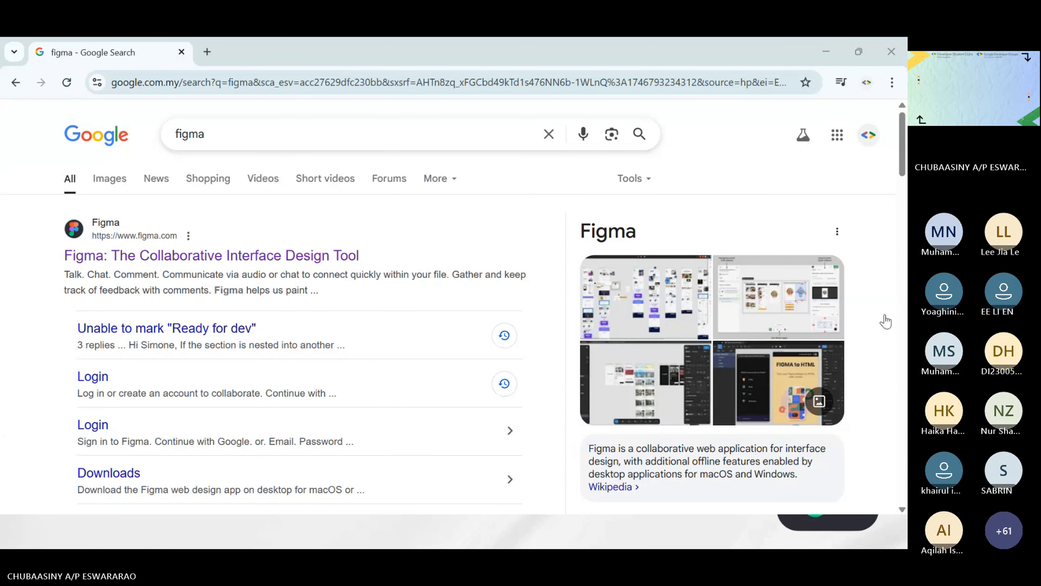
# Put the meeting window away, open the official Figma website from the search results, and dismiss its Google sign-in prompt
pyautogui.click(899, 176)
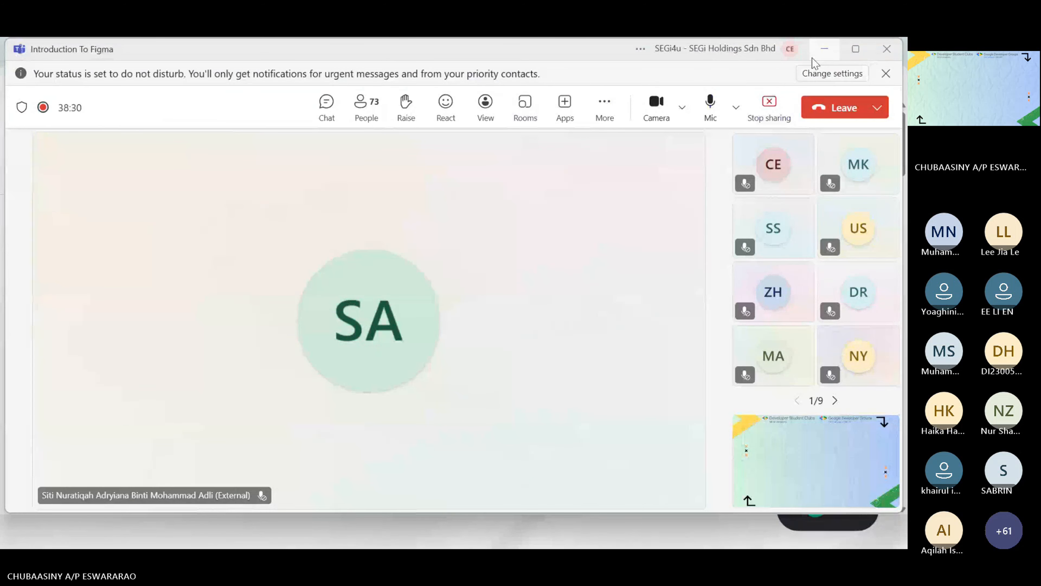
pyautogui.click(825, 49)
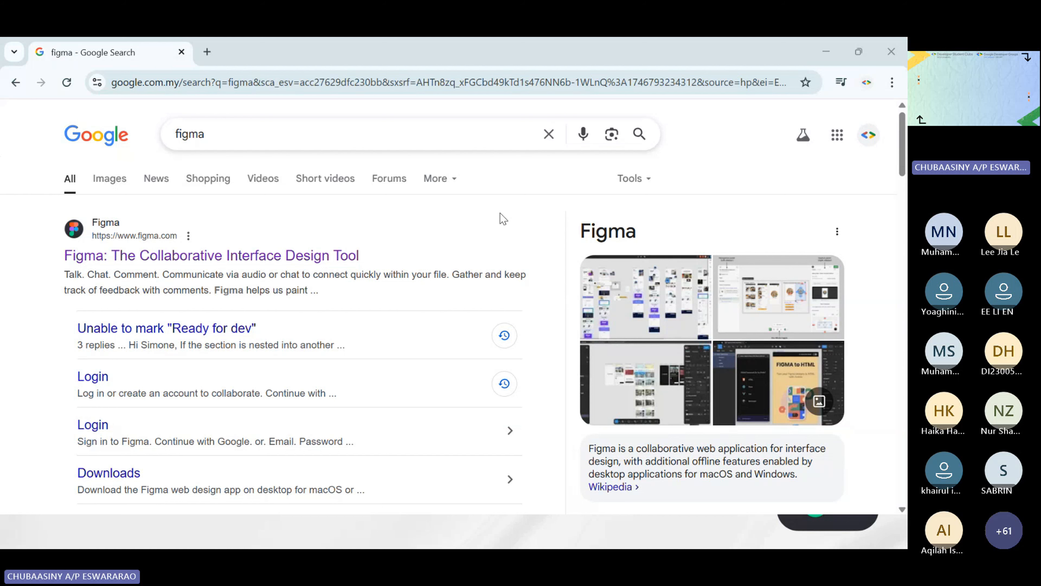
pyautogui.click(238, 136)
pyautogui.click(17, 245)
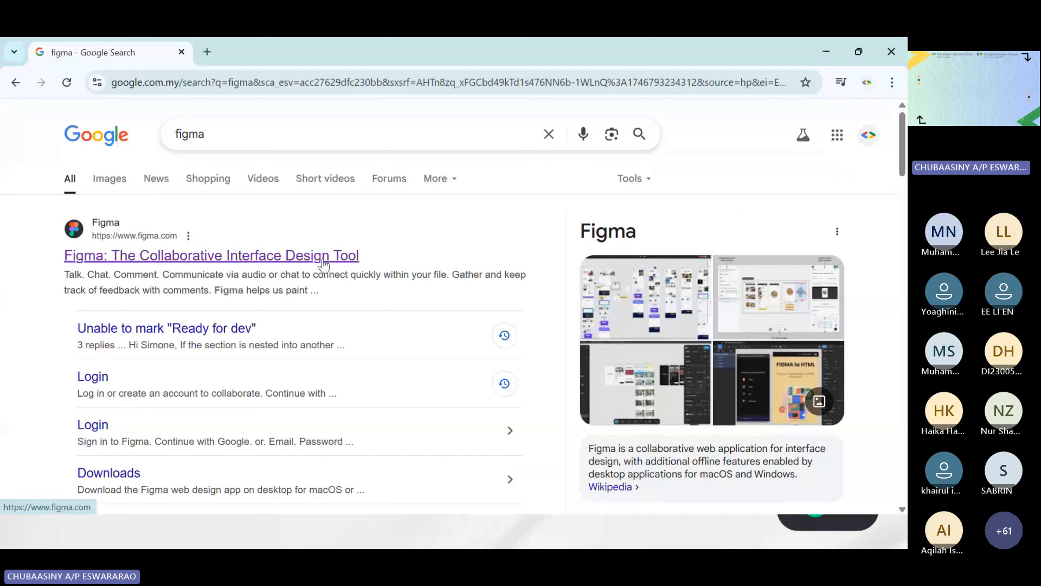
pyautogui.click(299, 260)
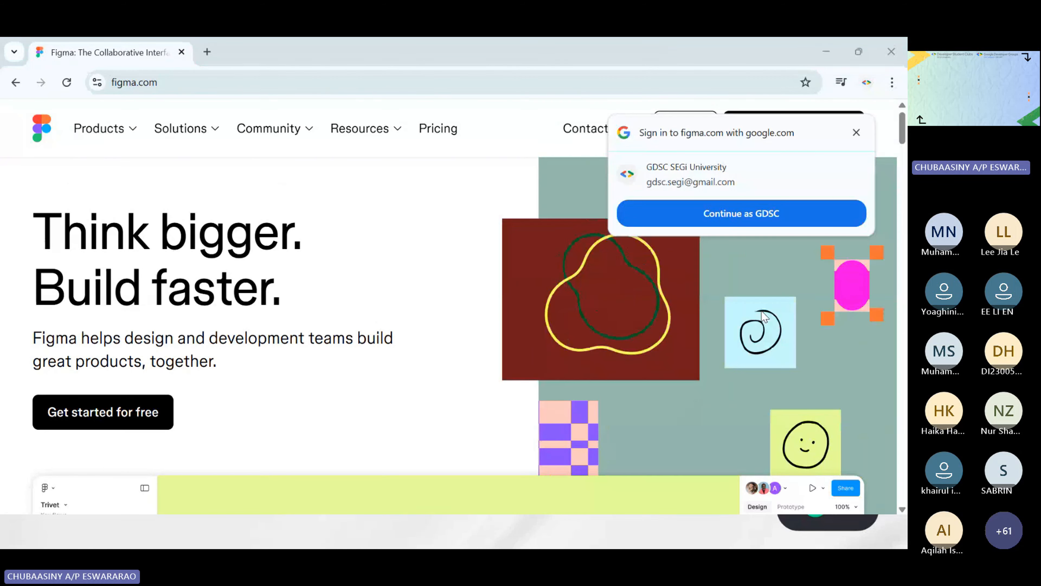
pyautogui.click(856, 132)
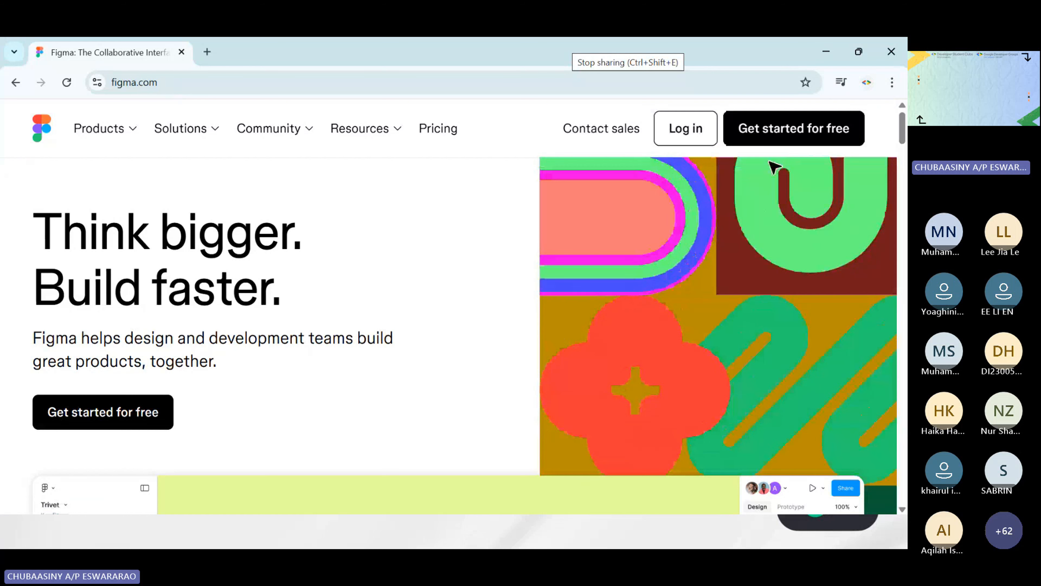
# Get started with Figma for free by continuing with Google and choosing the GDSC SEGi University account
pyautogui.click(783, 144)
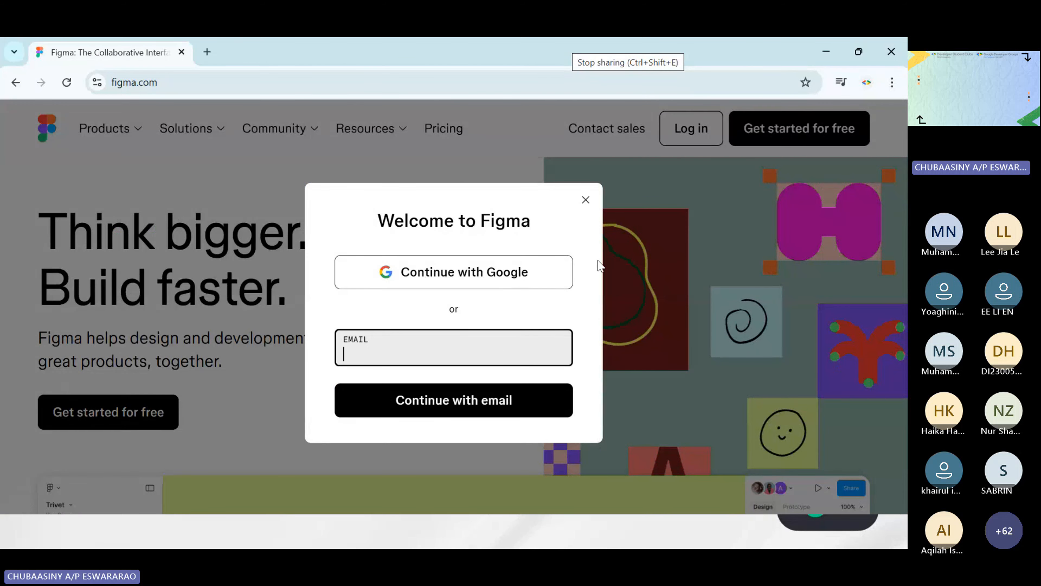
pyautogui.click(438, 285)
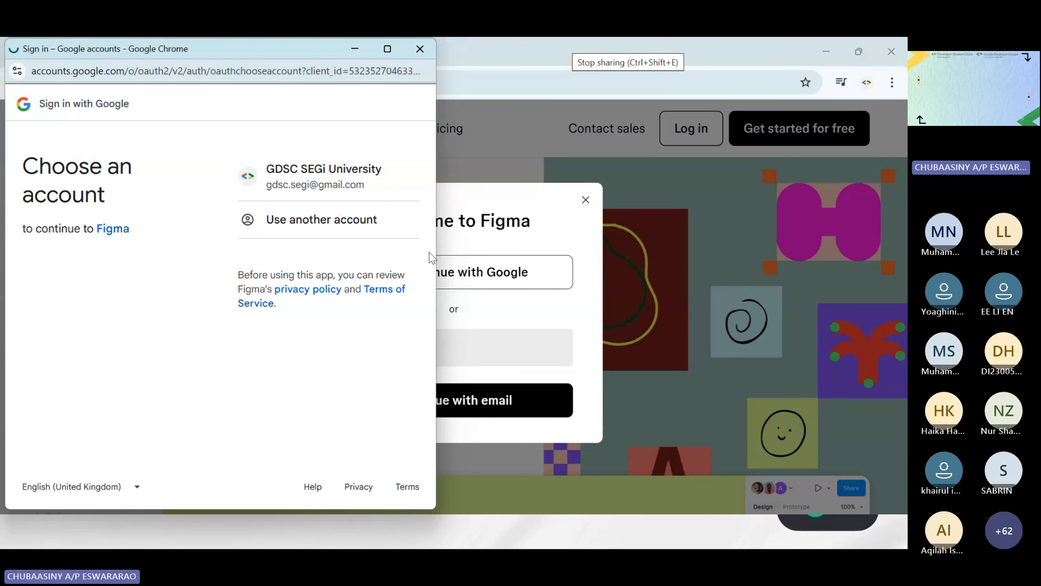
pyautogui.click(350, 182)
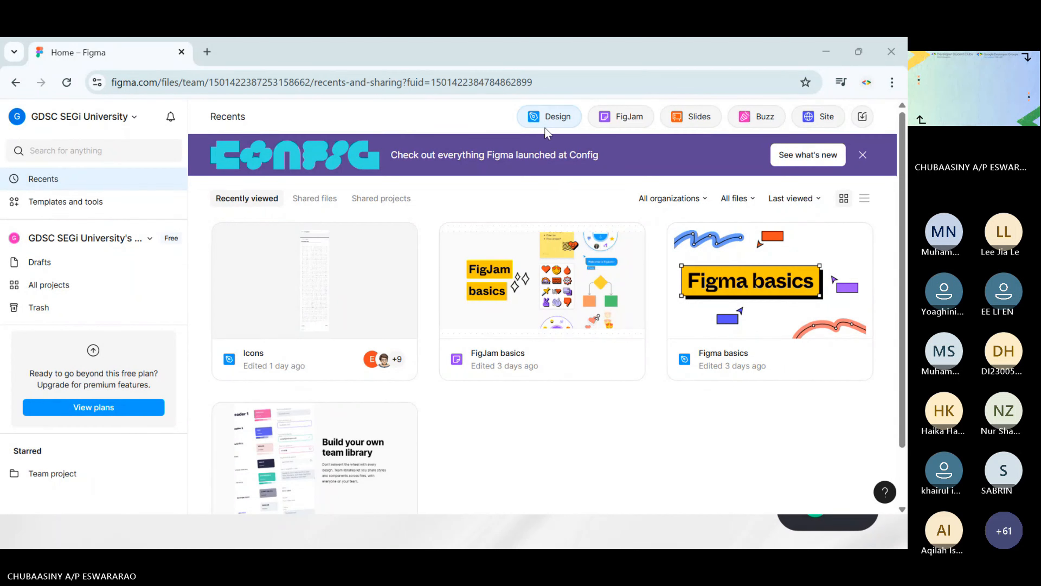
# Create a new blank Figma design file in the maximized browser window
pyautogui.click(861, 52)
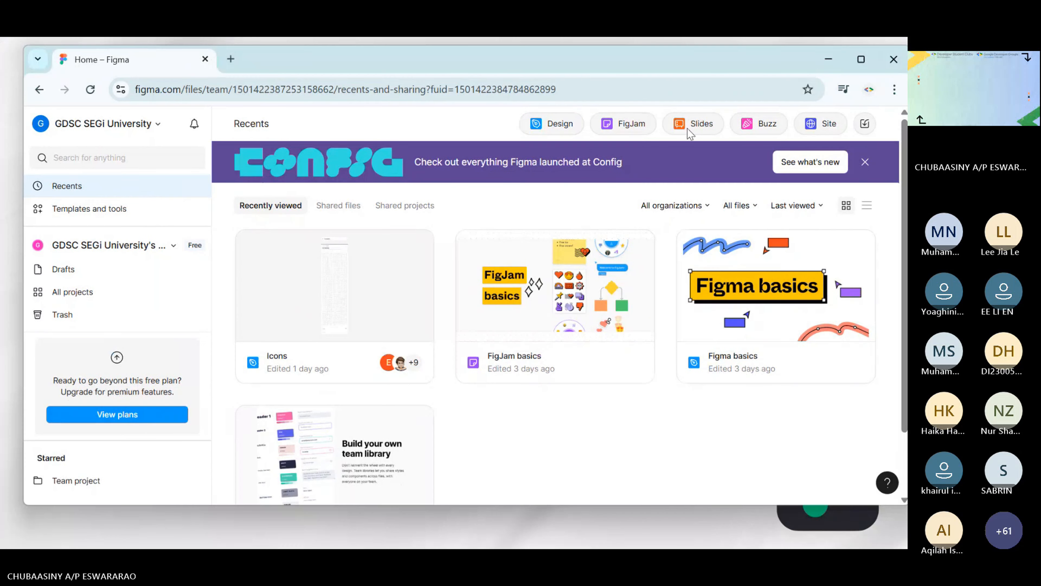
pyautogui.click(860, 62)
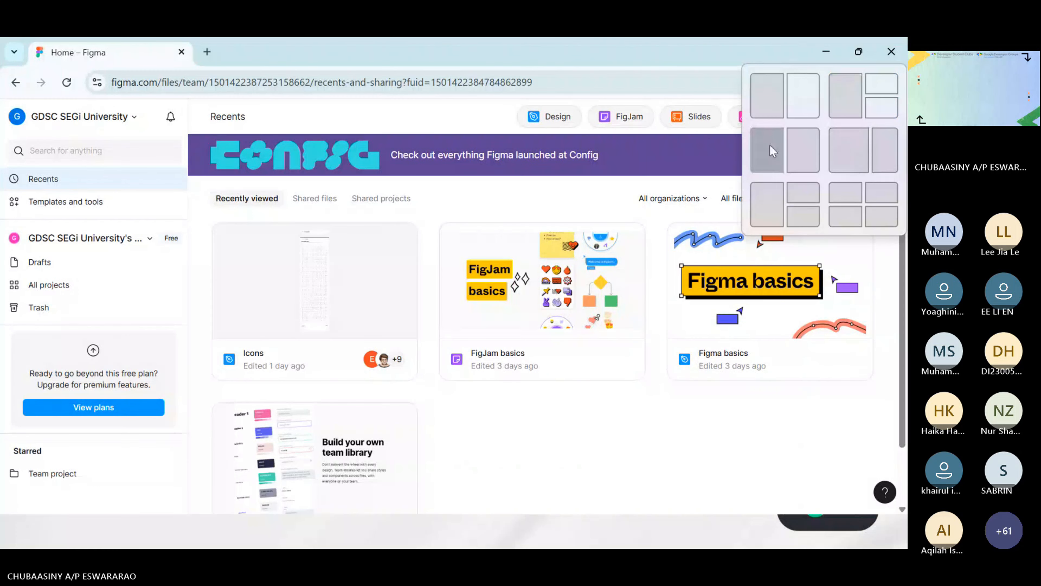
pyautogui.click(547, 120)
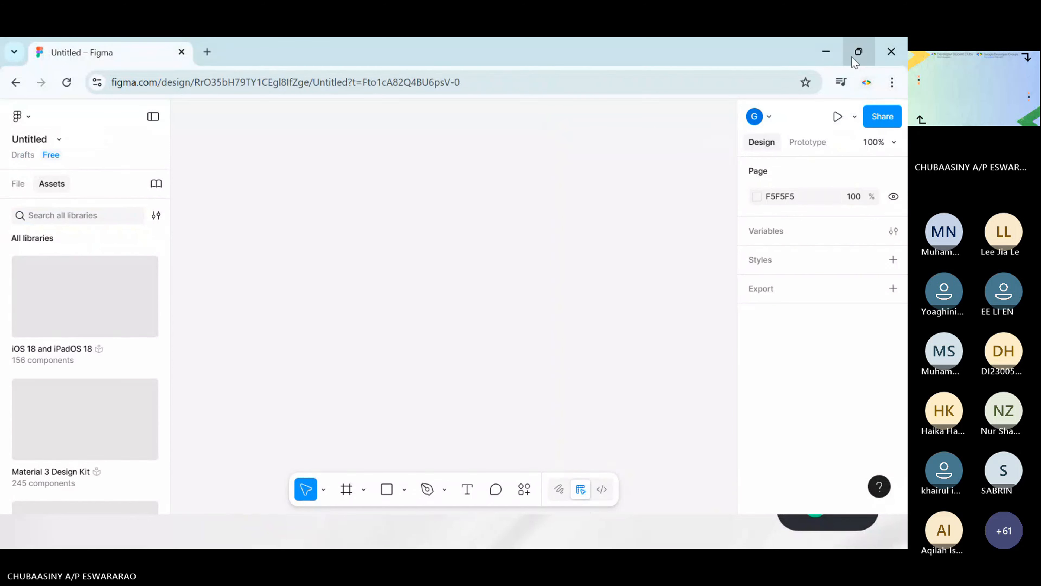
pyautogui.moveTo(696, 54); pyautogui.dragTo(682, 51)
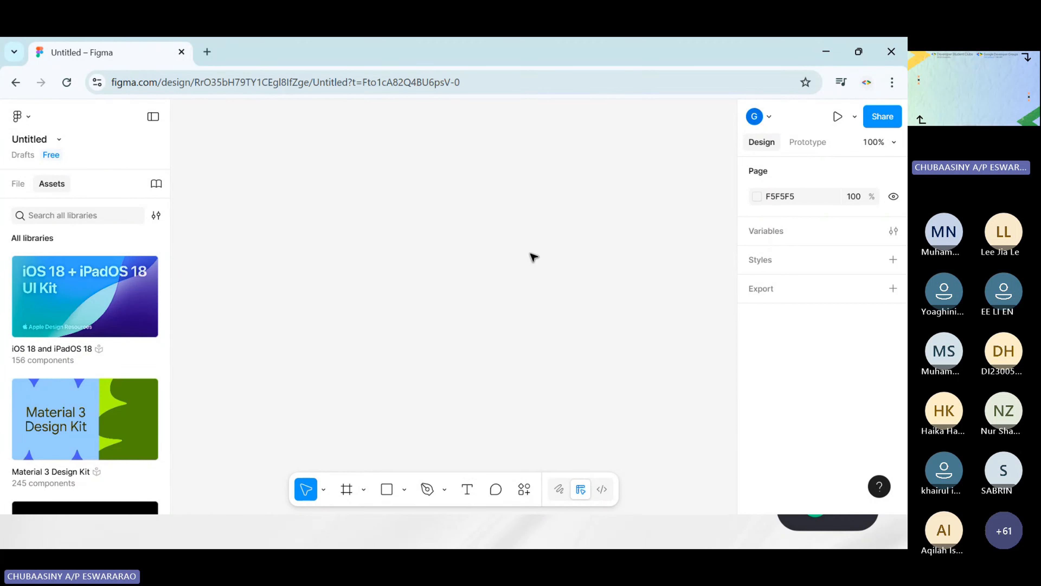
# Return to the recent files and move the untitled design file to the trash
pyautogui.click(28, 118)
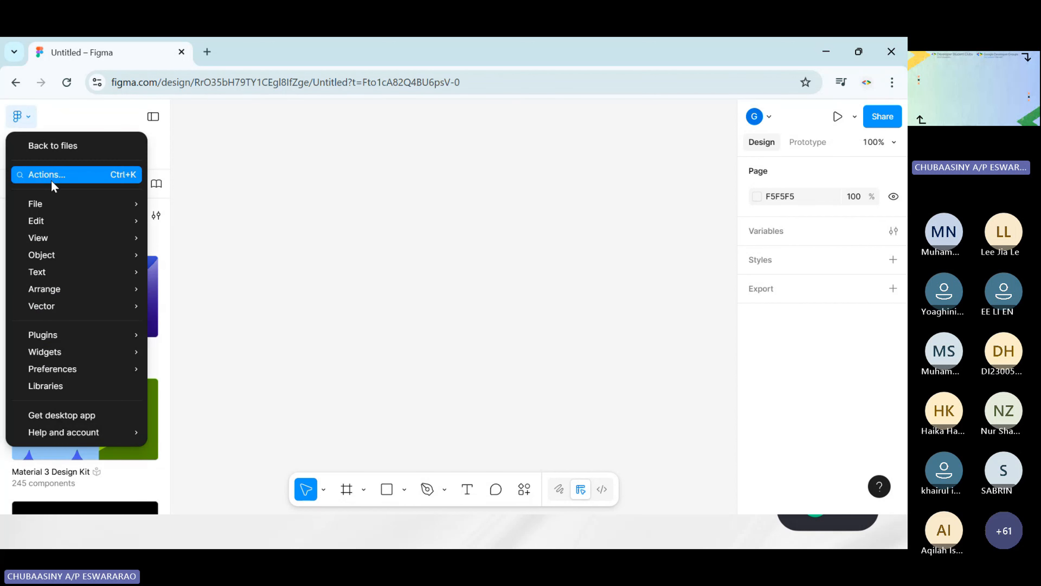
pyautogui.click(50, 145)
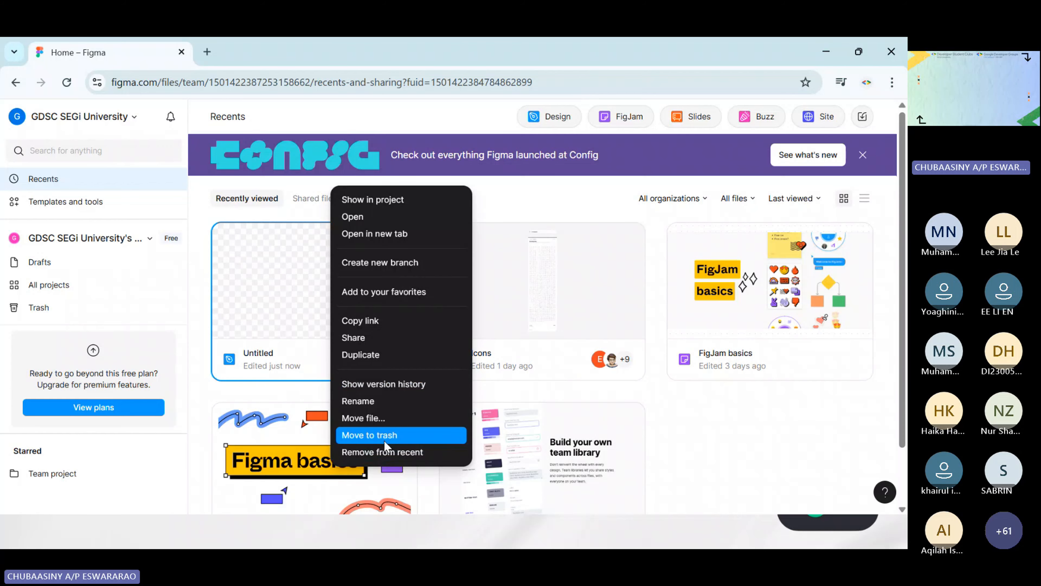
pyautogui.click(385, 438)
pyautogui.click(513, 340)
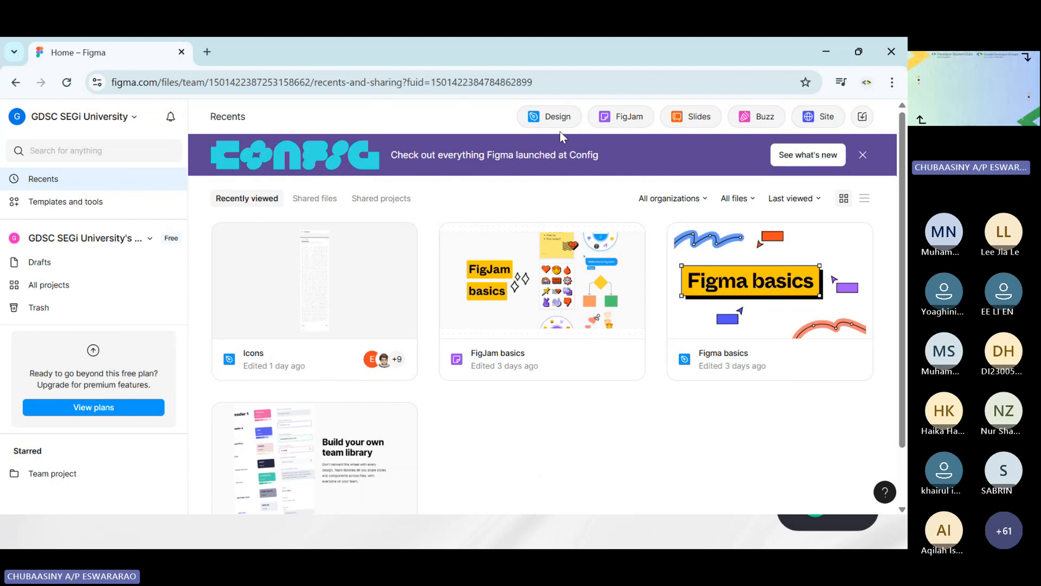
# Create a new blank design file and look through its File, Edit, View, Plugins and Widgets commands
pyautogui.click(547, 123)
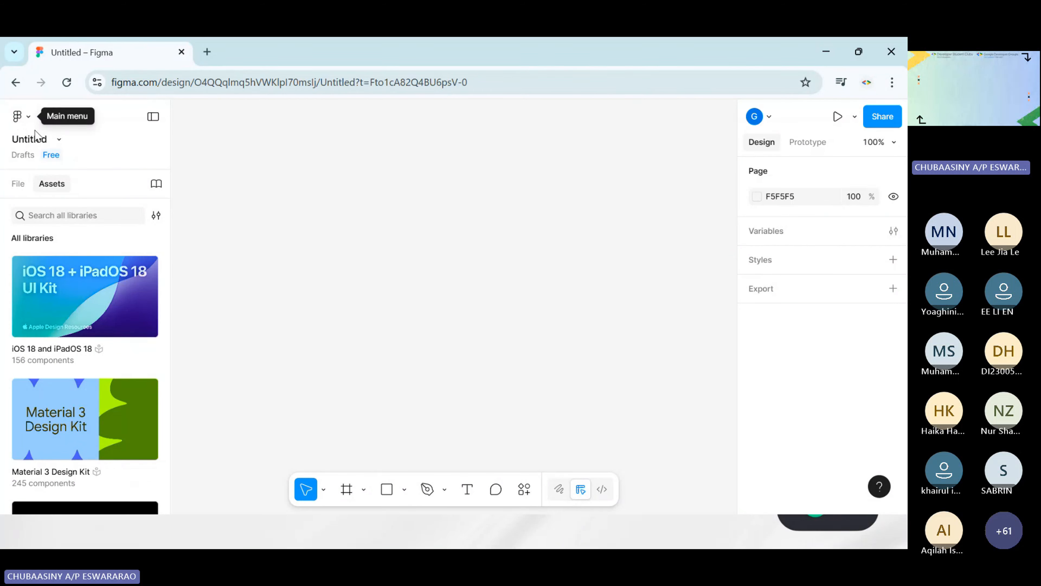
pyautogui.click(27, 119)
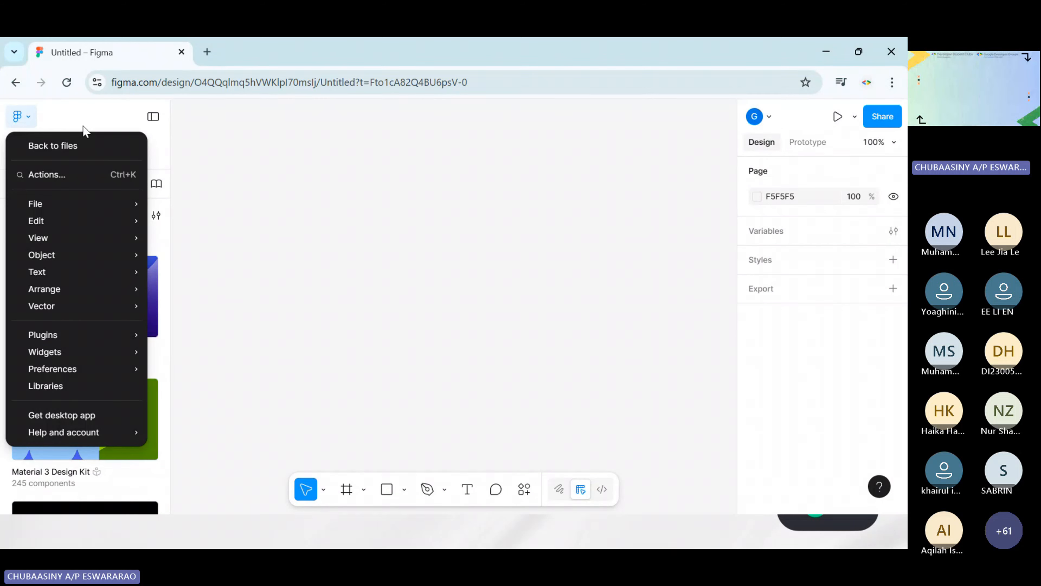
pyautogui.moveTo(105, 208)
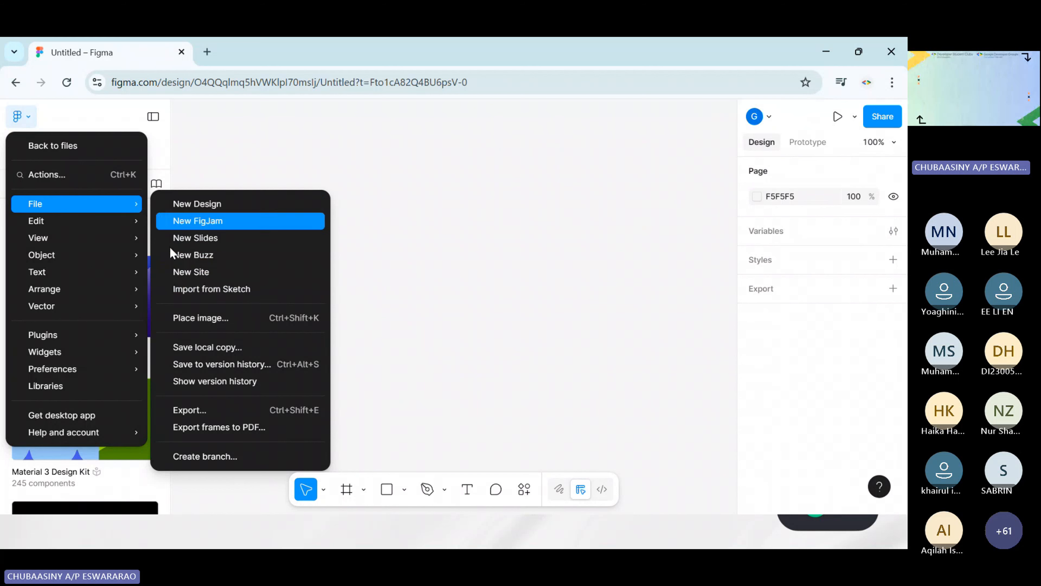
pyautogui.moveTo(74, 222)
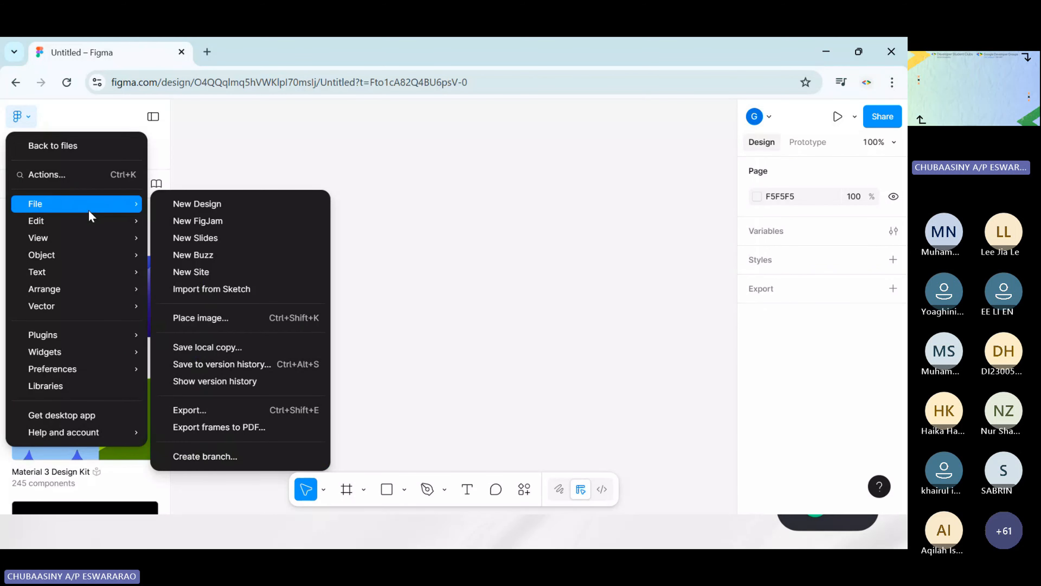
pyautogui.moveTo(155, 196)
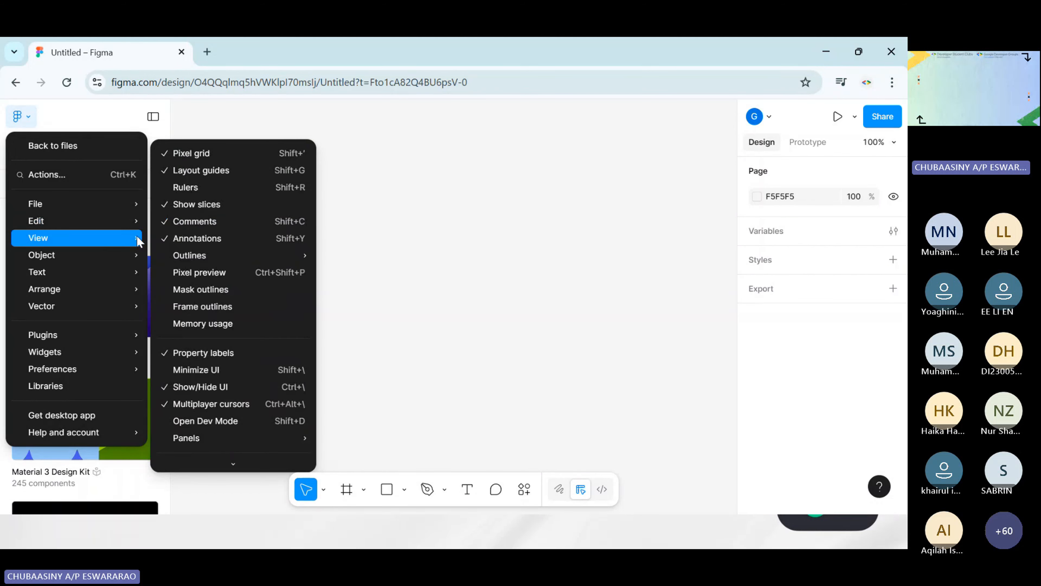
pyautogui.moveTo(87, 333)
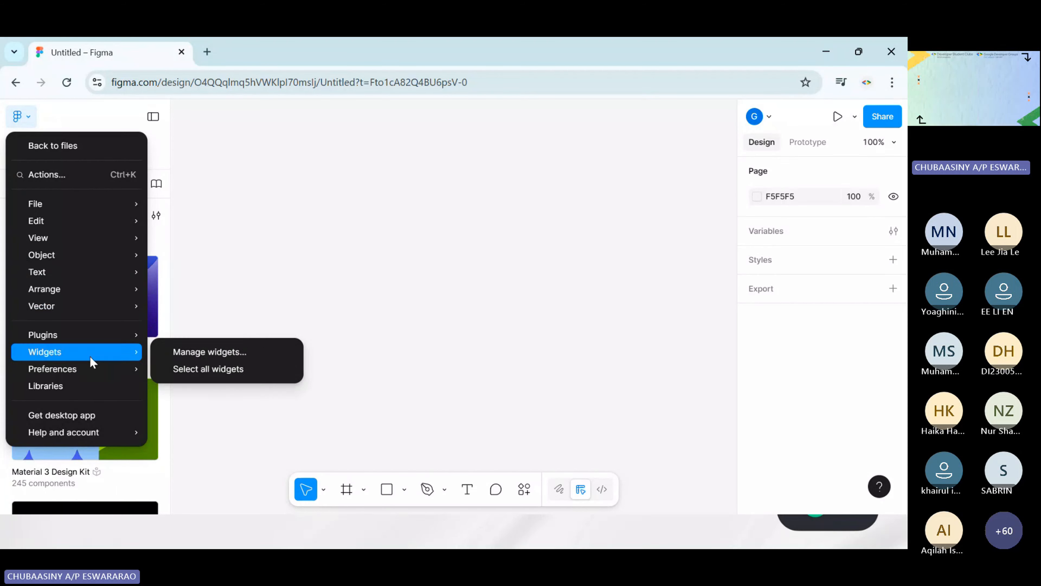
pyautogui.moveTo(93, 380)
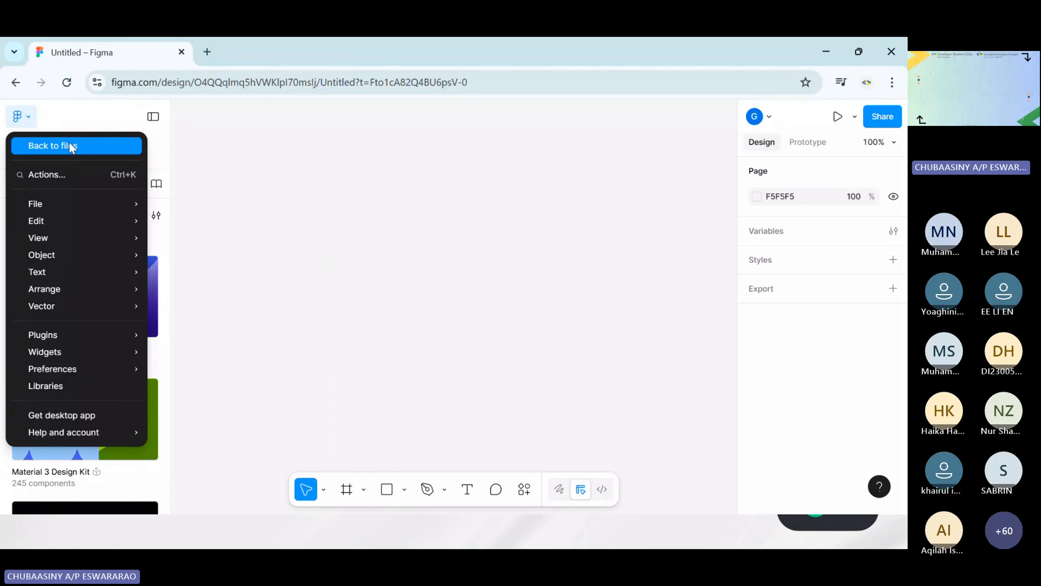
# Look through the editor preferences and switch the interface theme to Dark
pyautogui.moveTo(84, 357)
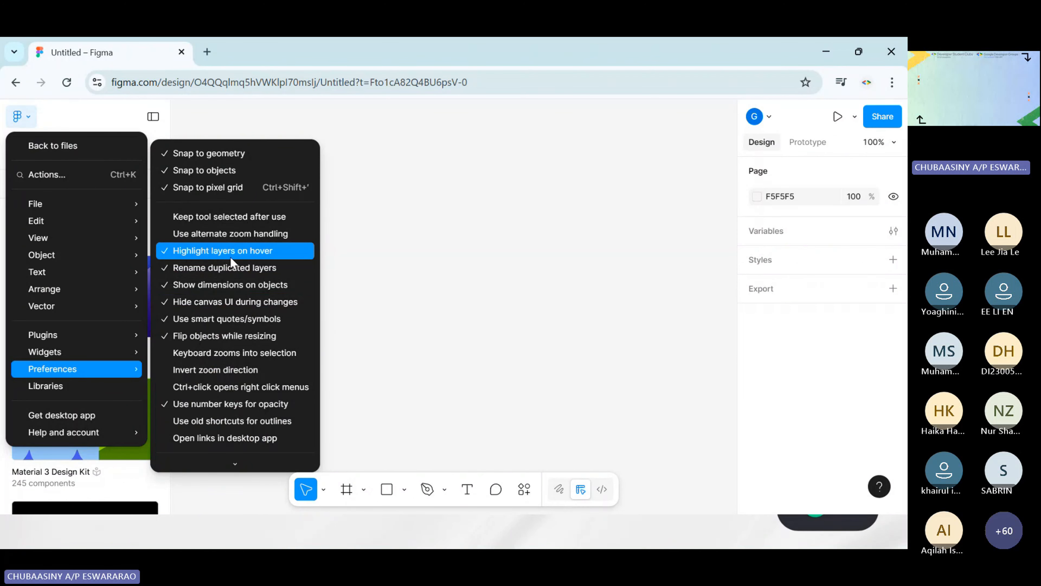
pyautogui.scroll(-3, 222, 302)
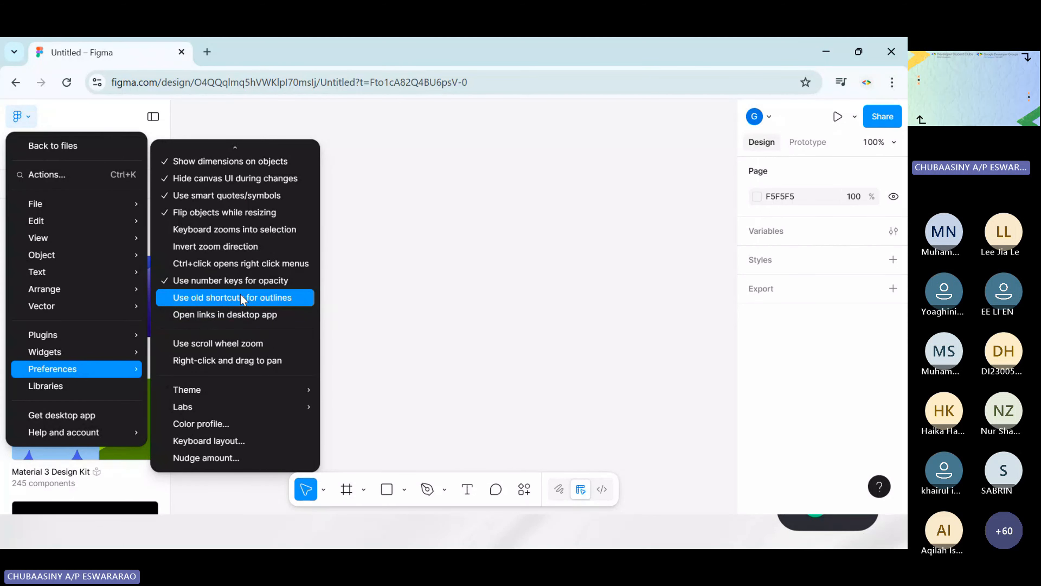
pyautogui.moveTo(234, 394)
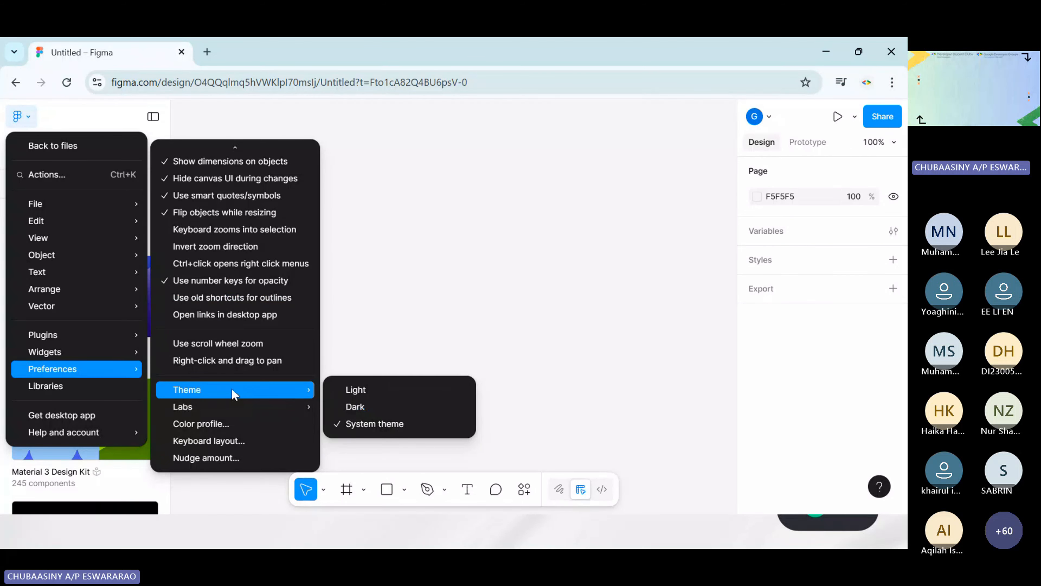
pyautogui.click(371, 406)
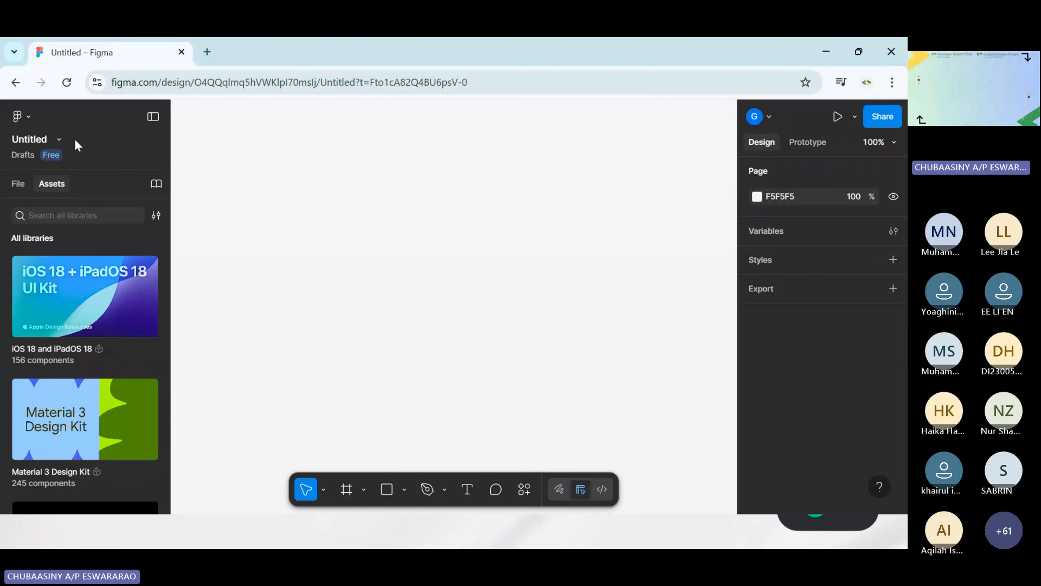
# Set the editor's interface theme to Light in the preferences
pyautogui.click(59, 140)
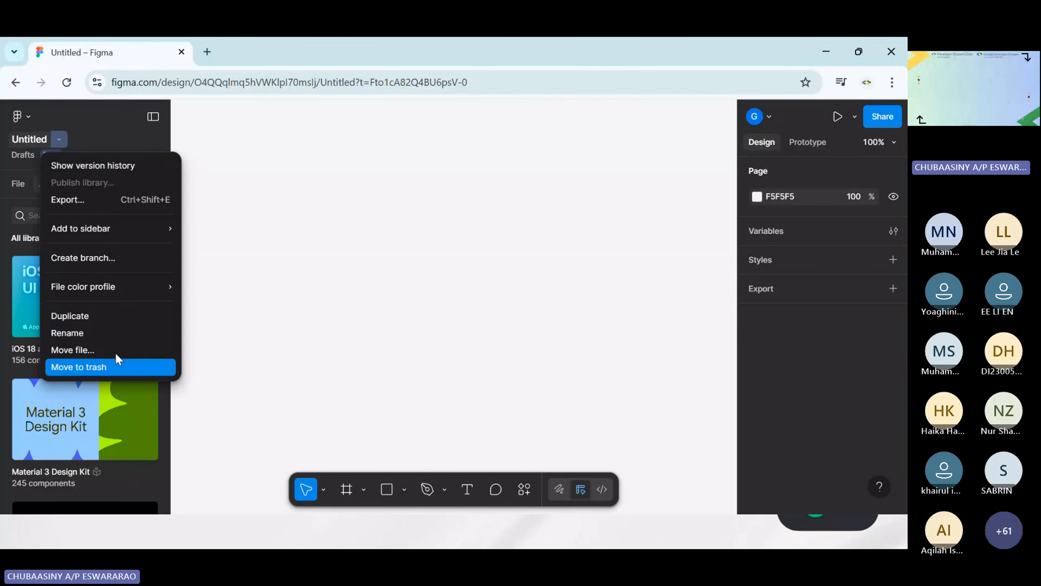
pyautogui.click(26, 116)
pyautogui.click(26, 116)
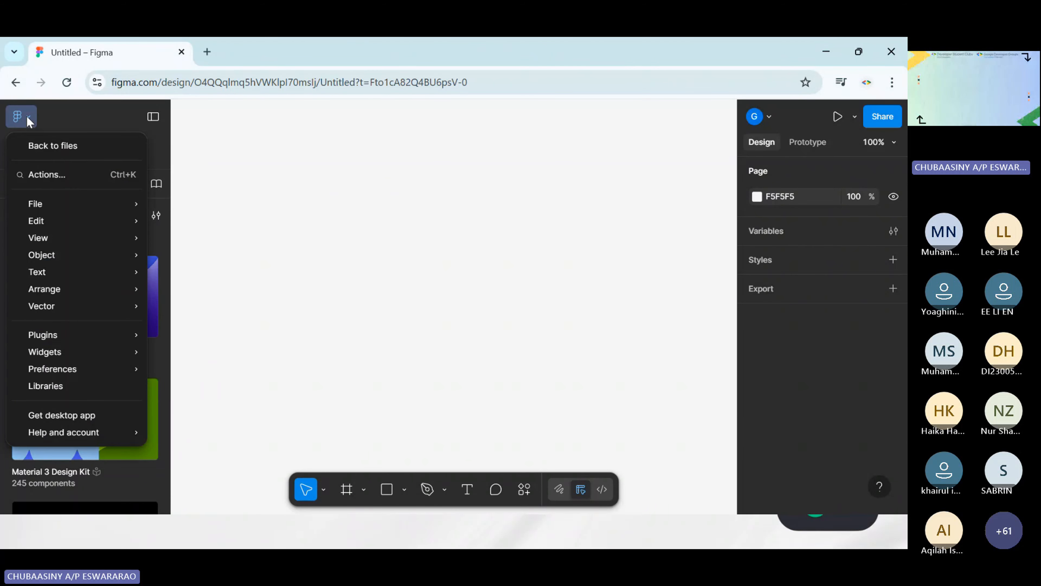
pyautogui.moveTo(44, 368)
pyautogui.scroll(-3, 236, 373)
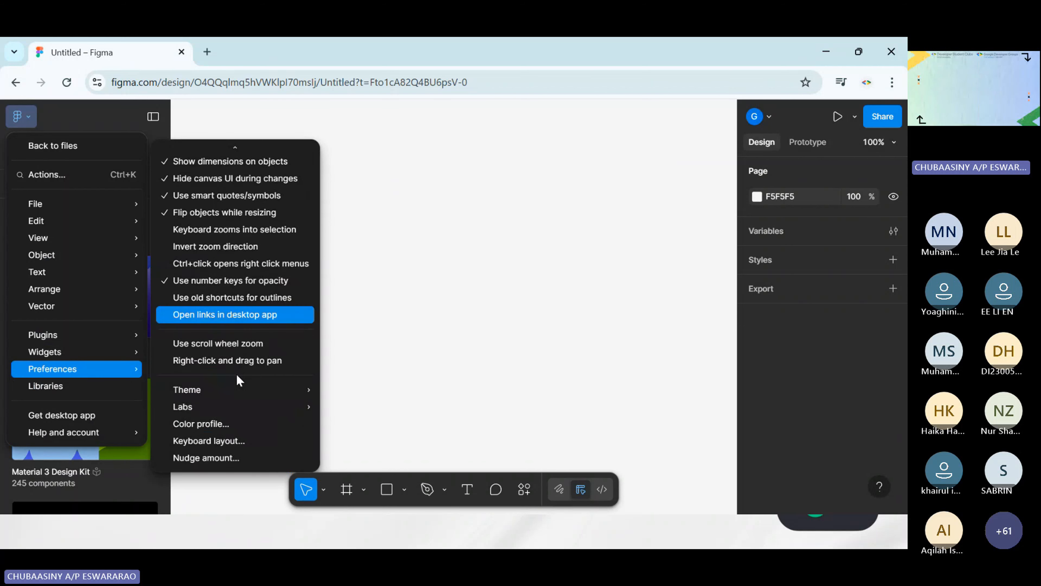
pyautogui.moveTo(222, 385)
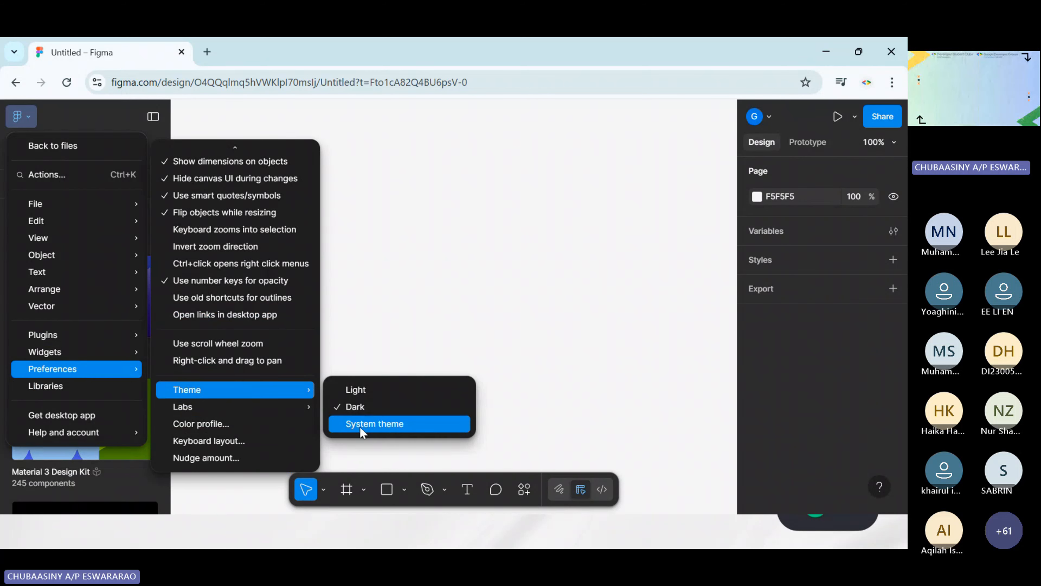
pyautogui.click(353, 390)
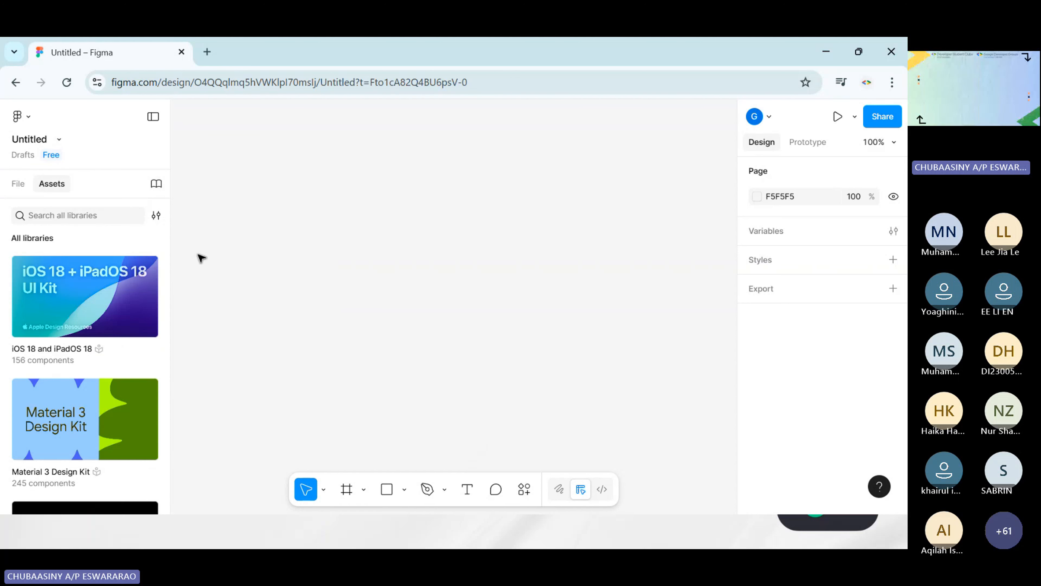
# Show the file's pages and layers instead of the asset libraries, and rename the untitled design file to Project 1
pyautogui.click(18, 183)
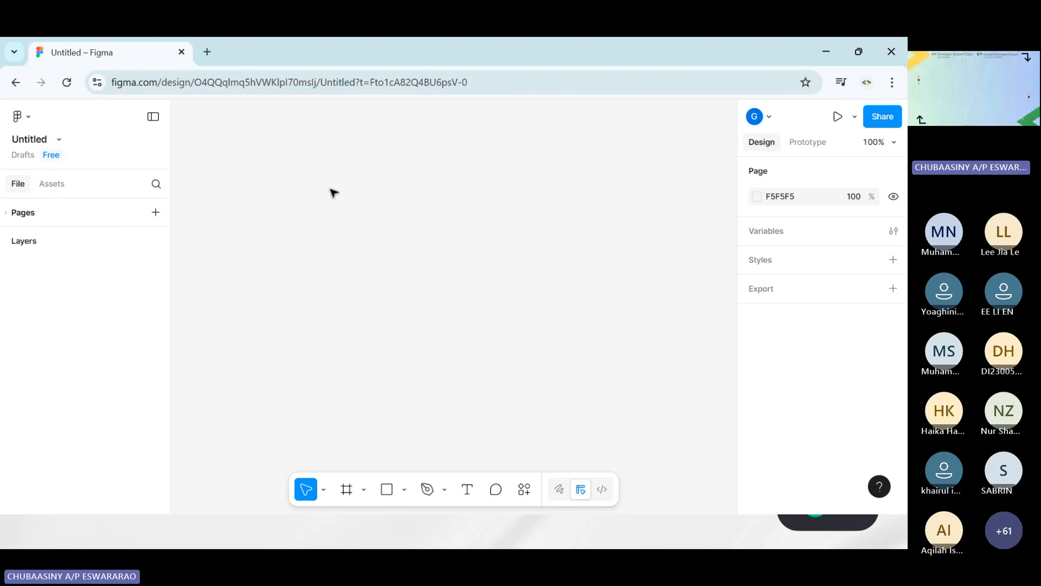
pyautogui.doubleClick(41, 140)
pyautogui.click(74, 111)
pyautogui.click(60, 140)
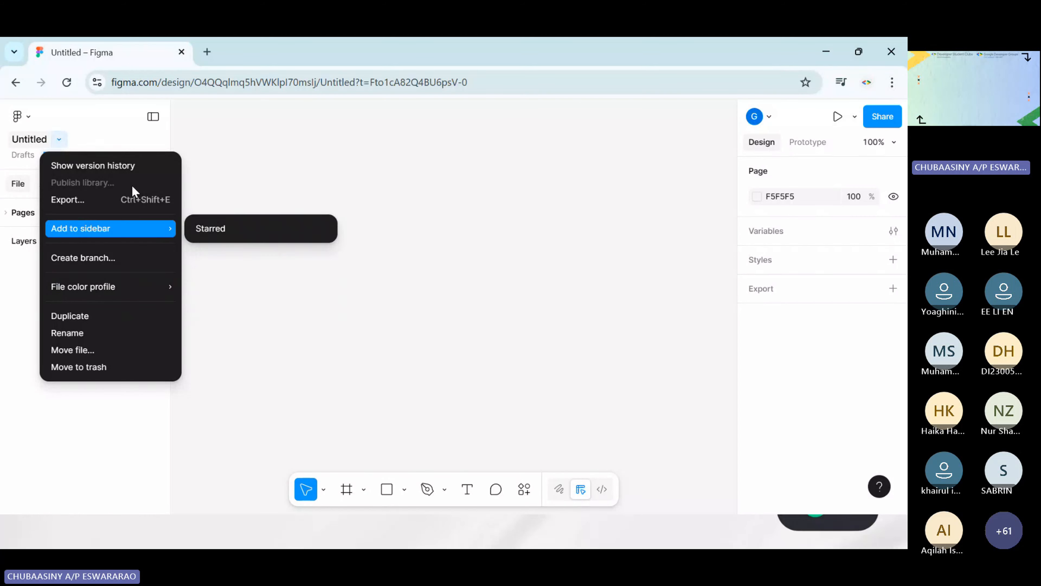
pyautogui.click(19, 321)
pyautogui.doubleClick(40, 140)
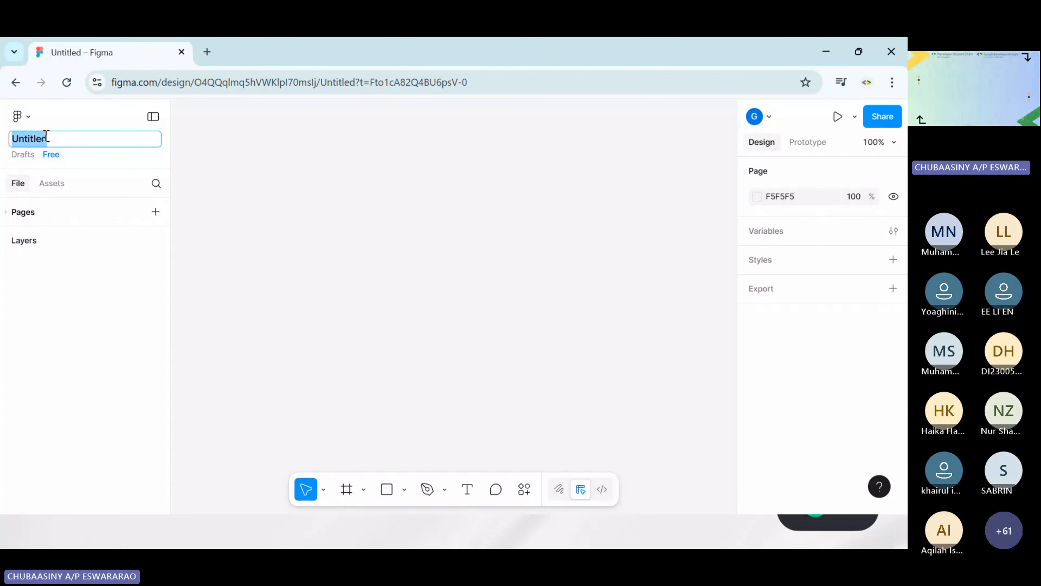
pyautogui.write('Project 1')
pyautogui.press('Return')
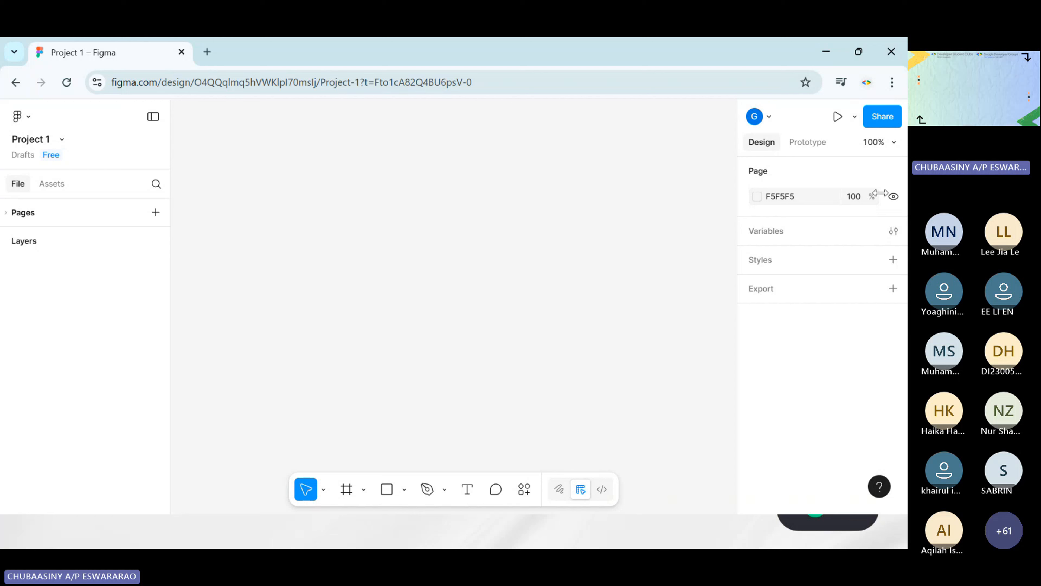
# Set the page background colour's opacity to 0% so the canvas is transparent
pyautogui.click(789, 197)
pyautogui.click(757, 197)
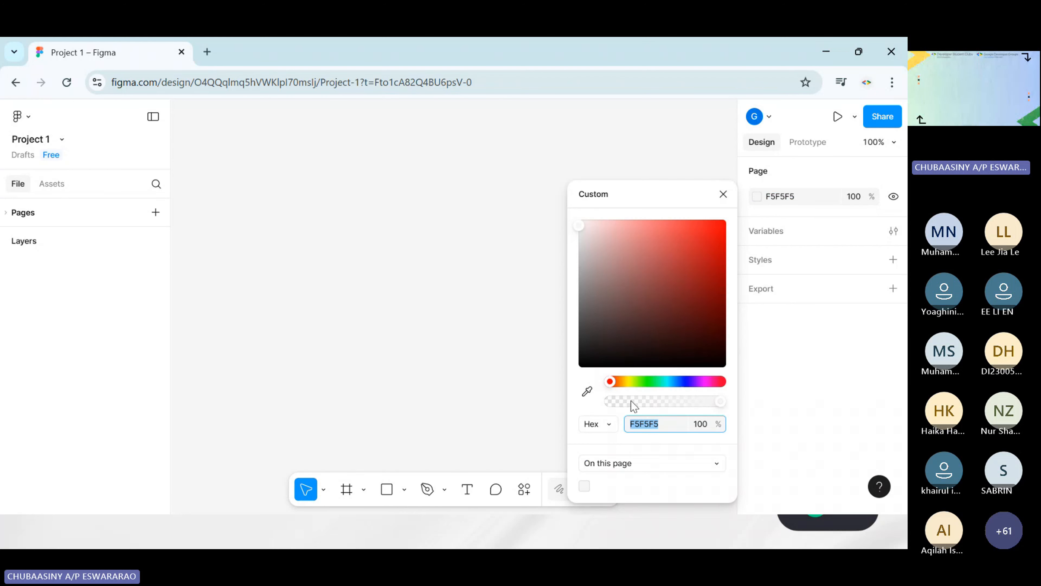
pyautogui.moveTo(631, 401); pyautogui.dragTo(609, 400)
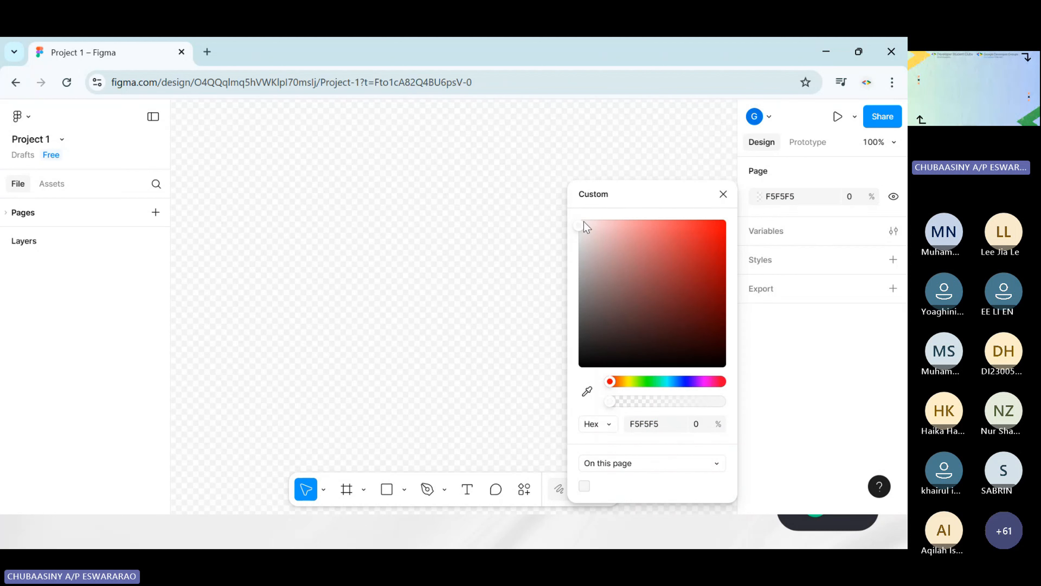
pyautogui.click(723, 195)
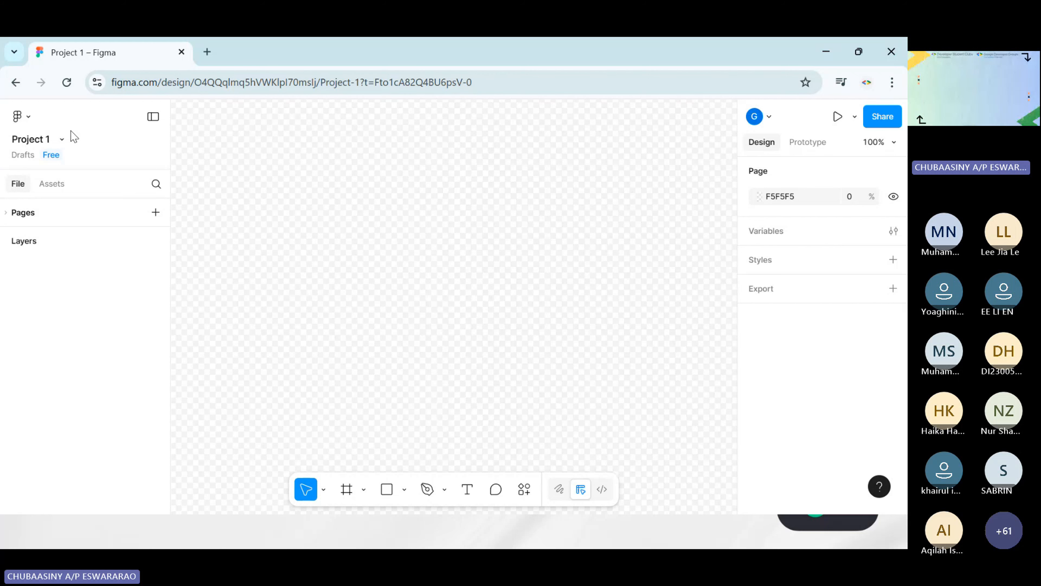
# Switch the editor's interface theme to Dark in the preferences
pyautogui.click(23, 117)
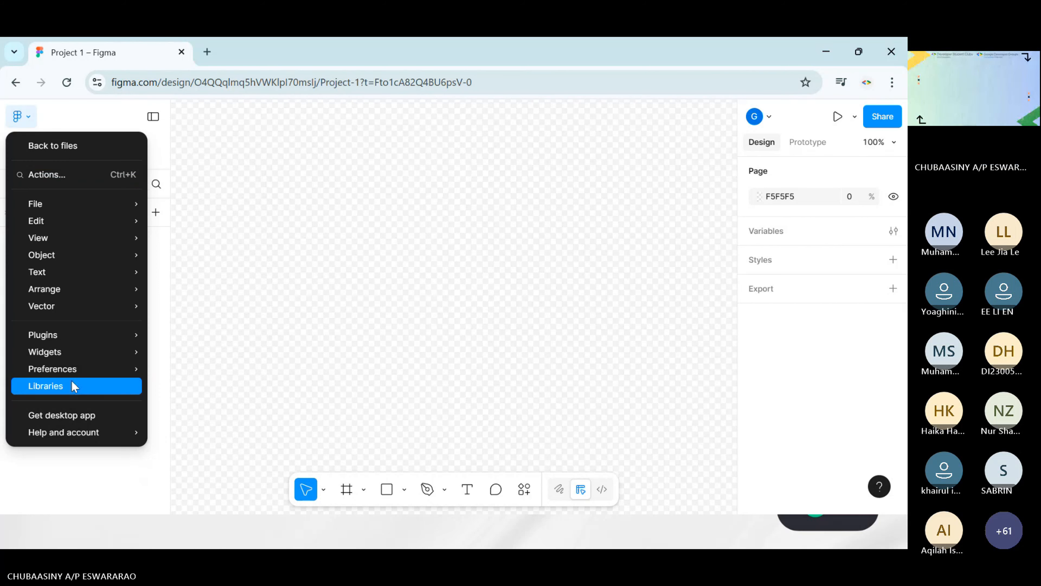
pyautogui.moveTo(72, 368)
pyautogui.scroll(-1, 240, 396)
pyautogui.scroll(-3, 239, 398)
pyautogui.moveTo(232, 404)
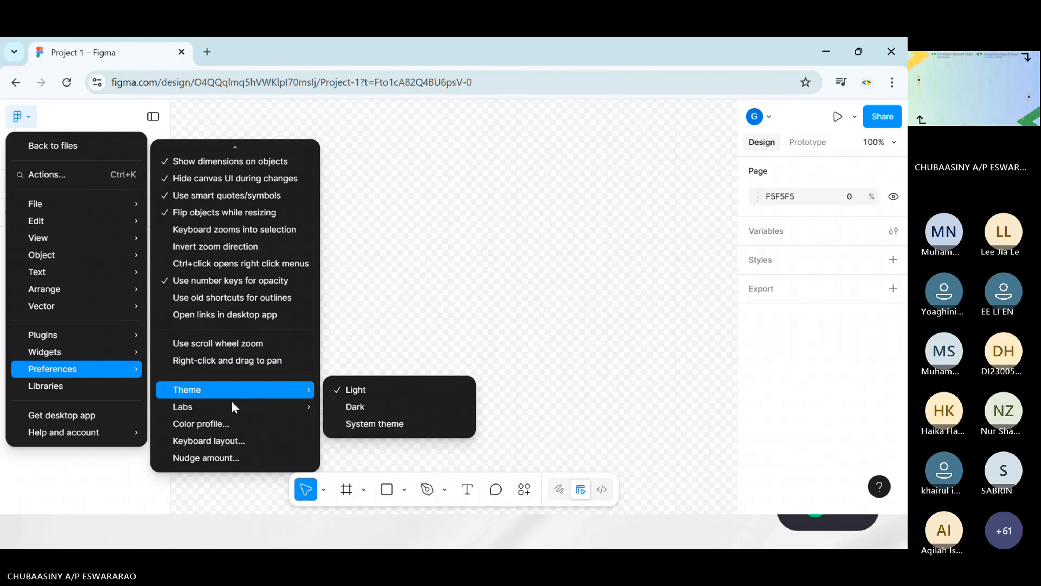
pyautogui.click(354, 406)
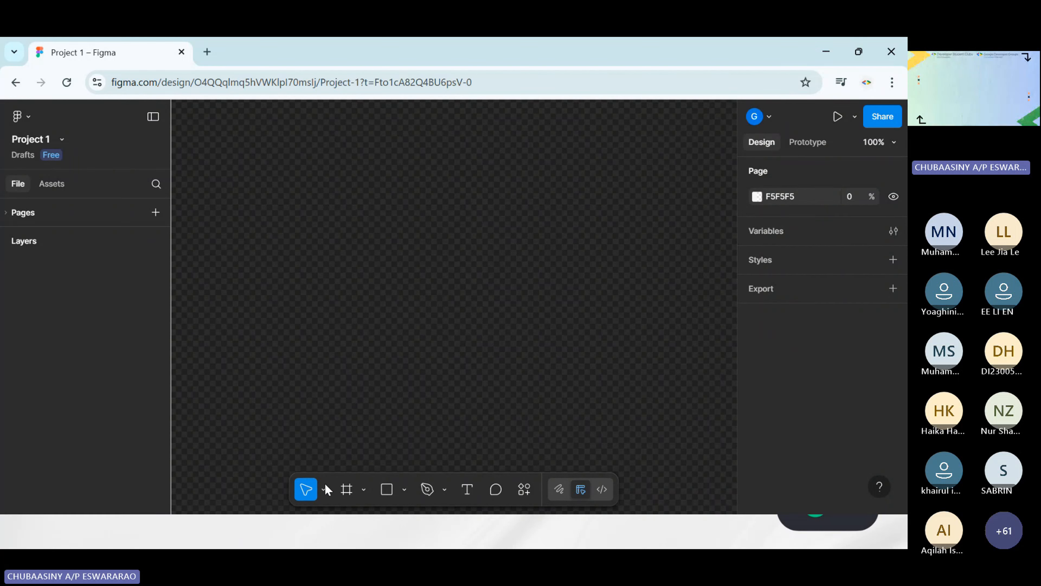
pyautogui.click(346, 489)
pyautogui.moveTo(249, 179)
pyautogui.mouseDown()
pyautogui.moveTo(353, 376)
pyautogui.moveTo(391, 391)
pyautogui.moveTo(387, 424)
pyautogui.moveTo(249, 183)
pyautogui.mouseUp()
pyautogui.press('Delete')
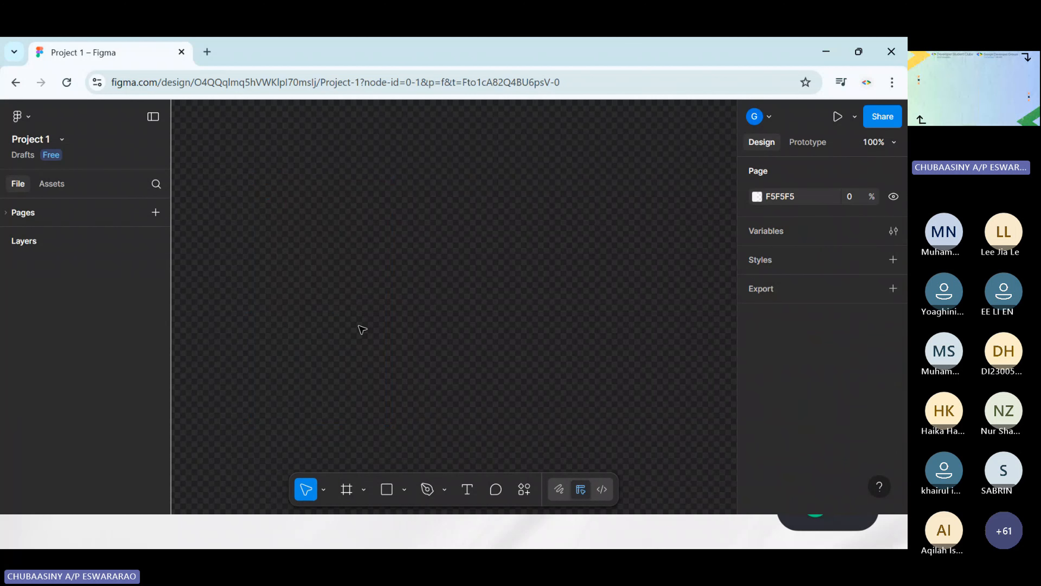
# Draw a portrait frame of about 190 × 342 on the empty canvas and move it slightly up and left
pyautogui.click(346, 489)
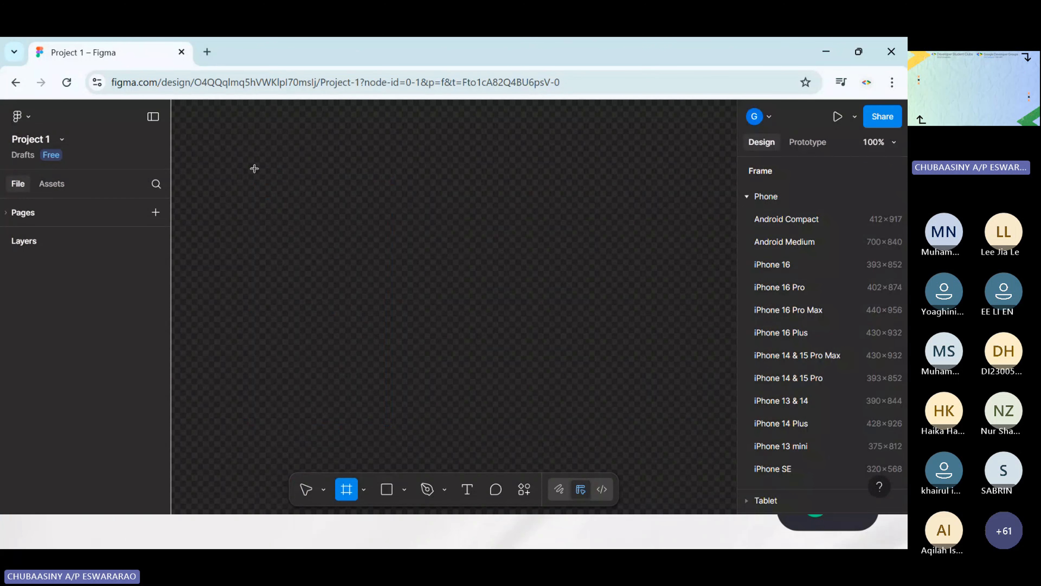
pyautogui.moveTo(254, 174); pyautogui.dragTo(388, 417)
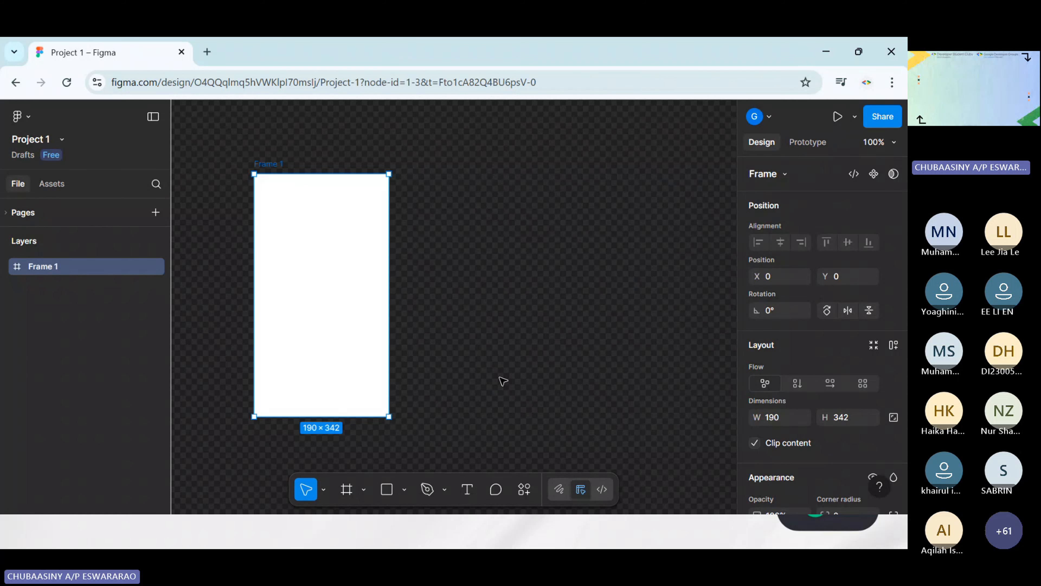
pyautogui.moveTo(314, 281); pyautogui.dragTo(307, 256)
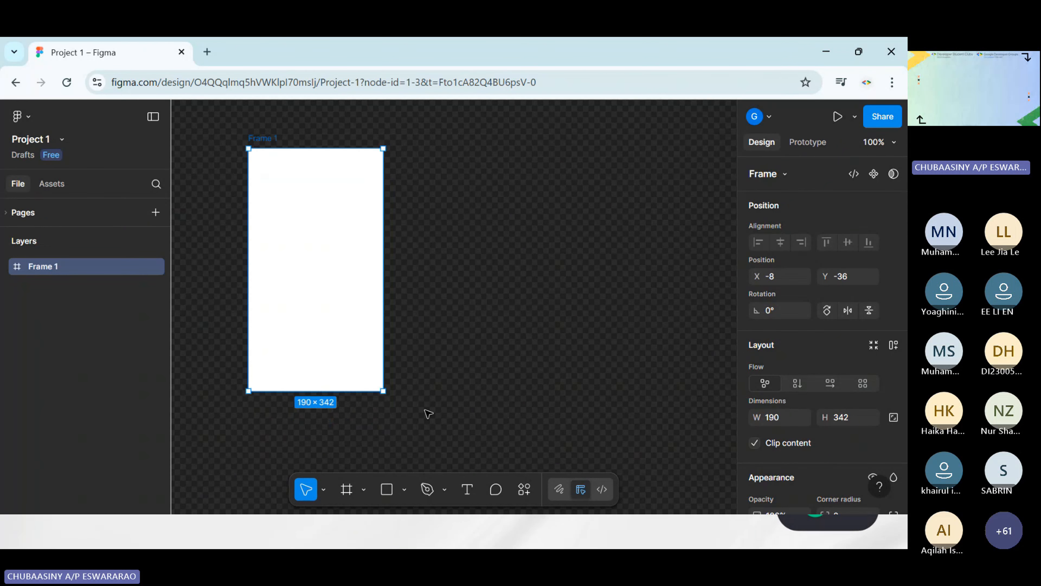
pyautogui.click(416, 272)
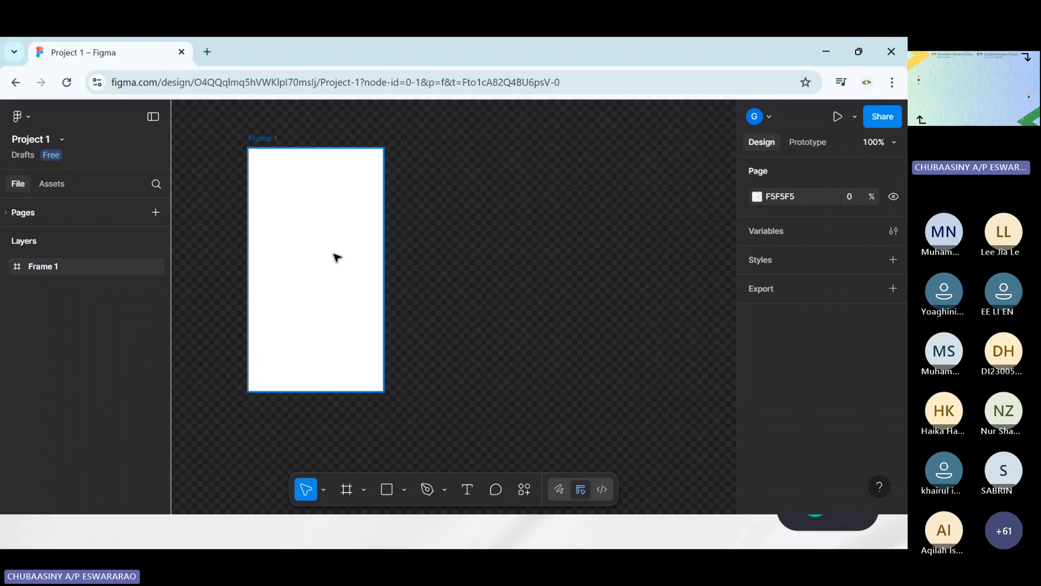
# Resize the frame with the iPhone 16 preset of 393 × 852 and fit it in view
pyautogui.click(332, 243)
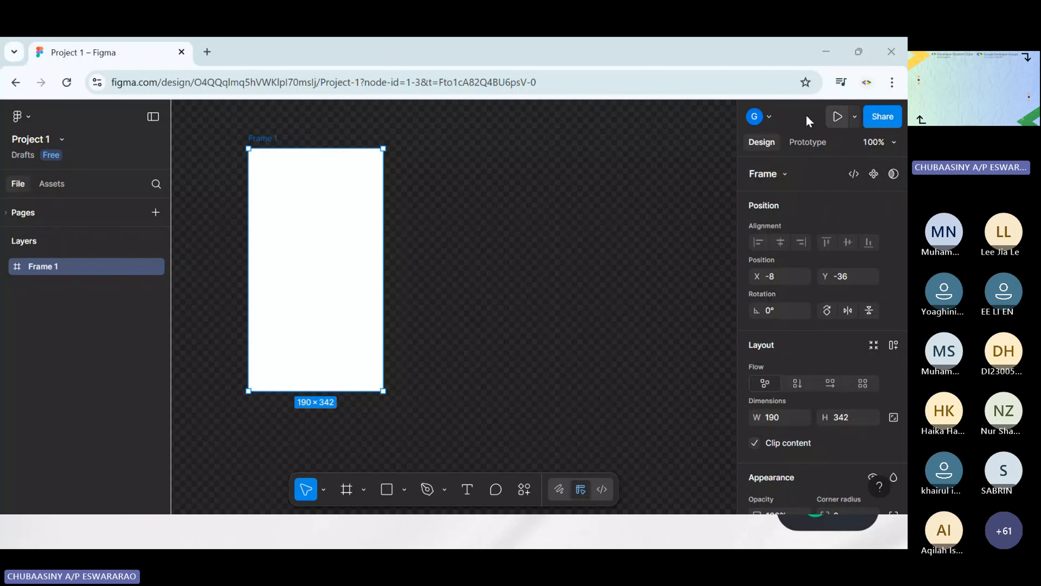
pyautogui.click(778, 176)
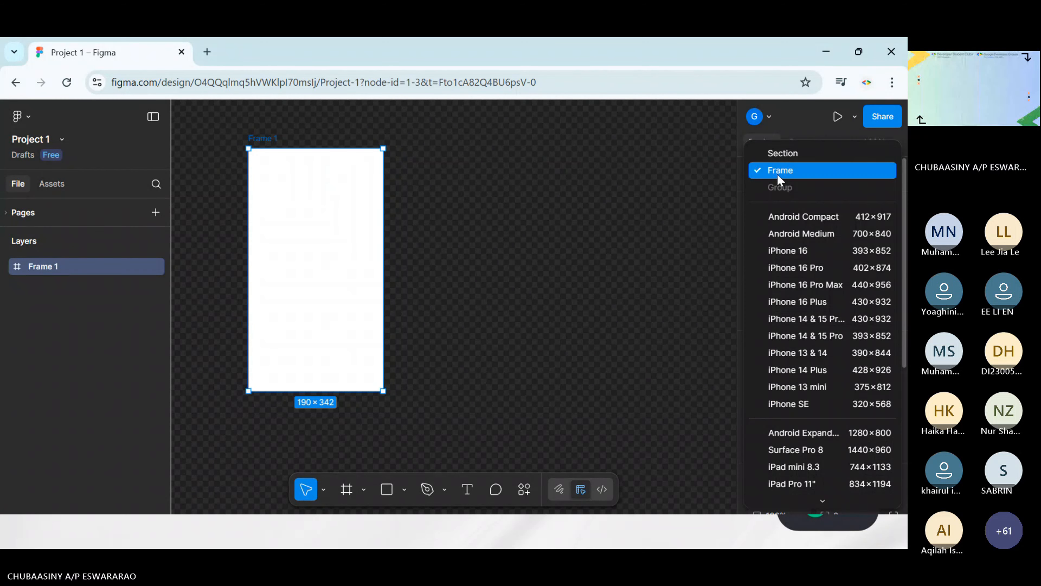
pyautogui.click(779, 170)
pyautogui.click(795, 178)
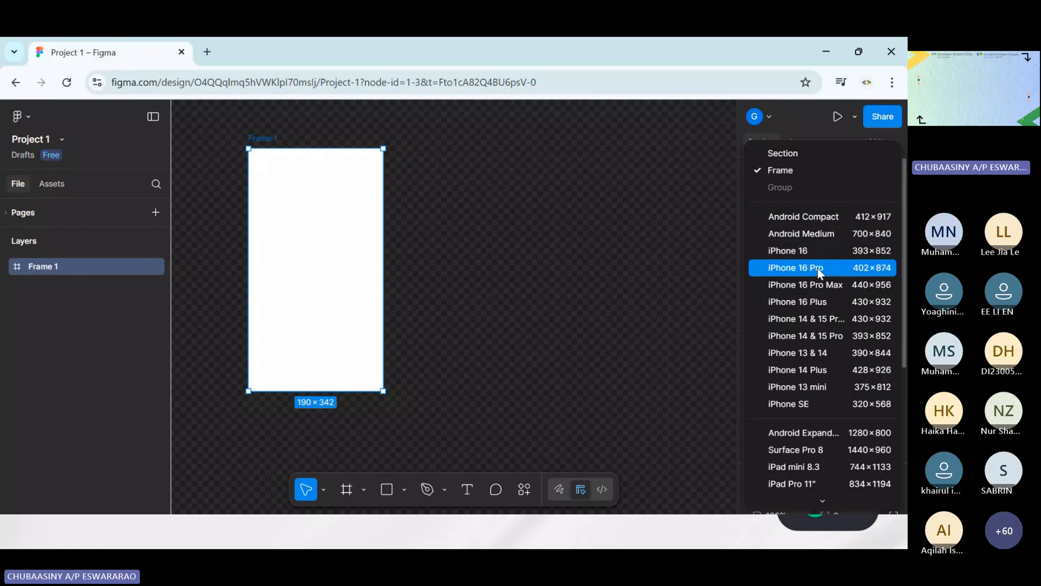
pyautogui.click(814, 258)
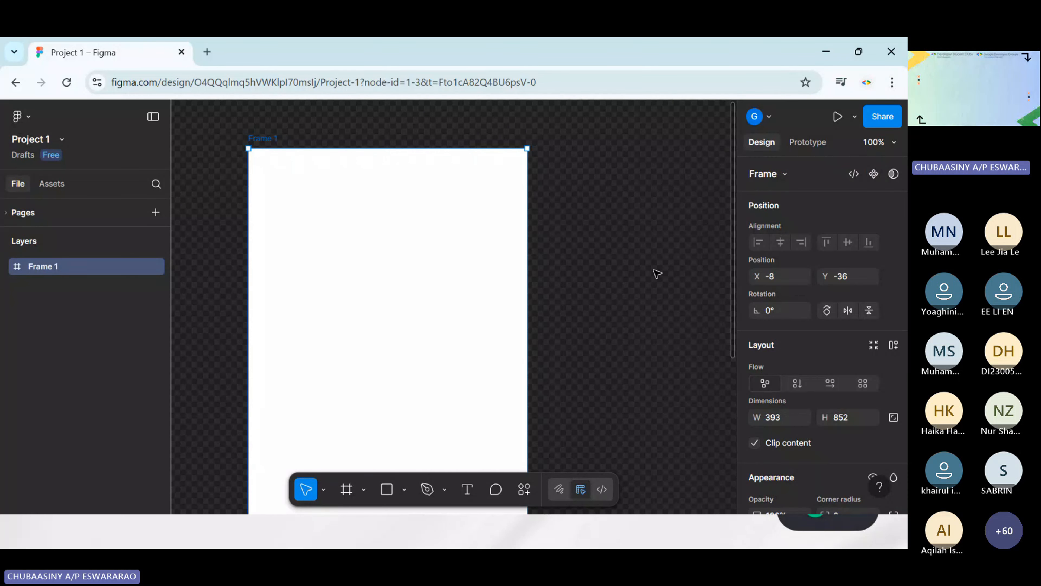
pyautogui.hotkey('shift', '1')
pyautogui.hscroll(5, 658, 274)
pyautogui.scroll(-2, 657, 274)
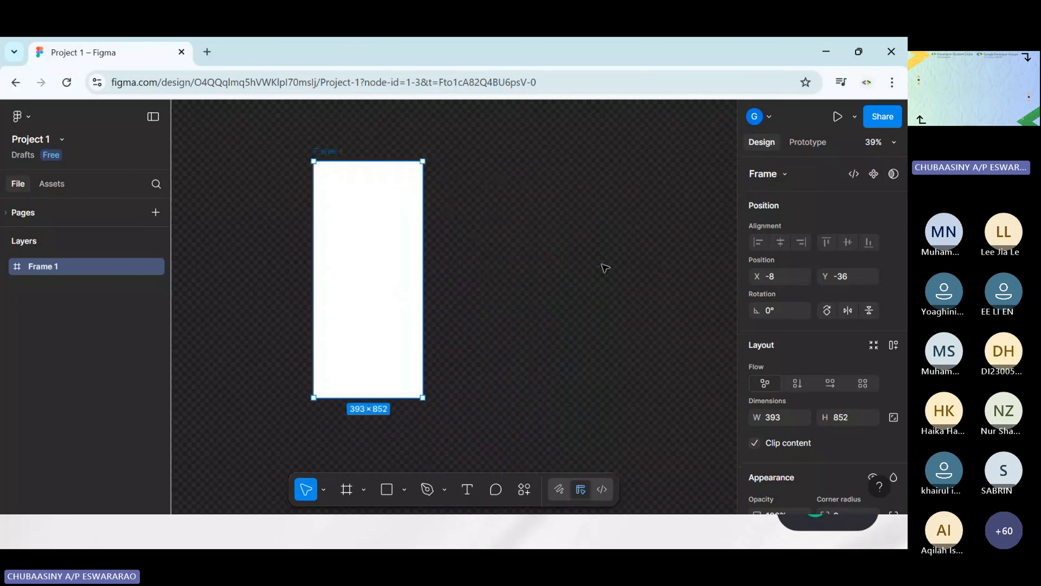
pyautogui.click(605, 267)
pyautogui.scroll(3, 574, 258)
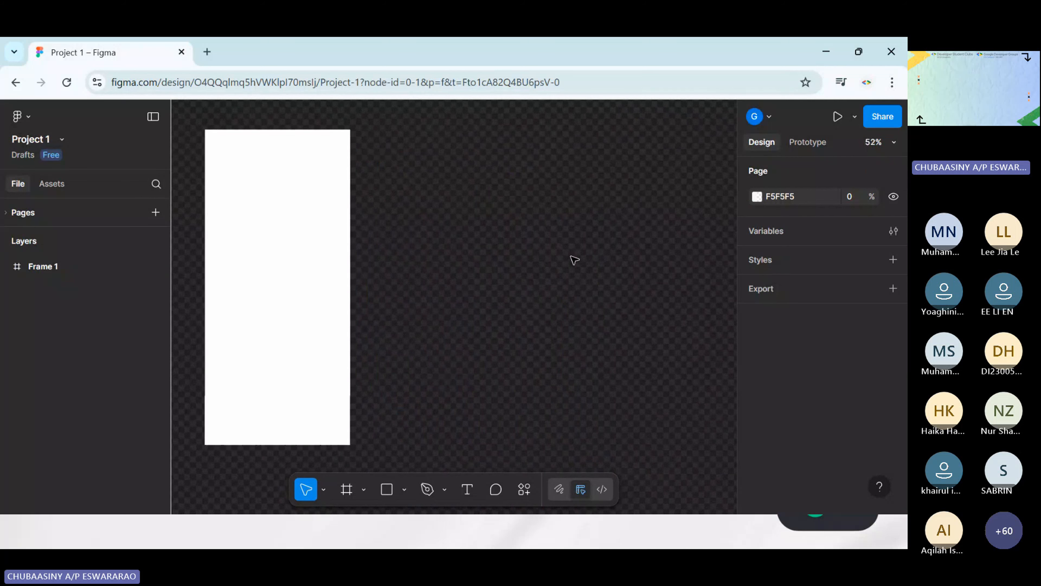
pyautogui.hscroll(-4, 560, 260)
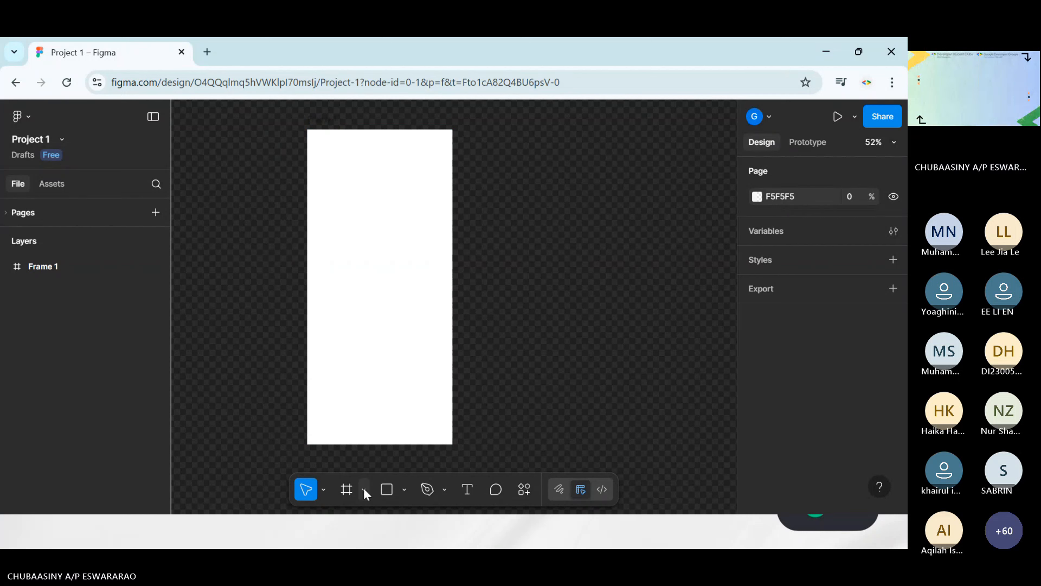
# Try the iPhone 13 mini preset on a new frame of about 401 × 852 drawn beside the first, and delete that frame
pyautogui.click(347, 490)
pyautogui.moveTo(491, 129); pyautogui.dragTo(639, 444)
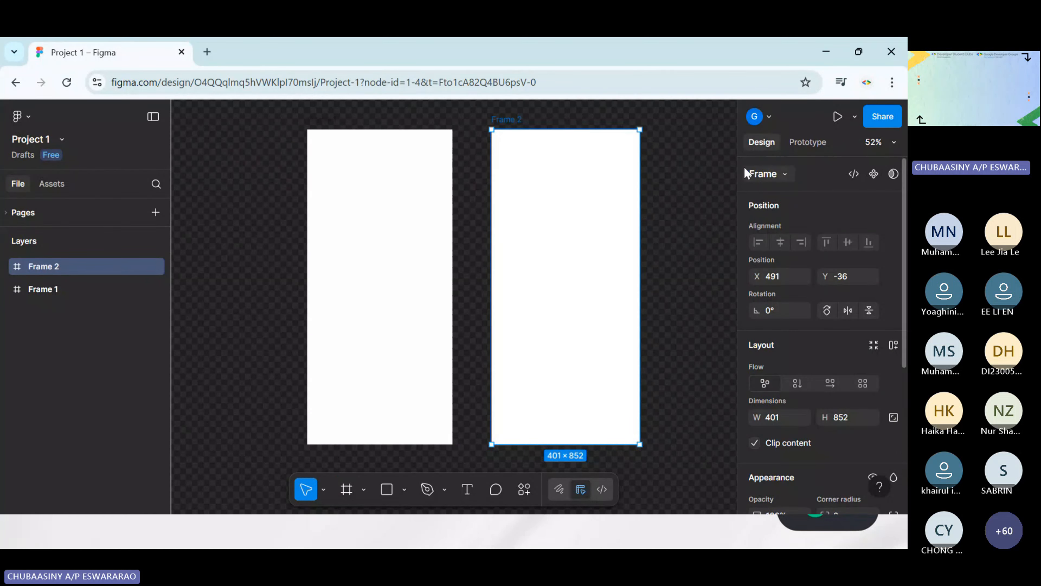
pyautogui.click(765, 174)
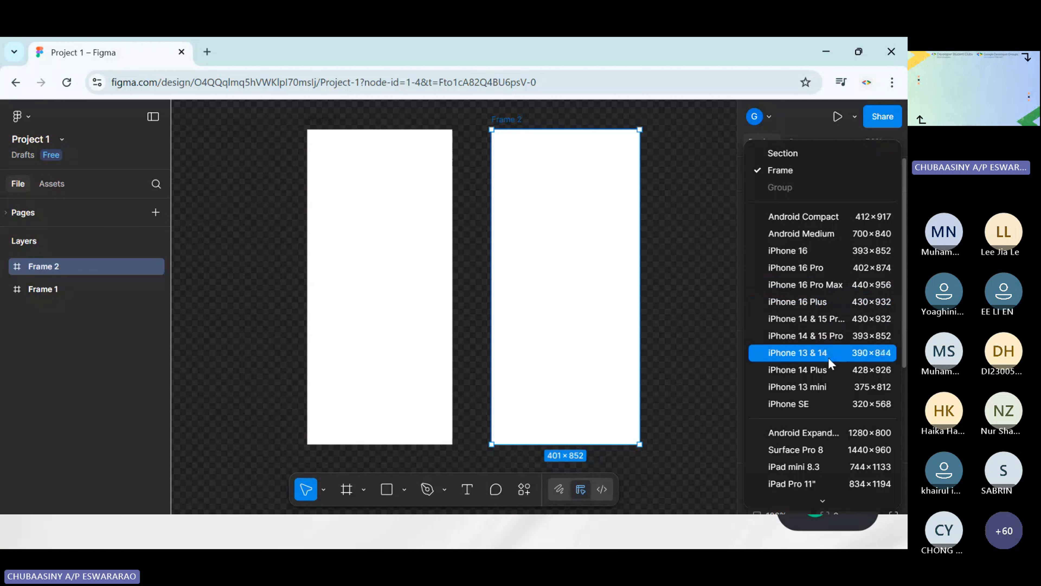
pyautogui.click(816, 385)
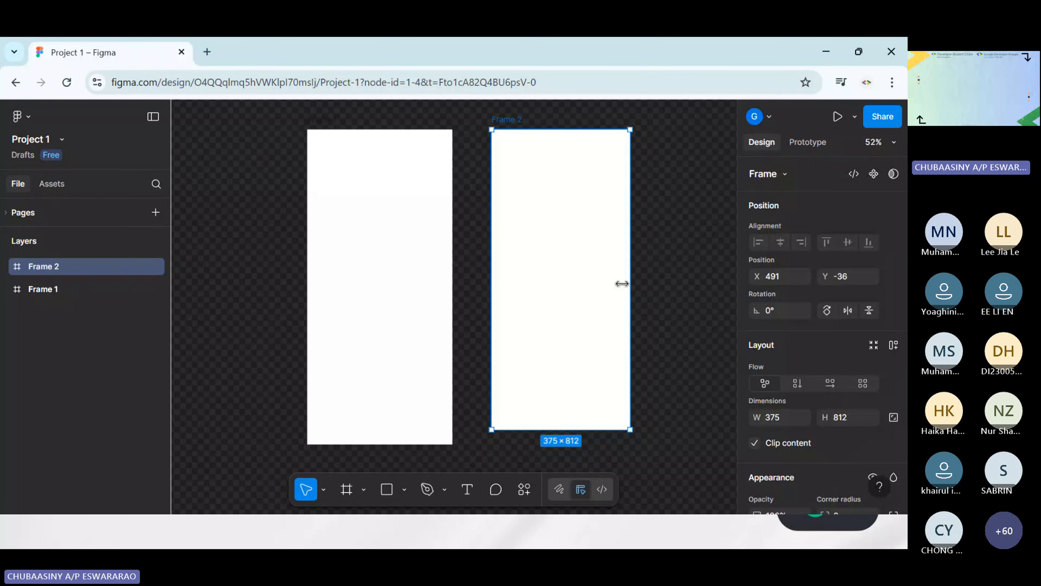
pyautogui.click(679, 379)
pyautogui.click(613, 376)
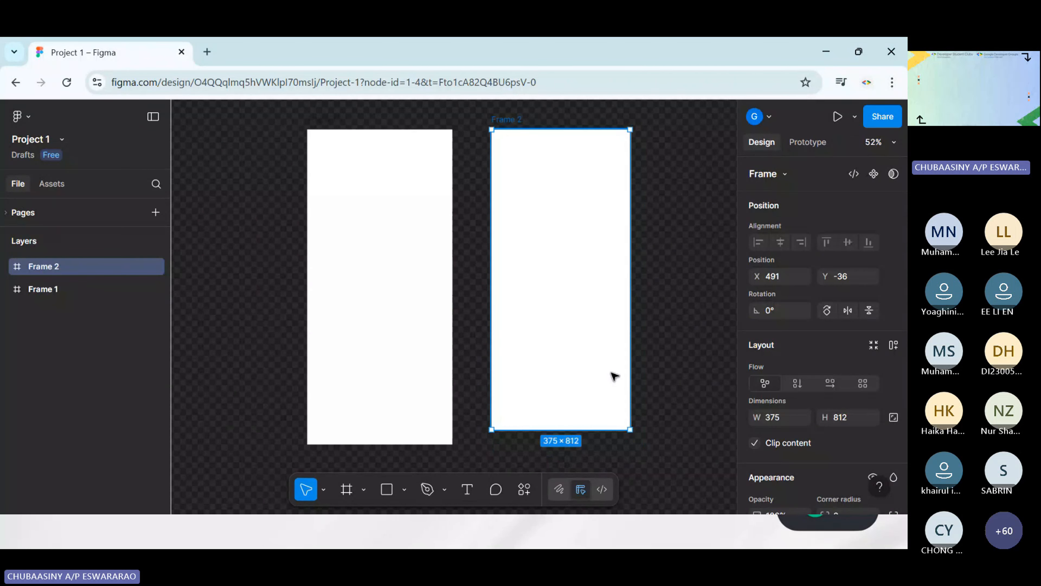
pyautogui.press('Delete')
# Move the iPhone 16 frame horizontally to the left, to about X -87, making room beside it
pyautogui.click(413, 300)
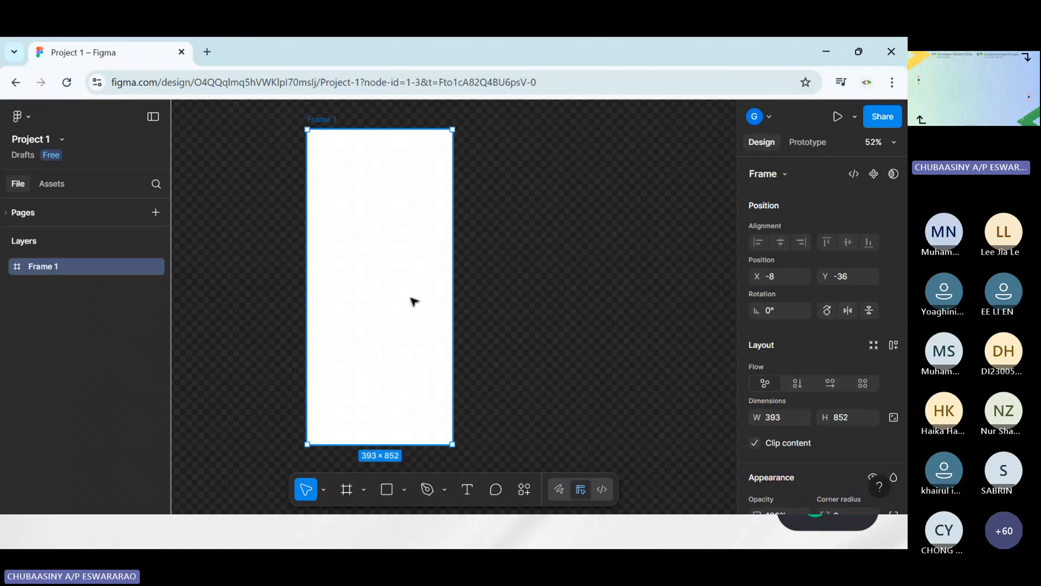
pyautogui.click(540, 240)
pyautogui.moveTo(397, 202); pyautogui.dragTo(368, 202)
pyautogui.click(595, 271)
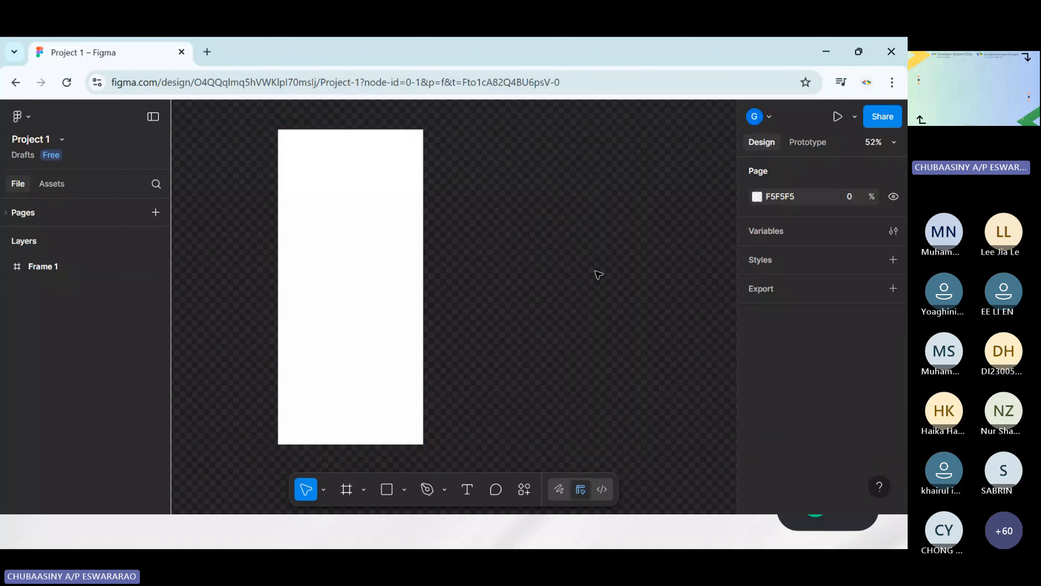
pyautogui.moveTo(302, 214); pyautogui.dragTo(262, 214)
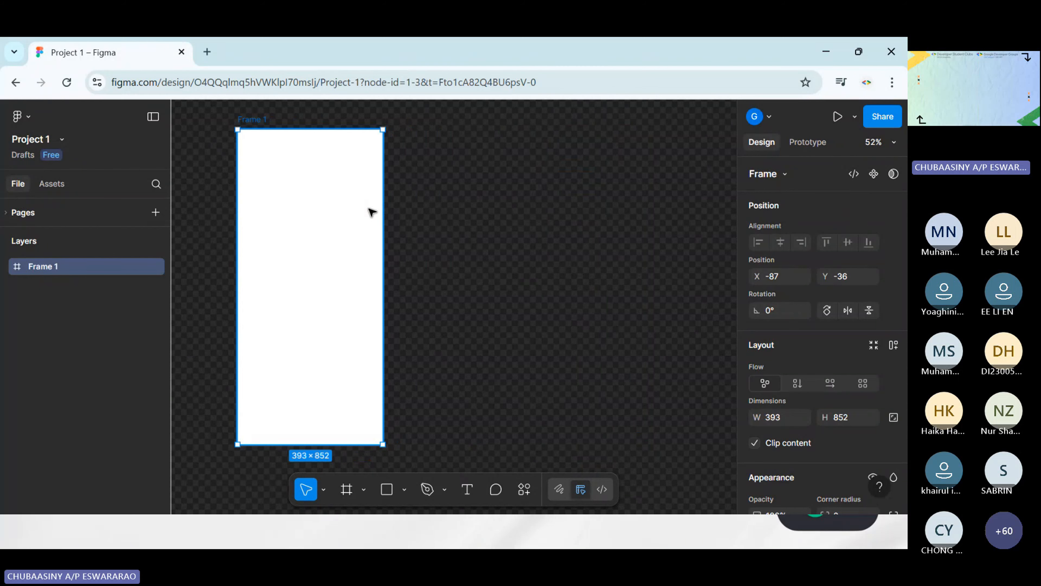
# Duplicate the iPhone 16 frame twice in a row and widen the gaps between the three frames equally
pyautogui.hotkey('ctrl', 'd')
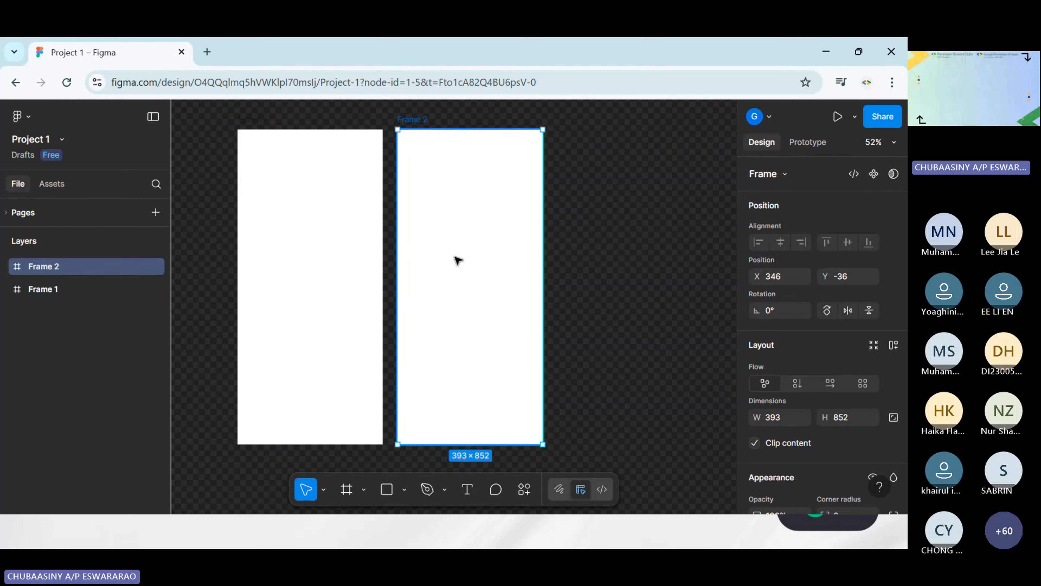
pyautogui.hotkey('ctrl', 'd')
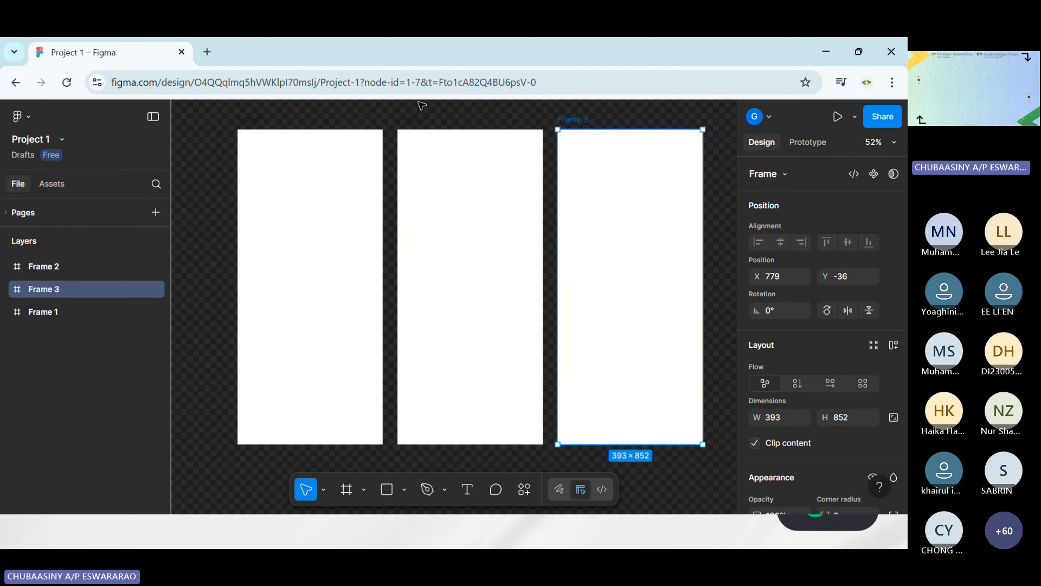
pyautogui.moveTo(395, 104); pyautogui.dragTo(673, 459)
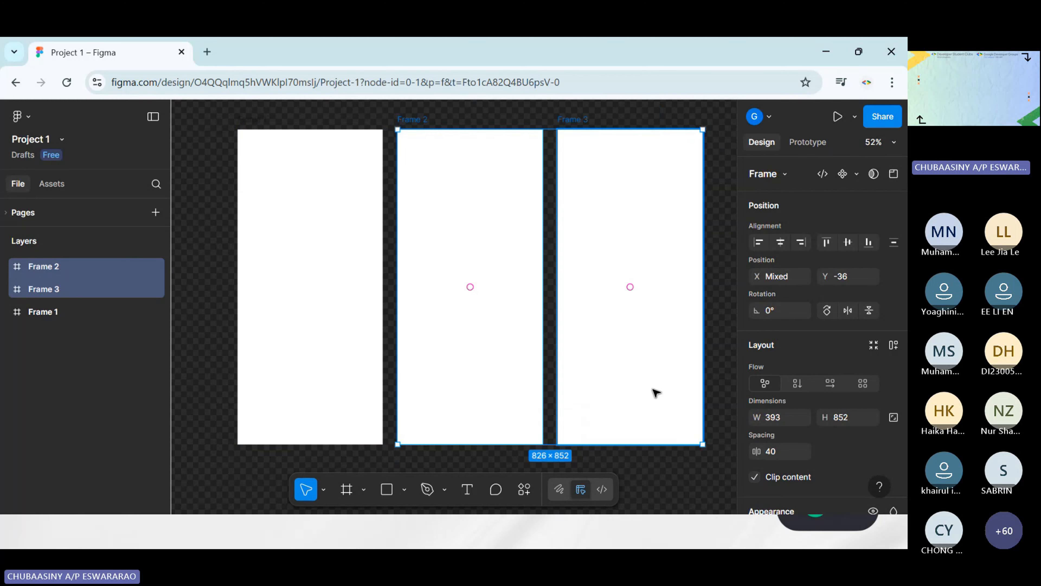
pyautogui.moveTo(642, 391)
pyautogui.mouseDown()
pyautogui.moveTo(659, 391)
pyautogui.moveTo(649, 393)
pyautogui.mouseUp()
pyautogui.click(657, 451)
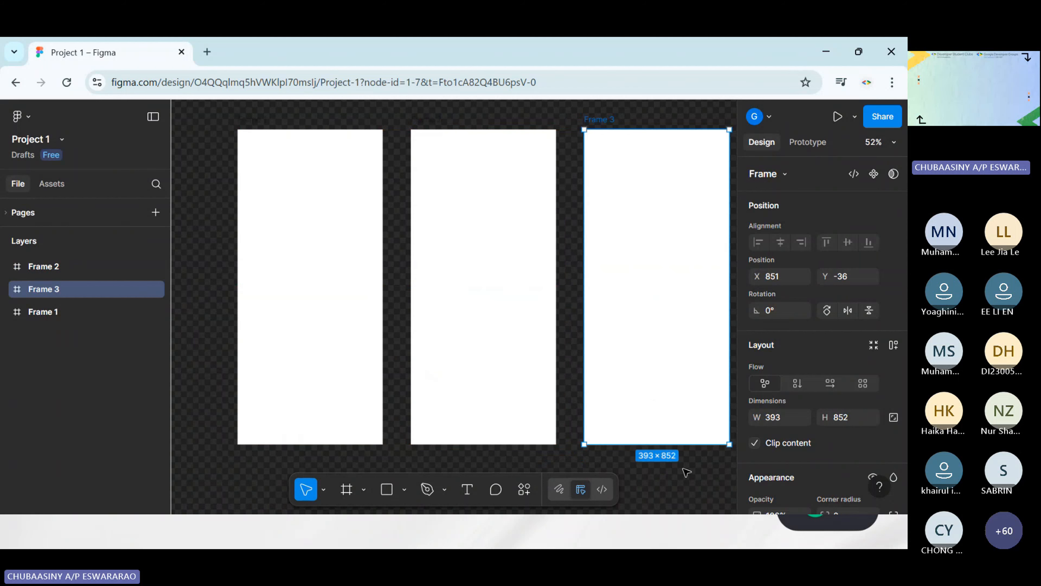
pyautogui.click(684, 471)
# Rename the first frame in the row, Frame 1, as HomePage
pyautogui.hscroll(-3, 543, 410)
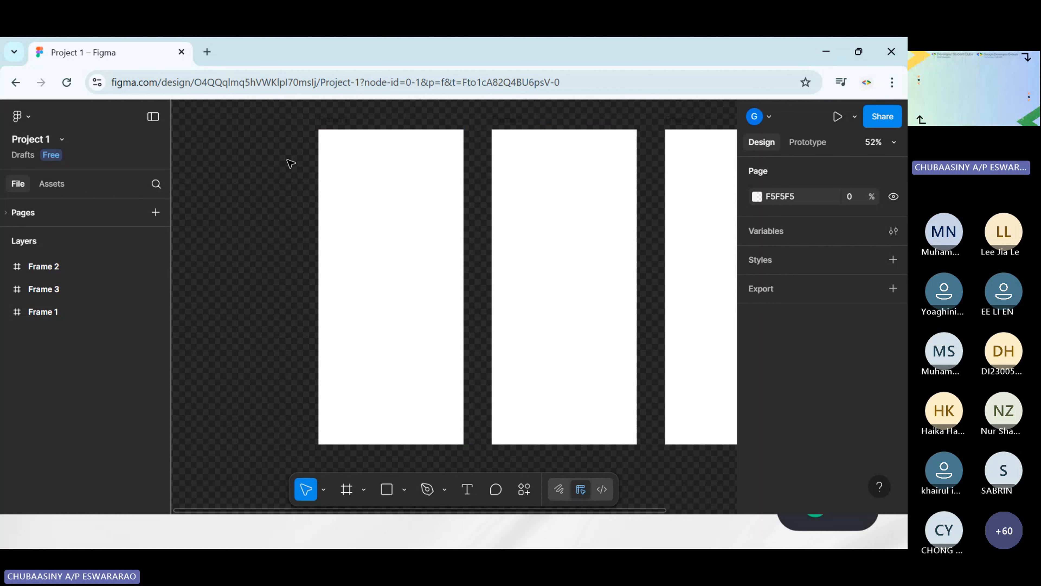
pyautogui.scroll(1, 242, 198)
pyautogui.click(330, 156)
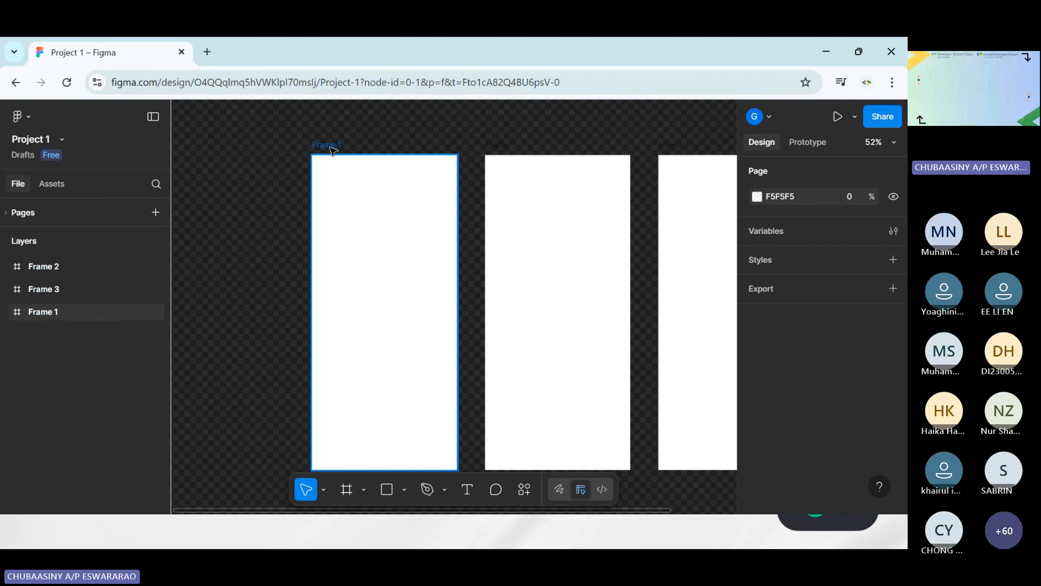
pyautogui.click(331, 148)
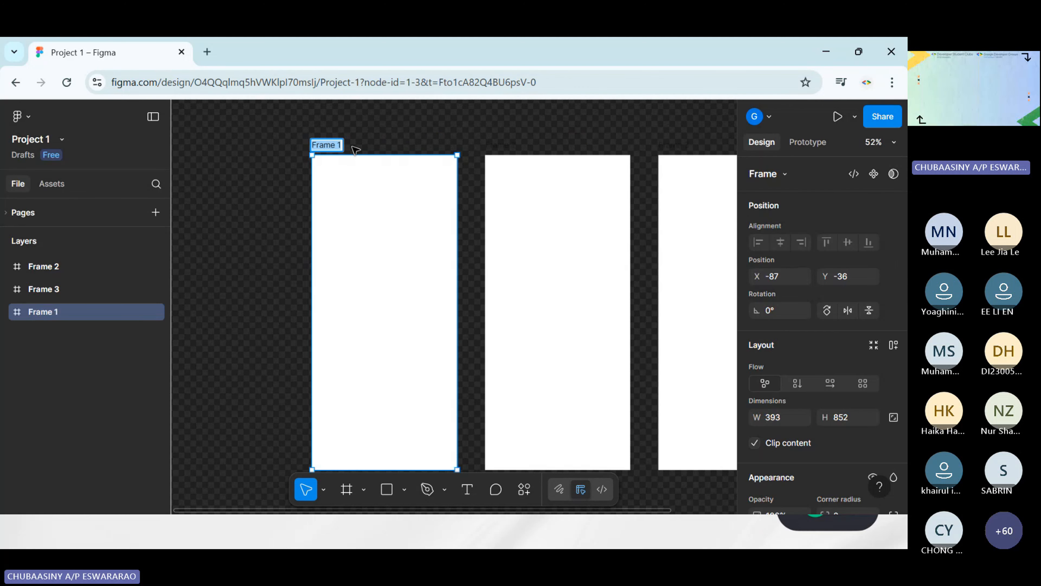
pyautogui.write('HomePage')
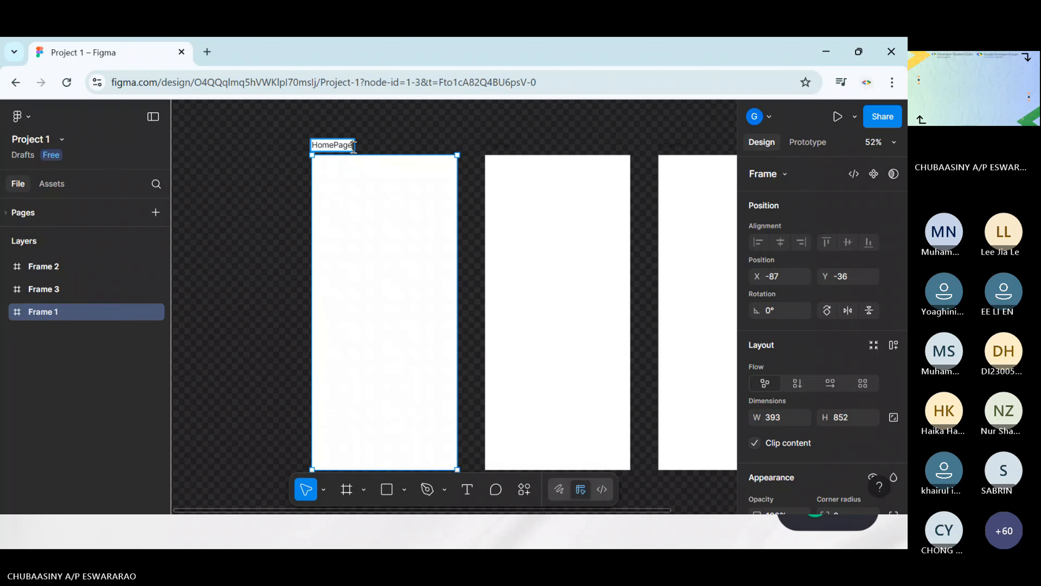
pyautogui.click(367, 145)
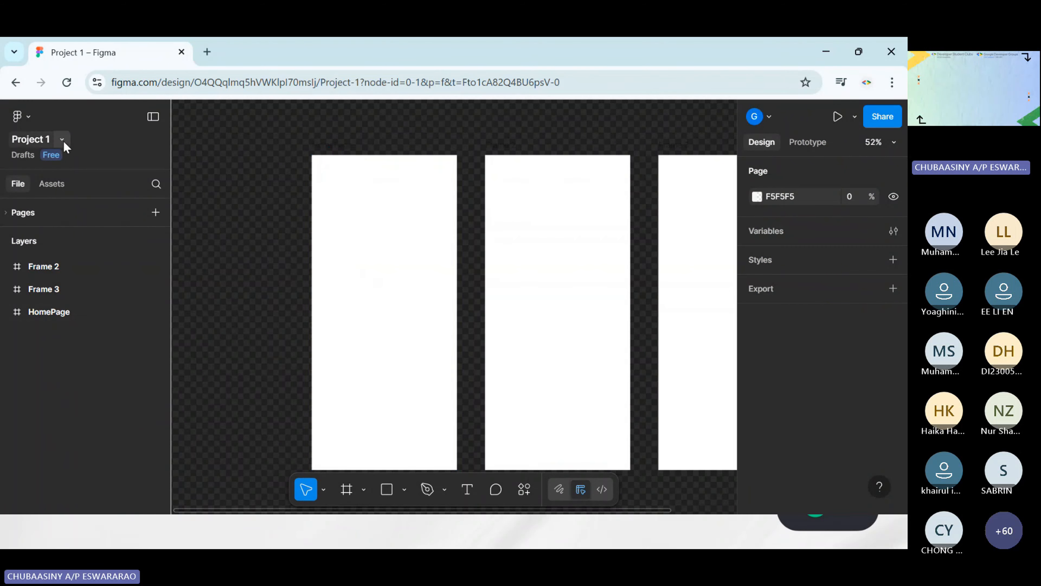
pyautogui.click(346, 151)
pyautogui.click(383, 150)
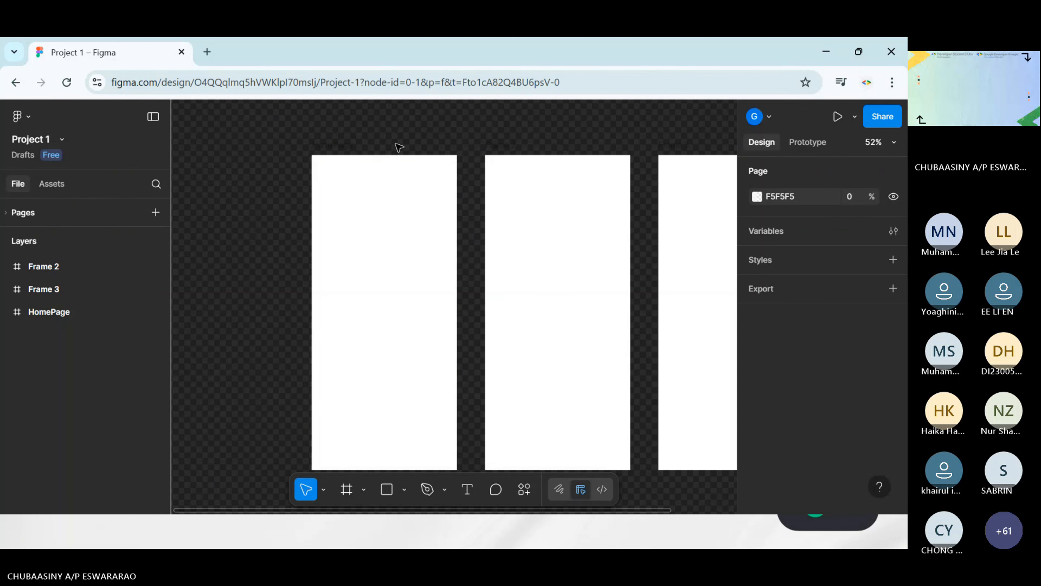
# Rename the middle frame in the row, Frame 2, as Registration
pyautogui.scroll(5, 372, 142)
pyautogui.click(319, 159)
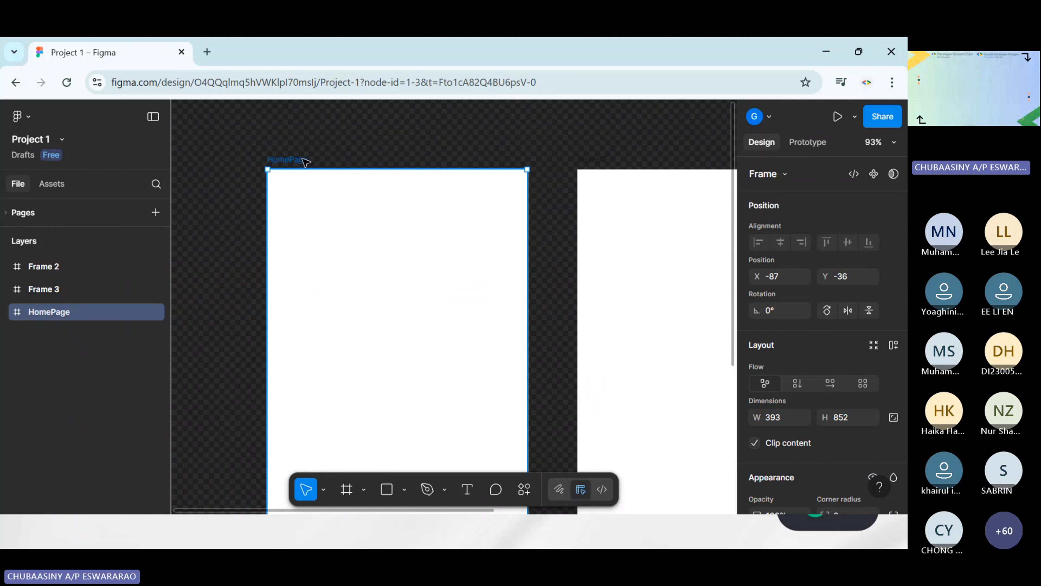
pyautogui.click(422, 155)
pyautogui.scroll(2, 418, 148)
pyautogui.scroll(-6, 404, 173)
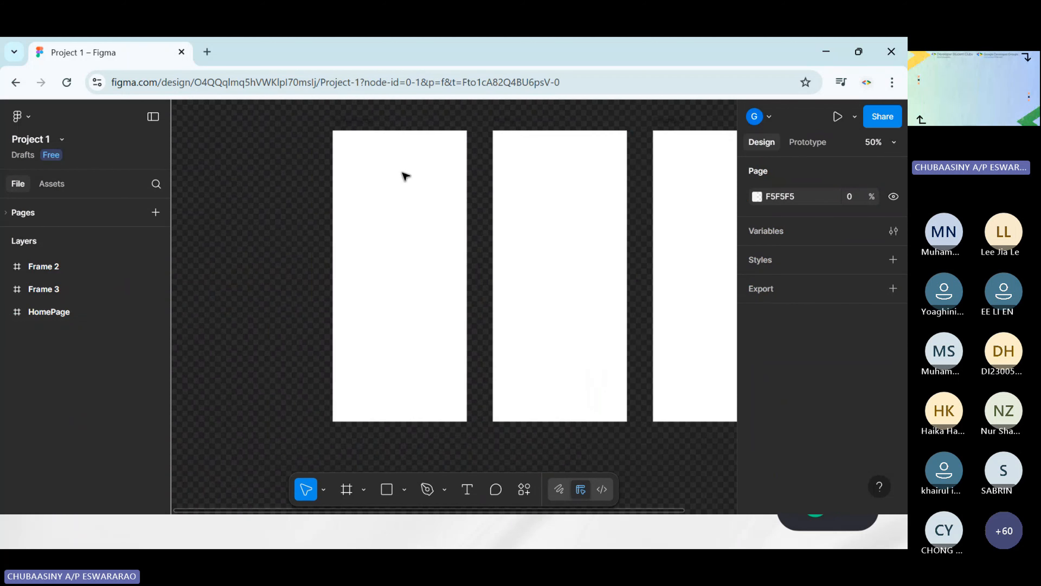
pyautogui.hotkey('shift', '1')
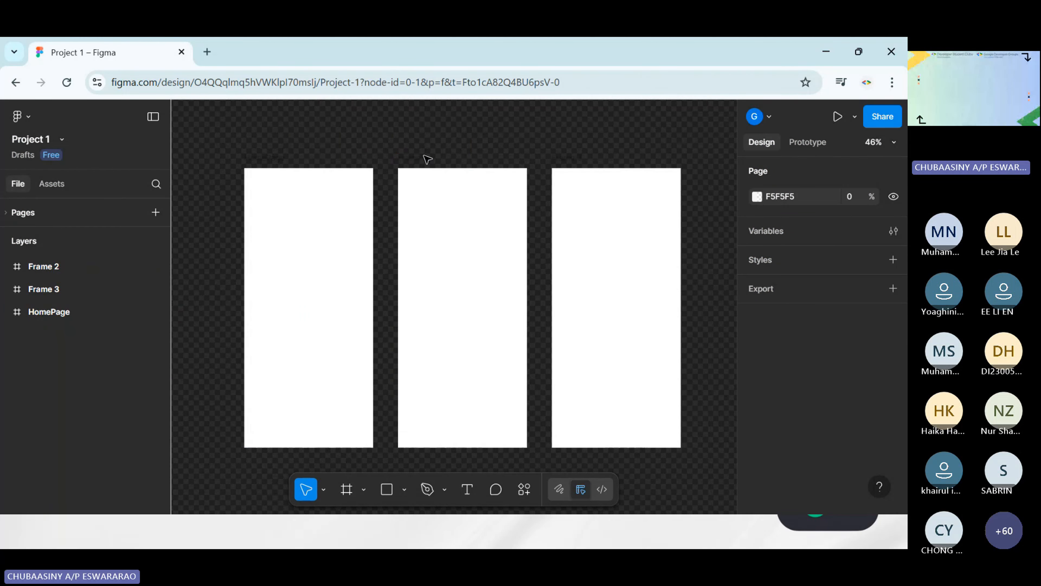
pyautogui.click(422, 159)
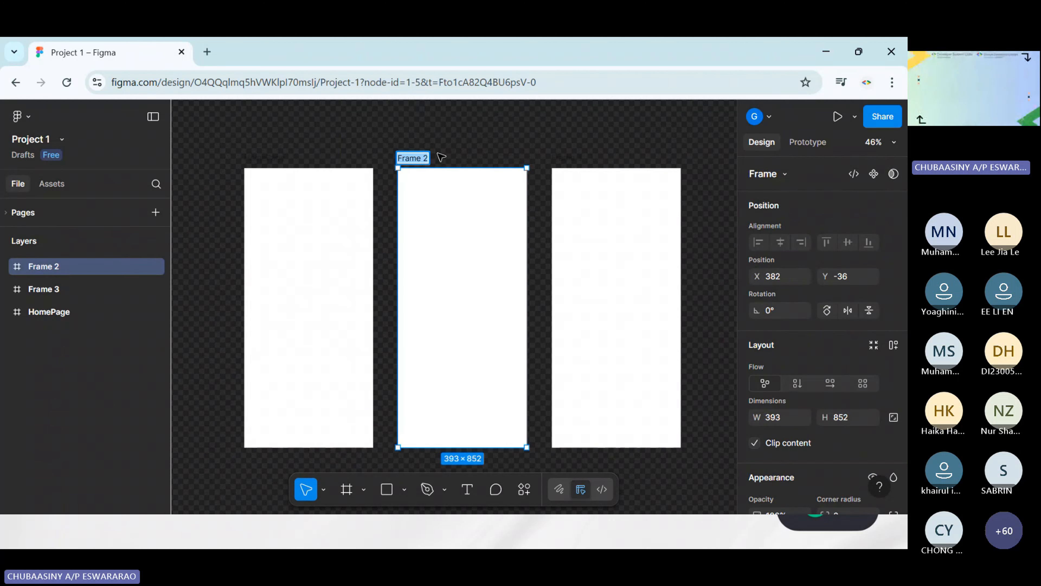
pyautogui.write('Registar')
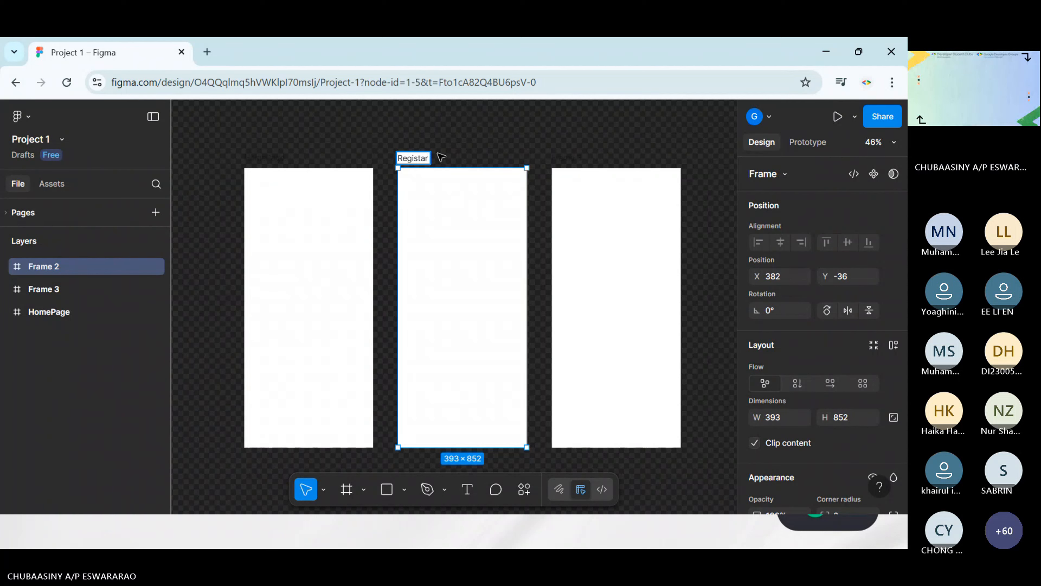
pyautogui.press('BackSpace')
pyautogui.press('BackSpace')
pyautogui.write('ration')
pyautogui.click(468, 144)
# Rename the last frame in the row, Frame 3, as Confirmation
pyautogui.click(571, 161)
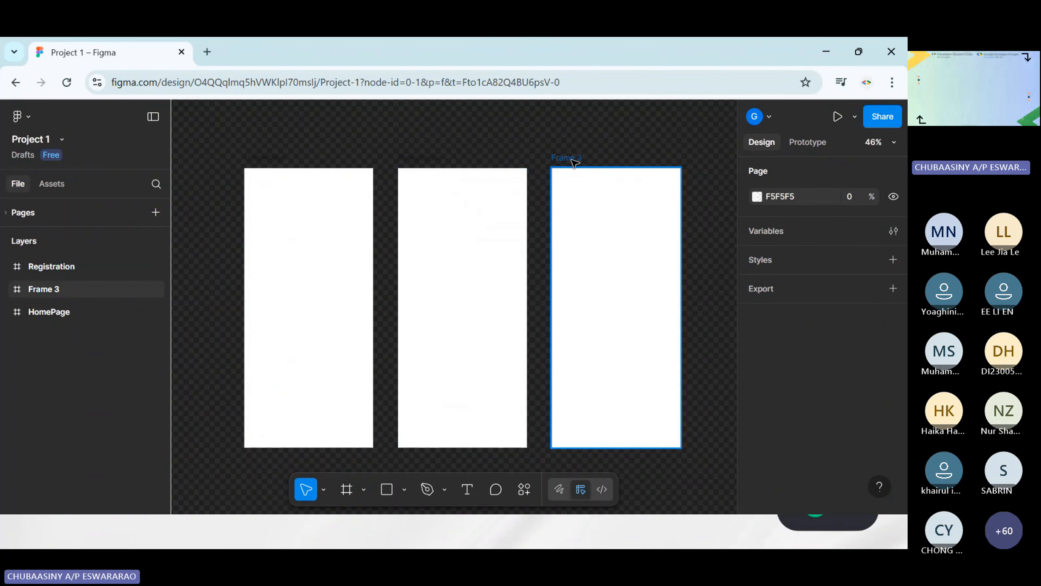
pyautogui.doubleClick(573, 160)
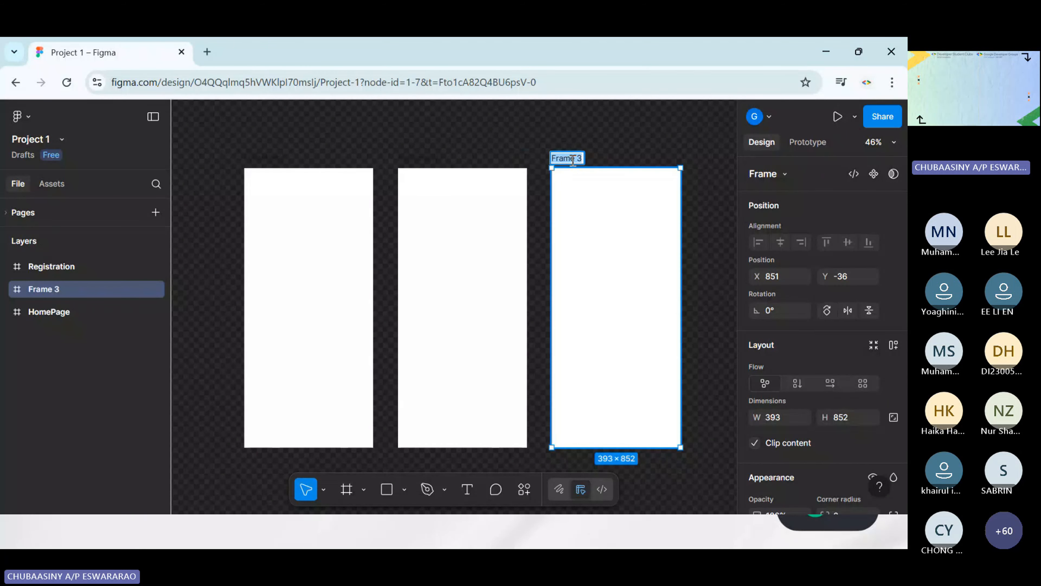
pyautogui.write('Confirmatio')
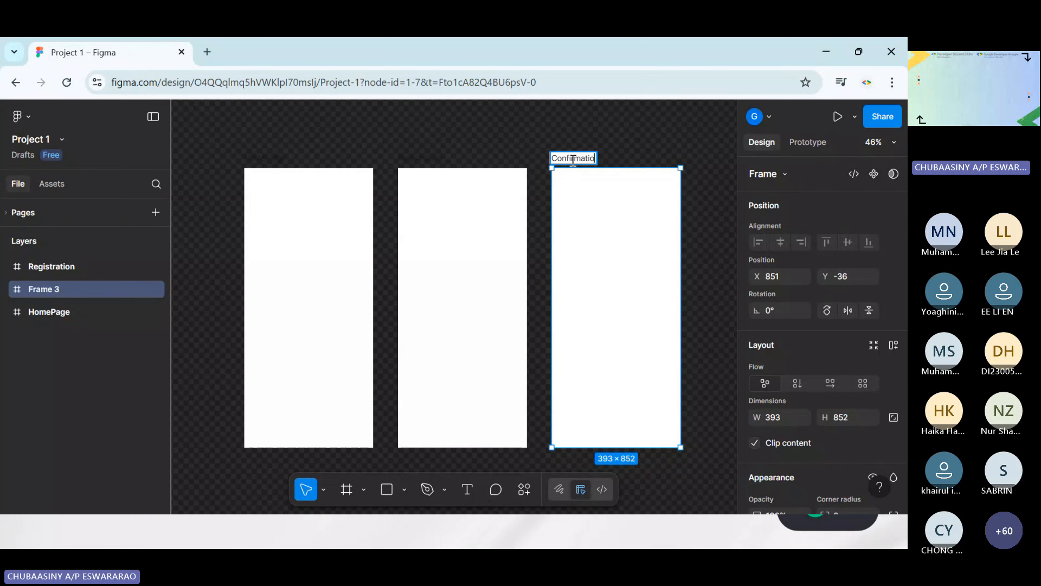
pyautogui.press('BackSpace')
pyautogui.write('n')
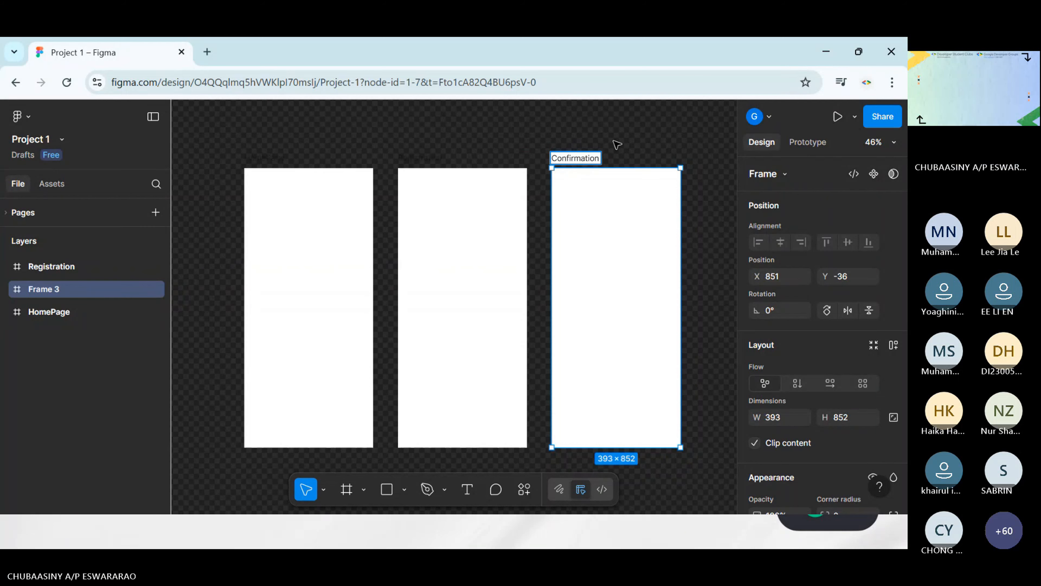
pyautogui.click(616, 144)
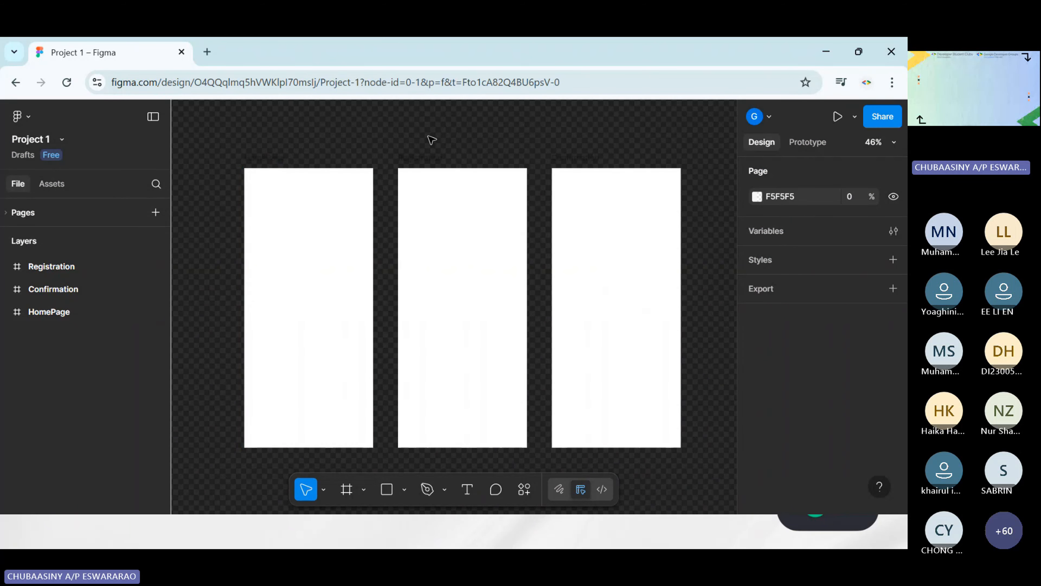
# Examine the HomePage frame's position, layout, appearance and fill properties
pyautogui.hscroll(-2, 432, 140)
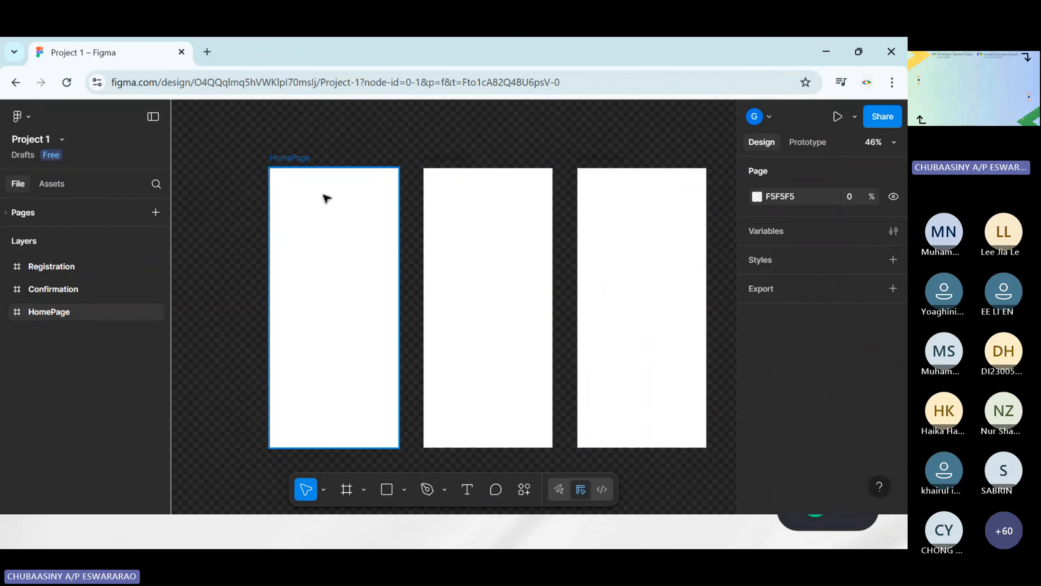
pyautogui.click(314, 202)
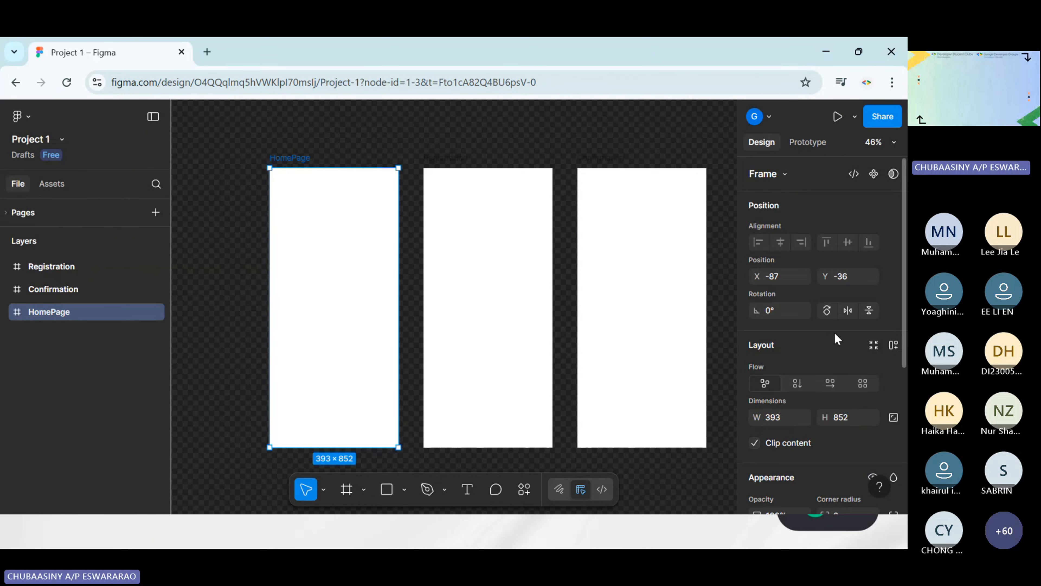
pyautogui.click(362, 145)
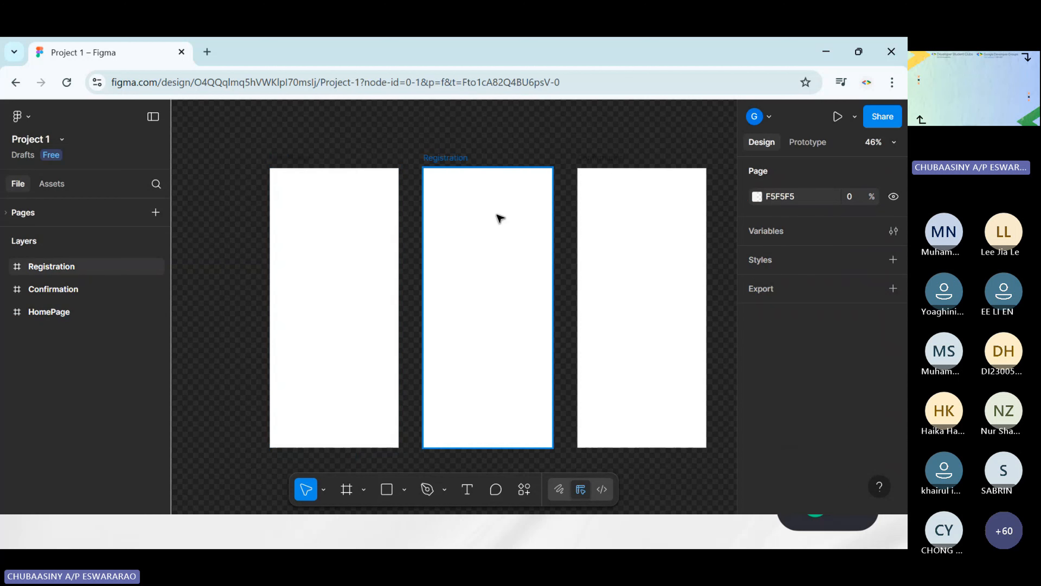
pyautogui.click(300, 216)
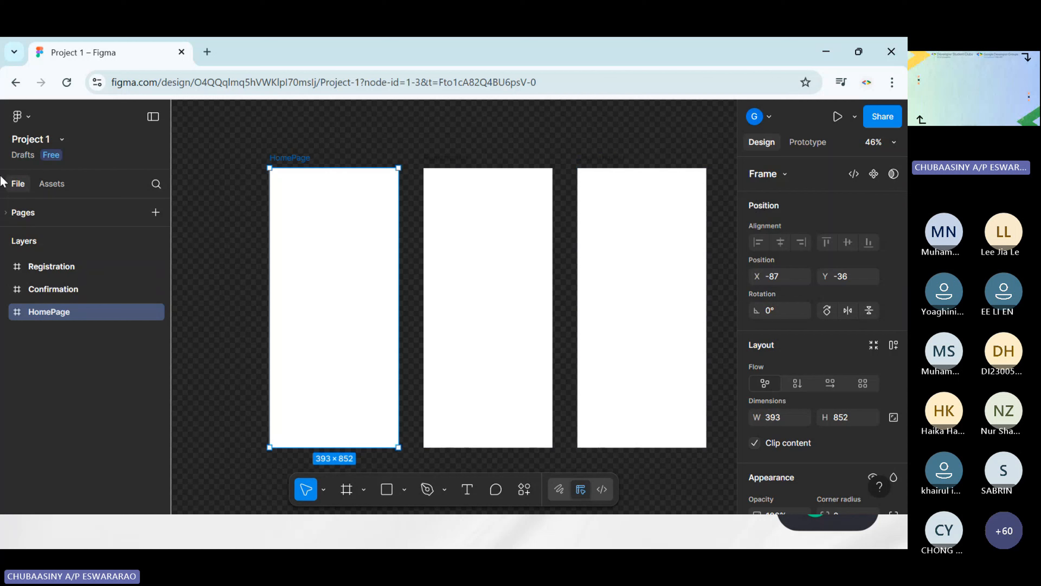
pyautogui.scroll(-3, 829, 268)
pyautogui.scroll(-3, 829, 268)
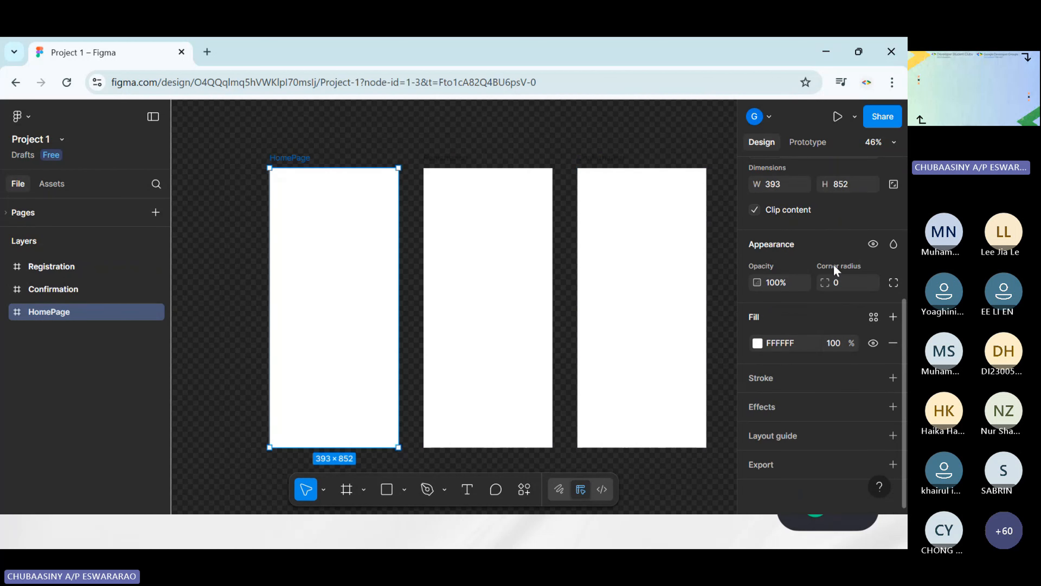
pyautogui.scroll(6, 834, 267)
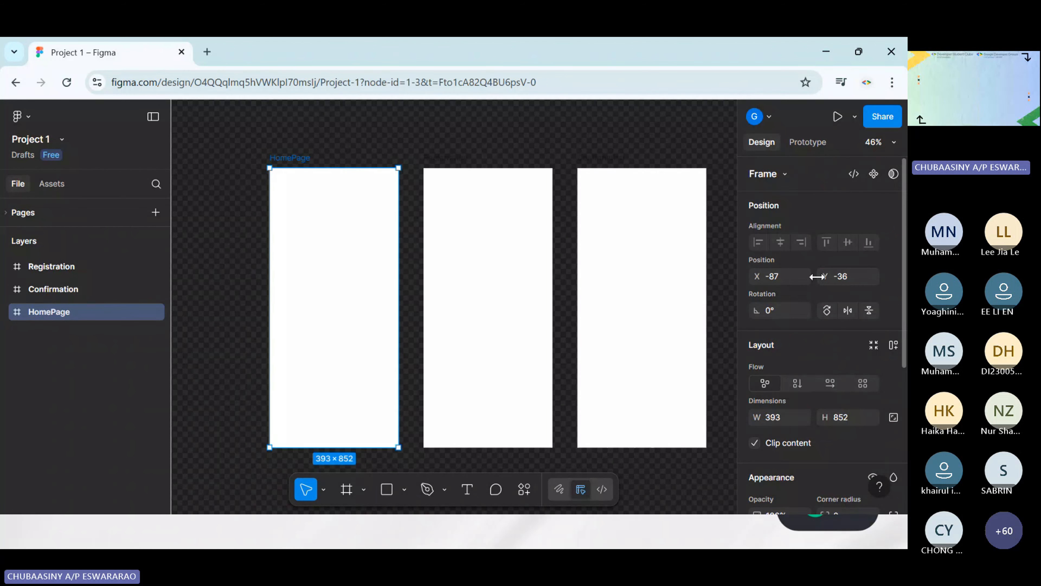
pyautogui.scroll(-3, 816, 188)
pyautogui.scroll(3, 832, 197)
pyautogui.scroll(-3, 781, 230)
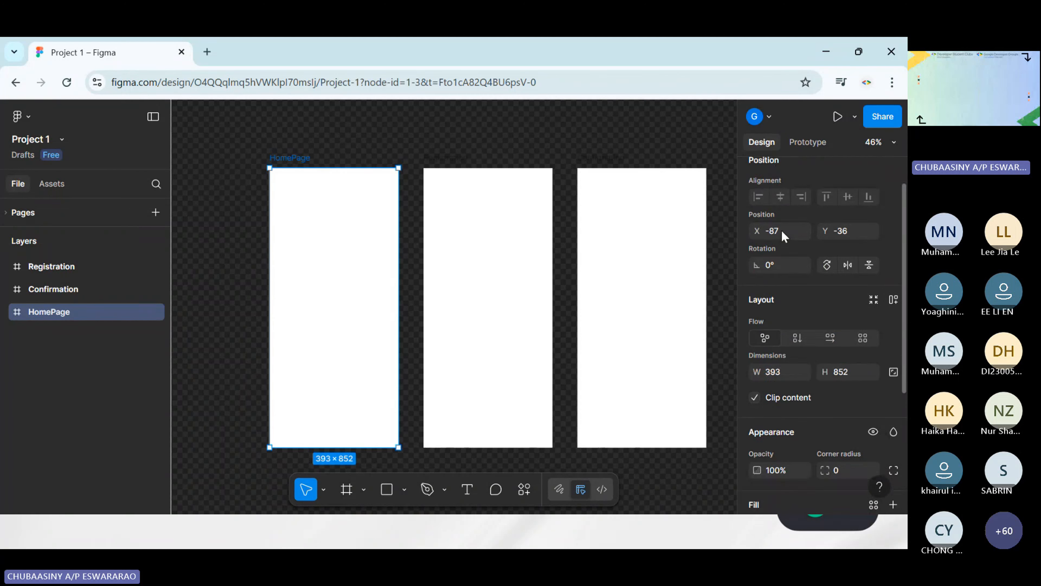
# Change the HomePage frame's fill colour to the light blue 4BA8FF
pyautogui.scroll(-3, 794, 265)
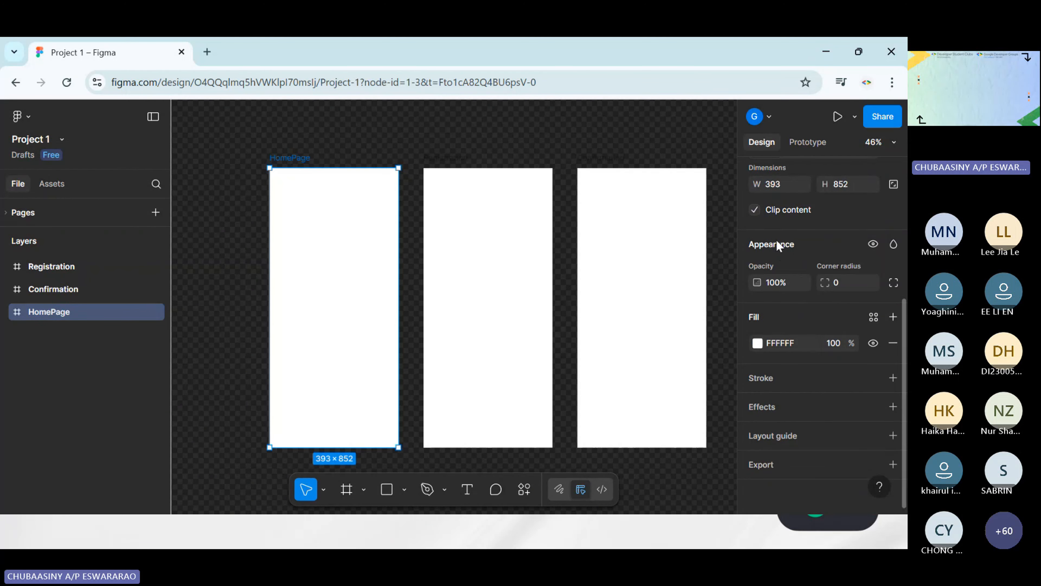
pyautogui.click(758, 344)
pyautogui.moveTo(625, 267); pyautogui.dragTo(636, 361)
pyautogui.click(665, 402)
pyautogui.moveTo(667, 402); pyautogui.dragTo(674, 402)
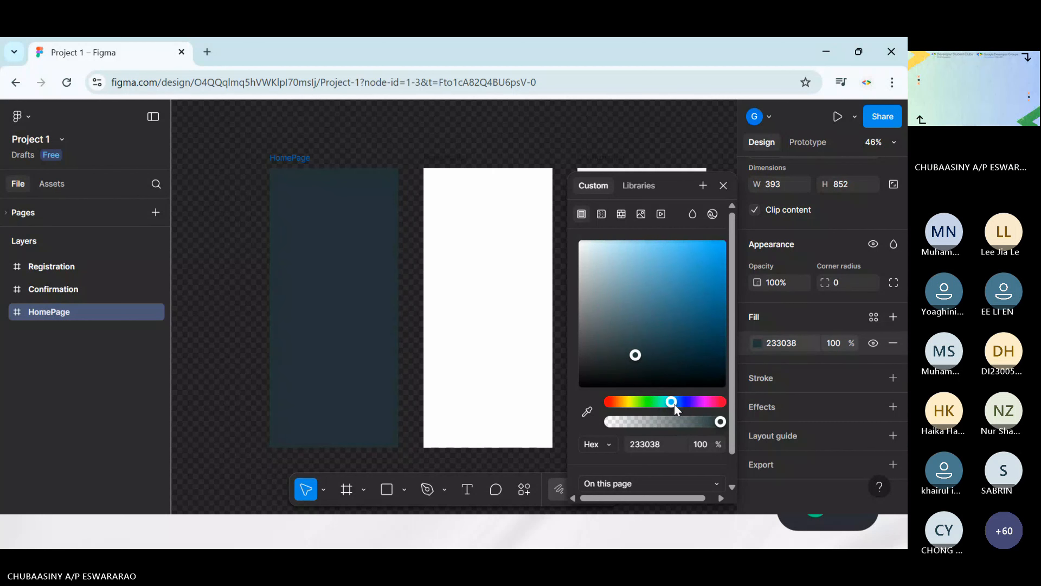
pyautogui.moveTo(637, 348); pyautogui.dragTo(682, 240)
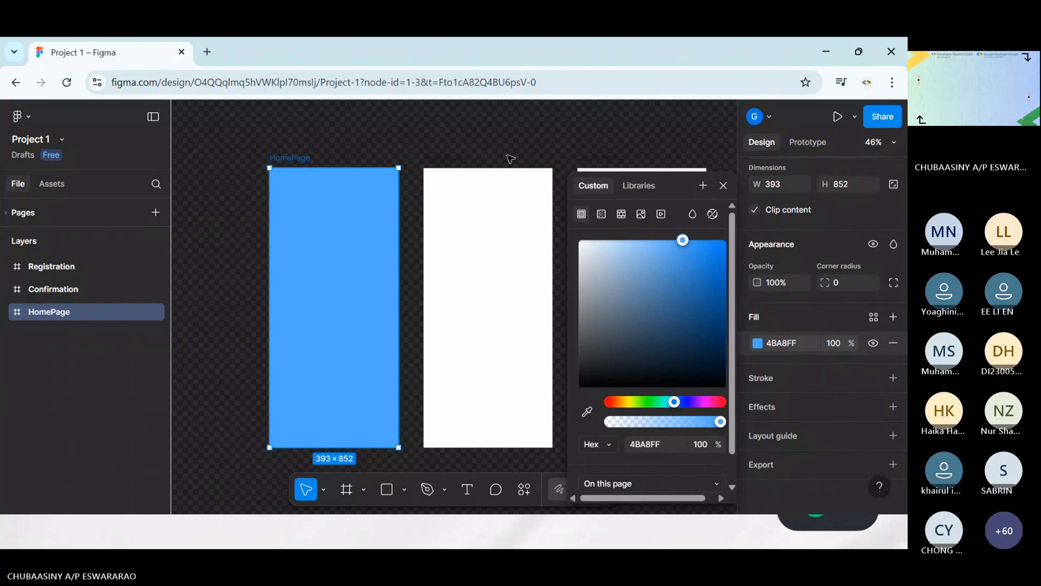
pyautogui.click(496, 132)
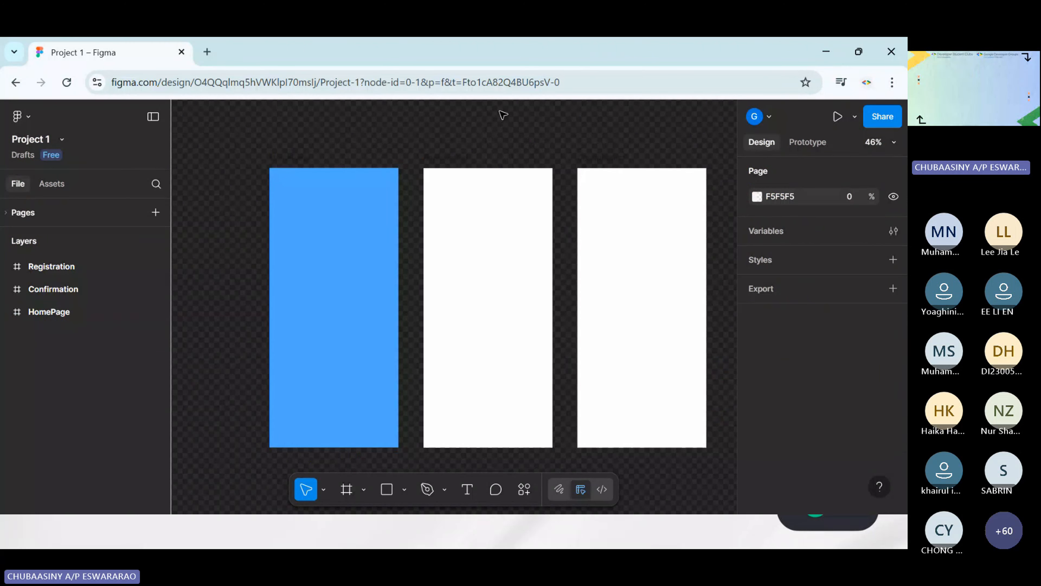
pyautogui.click(348, 152)
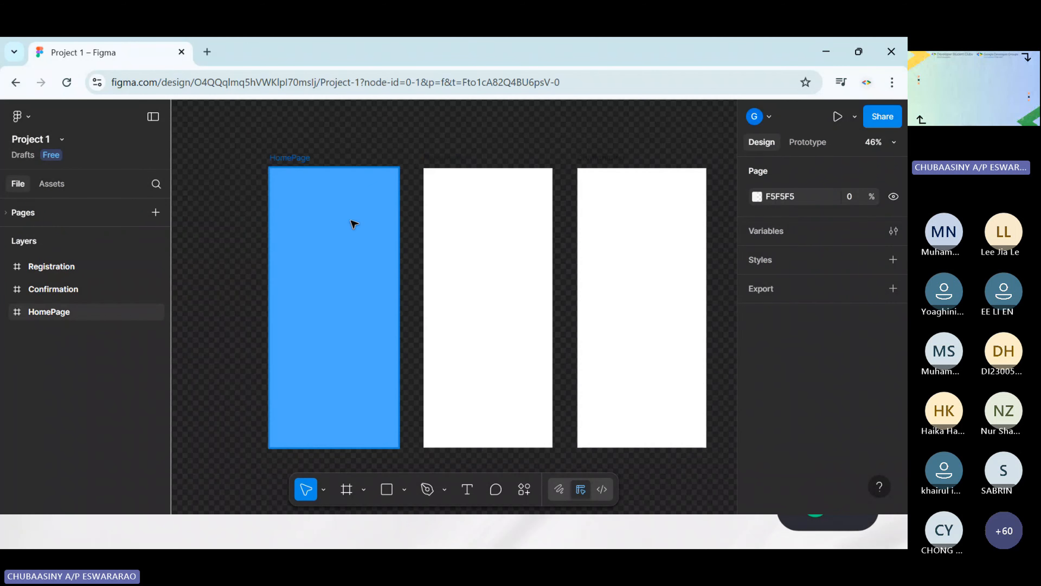
# Move the HomePage frame horizontally away from the Registration frame, to about X -135
pyautogui.hscroll(-4, 373, 269)
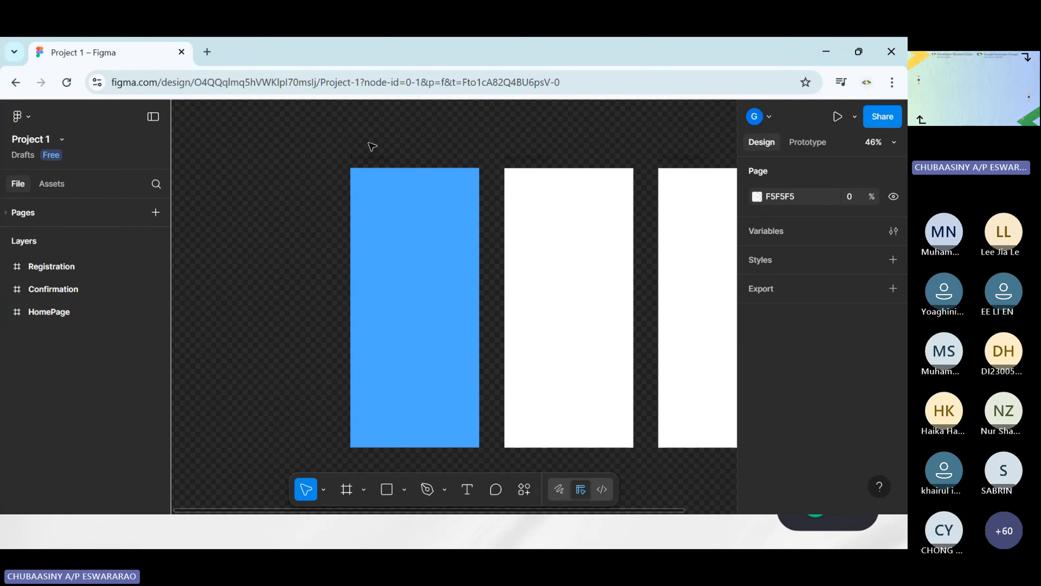
pyautogui.moveTo(412, 236); pyautogui.dragTo(395, 233)
pyautogui.press('Escape')
pyautogui.click(446, 260)
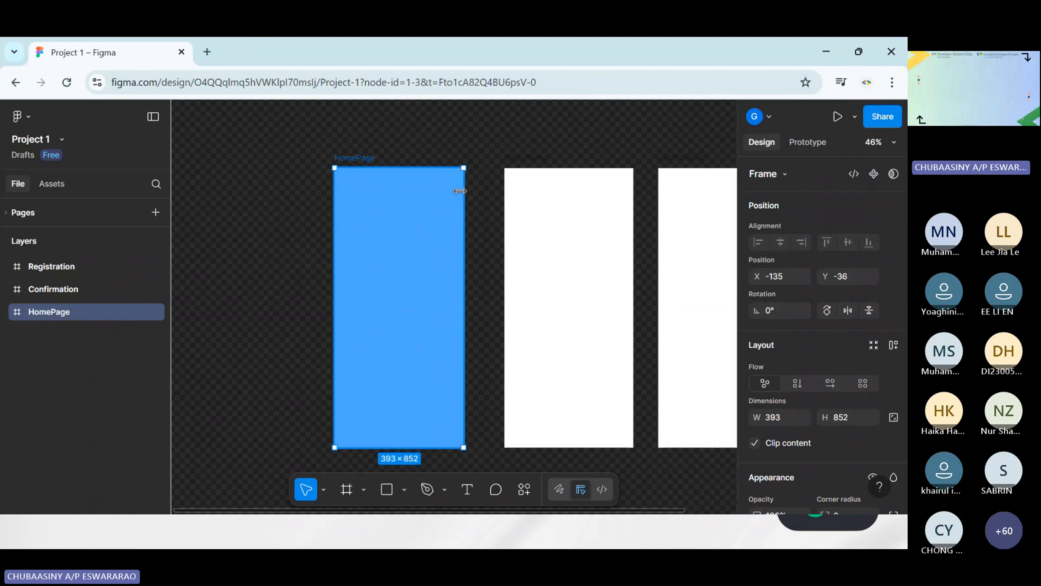
pyautogui.click(441, 134)
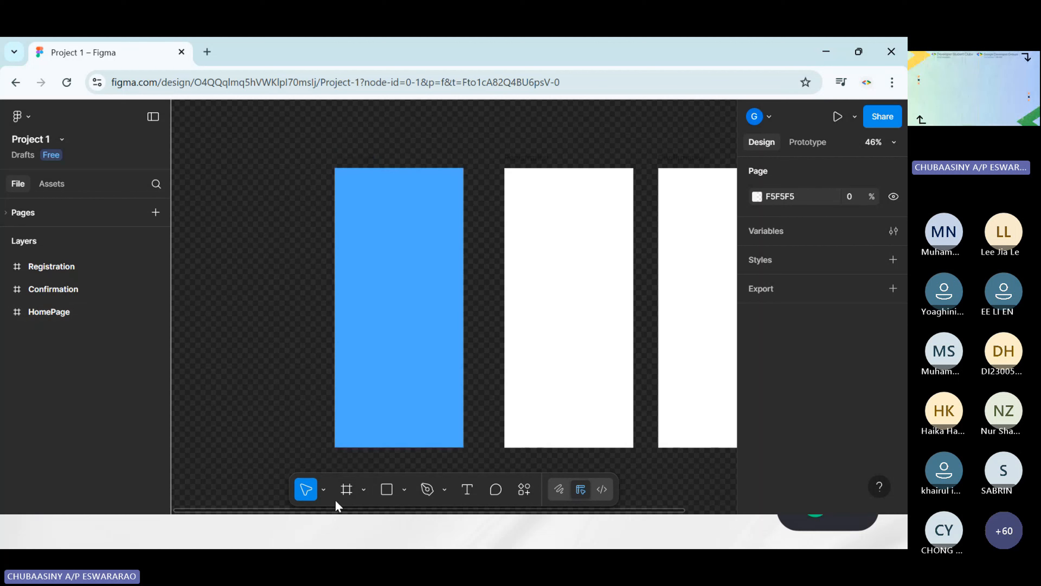
# Draw a nested frame of about 393 × 92 across the full width at the top of the HomePage frame
pyautogui.click(346, 490)
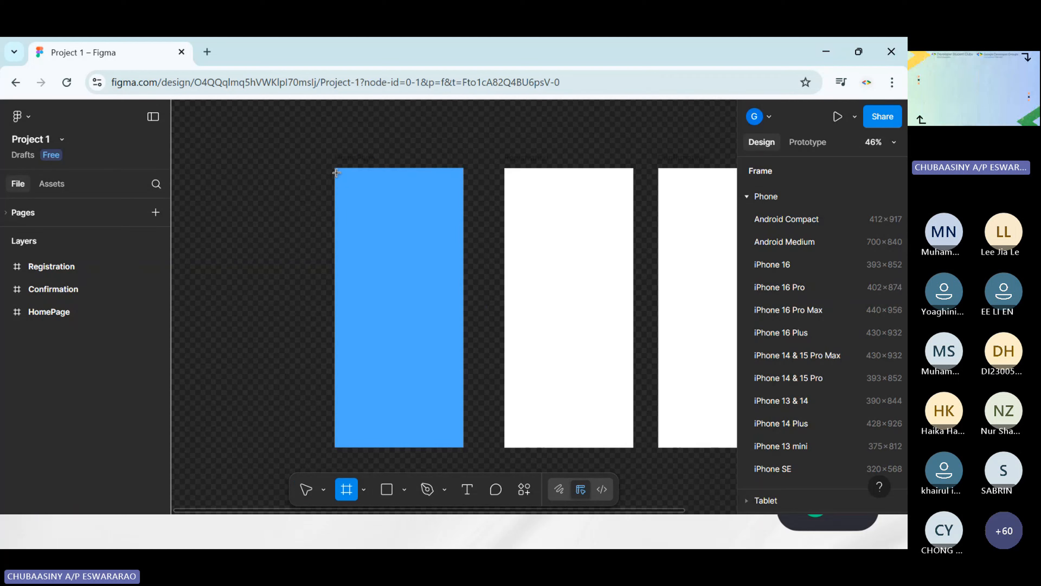
pyautogui.moveTo(335, 170); pyautogui.dragTo(464, 198)
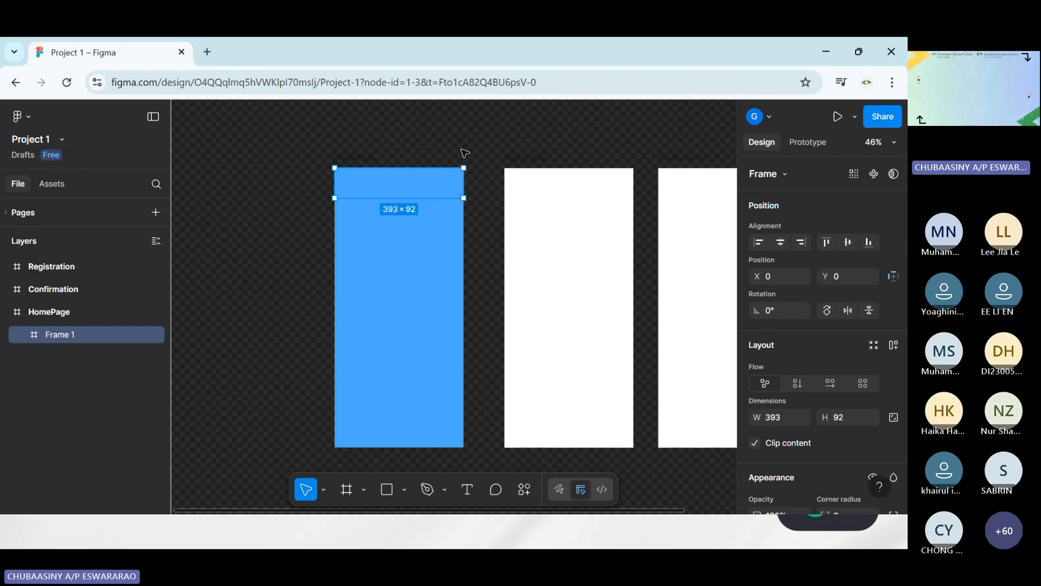
pyautogui.click(445, 145)
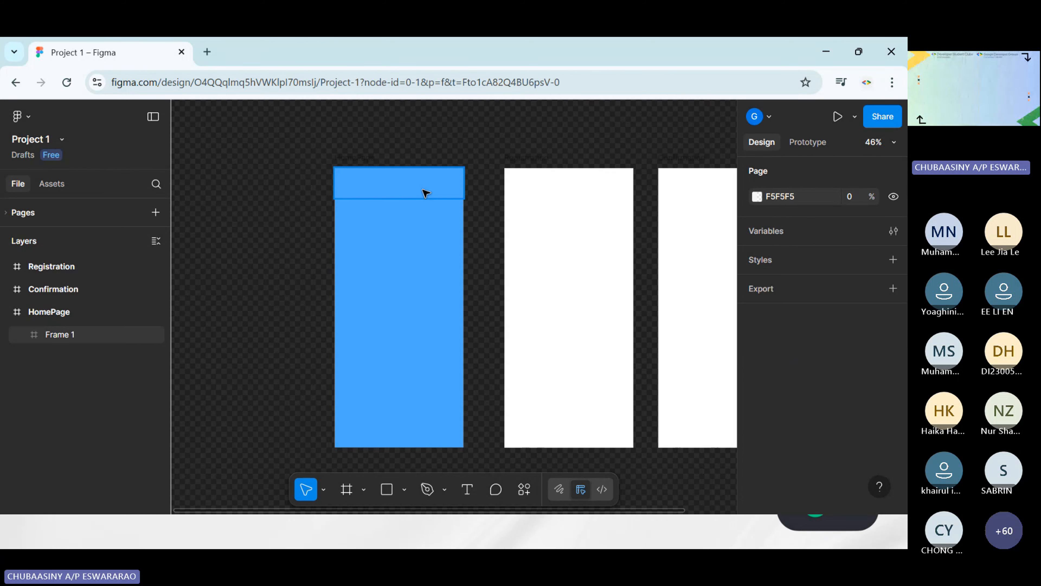
# Add a fill to the header frame inside HomePage and set its colour to black, 000000
pyautogui.scroll(5, 425, 193)
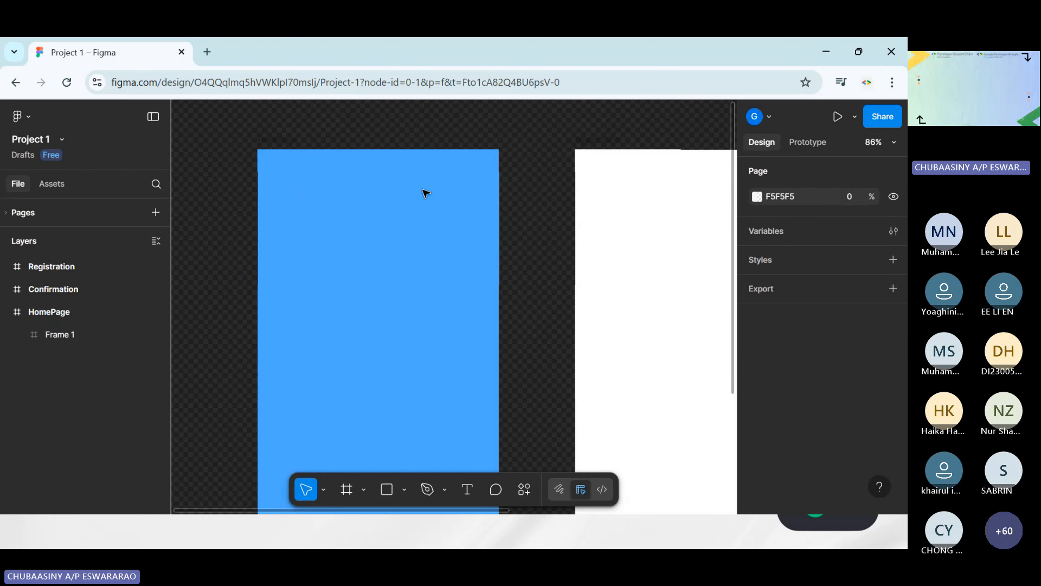
pyautogui.click(426, 193)
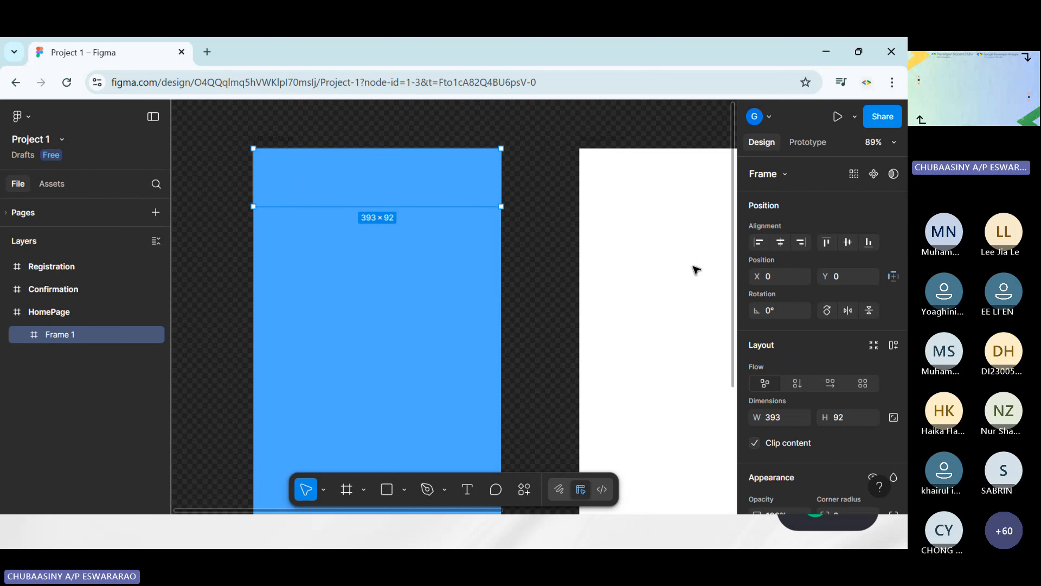
pyautogui.scroll(-5, 814, 257)
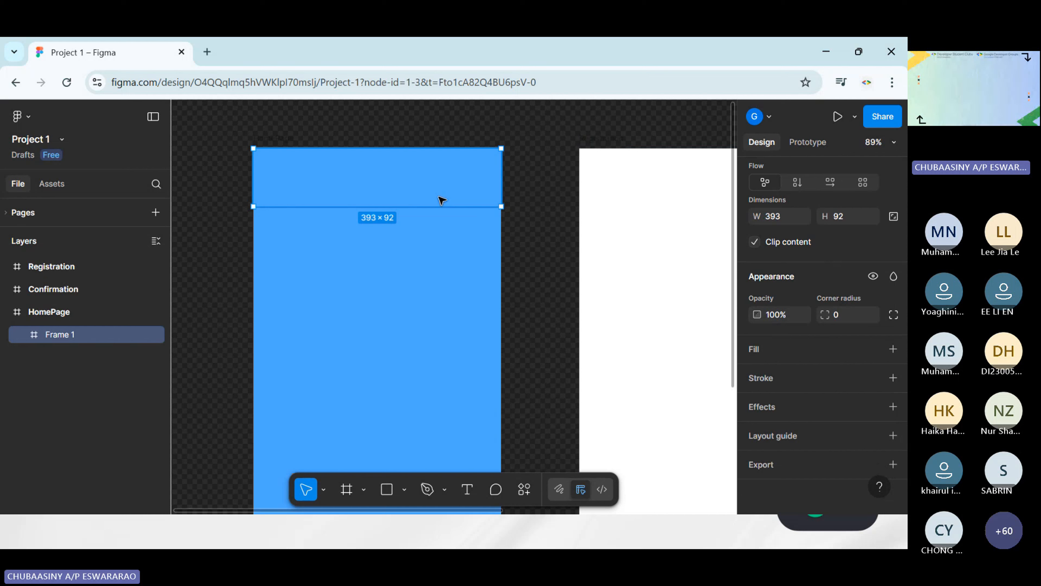
pyautogui.click(787, 352)
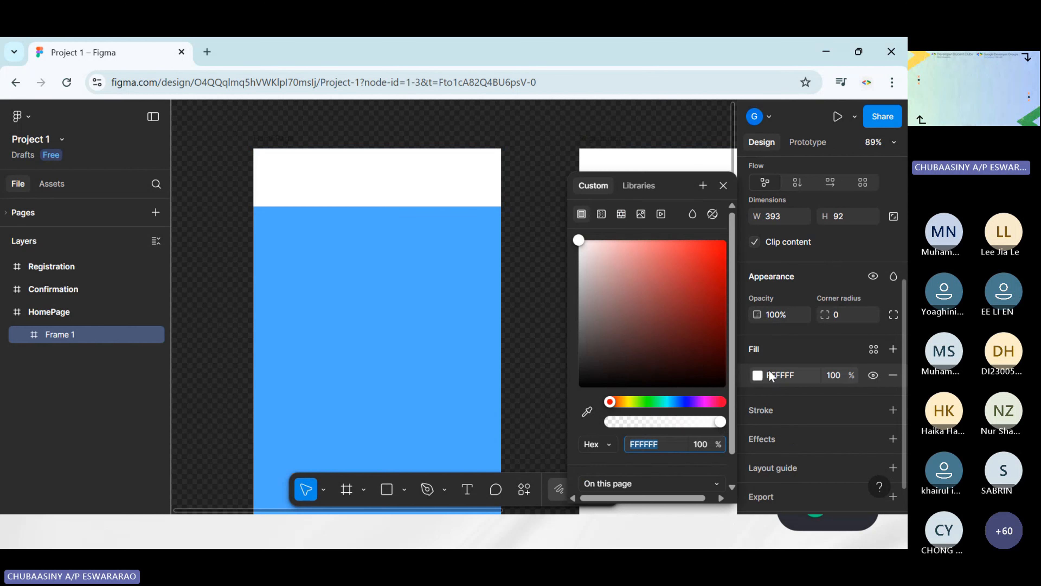
pyautogui.click(758, 376)
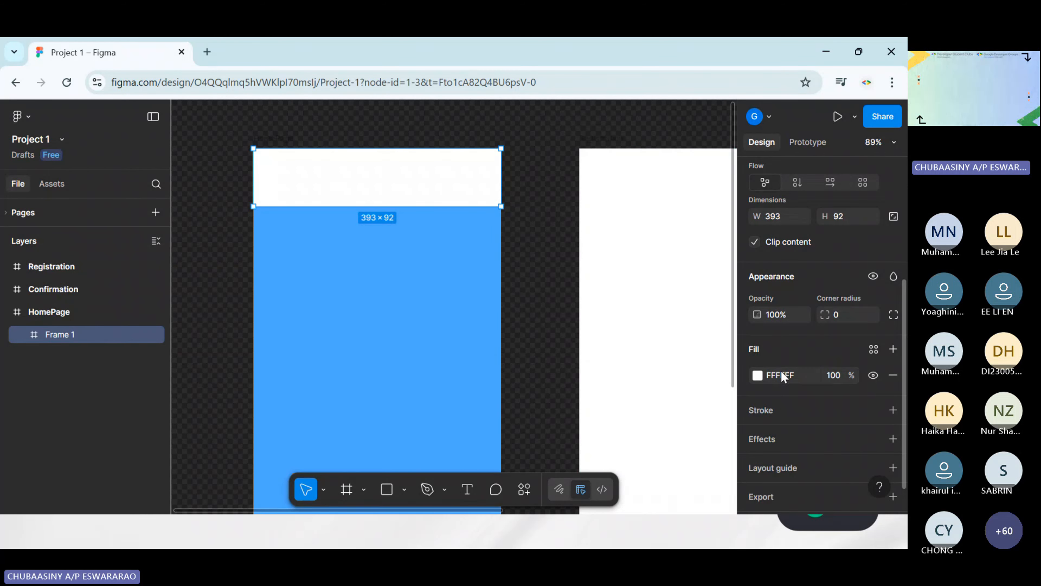
pyautogui.click(758, 375)
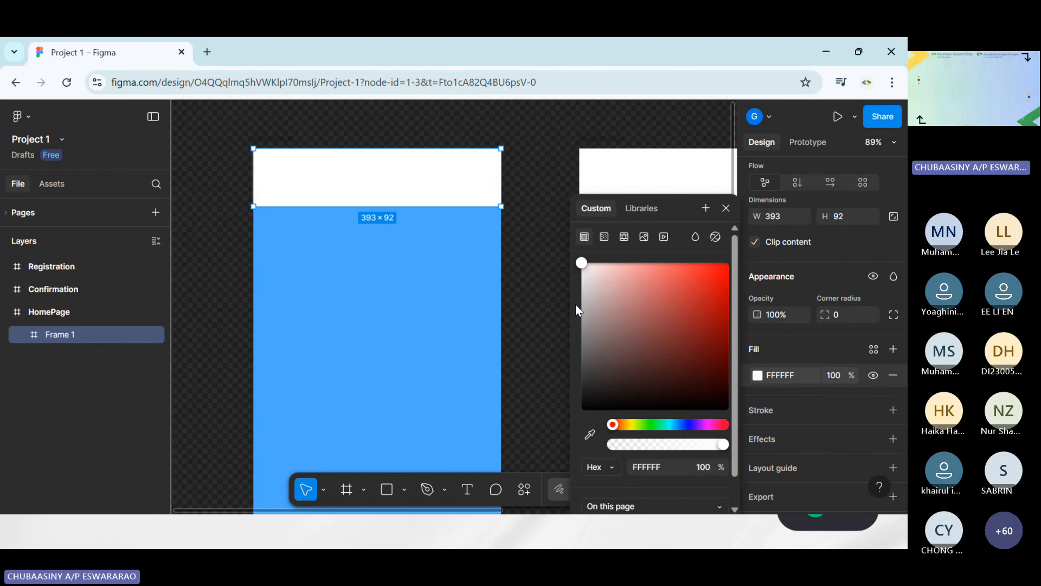
pyautogui.moveTo(594, 238); pyautogui.dragTo(596, 388)
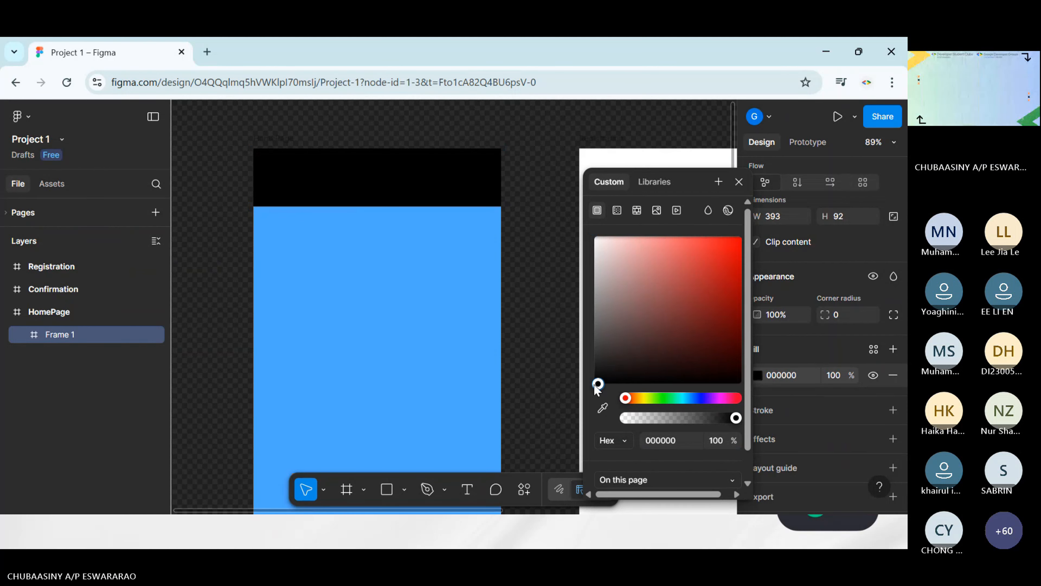
# Shorten the black header frame in HomePage to a height of about 80, keeping its top edge in place
pyautogui.click(558, 260)
pyautogui.click(441, 179)
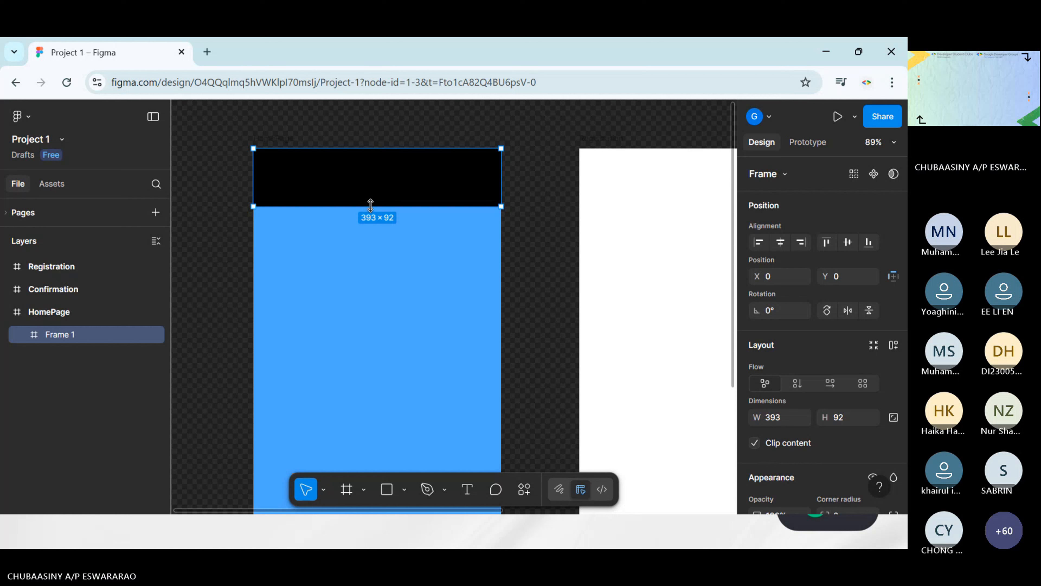
pyautogui.moveTo(370, 204); pyautogui.dragTo(378, 198)
pyautogui.click(530, 205)
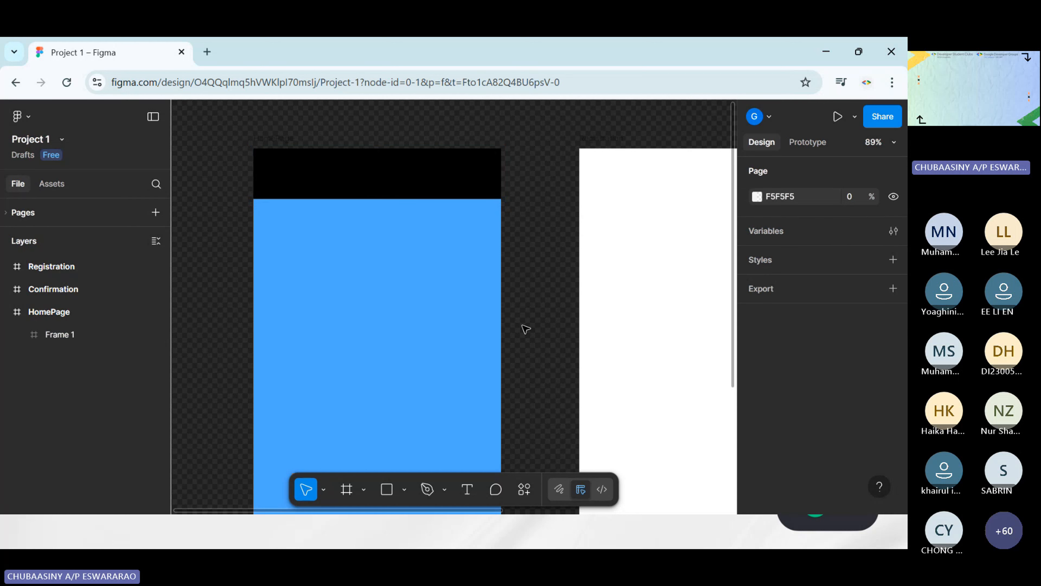
pyautogui.keyDown('ctrl'); pyautogui.scroll(-3, 574, 269); pyautogui.keyUp('ctrl')
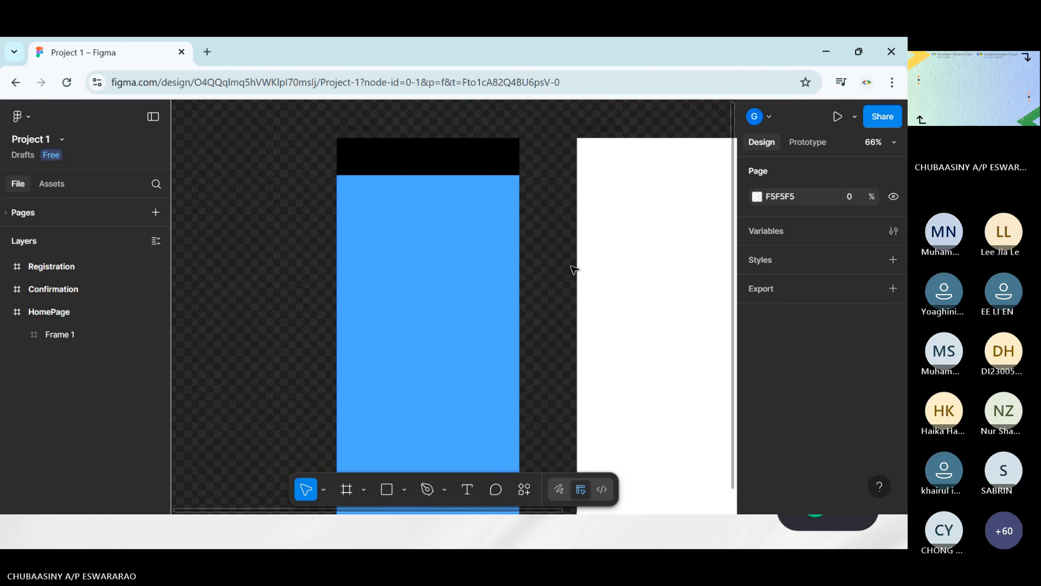
pyautogui.keyDown('ctrl'); pyautogui.scroll(-1, 571, 267); pyautogui.keyUp('ctrl')
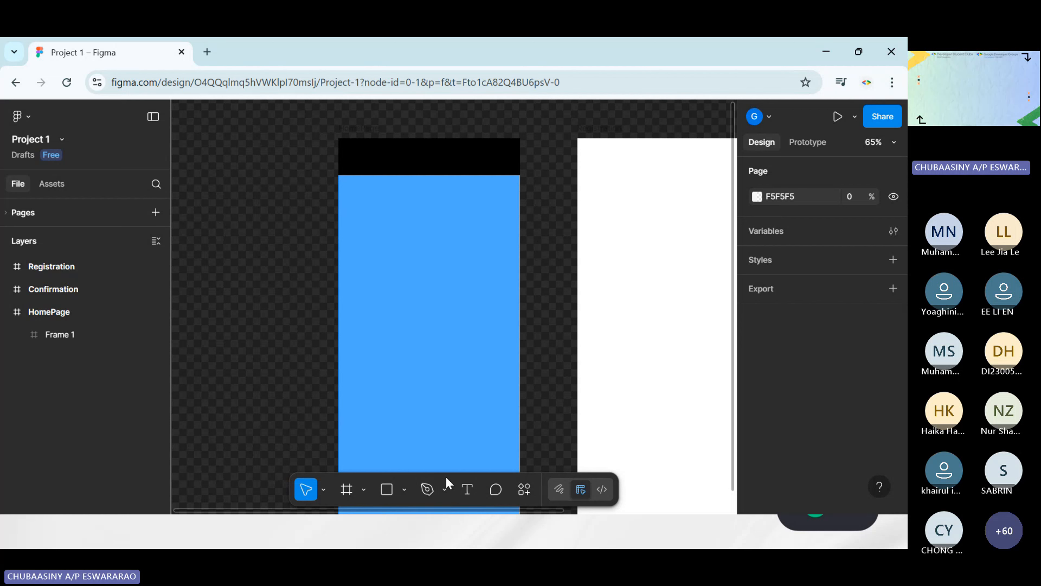
# Add a text box of about 168 × 37 in the black header, containing the title "Chuba Cafe"
pyautogui.click(468, 491)
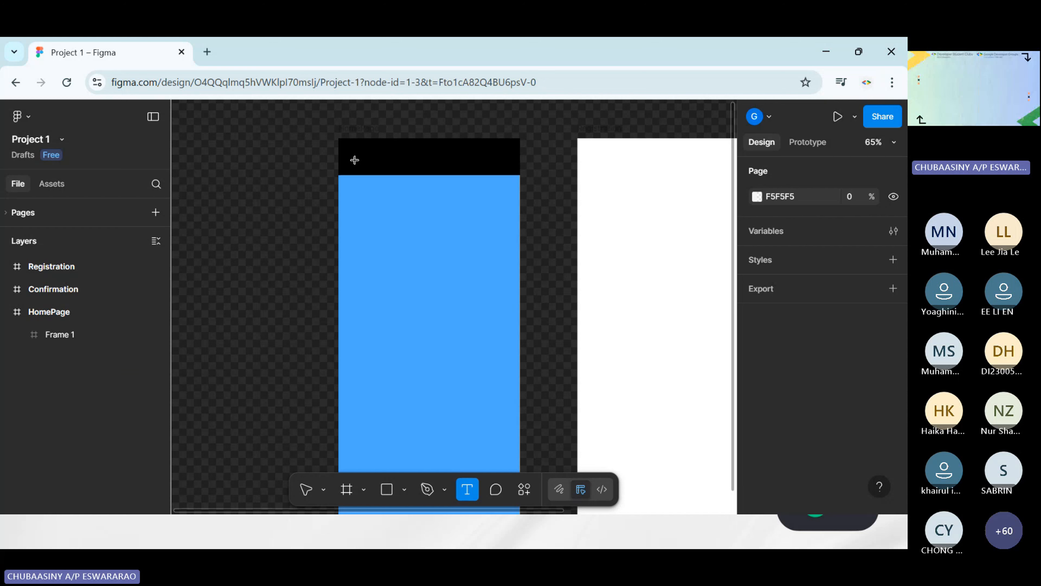
pyautogui.moveTo(352, 149); pyautogui.dragTo(430, 166)
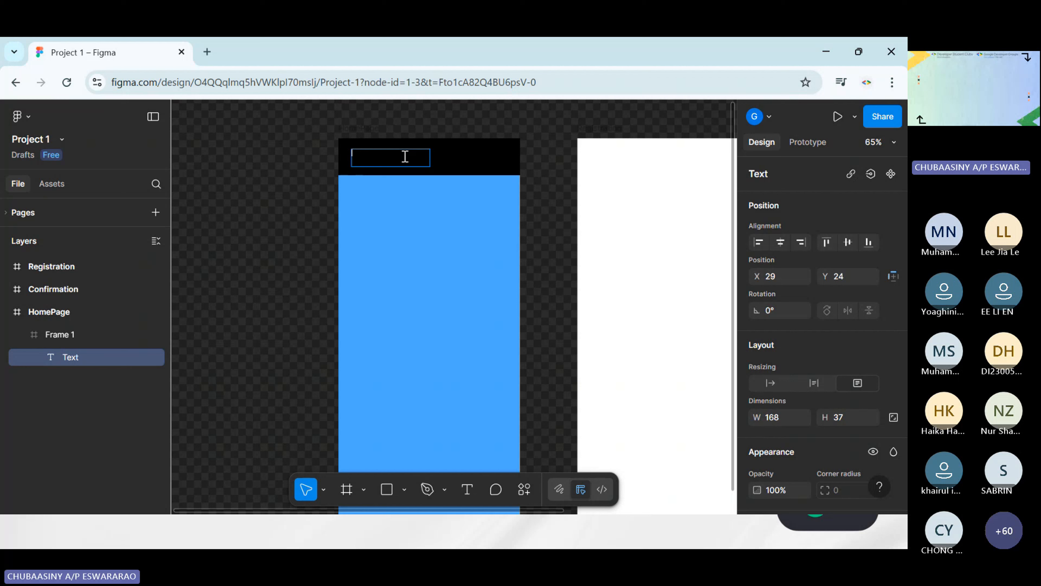
pyautogui.write('Chuba cafe')
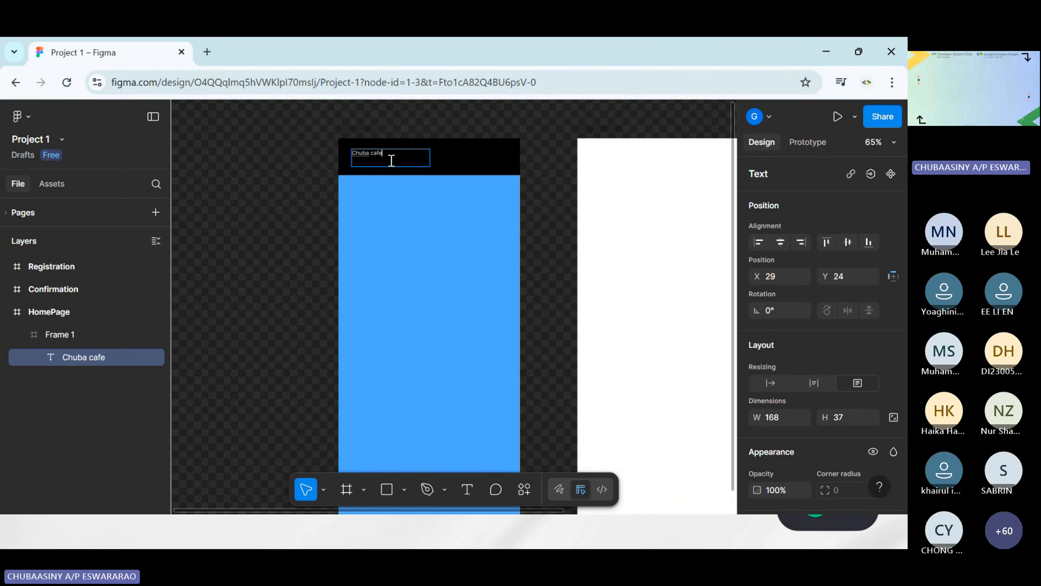
pyautogui.click(375, 158)
pyautogui.press('BackSpace')
pyautogui.write('C')
pyautogui.moveTo(353, 152); pyautogui.dragTo(385, 155)
pyautogui.press('Escape')
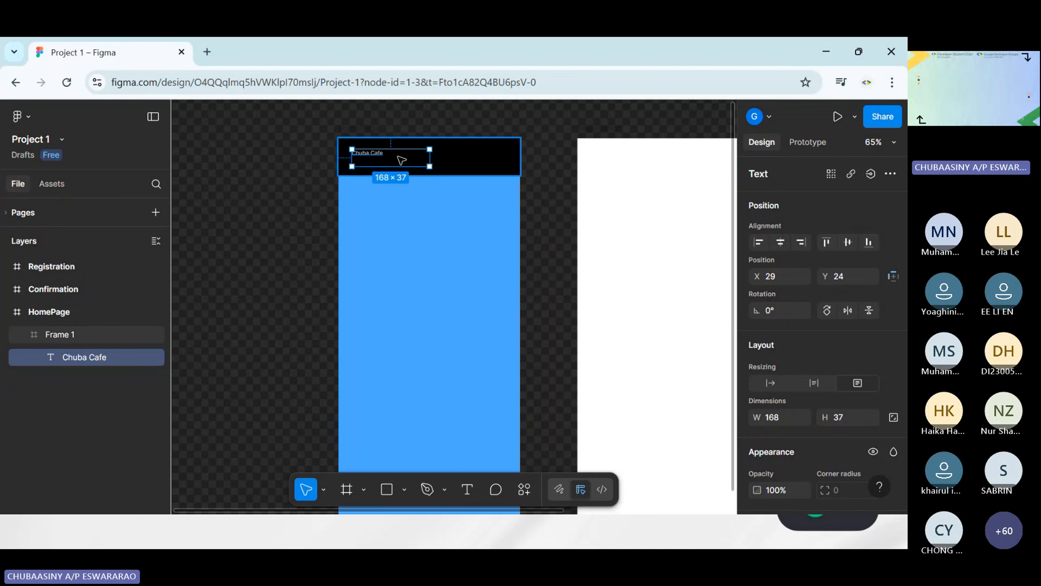
pyautogui.press('Escape')
# Change the font of the Chuba Cafe header text to Poppins
pyautogui.click(99, 356)
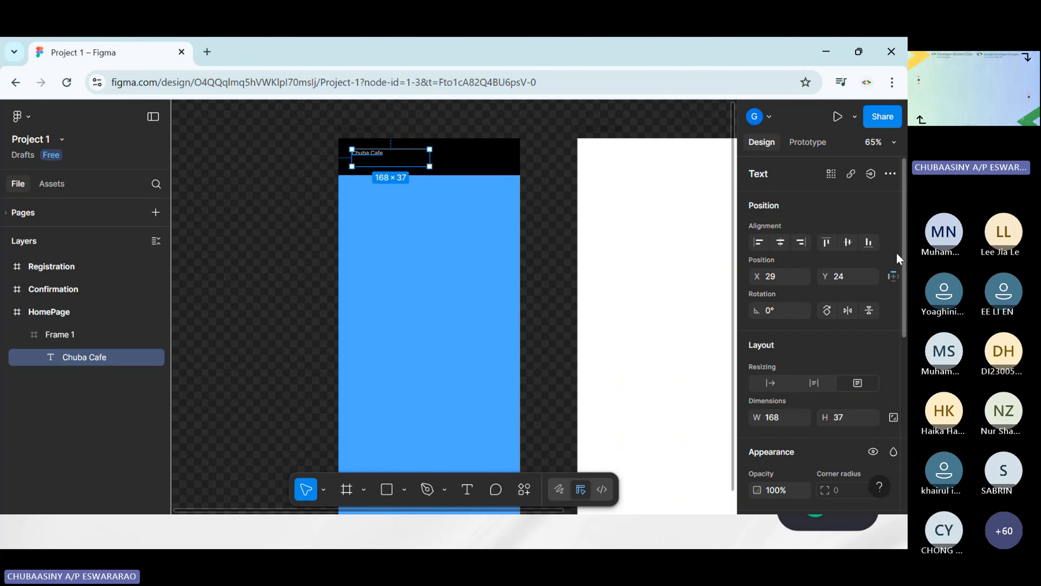
pyautogui.scroll(-4, 846, 268)
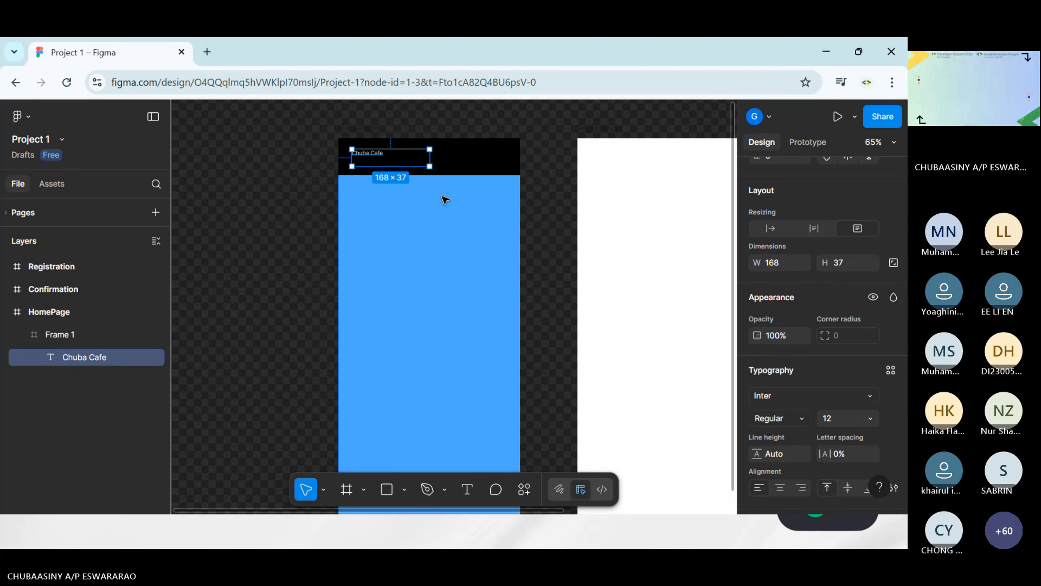
pyautogui.scroll(6, 378, 220)
pyautogui.scroll(-8, 418, 221)
pyautogui.scroll(3, 421, 223)
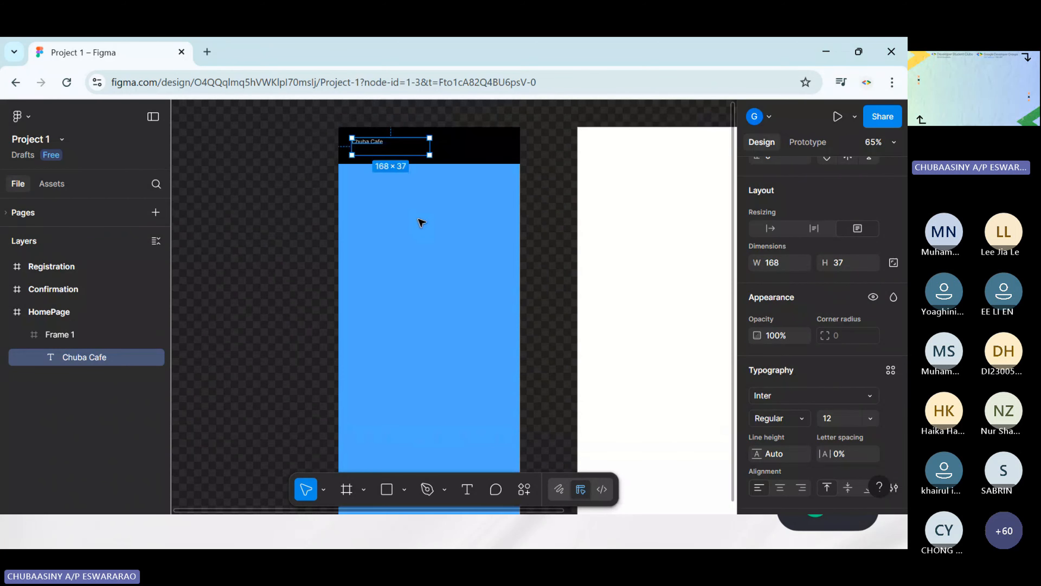
pyautogui.scroll(1, 421, 223)
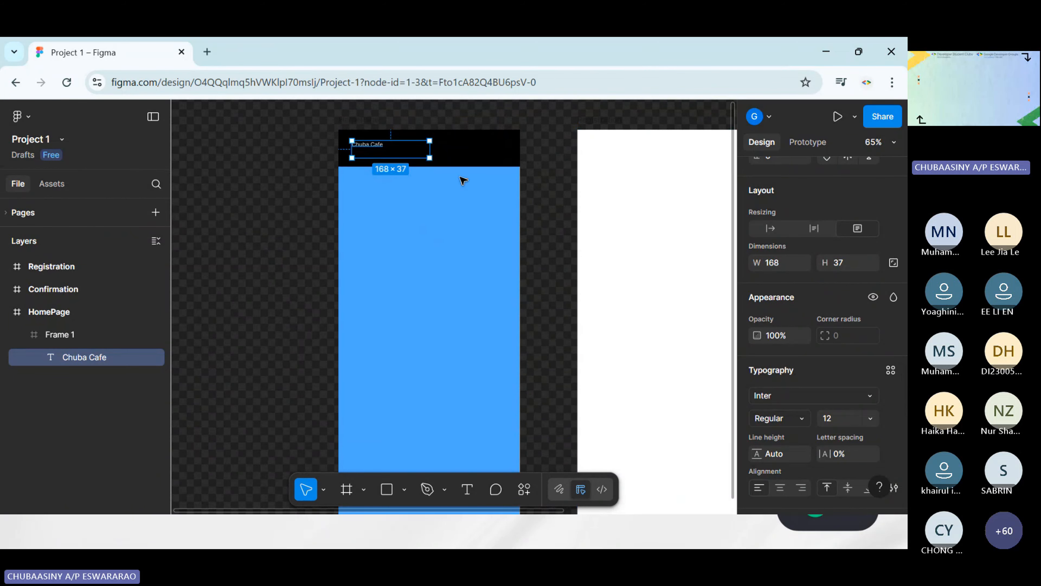
pyautogui.scroll(-2, 819, 199)
pyautogui.scroll(2, 820, 247)
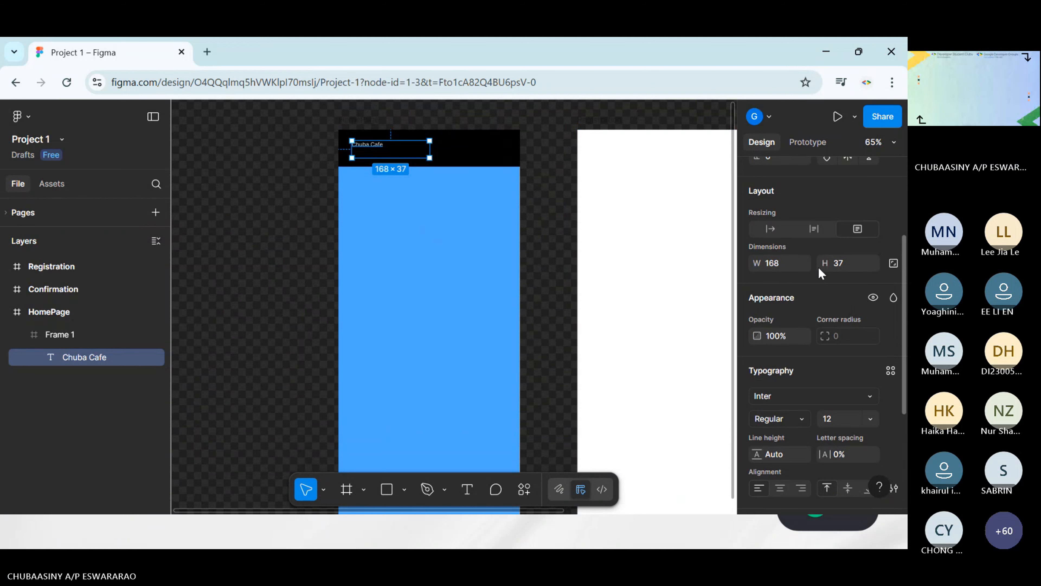
pyautogui.scroll(-3, 820, 272)
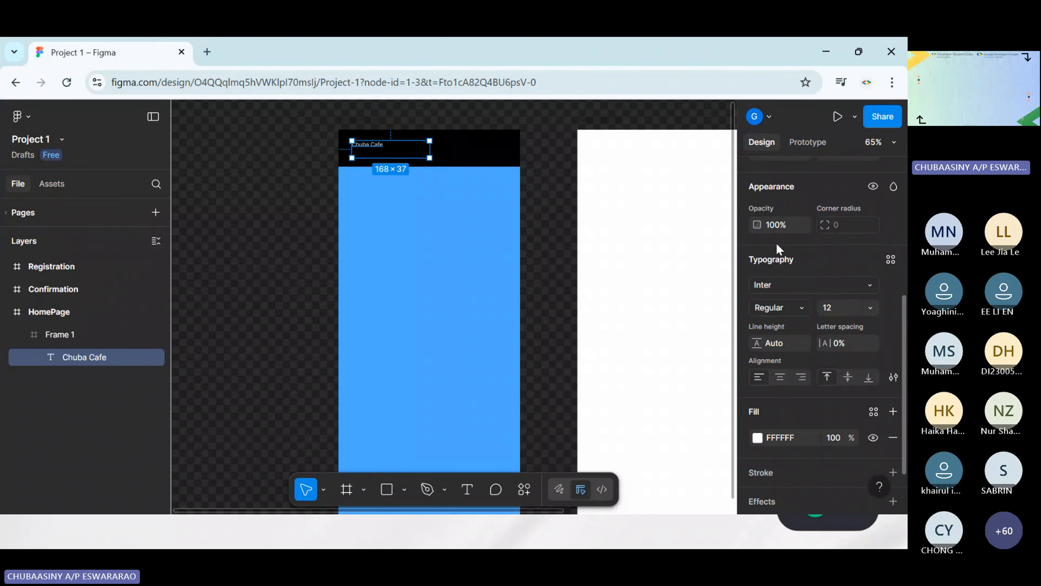
pyautogui.scroll(-1, 779, 229)
pyautogui.scroll(-1, 781, 255)
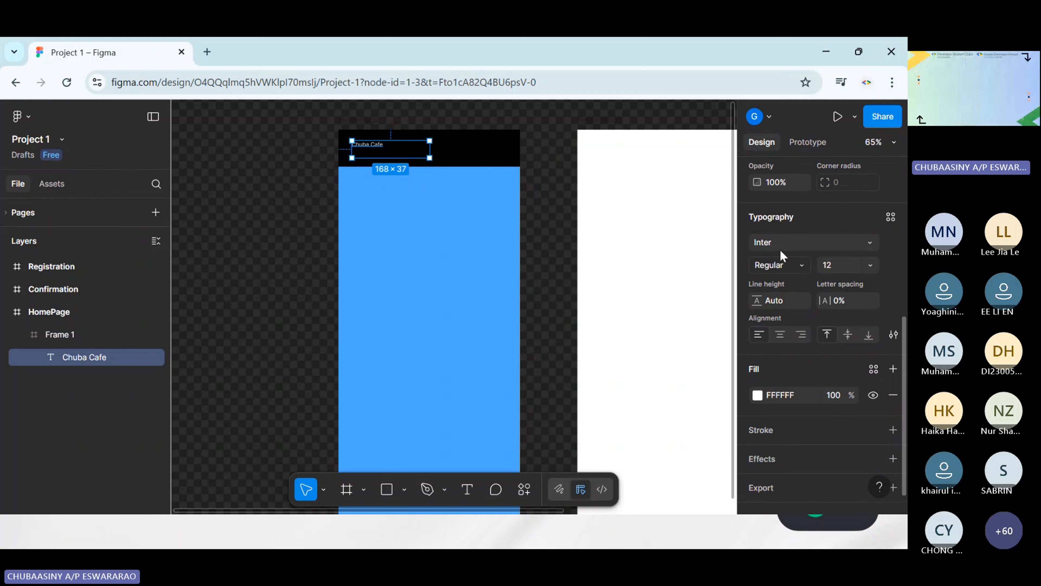
pyautogui.scroll(-1, 783, 246)
pyautogui.click(783, 240)
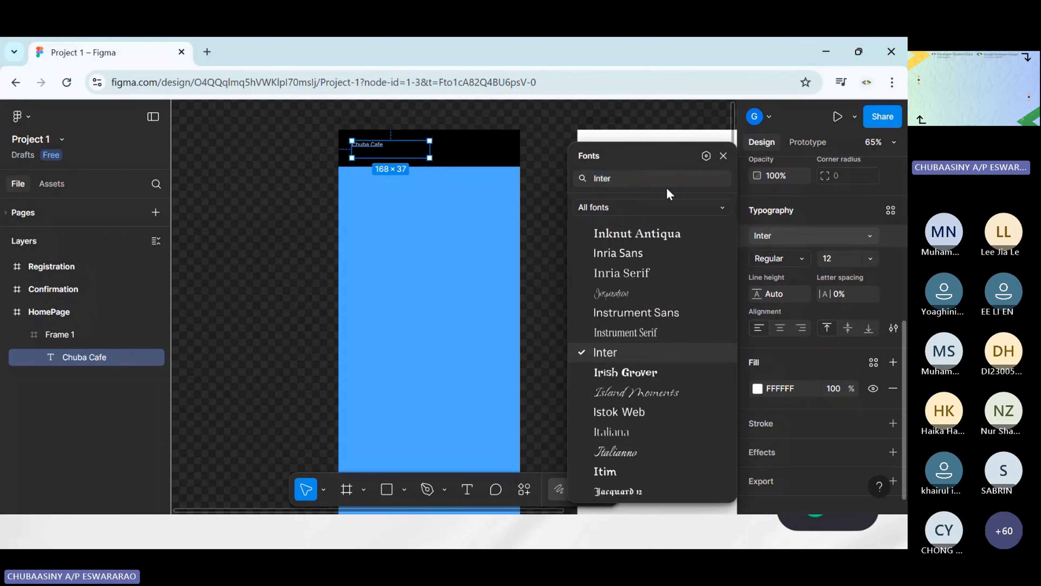
pyautogui.doubleClick(620, 179)
pyautogui.write('p')
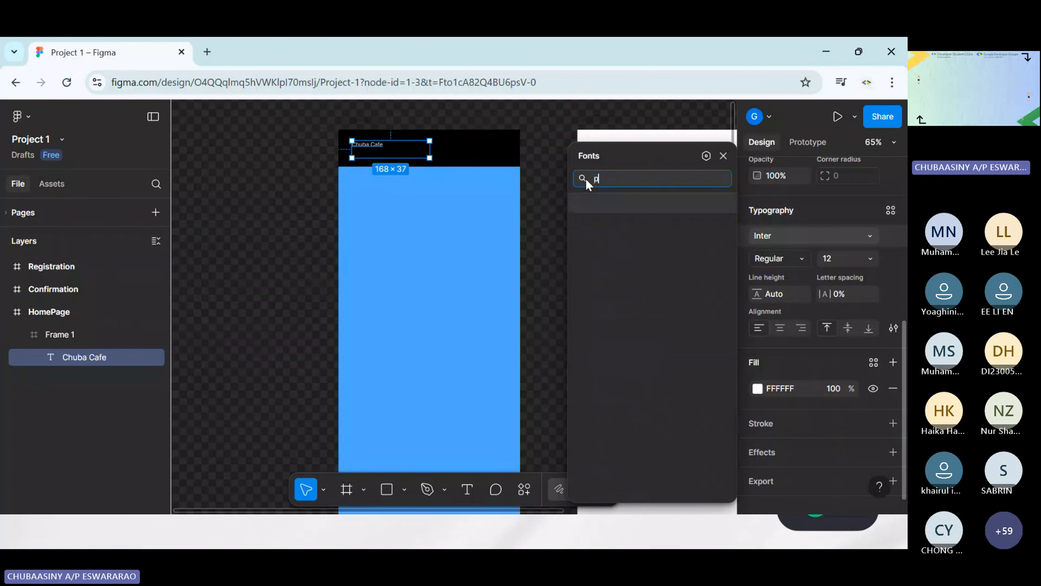
pyautogui.press('BackSpace')
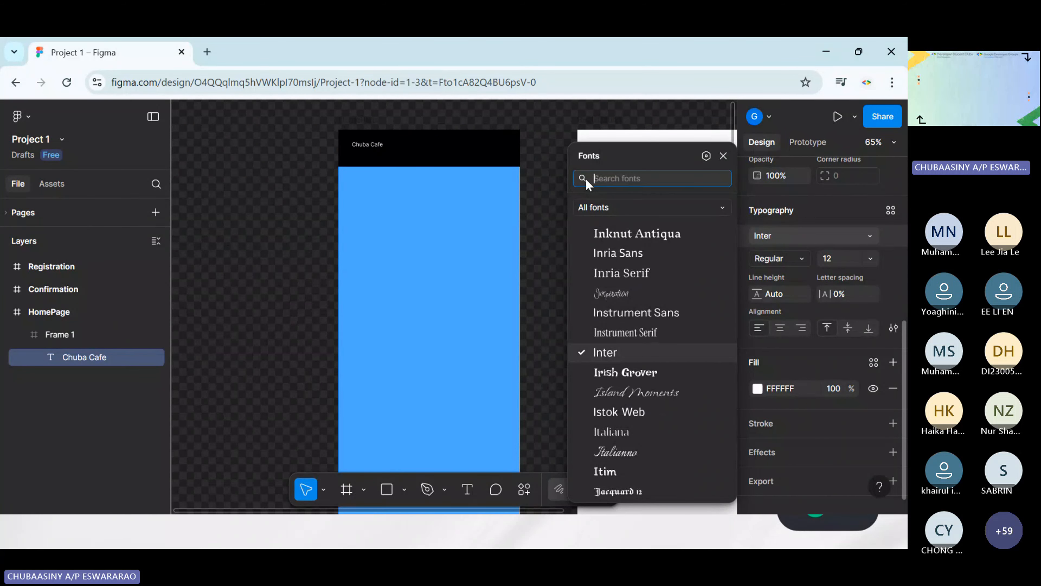
pyautogui.write('poi')
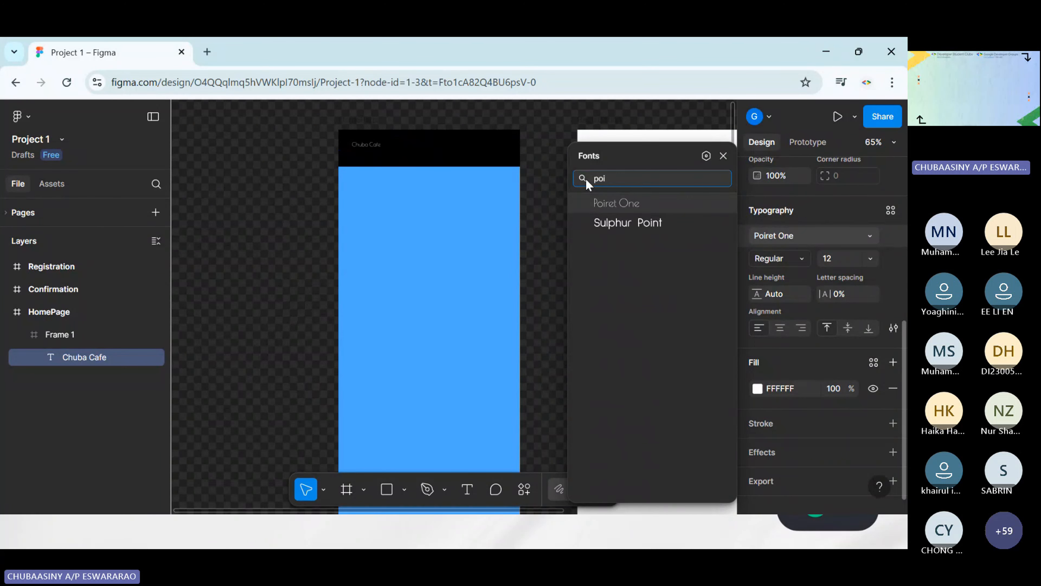
pyautogui.press('BackSpace')
pyautogui.write('pp')
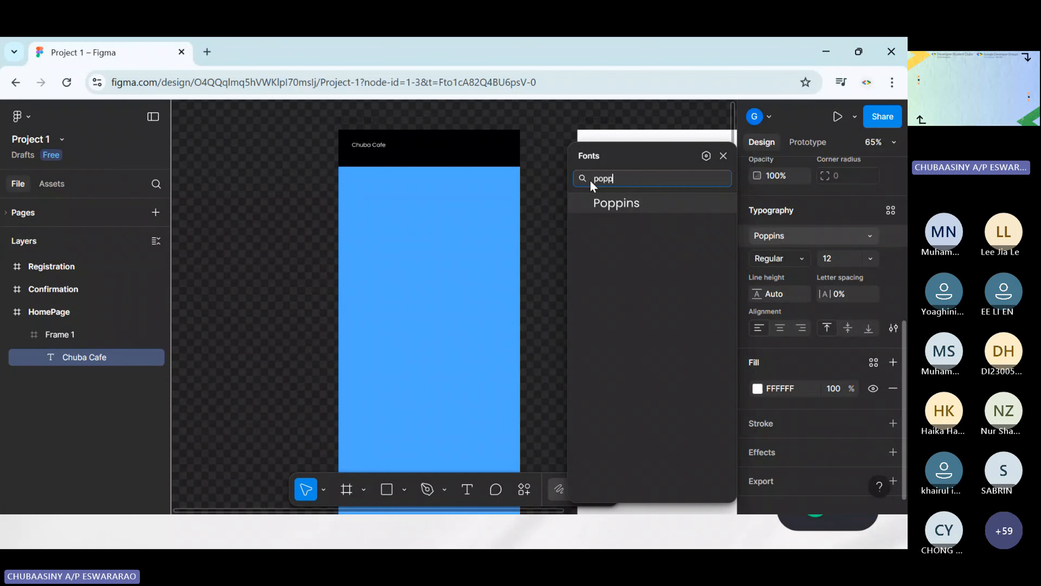
pyautogui.click(628, 203)
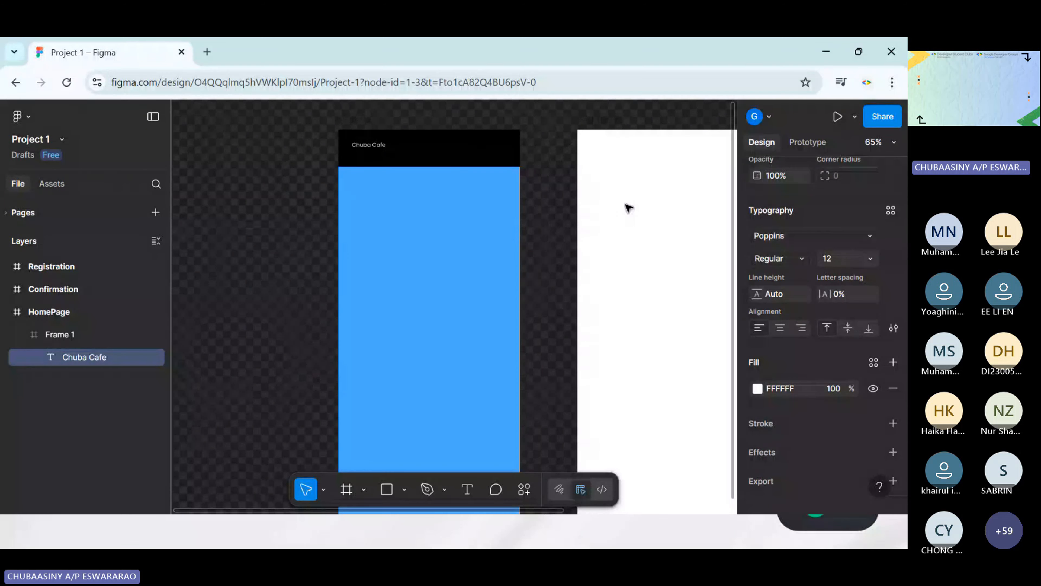
# Set the Chuba Cafe text's weight to SemiBold and its font size to 24
pyautogui.click(783, 259)
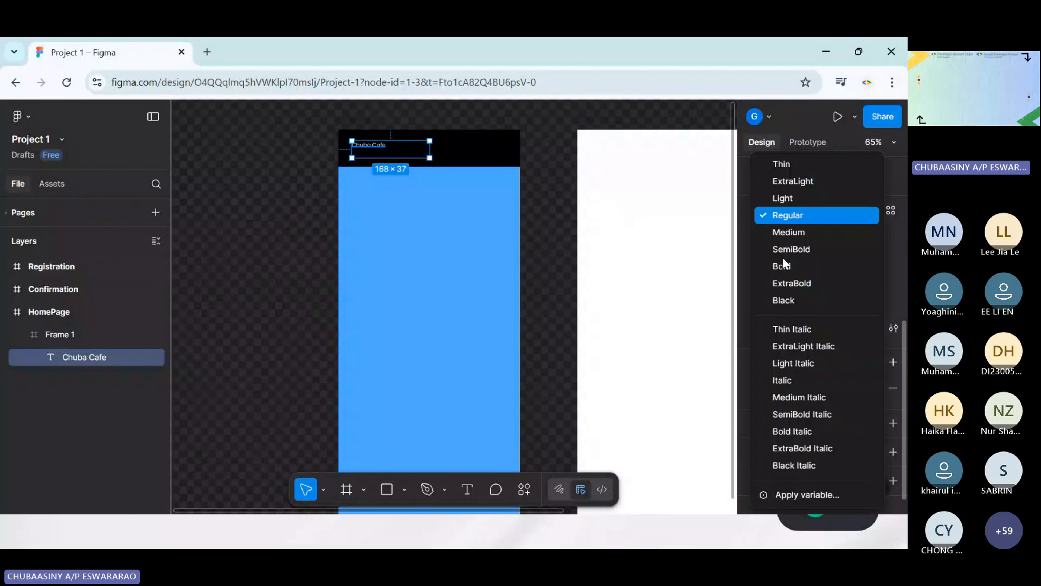
pyautogui.click(800, 250)
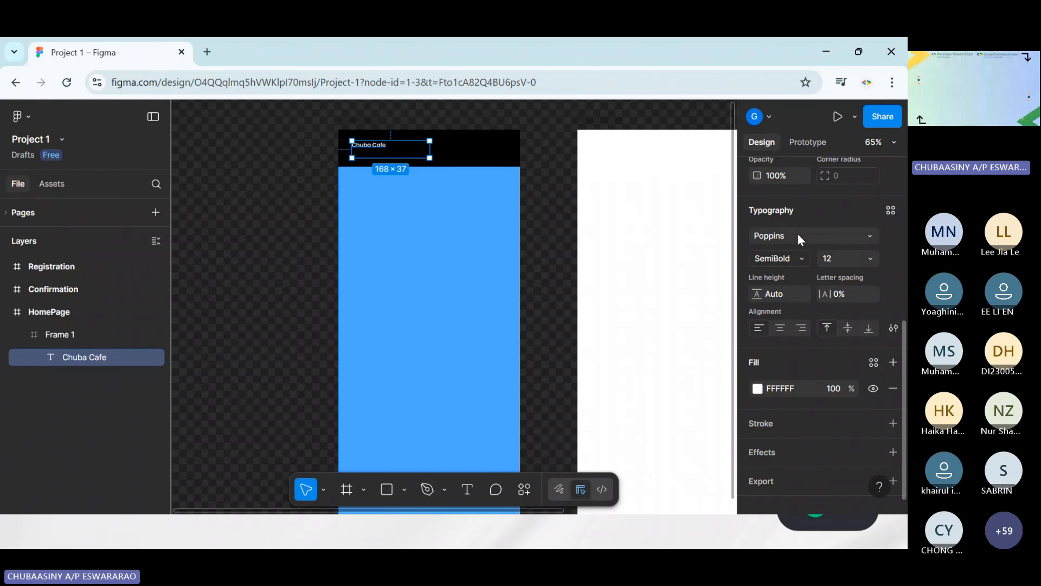
pyautogui.click(799, 263)
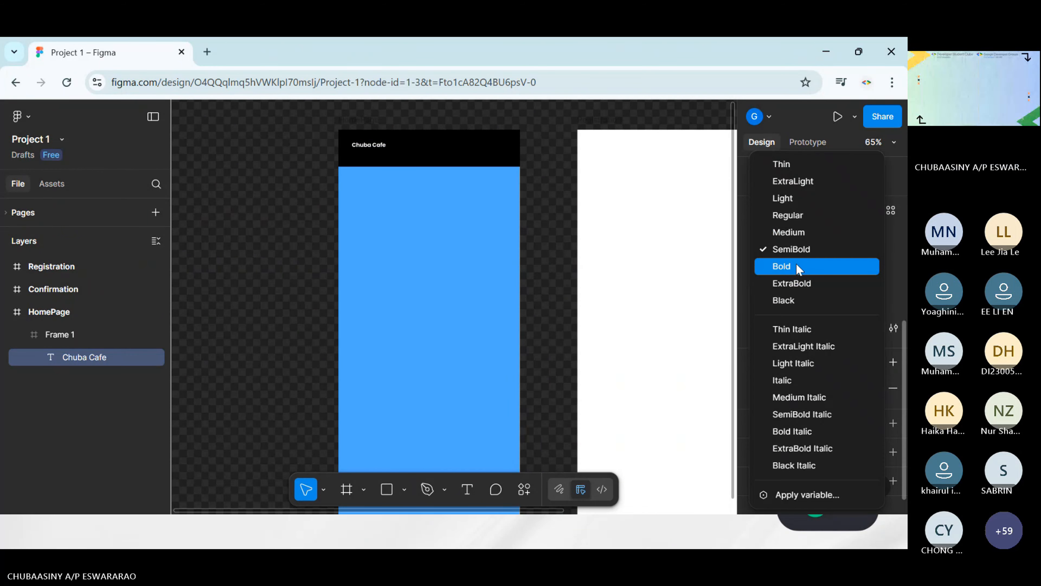
pyautogui.click(796, 255)
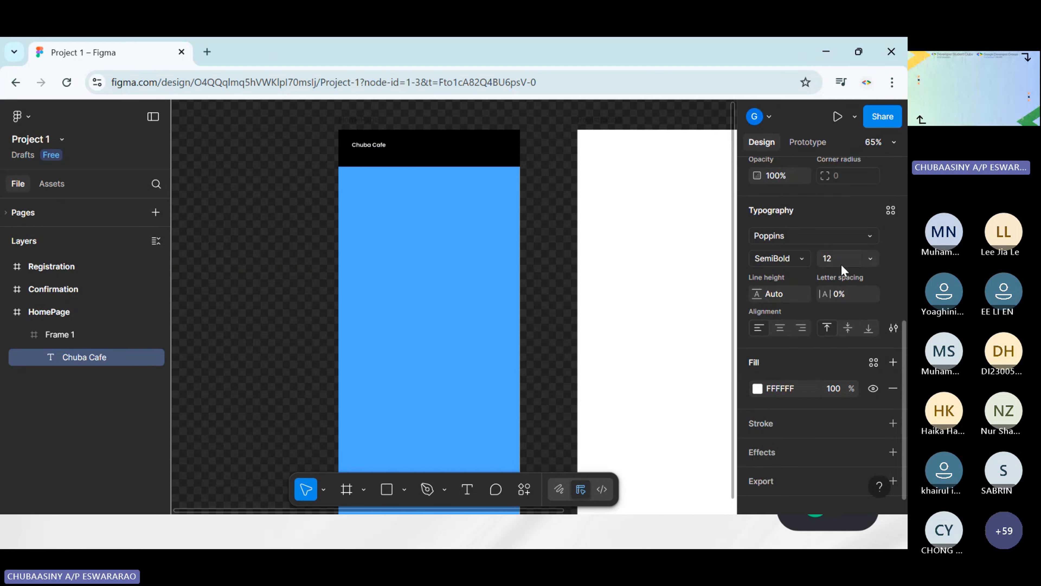
pyautogui.click(841, 264)
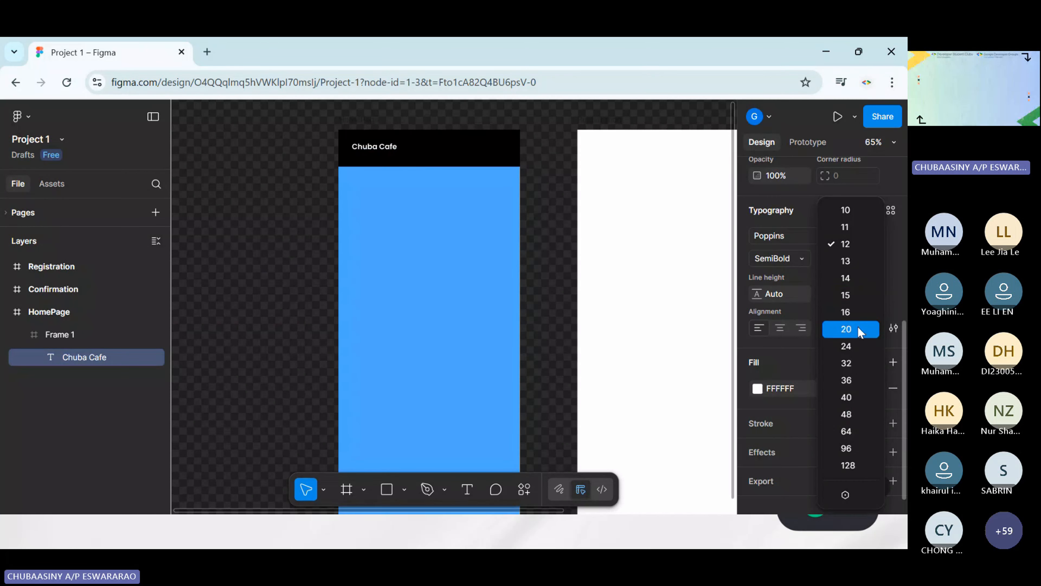
pyautogui.click(856, 346)
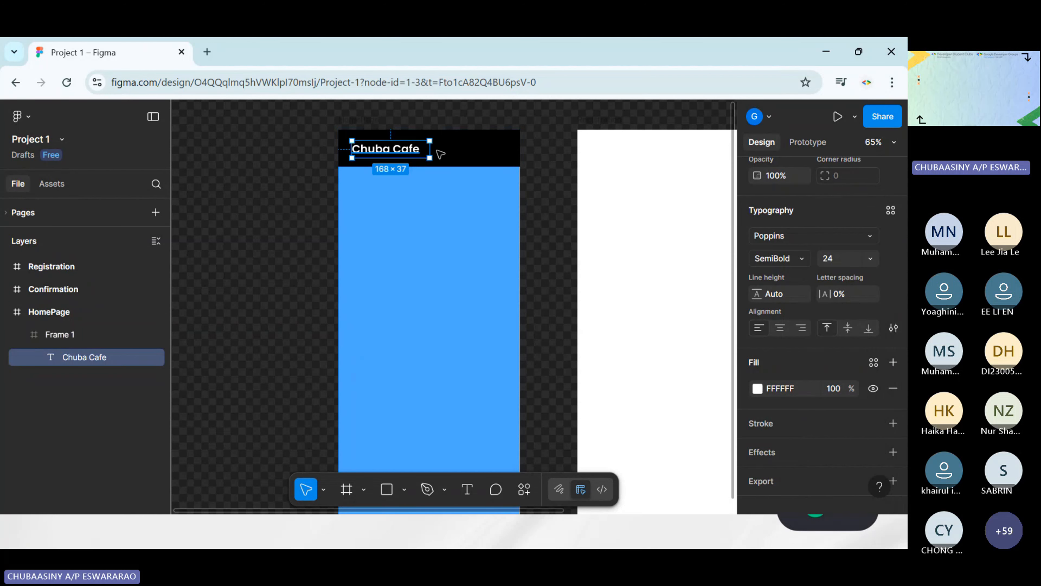
# Reposition the Chuba Cafe text within the header to about X 40, Y 24
pyautogui.click(534, 164)
pyautogui.click(408, 150)
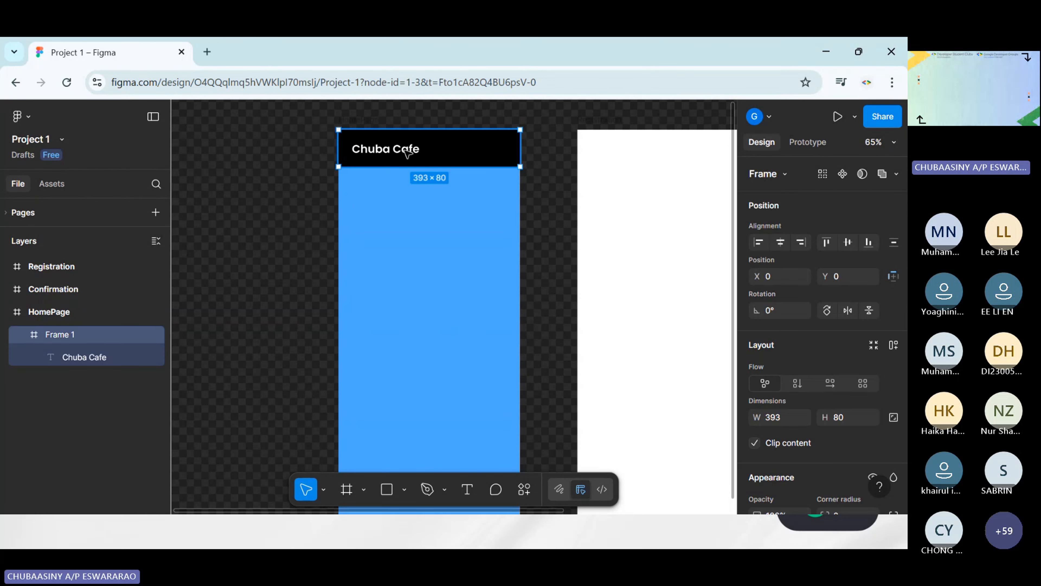
pyautogui.doubleClick(400, 150)
pyautogui.moveTo(401, 152); pyautogui.dragTo(403, 153)
pyautogui.click(543, 181)
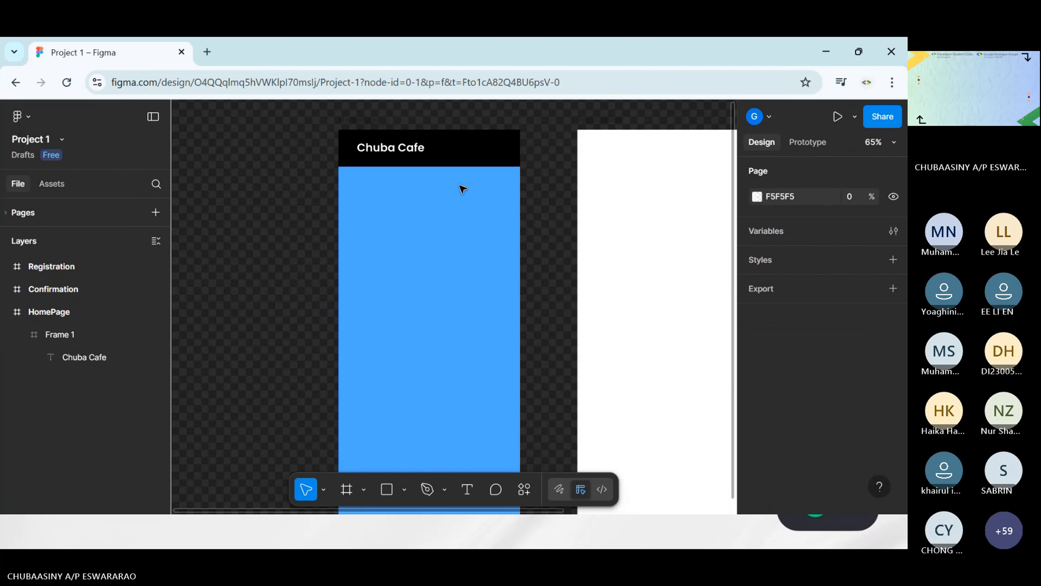
pyautogui.click(395, 155)
pyautogui.doubleClick(393, 152)
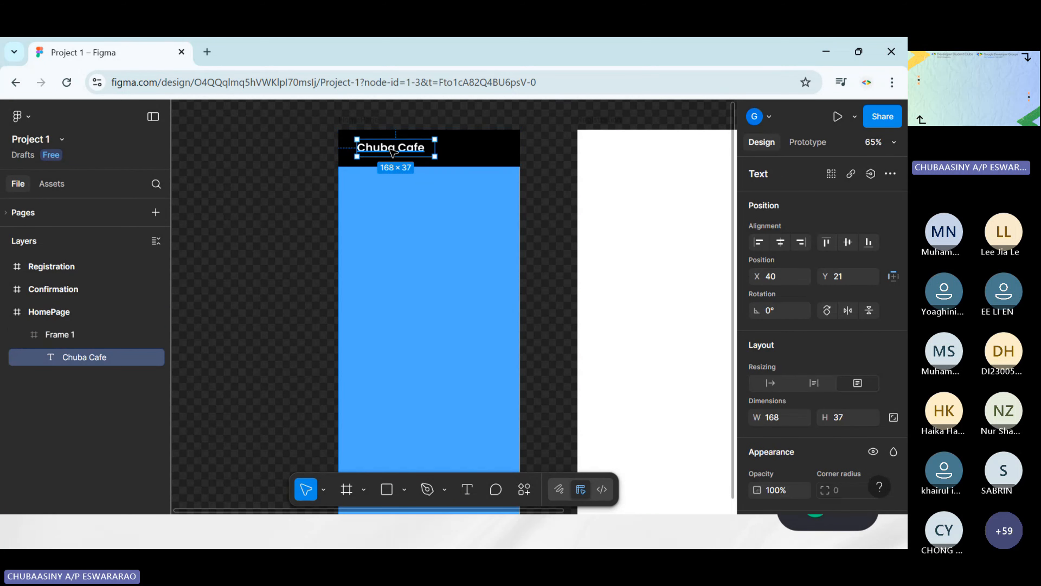
pyautogui.moveTo(390, 149); pyautogui.dragTo(391, 149)
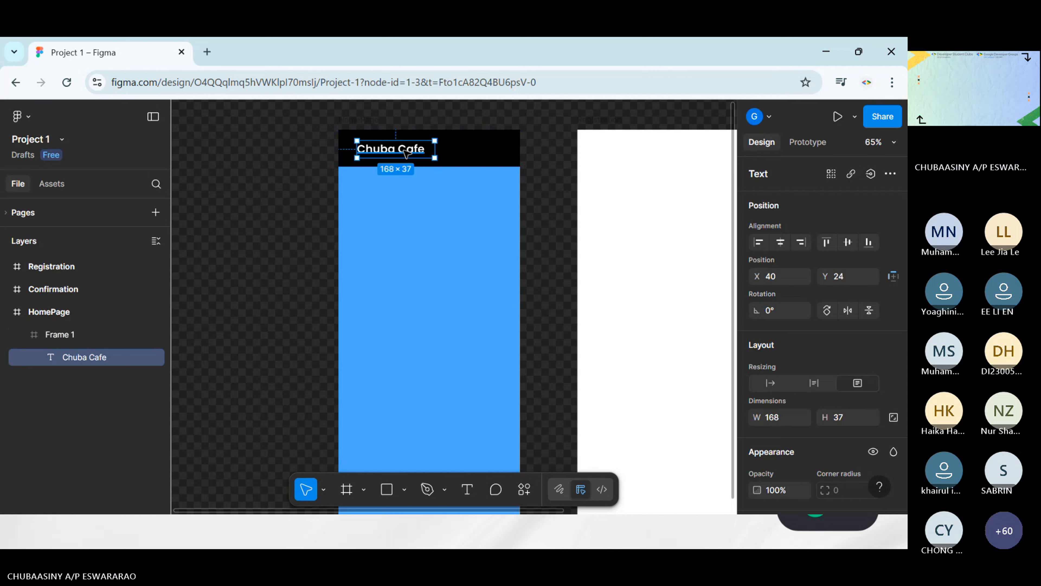
pyautogui.click(294, 191)
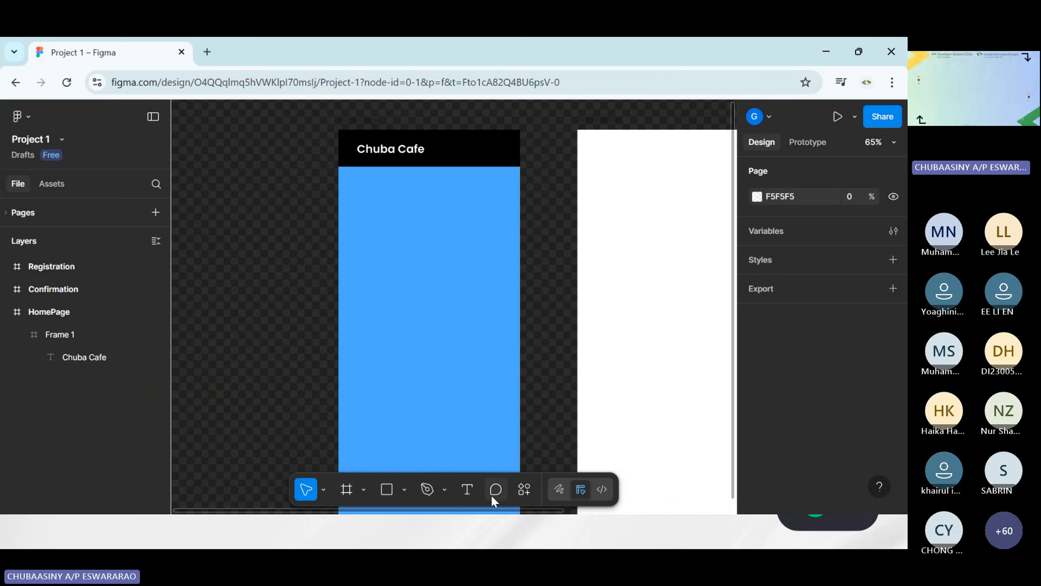
# Search the asset libraries for "menu" and place the Simple Design System three-line Menu icon on the HomePage frame
pyautogui.click(526, 491)
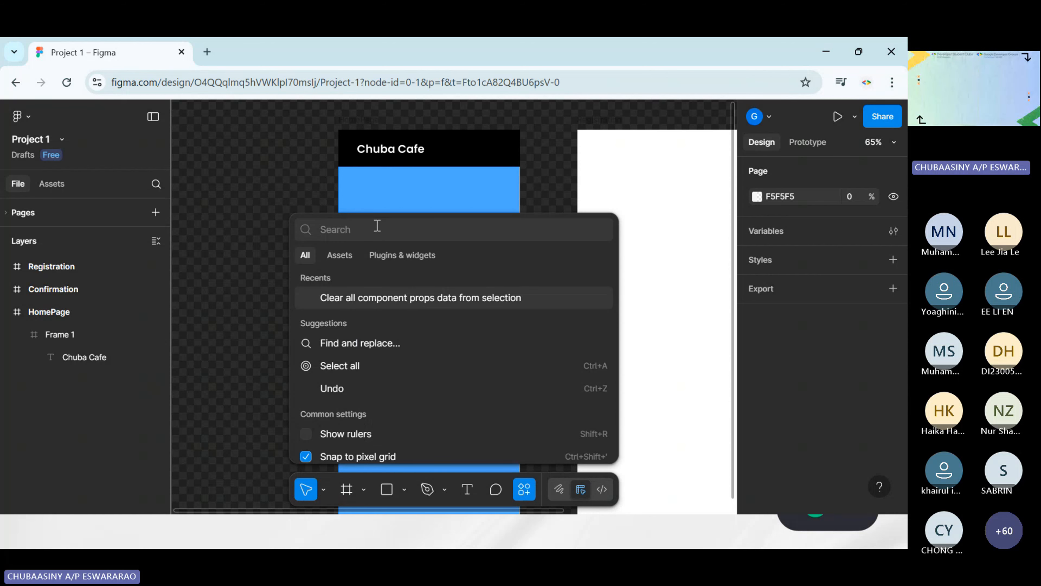
pyautogui.write('menu')
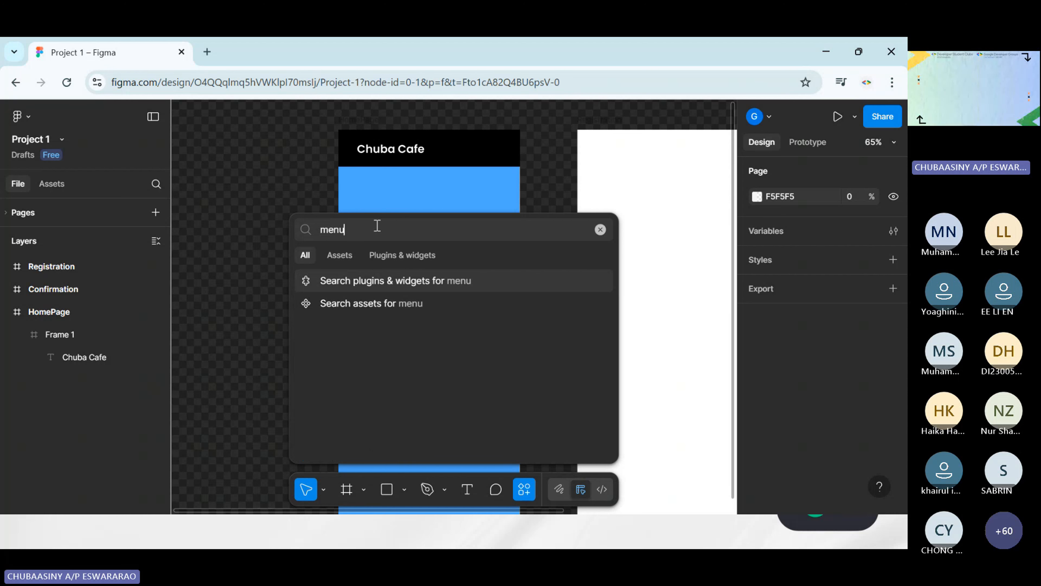
pyautogui.click(388, 306)
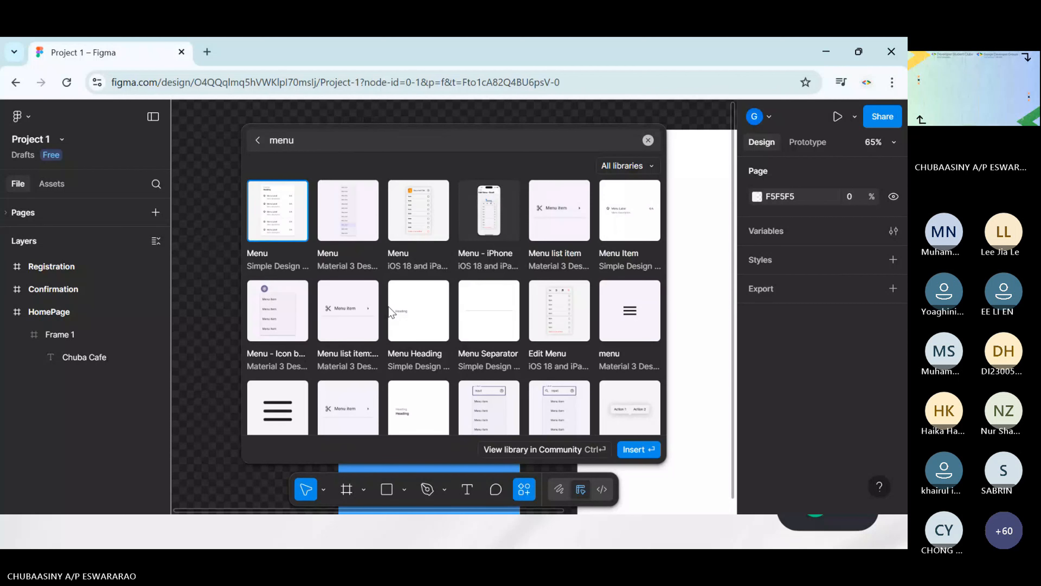
pyautogui.scroll(-3, 281, 327)
pyautogui.scroll(1, 281, 327)
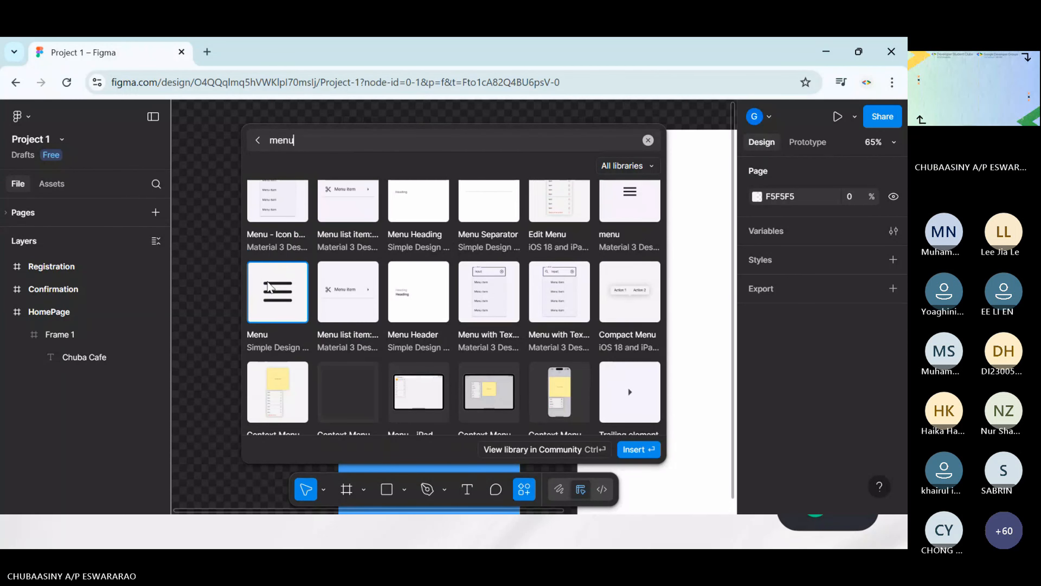
pyautogui.click(286, 290)
pyautogui.moveTo(454, 310); pyautogui.dragTo(456, 269)
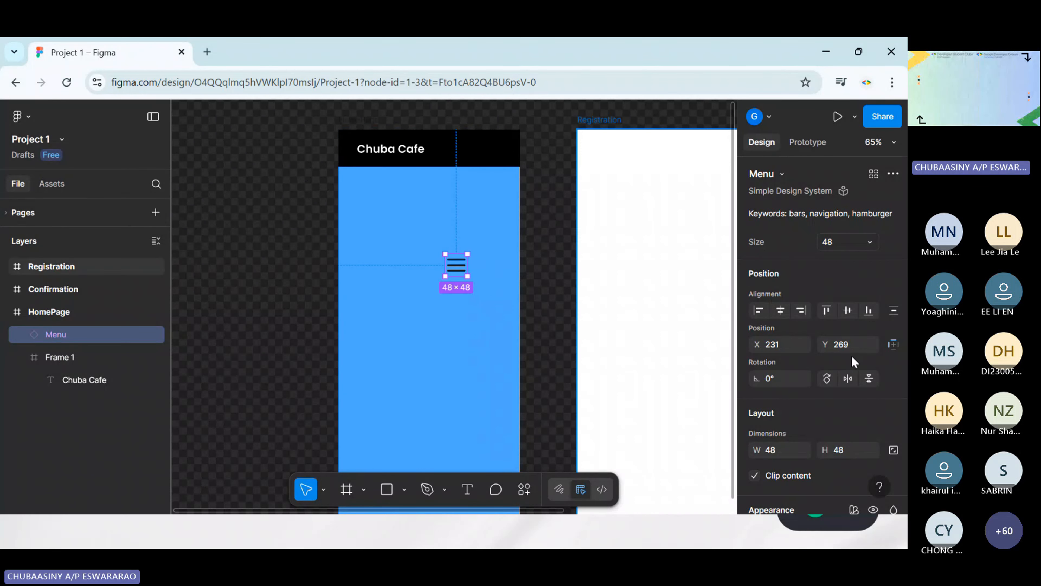
# Change the Menu icon's color to the Grays/White library style
pyautogui.scroll(-6, 851, 355)
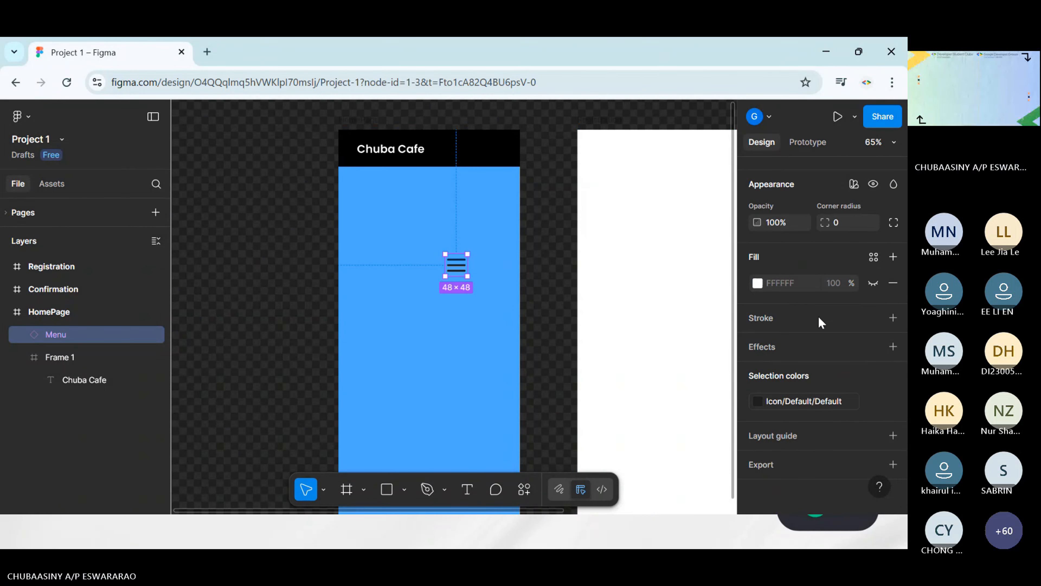
pyautogui.scroll(7, 795, 381)
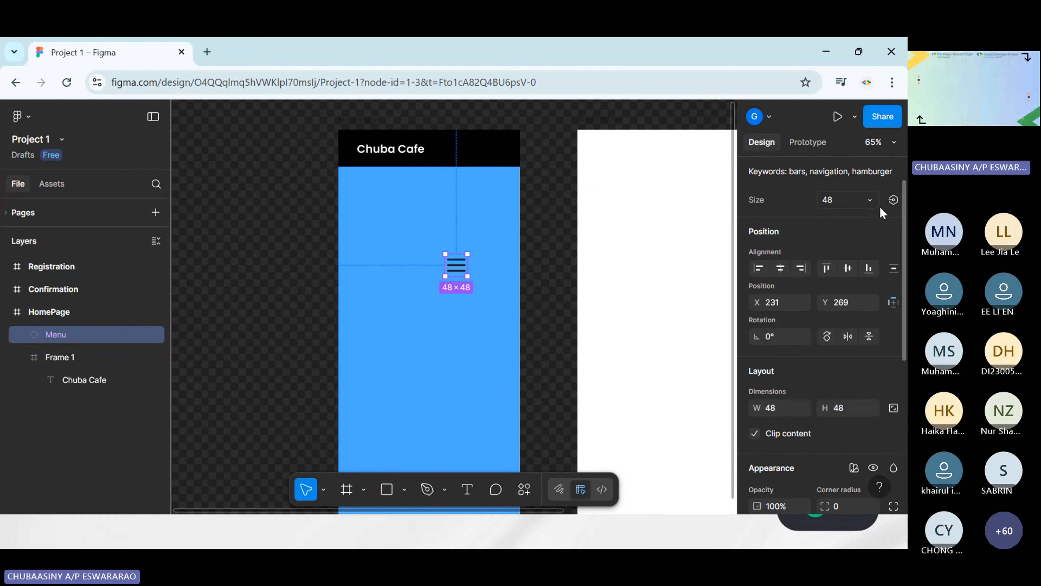
pyautogui.scroll(-7, 835, 242)
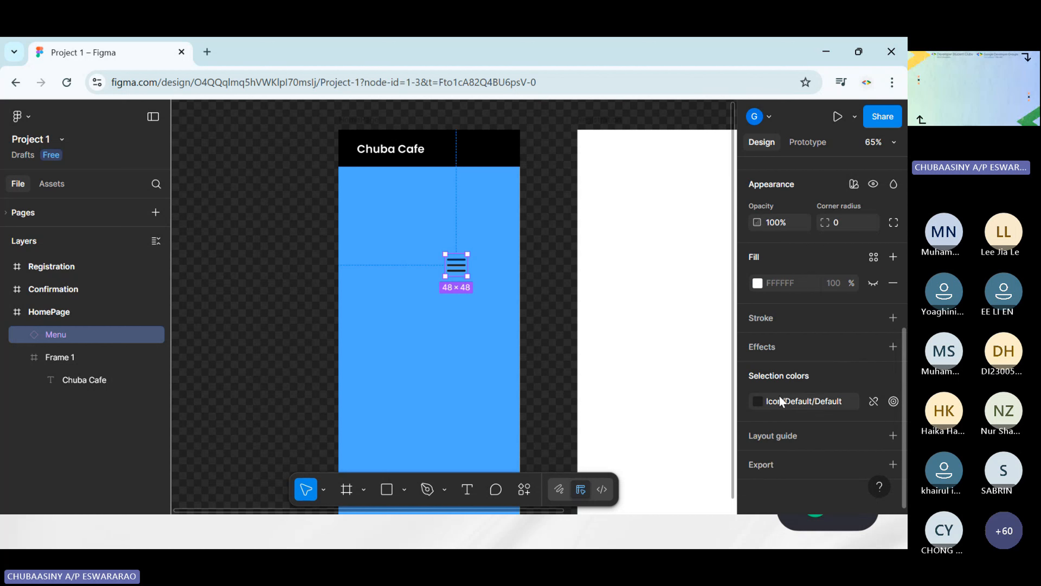
pyautogui.click(758, 404)
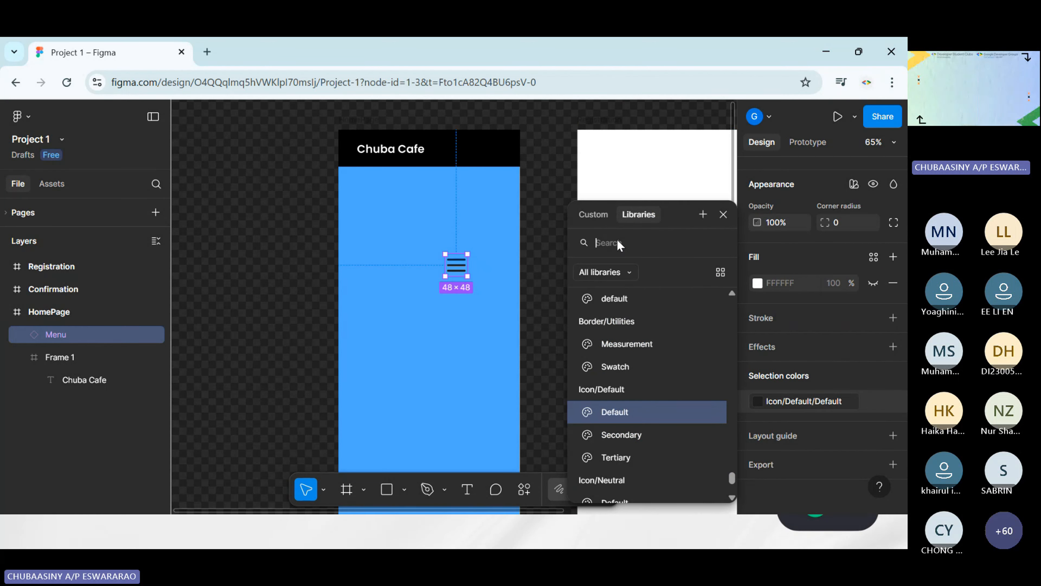
pyautogui.write('white')
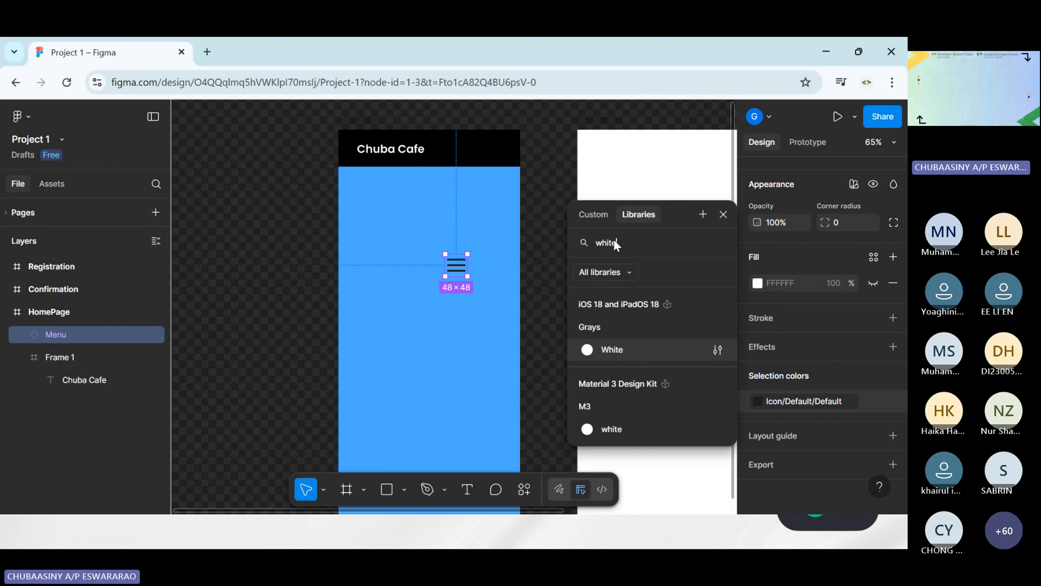
pyautogui.press('Escape')
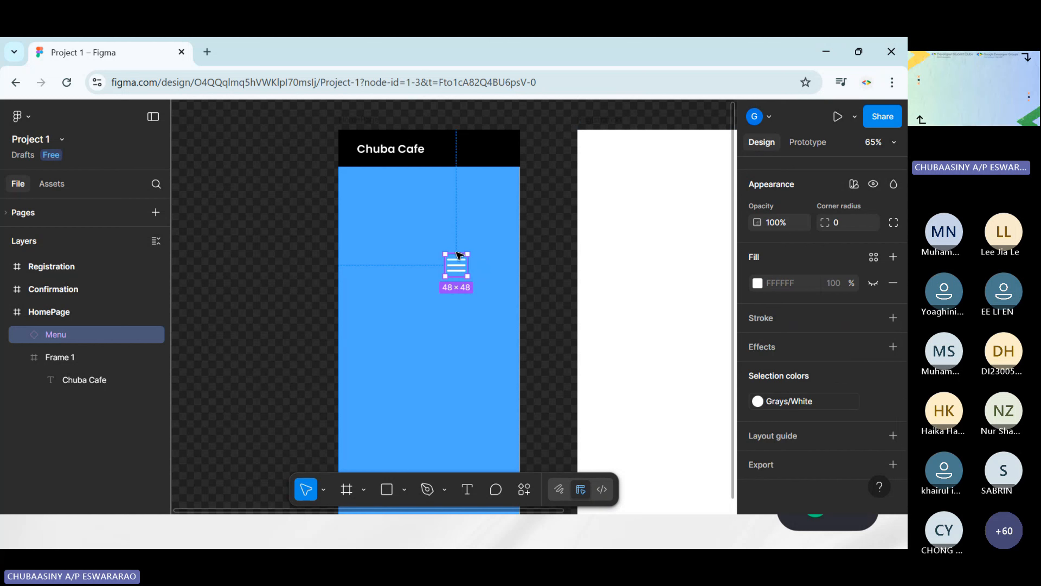
# Move the Menu icon into the black header opposite the title, at about X 332, Y 23, and shrink it to about 38 × 40
pyautogui.moveTo(455, 271); pyautogui.dragTo(497, 155)
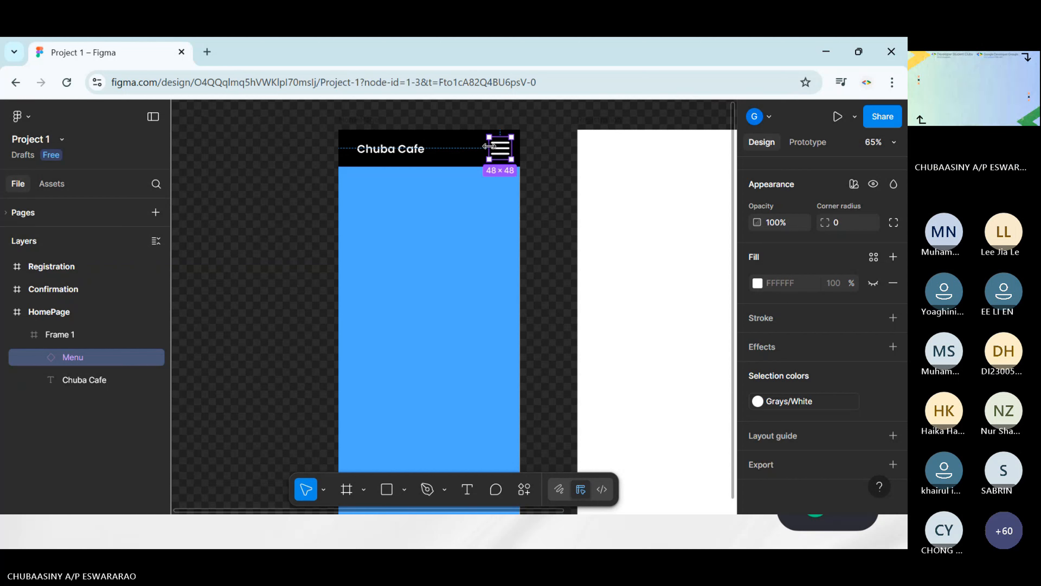
pyautogui.moveTo(487, 137); pyautogui.dragTo(494, 141)
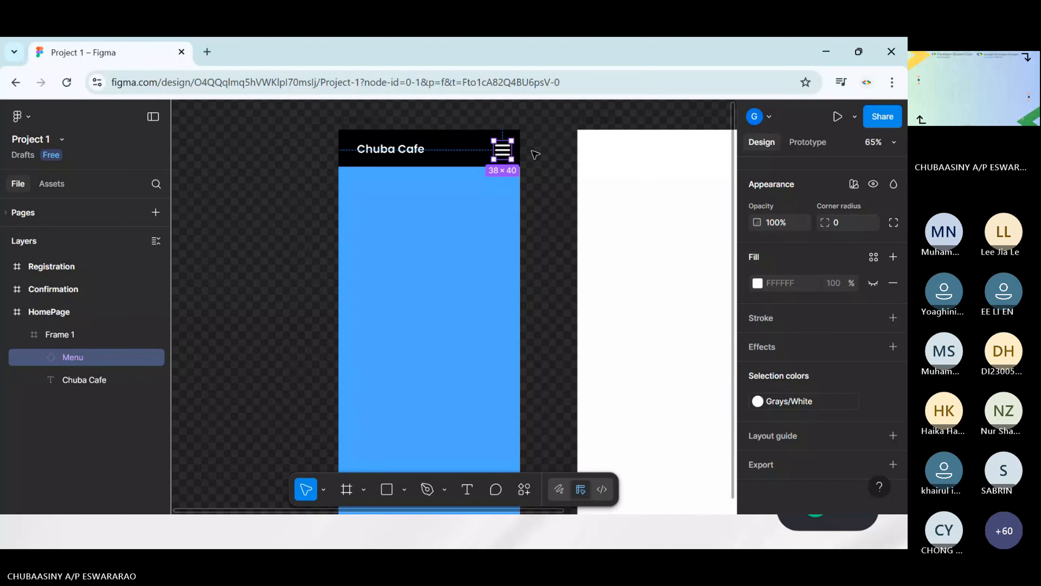
pyautogui.click(500, 151)
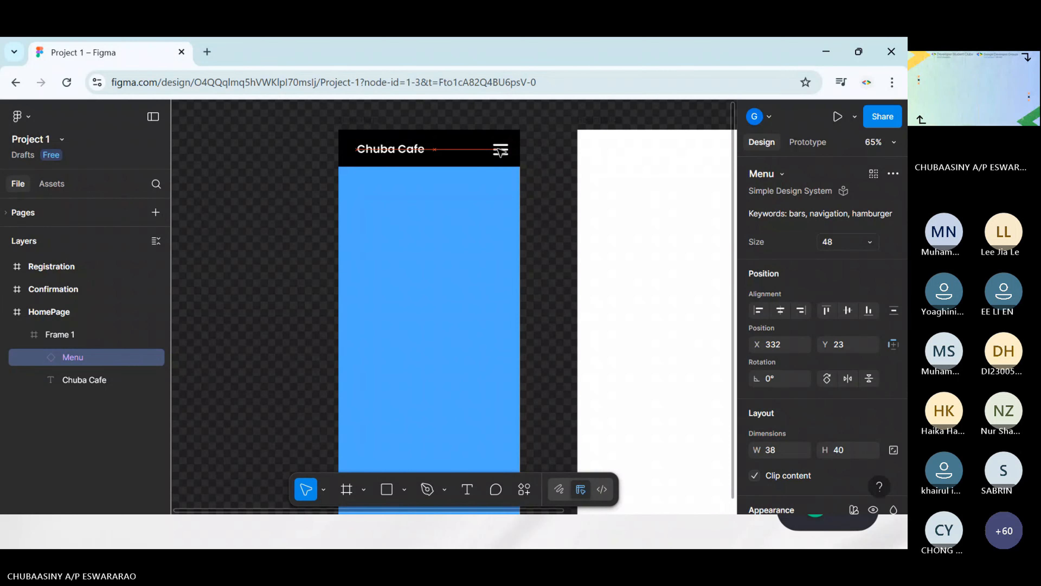
pyautogui.click(550, 188)
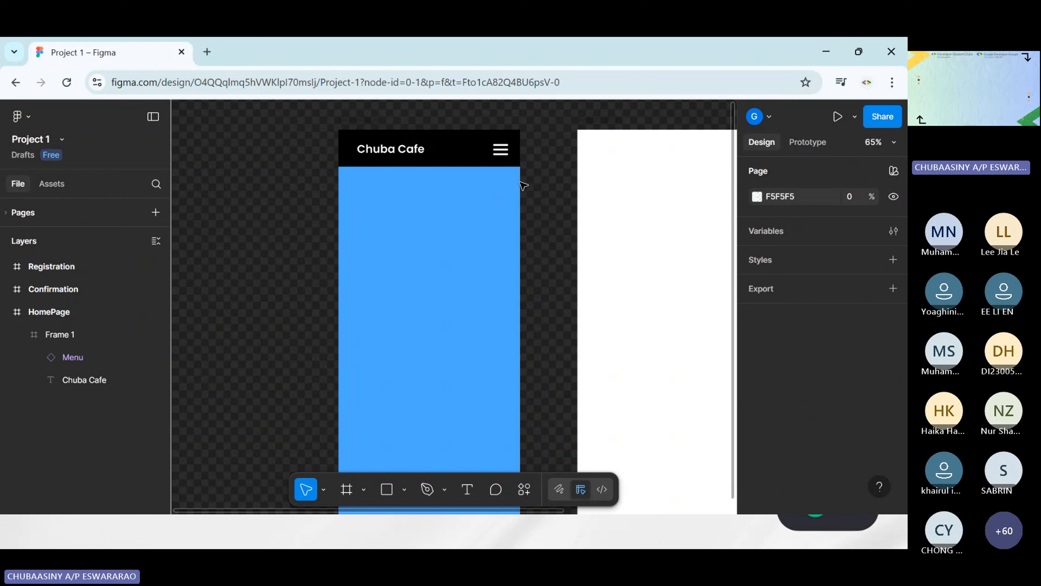
# Fine-tune the header alignment, placing the Menu icon at about Y 21 and the Chuba Cafe text at about X 39
pyautogui.click(508, 149)
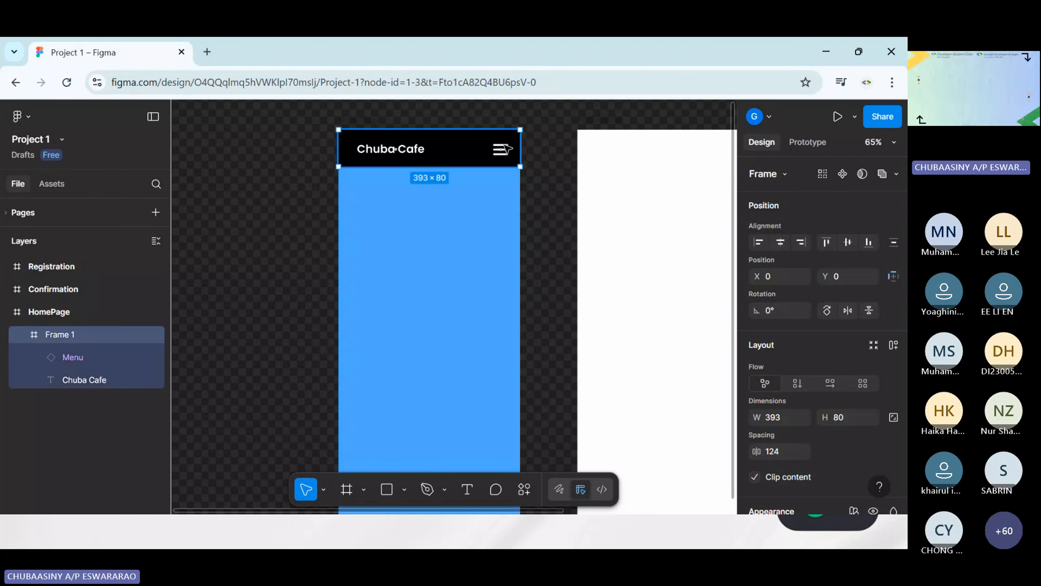
pyautogui.click(508, 150)
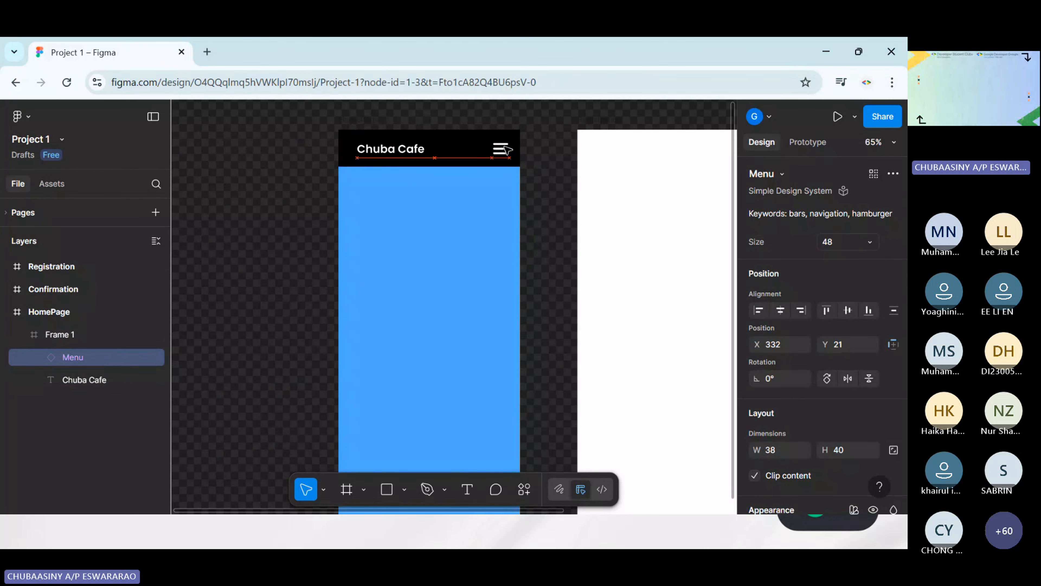
pyautogui.click(537, 187)
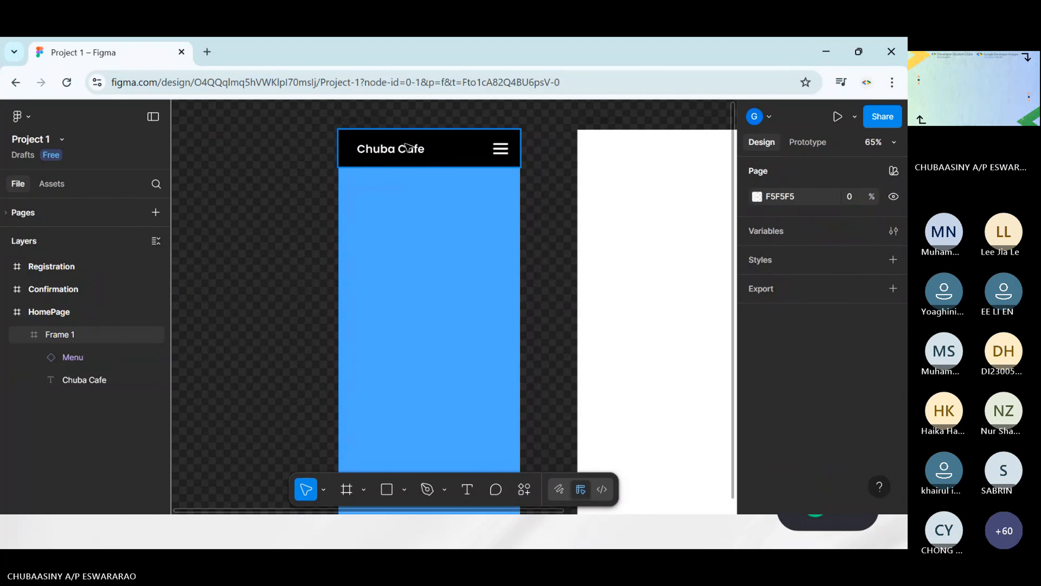
pyautogui.doubleClick(405, 155)
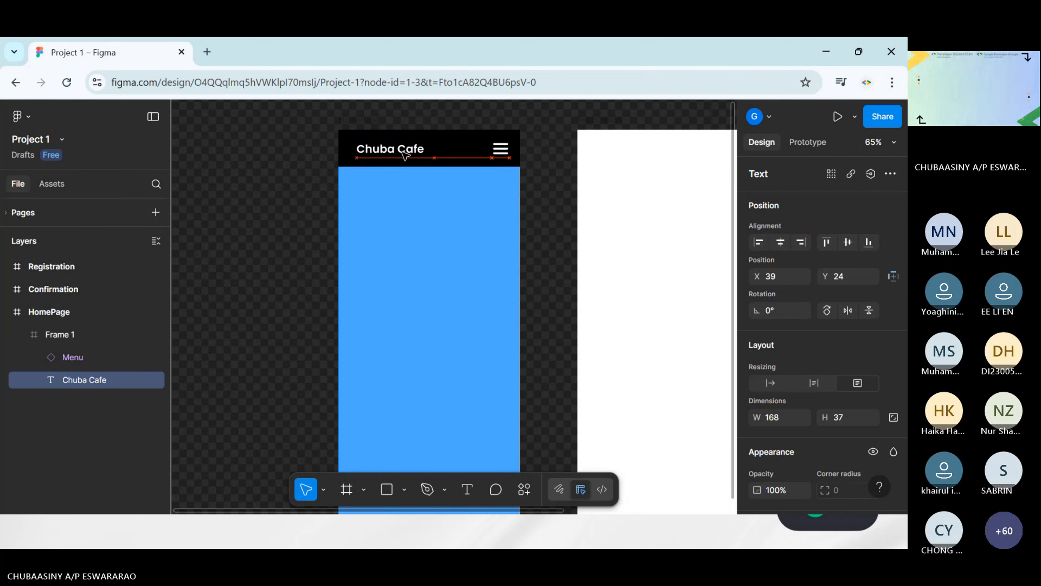
pyautogui.click(560, 179)
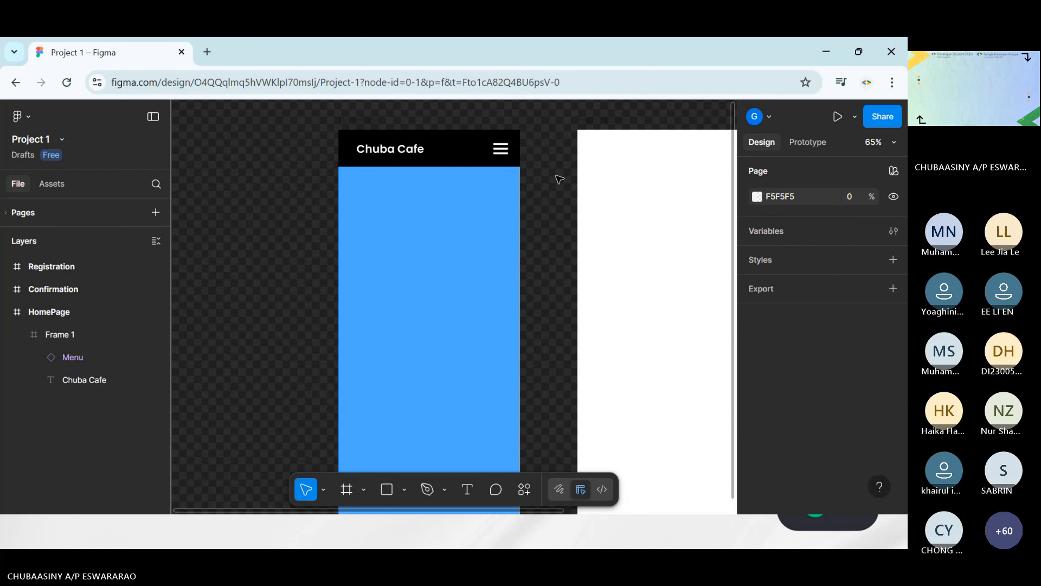
# Draw a full-width footer frame of about 393 × 64 along the lower edge of the HomePage frame
pyautogui.scroll(-2, 560, 180)
pyautogui.scroll(1, 558, 175)
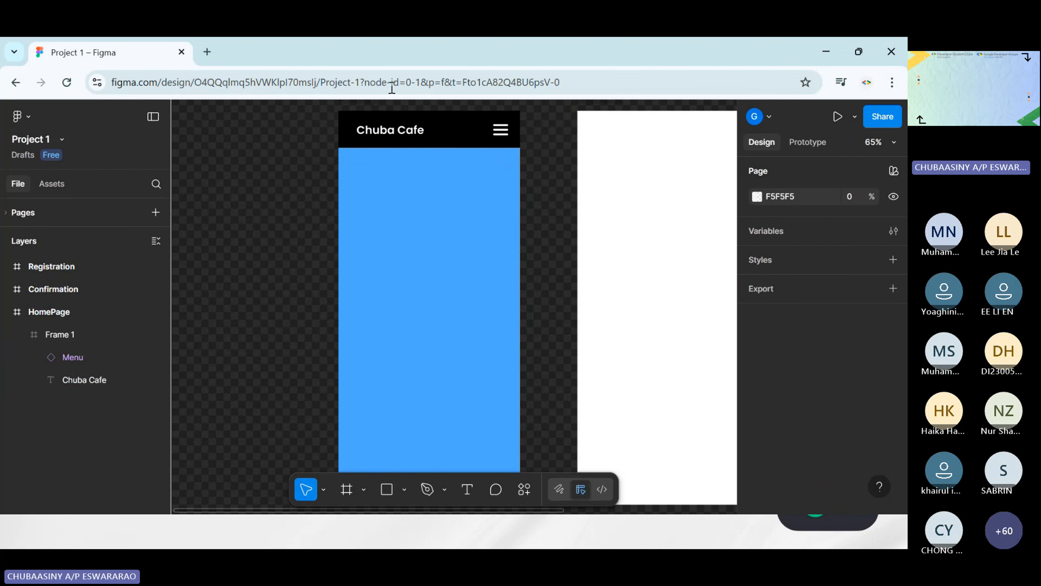
pyautogui.scroll(-5, 489, 200)
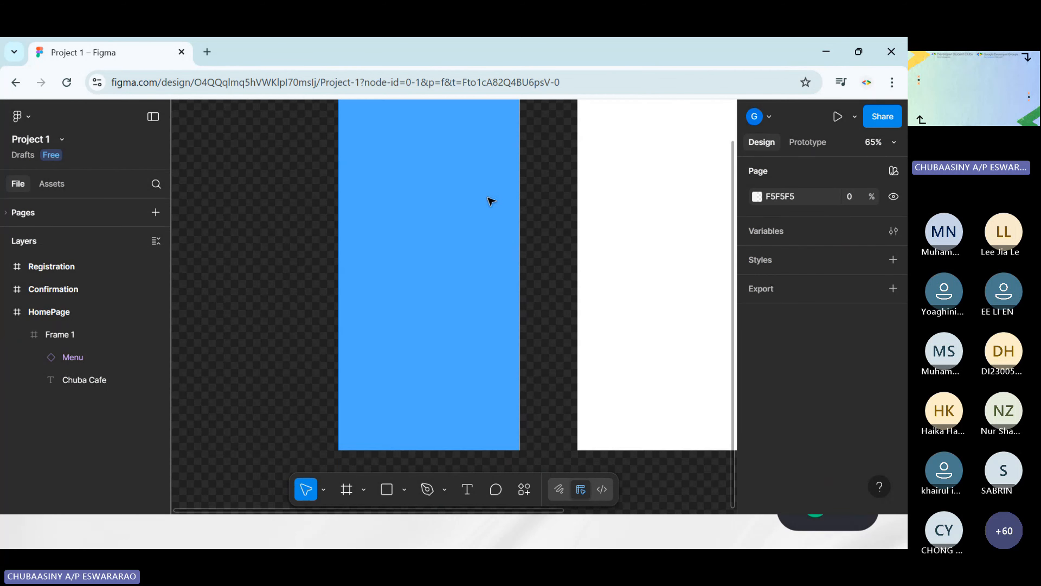
pyautogui.click(347, 489)
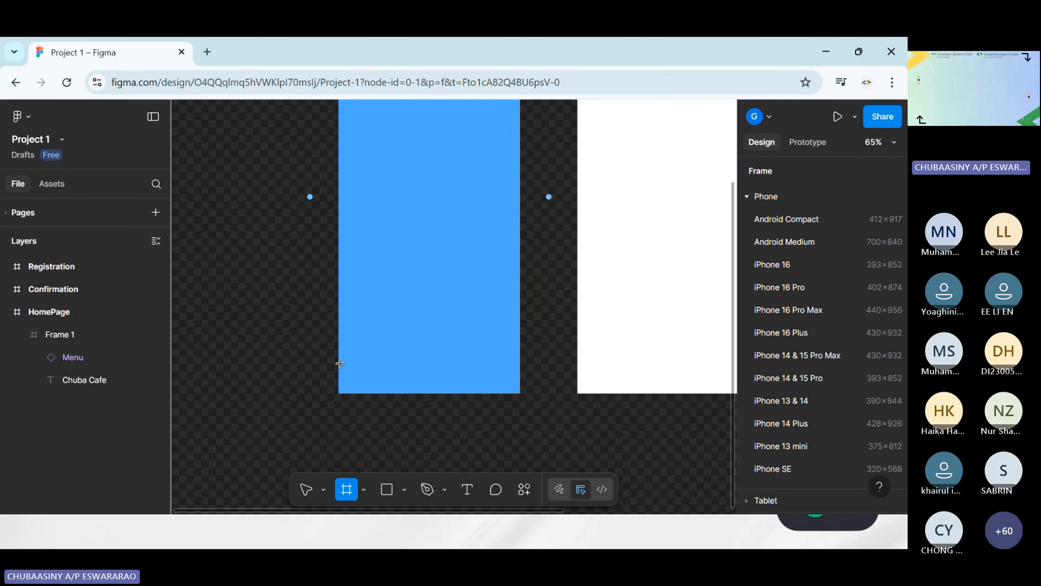
pyautogui.moveTo(339, 364); pyautogui.dragTo(521, 395)
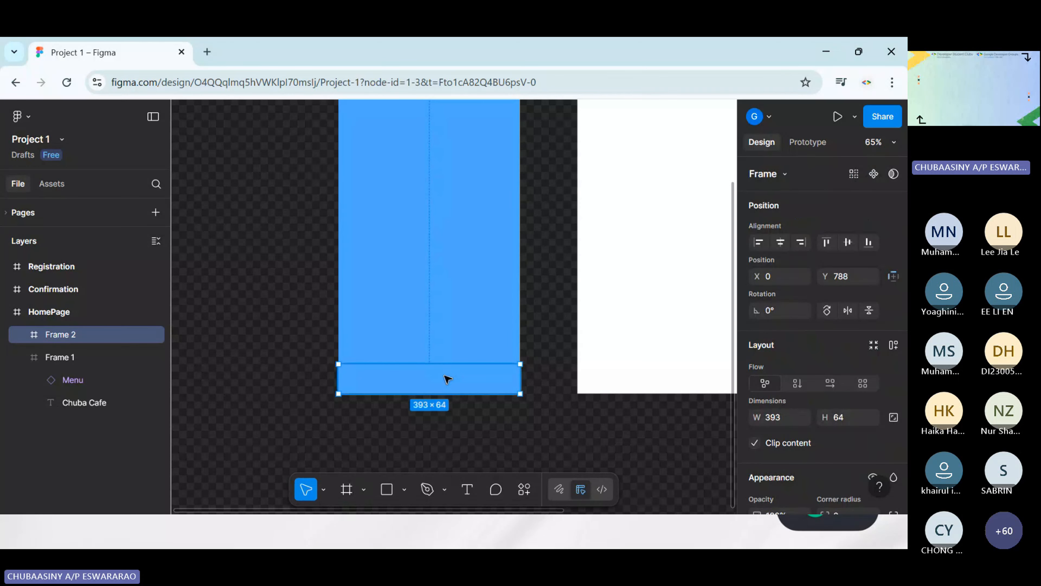
# Add a solid black fill, 000000, to the footer frame
pyautogui.scroll(-5, 800, 345)
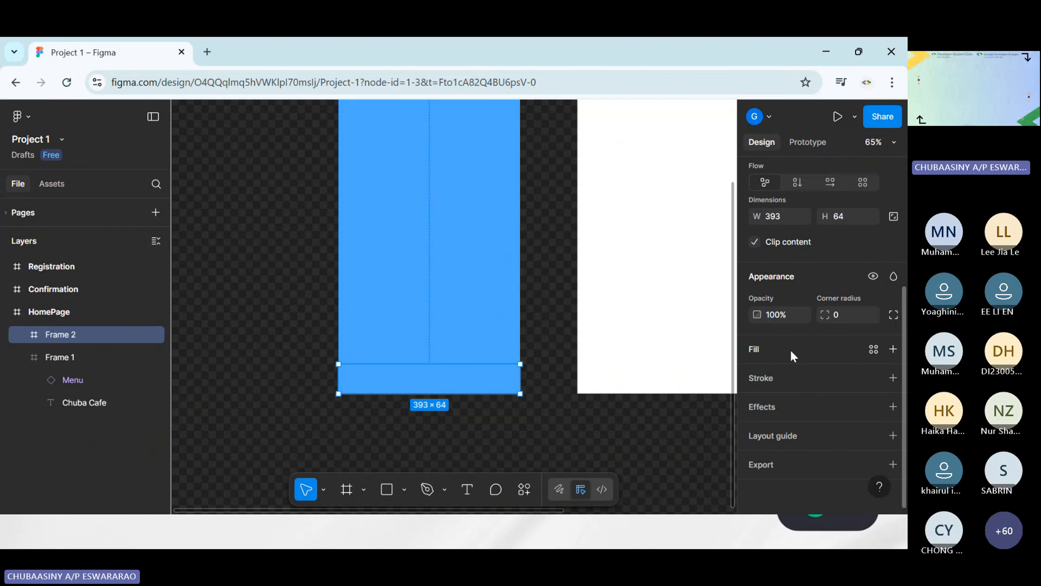
pyautogui.click(766, 346)
pyautogui.click(757, 379)
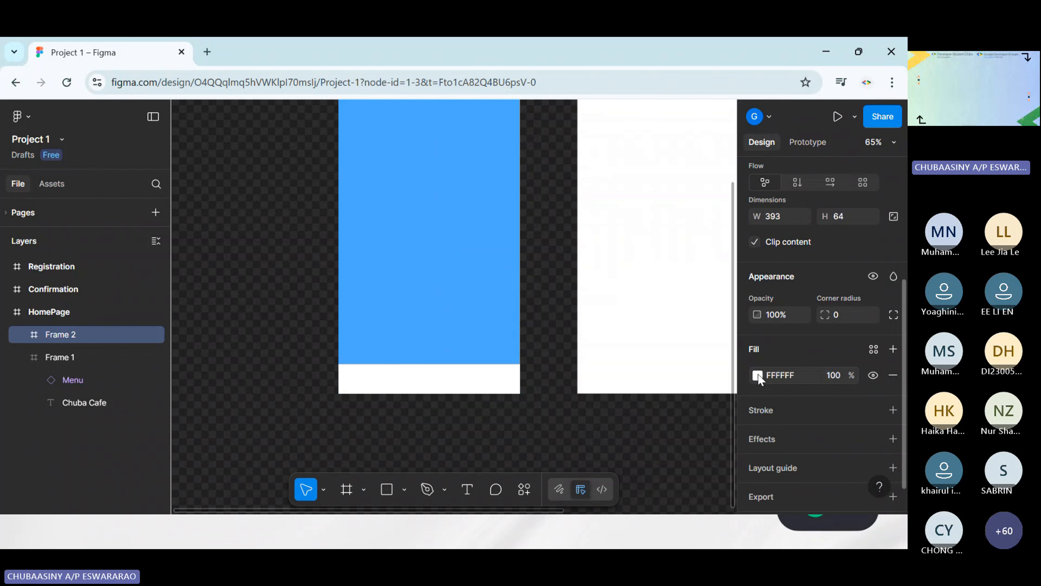
pyautogui.click(758, 376)
pyautogui.moveTo(576, 238); pyautogui.dragTo(589, 395)
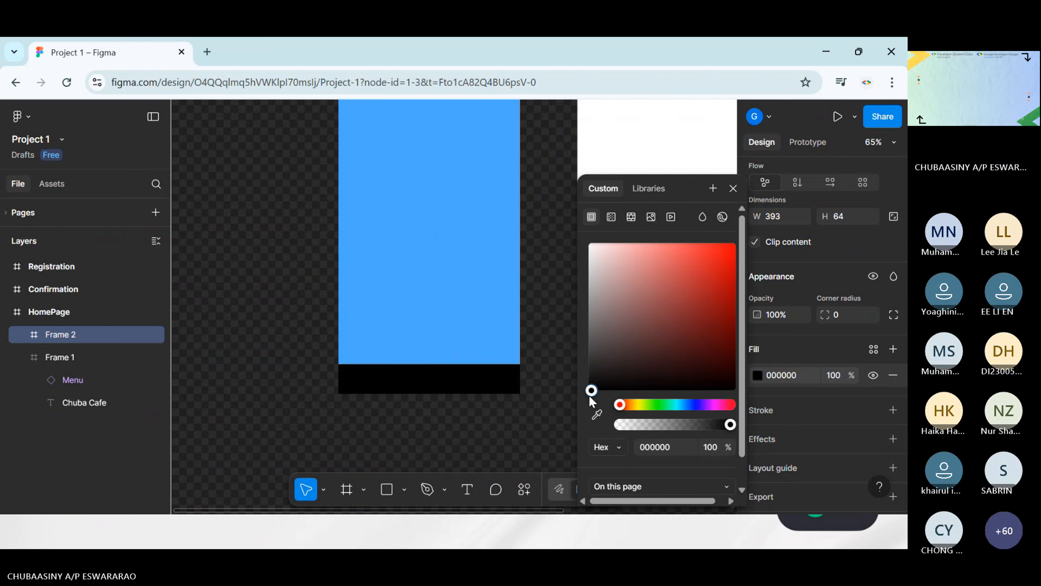
pyautogui.click(542, 368)
# Make the black footer frame slightly taller by raising its upper edge
pyautogui.click(474, 390)
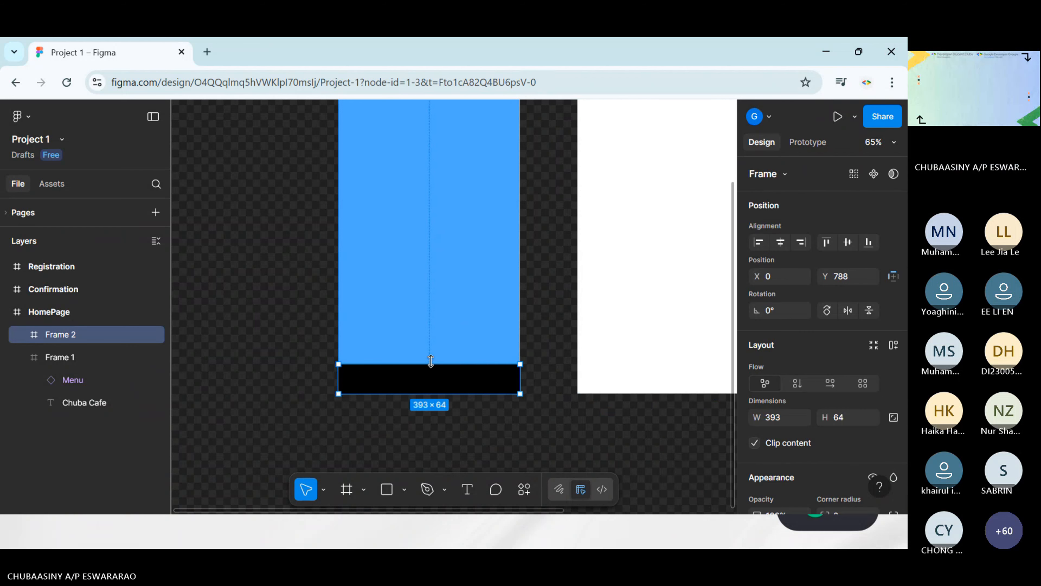
pyautogui.moveTo(430, 364); pyautogui.dragTo(430, 358)
pyautogui.click(537, 358)
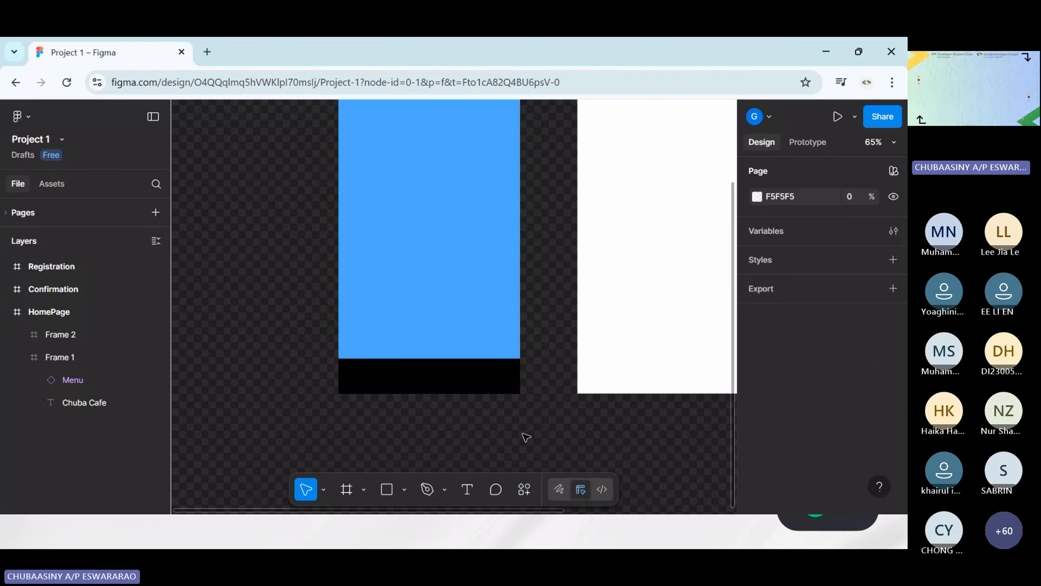
# Insert the Simple Design System's Home icon into the black footer and place it near the left end, at about X 38, Y 14
pyautogui.scroll(4, 476, 283)
pyautogui.scroll(-8, 474, 279)
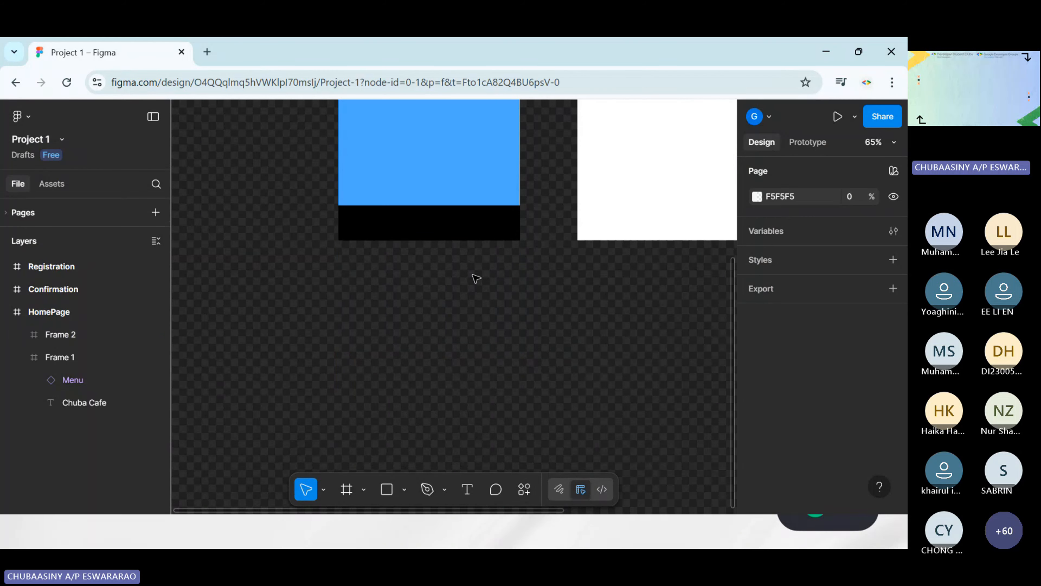
pyautogui.scroll(2, 475, 278)
pyautogui.scroll(3, 476, 279)
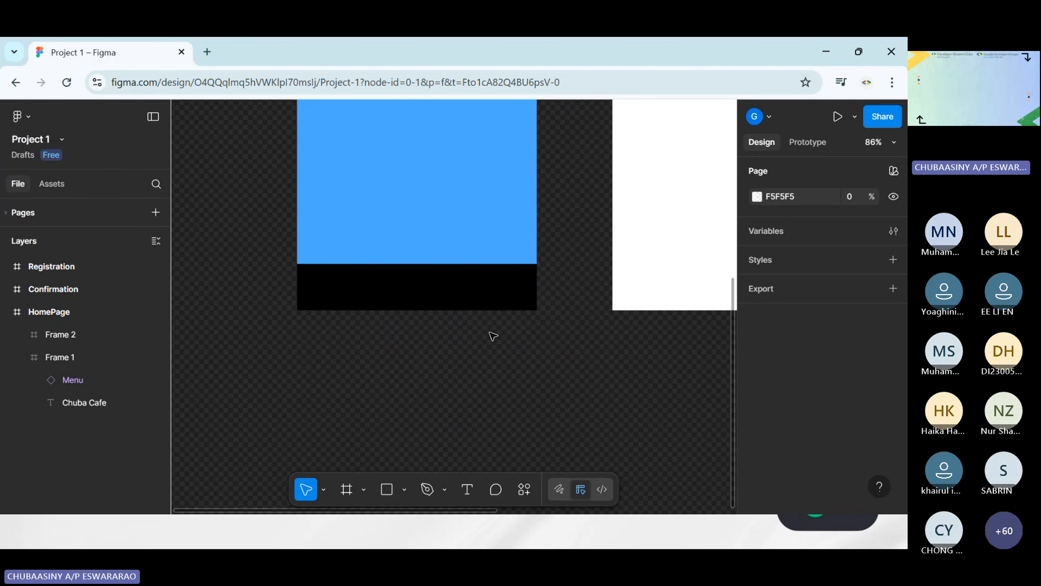
pyautogui.scroll(1, 513, 338)
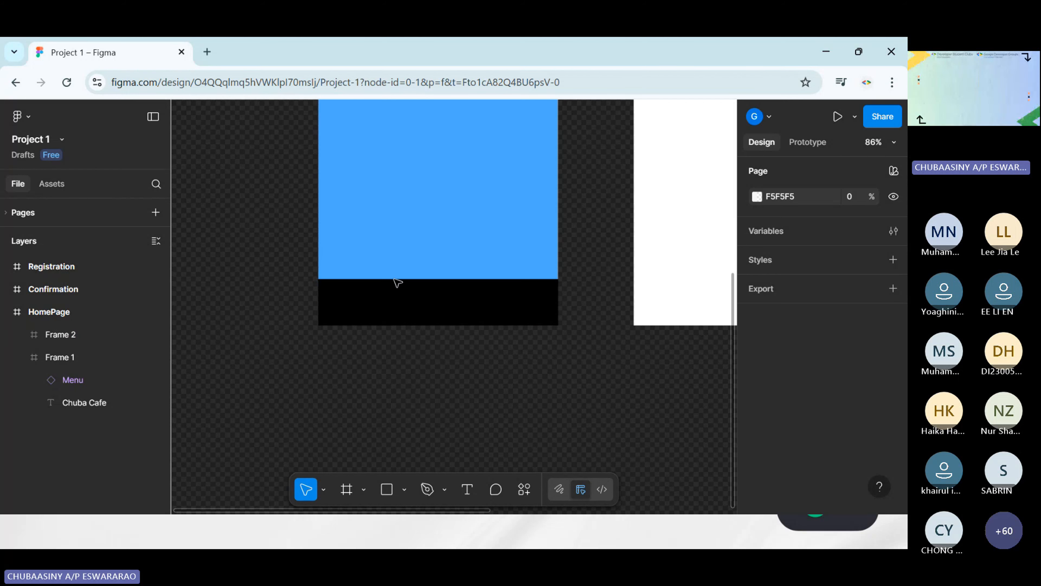
pyautogui.click(525, 490)
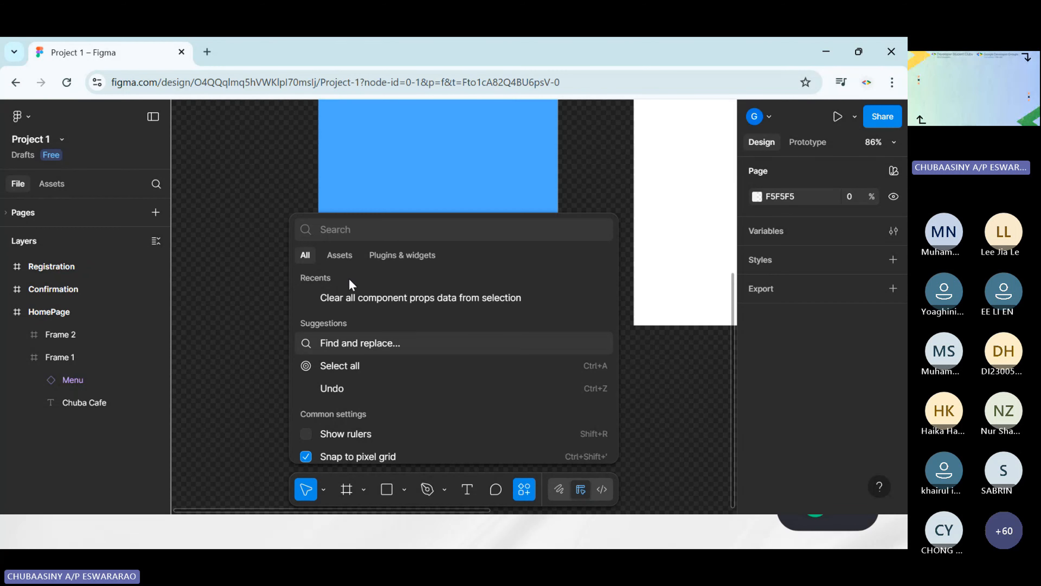
pyautogui.write('Home')
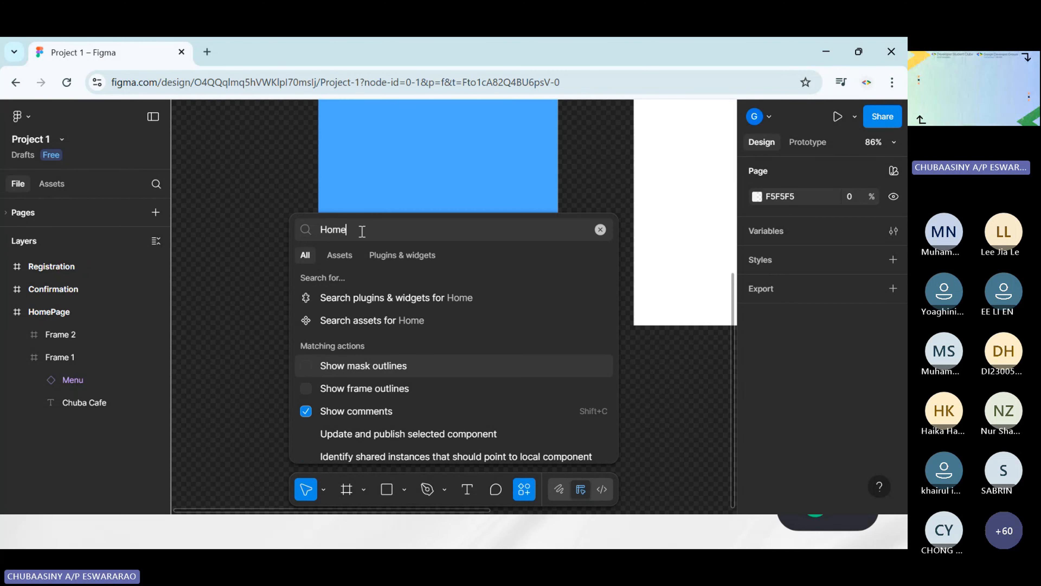
pyautogui.click(396, 320)
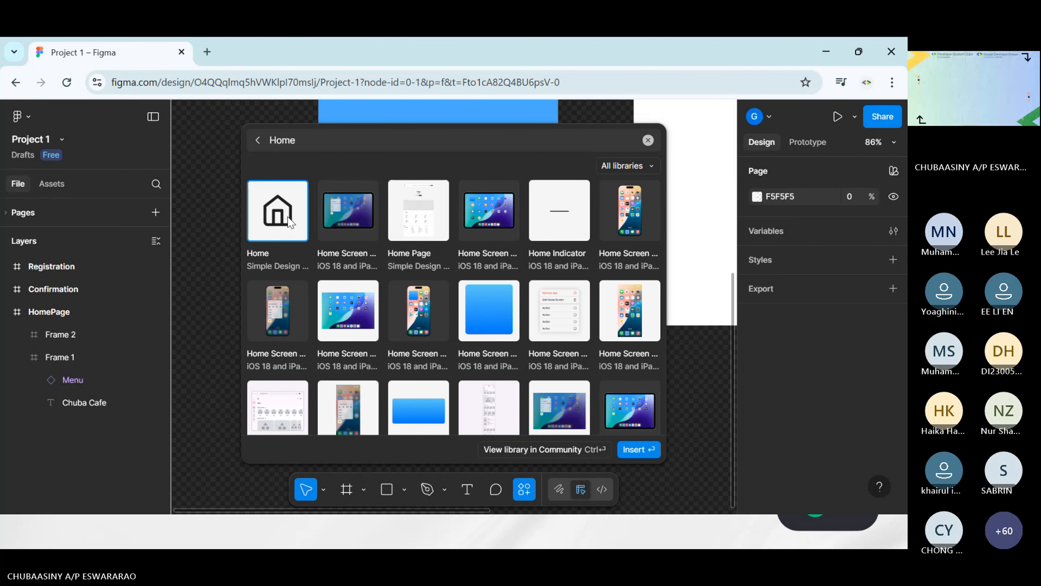
pyautogui.click(287, 218)
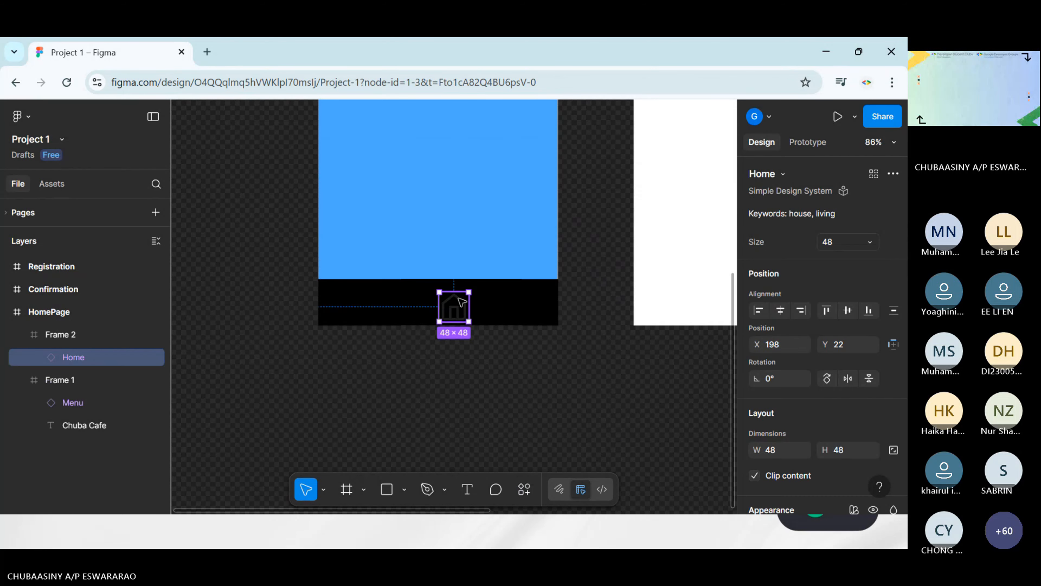
pyautogui.moveTo(457, 305); pyautogui.dragTo(362, 299)
# Recolor the Home icon with the White style from the iOS 18 and iPadOS 18 library
pyautogui.scroll(-5, 804, 261)
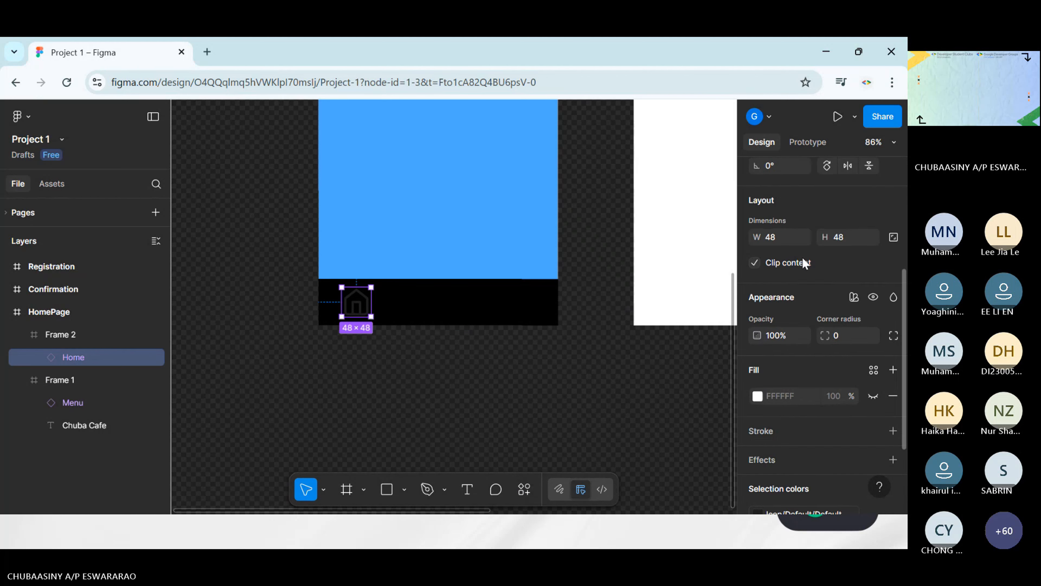
pyautogui.scroll(5, 824, 283)
pyautogui.scroll(-5, 832, 292)
pyautogui.click(759, 395)
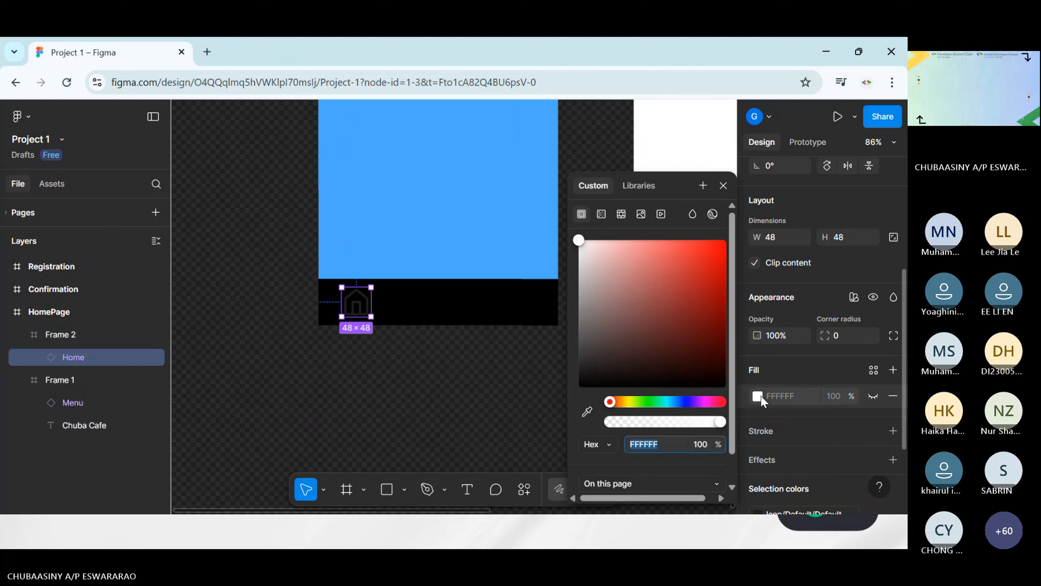
pyautogui.click(787, 371)
pyautogui.scroll(-3, 792, 377)
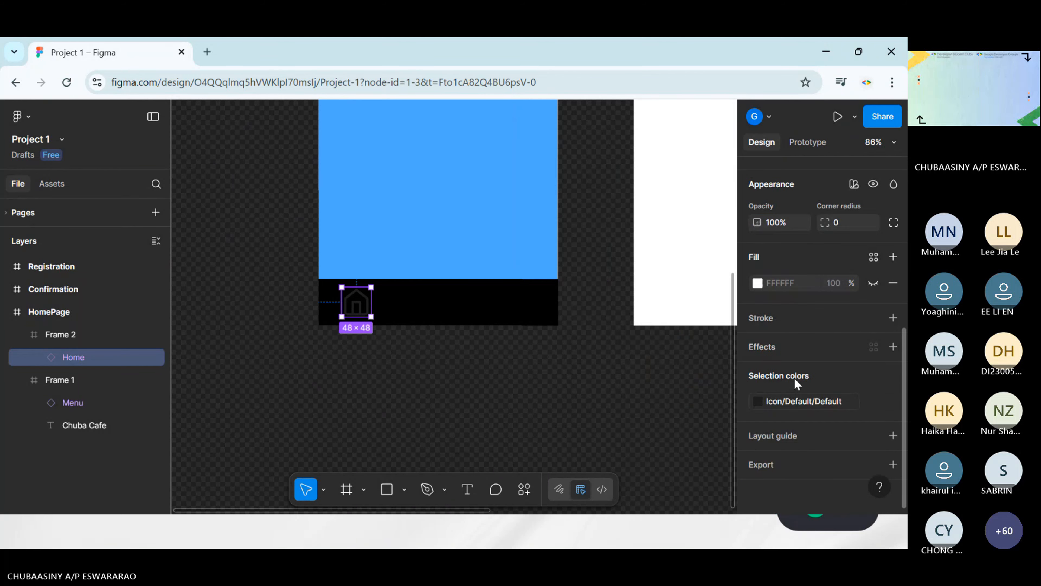
pyautogui.click(762, 398)
pyautogui.write('wh')
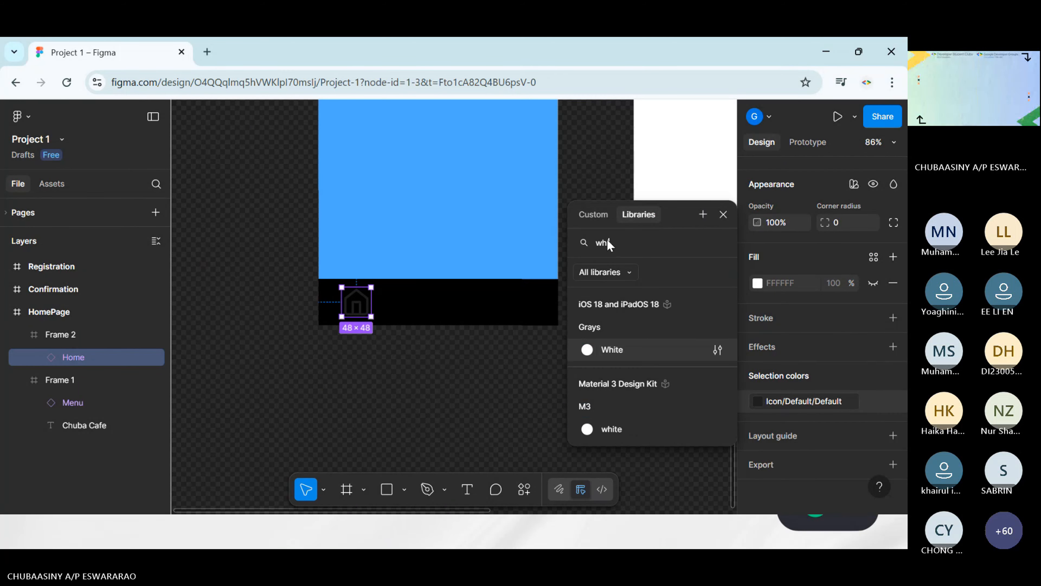
pyautogui.write('ite')
pyautogui.press('Return')
pyautogui.scroll(1, 610, 241)
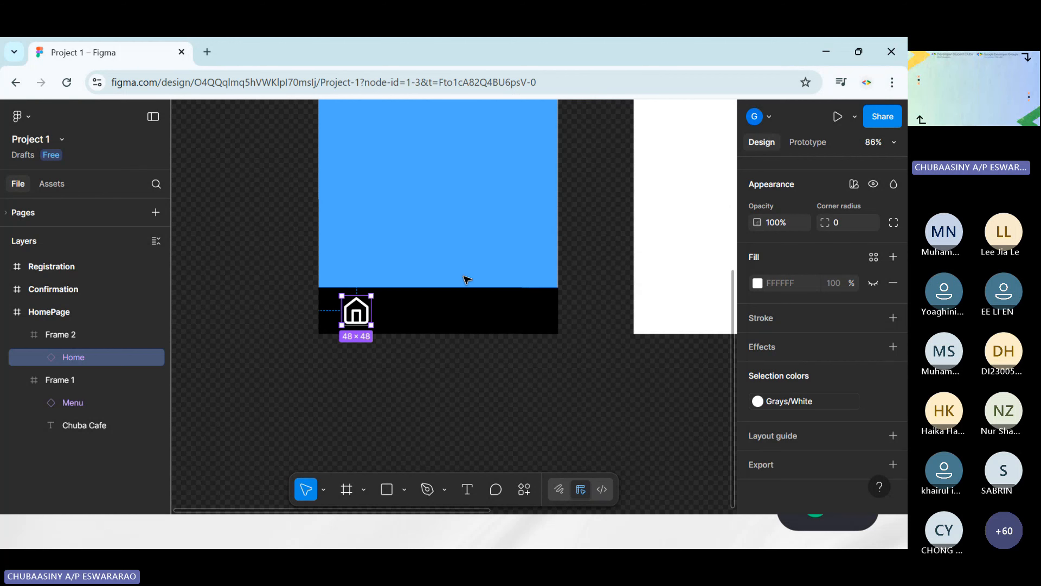
pyautogui.click(512, 438)
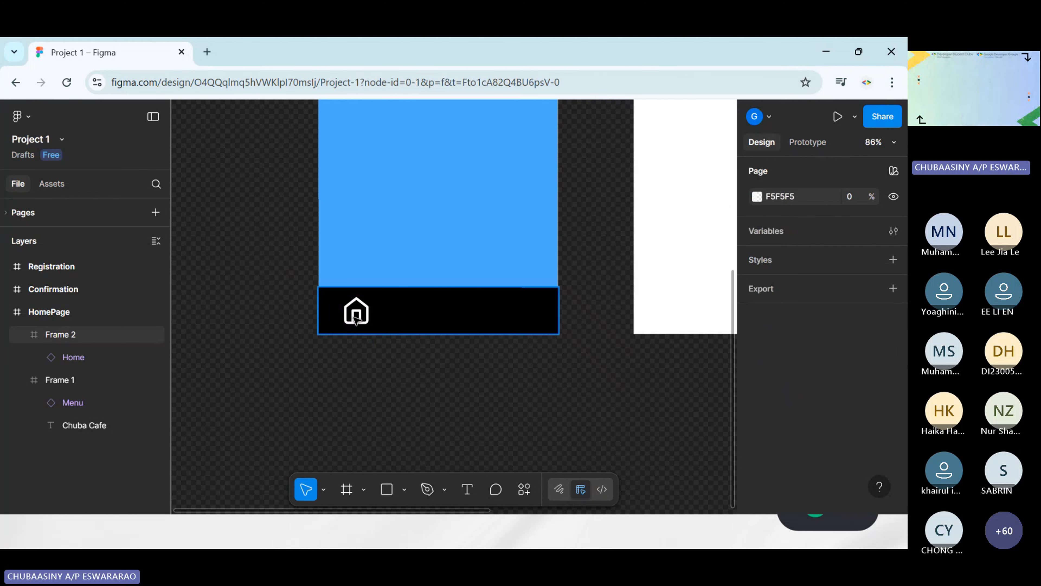
pyautogui.click(356, 319)
pyautogui.click(356, 319)
pyautogui.click(465, 400)
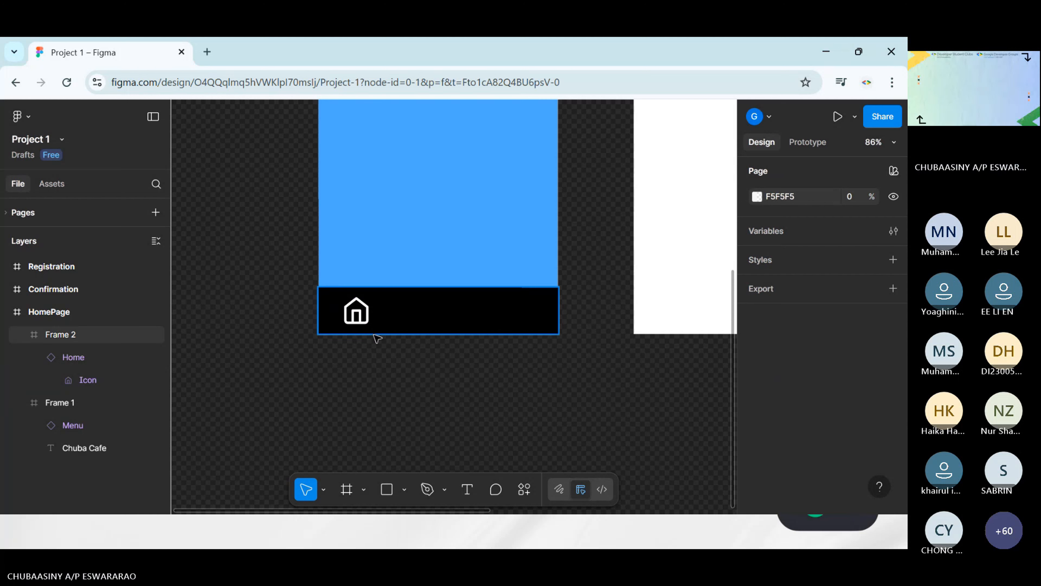
pyautogui.click(367, 317)
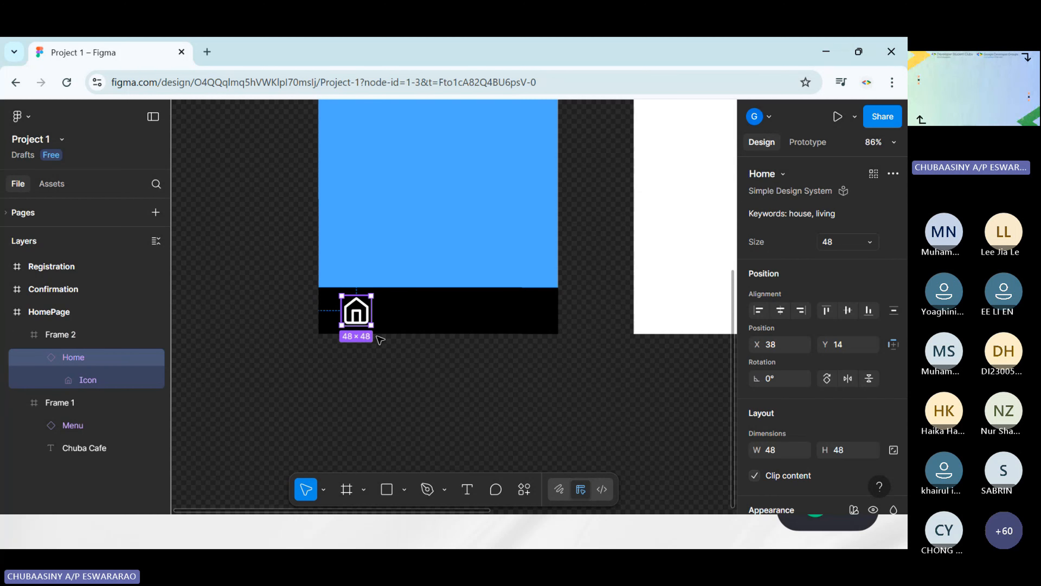
pyautogui.click(494, 394)
pyautogui.click(349, 315)
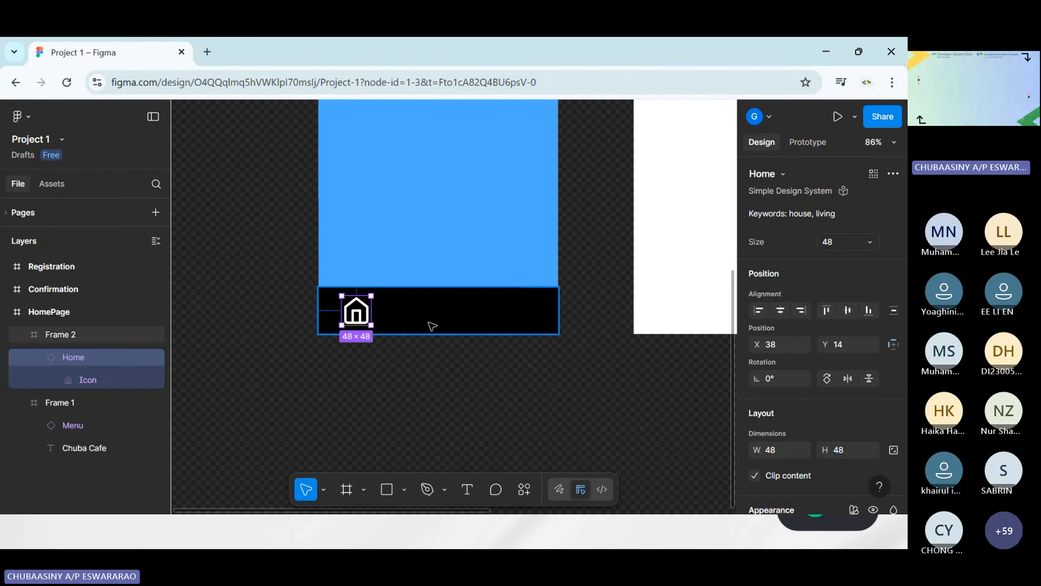
pyautogui.click(418, 371)
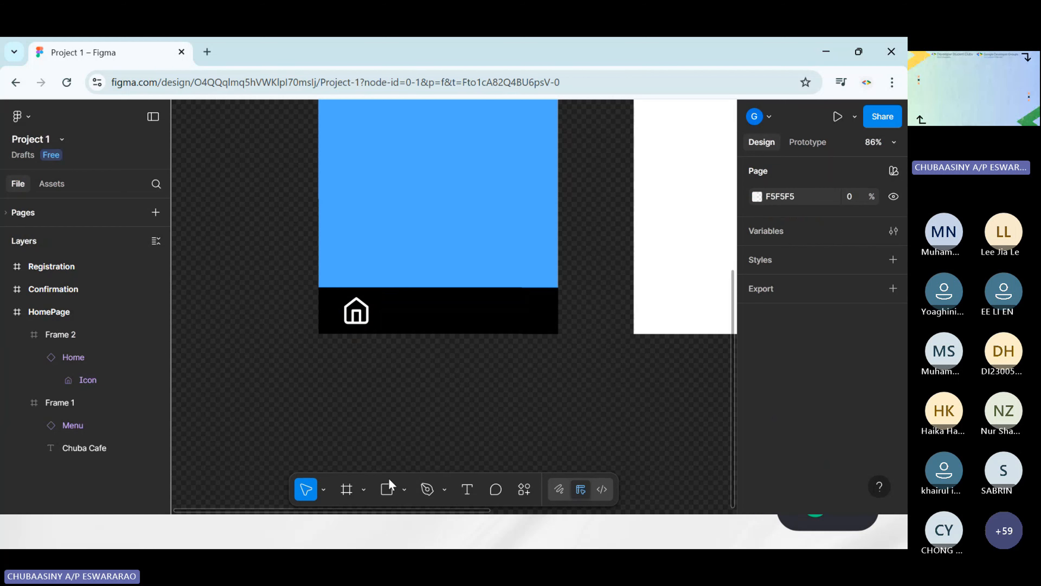
pyautogui.click(366, 332)
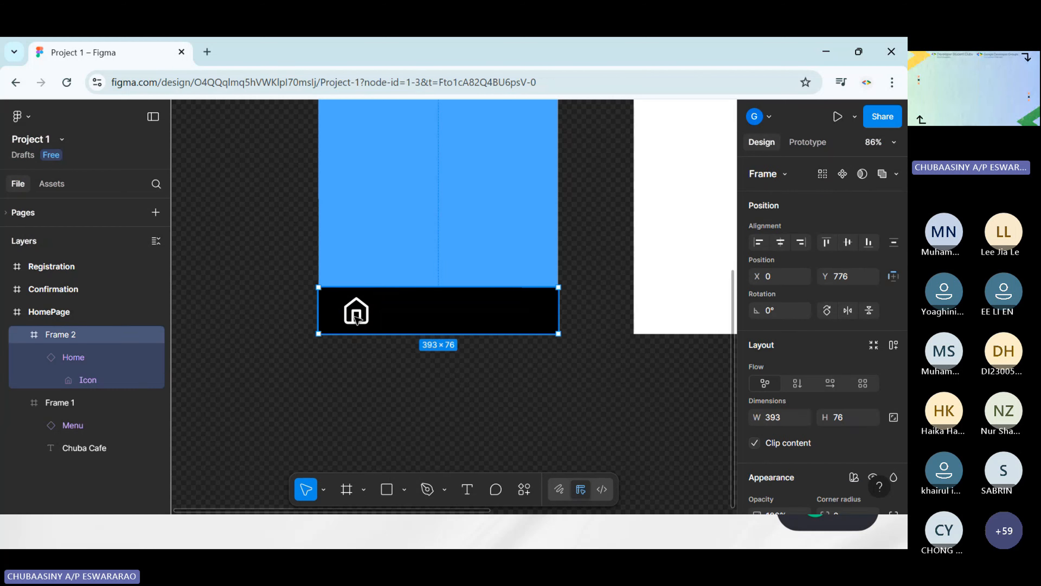
pyautogui.click(410, 394)
# Insert the outlined location_on icon from the Material 3 Design Kit and place it beside the Home icon, at about X 135, Y 23
pyautogui.click(524, 489)
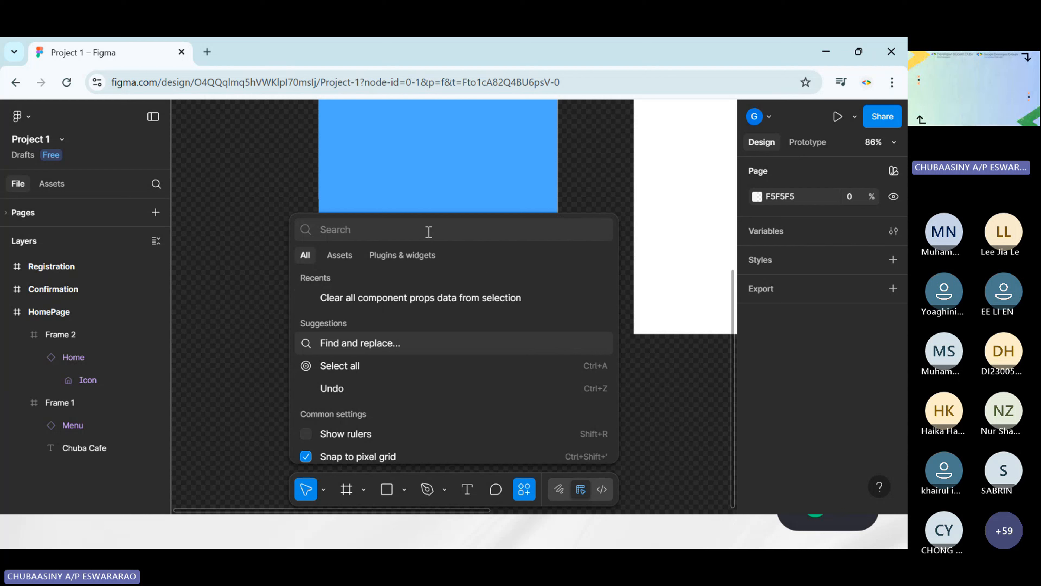
pyautogui.write('location')
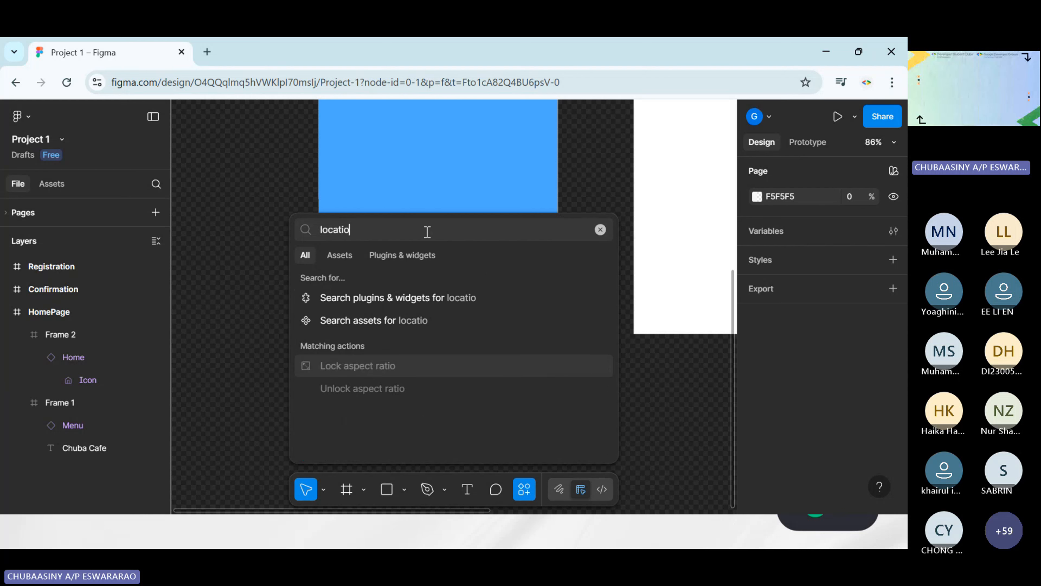
pyautogui.click(418, 299)
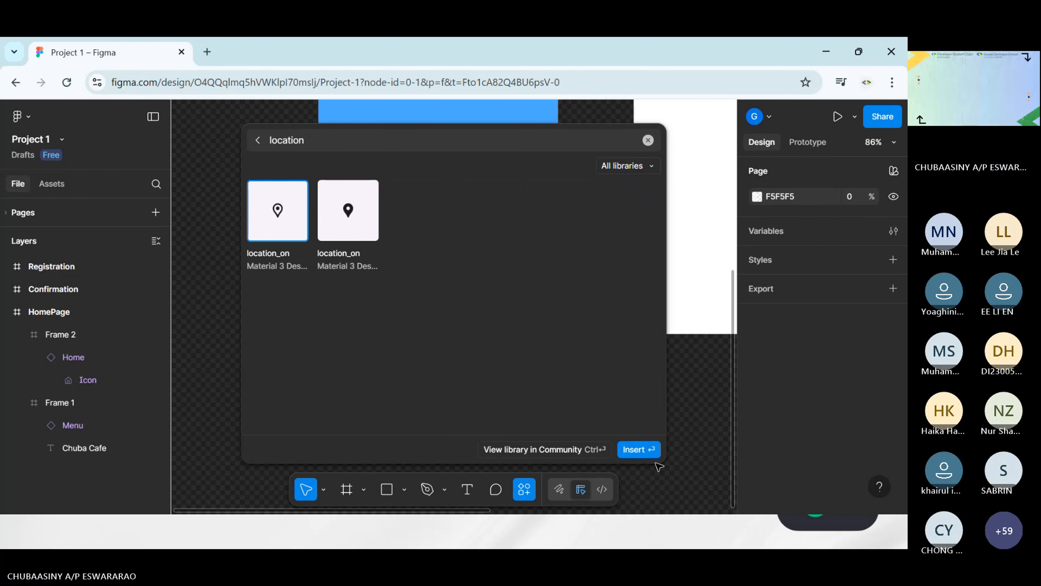
pyautogui.click(639, 449)
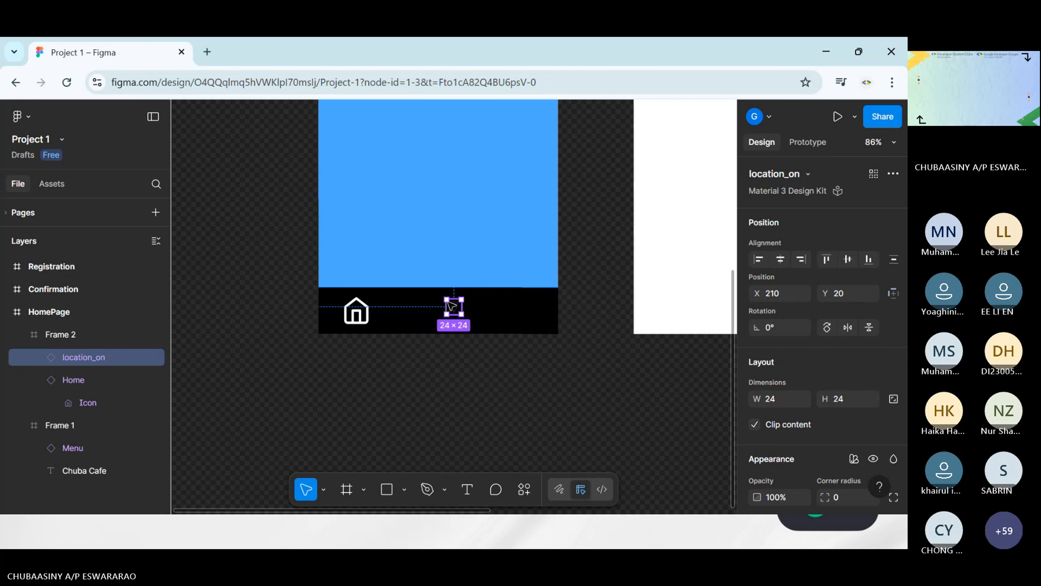
pyautogui.keyDown('ctrl'); pyautogui.scroll(5, 430, 285); pyautogui.keyUp('ctrl')
pyautogui.scroll(-1, 455, 287)
pyautogui.hscroll(-1, 456, 288)
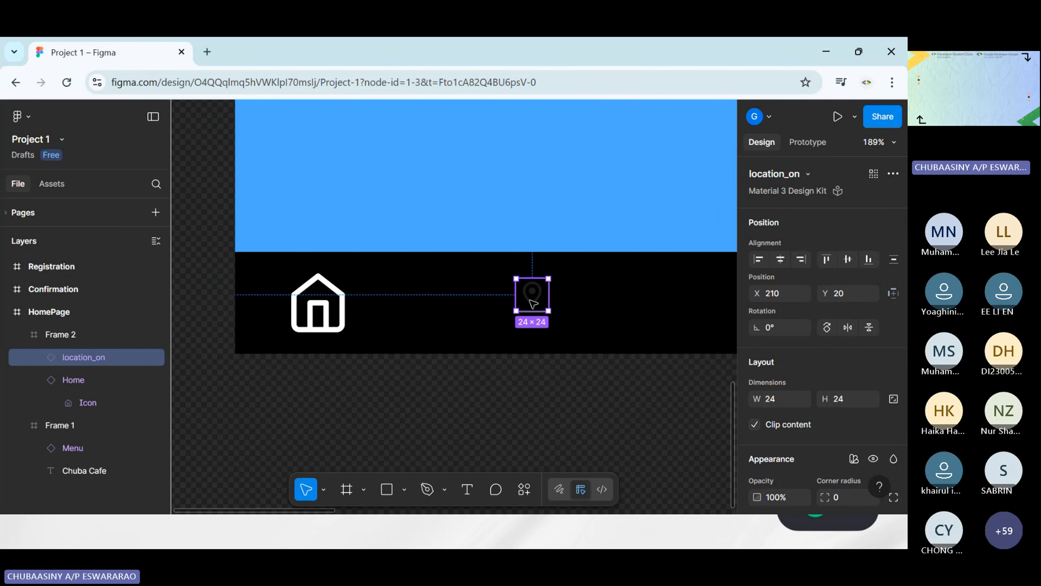
pyautogui.moveTo(530, 301); pyautogui.dragTo(429, 304)
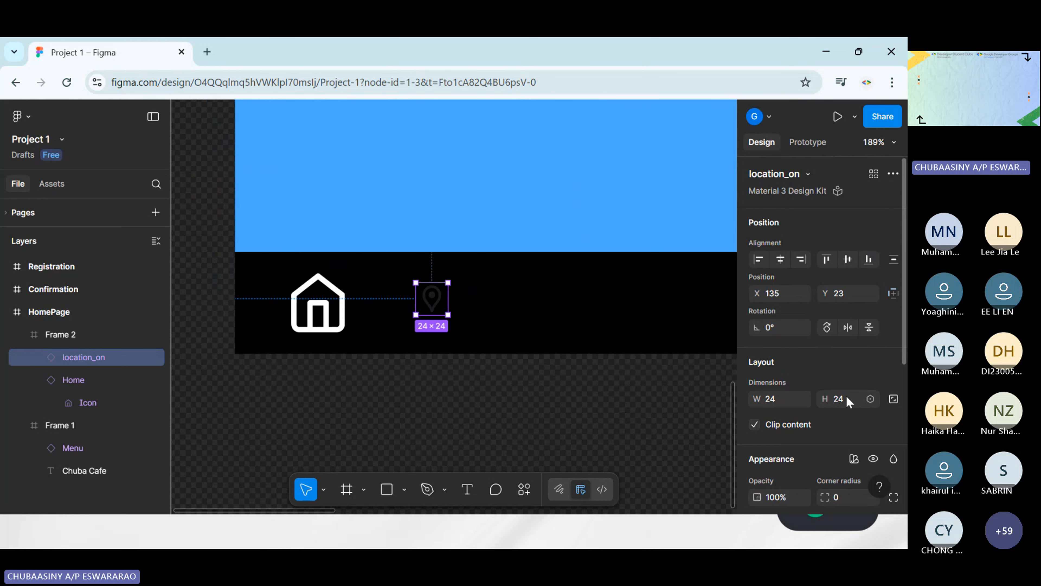
# Recolor the location_on icon with the White style from the iOS 18 and iPadOS 18 library
pyautogui.scroll(-6, 797, 395)
pyautogui.scroll(3, 785, 422)
pyautogui.scroll(-2, 768, 384)
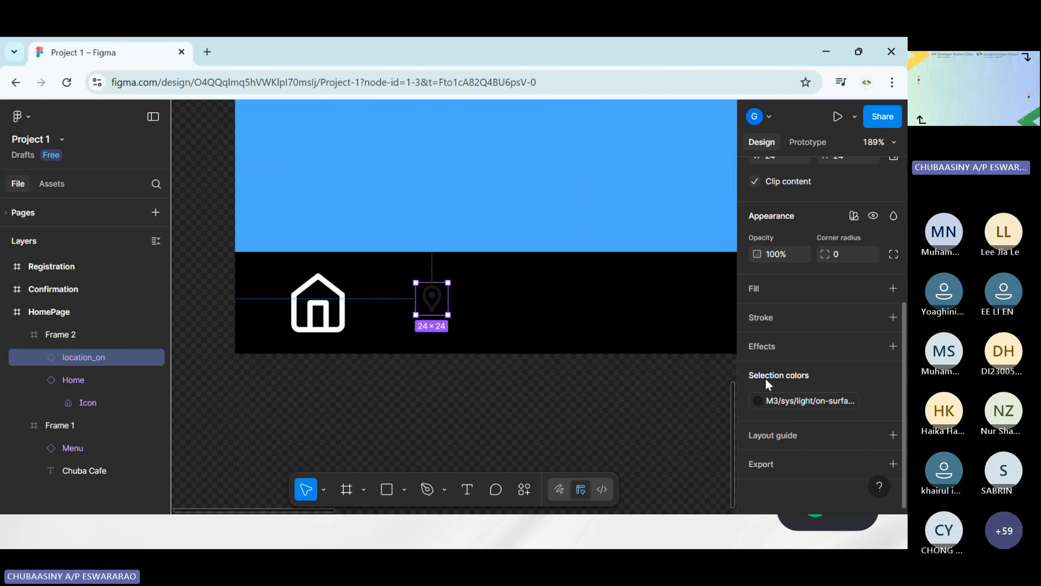
pyautogui.click(757, 396)
pyautogui.write('white')
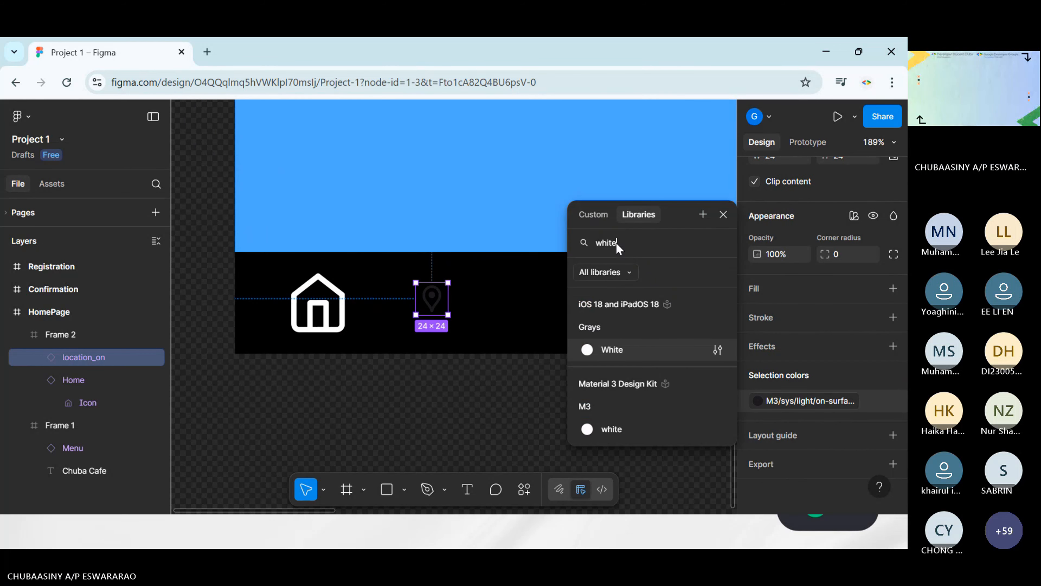
pyautogui.click(612, 350)
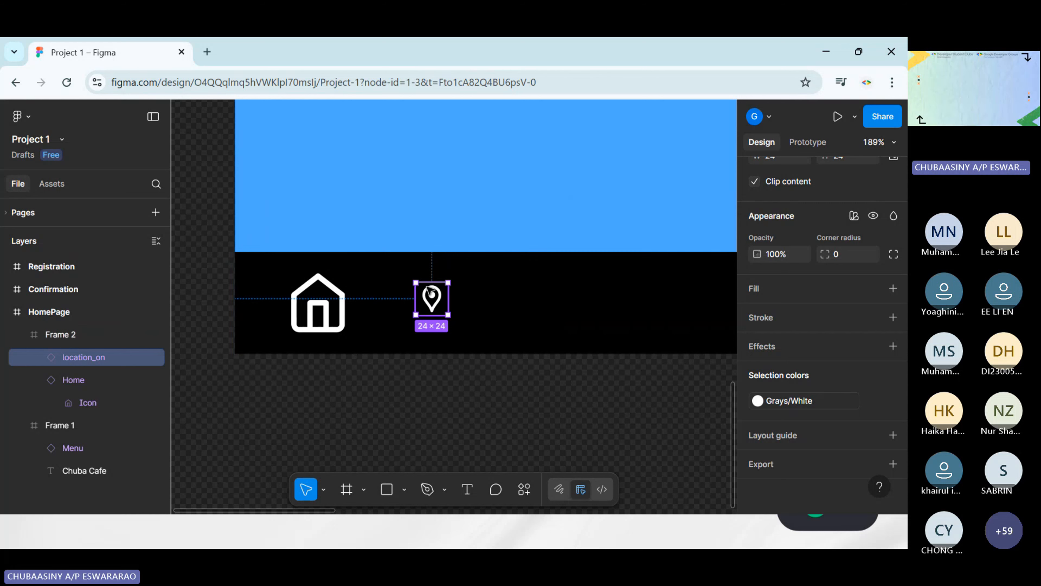
# Enlarge the location_on icon to about 53 × 48, positioned at about X 144, Y 14 in the footer
pyautogui.moveTo(413, 281)
pyautogui.mouseDown()
pyautogui.moveTo(403, 268)
pyautogui.moveTo(436, 301)
pyautogui.moveTo(397, 271)
pyautogui.mouseUp()
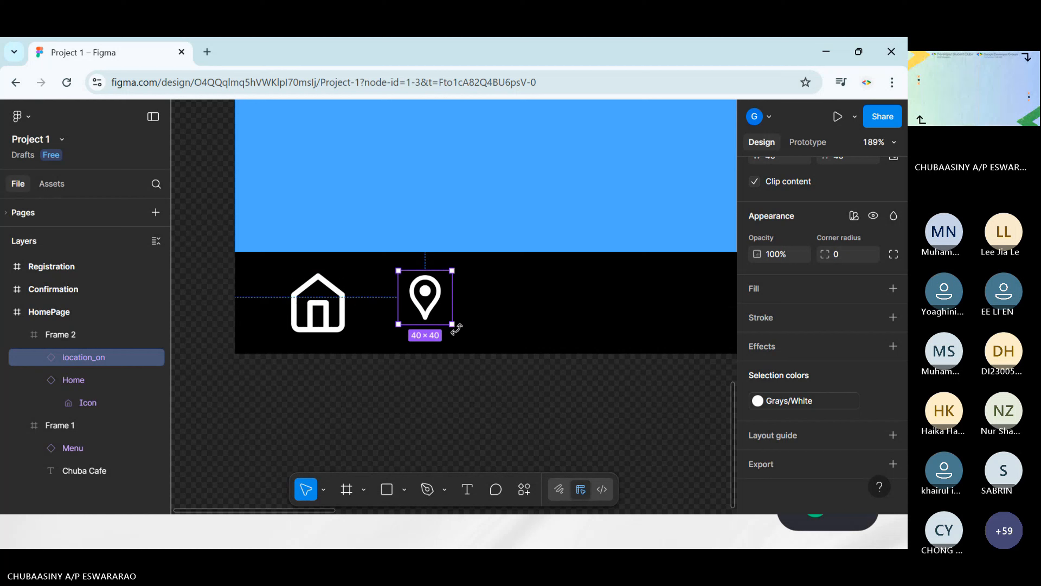
pyautogui.moveTo(452, 324); pyautogui.dragTo(472, 311)
pyautogui.click(546, 435)
pyautogui.click(442, 311)
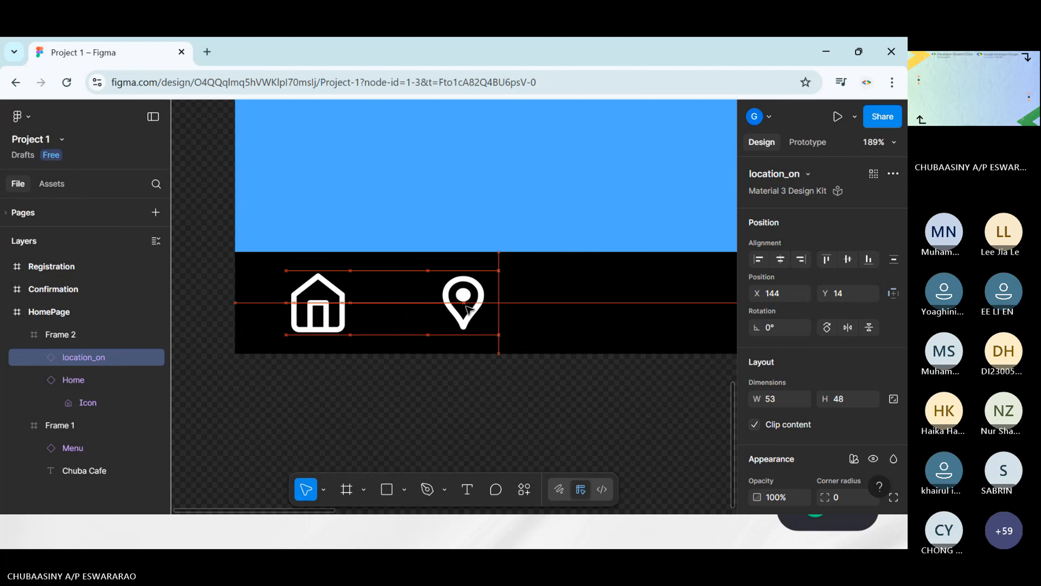
pyautogui.click(615, 430)
# Search the assets for book and insert the Simple Design System's Book icon into the footer
pyautogui.hscroll(1, 615, 430)
pyautogui.hscroll(3, 615, 430)
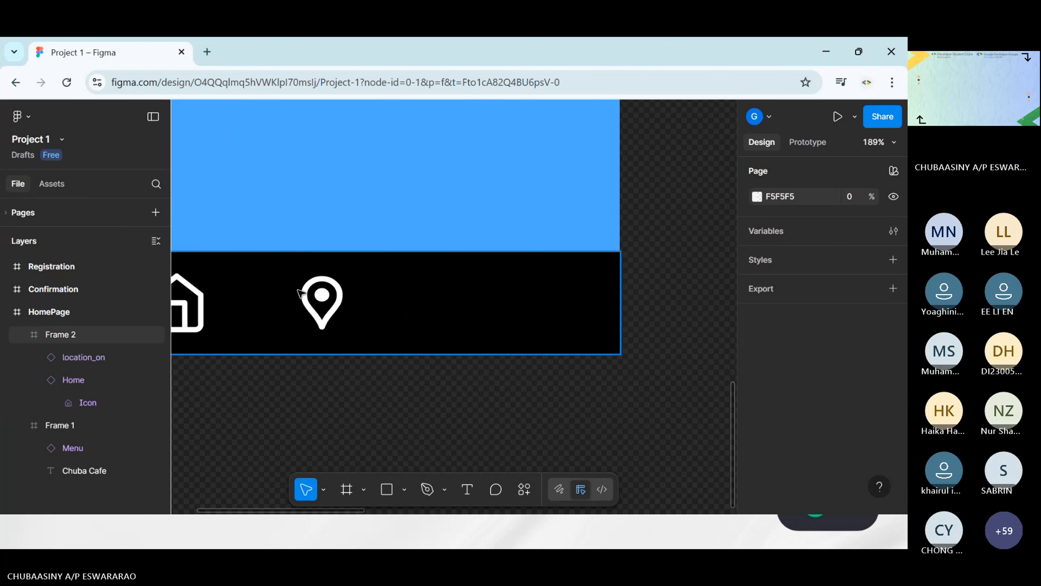
pyautogui.scroll(-1, 381, 345)
pyautogui.hscroll(-1, 381, 344)
pyautogui.click(524, 491)
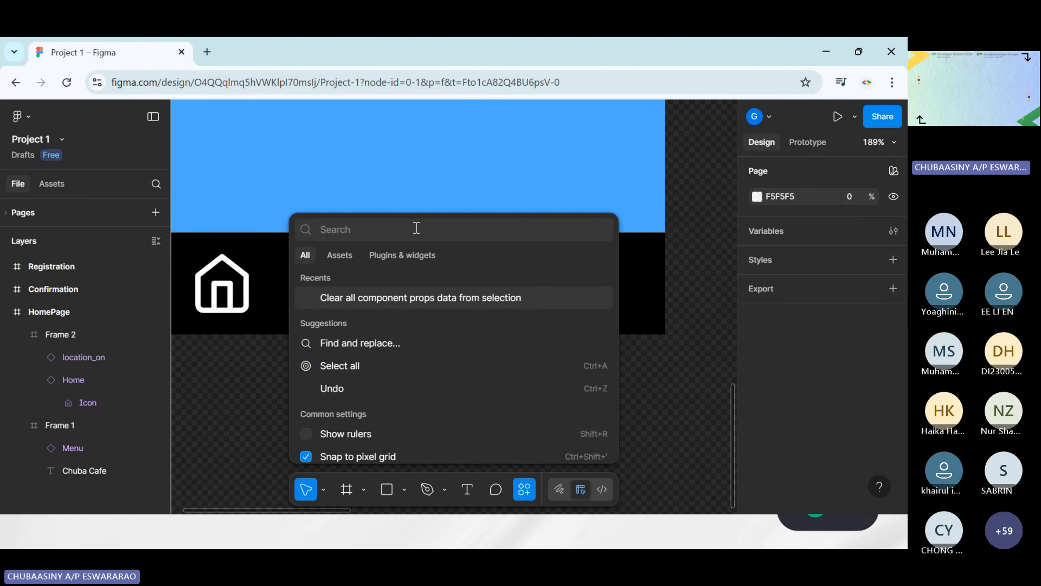
pyautogui.write('menu')
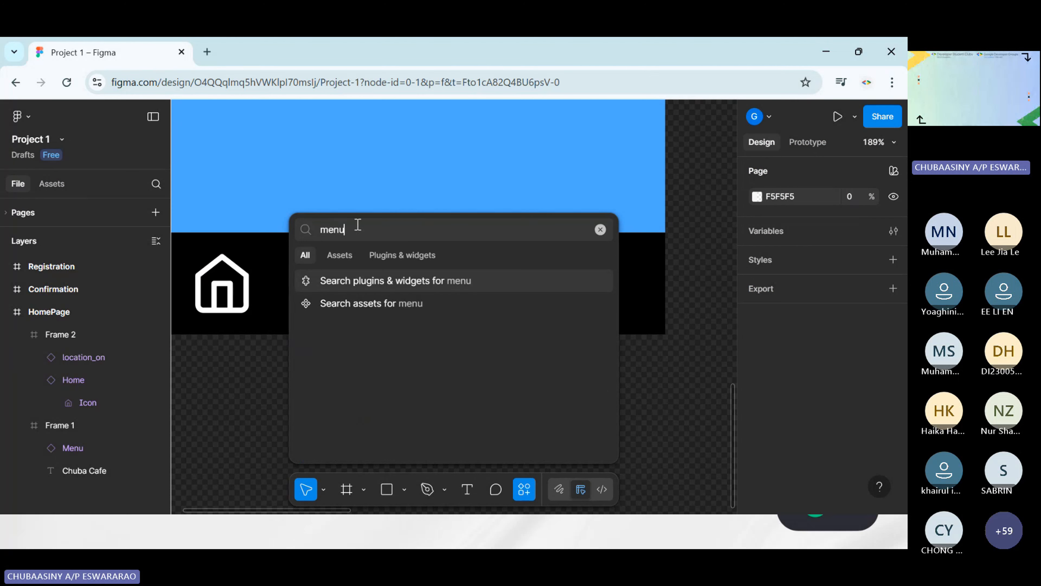
pyautogui.press('BackSpace')
pyautogui.press('BackSpace')
pyautogui.press('BackSpace')
pyautogui.press('BackSpace')
pyautogui.write('book')
pyautogui.click(420, 293)
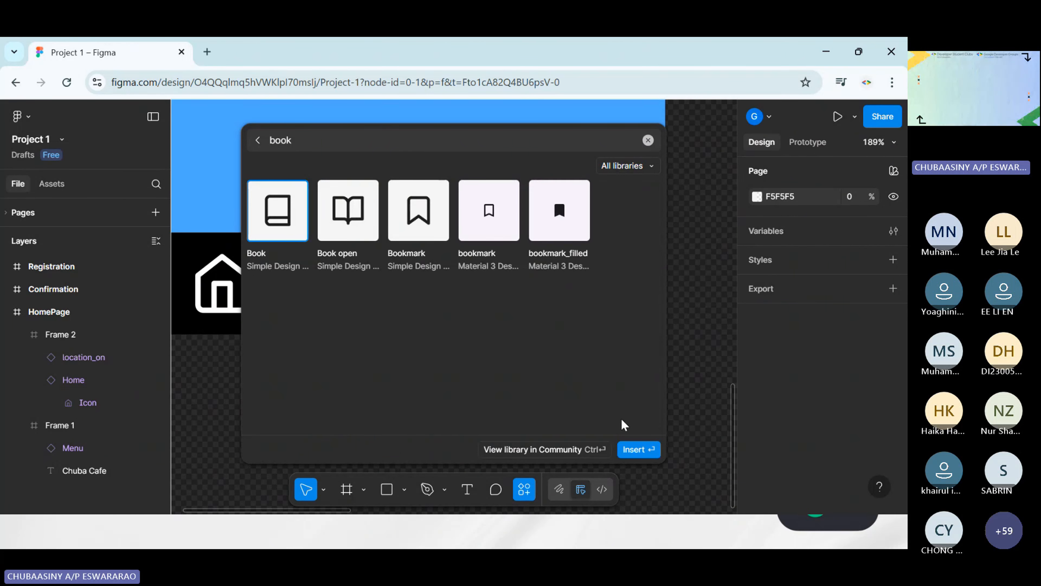
pyautogui.click(645, 450)
# Resize the Book icon to about 42 × 41 and place it right of the location icon, at about X 259, Y 18
pyautogui.moveTo(460, 298); pyautogui.dragTo(531, 258)
pyautogui.moveTo(531, 257); pyautogui.dragTo(514, 283)
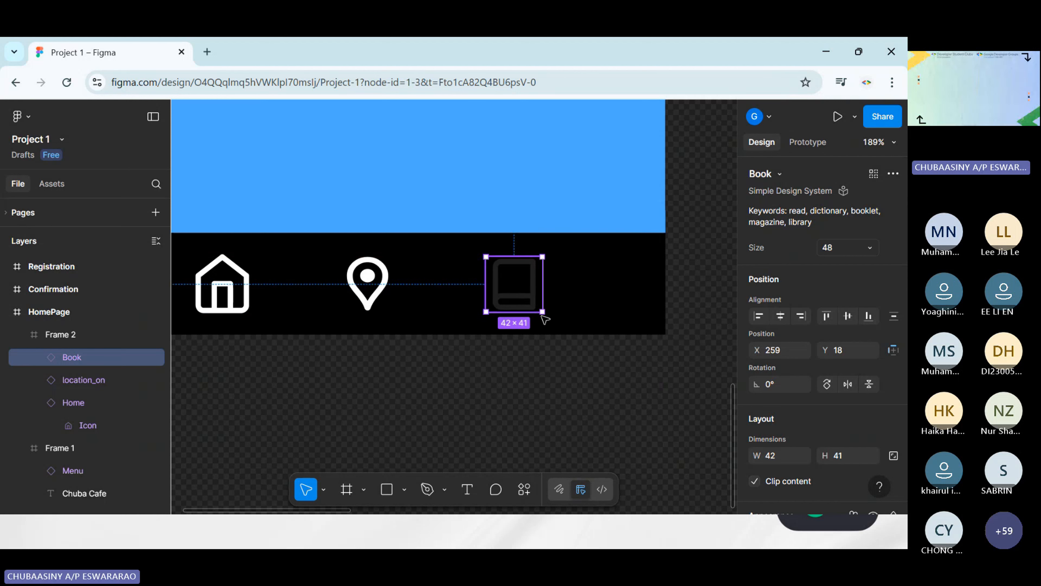
pyautogui.click(585, 434)
# Recolor the Book icon with the White style from the iOS 18 and iPadOS 18 library
pyautogui.click(514, 283)
pyautogui.scroll(-5, 788, 437)
pyautogui.click(757, 404)
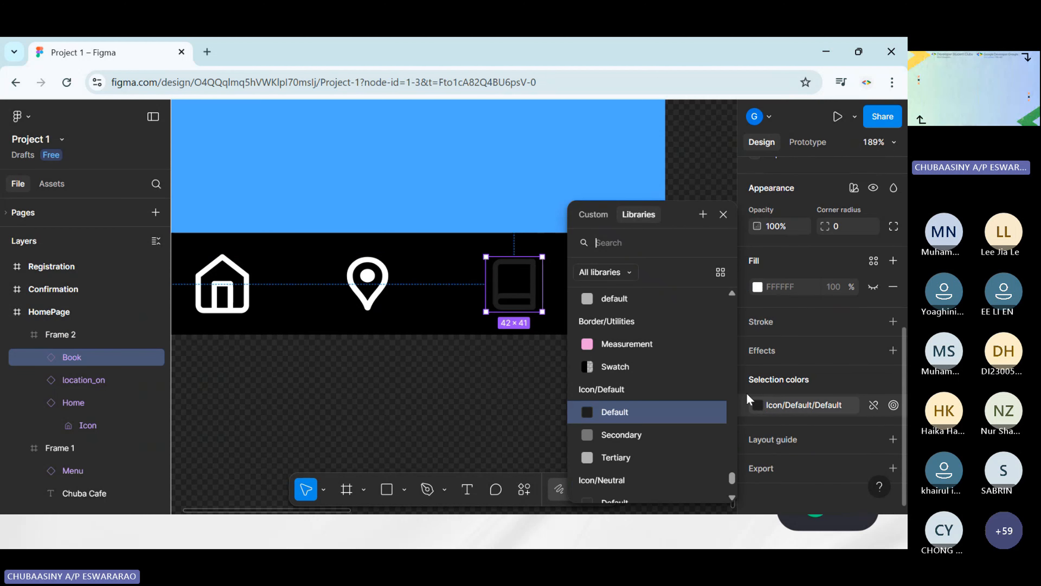
pyautogui.write('white')
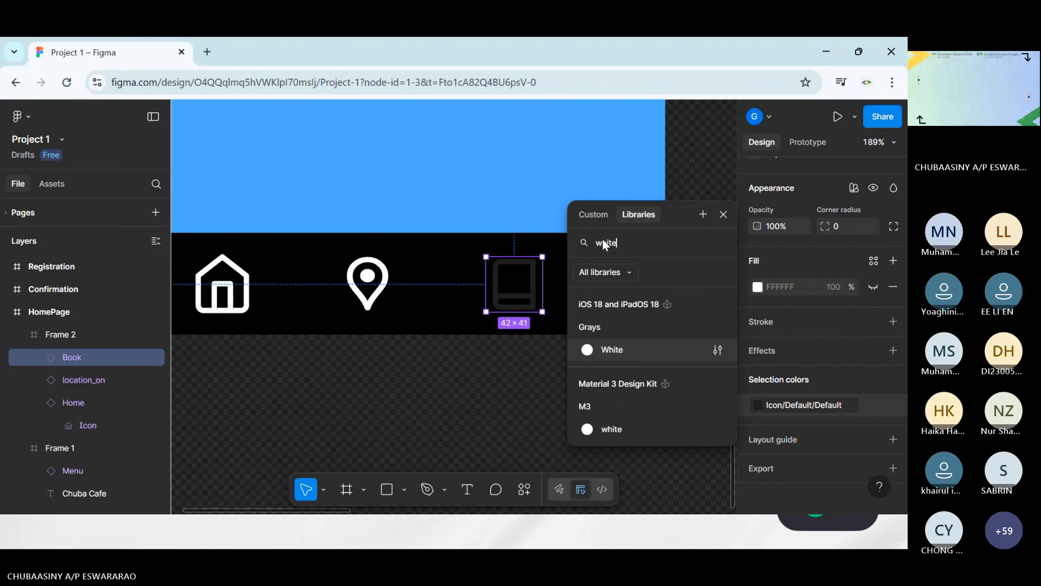
pyautogui.click(612, 350)
pyautogui.click(571, 417)
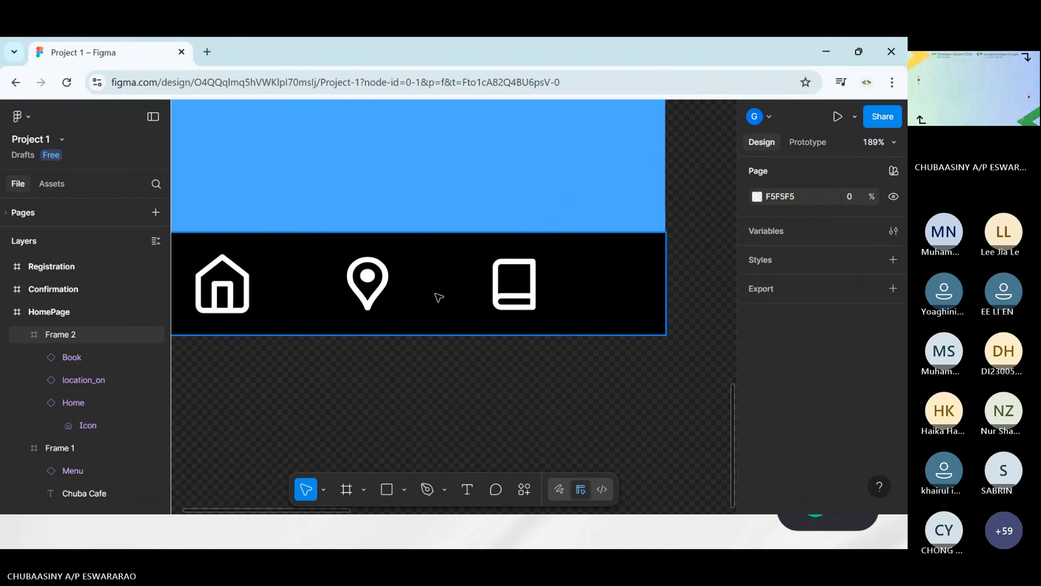
# Nudge the Book icon slightly left within the footer
pyautogui.click(509, 292)
pyautogui.doubleClick(508, 297)
pyautogui.click(547, 383)
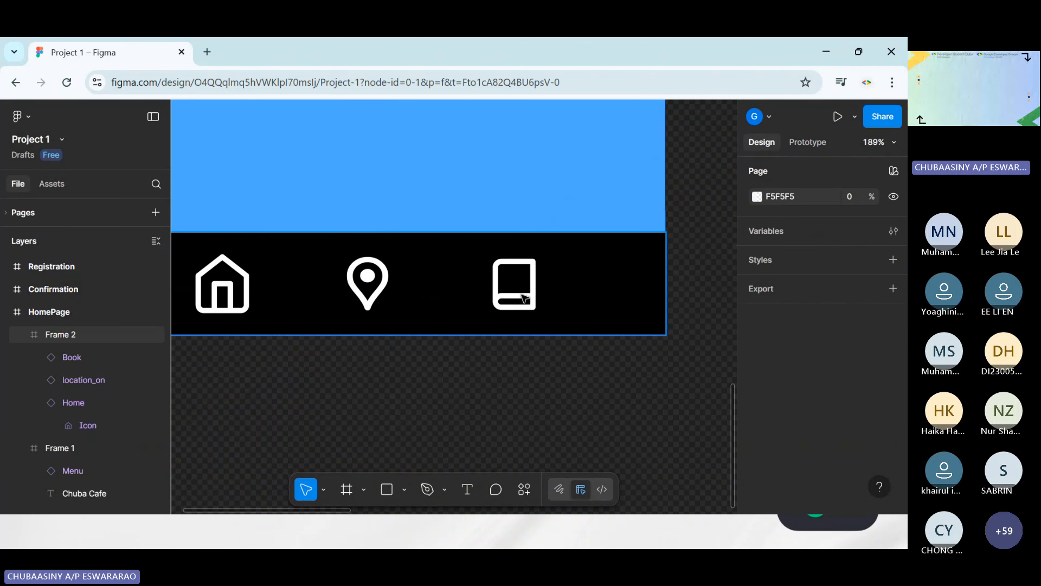
pyautogui.doubleClick(525, 299)
pyautogui.moveTo(525, 299); pyautogui.dragTo(519, 298)
pyautogui.click(548, 370)
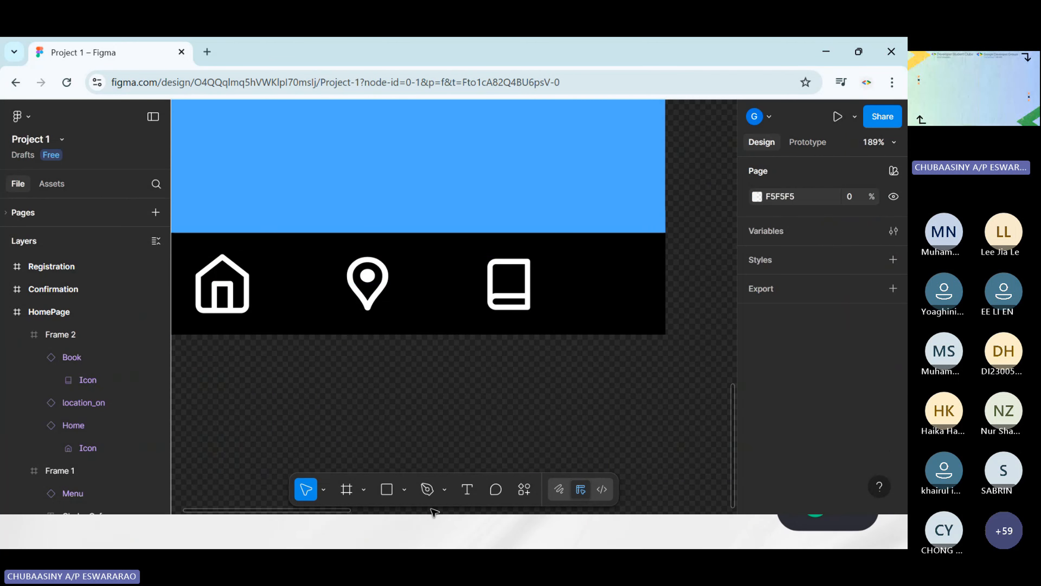
# Search the assets for user and place the Simple Design System's User icon right of the Book icon, at about X 330, Y 14
pyautogui.click(524, 489)
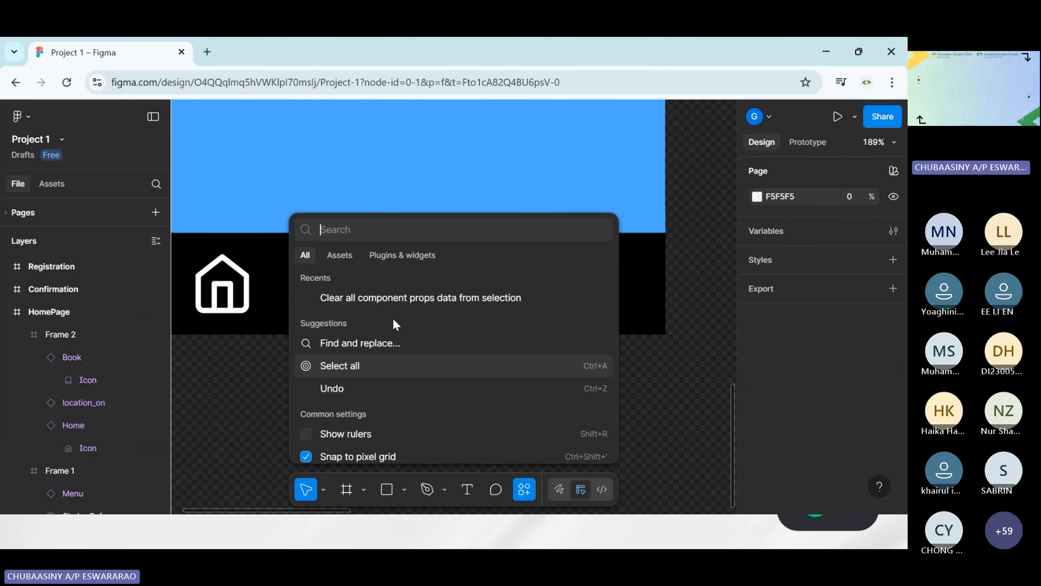
pyautogui.write('ue')
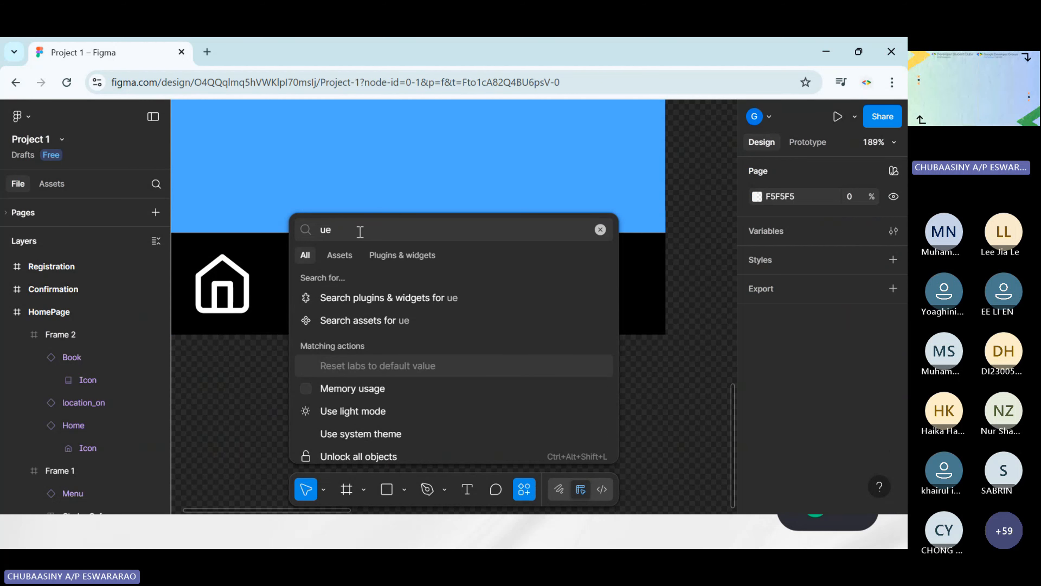
pyautogui.press('BackSpace')
pyautogui.write('sre')
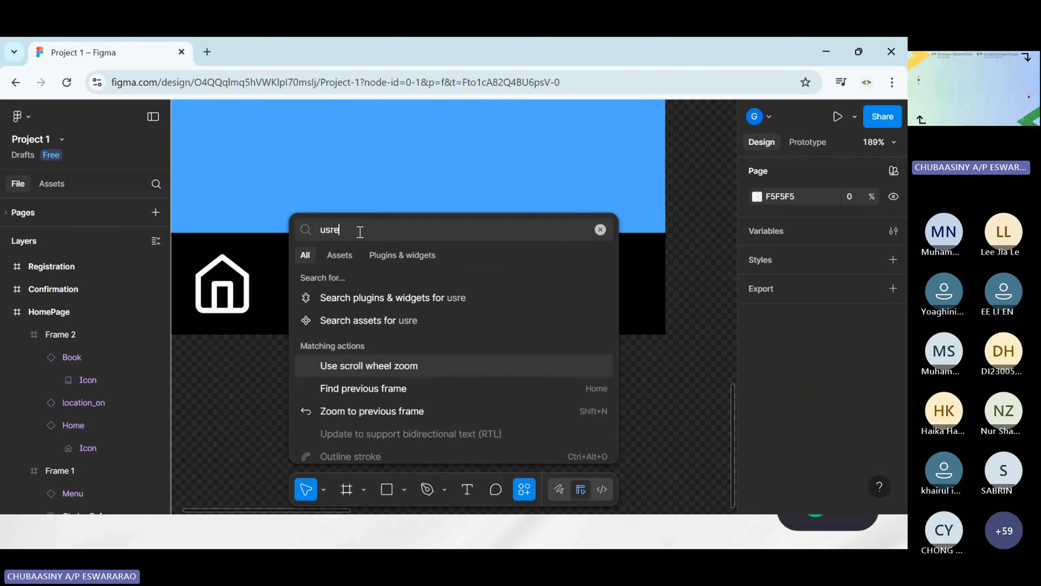
pyautogui.press('BackSpace')
pyautogui.press('BackSpace')
pyautogui.write('er')
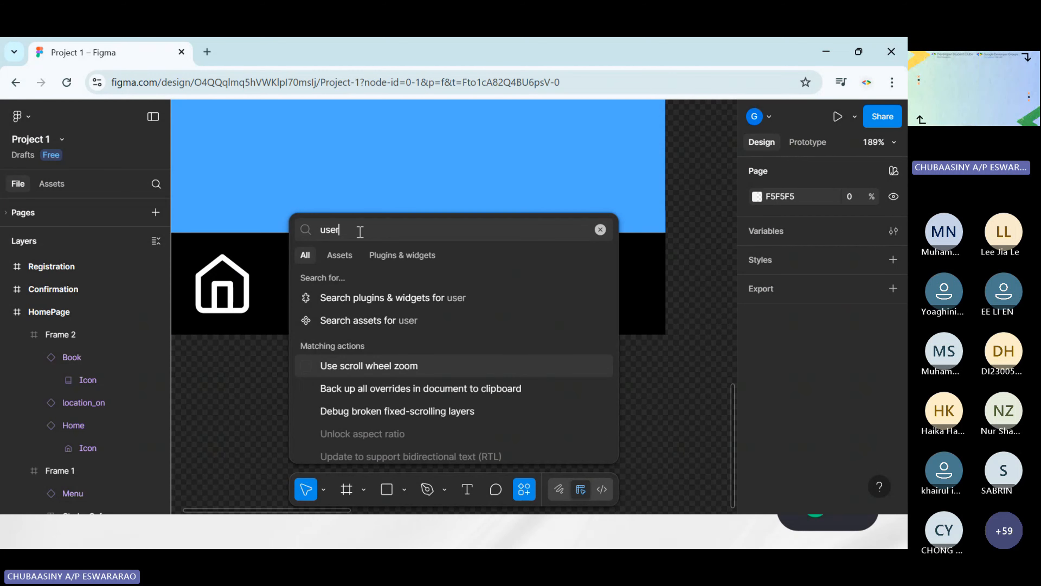
pyautogui.click(349, 321)
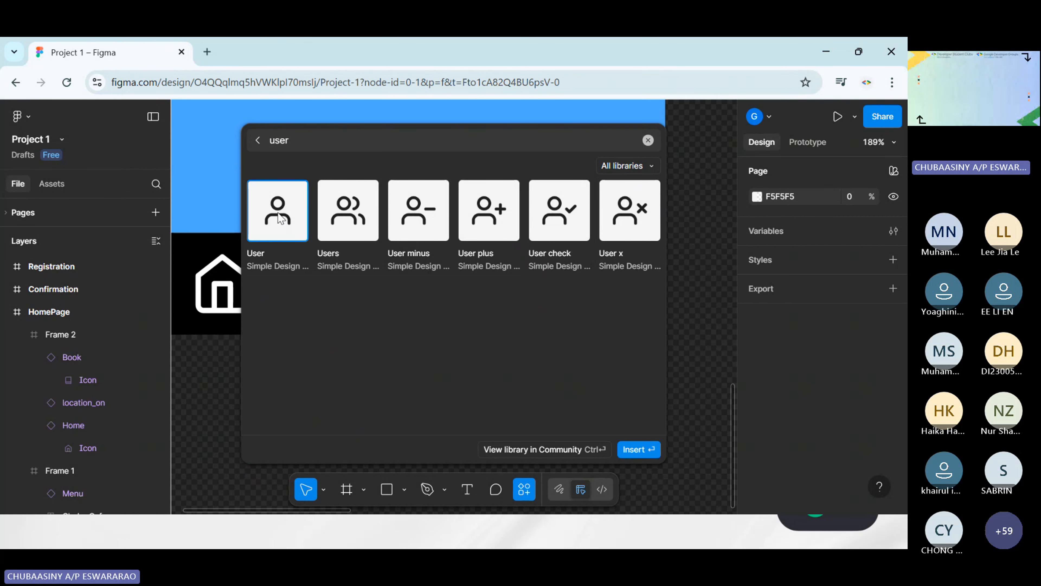
pyautogui.click(257, 140)
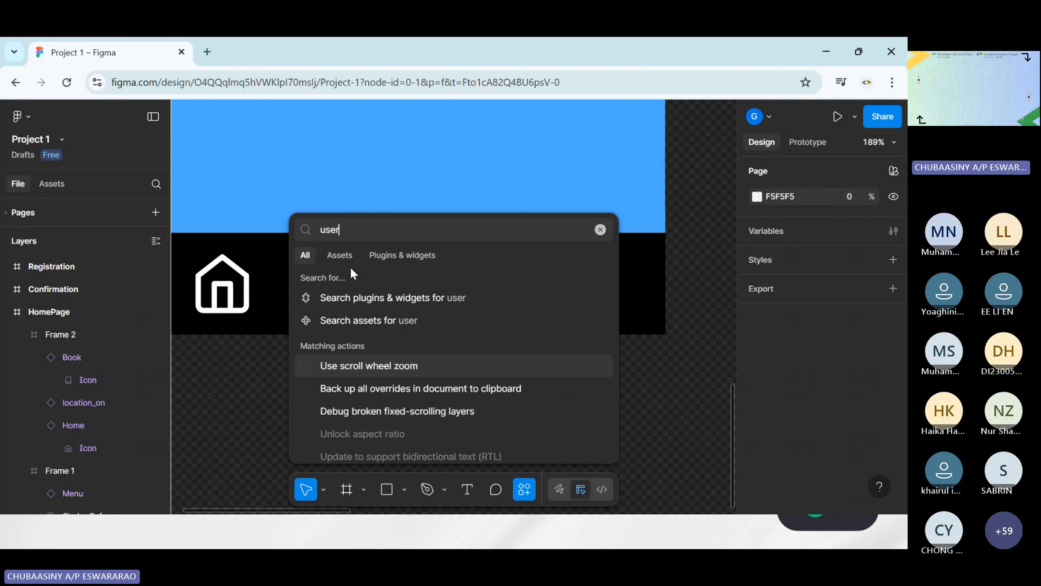
pyautogui.click(363, 320)
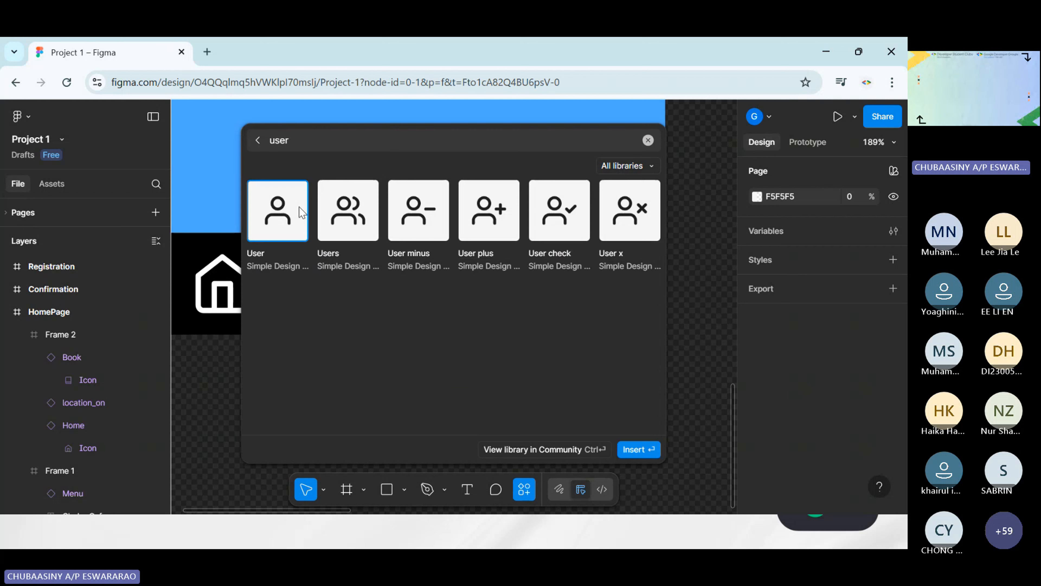
pyautogui.click(289, 230)
pyautogui.moveTo(447, 320); pyautogui.dragTo(607, 299)
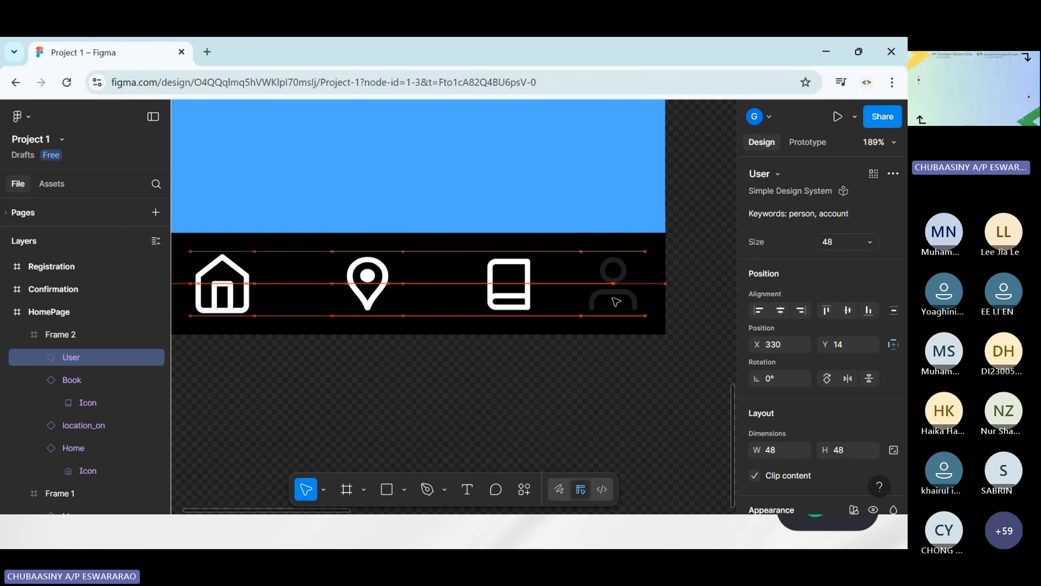
# Recolor the User icon with the White style from the iOS 18 and iPadOS 18 library
pyautogui.scroll(-6, 827, 415)
pyautogui.click(761, 328)
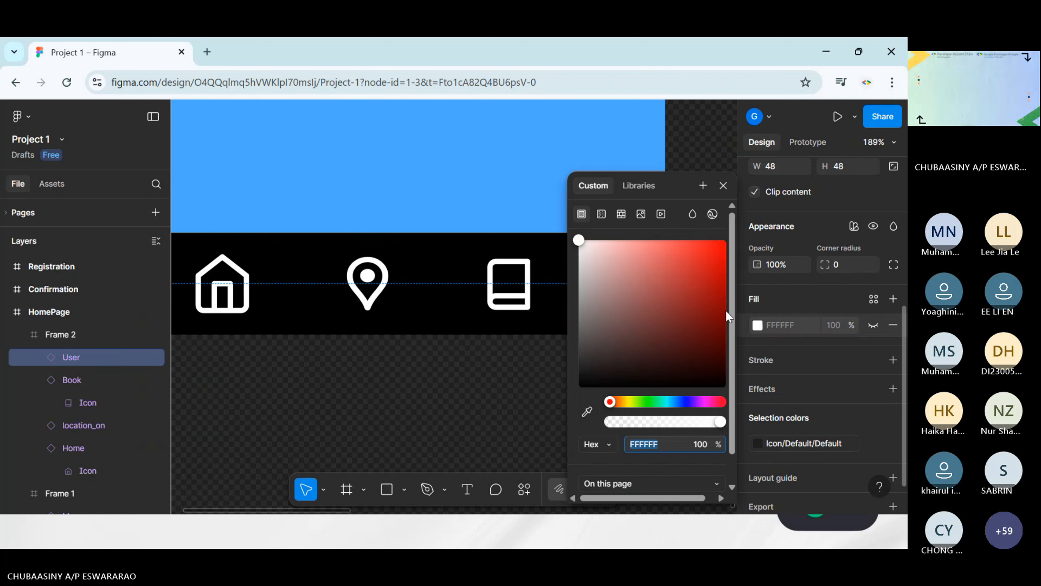
pyautogui.click(806, 378)
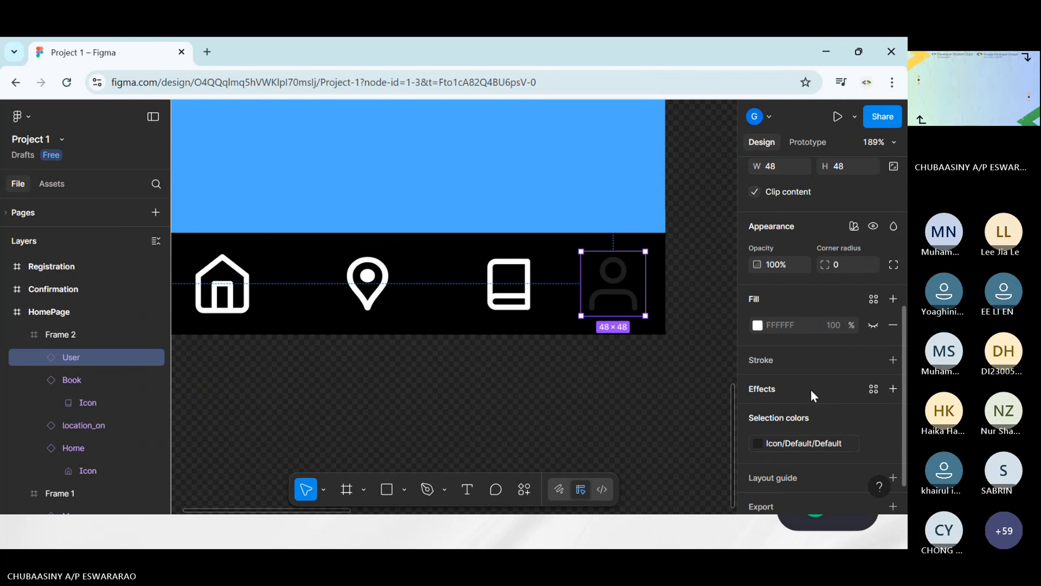
pyautogui.click(762, 442)
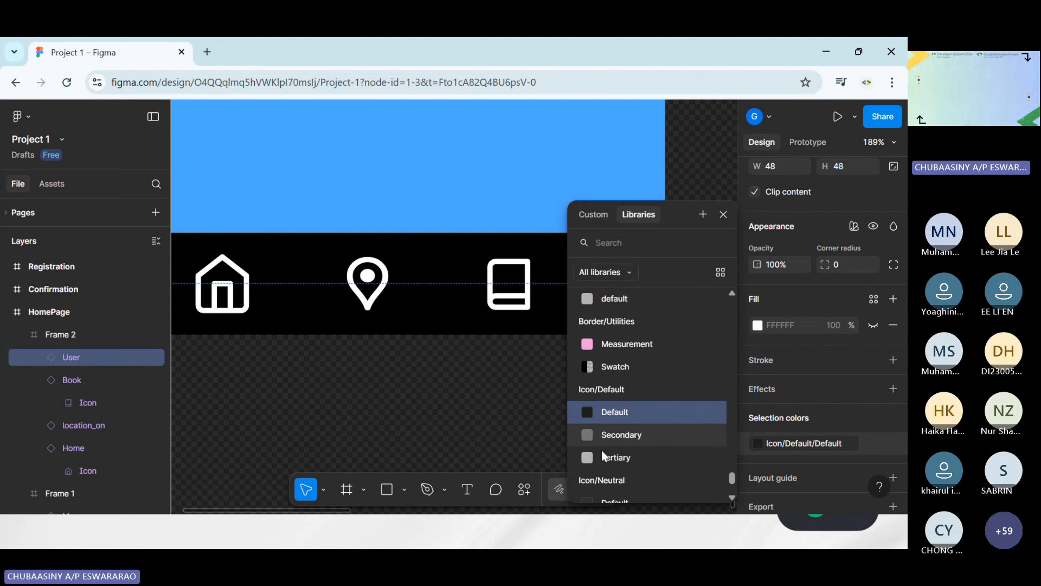
pyautogui.click(598, 242)
pyautogui.write('ys/White')
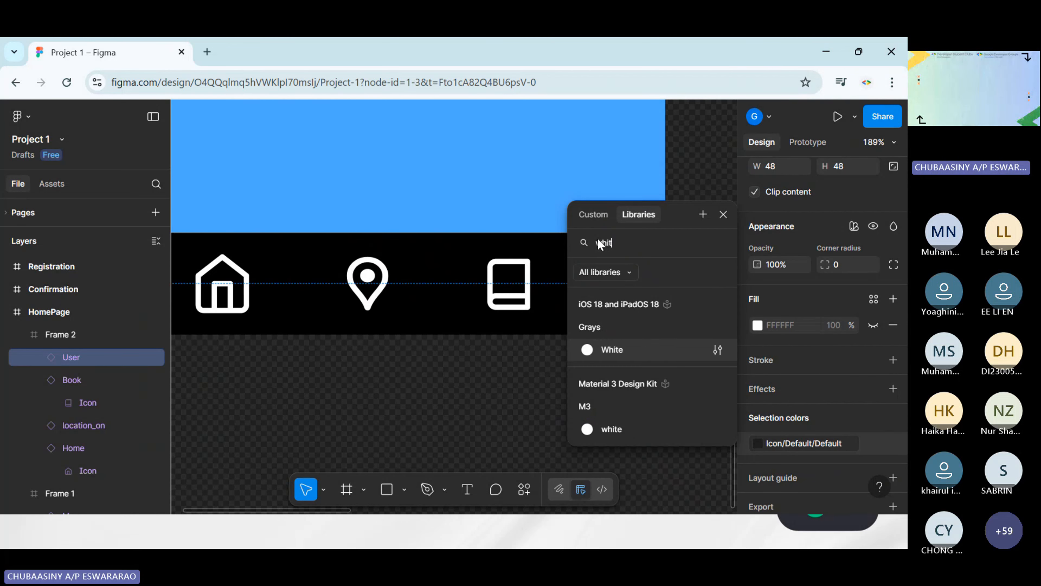
pyautogui.click(598, 346)
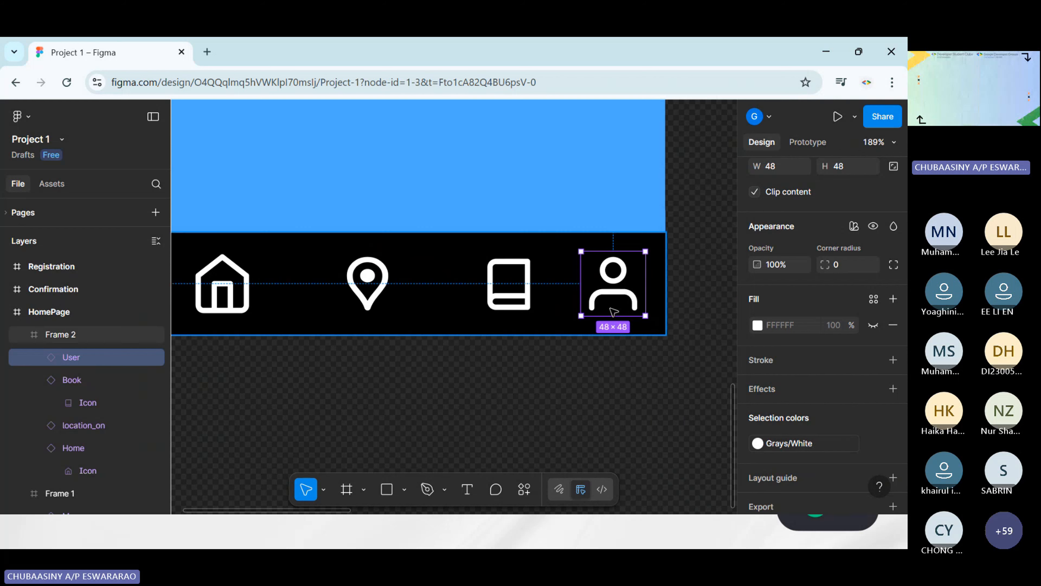
# Move the User icon slightly left in the footer, to about X 323, Y 14
pyautogui.moveTo(613, 283); pyautogui.dragTo(604, 283)
pyautogui.click(676, 405)
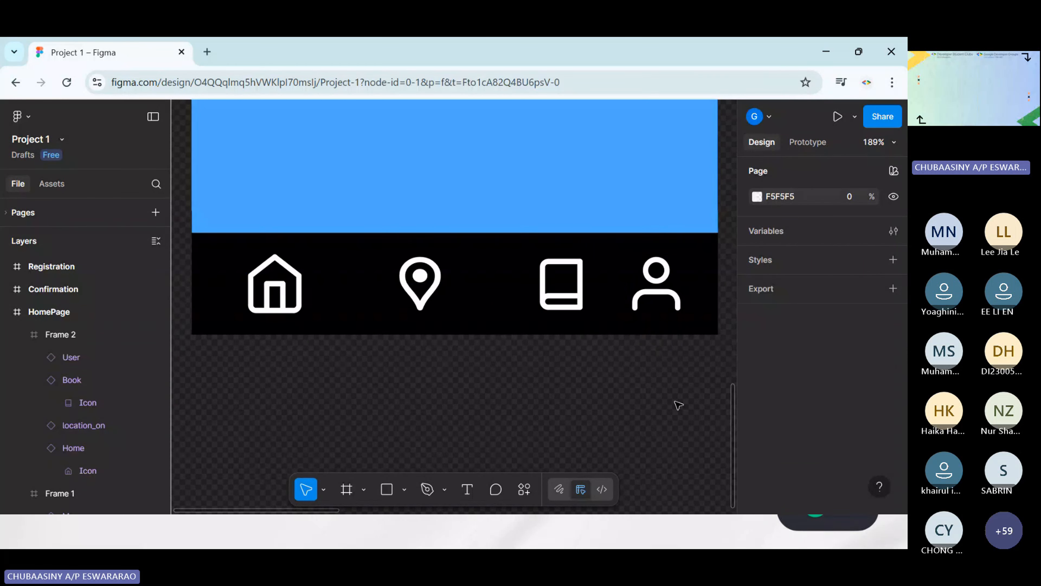
pyautogui.scroll(-3, 589, 411)
pyautogui.scroll(-1, 588, 411)
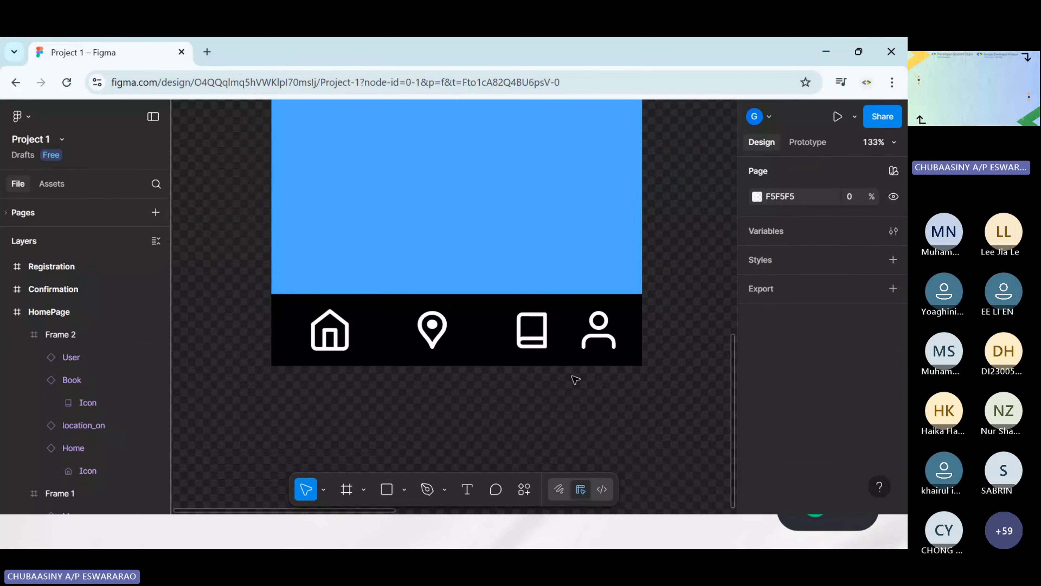
pyautogui.click(307, 313)
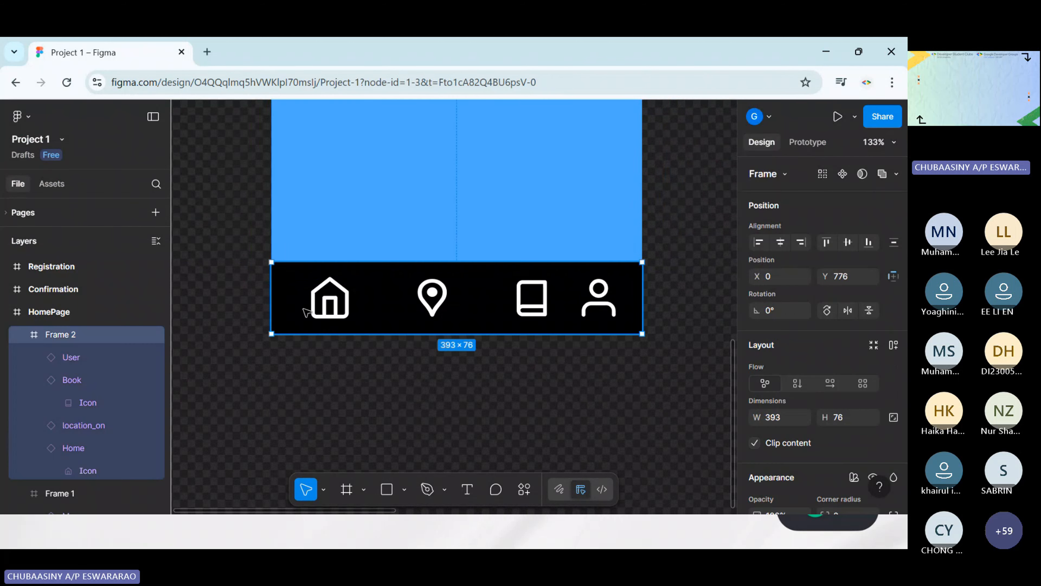
pyautogui.click(357, 387)
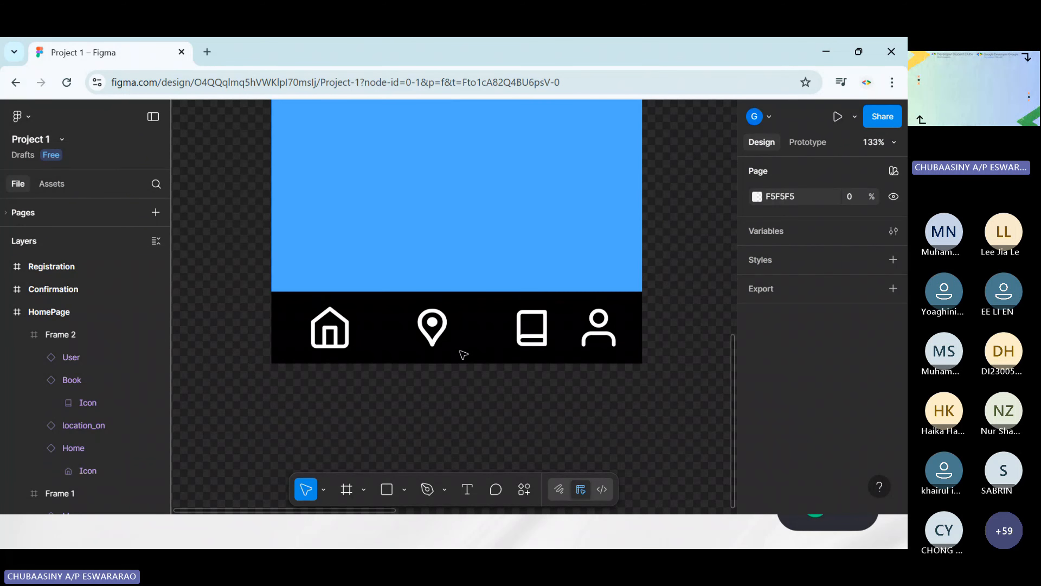
# Collapse the footer frame's layers and rename the header frame containing the Chuba Cafe title as AppBar
pyautogui.scroll(5, 463, 353)
pyautogui.scroll(4, 488, 363)
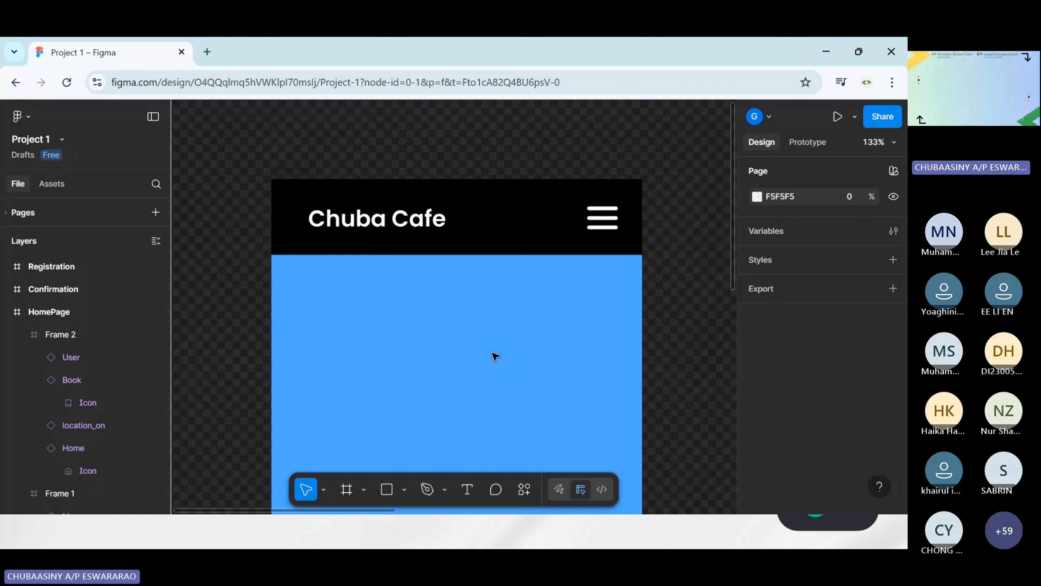
pyautogui.scroll(-3, 496, 356)
pyautogui.click(380, 265)
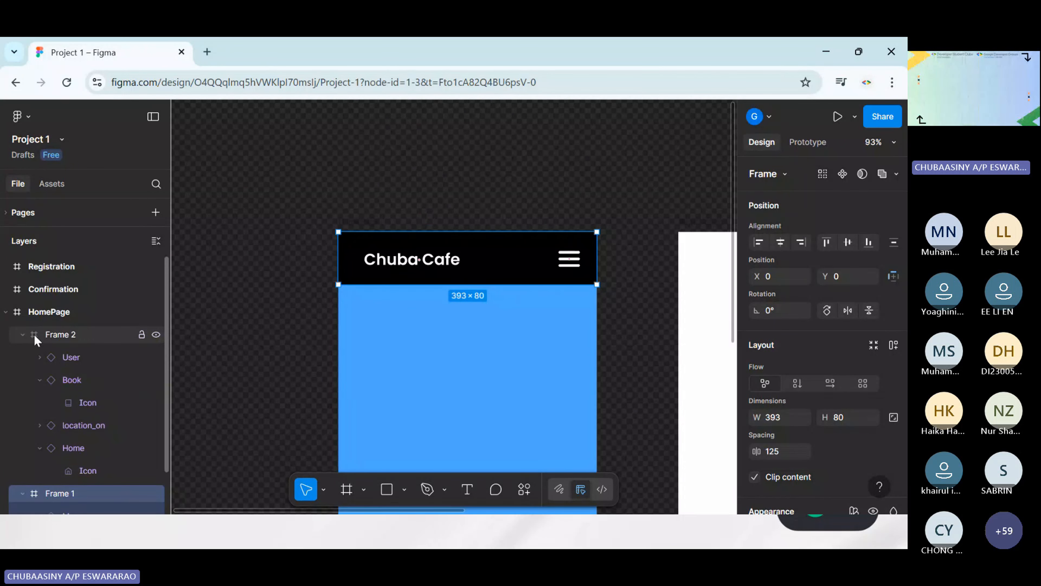
pyautogui.click(22, 334)
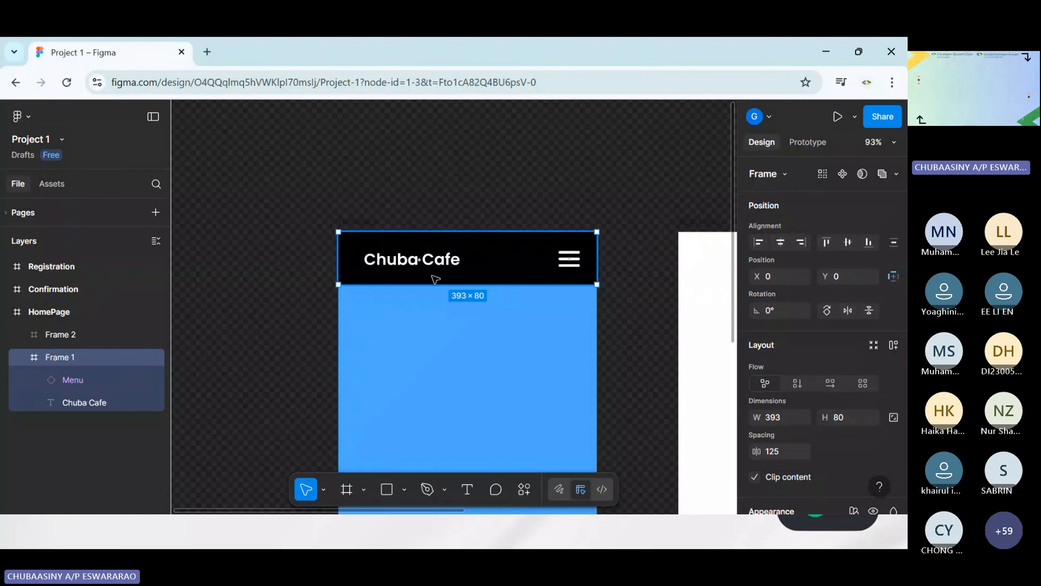
pyautogui.doubleClick(72, 356)
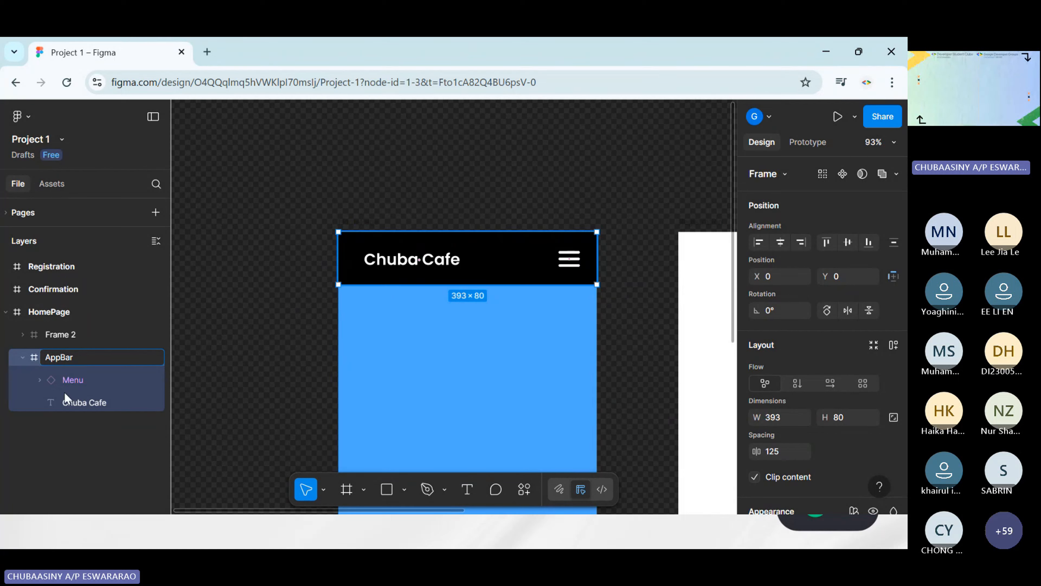
pyautogui.click(101, 495)
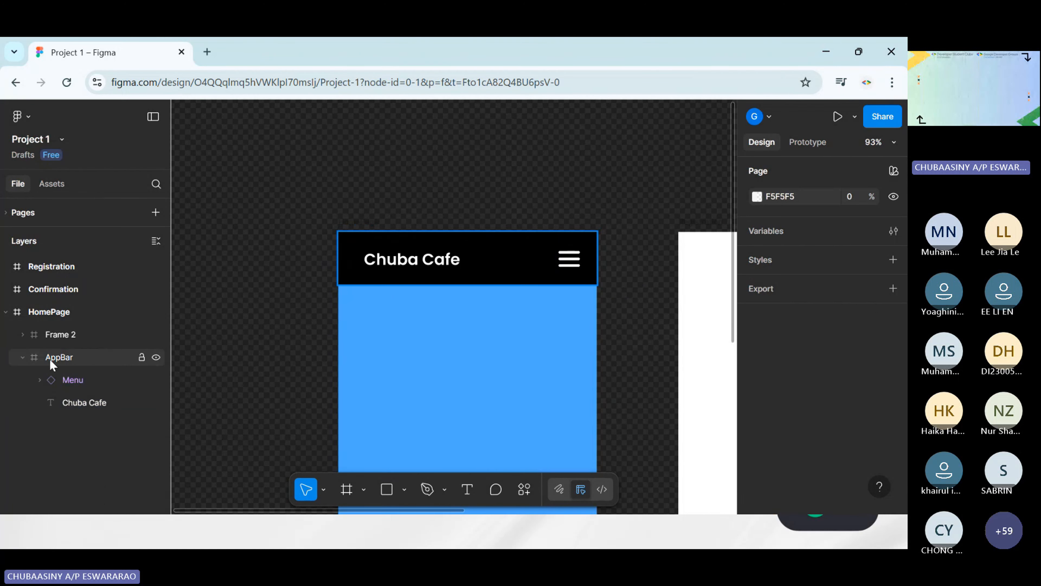
# Rename the HomePage's footer frame as BottomBar
pyautogui.scroll(-10, 404, 321)
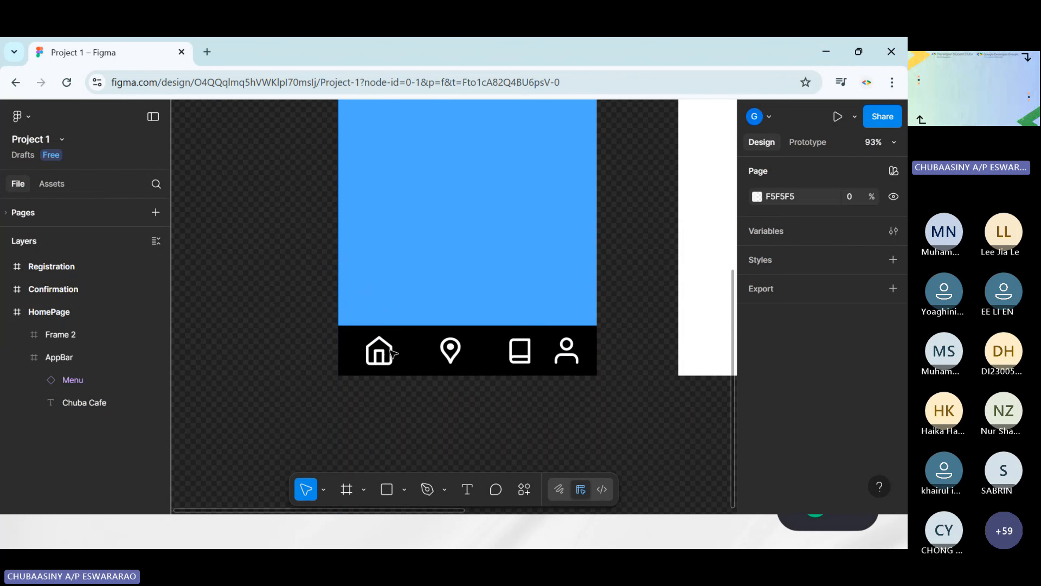
pyautogui.click(164, 340)
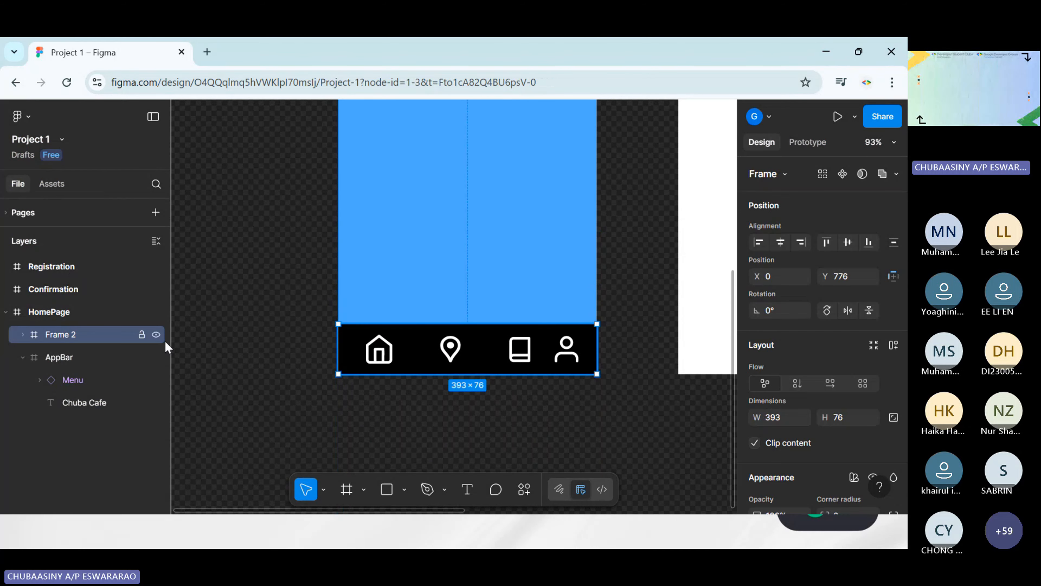
pyautogui.doubleClick(64, 333)
pyautogui.write('BottomBar')
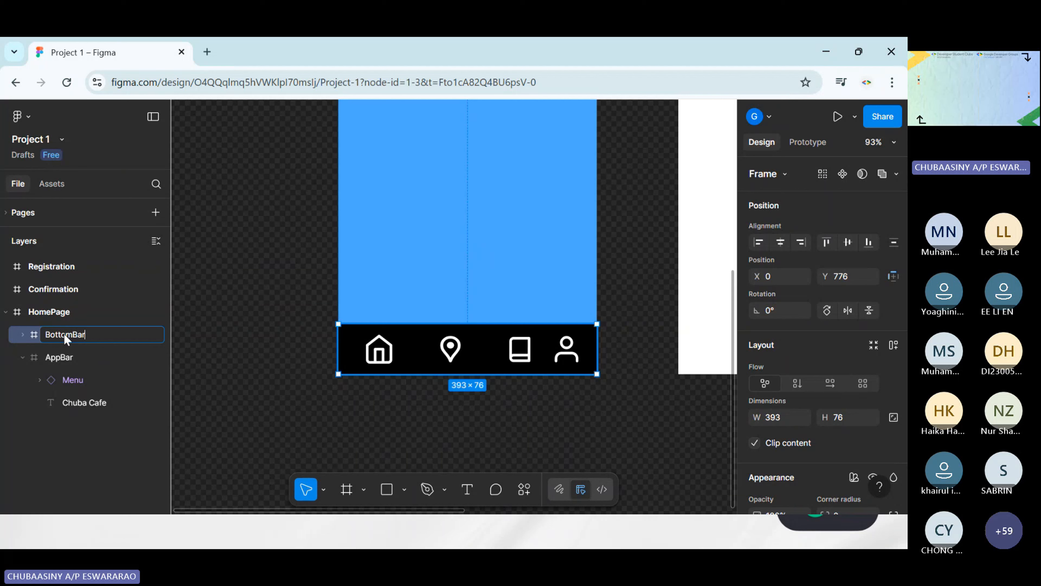
pyautogui.press('Return')
pyautogui.click(109, 455)
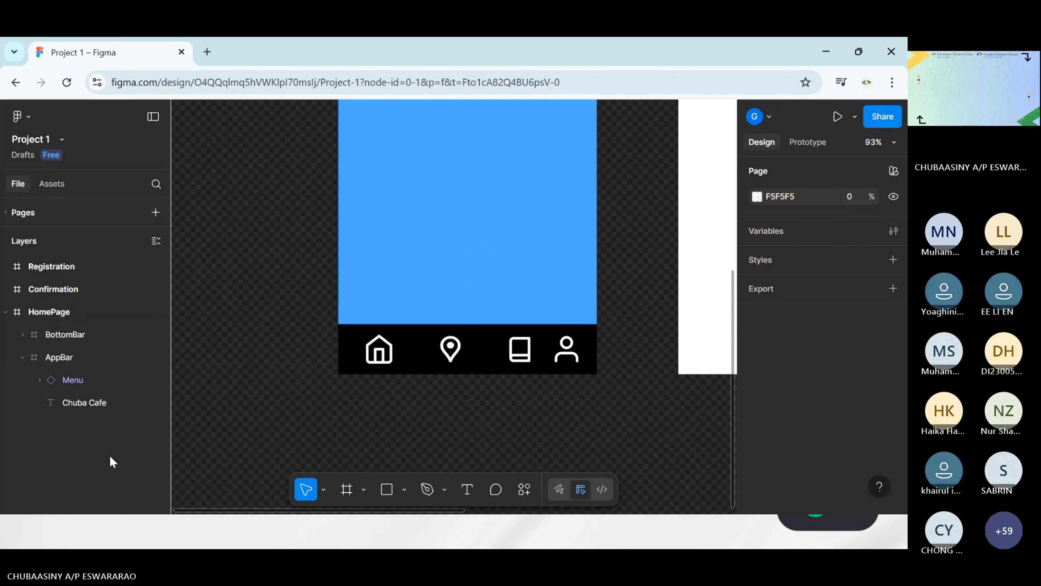
# Tidy up the spacing of the BottomBar's User, Book, location_on and Home icons and shift them together left to about X 14
pyautogui.click(22, 357)
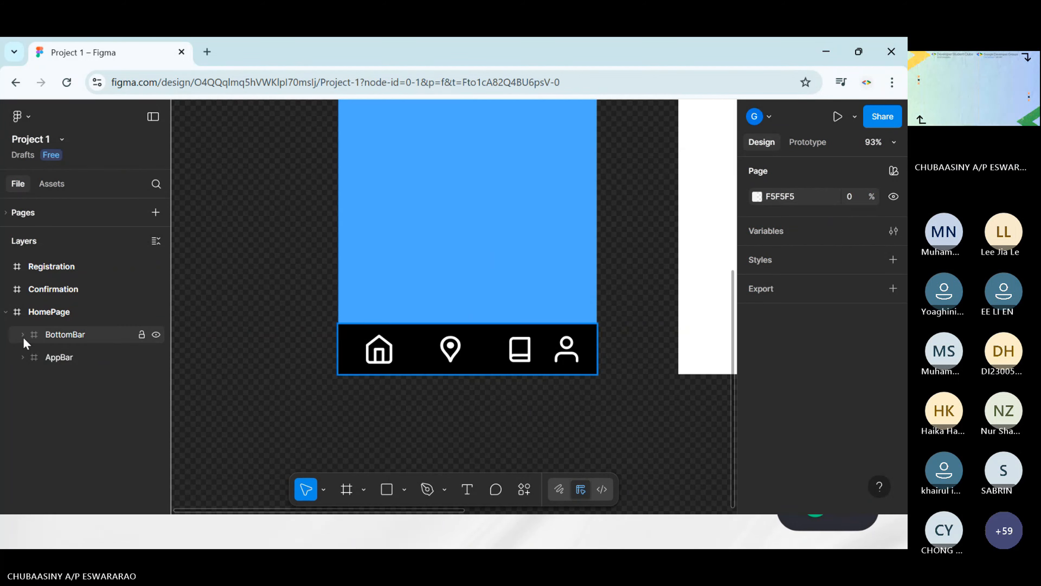
pyautogui.click(22, 334)
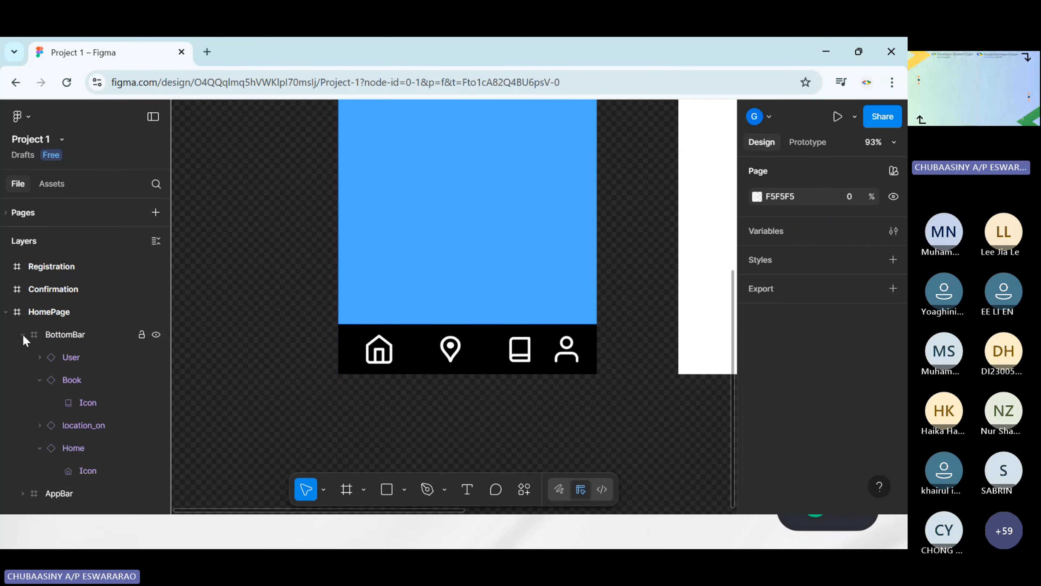
pyautogui.click(72, 358)
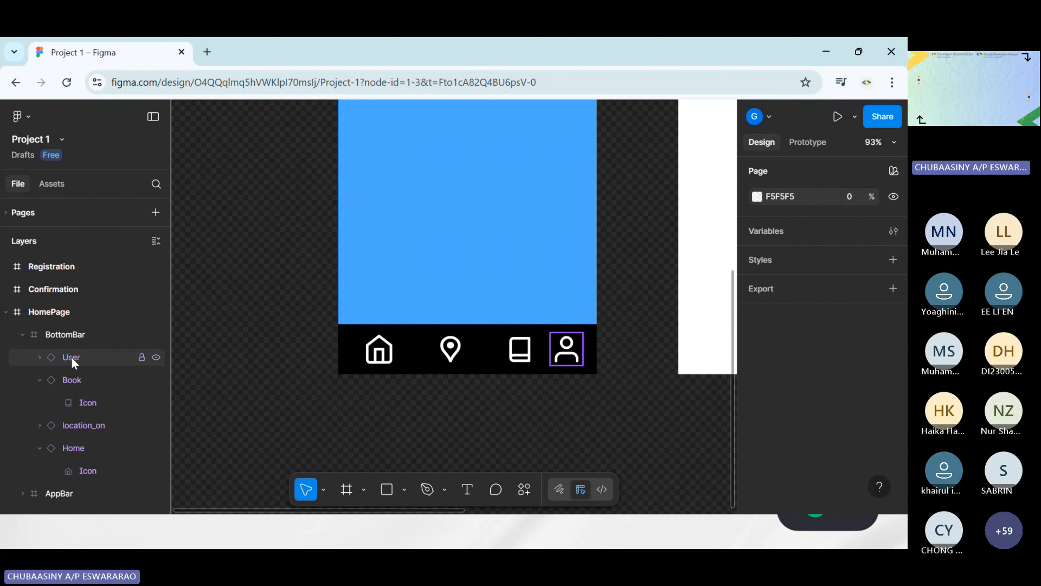
pyautogui.keyDown('shift'); pyautogui.click(80, 381); pyautogui.keyUp('shift')
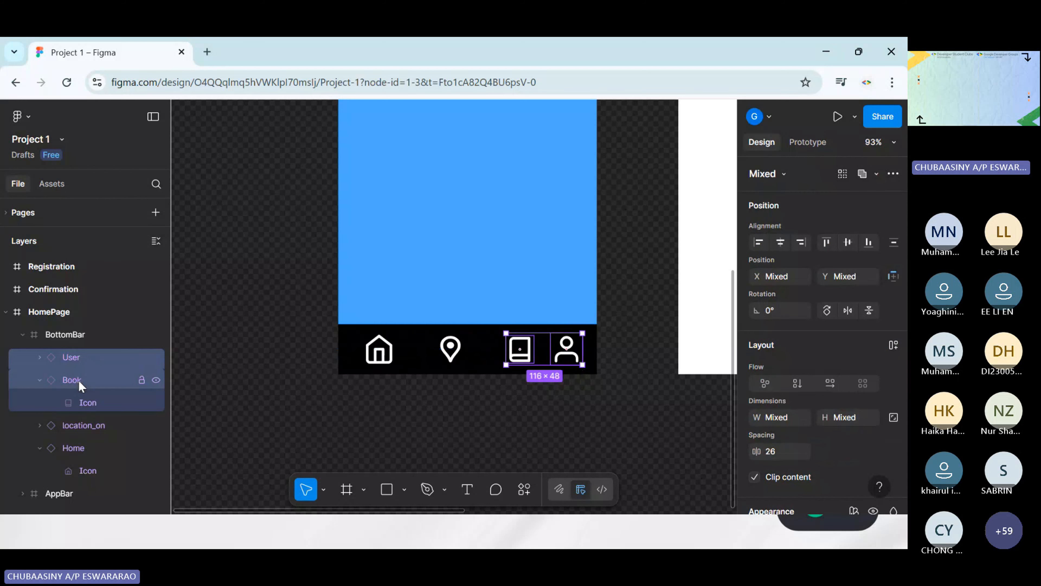
pyautogui.keyDown('shift'); pyautogui.click(84, 426); pyautogui.keyUp('shift')
pyautogui.keyDown('shift'); pyautogui.click(84, 448); pyautogui.keyUp('shift')
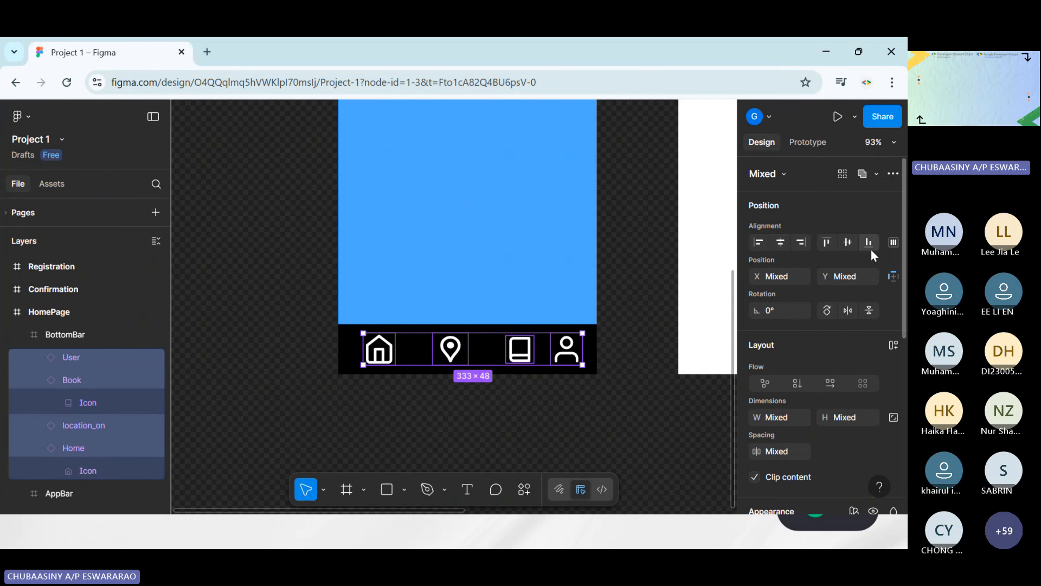
pyautogui.click(894, 243)
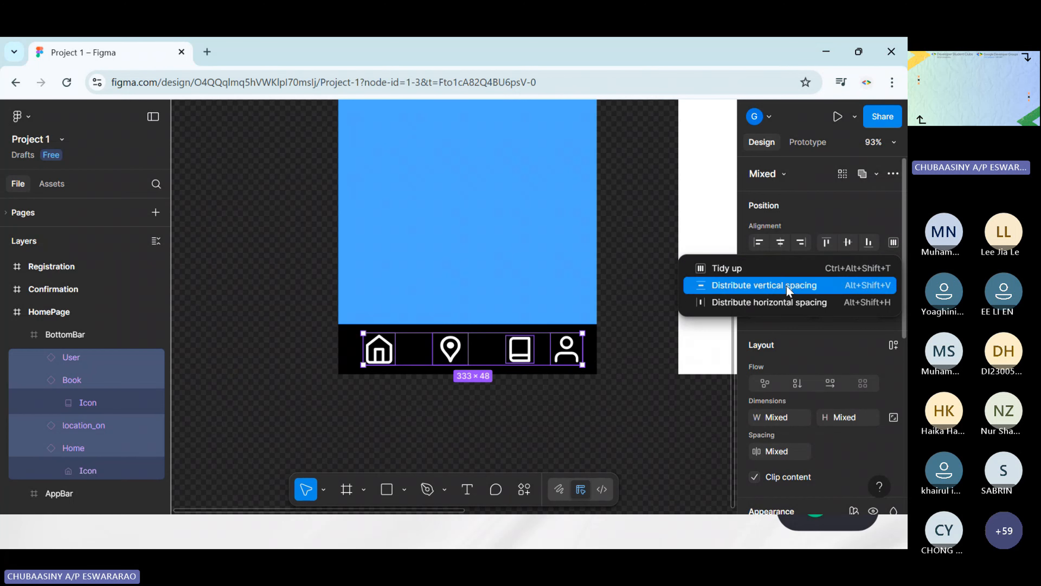
pyautogui.click(752, 268)
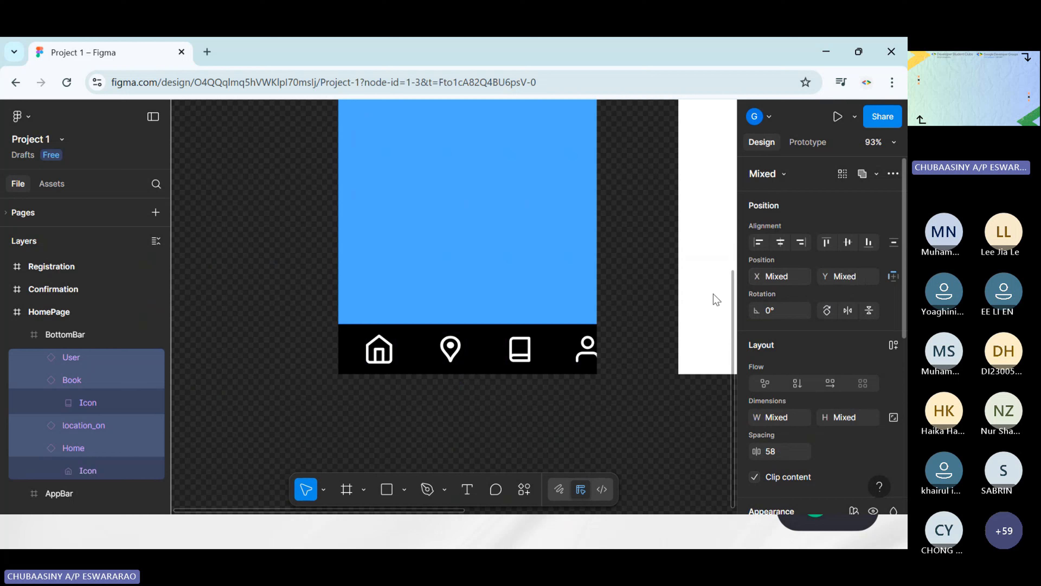
pyautogui.moveTo(565, 354); pyautogui.dragTo(552, 355)
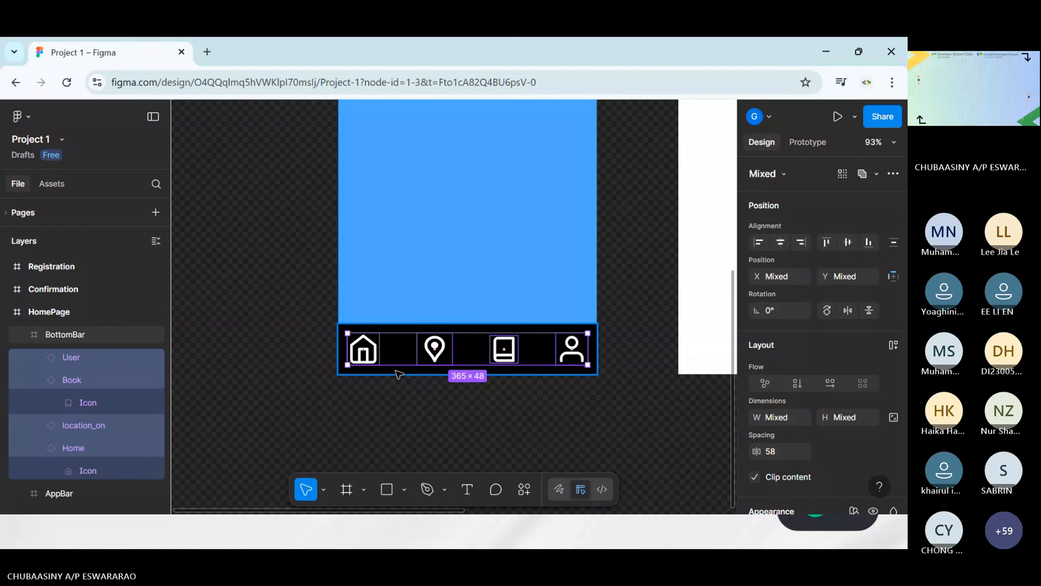
# Reposition the BottomBar icons individually, moving Home right and location_on, Book and User left, with User at about X 314, Y 14
pyautogui.click(398, 375)
pyautogui.click(366, 350)
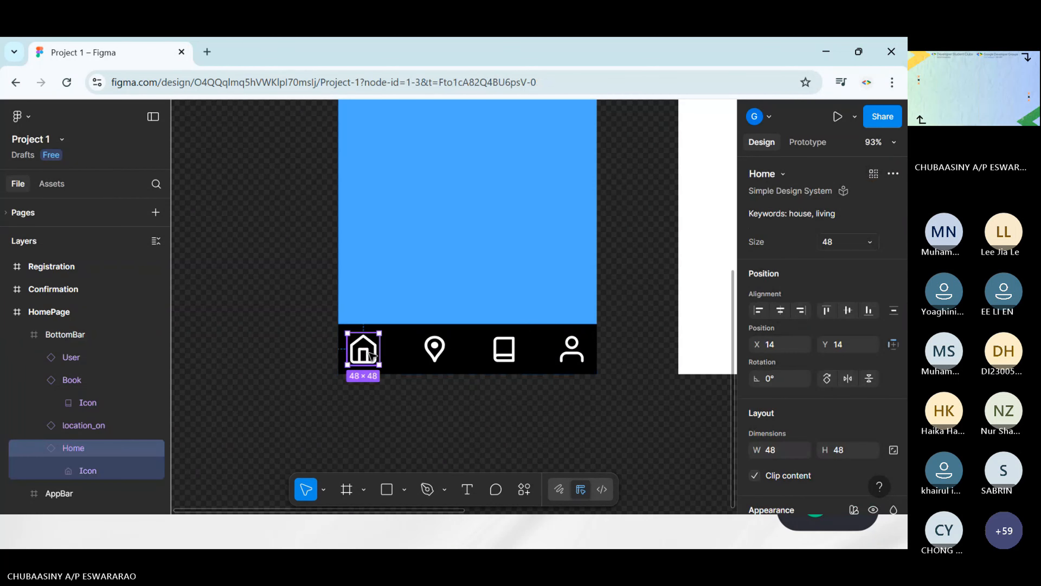
pyautogui.moveTo(370, 355); pyautogui.dragTo(431, 357)
pyautogui.click(503, 356)
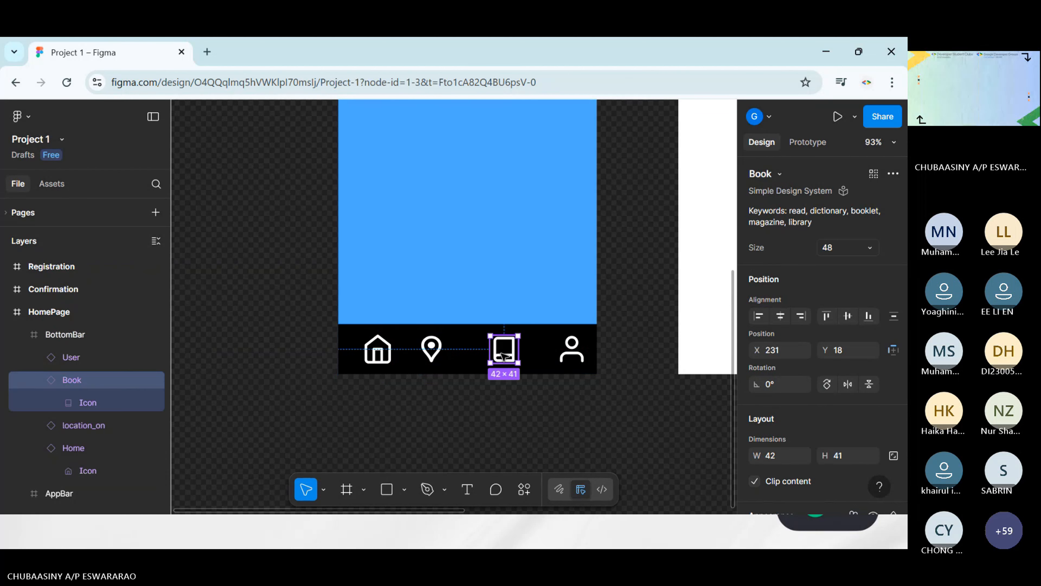
pyautogui.moveTo(501, 354); pyautogui.dragTo(493, 353)
pyautogui.moveTo(578, 354); pyautogui.dragTo(566, 354)
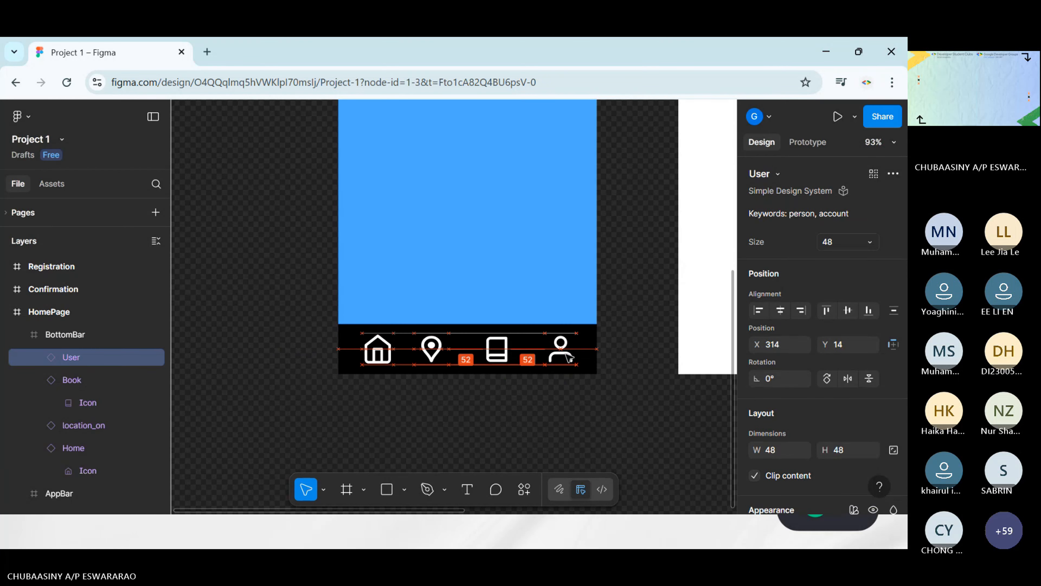
pyautogui.click(435, 449)
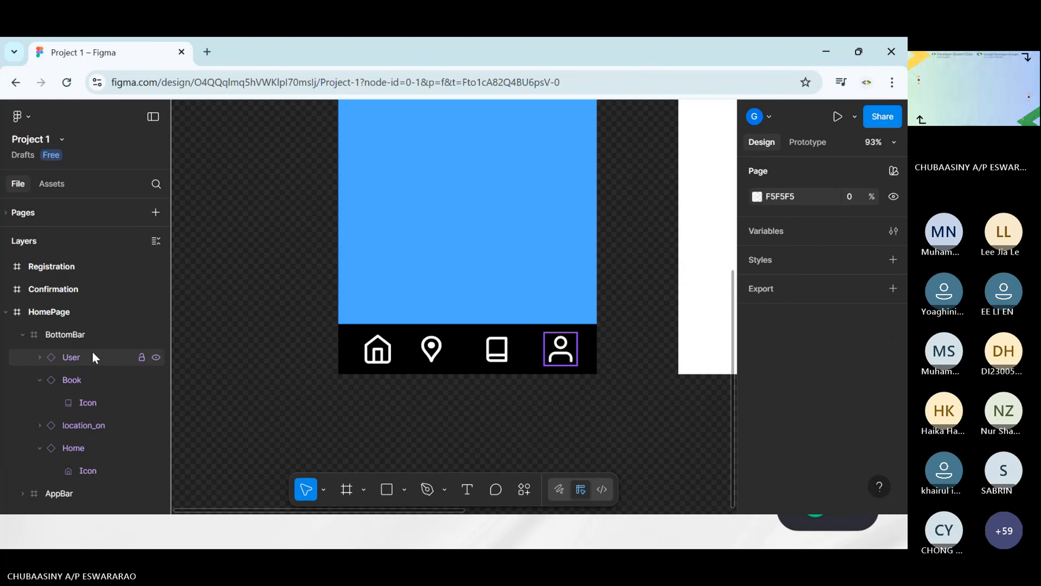
# Distribute the vertical and horizontal spacing of the User, Book, location_on and Home icons in the BottomBar
pyautogui.click(77, 358)
pyautogui.keyDown('shift'); pyautogui.click(84, 381); pyautogui.keyUp('shift')
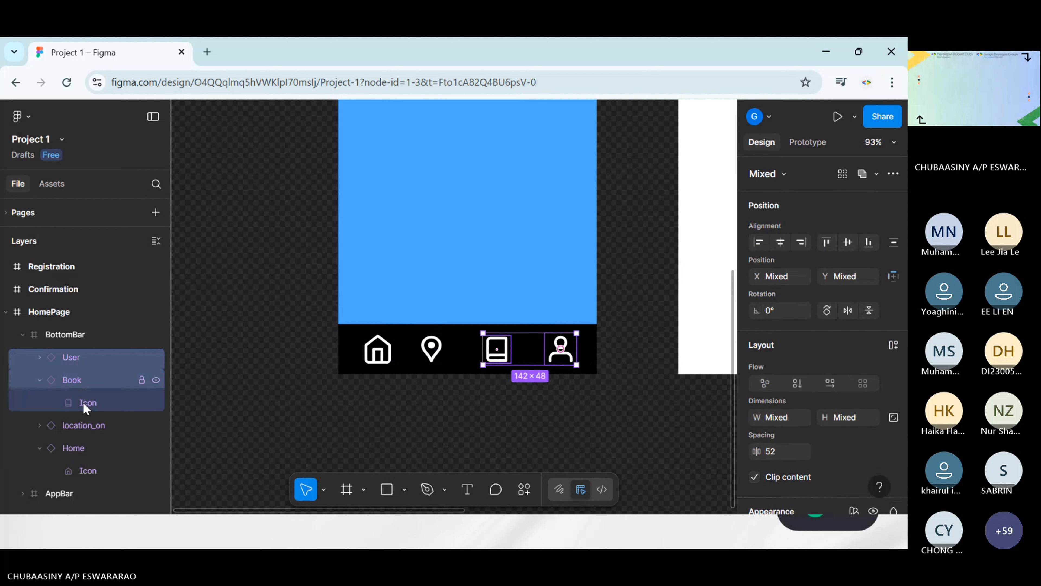
pyautogui.keyDown('shift'); pyautogui.click(83, 425); pyautogui.keyUp('shift')
pyautogui.keyDown('shift'); pyautogui.click(83, 445); pyautogui.keyUp('shift')
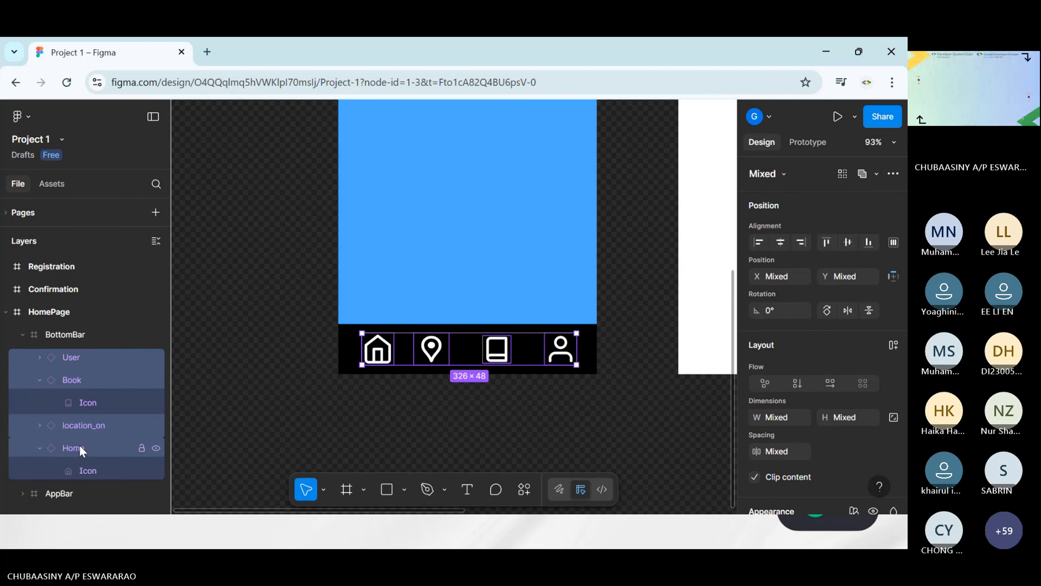
pyautogui.click(893, 242)
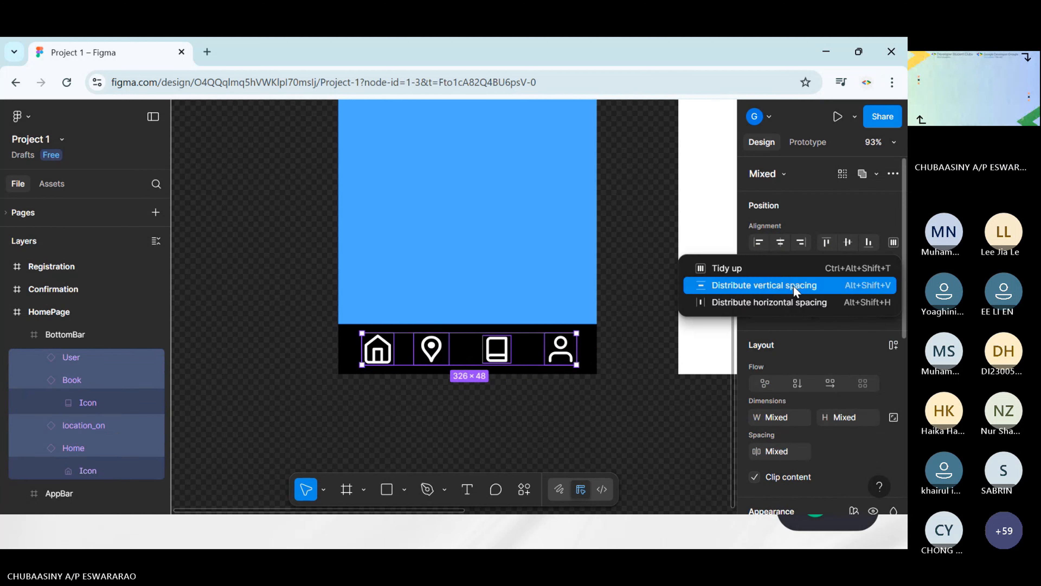
pyautogui.click(758, 292)
pyautogui.click(893, 242)
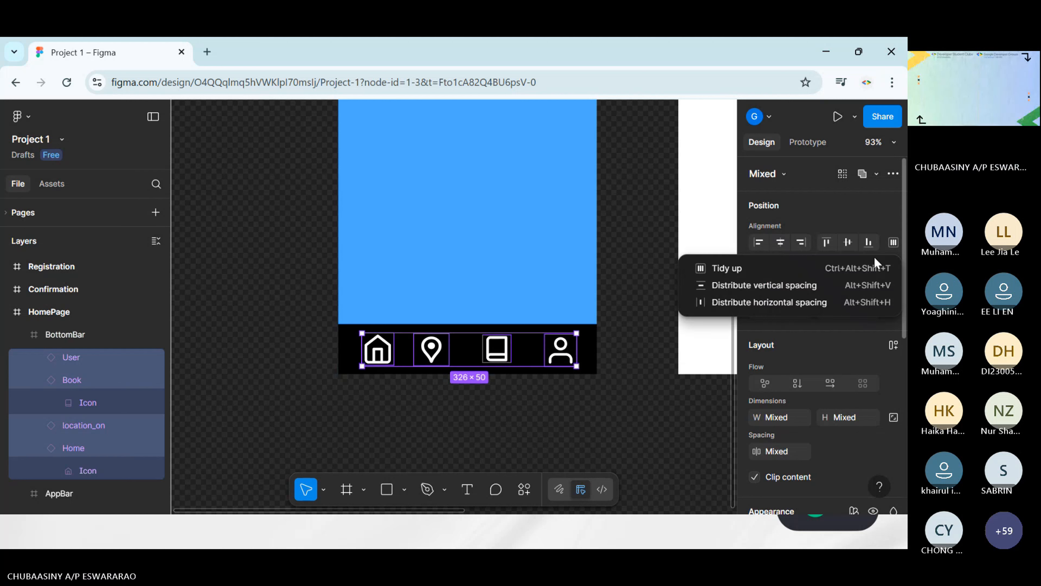
pyautogui.click(765, 302)
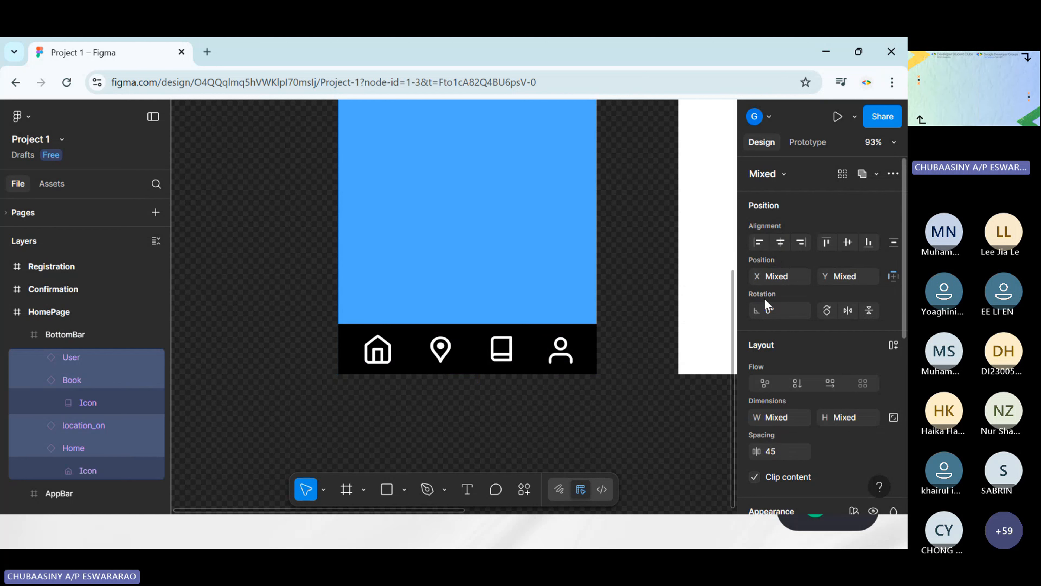
pyautogui.click(645, 299)
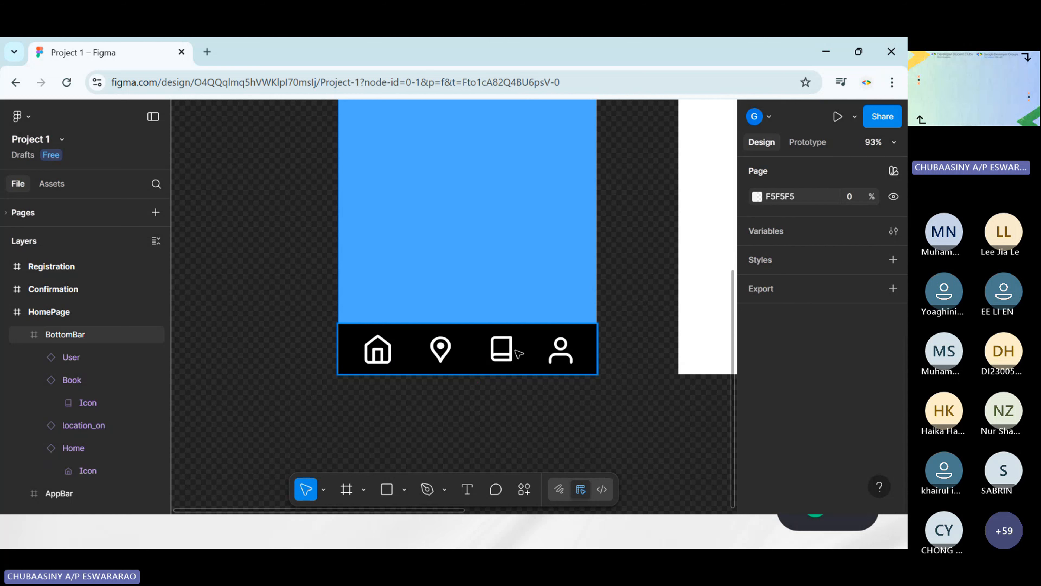
# Review the whole HomePage layout, checking its AppBar and BottomBar beside the empty Registration frame
pyautogui.hscroll(2, 595, 374)
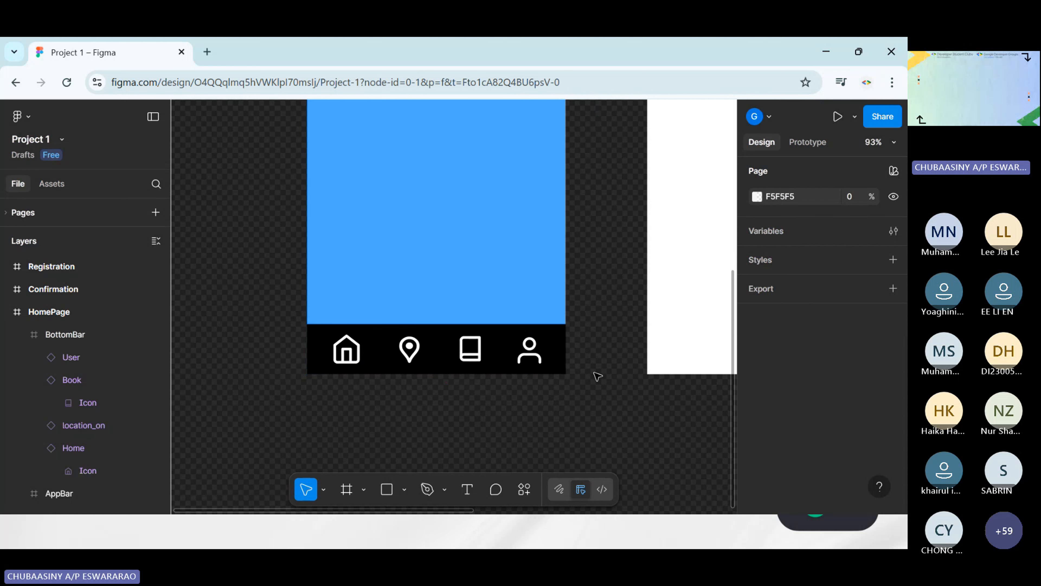
pyautogui.scroll(-3, 598, 376)
pyautogui.scroll(-2, 598, 376)
pyautogui.hscroll(2, 595, 375)
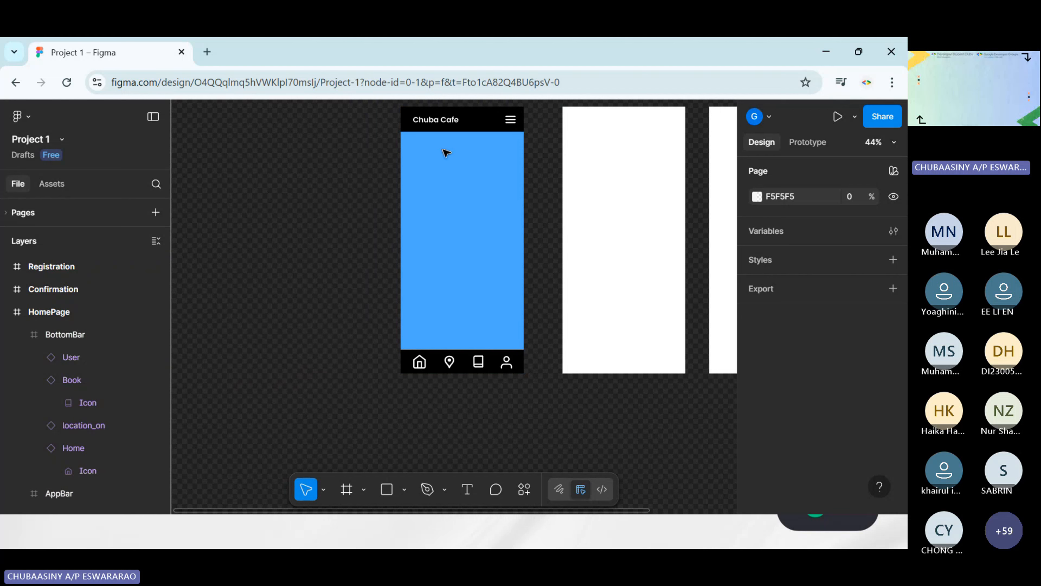
pyautogui.scroll(3, 461, 381)
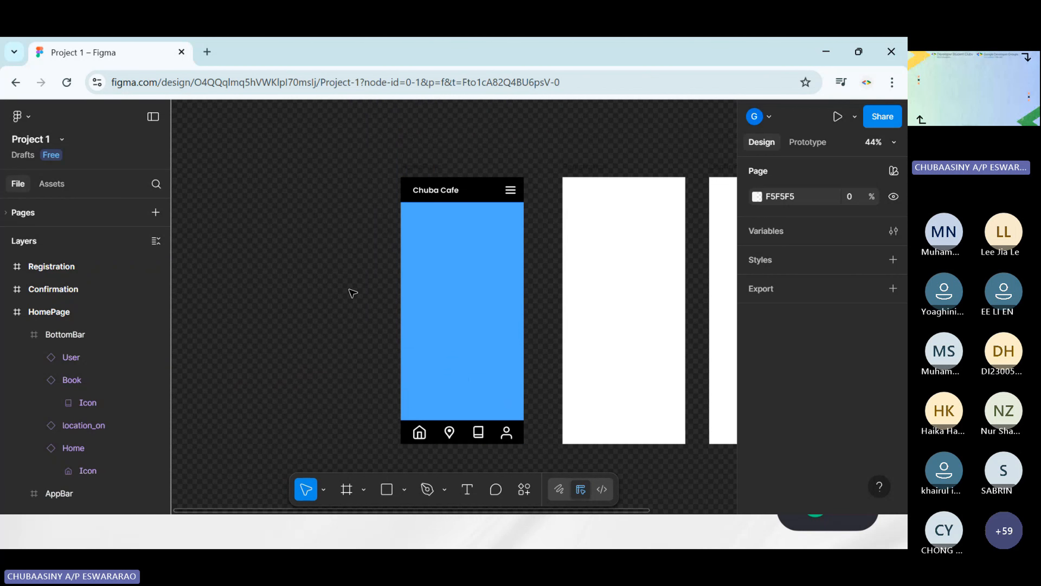
pyautogui.hscroll(2, 386, 269)
pyautogui.scroll(3, 440, 199)
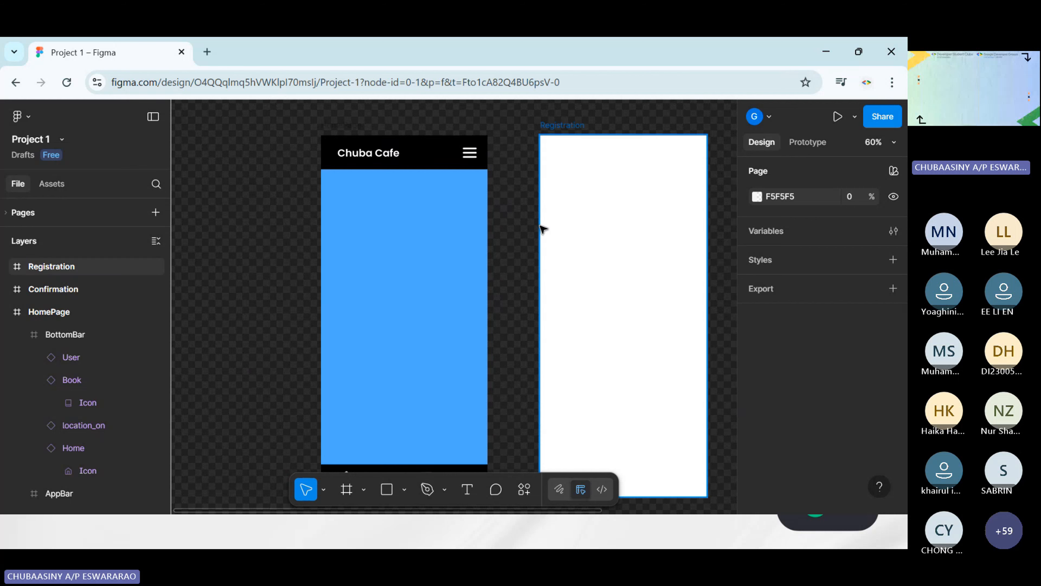
pyautogui.scroll(-2, 521, 275)
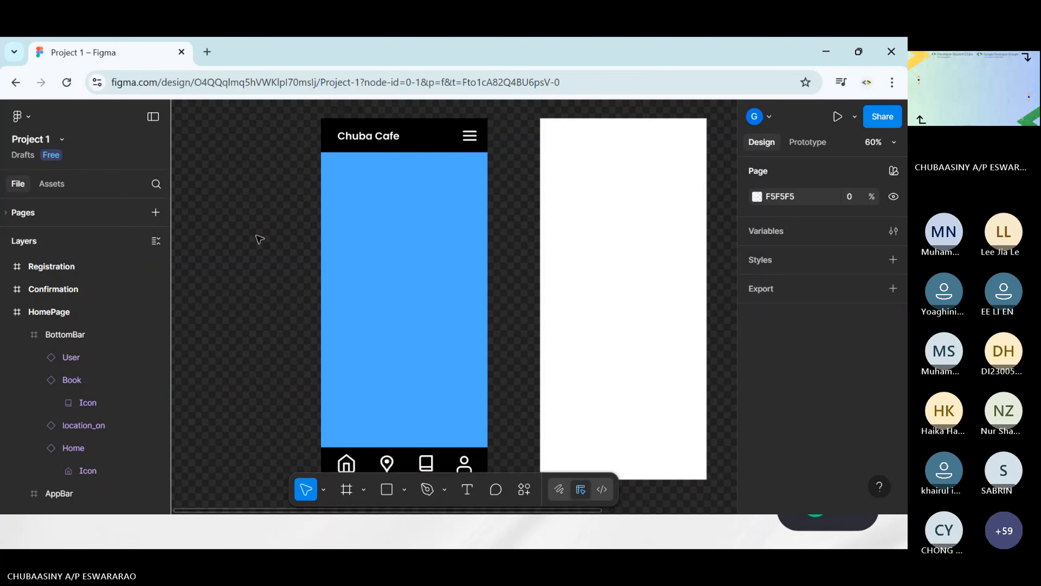
pyautogui.scroll(1, 258, 237)
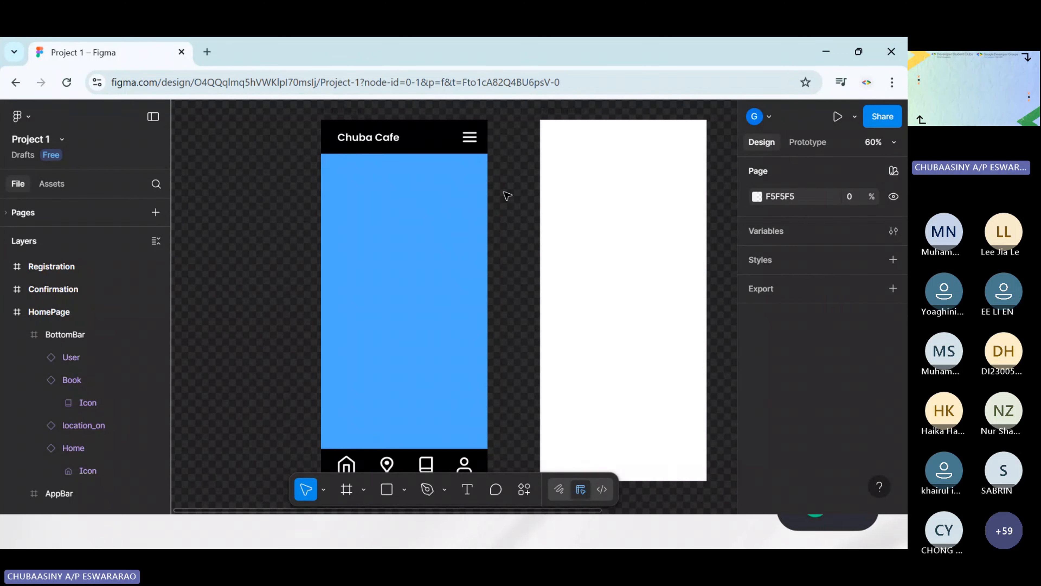
pyautogui.hscroll(1, 507, 196)
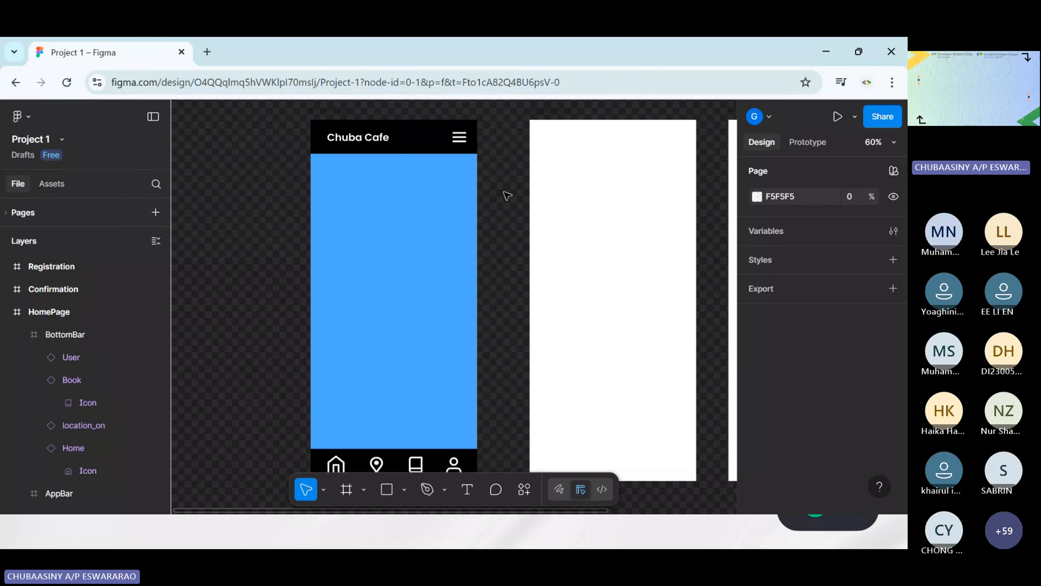
pyautogui.hscroll(1, 507, 196)
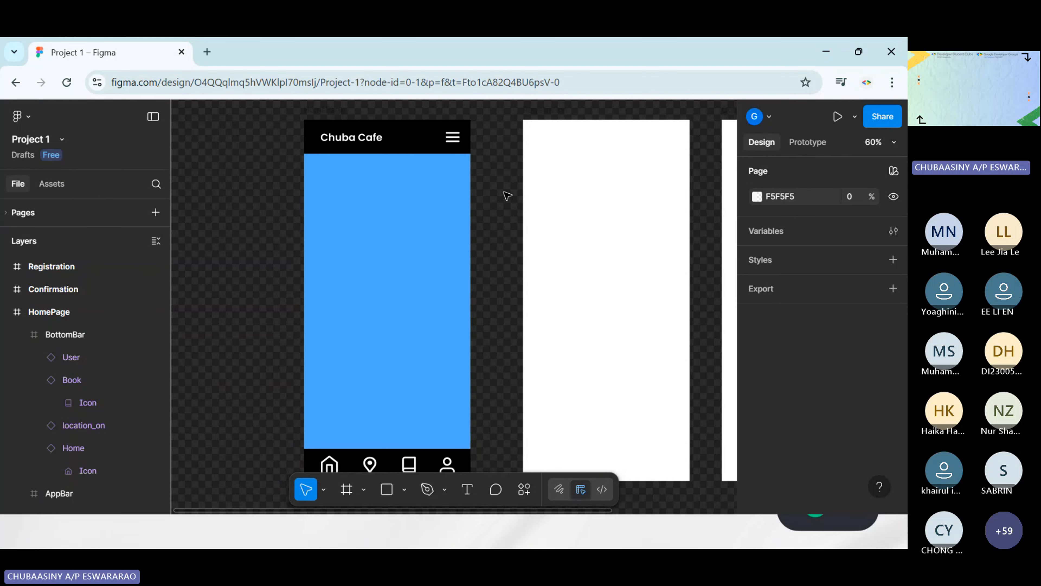
pyautogui.scroll(-3, 508, 196)
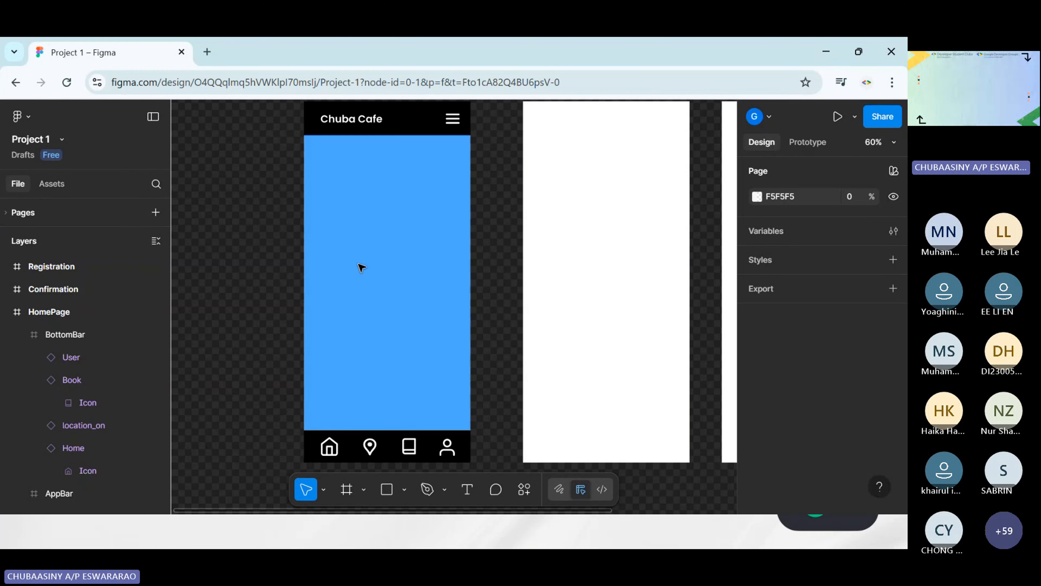
pyautogui.scroll(1, 455, 244)
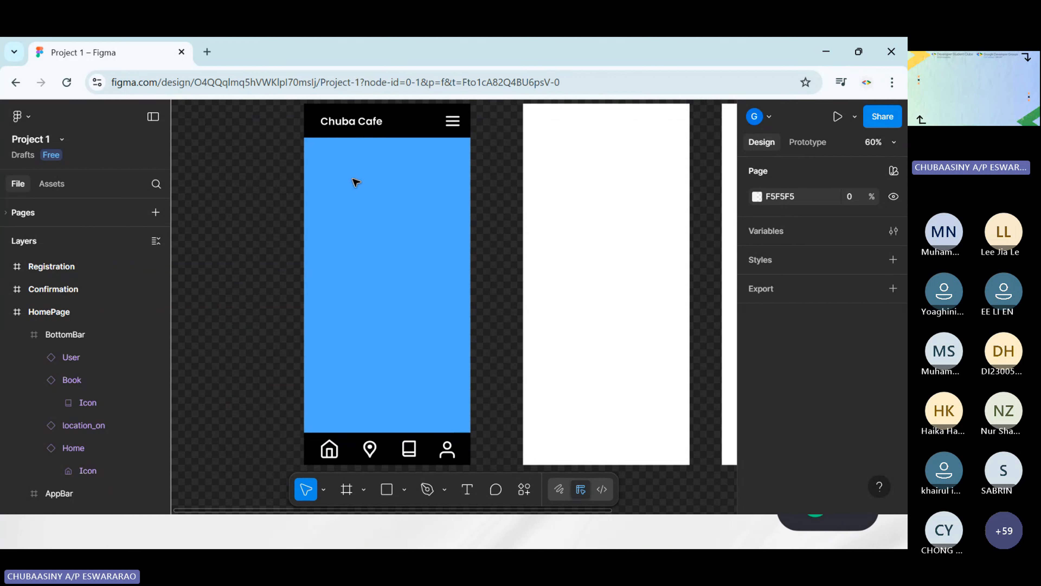
pyautogui.click(386, 491)
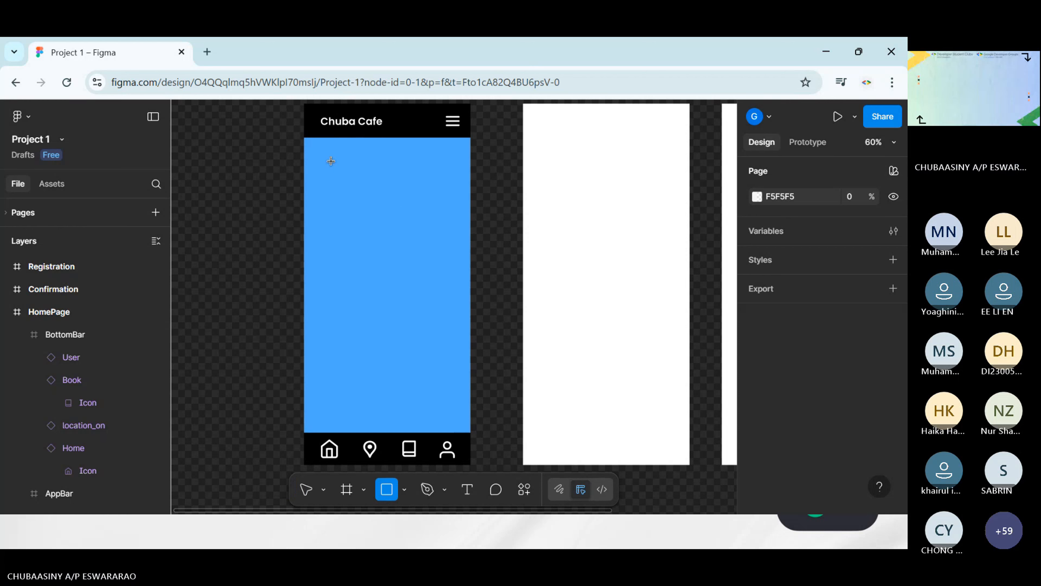
pyautogui.moveTo(332, 160)
pyautogui.mouseDown()
pyautogui.moveTo(355, 222)
pyautogui.moveTo(341, 177)
pyautogui.mouseUp()
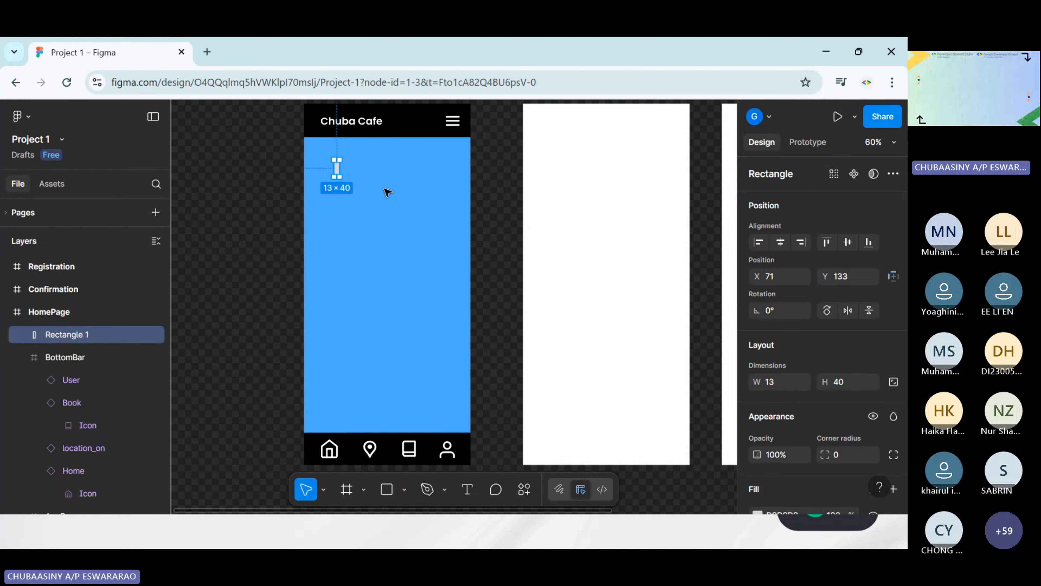
pyautogui.press('Delete')
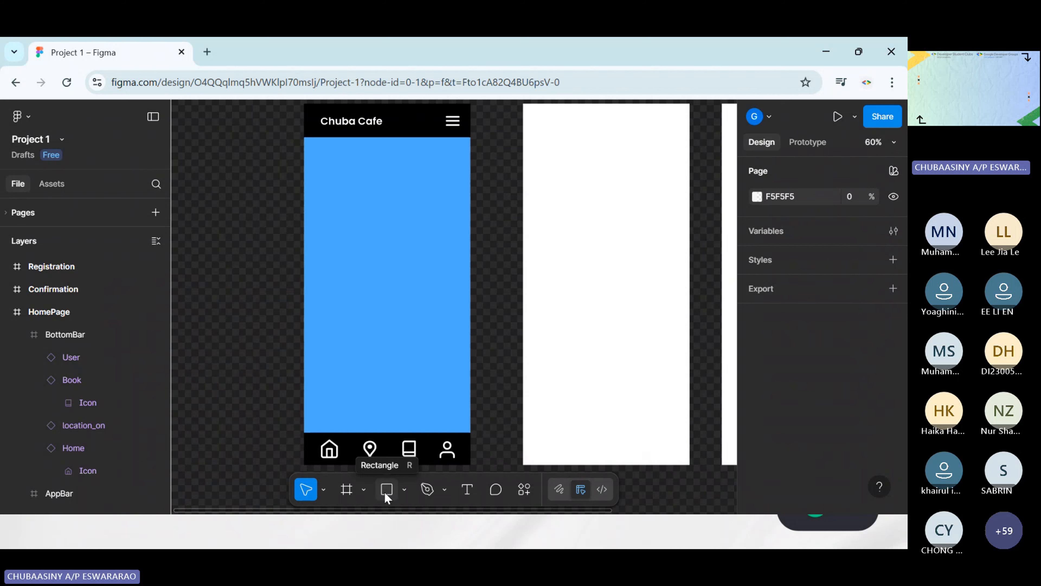
# Draw a rectangle about 267 by 169 on the HomePage's blue area below the AppBar, at about X 70, Y 150
pyautogui.click(404, 499)
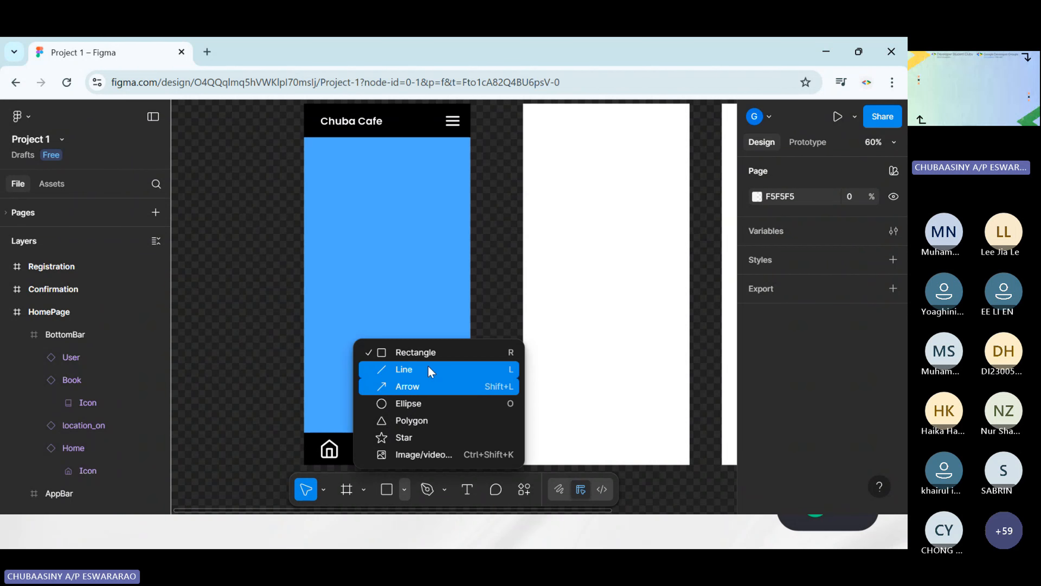
pyautogui.click(423, 350)
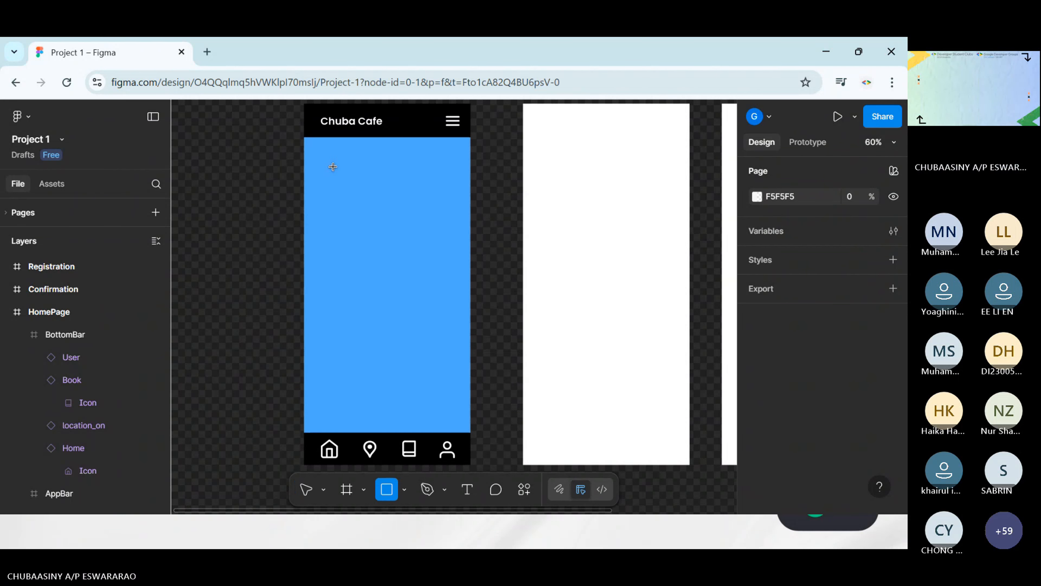
pyautogui.moveTo(334, 167); pyautogui.dragTo(447, 238)
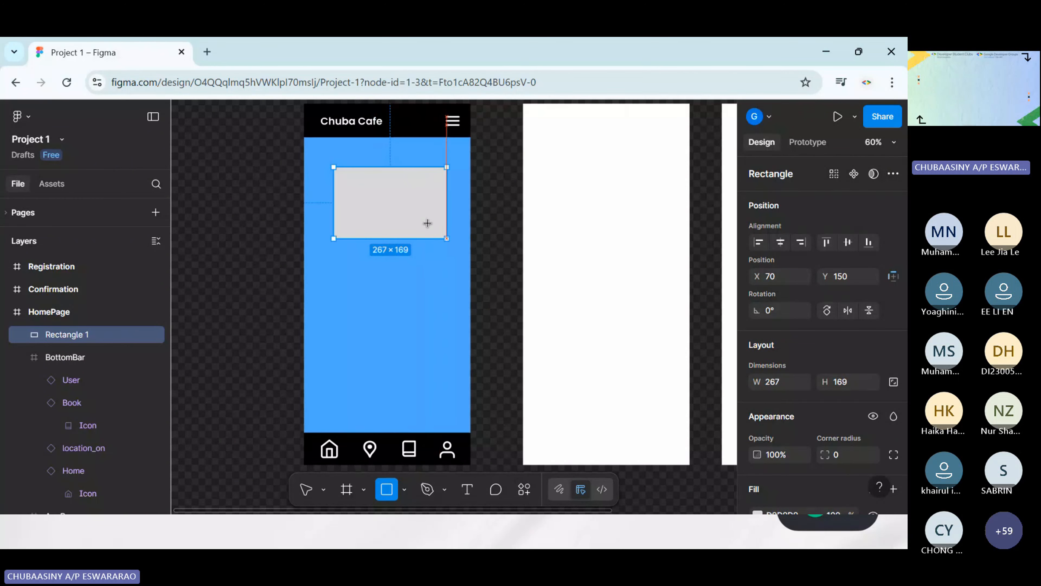
# Enlarge the HomePage rectangle to about 290 by 189 and position it at about X 52, Y 143
pyautogui.moveTo(409, 209); pyautogui.dragTo(410, 210)
pyautogui.moveTo(442, 164); pyautogui.dragTo(443, 161)
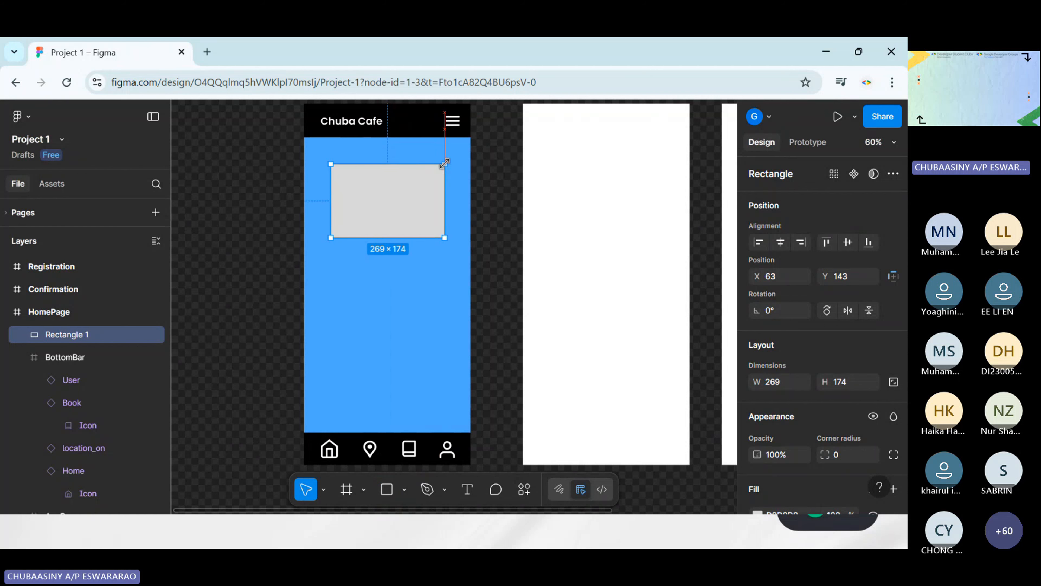
pyautogui.moveTo(336, 241); pyautogui.dragTo(327, 248)
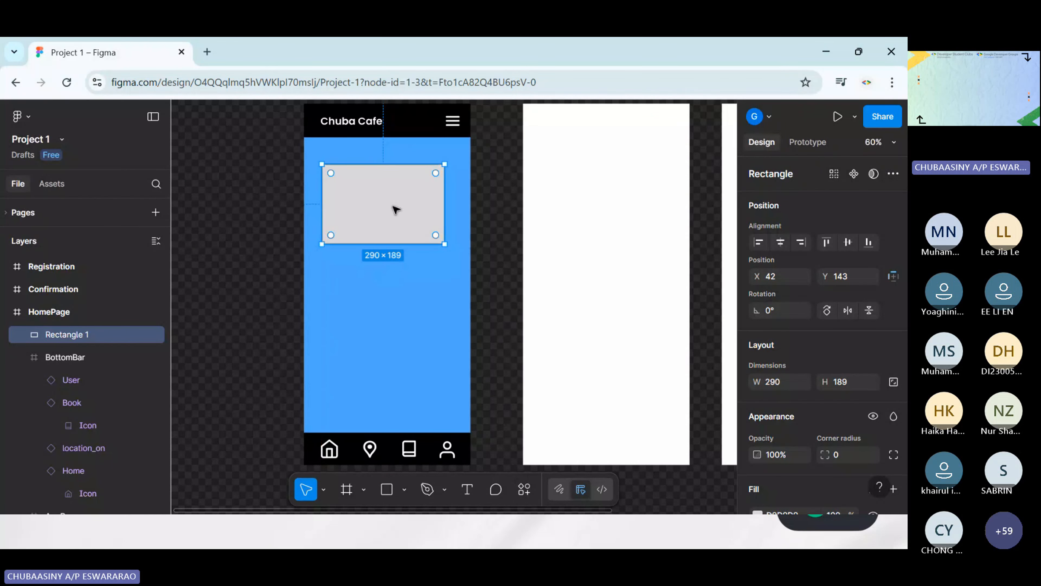
pyautogui.moveTo(400, 209); pyautogui.dragTo(402, 209)
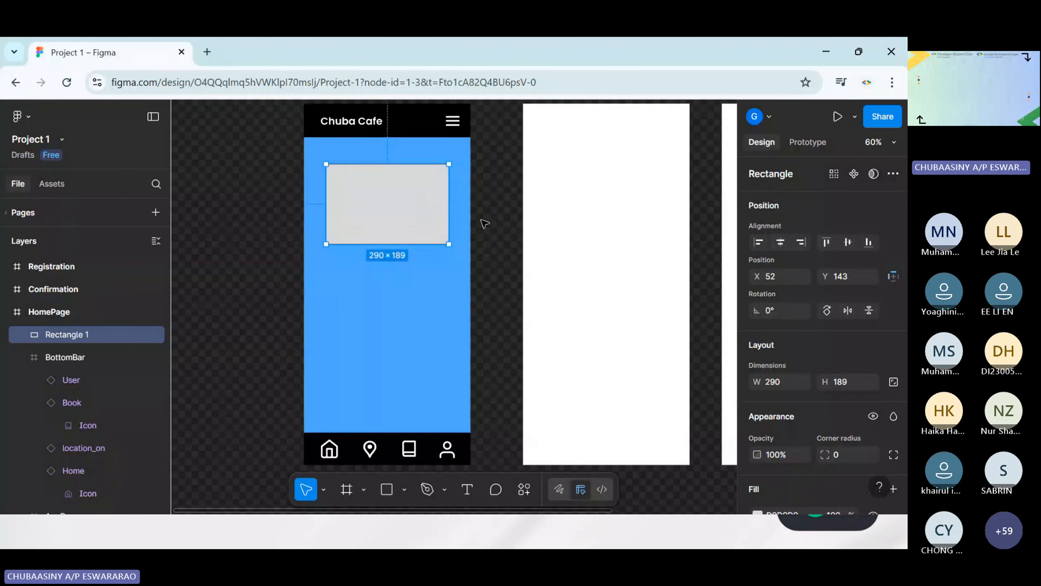
pyautogui.click(500, 262)
# Round all corners of the HomePage rectangle to a radius of about 12
pyautogui.click(416, 211)
pyautogui.scroll(3, 445, 227)
pyautogui.hscroll(-3, 542, 252)
pyautogui.scroll(4, 542, 252)
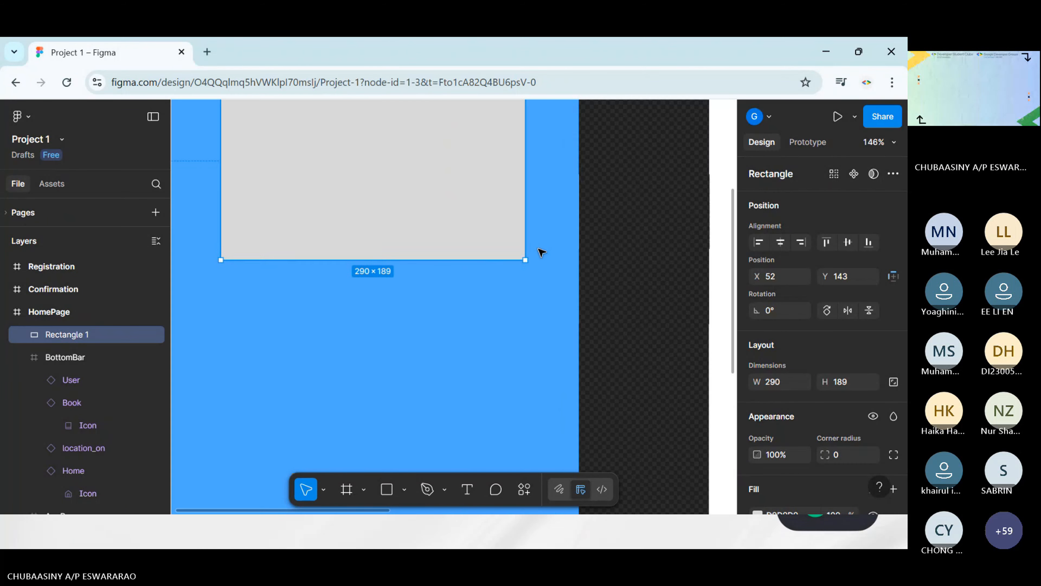
pyautogui.hscroll(-3, 576, 286)
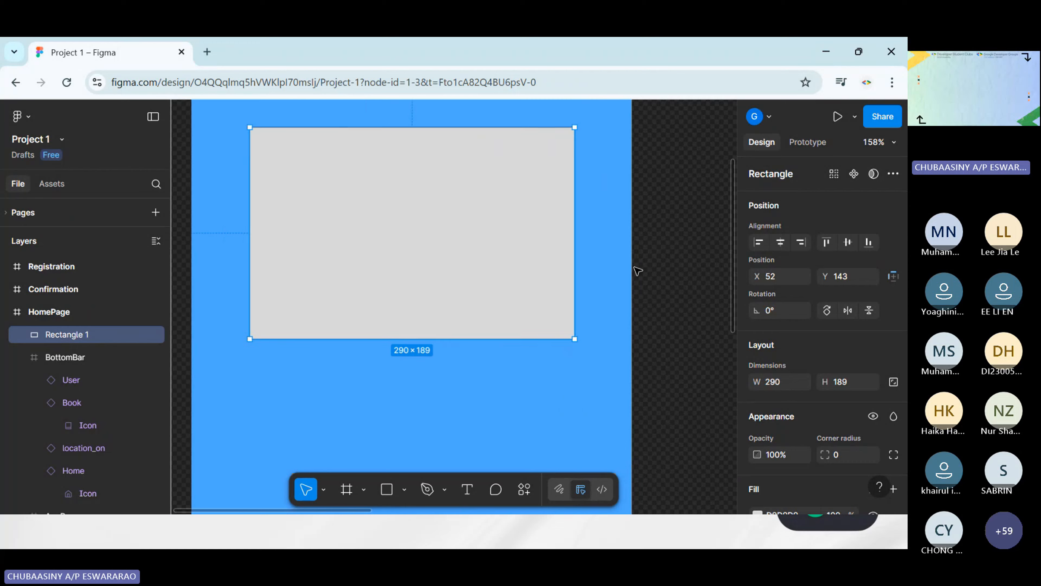
pyautogui.click(590, 116)
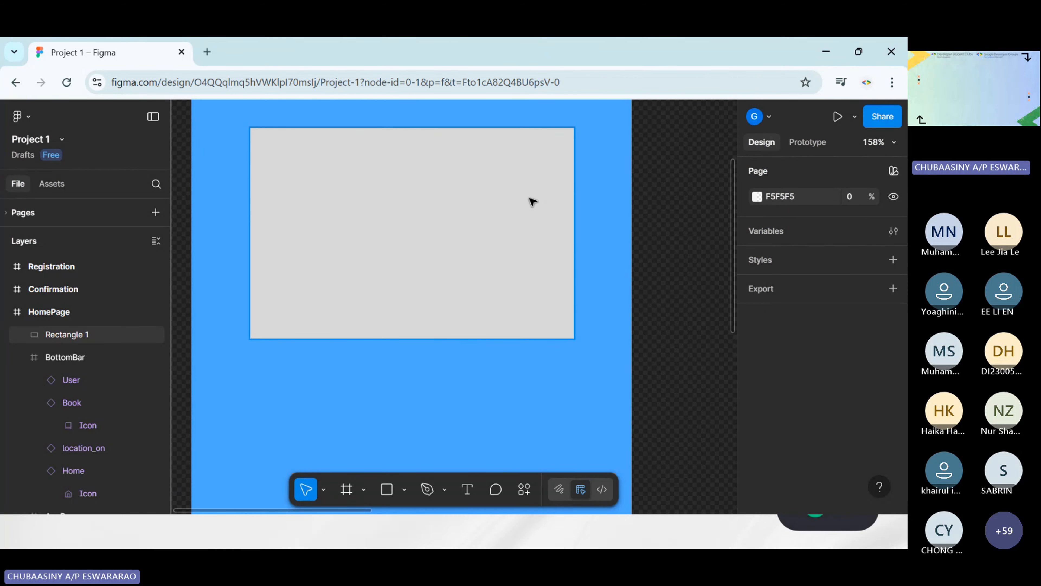
pyautogui.scroll(5, 533, 201)
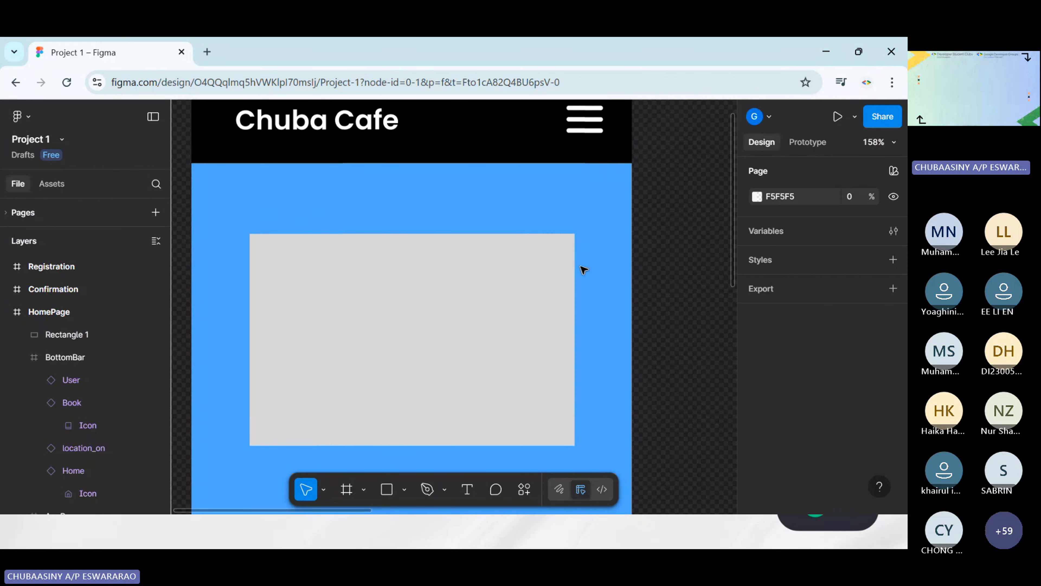
pyautogui.scroll(-1, 583, 279)
pyautogui.hscroll(-1, 582, 279)
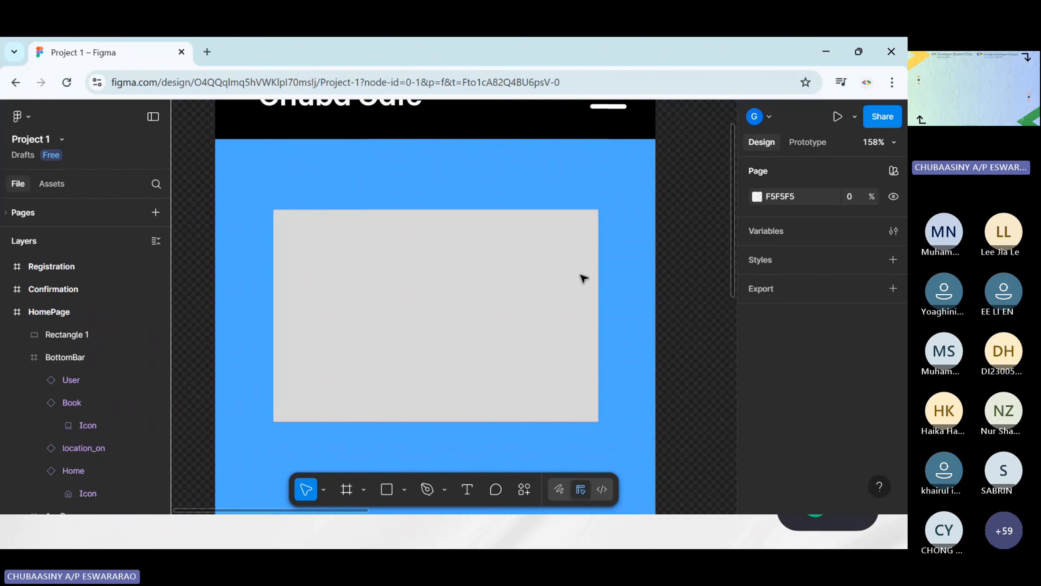
pyautogui.click(582, 250)
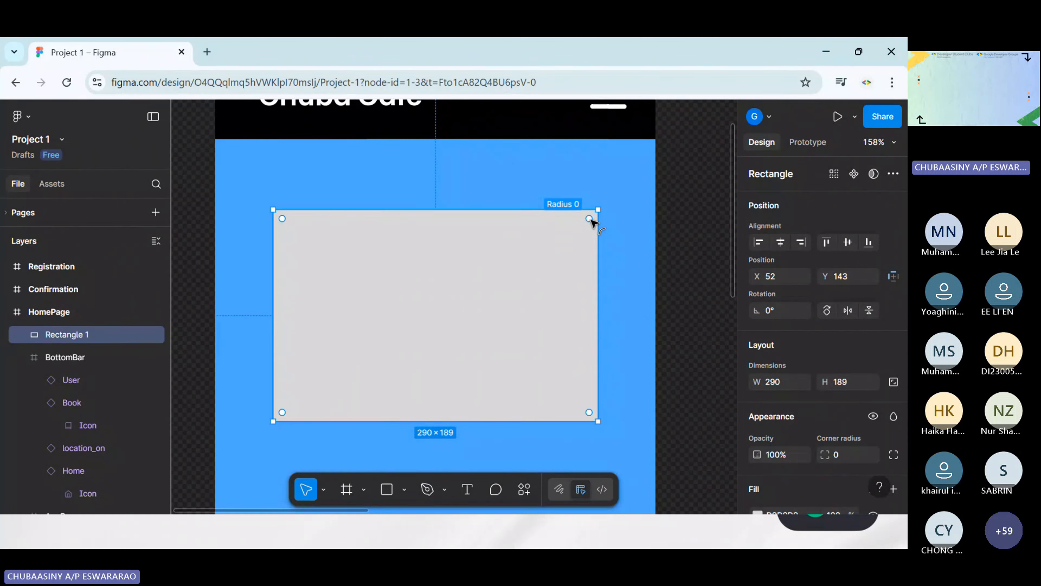
pyautogui.moveTo(591, 222); pyautogui.dragTo(586, 226)
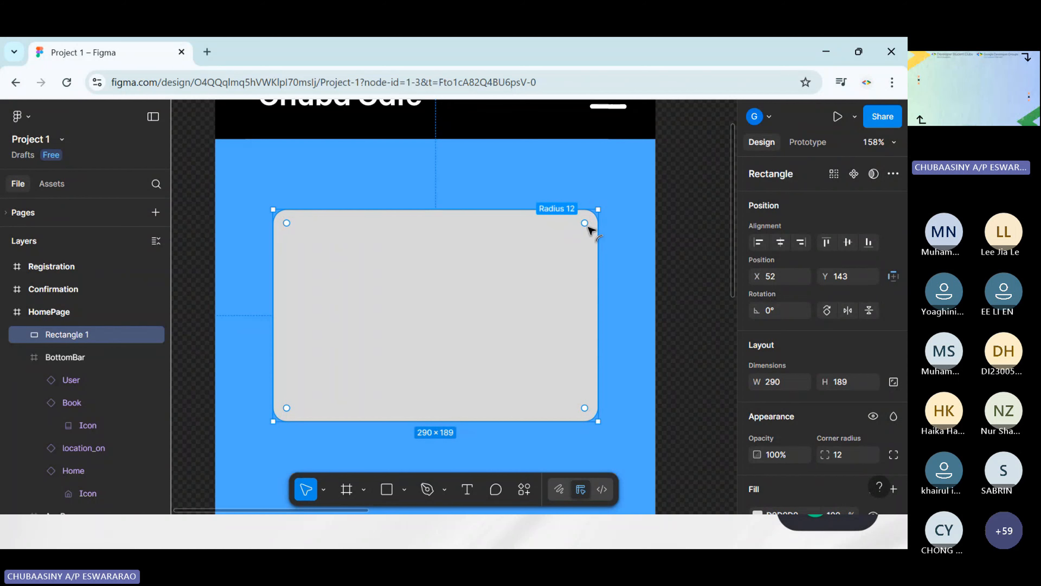
# Flatten the rectangle's corners, reducing the overall radius to 2 and the upper-right corner's radius to 0
pyautogui.moveTo(588, 226); pyautogui.dragTo(597, 213)
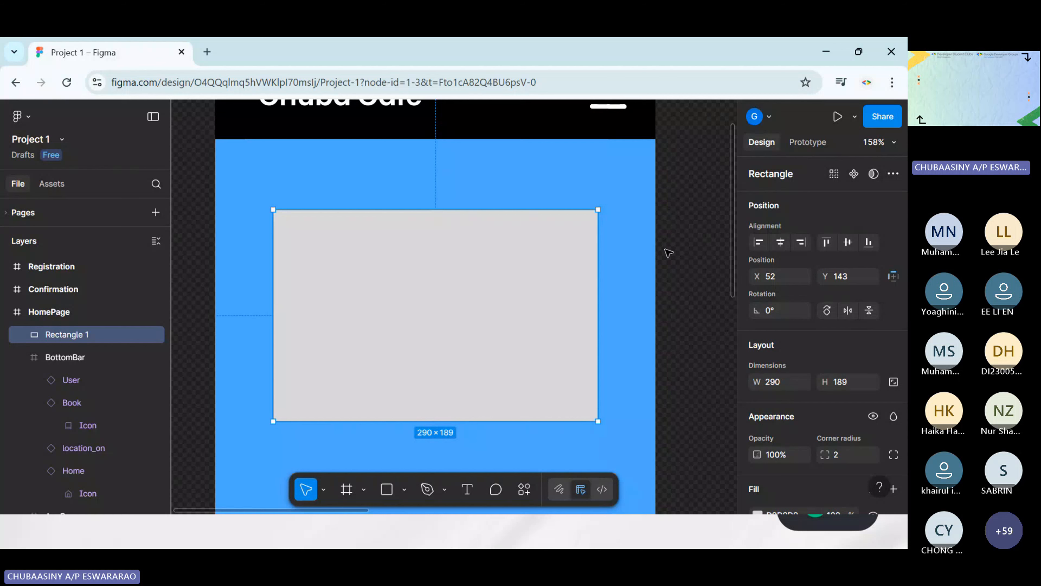
pyautogui.moveTo(592, 231)
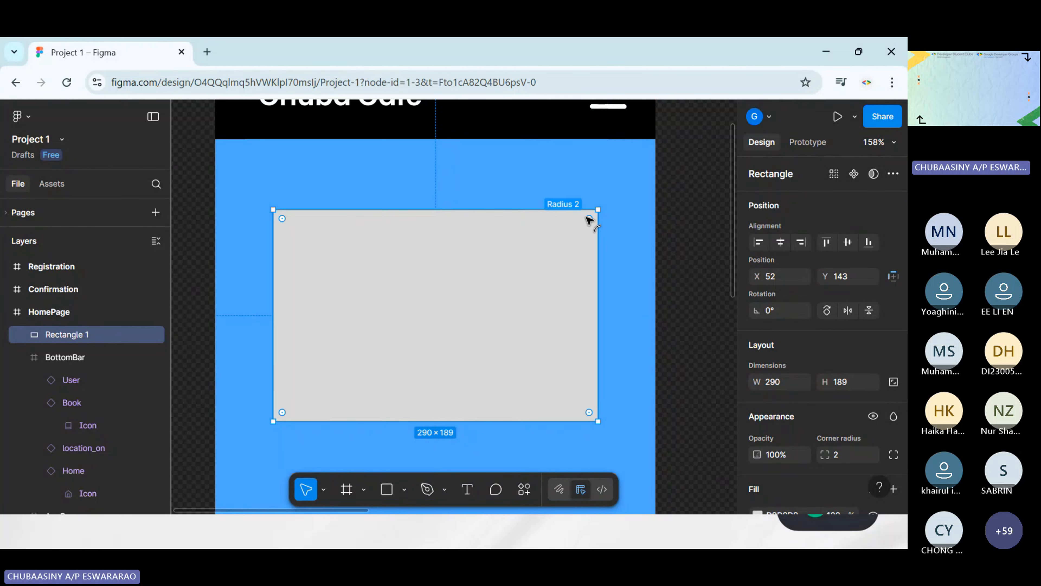
pyautogui.moveTo(587, 218)
pyautogui.mouseDown()
pyautogui.moveTo(565, 270)
pyautogui.moveTo(600, 214)
pyautogui.mouseUp()
pyautogui.moveTo(589, 412)
pyautogui.mouseDown()
pyautogui.moveTo(560, 379)
pyautogui.moveTo(597, 429)
pyautogui.mouseUp()
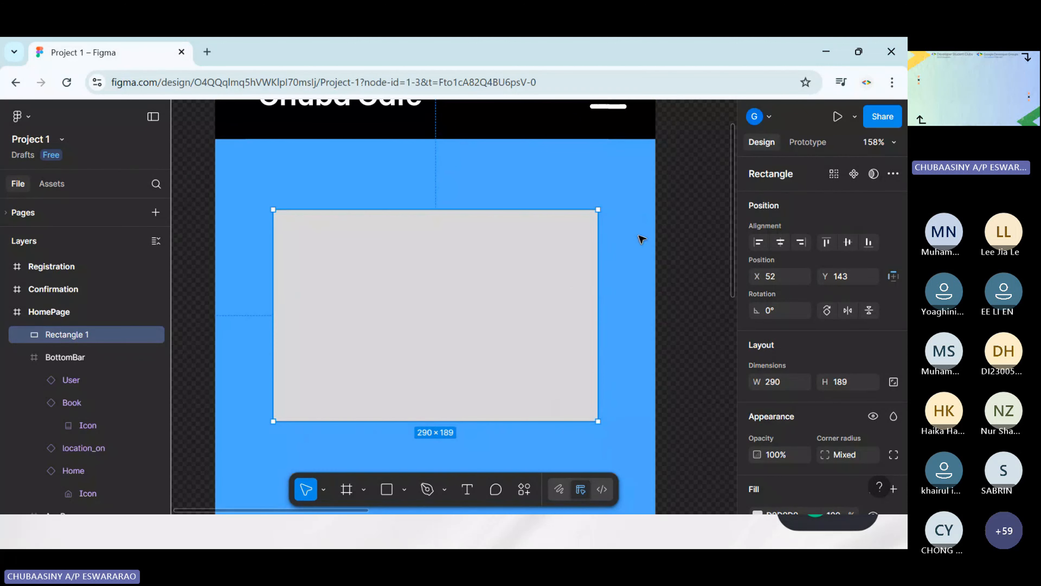
pyautogui.moveTo(592, 221); pyautogui.dragTo(598, 247)
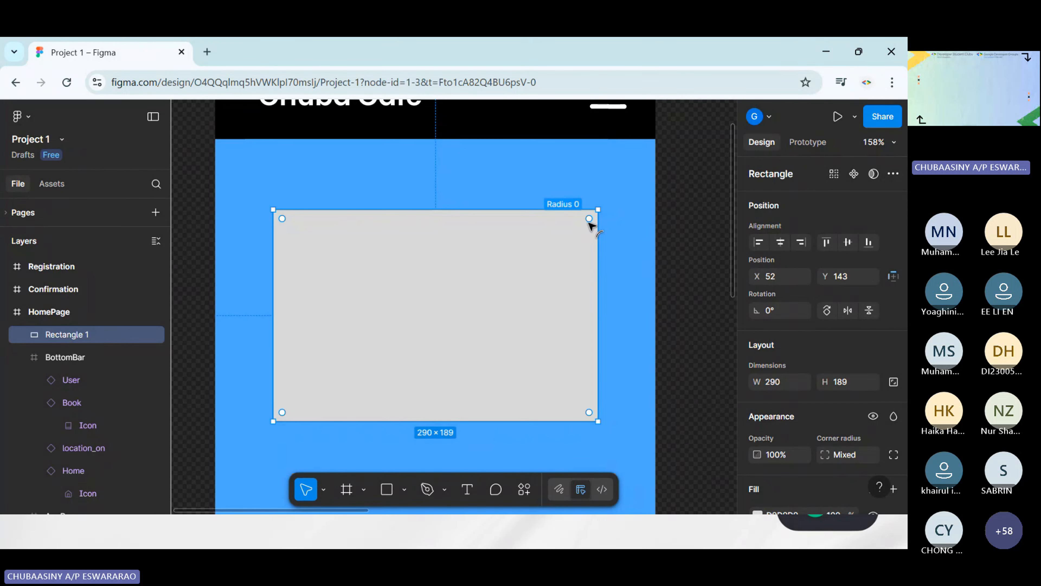
# Round all of the rectangle's corners to a radius of about 15
pyautogui.moveTo(590, 219); pyautogui.dragTo(585, 226)
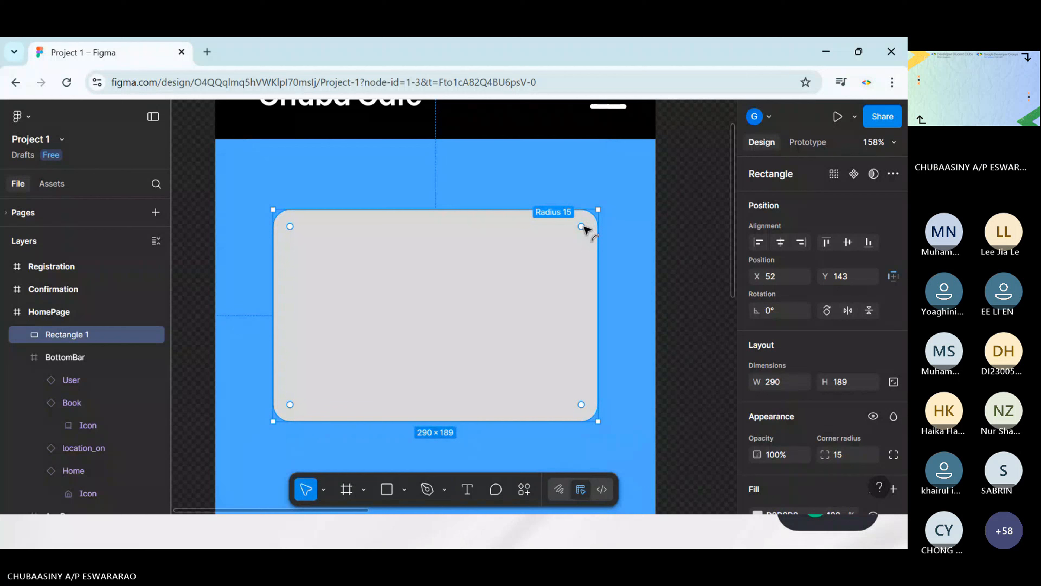
pyautogui.click(681, 225)
pyautogui.click(496, 281)
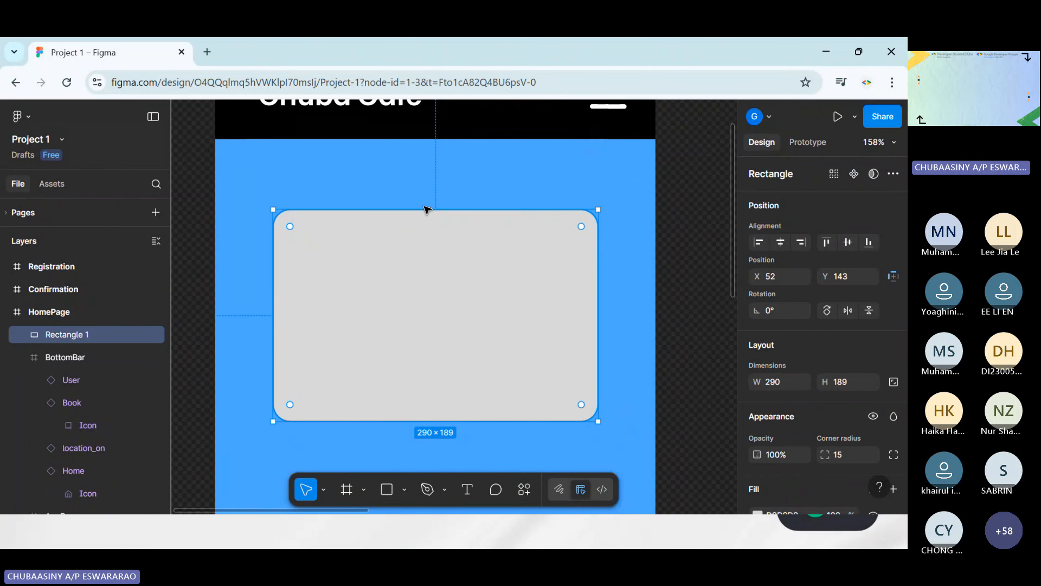
# Set the HomePage rectangle's corner radius to 20
pyautogui.scroll(-4, 862, 221)
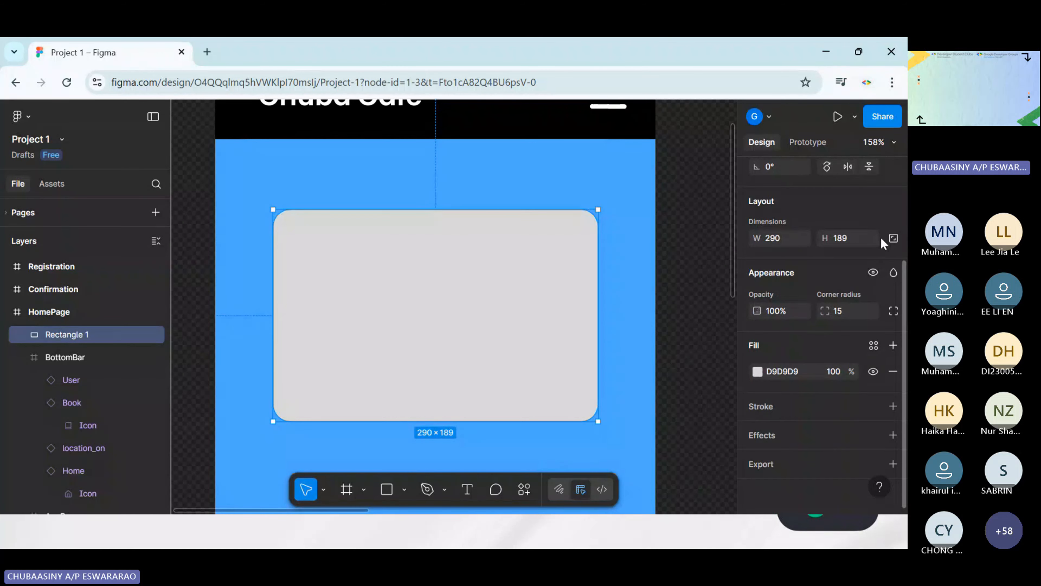
pyautogui.scroll(1, 841, 361)
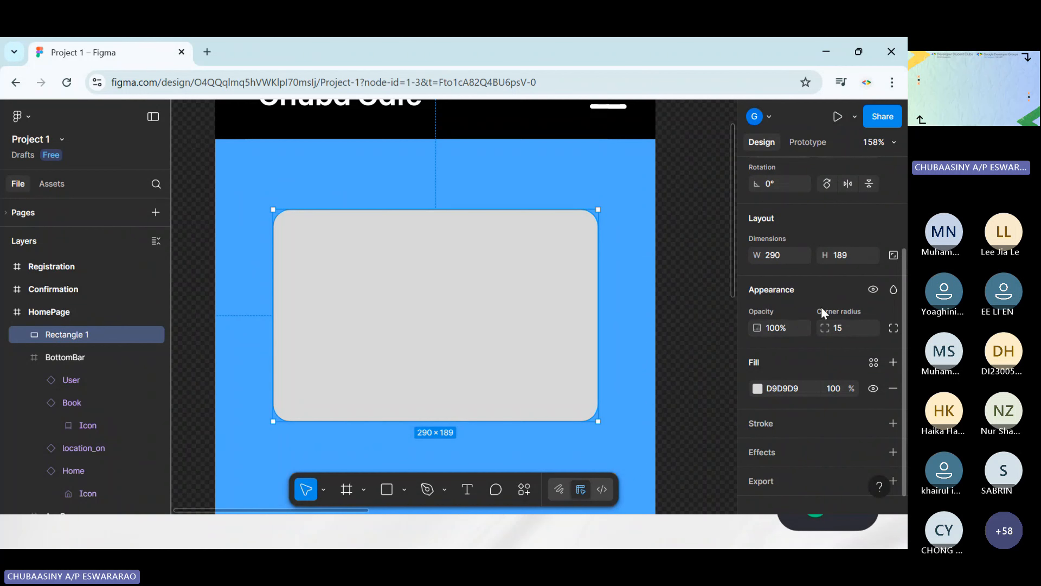
pyautogui.click(843, 333)
pyautogui.press('Return')
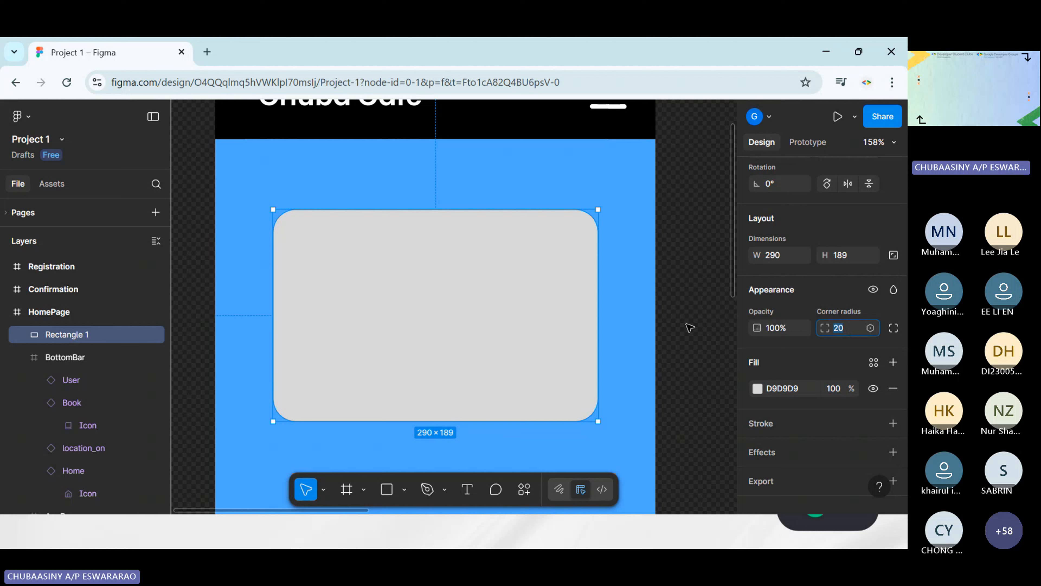
pyautogui.click(690, 328)
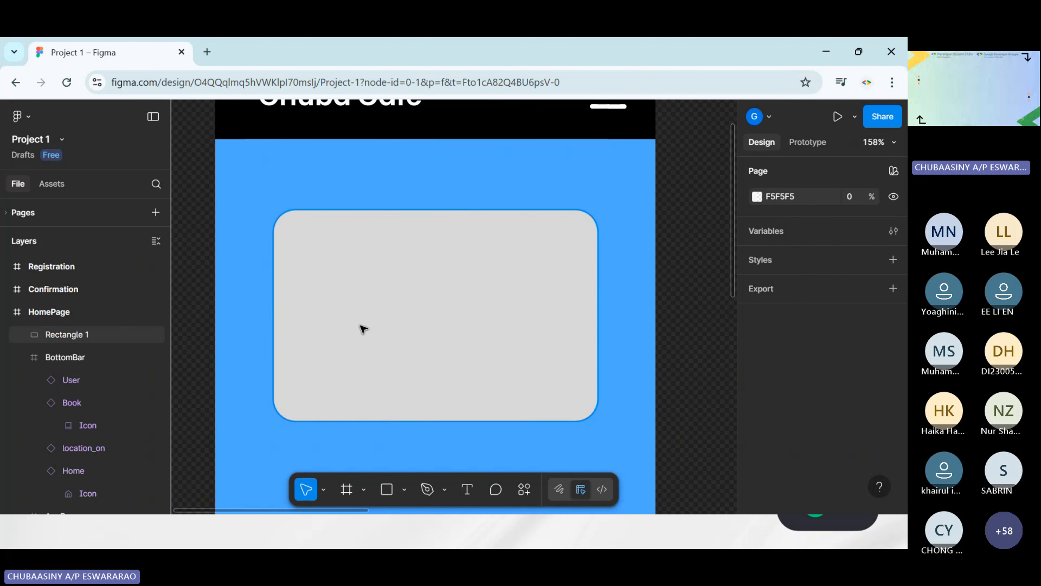
# Fill the rounded HomePage rectangle with the Cafe image from the Materials folder
pyautogui.click(435, 324)
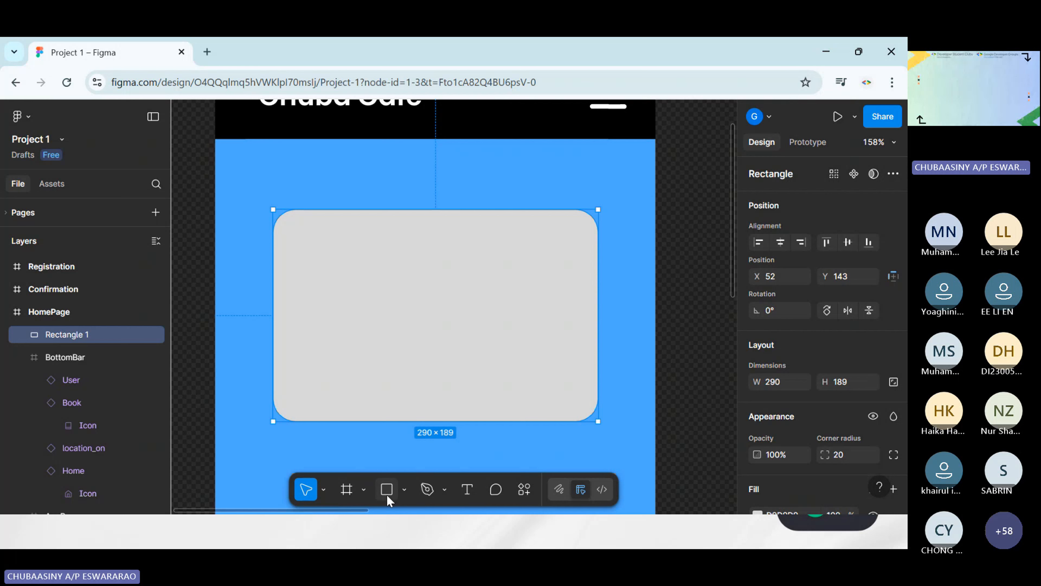
pyautogui.click(404, 490)
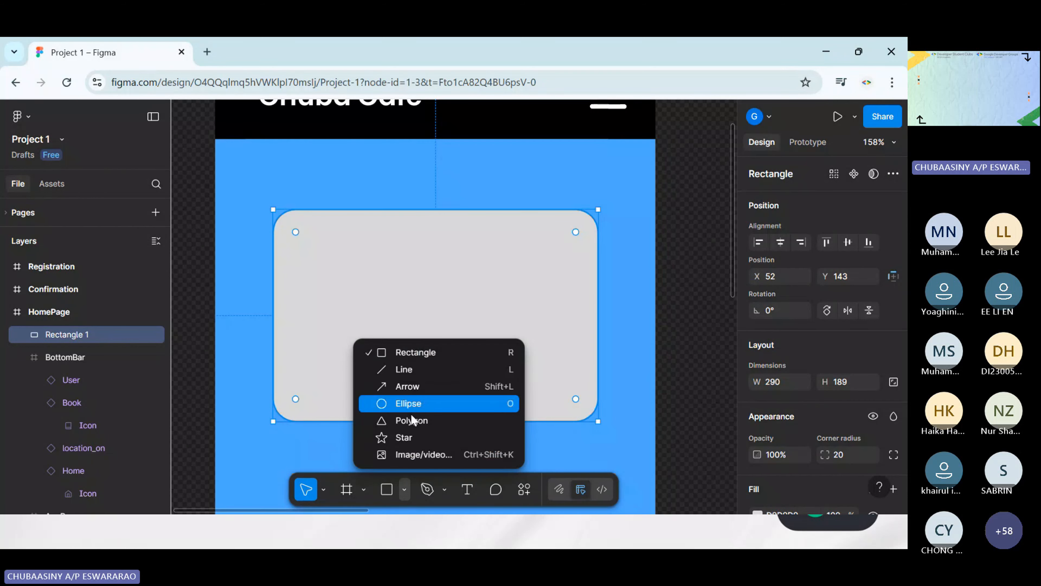
pyautogui.click(424, 454)
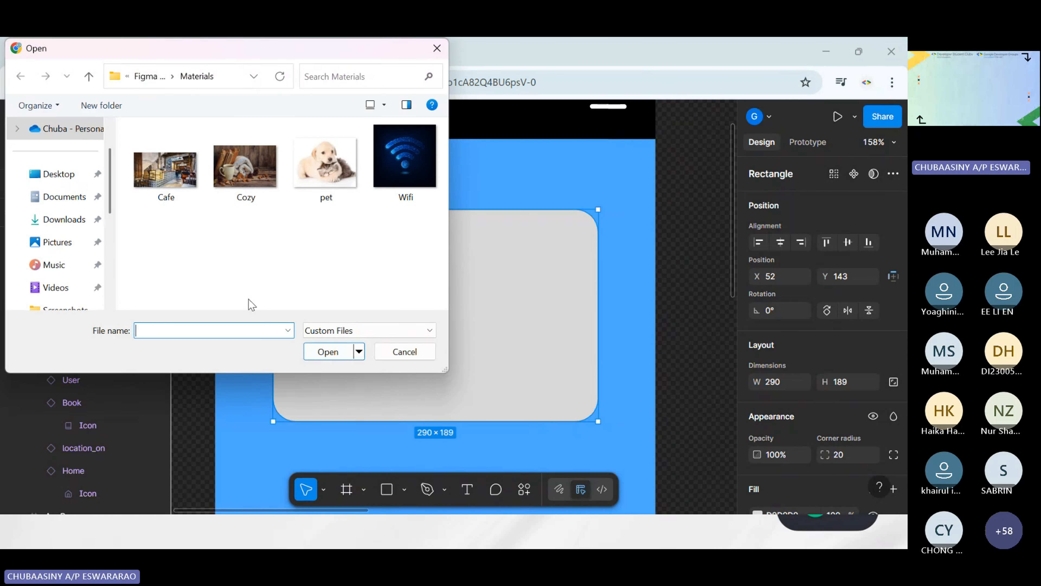
pyautogui.doubleClick(169, 178)
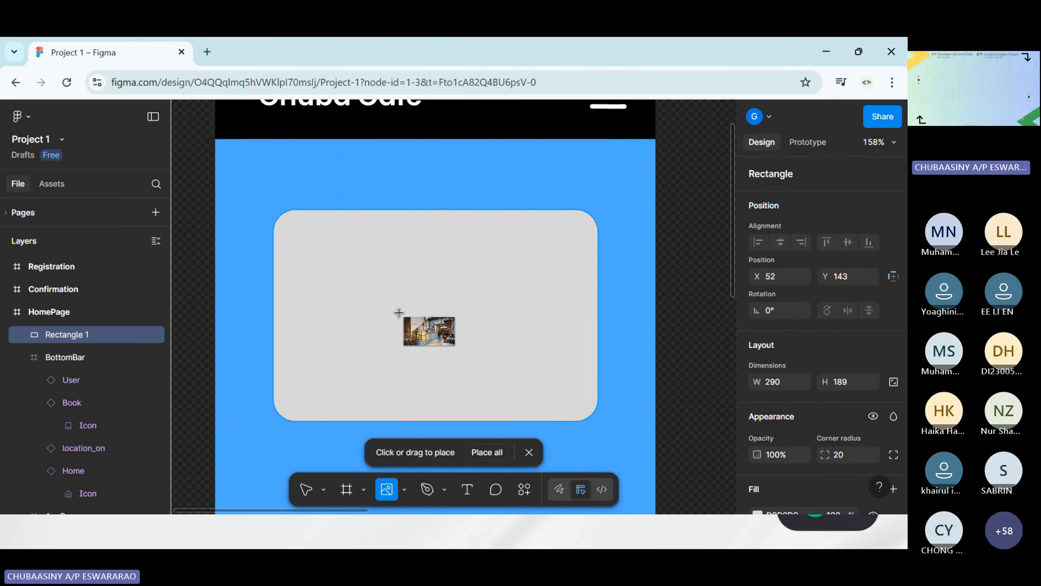
pyautogui.click(420, 309)
pyautogui.click(688, 360)
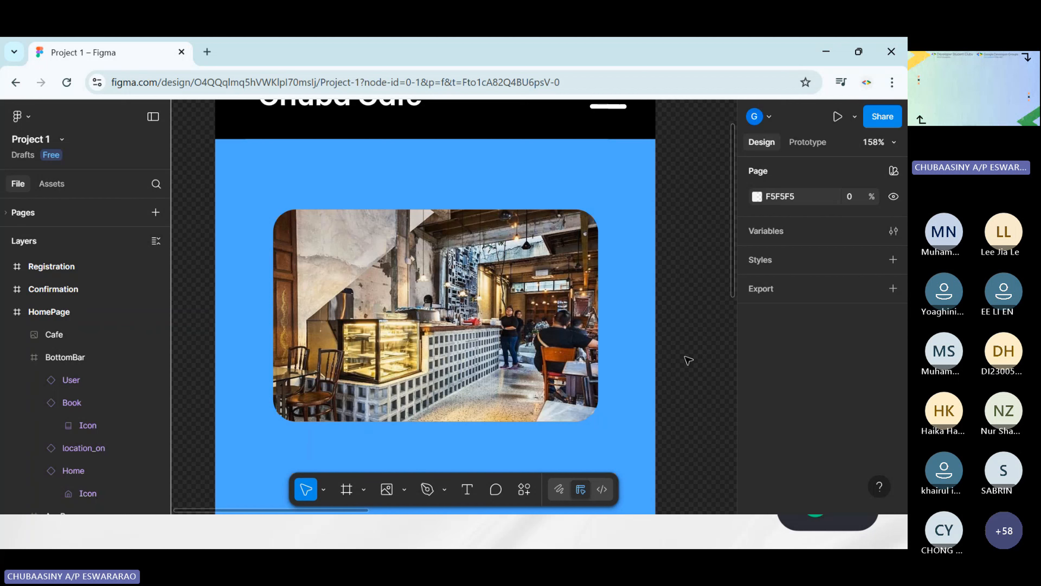
# Add a semi-transparent 020202 fill over the Cafe image and raise its opacity to darken the picture
pyautogui.click(368, 279)
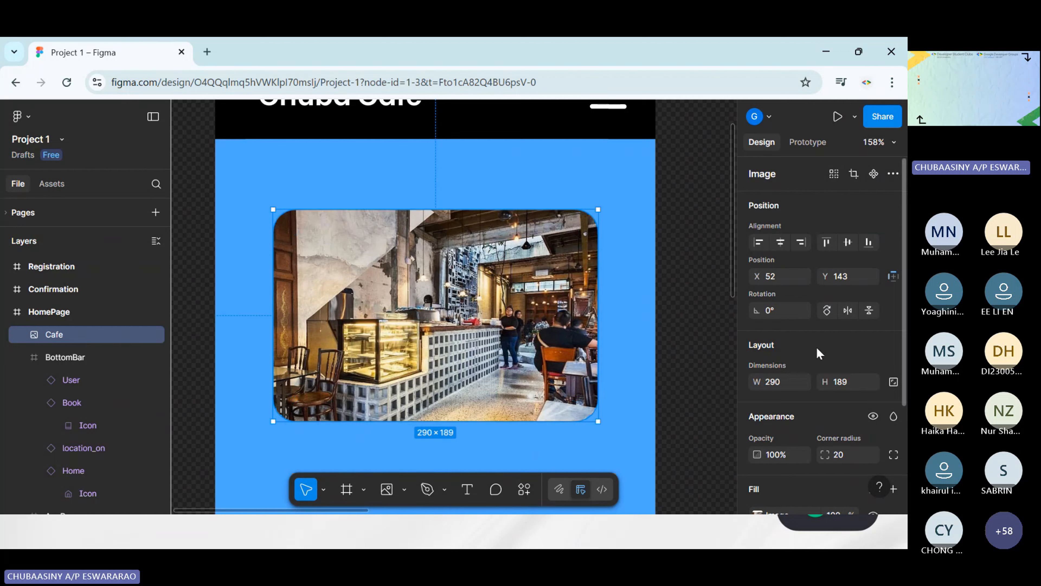
pyautogui.scroll(-3, 840, 363)
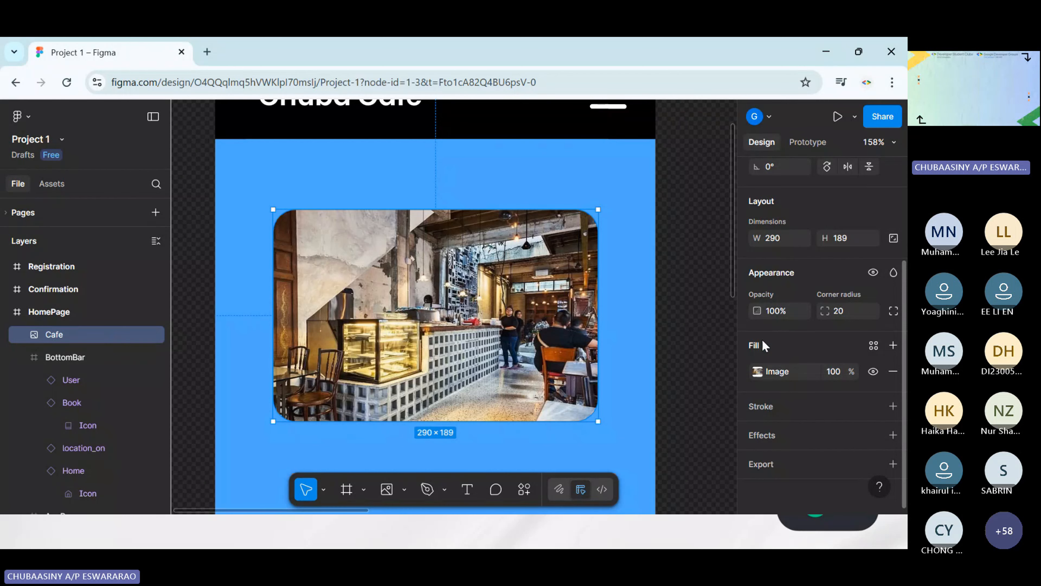
pyautogui.click(892, 346)
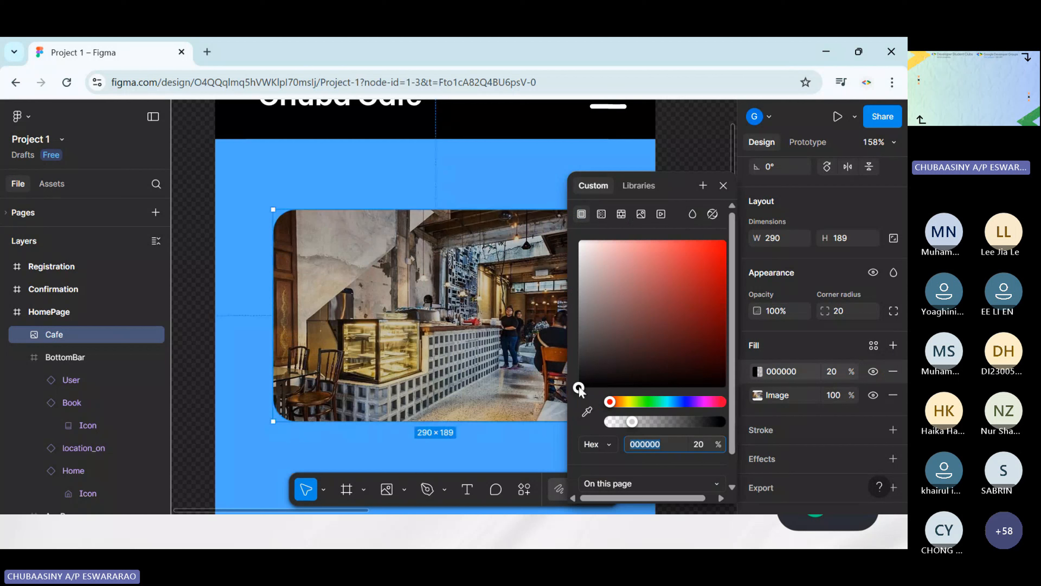
pyautogui.moveTo(579, 388)
pyautogui.mouseDown()
pyautogui.moveTo(580, 372)
pyautogui.moveTo(579, 386)
pyautogui.mouseUp()
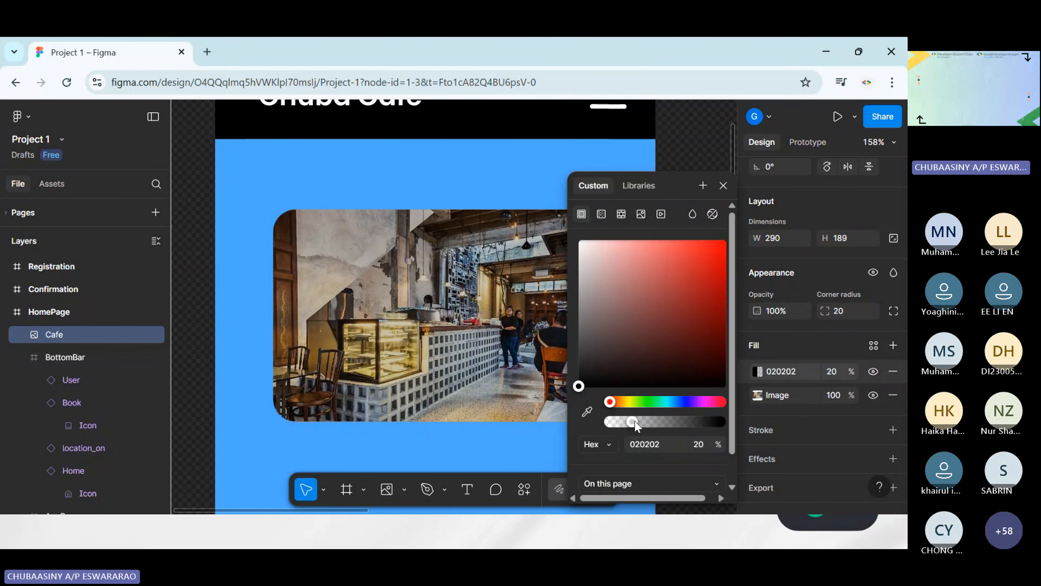
pyautogui.moveTo(634, 422); pyautogui.dragTo(665, 421)
pyautogui.click(509, 176)
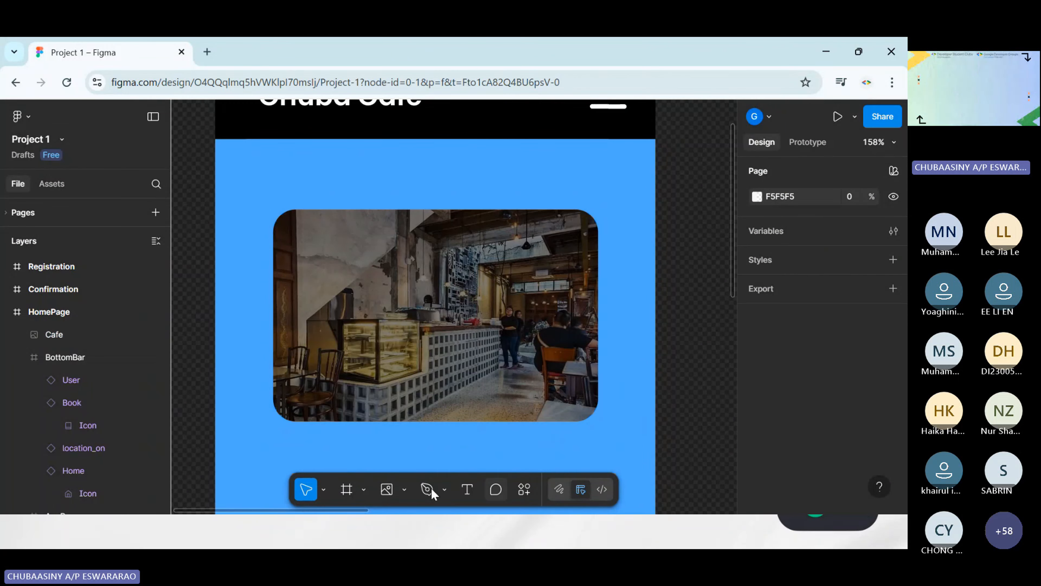
# Insert the Camera icon from the Simple Design System library and place it at the centre of the Cafe image
pyautogui.click(524, 492)
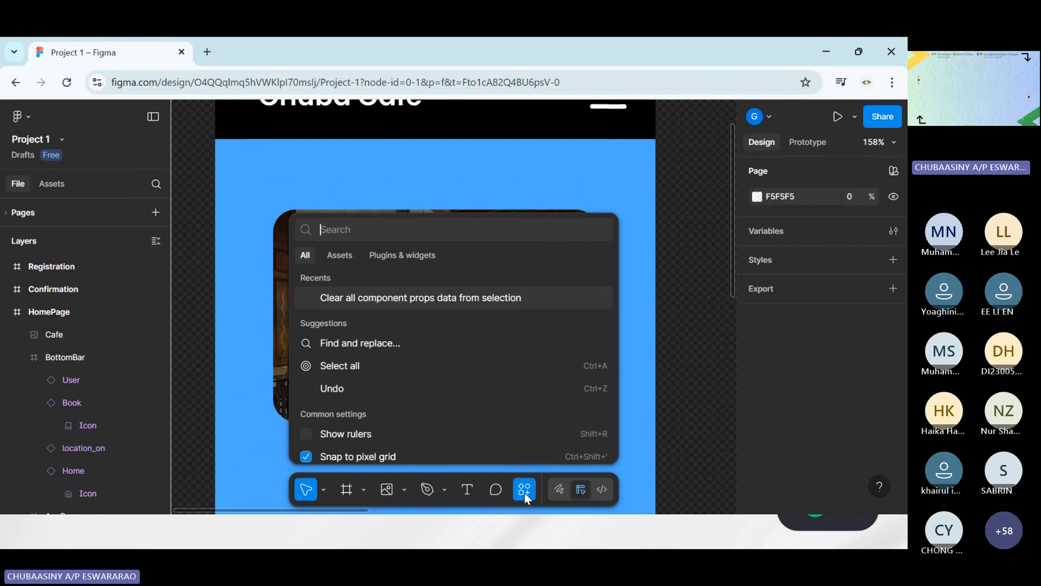
pyautogui.write('cm')
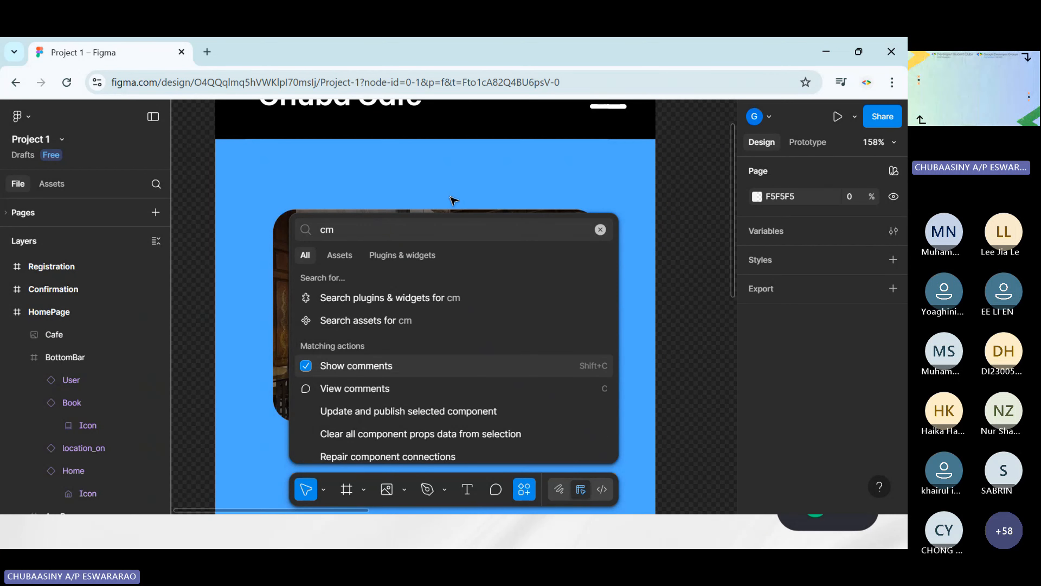
pyautogui.press('BackSpace')
pyautogui.write('amera')
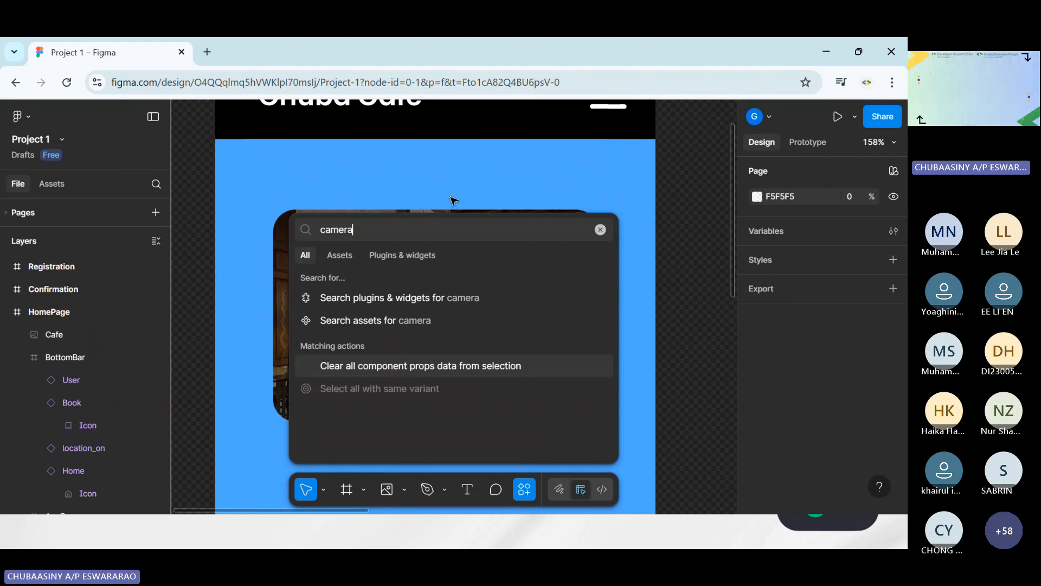
pyautogui.click(371, 324)
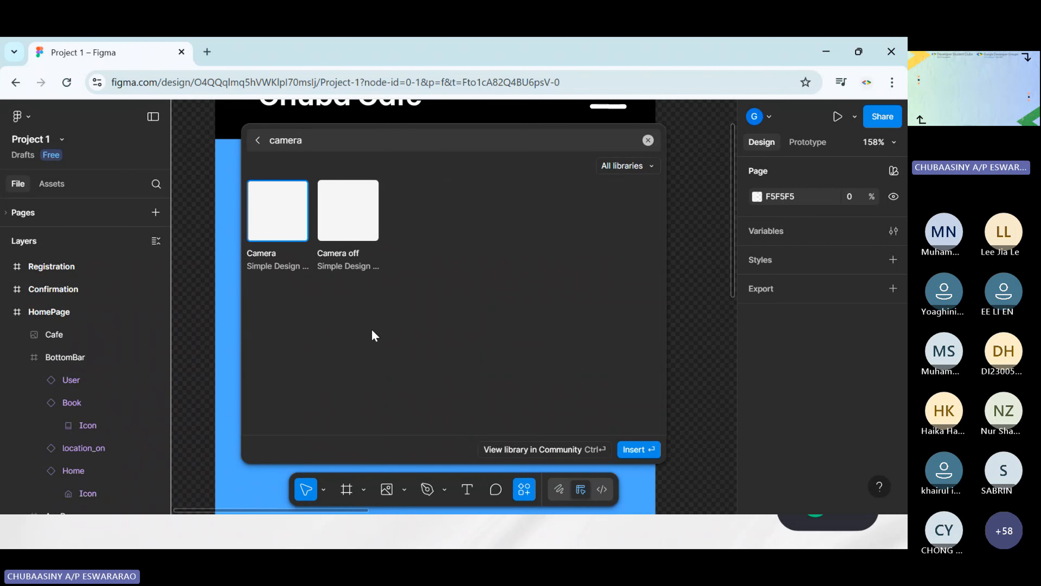
pyautogui.click(637, 449)
pyautogui.moveTo(452, 312); pyautogui.dragTo(435, 321)
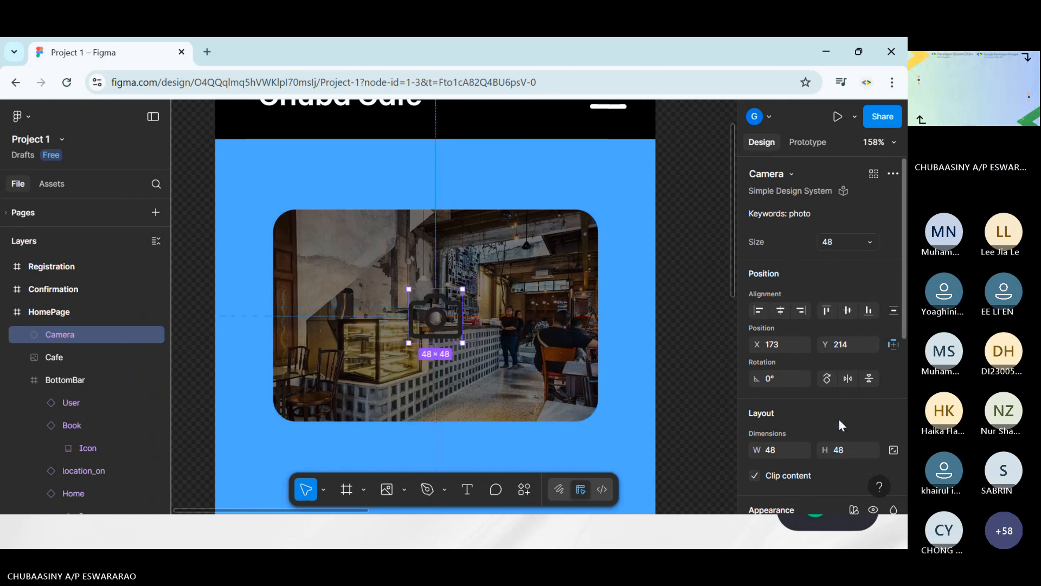
# Recolor the camera icon with White from the iOS 18 and iPadOS 18 library's Grays
pyautogui.scroll(-7, 814, 364)
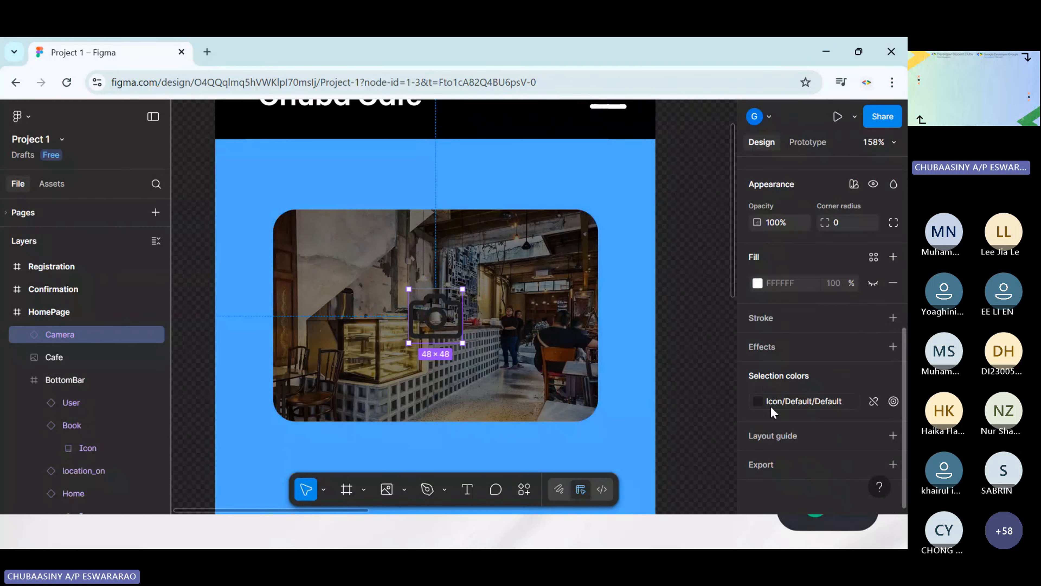
pyautogui.click(771, 402)
pyautogui.write('white')
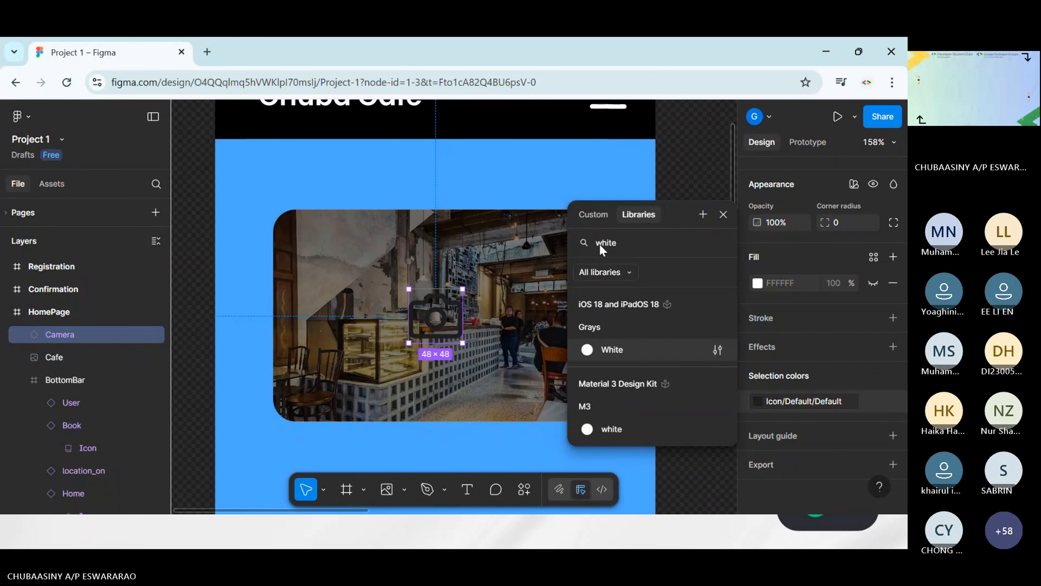
pyautogui.click(612, 349)
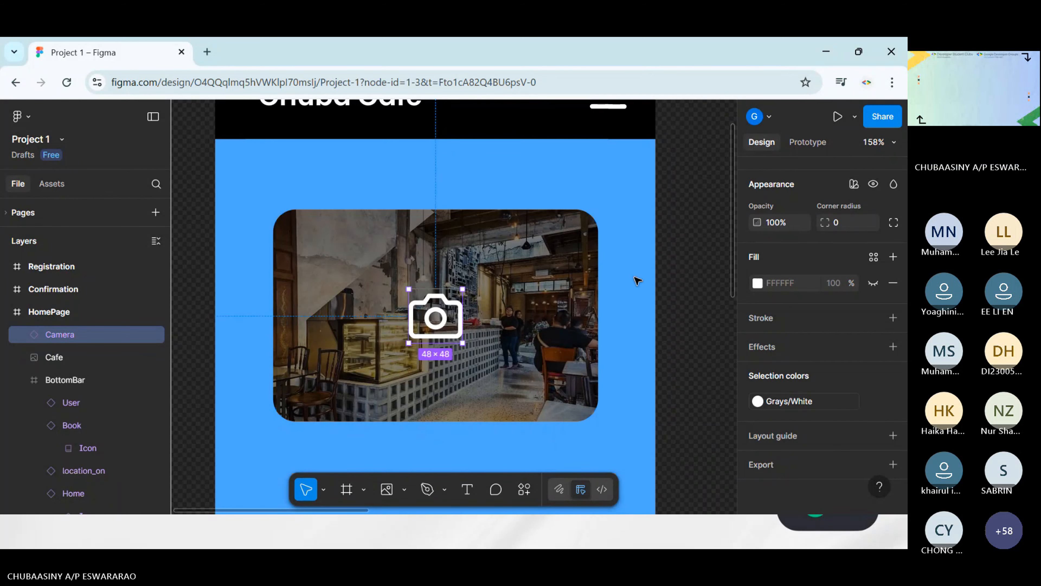
pyautogui.click(697, 327)
# Move the Cafe image slightly up on the HomePage and centre the camera icon over it at X 173, Y 196
pyautogui.scroll(-5, 698, 327)
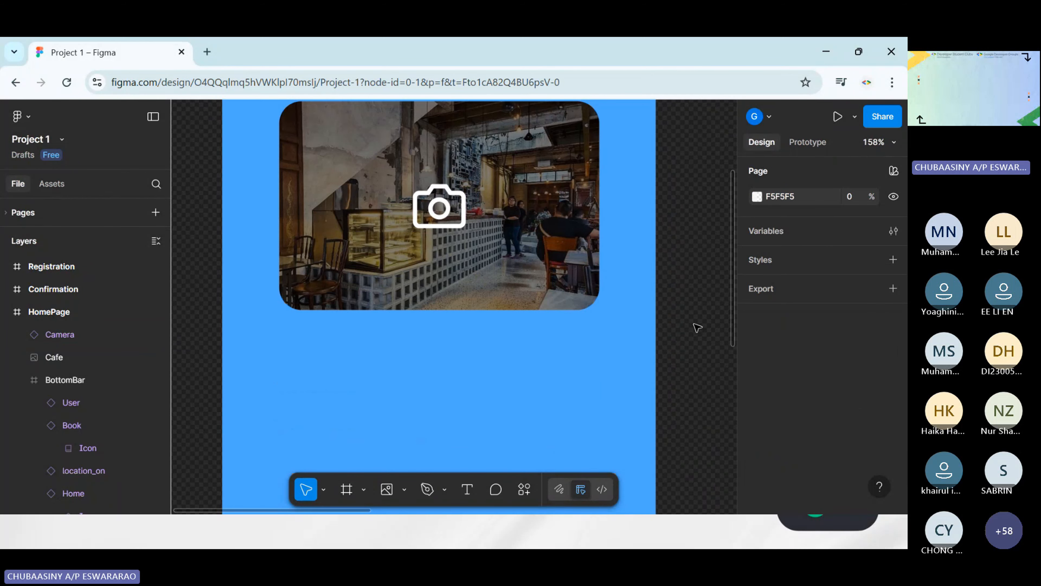
pyautogui.scroll(-3, 697, 327)
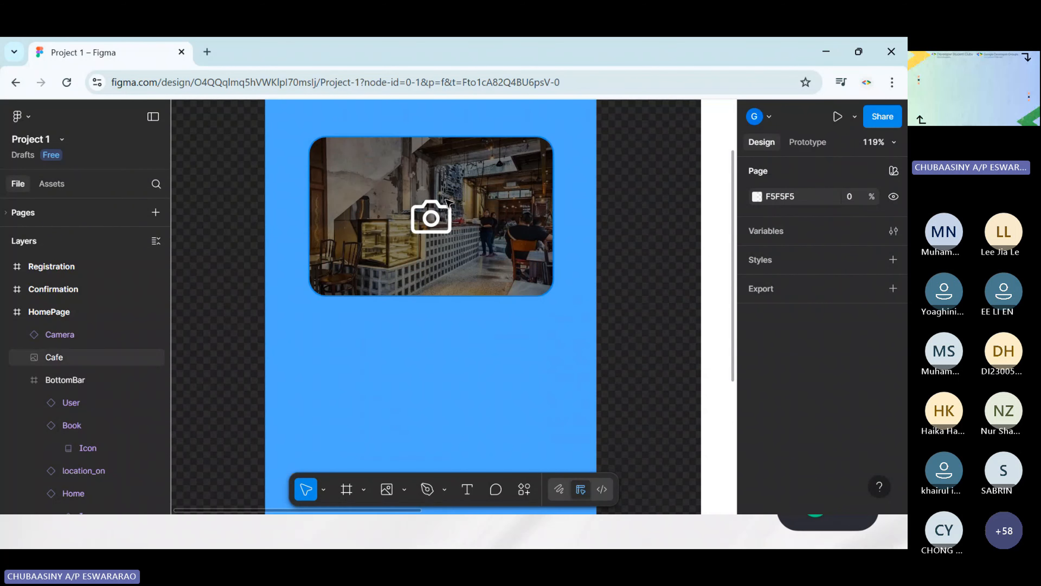
pyautogui.scroll(1, 510, 211)
pyautogui.moveTo(508, 216); pyautogui.dragTo(508, 214)
pyautogui.moveTo(428, 262); pyautogui.dragTo(433, 242)
pyautogui.click(433, 258)
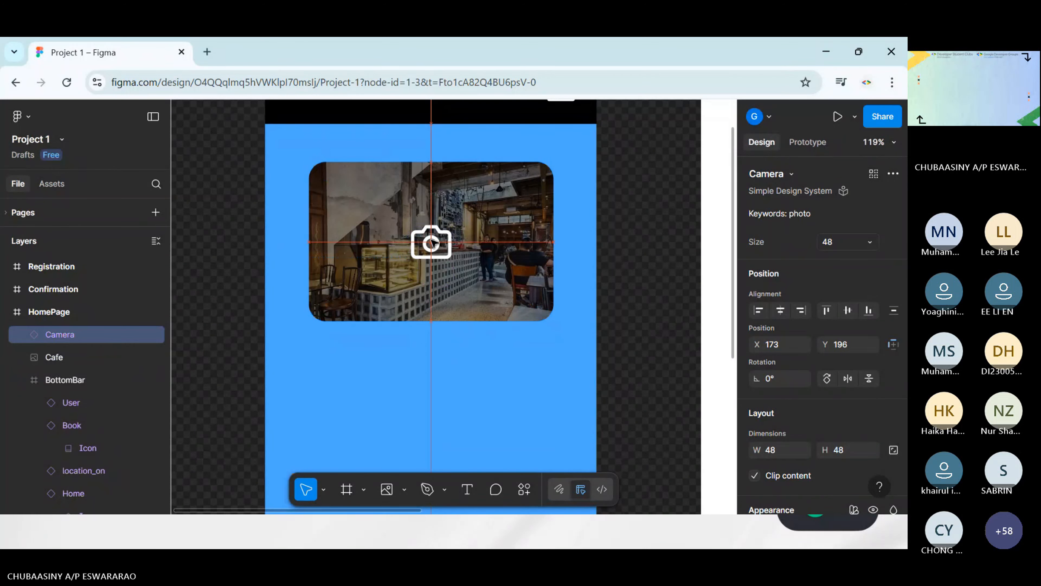
pyautogui.click(632, 251)
# Add a text box about 288 × 81 below the Cafe image on the HomePage, reading OPENING SOON
pyautogui.scroll(-4, 635, 255)
pyautogui.scroll(-5, 628, 283)
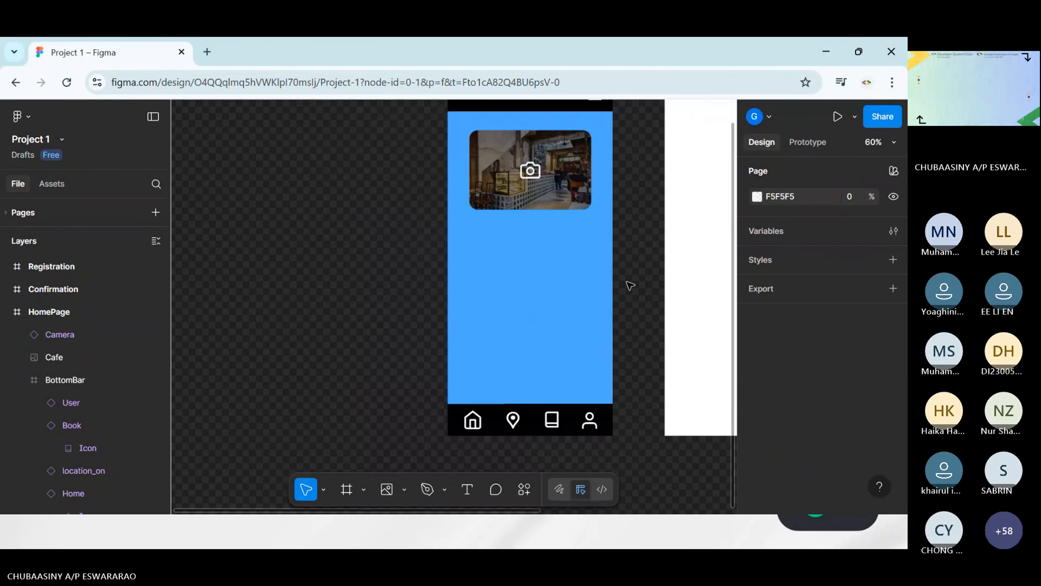
pyautogui.hscroll(3, 627, 282)
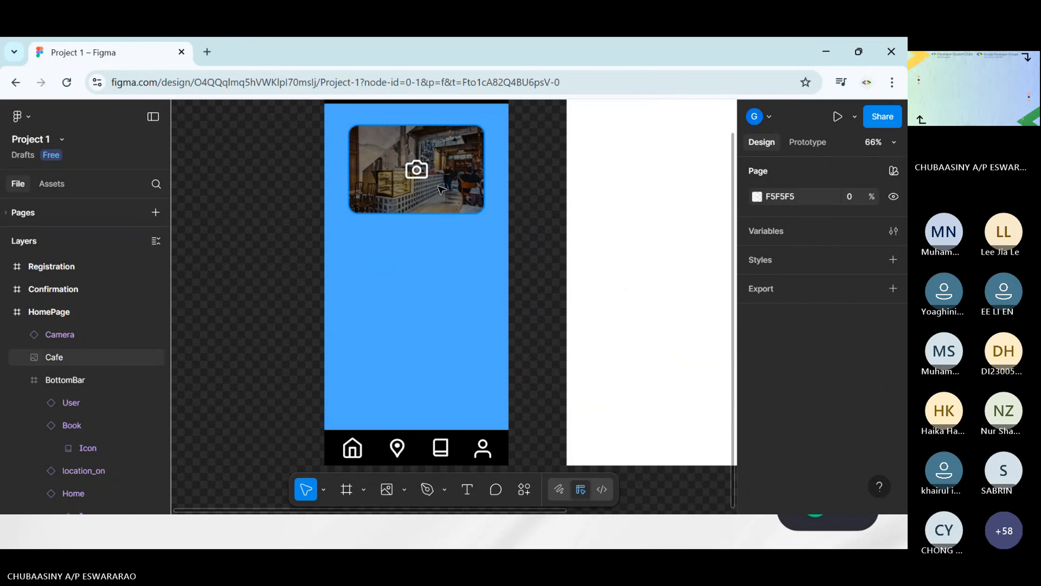
pyautogui.scroll(1, 486, 272)
pyautogui.scroll(3, 488, 274)
pyautogui.hscroll(-2, 472, 242)
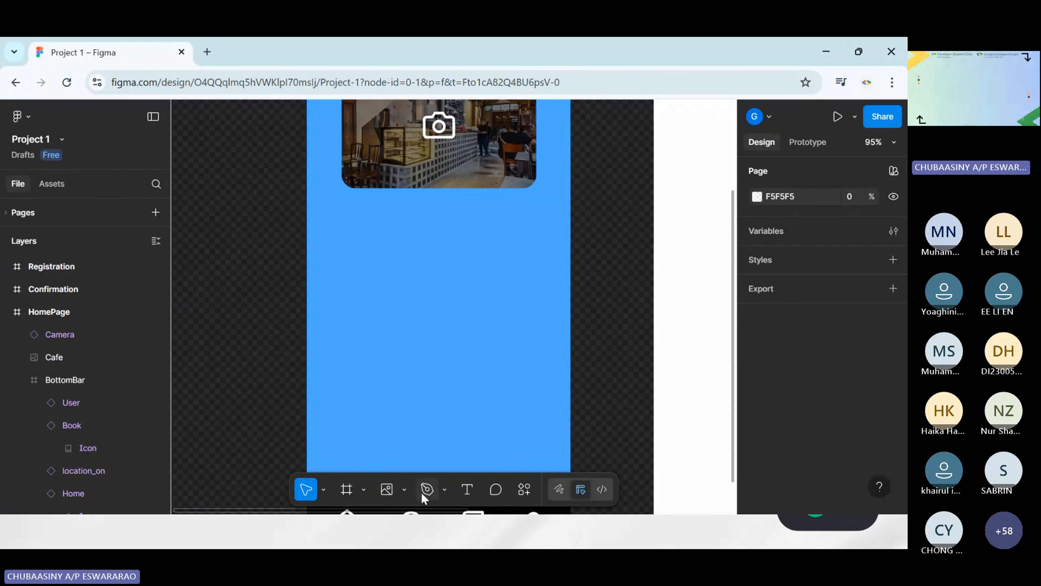
pyautogui.click(470, 484)
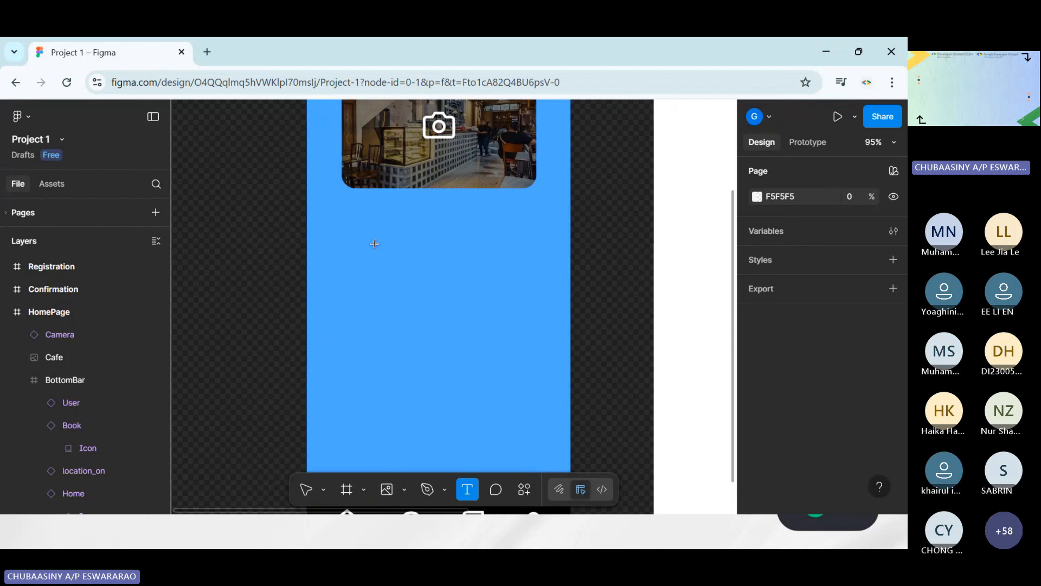
pyautogui.moveTo(343, 204); pyautogui.dragTo(536, 258)
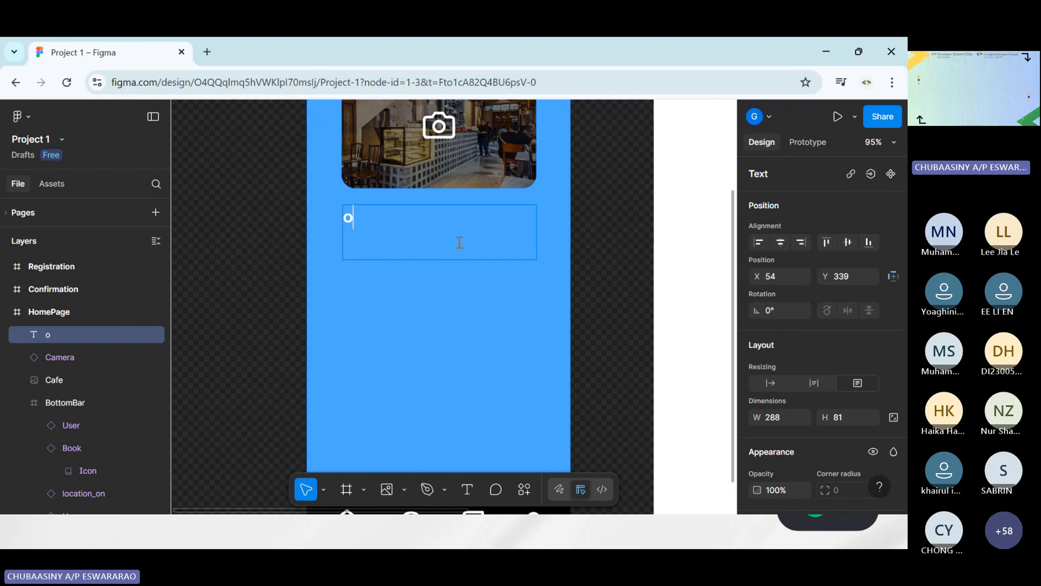
pyautogui.write('OPENIN')
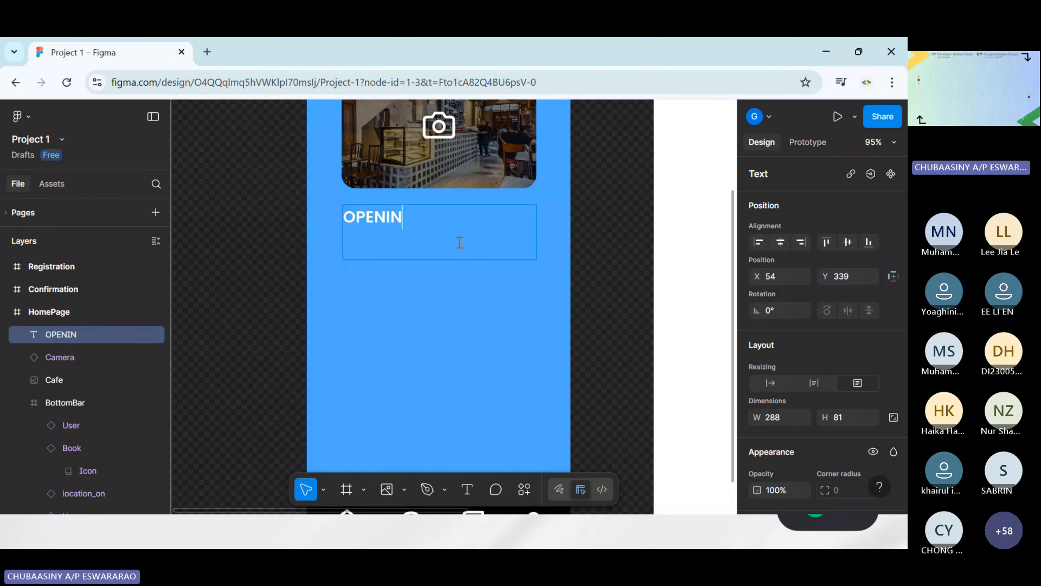
pyautogui.write('G SOON')
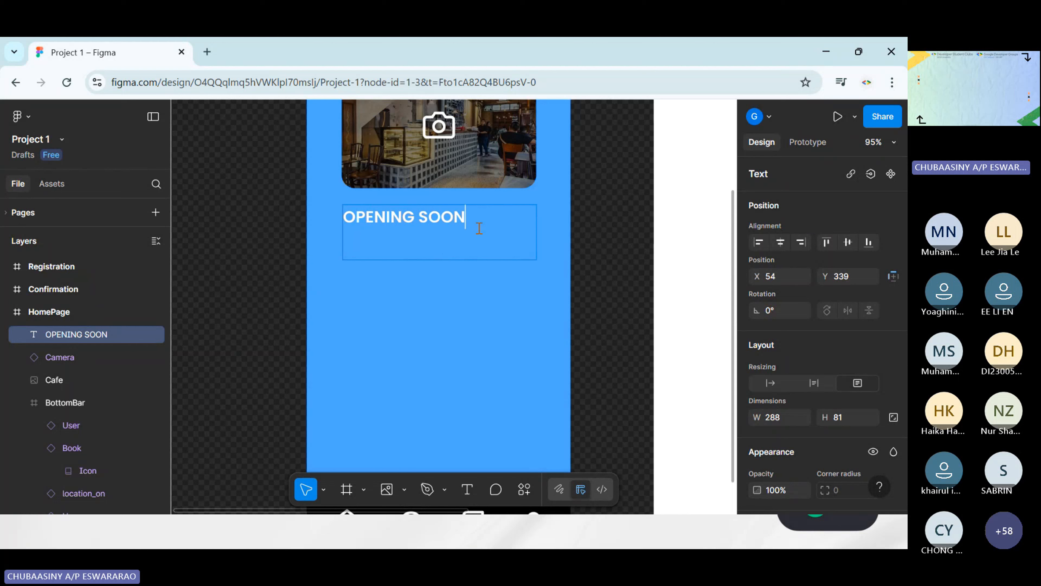
pyautogui.press('Escape')
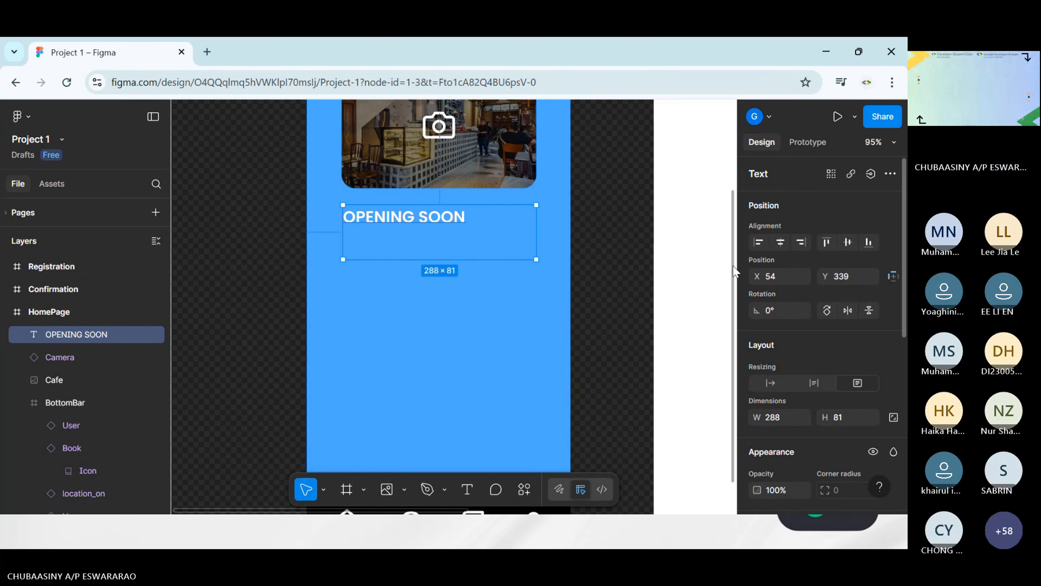
# Format the OPENING SOON text as centre-aligned Bold at size 32
pyautogui.scroll(-5, 851, 344)
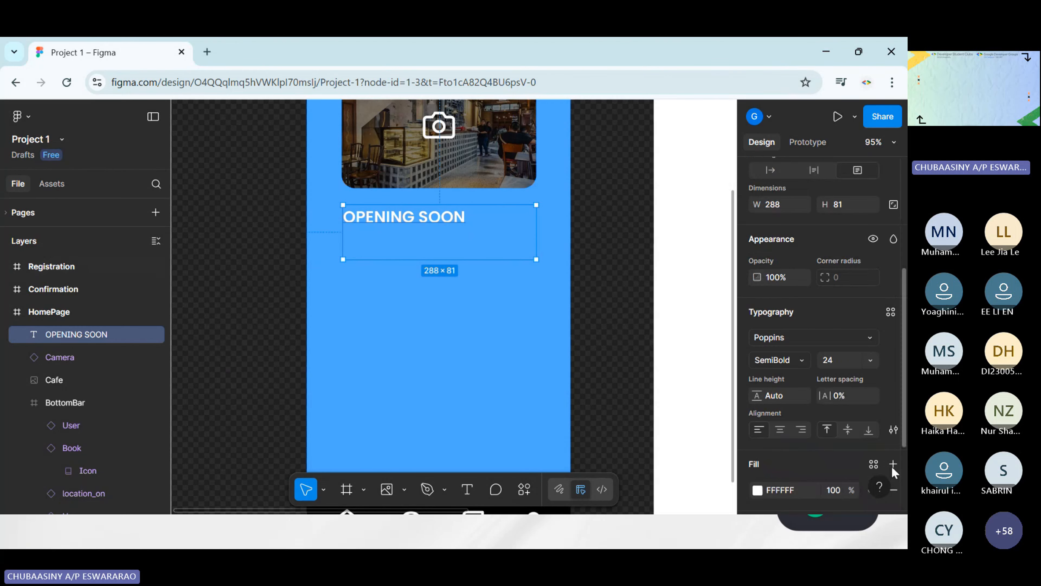
pyautogui.click(778, 429)
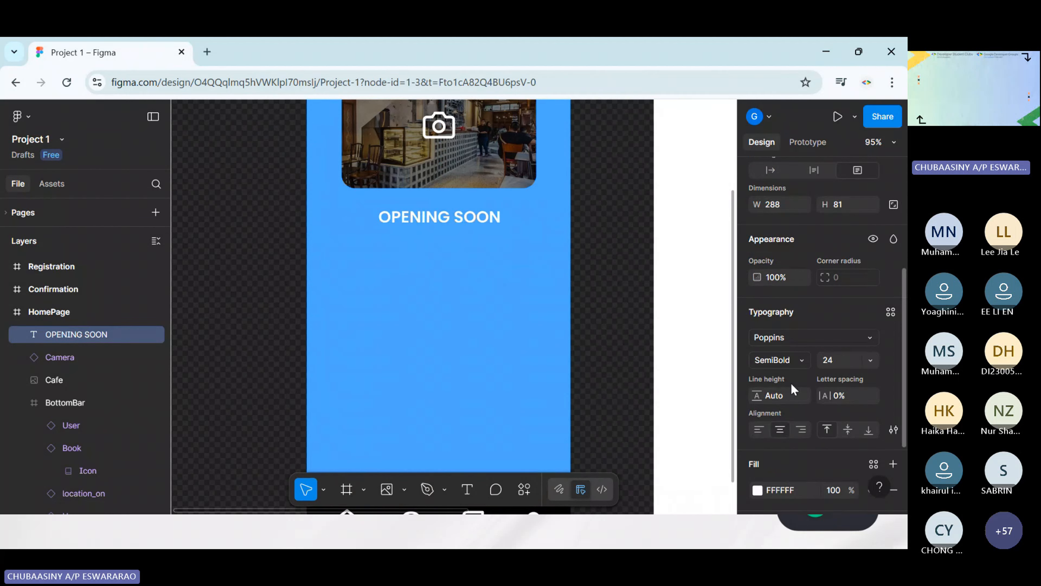
pyautogui.click(797, 361)
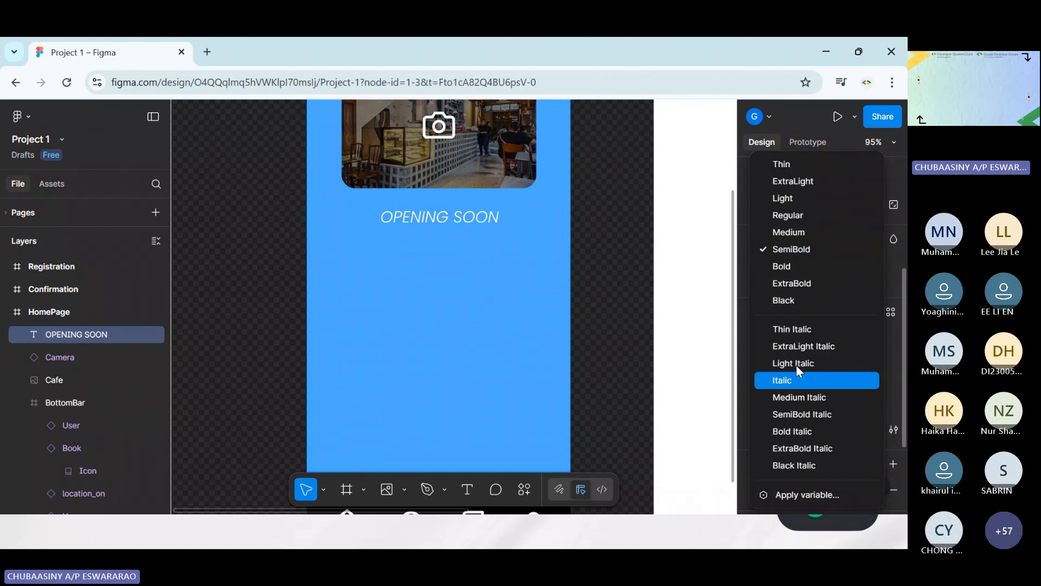
pyautogui.click(797, 284)
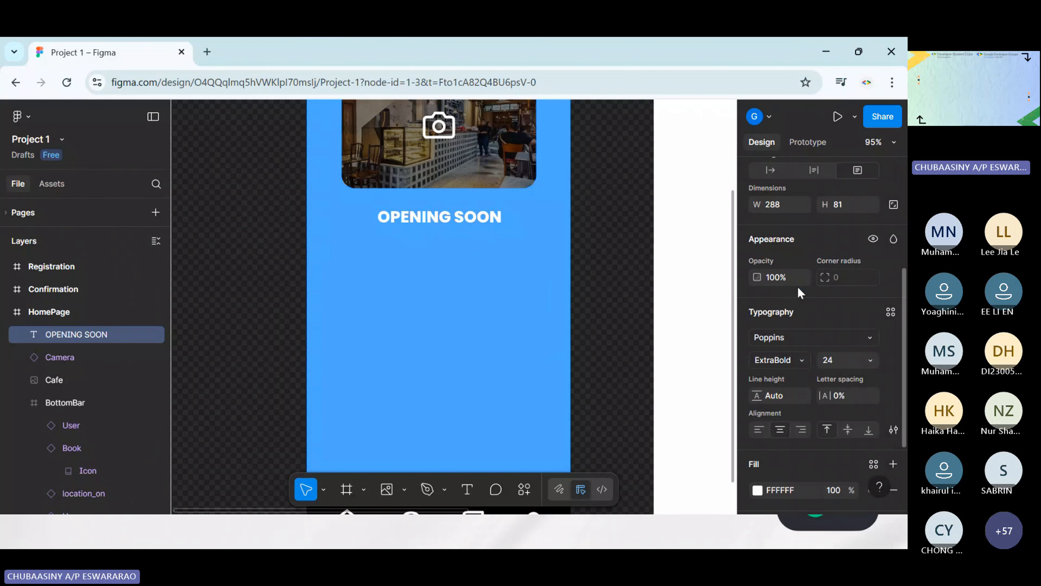
pyautogui.click(804, 363)
pyautogui.click(795, 267)
pyautogui.scroll(-3, 802, 394)
pyautogui.click(869, 246)
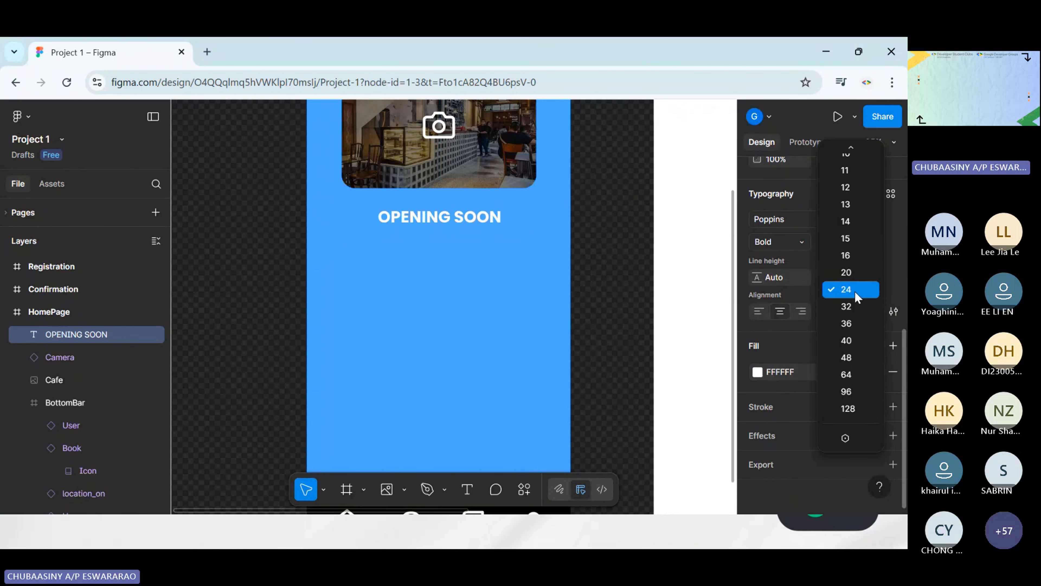
pyautogui.click(852, 304)
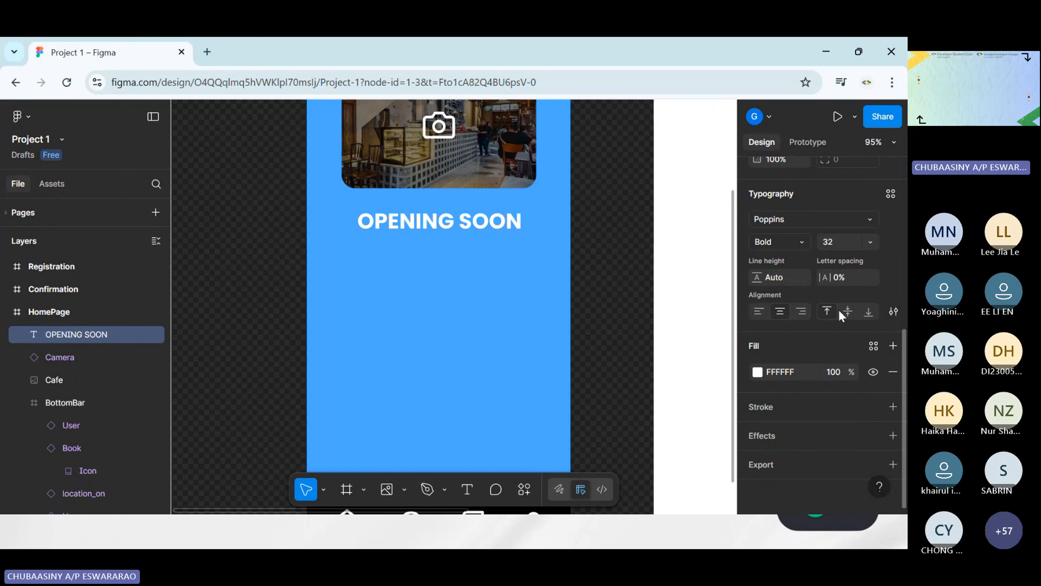
# Change the OPENING SOON text's fill color to black
pyautogui.click(757, 371)
pyautogui.moveTo(614, 246); pyautogui.dragTo(569, 388)
pyautogui.click(518, 294)
# Reposition the OPENING SOON text just below the Cafe image, centred on the HomePage at about X 53, Y 329
pyautogui.moveTo(490, 223); pyautogui.dragTo(488, 212)
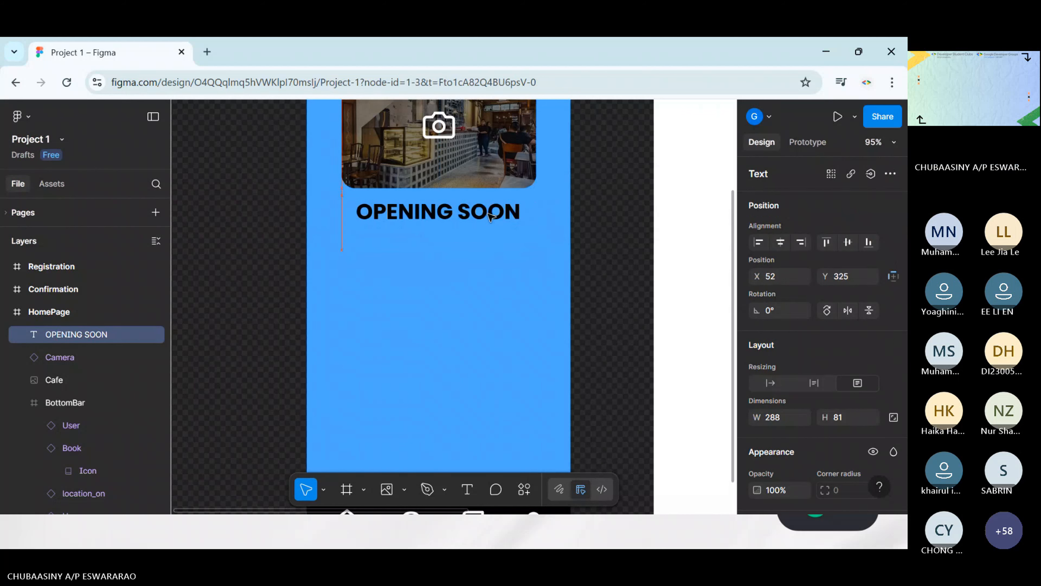
pyautogui.click(618, 245)
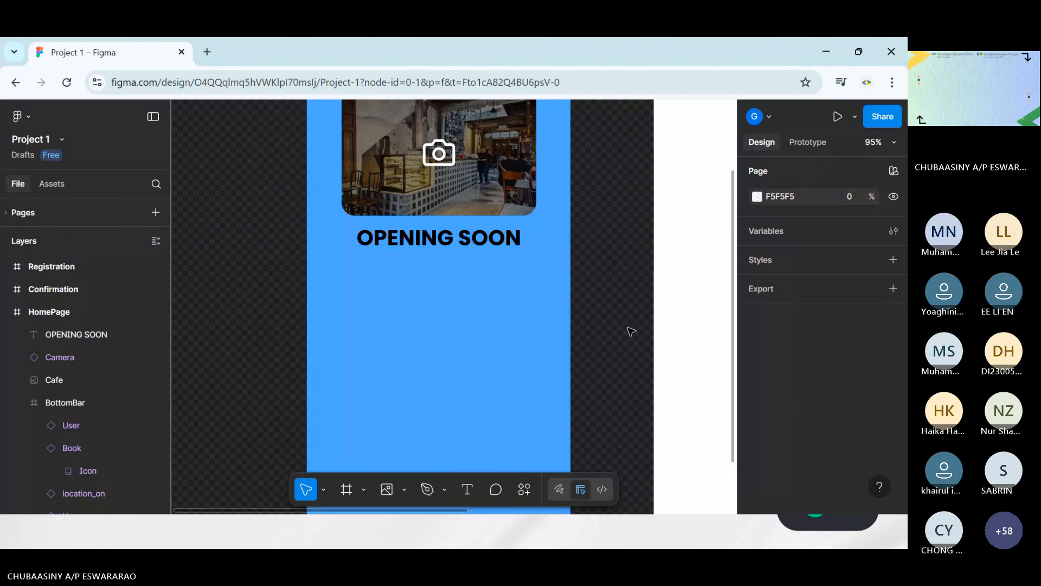
pyautogui.scroll(2, 632, 331)
pyautogui.click(482, 312)
pyautogui.press('Down')
pyautogui.press('Down')
pyautogui.press('Down')
pyautogui.press('Down')
pyautogui.press('Down')
pyautogui.press('Down')
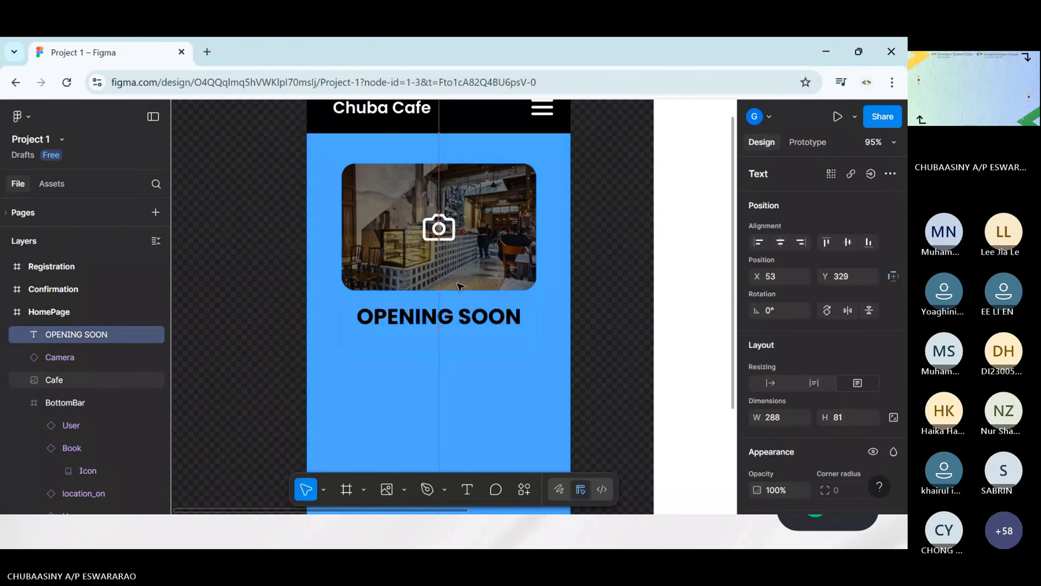
pyautogui.click(589, 332)
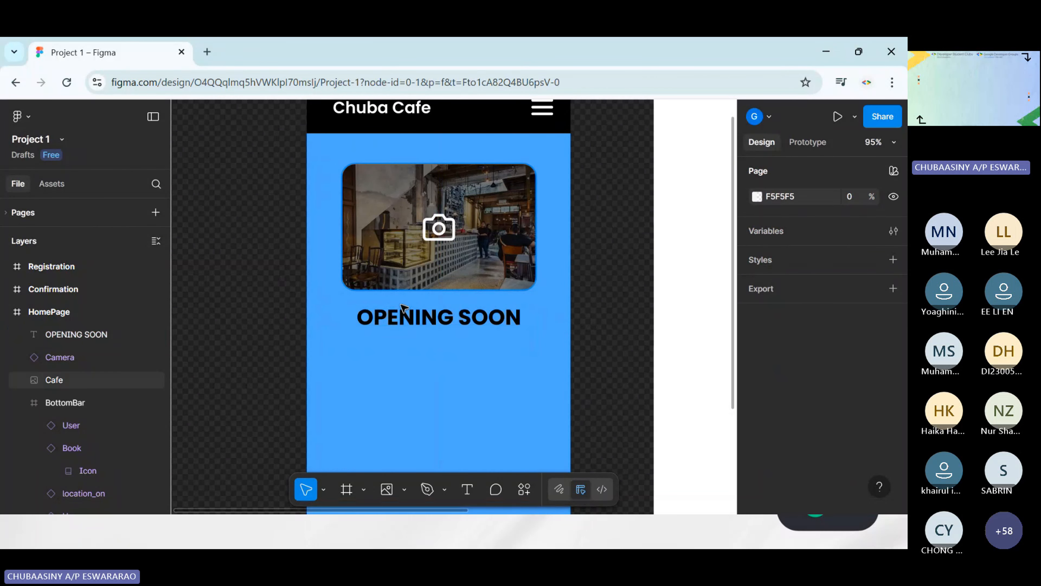
pyautogui.scroll(-2, 493, 379)
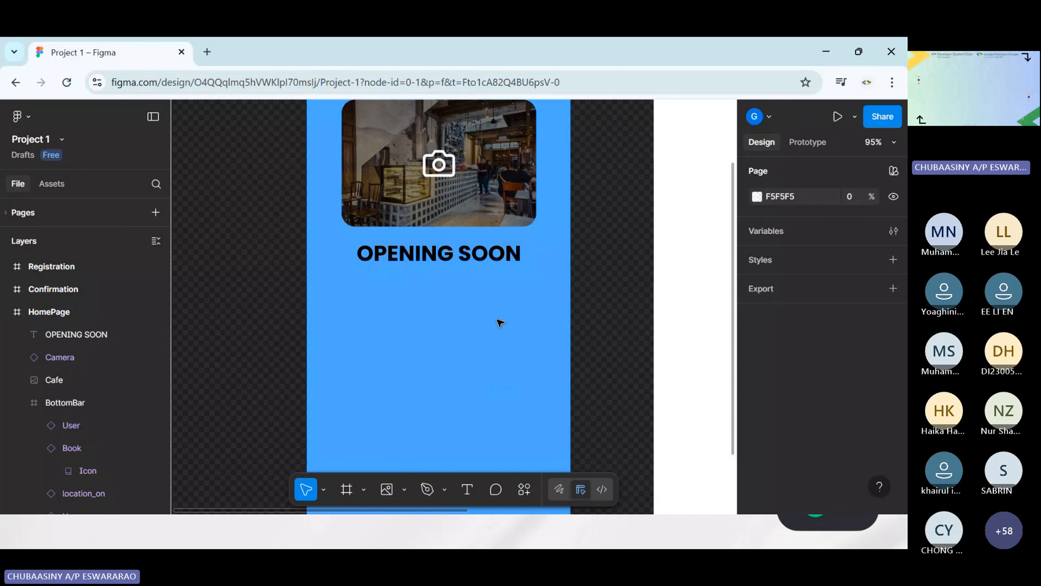
pyautogui.scroll(-3, 534, 314)
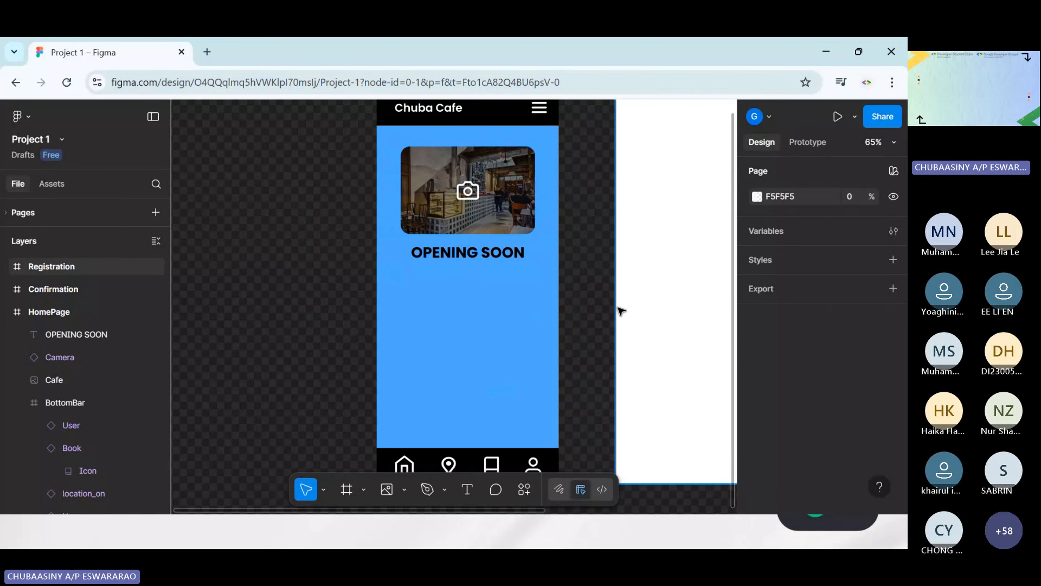
pyautogui.scroll(3, 618, 307)
pyautogui.scroll(-4, 588, 262)
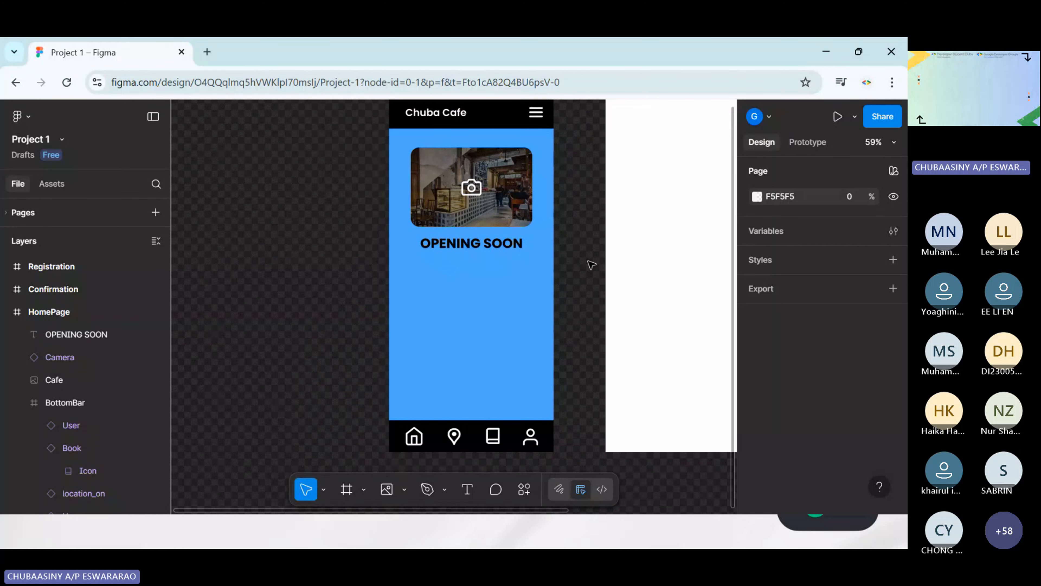
pyautogui.hscroll(2, 592, 265)
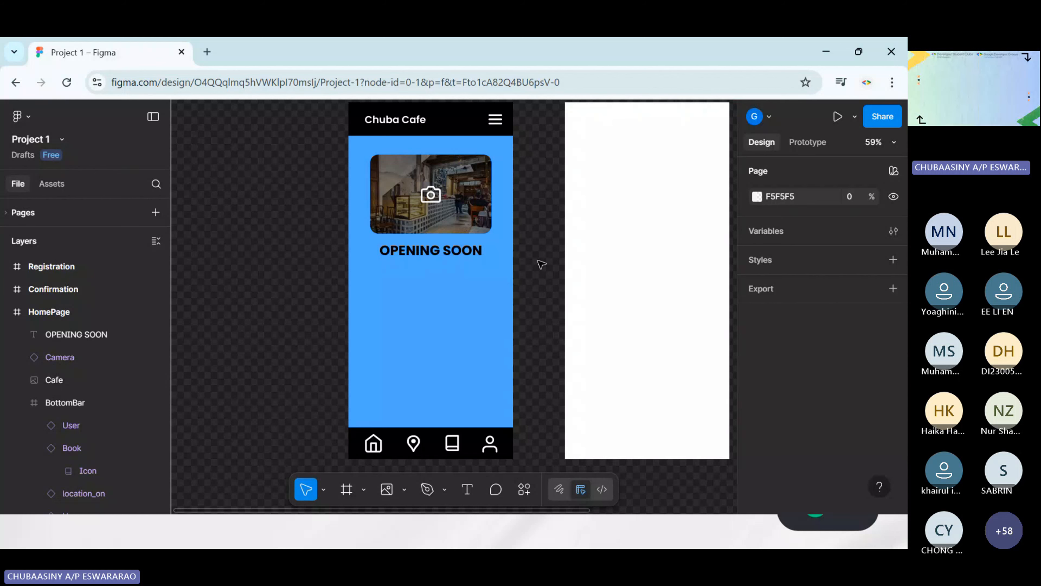
# Draw a rectangle about 129 × 55 below the OPENING SOON text, centred horizontally on the HomePage
pyautogui.scroll(5, 525, 243)
pyautogui.scroll(-2, 523, 239)
pyautogui.hscroll(-2, 523, 240)
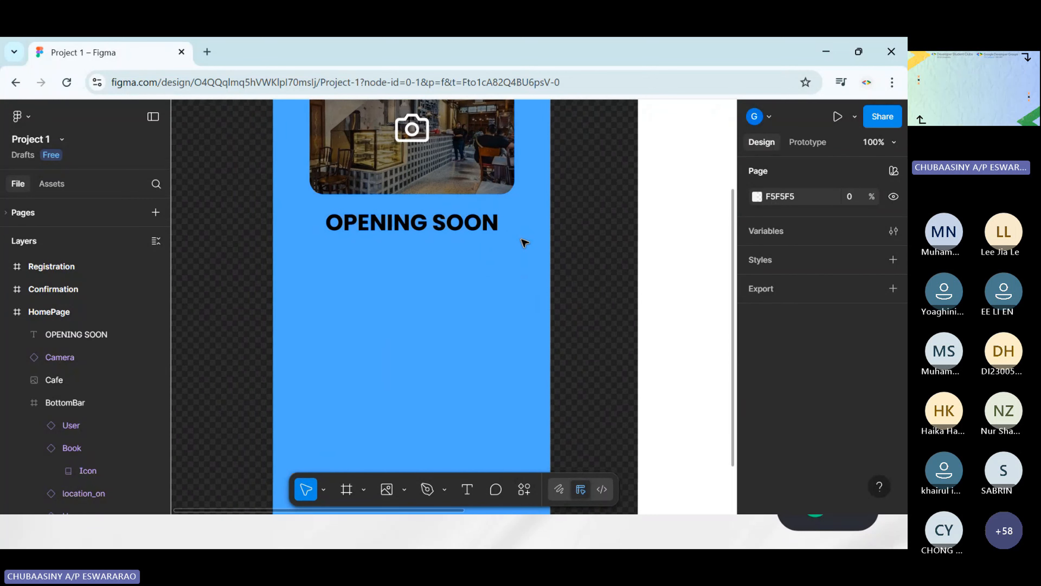
pyautogui.scroll(-1, 555, 260)
pyautogui.hscroll(-1, 555, 259)
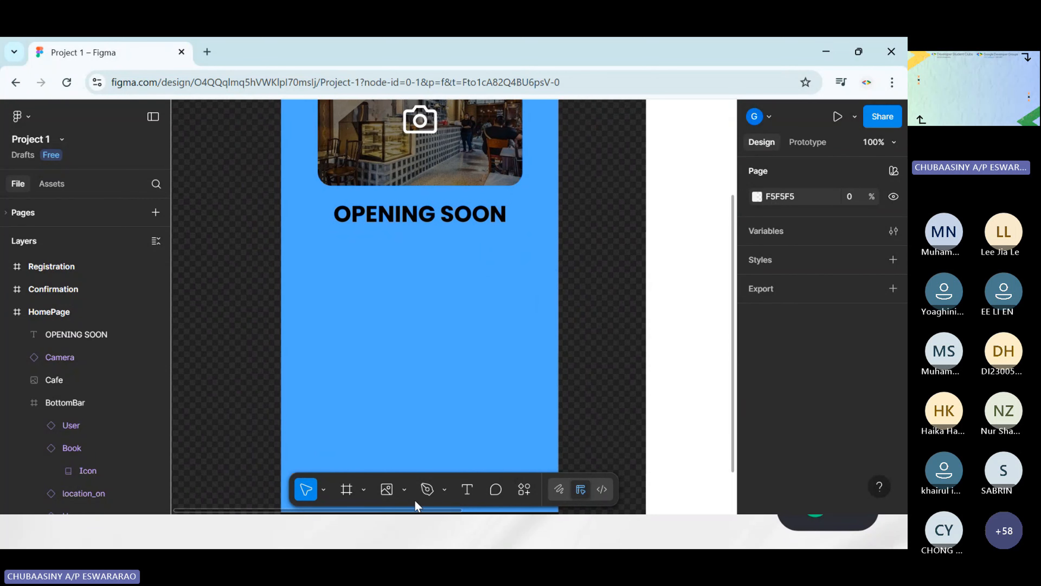
pyautogui.click(406, 490)
pyautogui.click(384, 351)
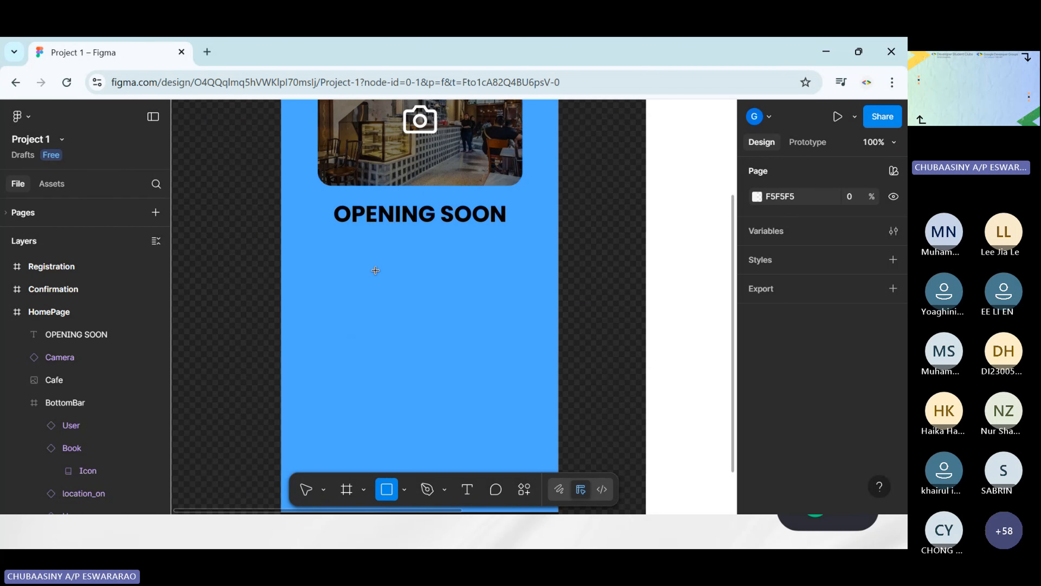
pyautogui.click(404, 490)
pyautogui.click(385, 350)
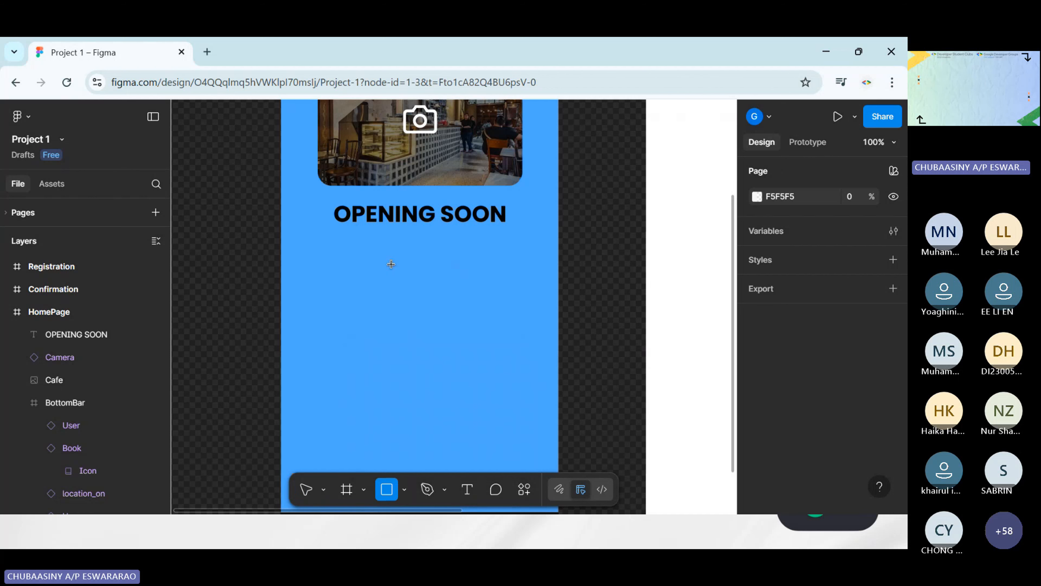
pyautogui.moveTo(374, 240); pyautogui.dragTo(464, 279)
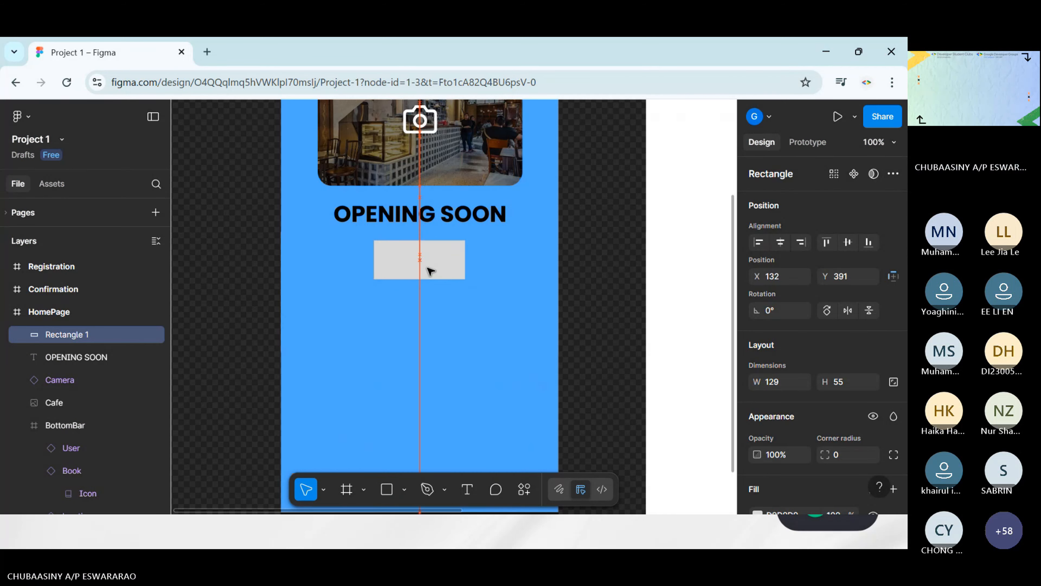
pyautogui.click(609, 291)
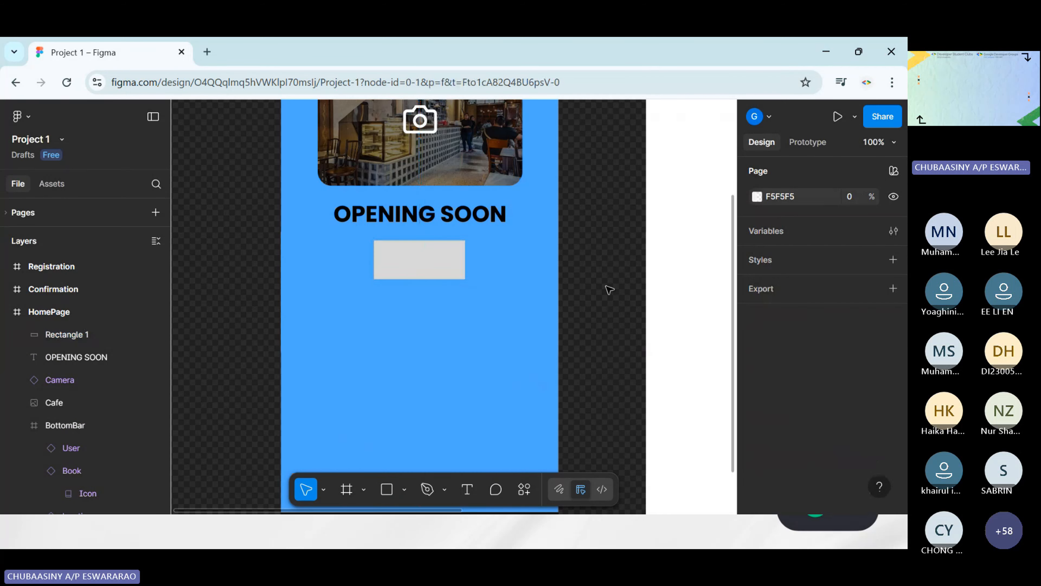
# Round the corners of the rectangle below OPENING SOON to a radius of 5
pyautogui.click(459, 271)
pyautogui.scroll(5, 527, 263)
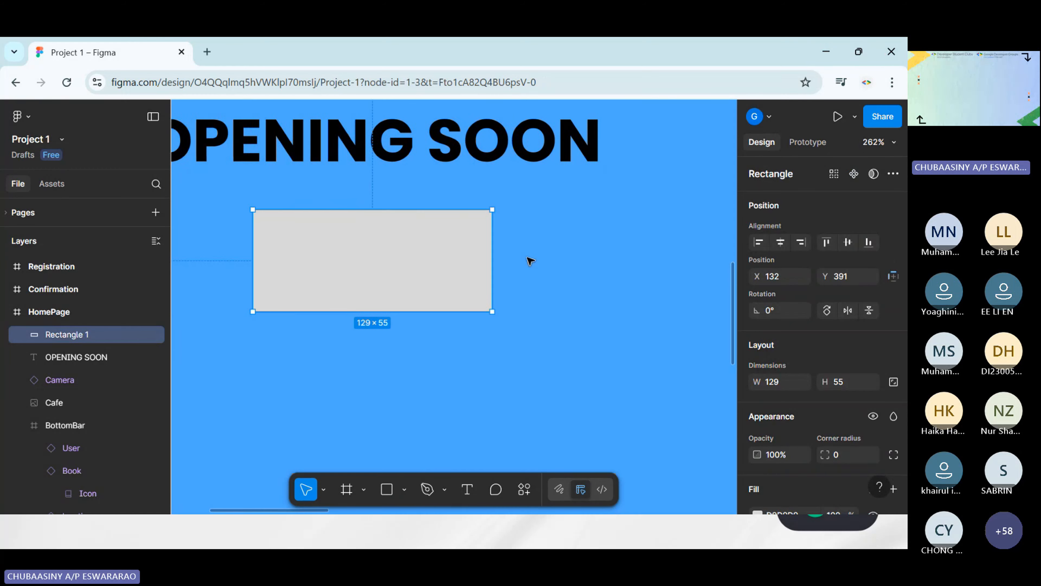
pyautogui.hscroll(-3, 472, 246)
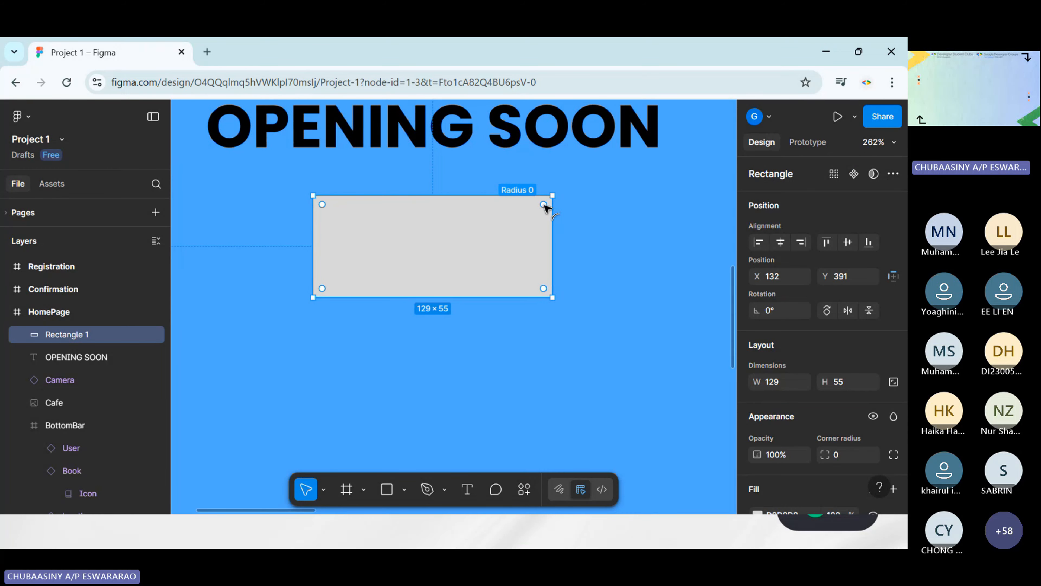
pyautogui.moveTo(543, 204); pyautogui.dragTo(537, 211)
pyautogui.moveTo(538, 210); pyautogui.dragTo(542, 207)
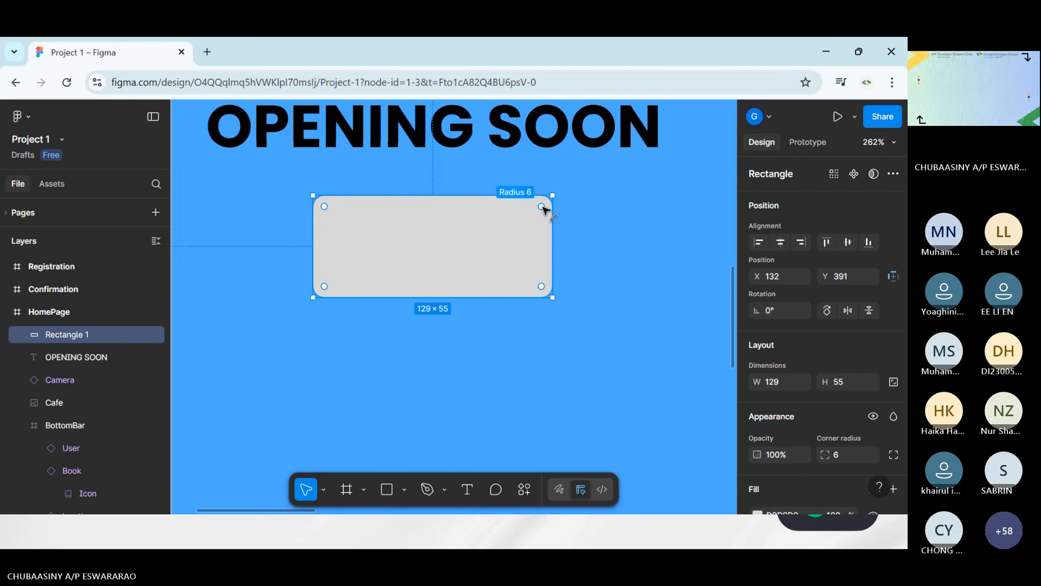
pyautogui.click(642, 216)
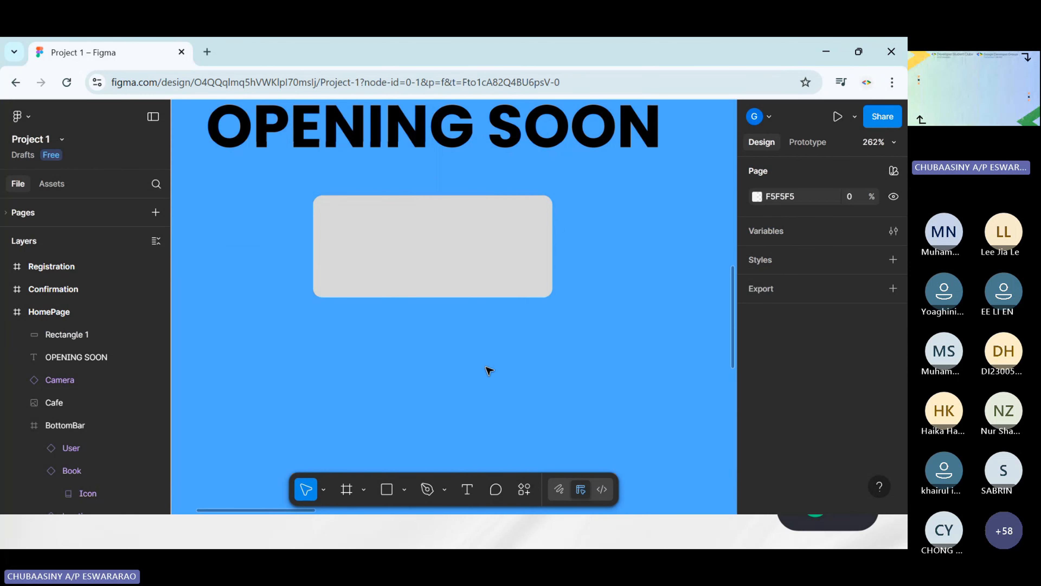
# Set the fill color of the rectangle below OPENING SOON to the strong blue 0B78F4
pyautogui.click(463, 294)
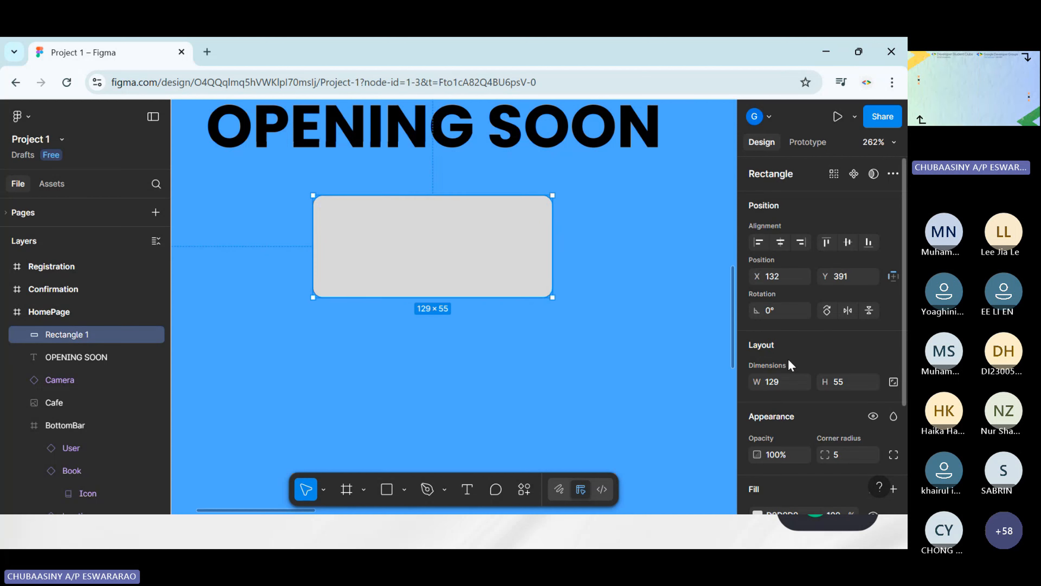
pyautogui.scroll(-3, 790, 365)
pyautogui.click(758, 371)
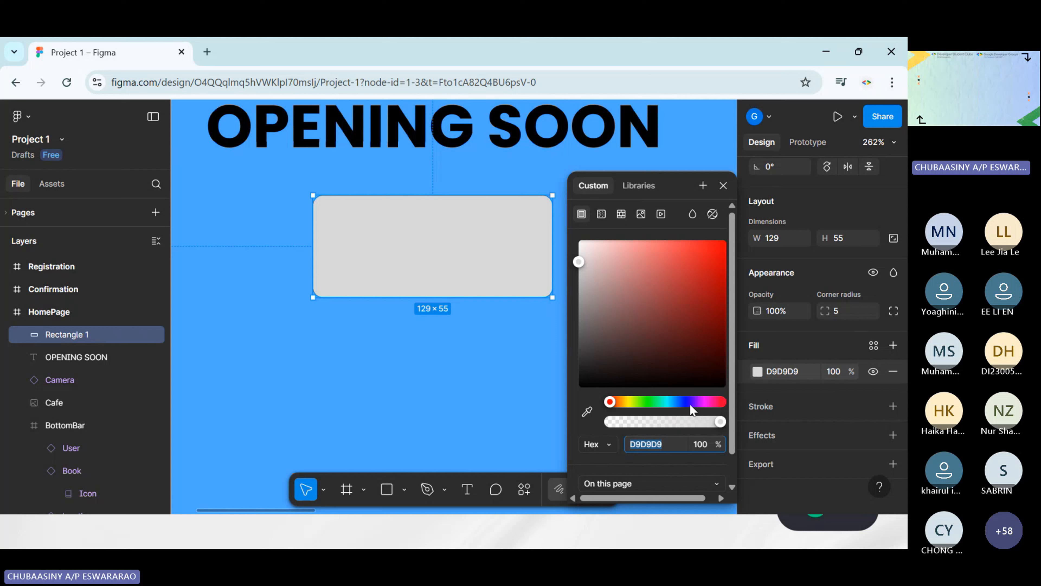
pyautogui.moveTo(690, 405); pyautogui.dragTo(672, 404)
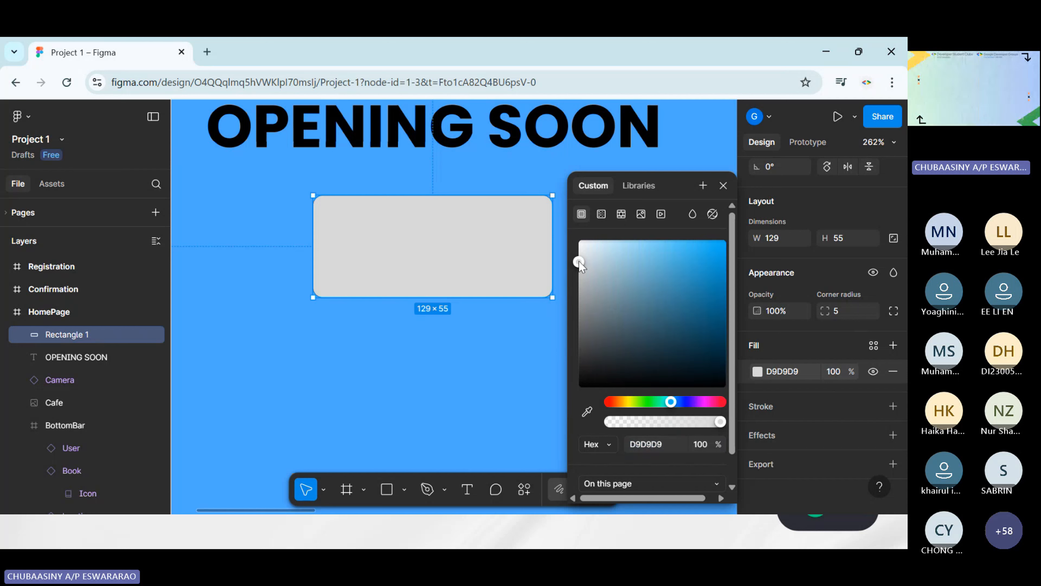
pyautogui.moveTo(579, 262); pyautogui.dragTo(603, 240)
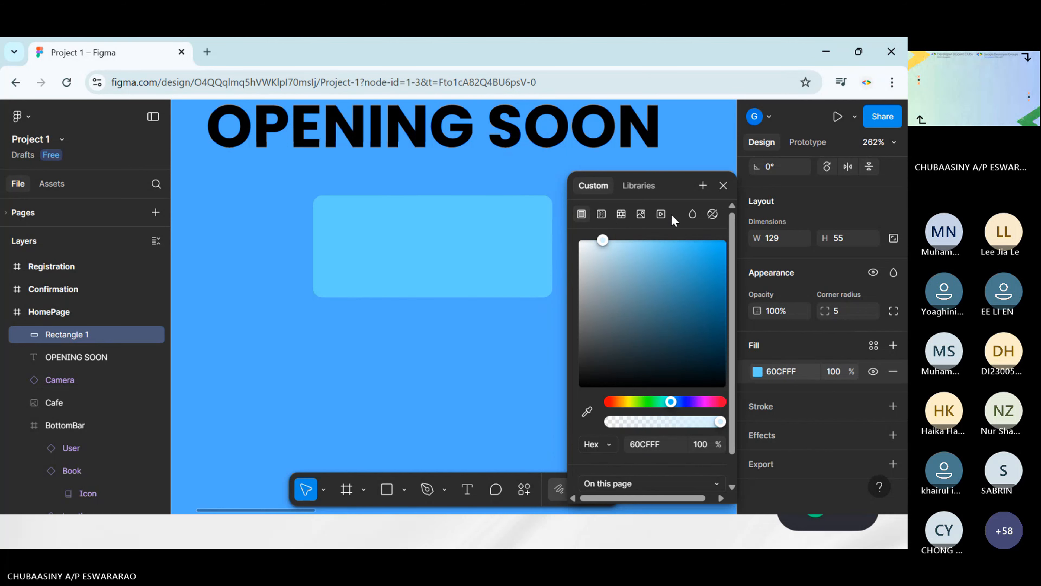
pyautogui.moveTo(671, 215); pyautogui.dragTo(665, 243)
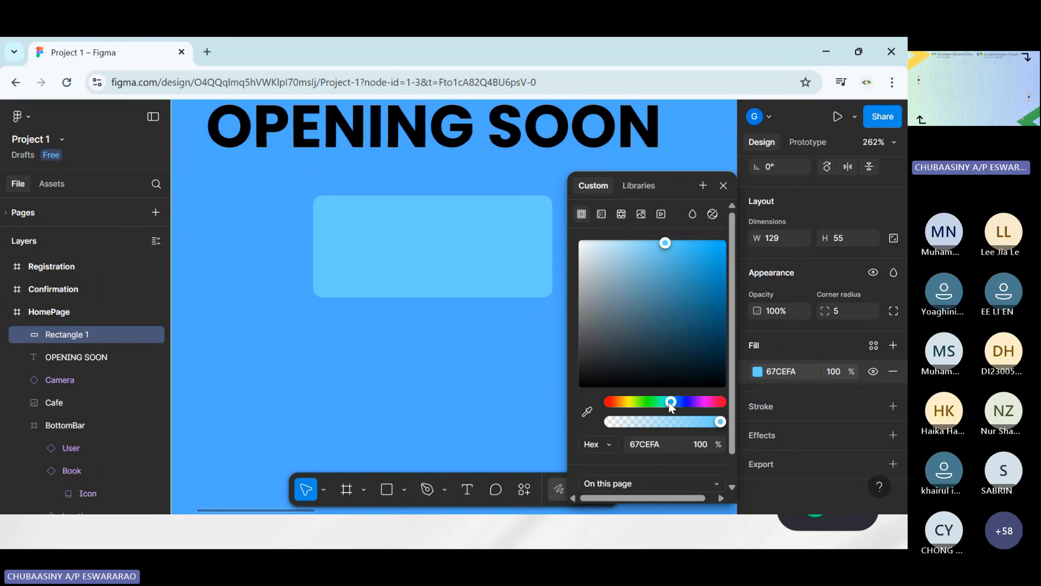
pyautogui.moveTo(671, 406); pyautogui.dragTo(680, 406)
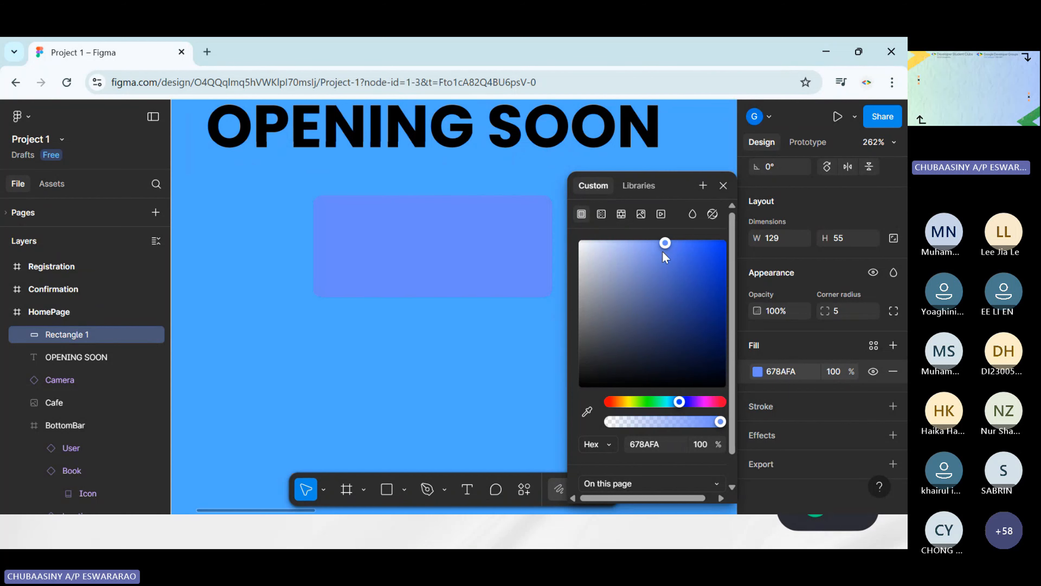
pyautogui.moveTo(665, 244); pyautogui.dragTo(622, 240)
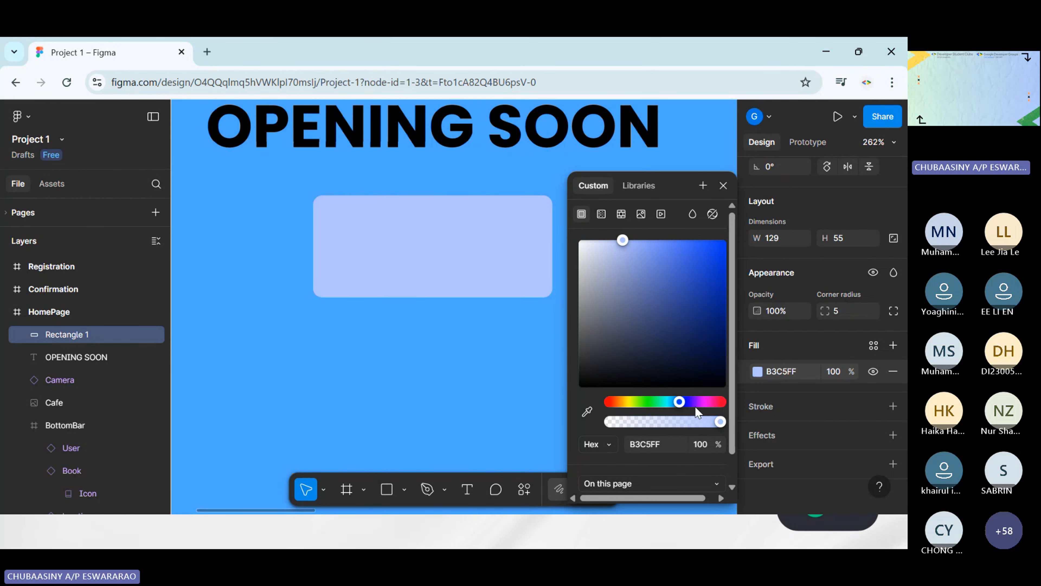
pyautogui.moveTo(679, 404); pyautogui.dragTo(686, 405)
pyautogui.moveTo(628, 234); pyautogui.dragTo(652, 231)
pyautogui.moveTo(708, 398)
pyautogui.mouseDown()
pyautogui.moveTo(690, 400)
pyautogui.moveTo(700, 400)
pyautogui.mouseUp()
pyautogui.moveTo(646, 235); pyautogui.dragTo(666, 236)
pyautogui.click(453, 364)
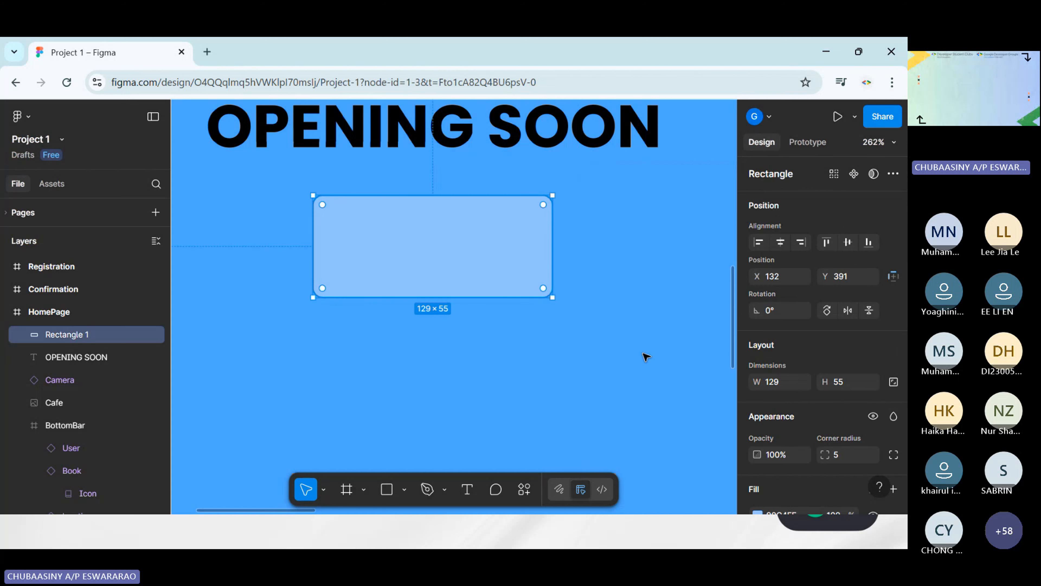
pyautogui.scroll(-3, 773, 456)
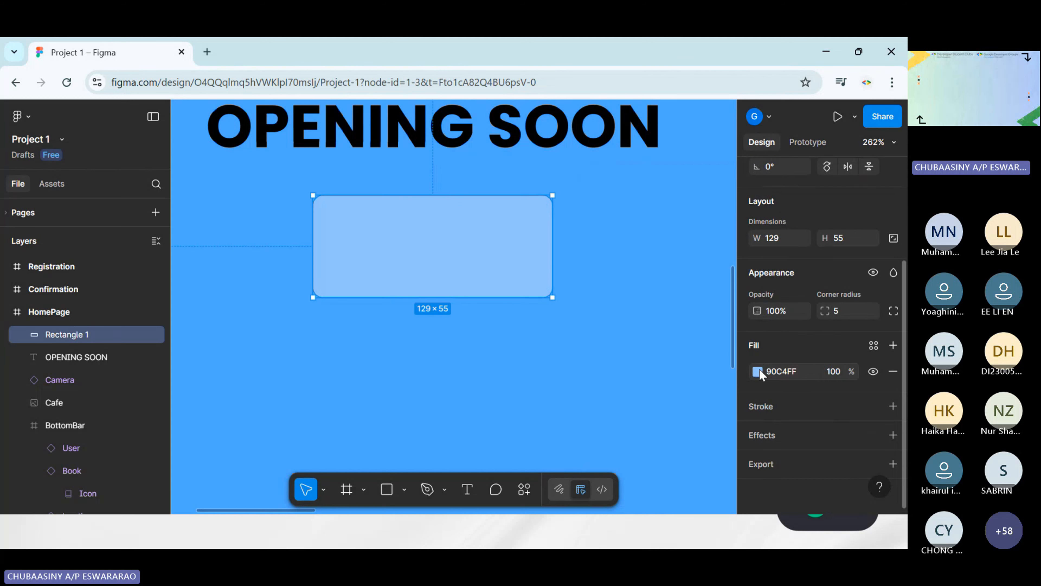
pyautogui.click(759, 371)
pyautogui.moveTo(643, 241); pyautogui.dragTo(717, 247)
pyautogui.click(397, 407)
pyautogui.scroll(-5, 505, 348)
# Add a black 000000 stroke to the blue rectangle, positioned inside with a weight of 1
pyautogui.click(461, 274)
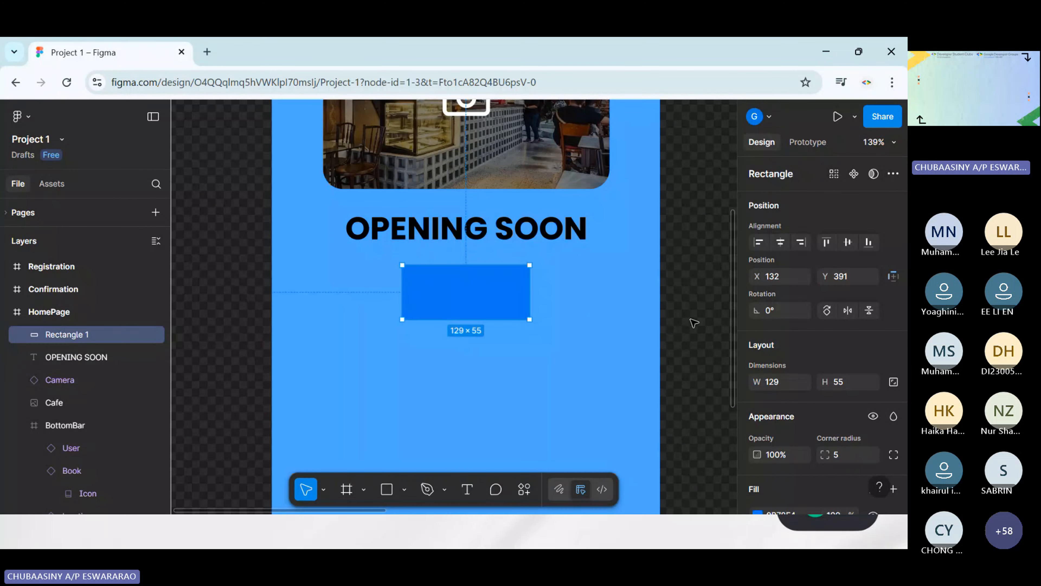
pyautogui.scroll(-3, 759, 282)
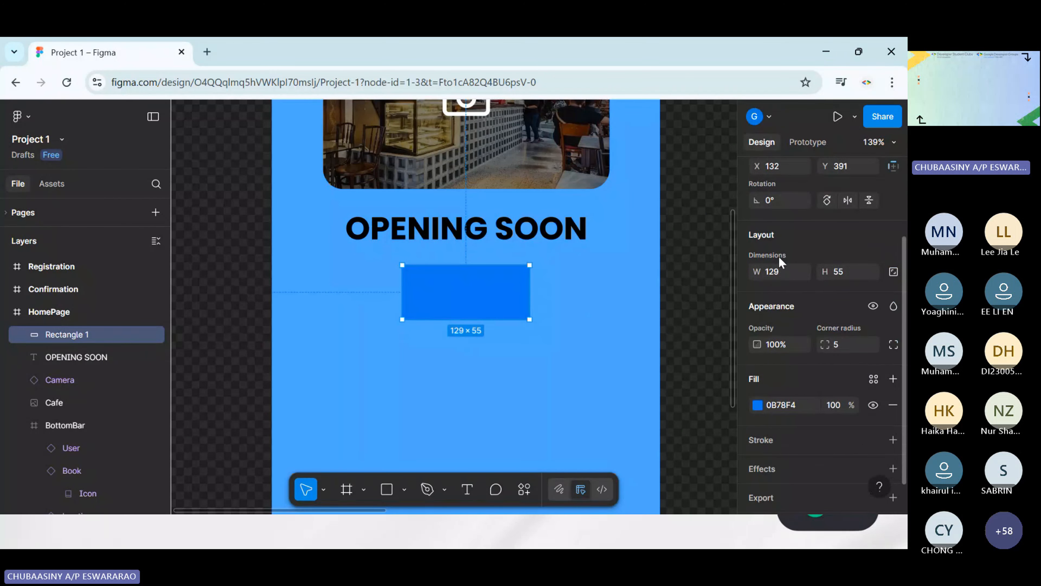
pyautogui.scroll(-1, 781, 360)
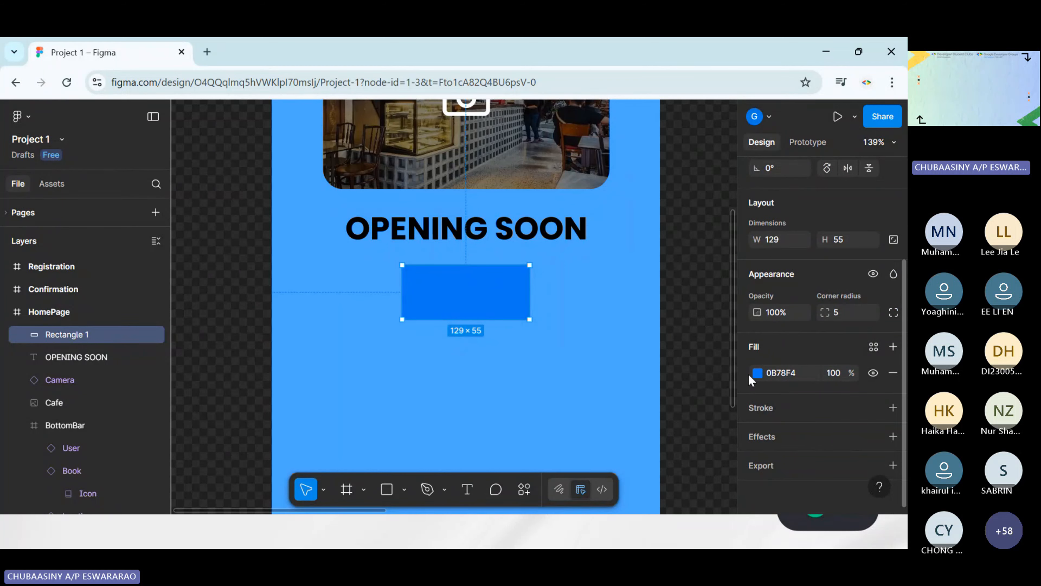
pyautogui.click(771, 406)
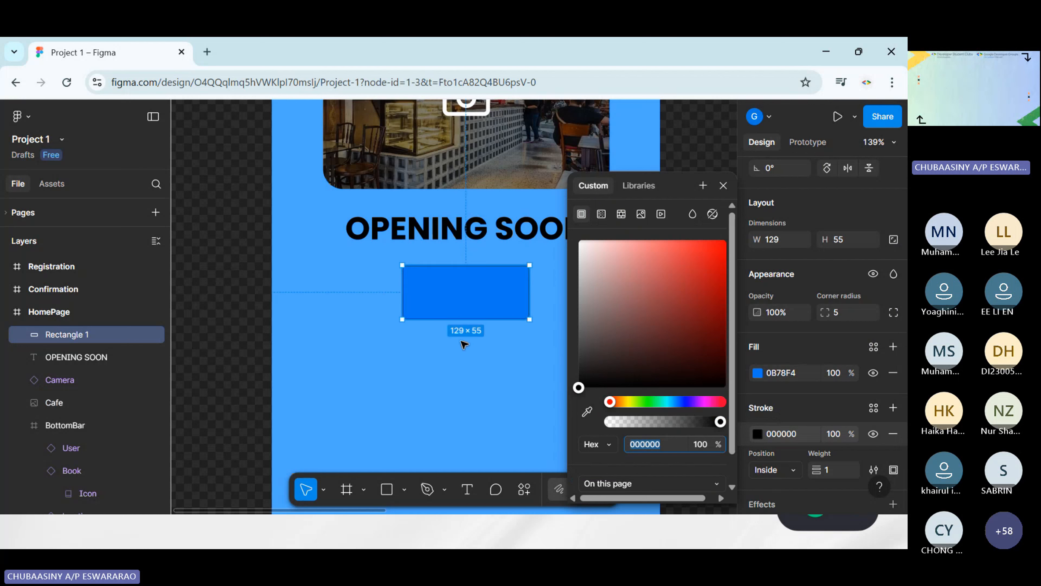
pyautogui.click(549, 361)
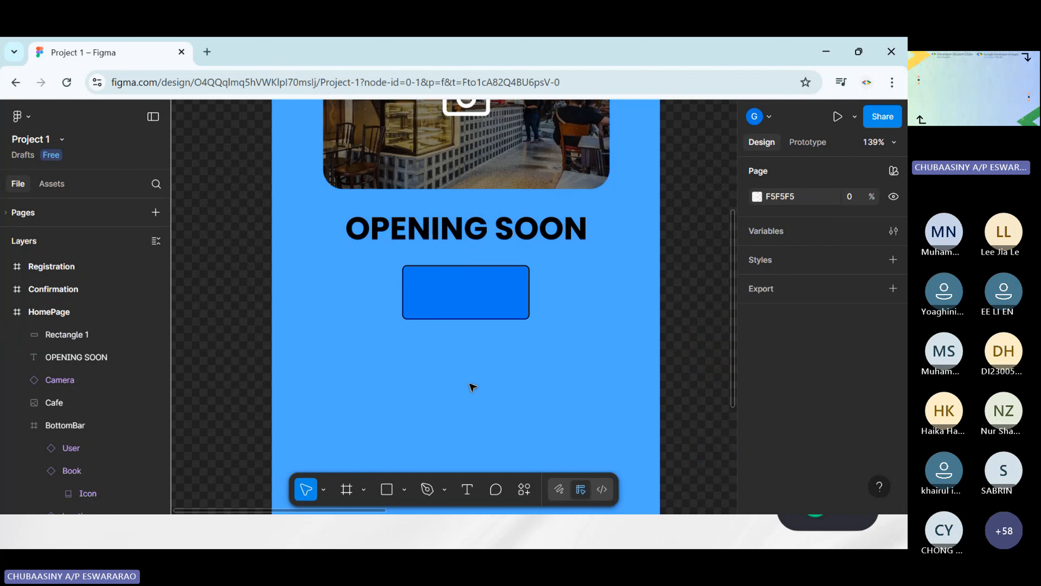
pyautogui.click(453, 305)
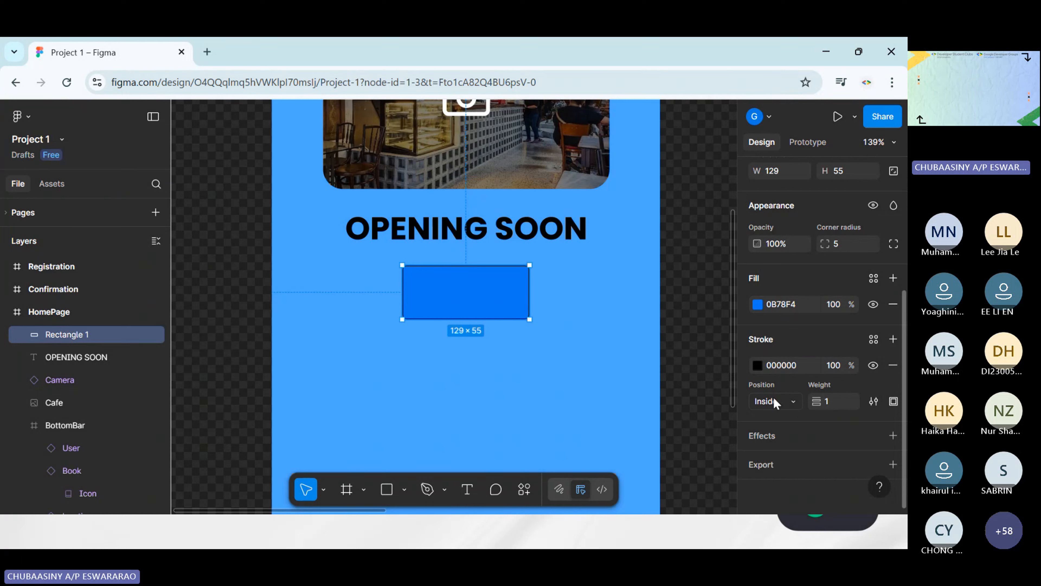
pyautogui.click(537, 349)
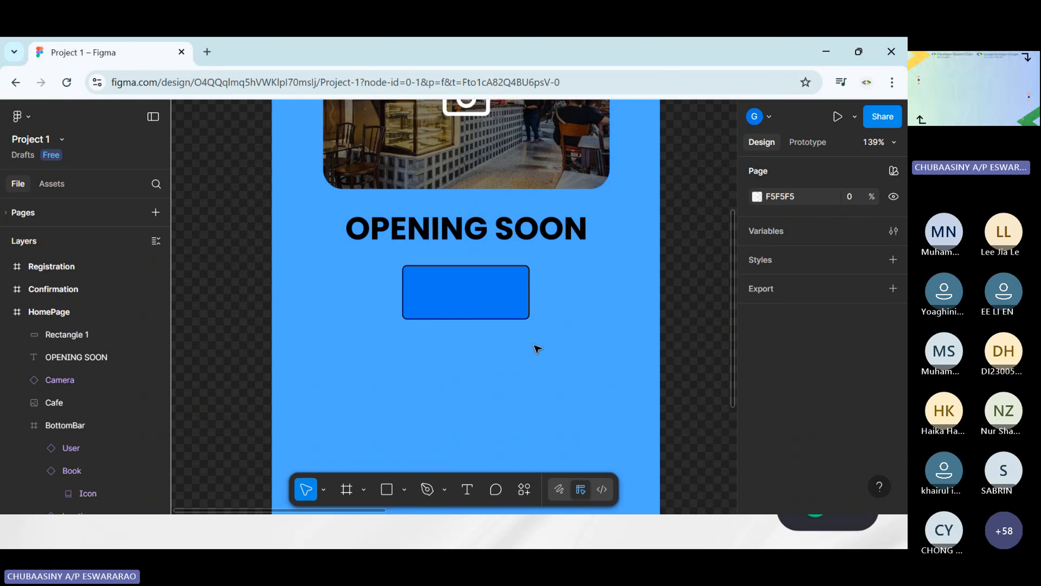
# Shorten the OPENING SOON text box to a height of about 47 so it ends above the blue rectangle
pyautogui.click(478, 495)
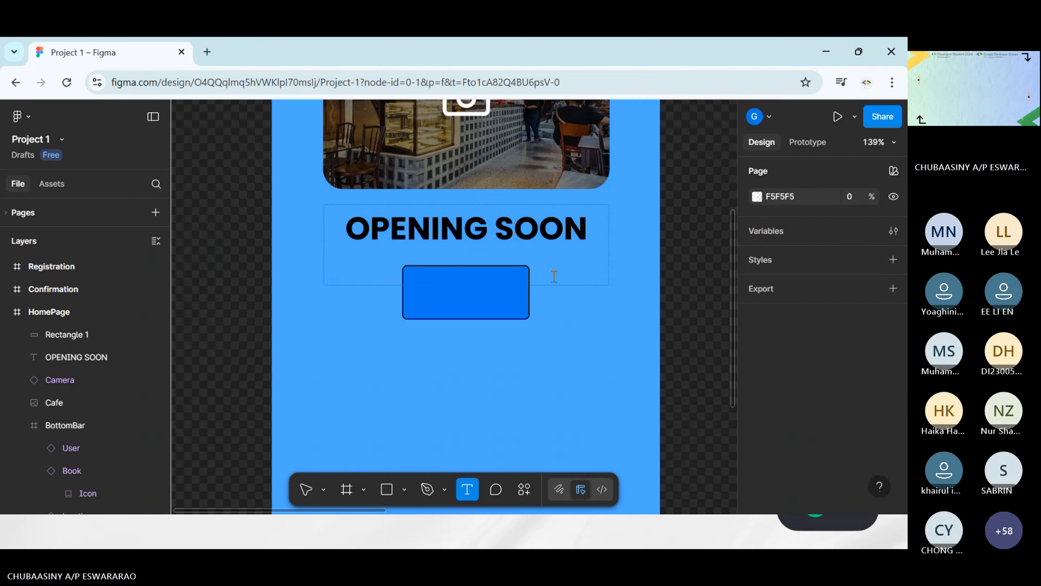
pyautogui.click(308, 492)
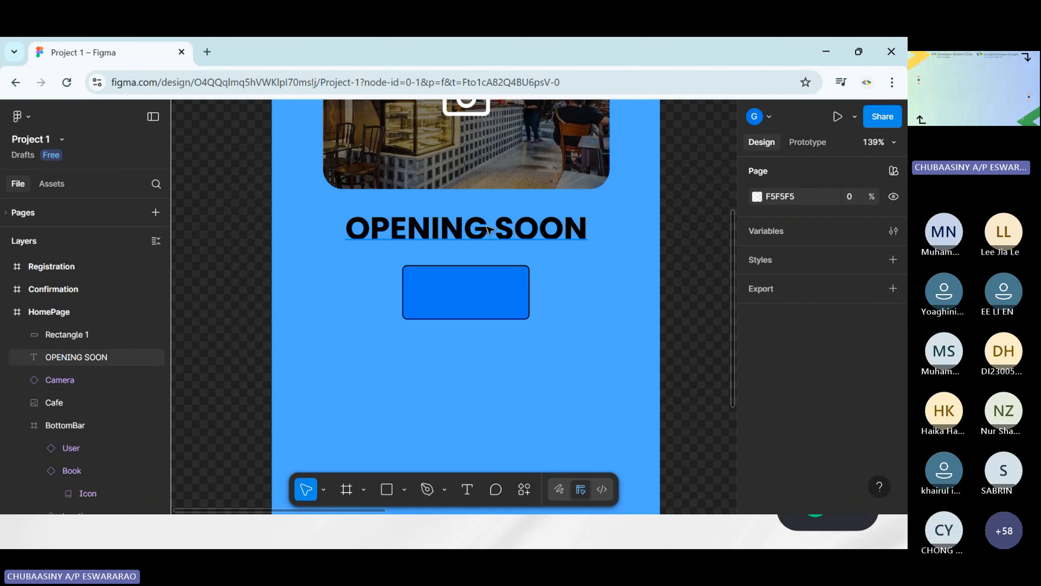
pyautogui.click(472, 270)
pyautogui.moveTo(471, 270); pyautogui.dragTo(472, 251)
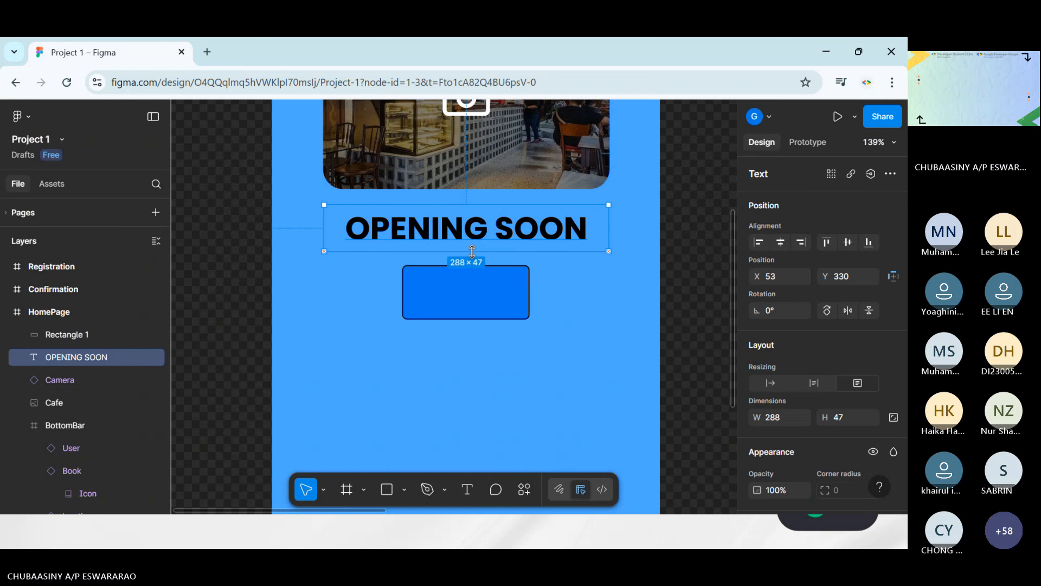
# Draw a text box about 101 × 24 inside the blue rectangle below OPENING SOON and set its font size to 15
pyautogui.click(467, 489)
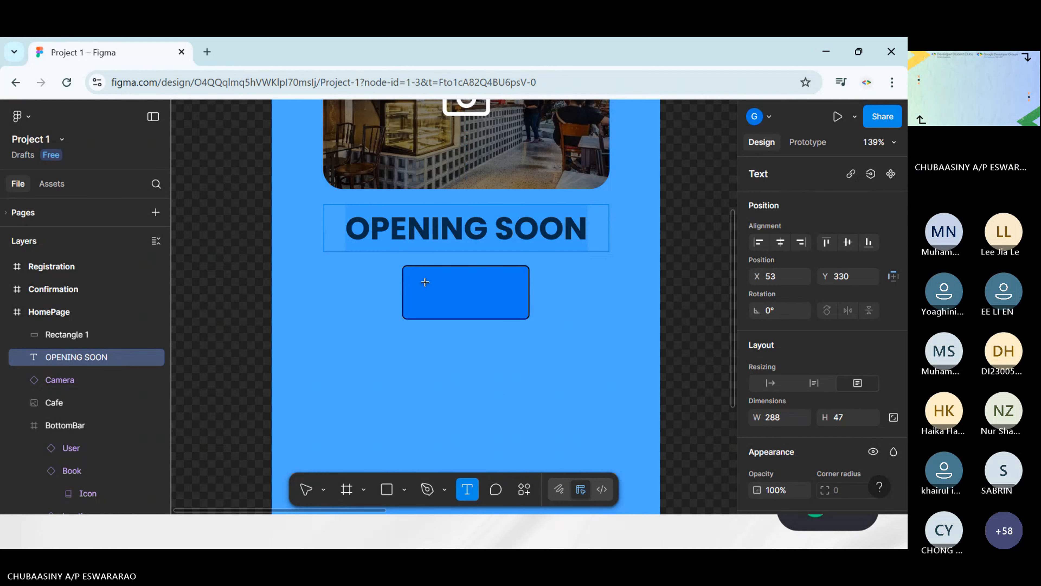
pyautogui.moveTo(417, 281)
pyautogui.mouseDown()
pyautogui.moveTo(421, 301)
pyautogui.moveTo(519, 305)
pyautogui.mouseUp()
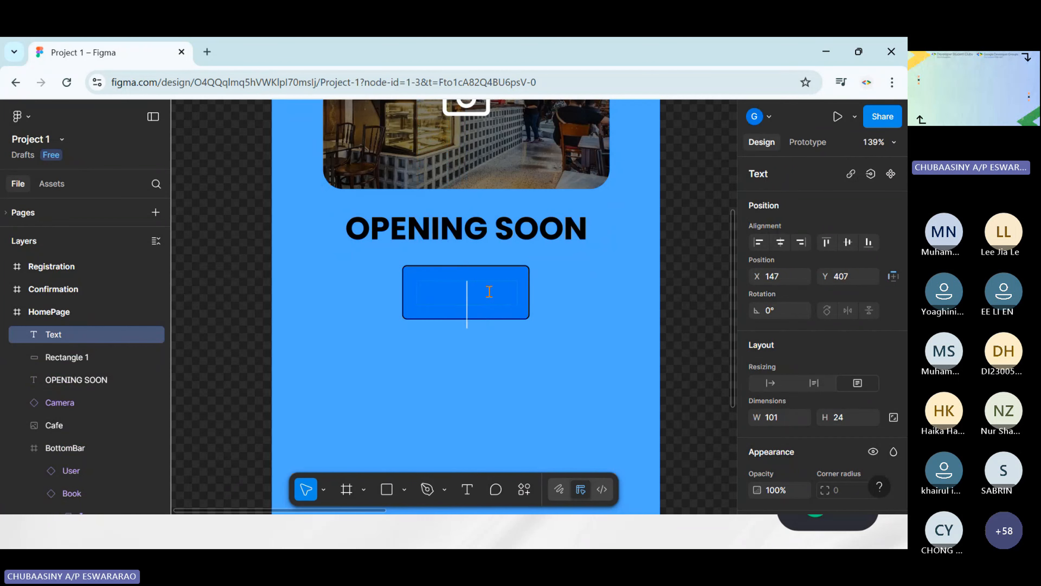
pyautogui.scroll(-5, 848, 369)
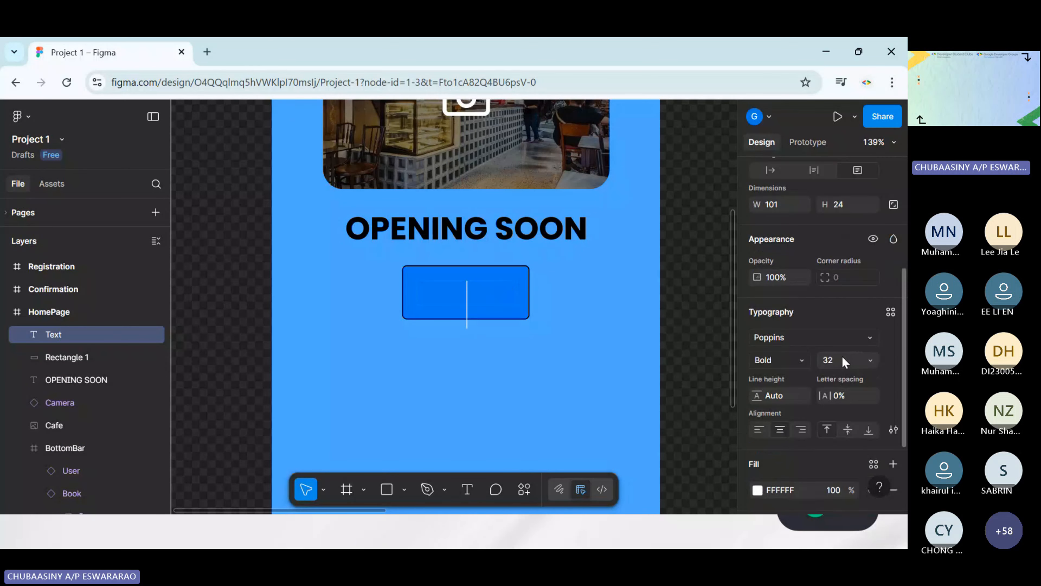
pyautogui.click(869, 360)
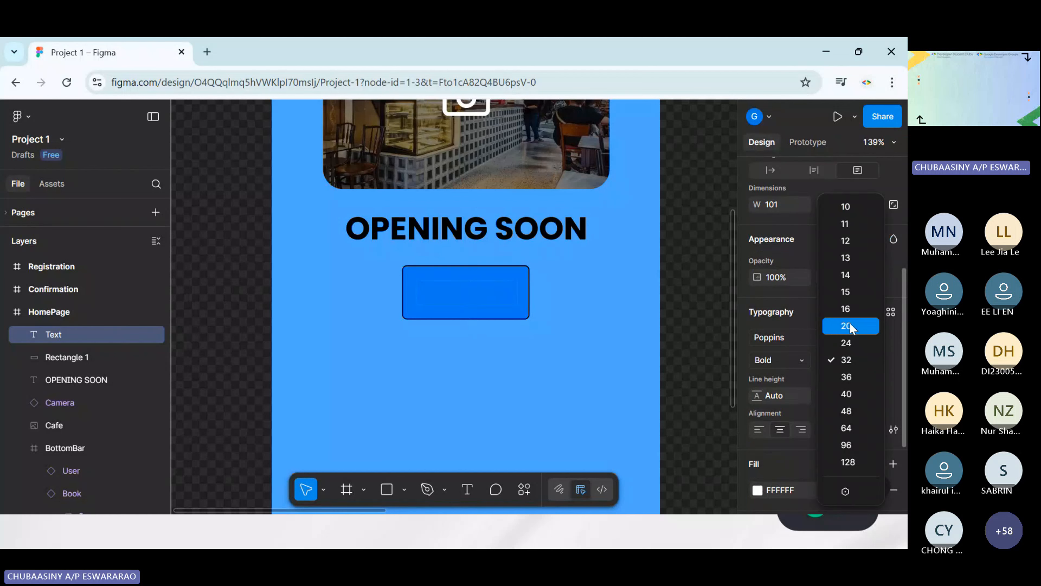
pyautogui.click(848, 292)
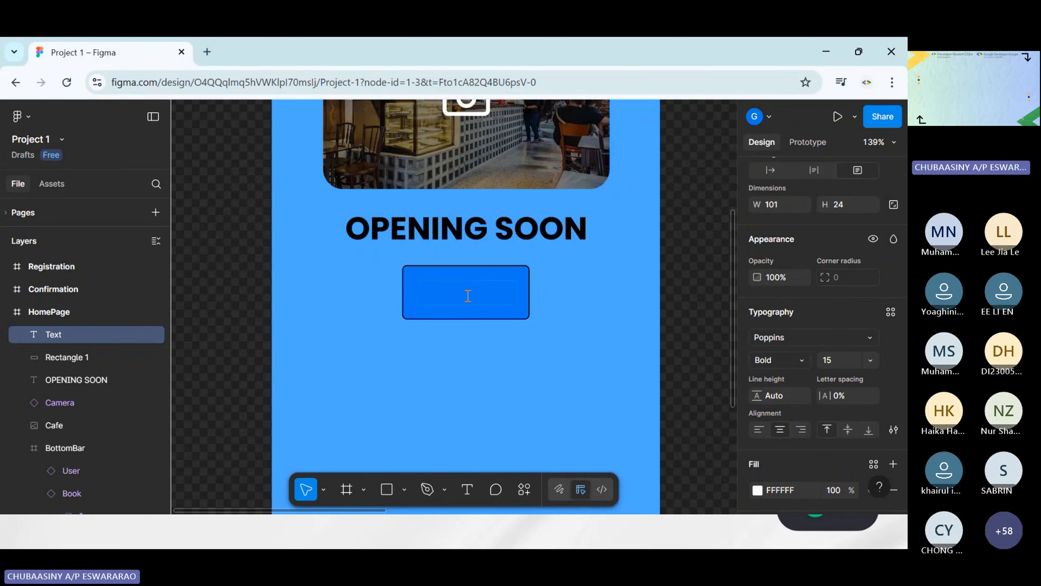
# Enter REGISTER as the label text in the new text box on the blue rectangle
pyautogui.write('REGISTER')
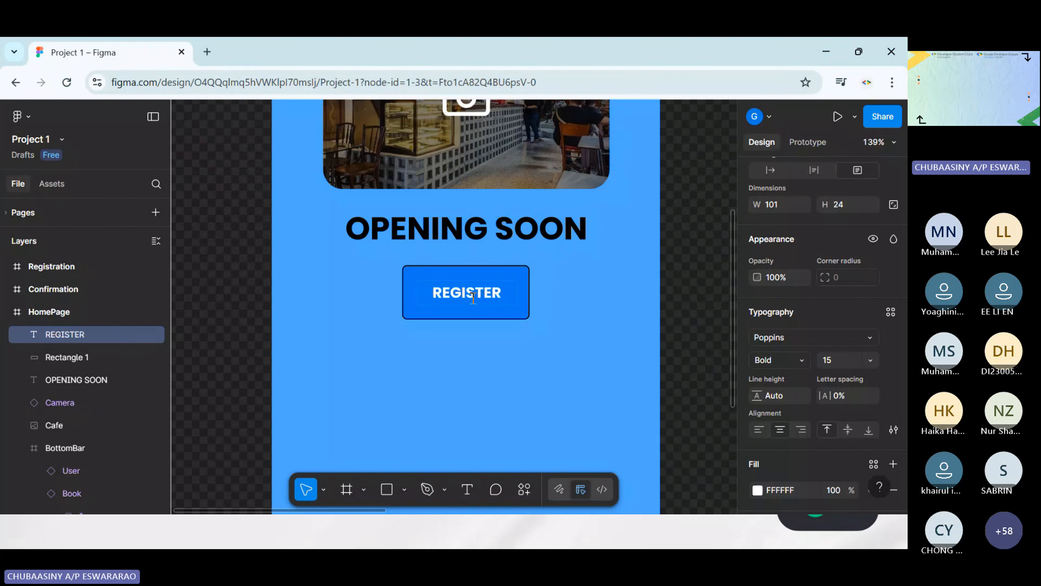
pyautogui.press('Escape')
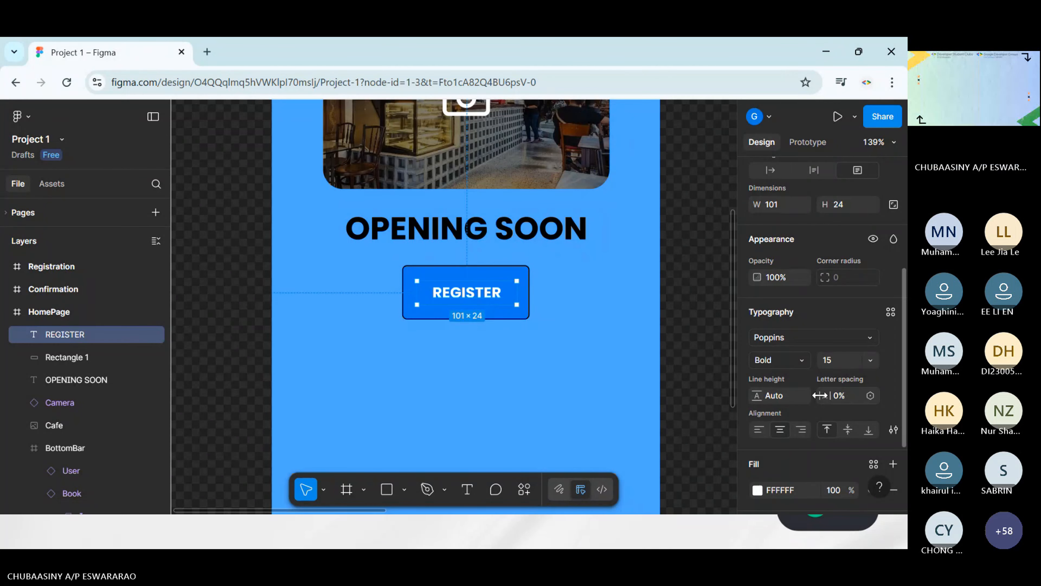
# Enlarge the REGISTER text to font size 20 and move it to X 146, Y 404, centred on the blue rectangle
pyautogui.click(869, 360)
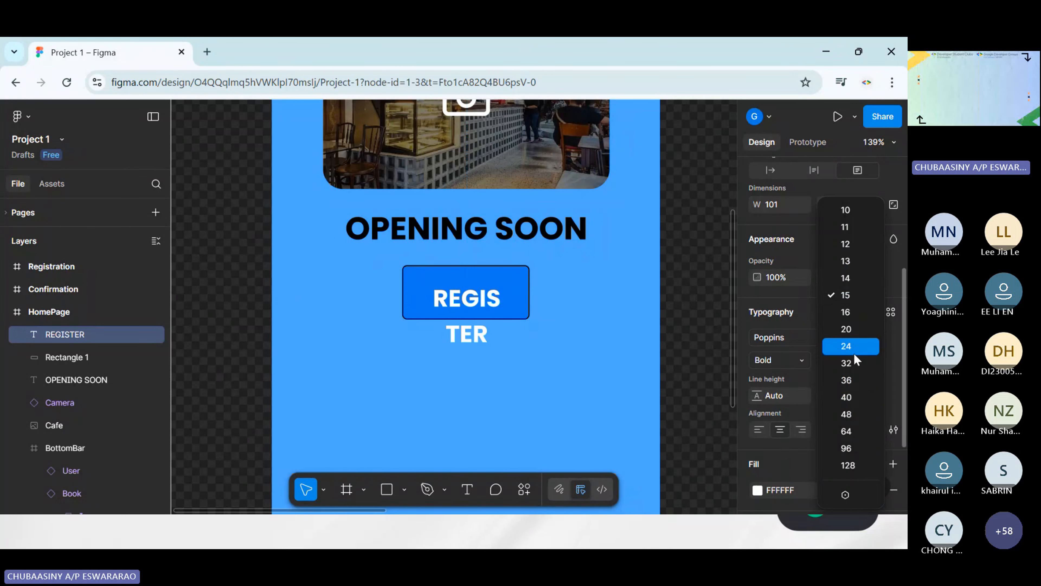
pyautogui.click(851, 328)
pyautogui.click(539, 321)
pyautogui.click(498, 300)
pyautogui.moveTo(497, 298); pyautogui.dragTo(497, 298)
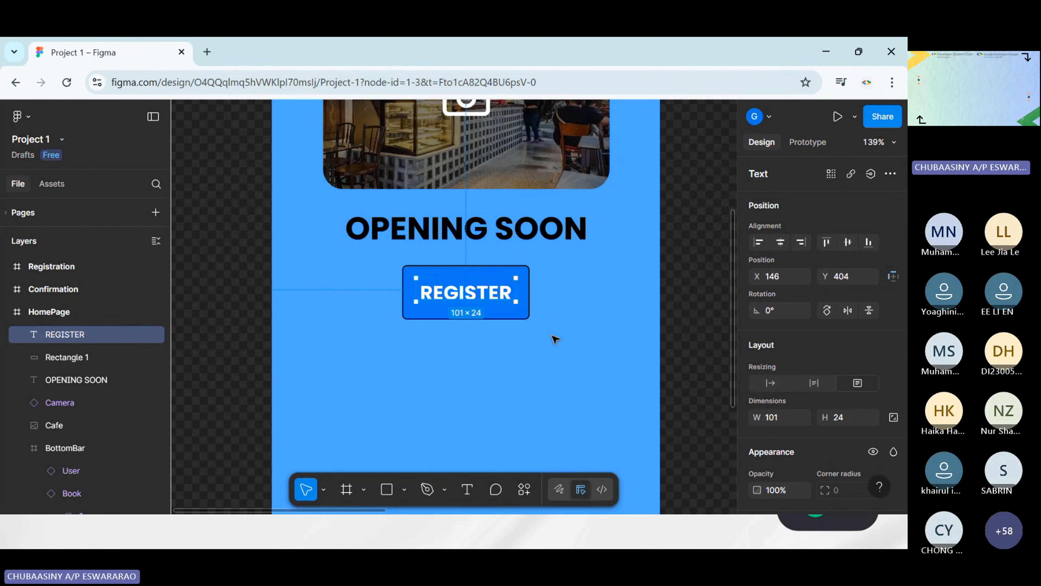
pyautogui.click(551, 339)
pyautogui.click(494, 299)
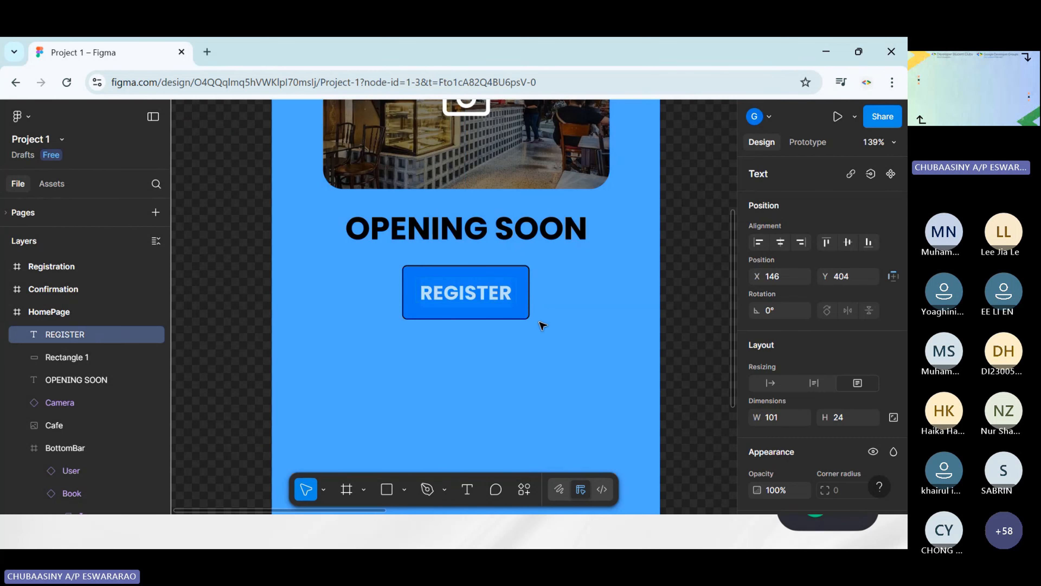
pyautogui.click(576, 340)
# Change the fill color of the REGISTER text to black 000000
pyautogui.scroll(-5, 593, 351)
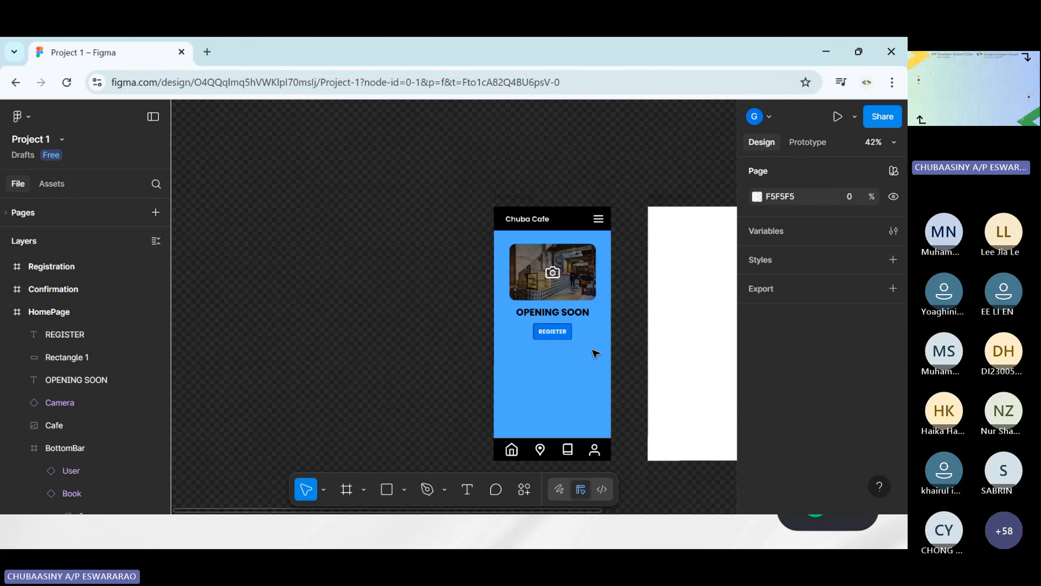
pyautogui.scroll(3, 596, 353)
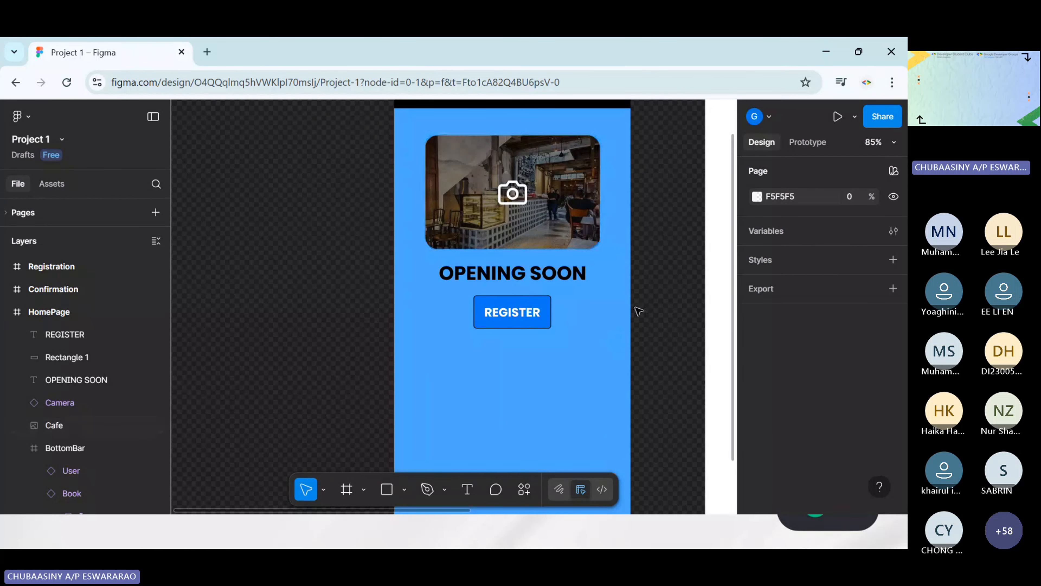
pyautogui.scroll(2, 607, 313)
pyautogui.scroll(-2, 533, 283)
pyautogui.click(482, 252)
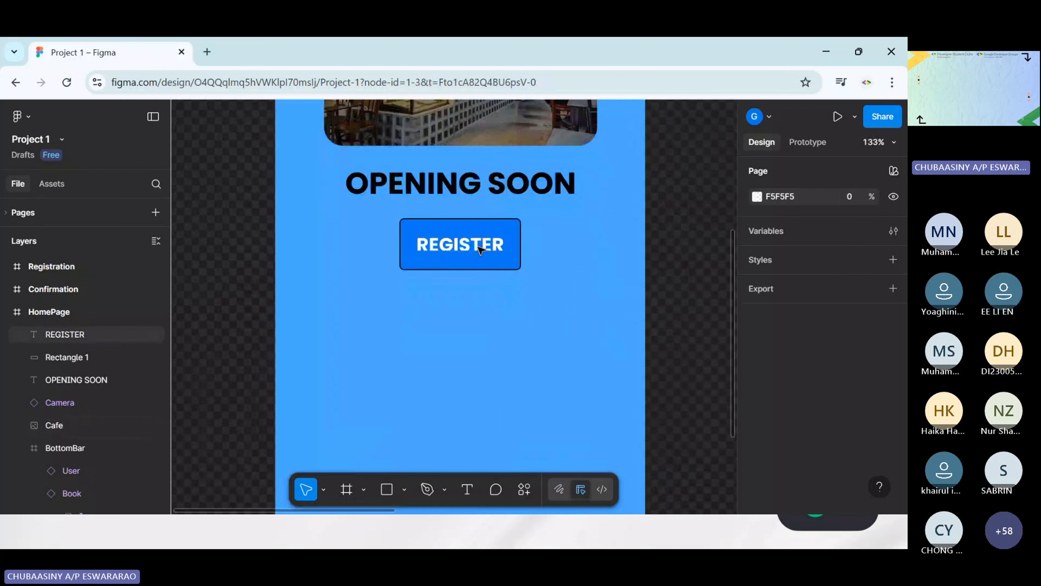
pyautogui.scroll(-8, 836, 389)
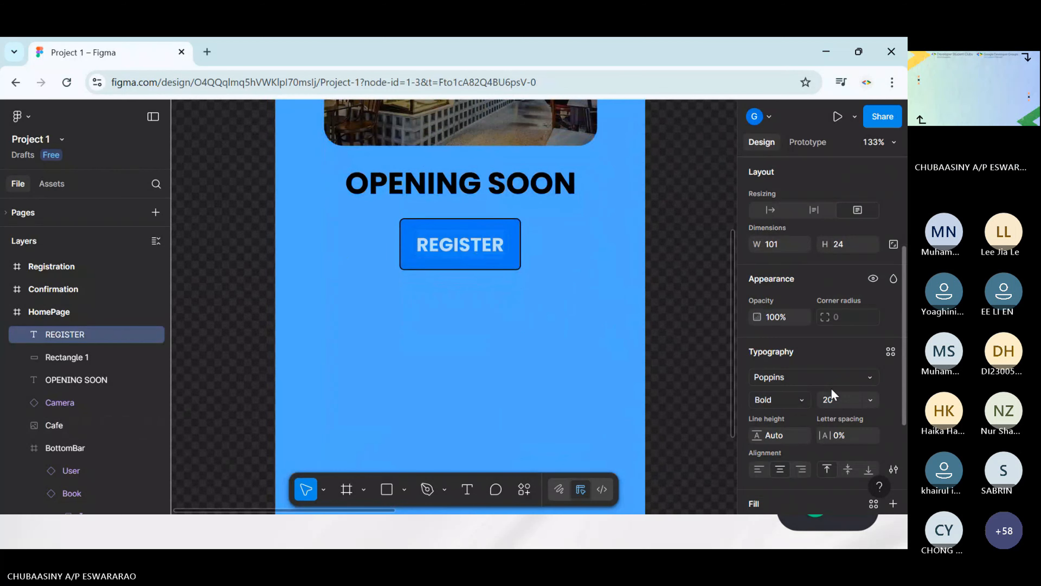
pyautogui.click(758, 386)
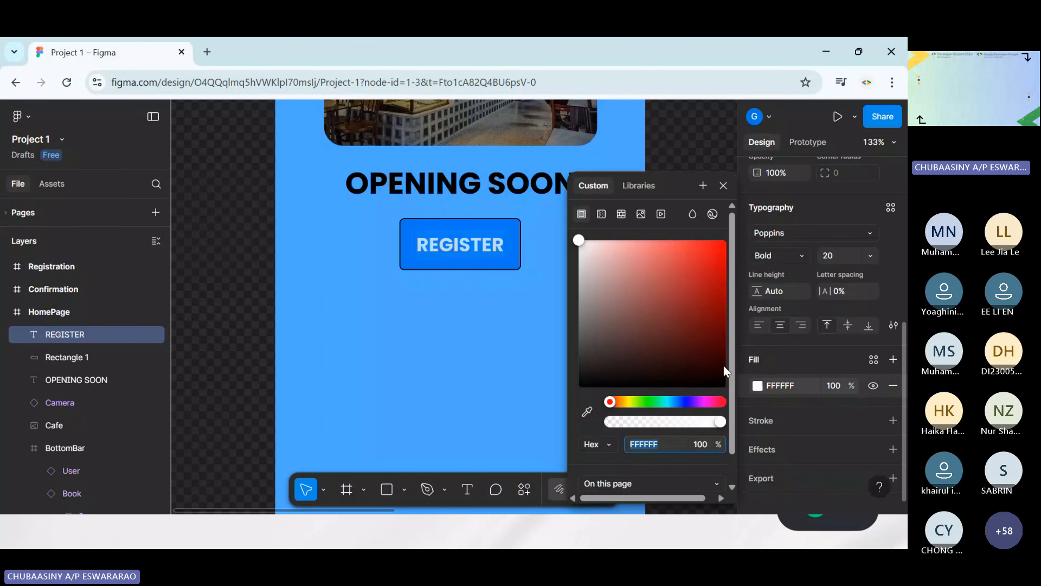
pyautogui.click(583, 361)
pyautogui.moveTo(581, 373); pyautogui.dragTo(581, 394)
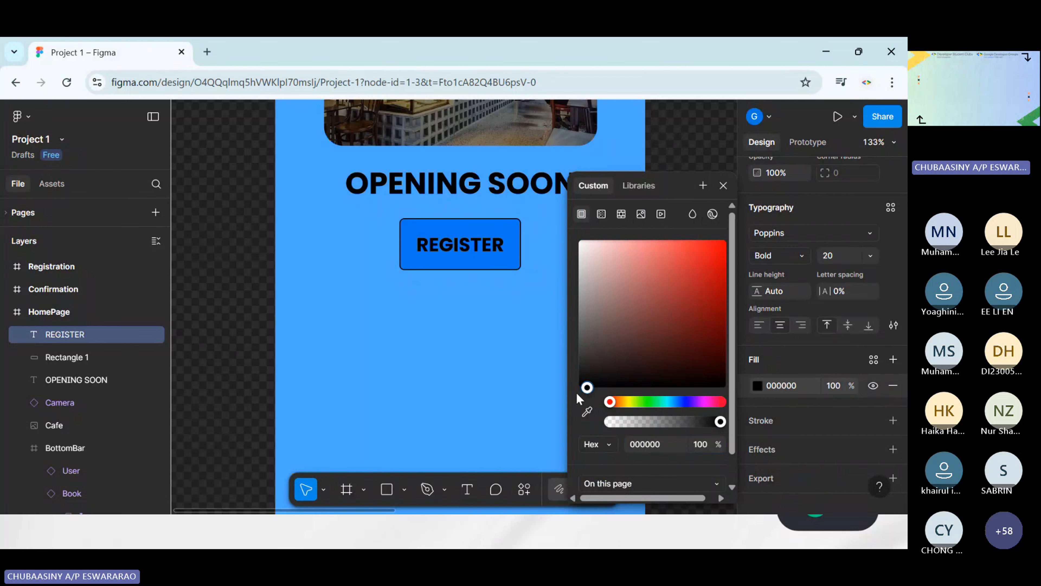
pyautogui.click(502, 372)
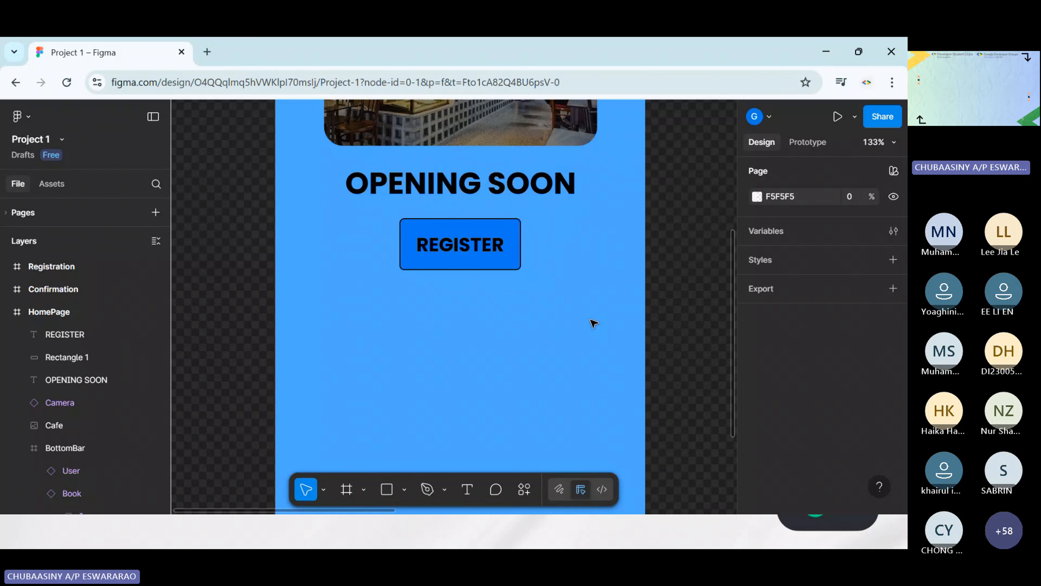
pyautogui.scroll(1, 594, 324)
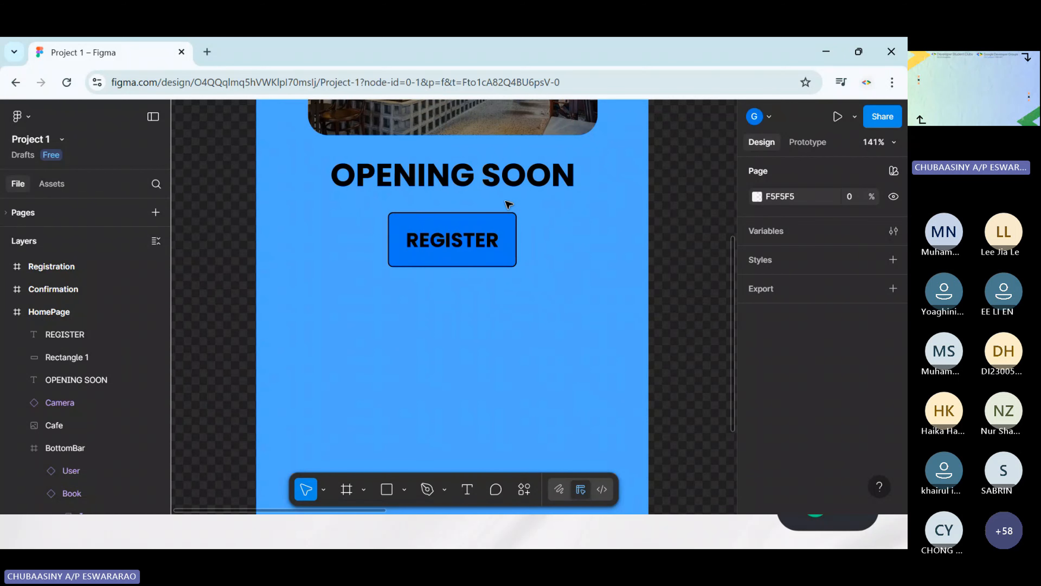
pyautogui.scroll(-3, 528, 301)
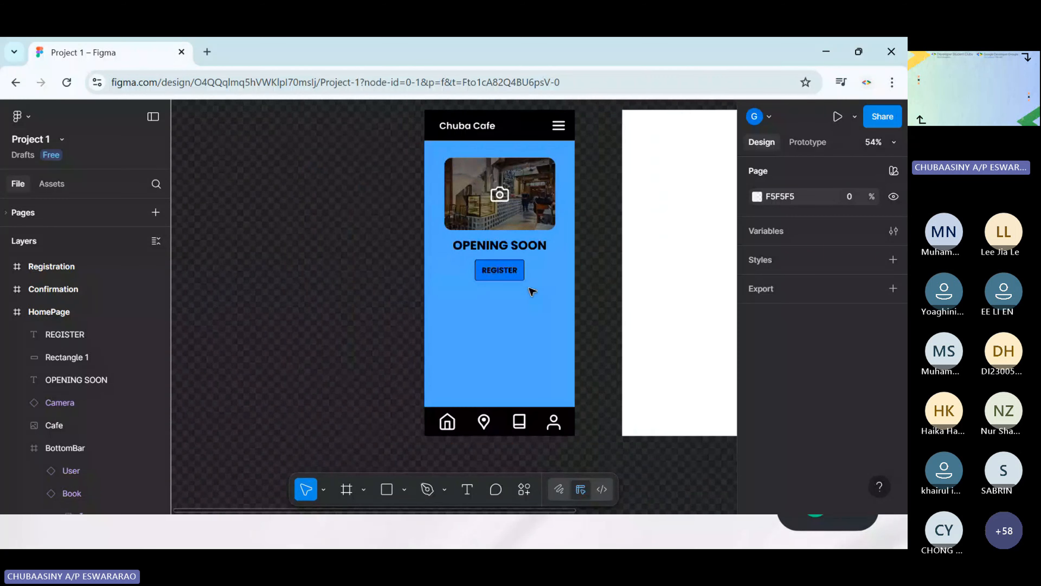
pyautogui.scroll(4, 531, 289)
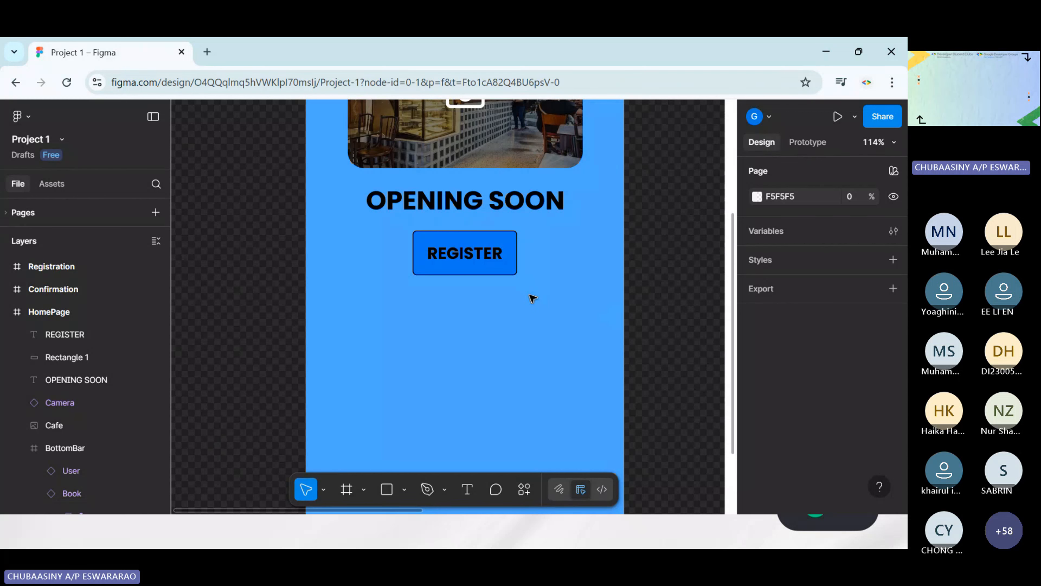
pyautogui.click(495, 251)
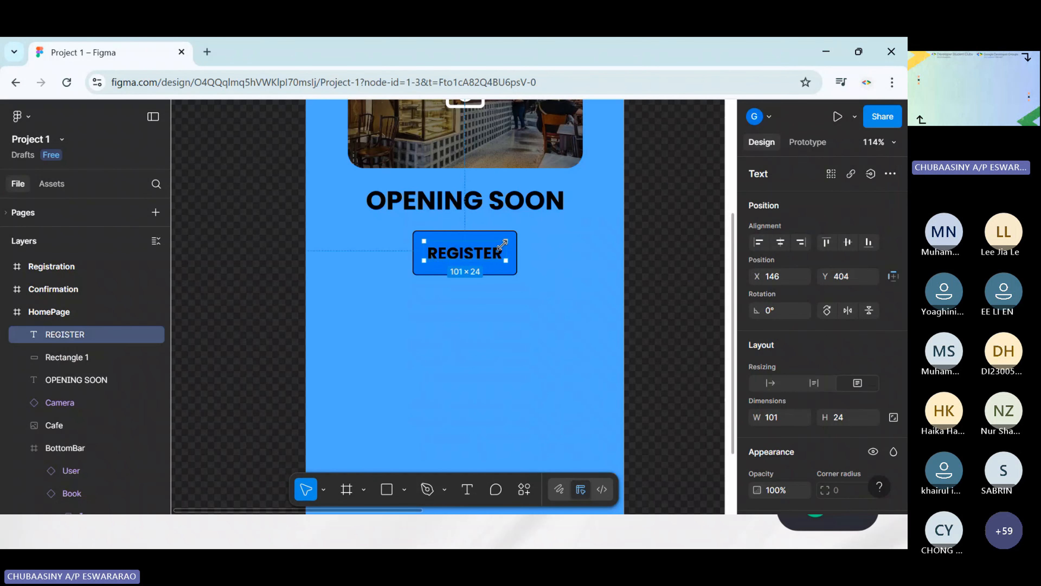
pyautogui.click(650, 261)
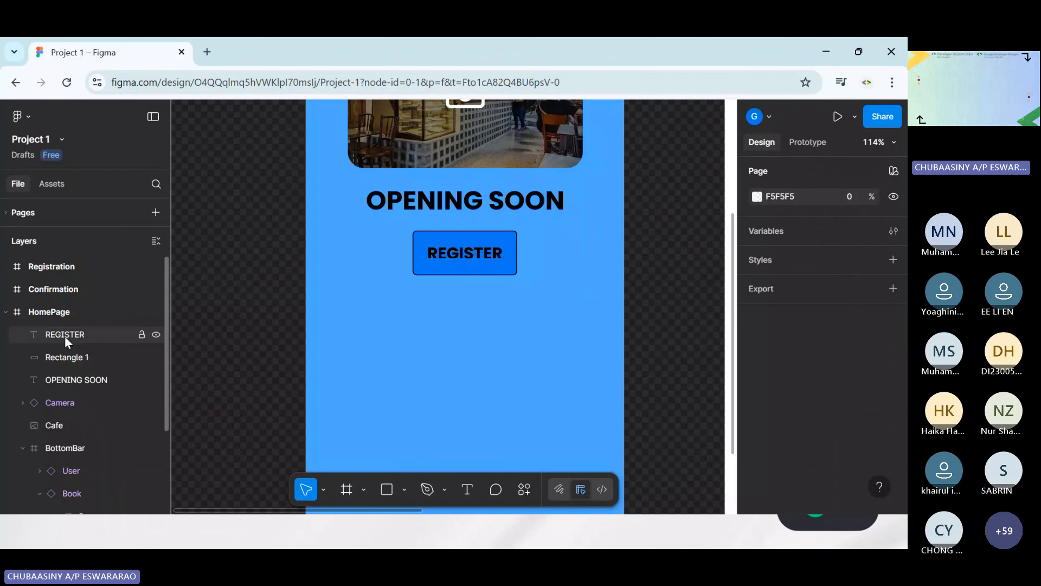
pyautogui.click(52, 316)
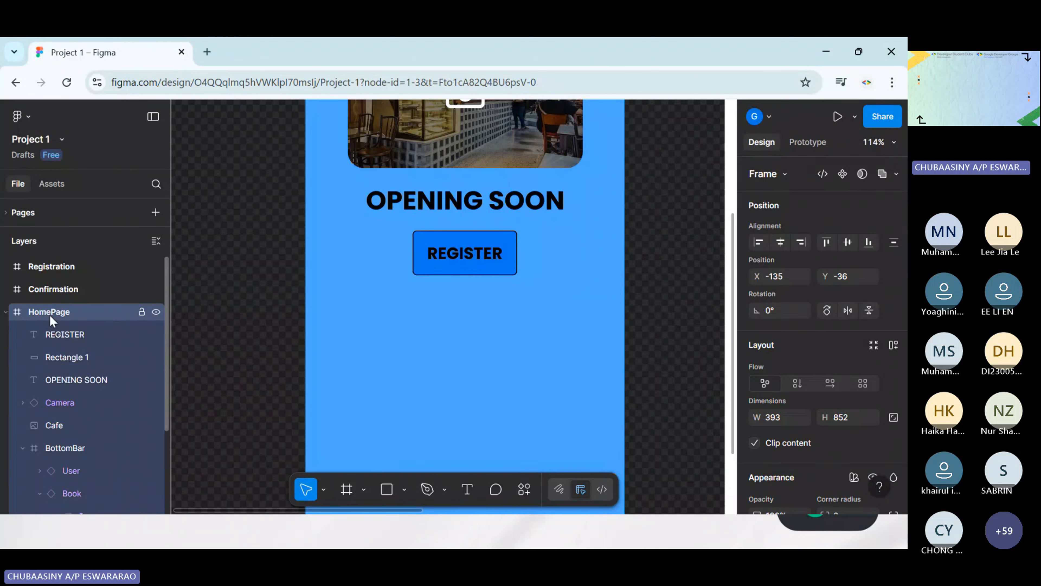
# Add a drop shadow to the blue rectangle behind REGISTER and raise the shadow's blur to 4.7
pyautogui.click(482, 238)
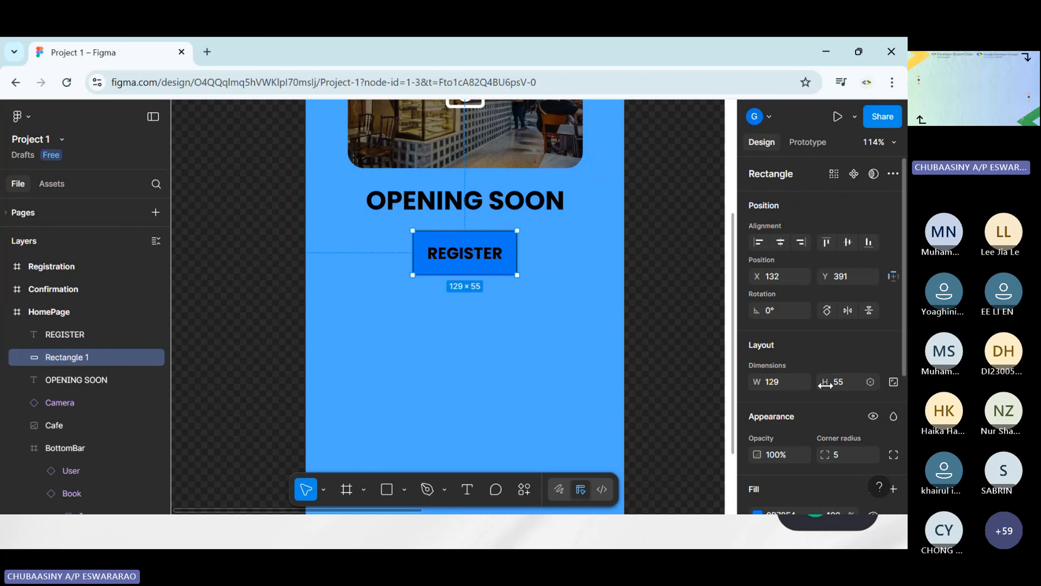
pyautogui.scroll(-5, 840, 383)
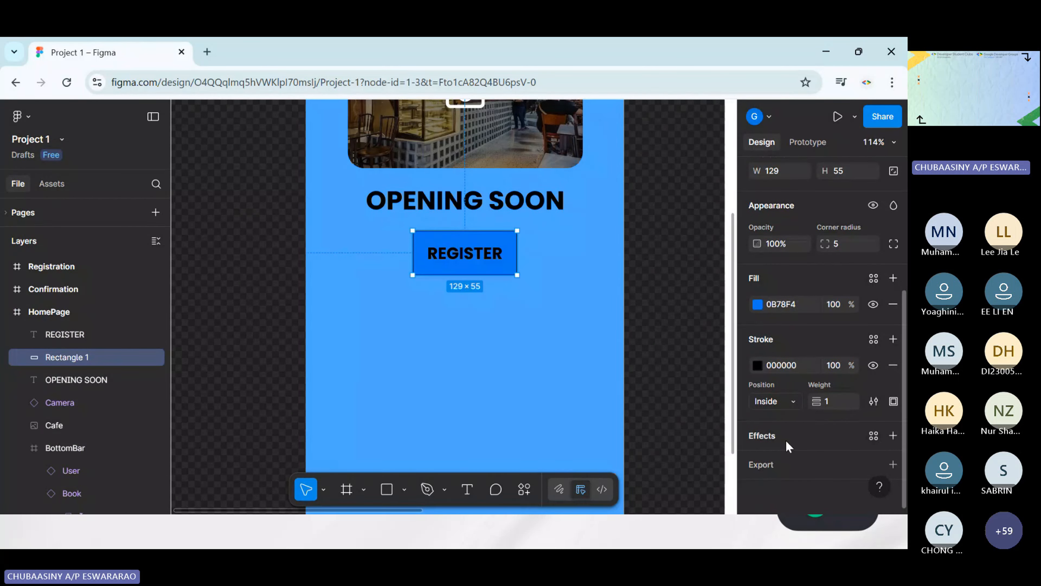
pyautogui.click(772, 436)
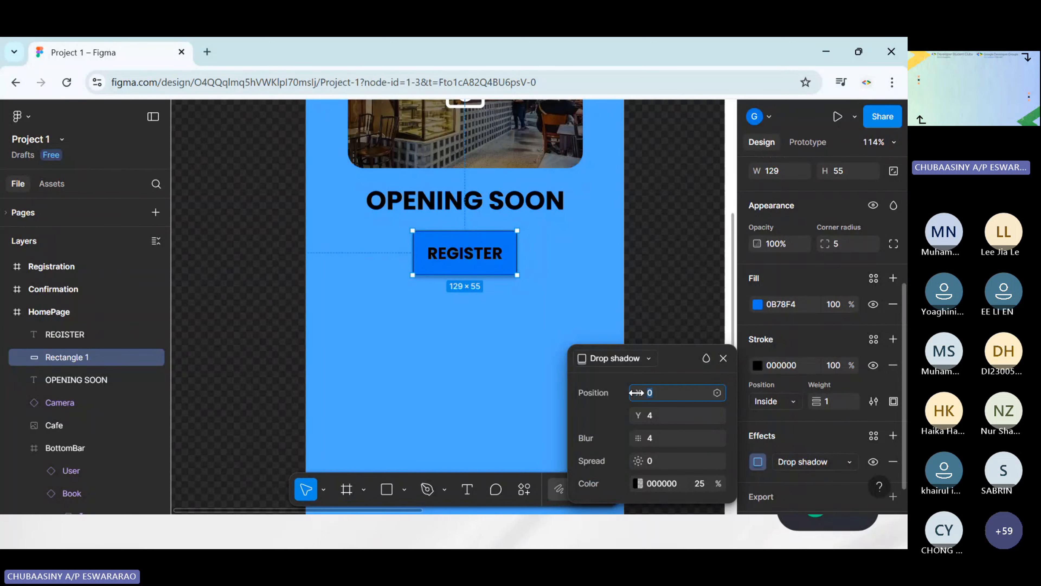
pyautogui.moveTo(636, 392); pyautogui.dragTo(644, 394)
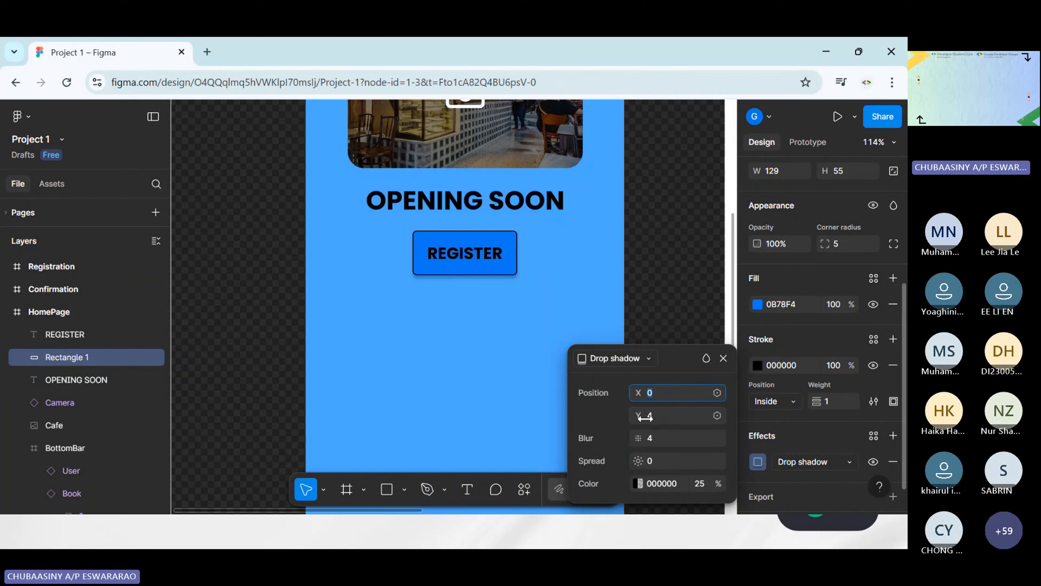
pyautogui.click(643, 415)
pyautogui.moveTo(639, 438); pyautogui.dragTo(649, 446)
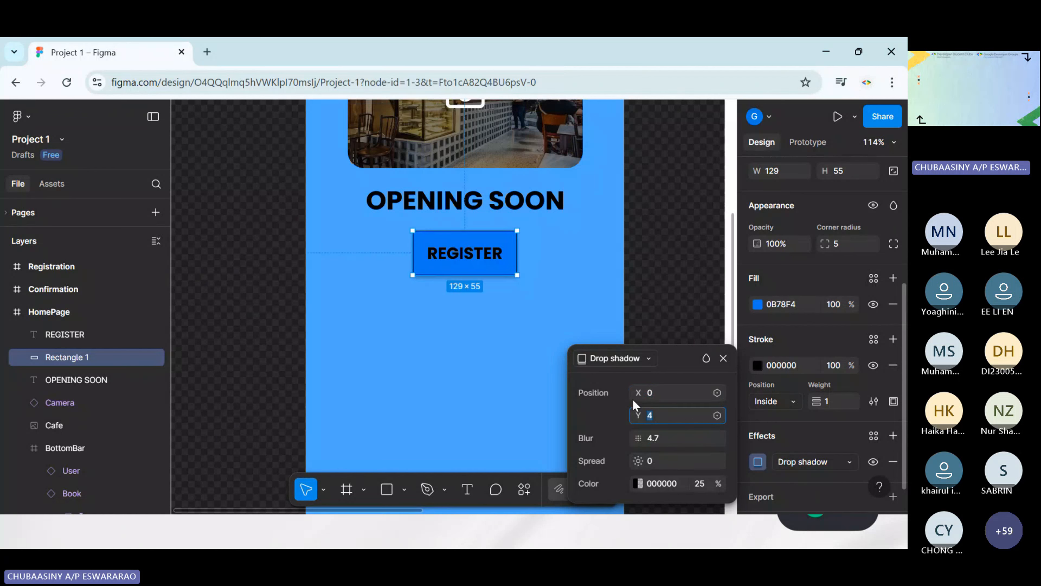
pyautogui.moveTo(631, 393); pyautogui.dragTo(636, 394)
pyautogui.click(669, 272)
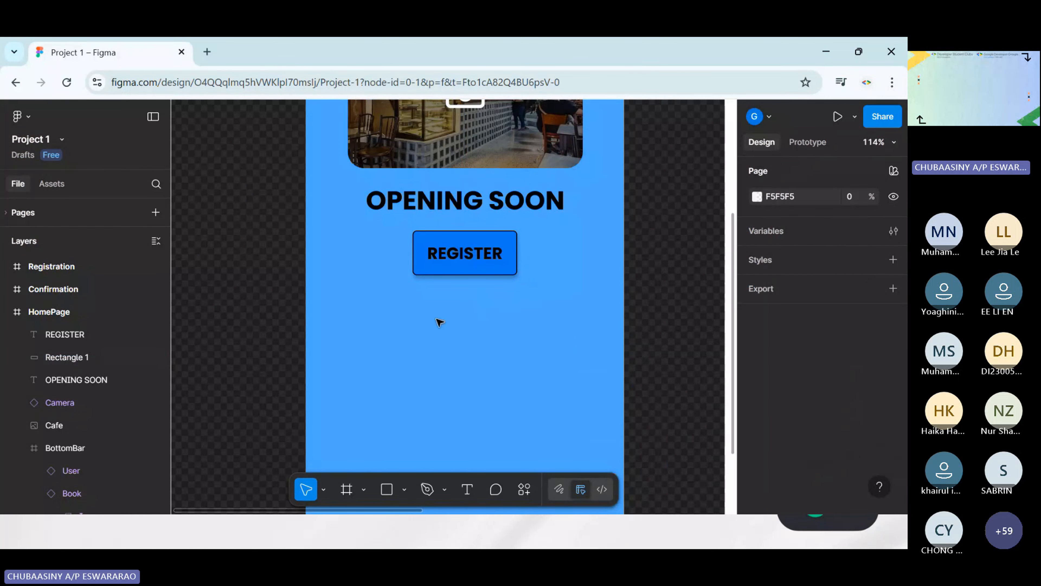
# Add a drop shadow with the default settings to the black Chuba Cafe AppBar frame on the HomePage
pyautogui.scroll(1, 613, 361)
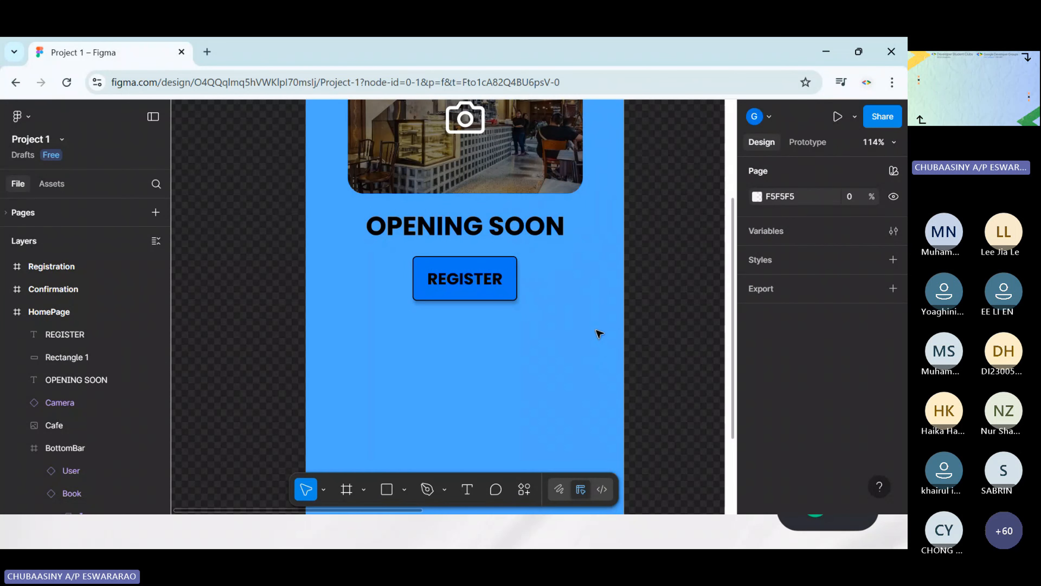
pyautogui.scroll(10, 599, 333)
pyautogui.scroll(-4, 495, 222)
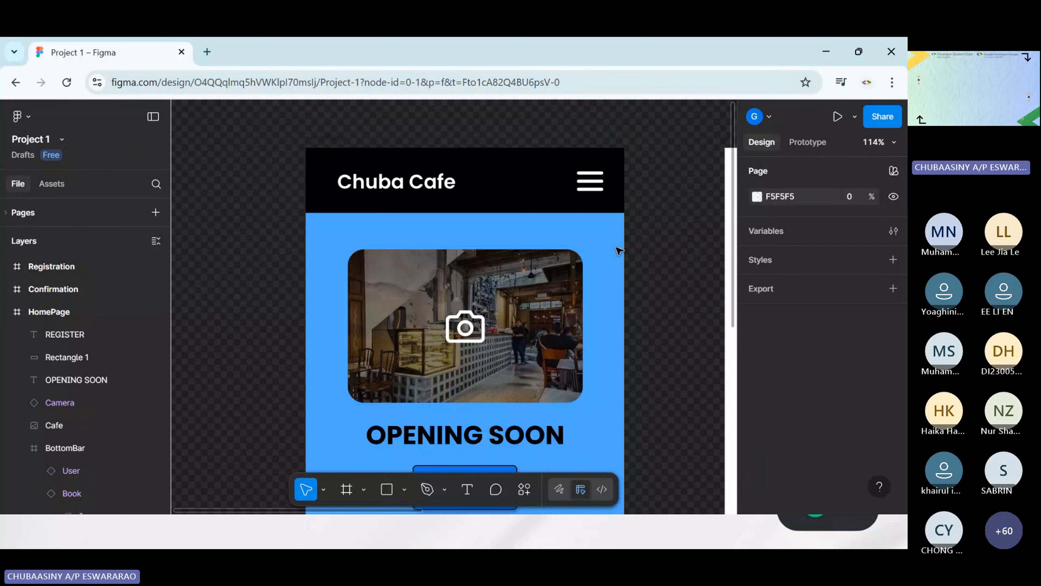
pyautogui.click(521, 180)
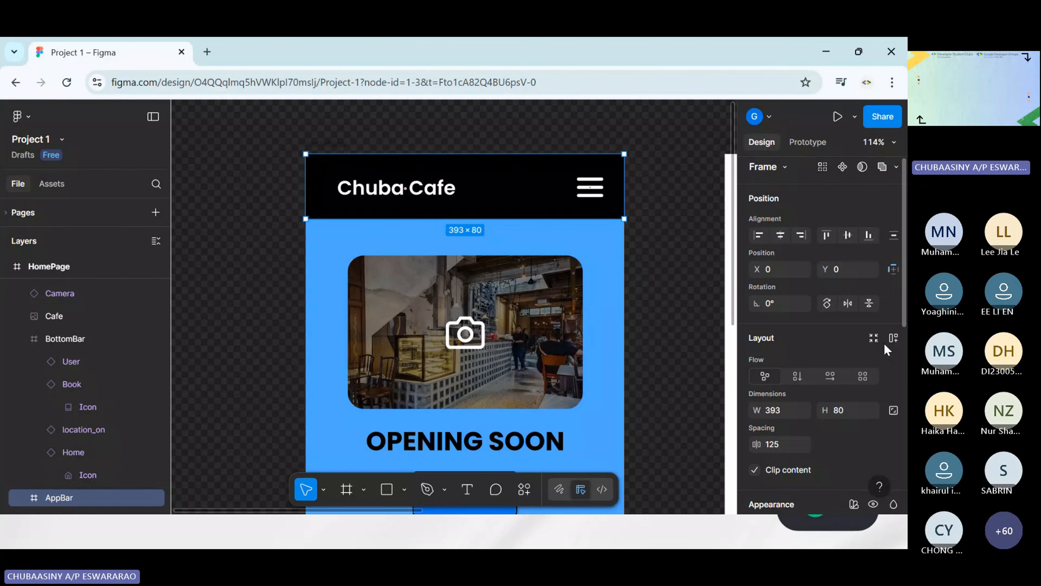
pyautogui.scroll(-9, 834, 377)
pyautogui.scroll(5, 828, 295)
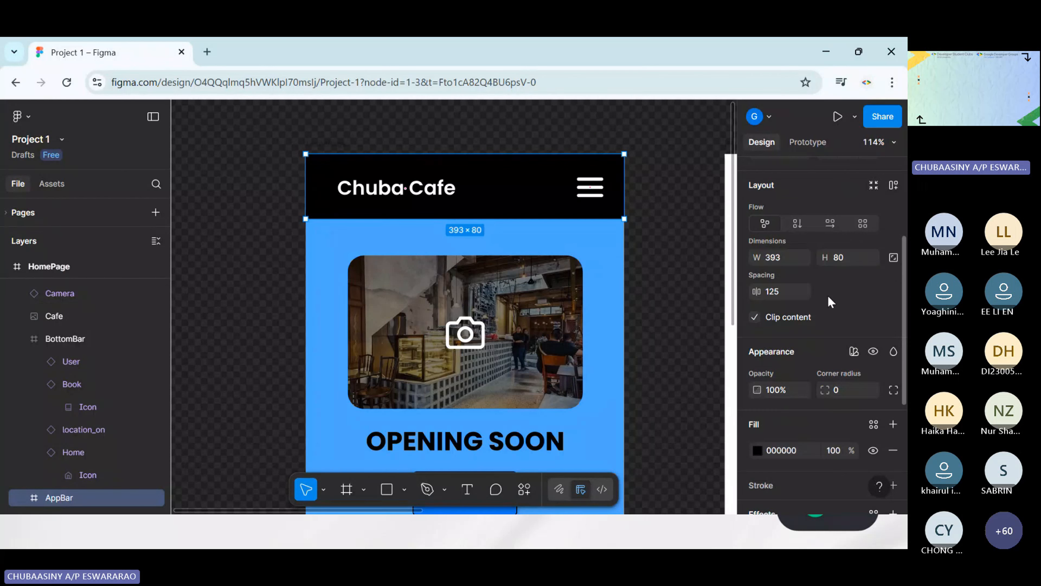
pyautogui.scroll(-5, 811, 307)
pyautogui.click(769, 301)
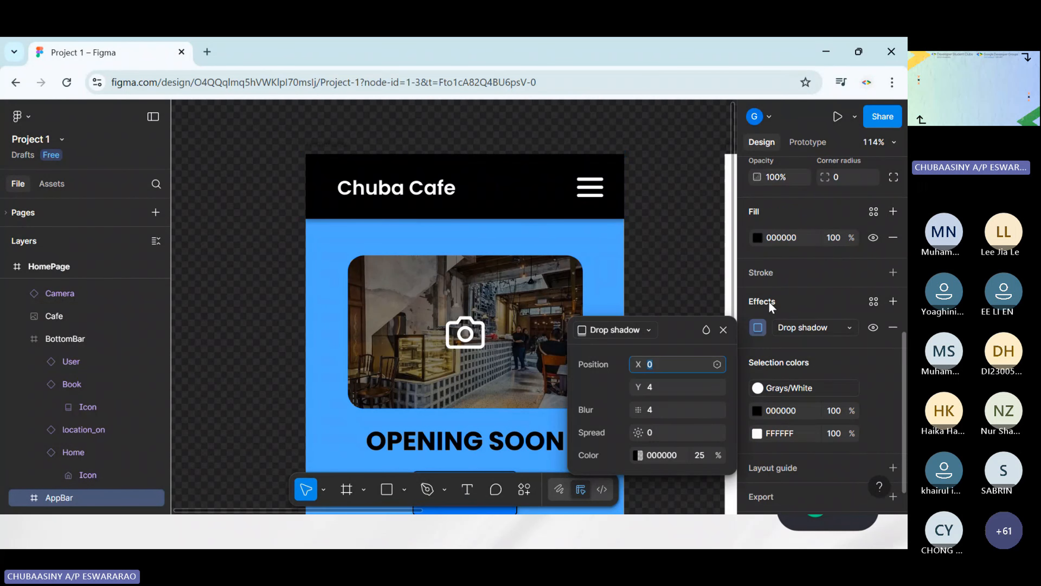
pyautogui.click(704, 289)
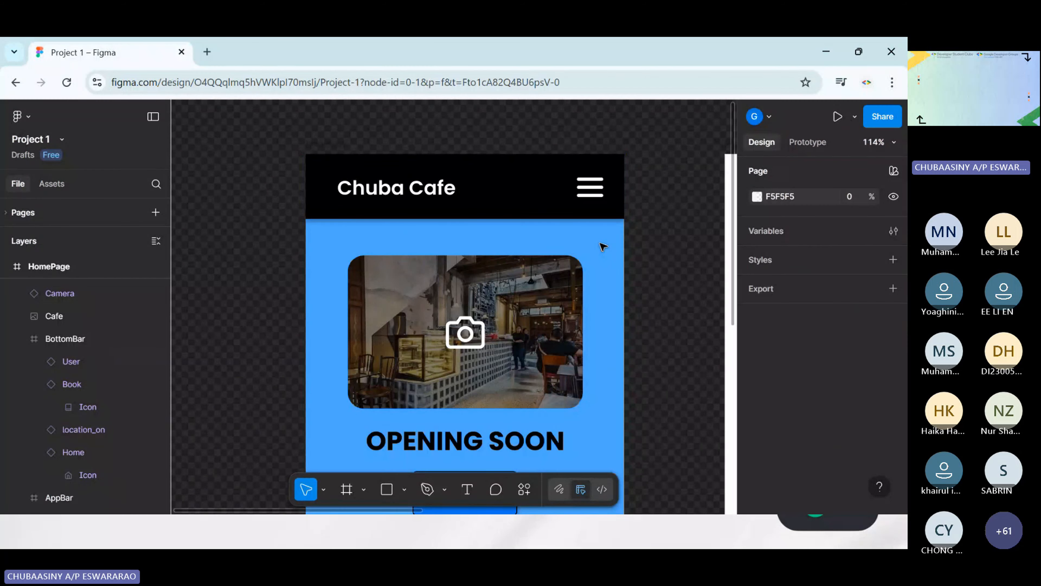
# Draw a grey square of about 52 by 52 below the REGISTER button and move it to about X 65, Y 511
pyautogui.scroll(-5, 599, 246)
pyautogui.scroll(2, 602, 247)
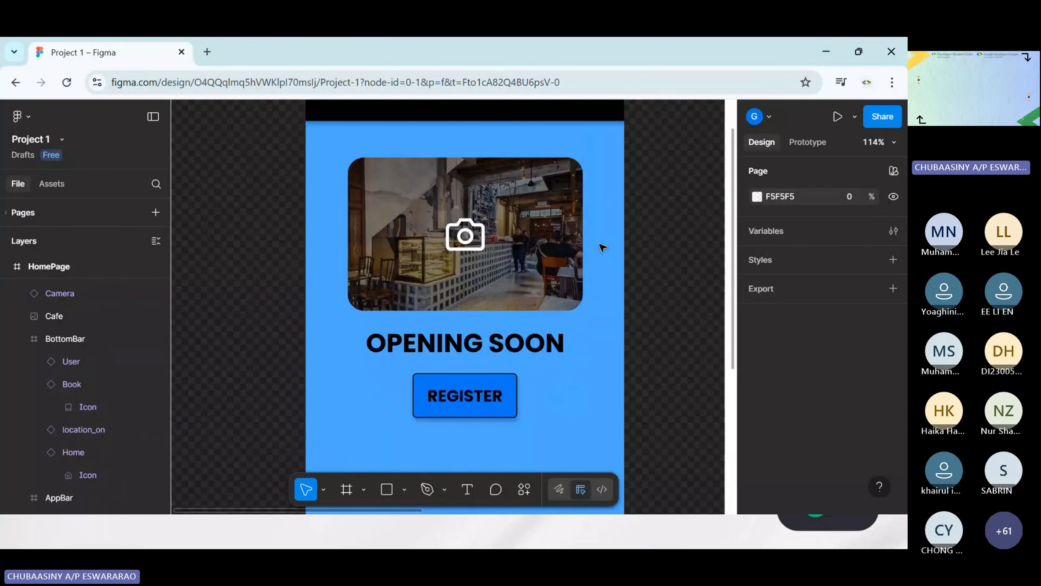
pyautogui.scroll(-13, 601, 247)
pyautogui.scroll(10, 601, 247)
pyautogui.scroll(-3, 601, 247)
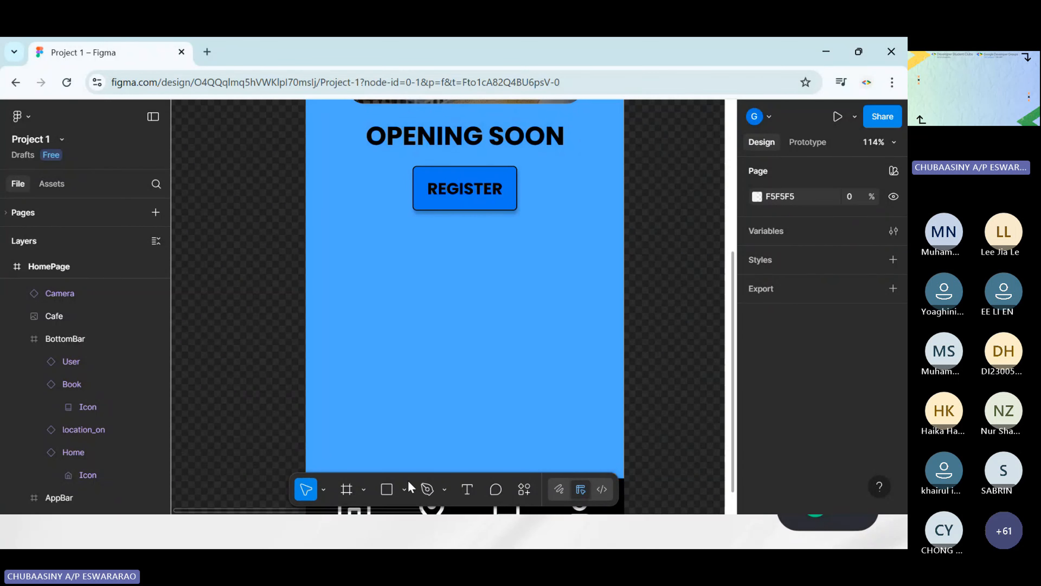
pyautogui.click(385, 493)
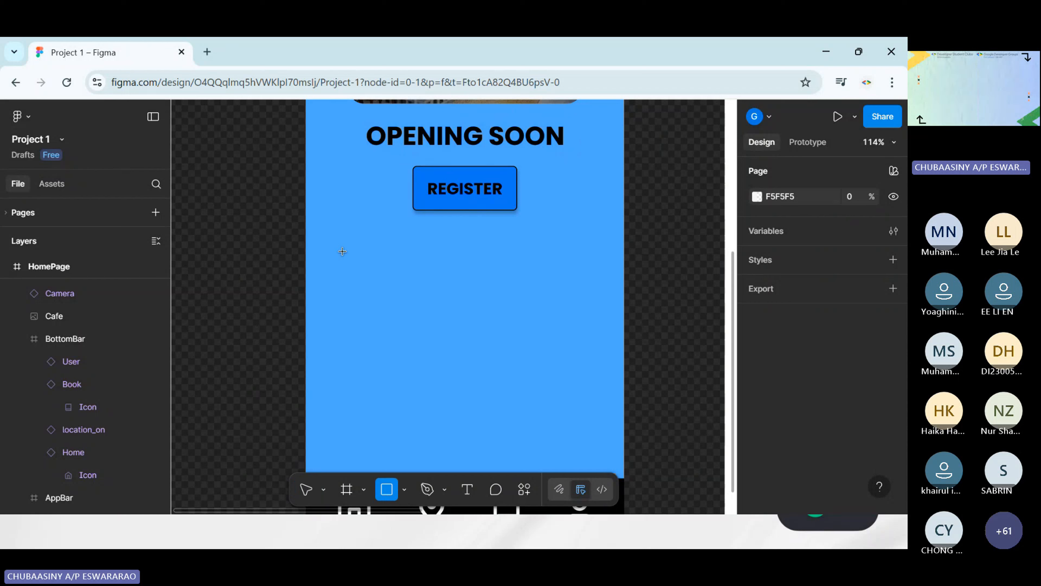
pyautogui.moveTo(349, 263)
pyautogui.mouseDown()
pyautogui.moveTo(353, 304)
pyautogui.moveTo(391, 305)
pyautogui.mouseUp()
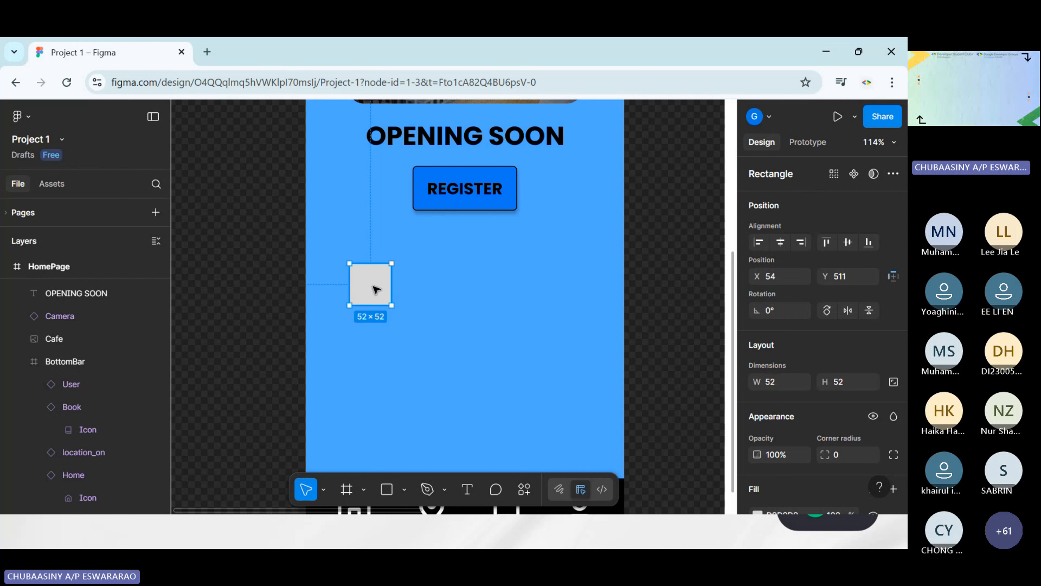
pyautogui.moveTo(381, 291); pyautogui.dragTo(386, 294)
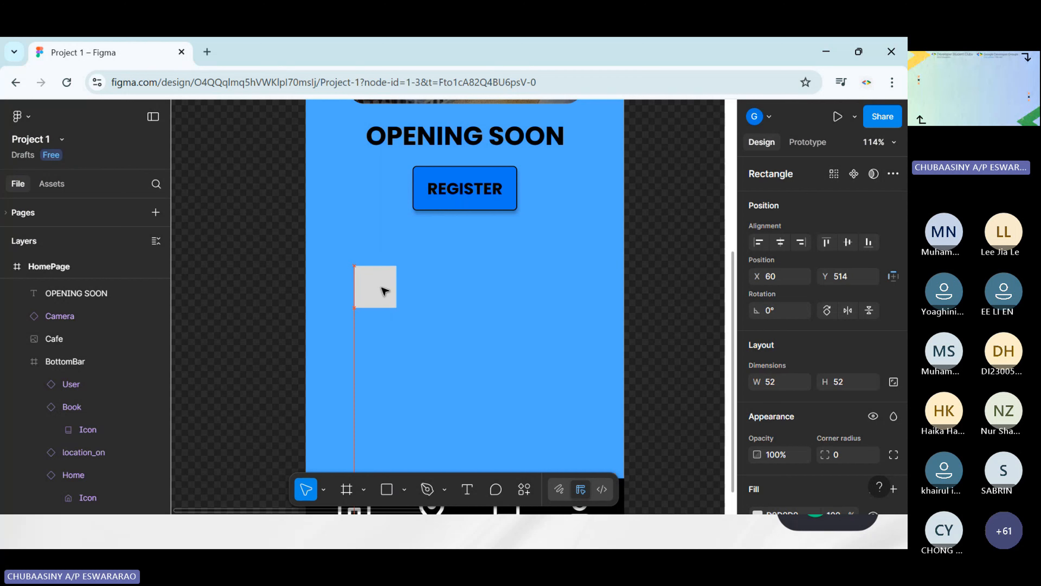
pyautogui.scroll(-3, 426, 295)
pyautogui.scroll(1, 418, 279)
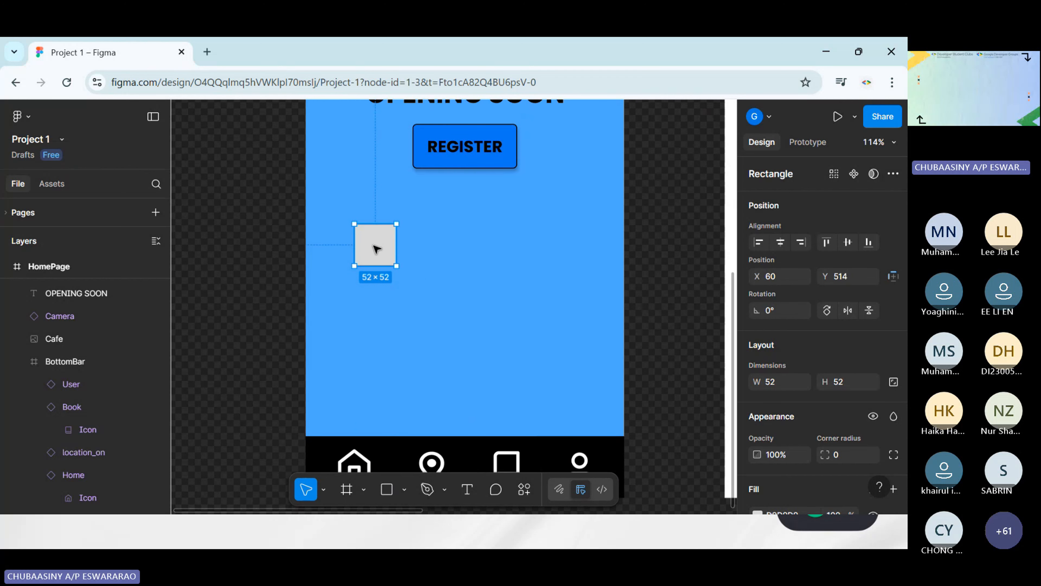
pyautogui.moveTo(379, 250); pyautogui.dragTo(384, 245)
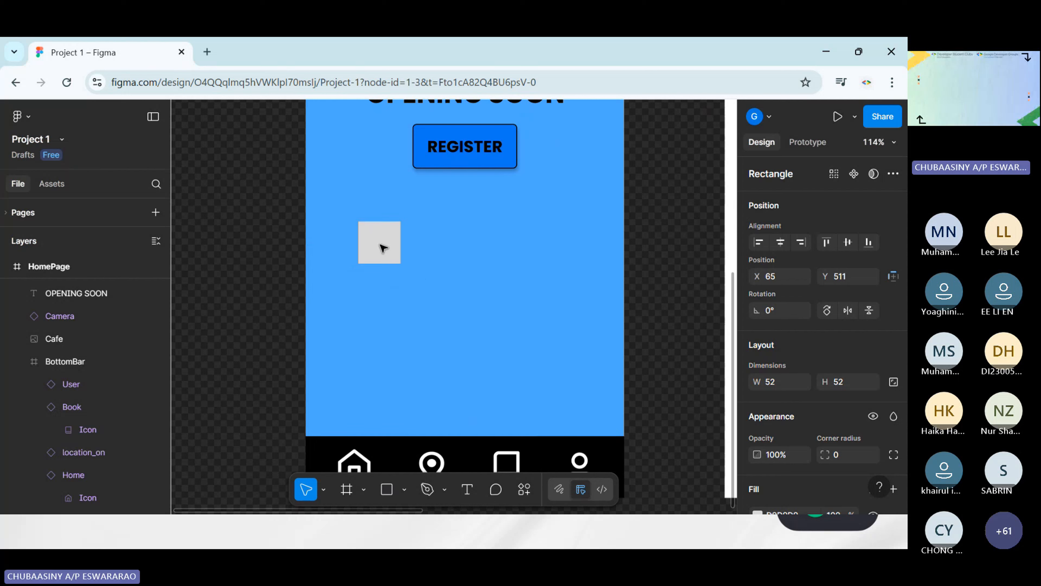
pyautogui.click(467, 268)
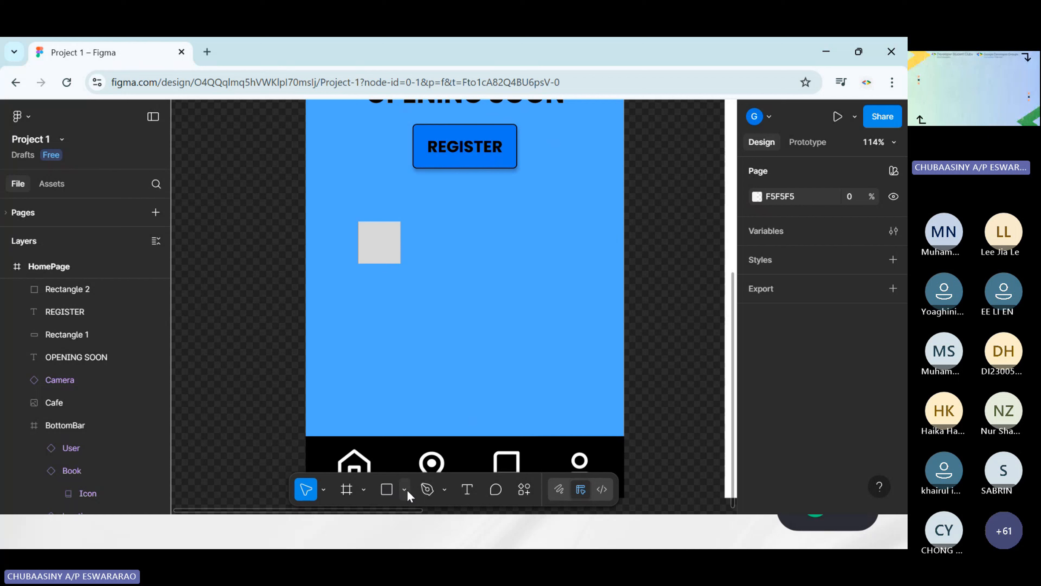
# Add a text box of about 156 by 31 beside the grey square, reading FREE WI-FI
pyautogui.click(467, 489)
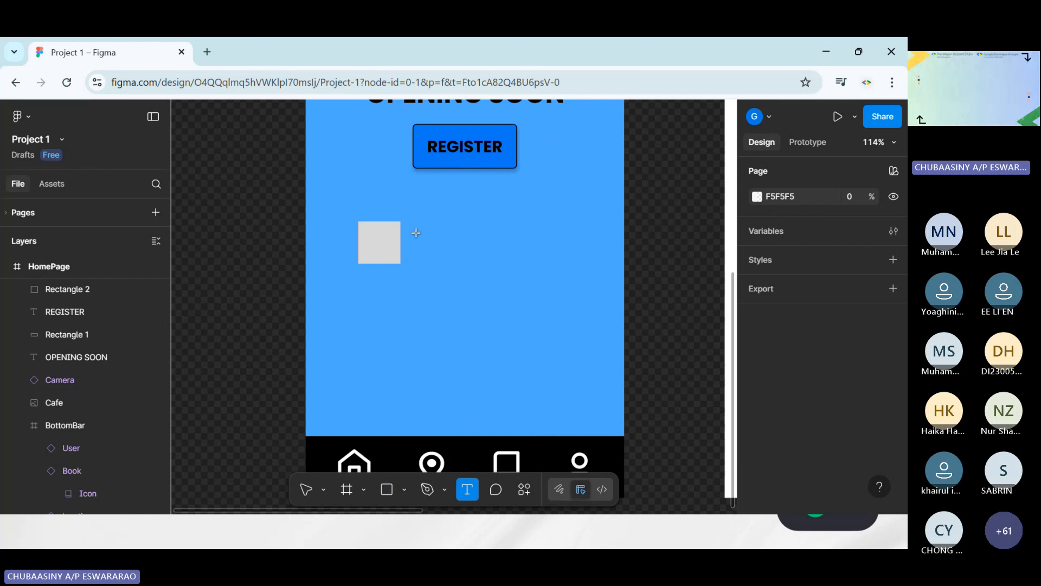
pyautogui.moveTo(416, 230); pyautogui.dragTo(542, 255)
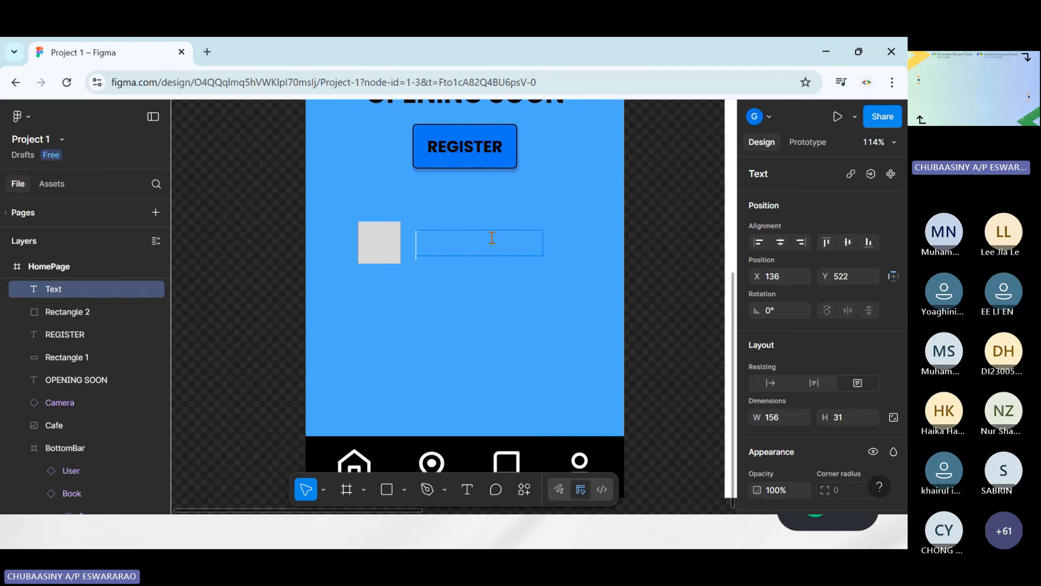
pyautogui.write('FREE')
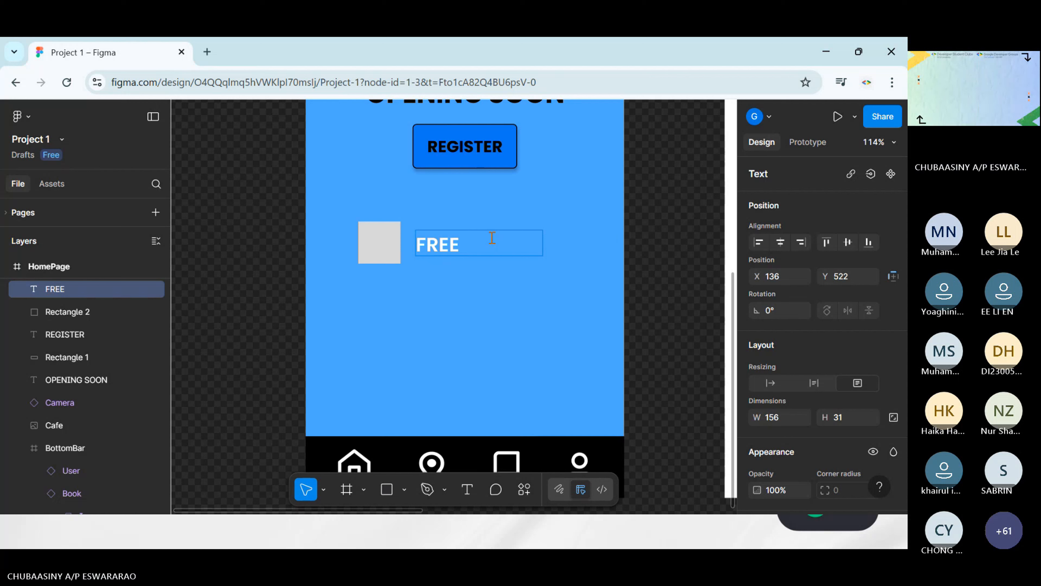
pyautogui.write(' WI-FI')
pyautogui.press('Escape')
# Arrange the grey square at about X 78, Y 511 and the FREE WI-FI text beside it at about X 155, Y 521
pyautogui.moveTo(512, 251); pyautogui.dragTo(521, 243)
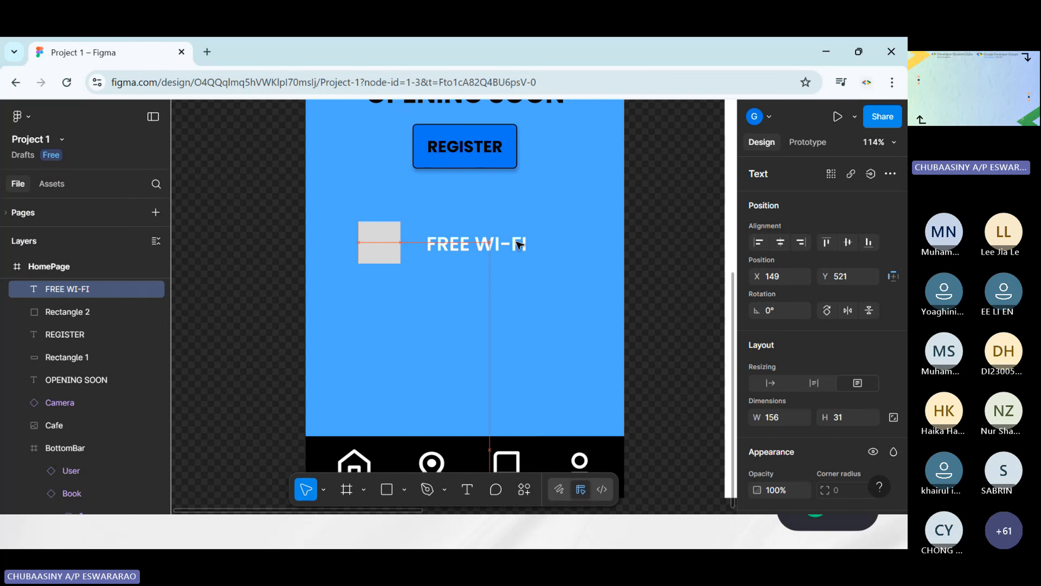
pyautogui.click(384, 242)
pyautogui.moveTo(384, 242); pyautogui.dragTo(389, 242)
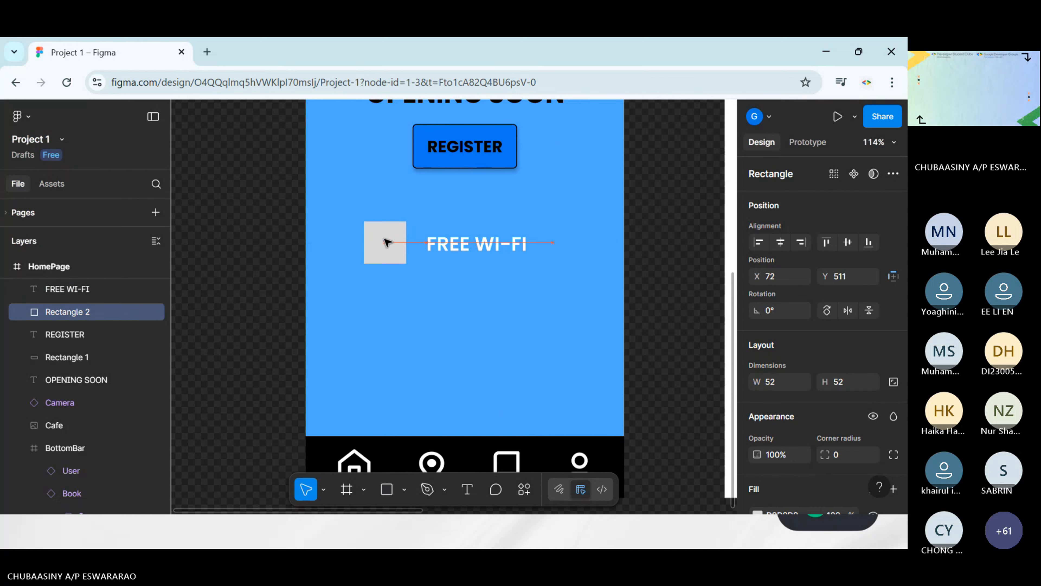
pyautogui.click(697, 263)
pyautogui.moveTo(516, 256); pyautogui.dragTo(523, 249)
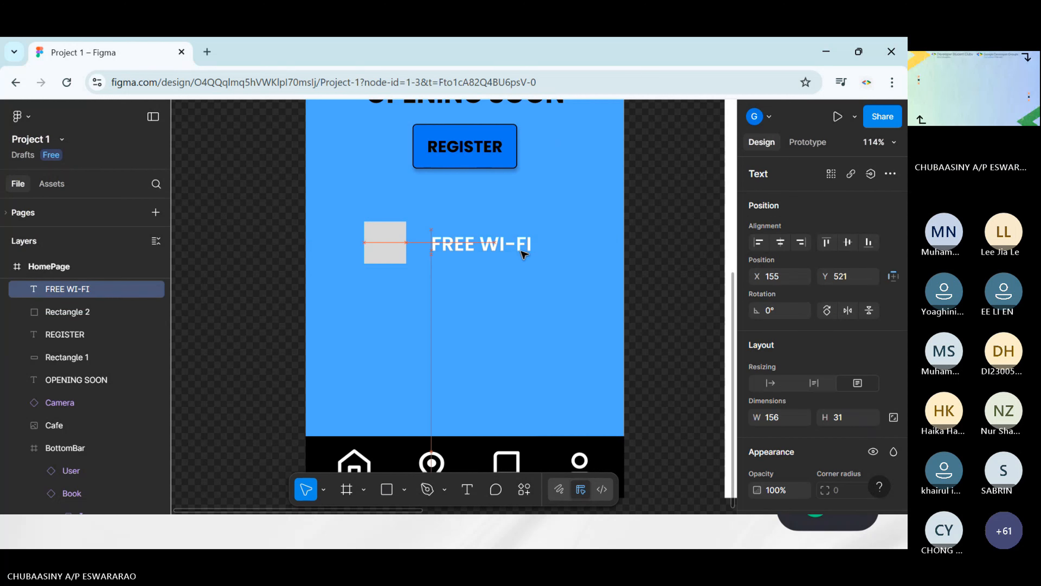
pyautogui.moveTo(400, 253); pyautogui.dragTo(405, 251)
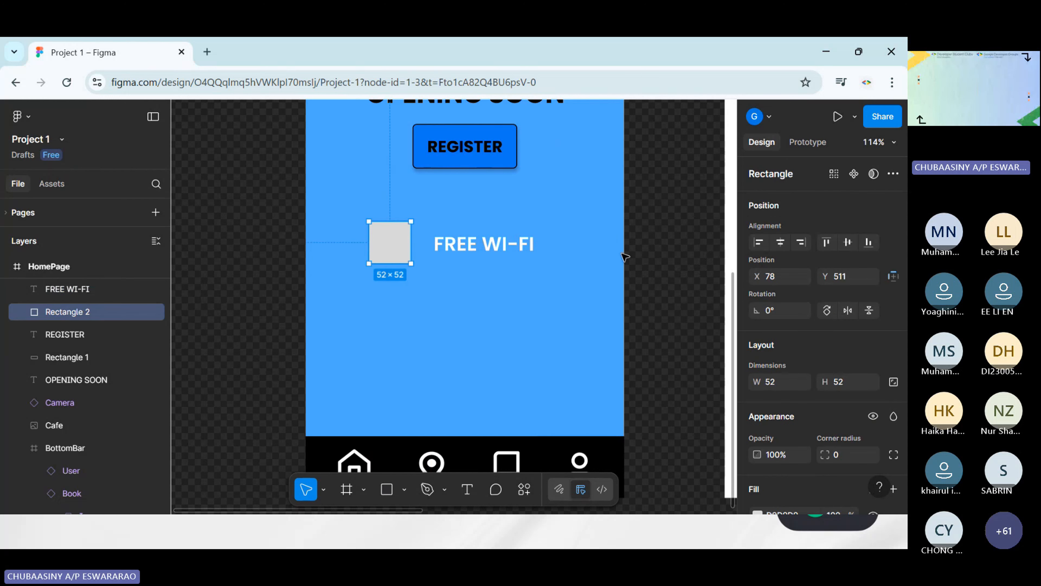
pyautogui.click(663, 245)
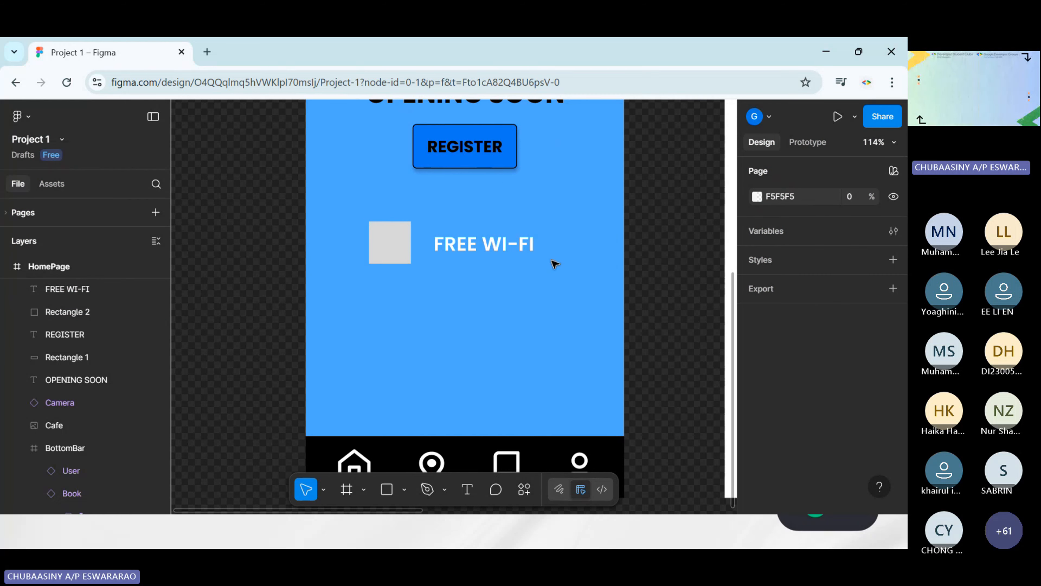
pyautogui.moveTo(524, 248); pyautogui.dragTo(521, 247)
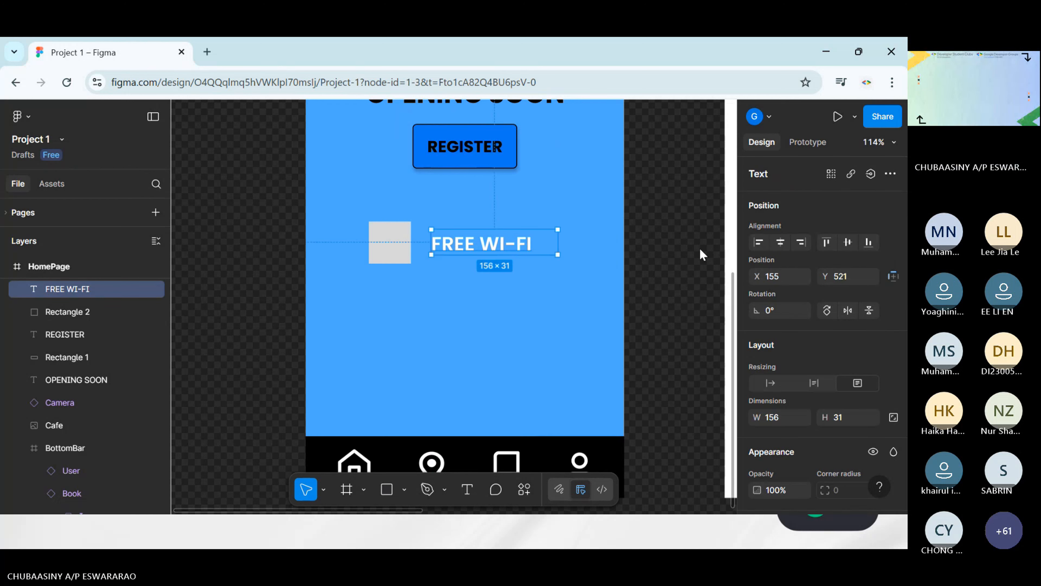
pyautogui.click(700, 248)
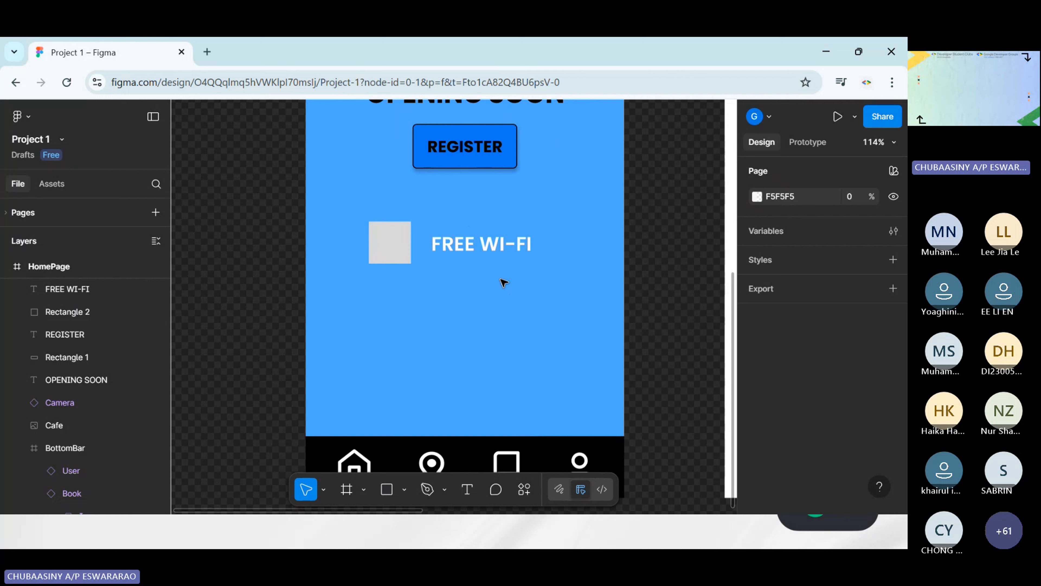
# Round the corners of the grey square beside FREE WI-FI to a radius of 5
pyautogui.scroll(5, 463, 258)
pyautogui.hscroll(-3, 447, 253)
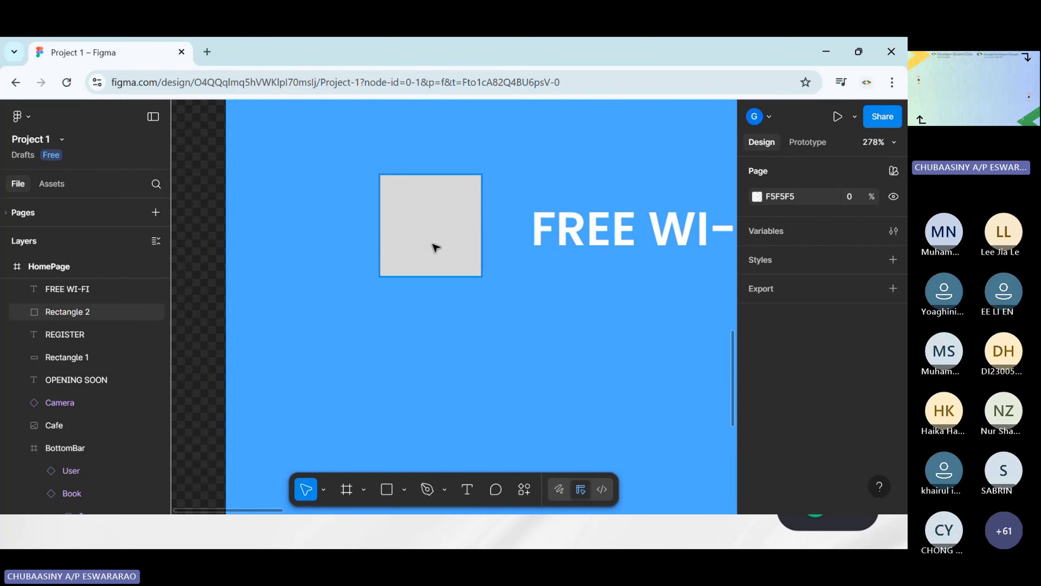
pyautogui.click(435, 247)
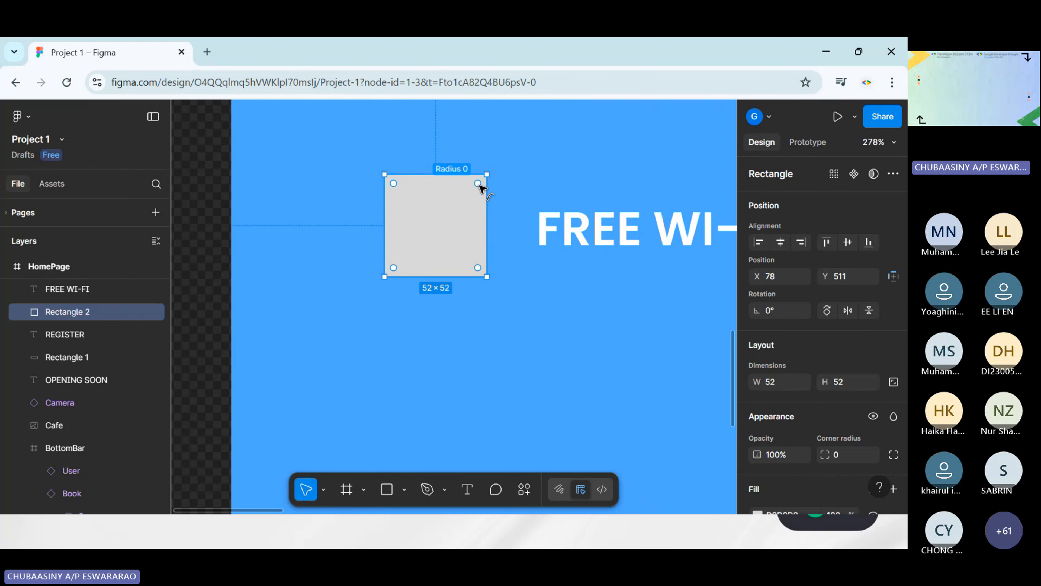
pyautogui.moveTo(478, 186); pyautogui.dragTo(477, 190)
pyautogui.press('Escape')
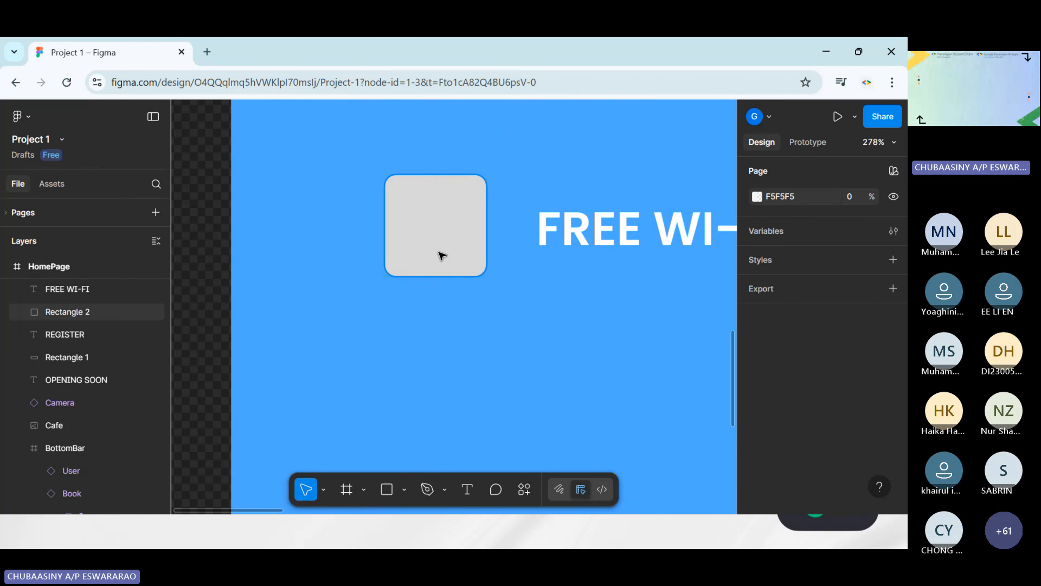
pyautogui.click(441, 256)
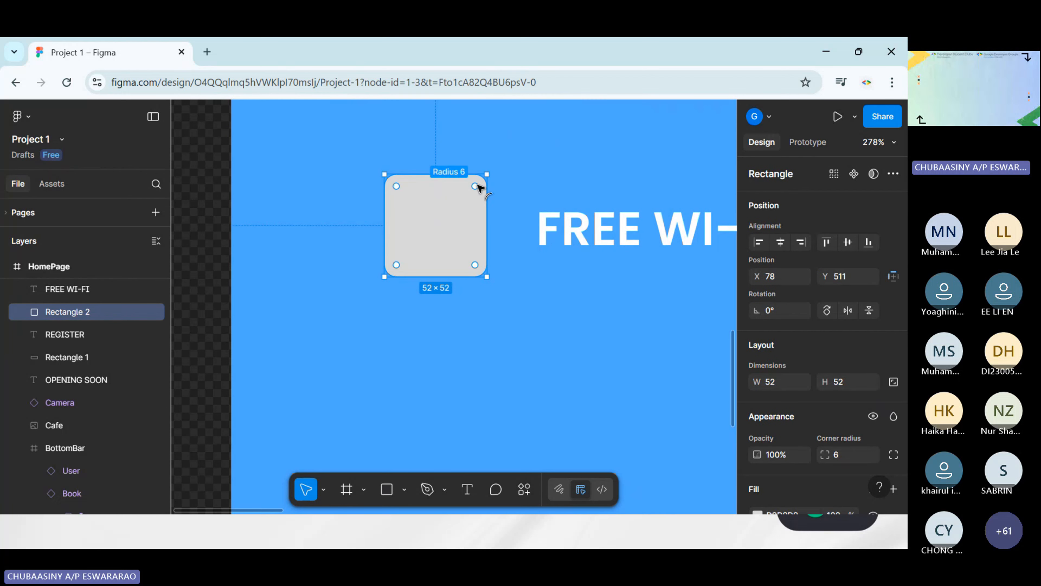
pyautogui.click(542, 310)
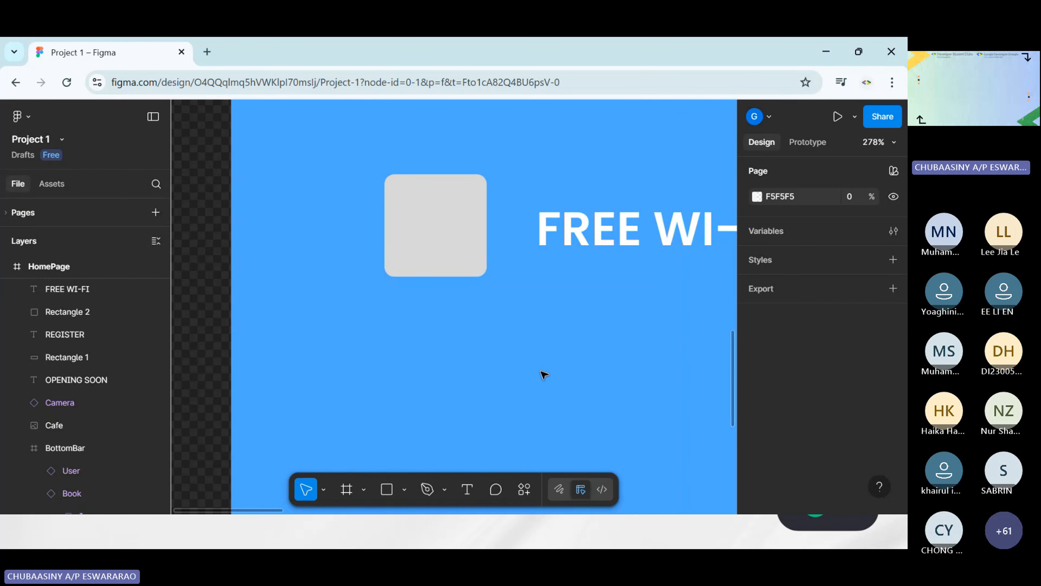
# Change the fill color of the FREE WI-FI text to black 000000
pyautogui.hscroll(3, 543, 374)
pyautogui.scroll(-2, 541, 373)
pyautogui.hscroll(3, 544, 374)
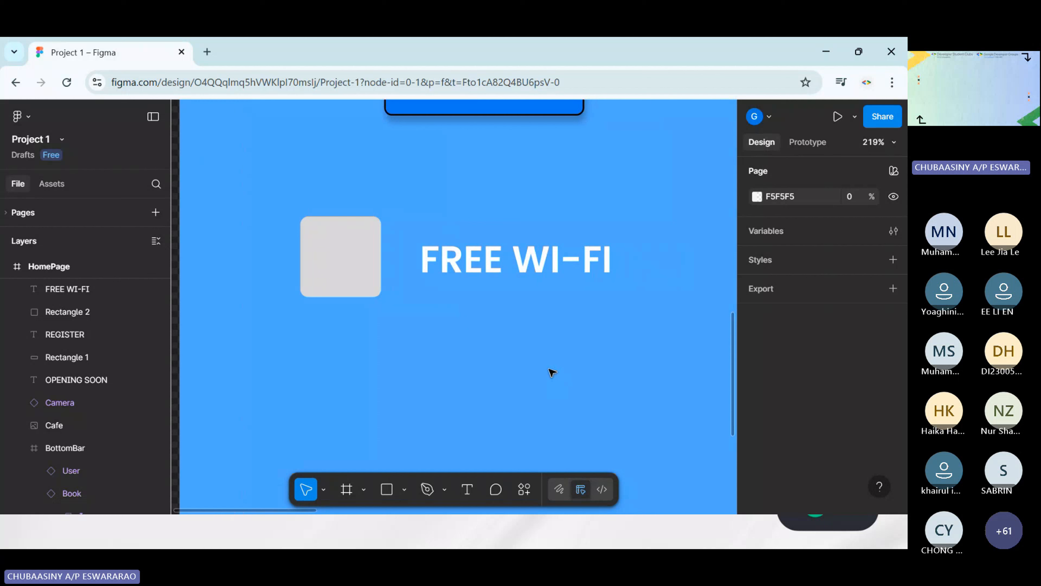
pyautogui.click(524, 266)
pyautogui.scroll(-5, 803, 365)
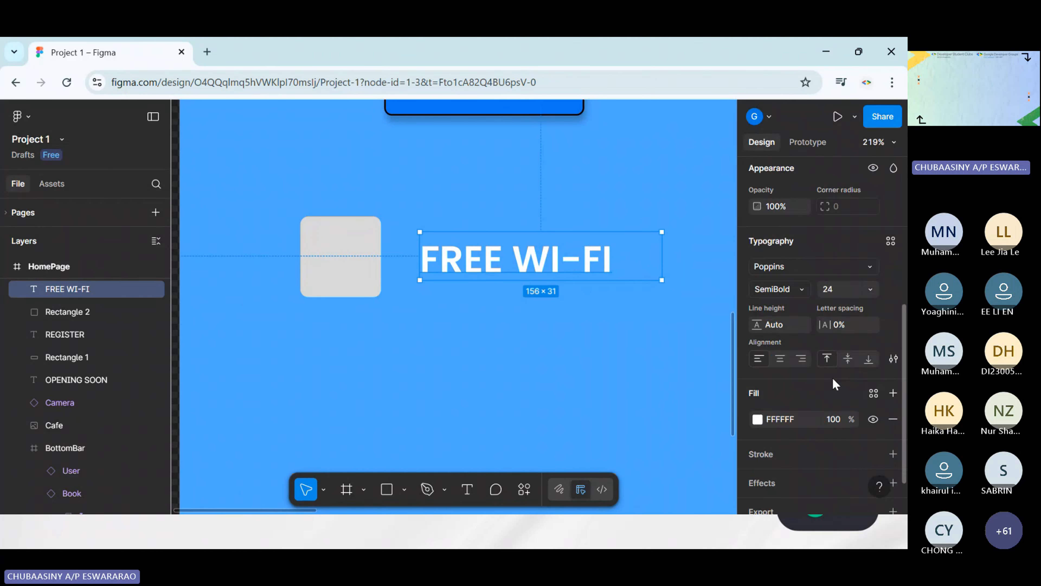
pyautogui.click(767, 419)
pyautogui.click(760, 417)
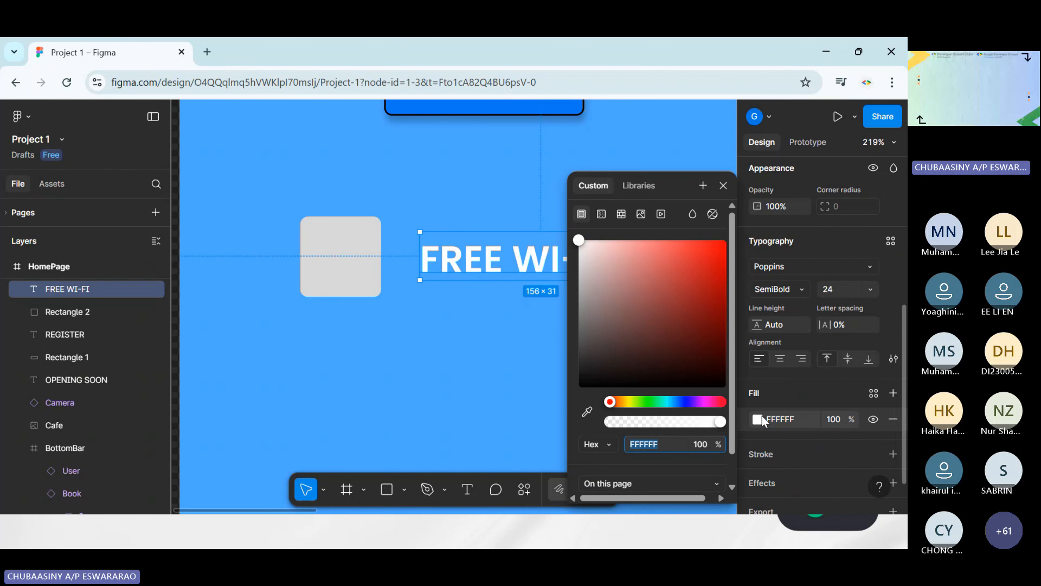
pyautogui.click(579, 251)
pyautogui.moveTo(610, 329); pyautogui.dragTo(576, 392)
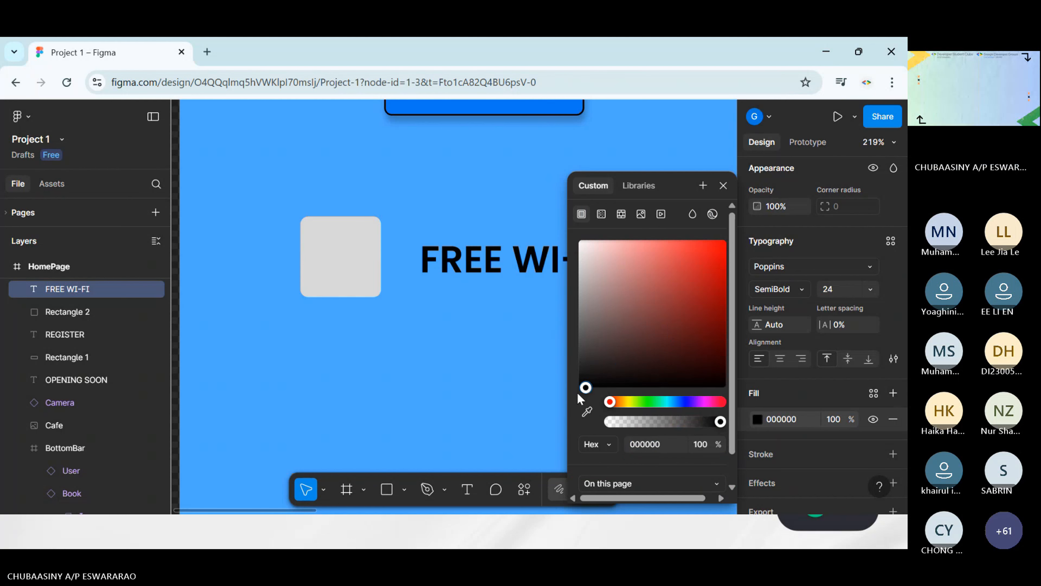
pyautogui.click(487, 377)
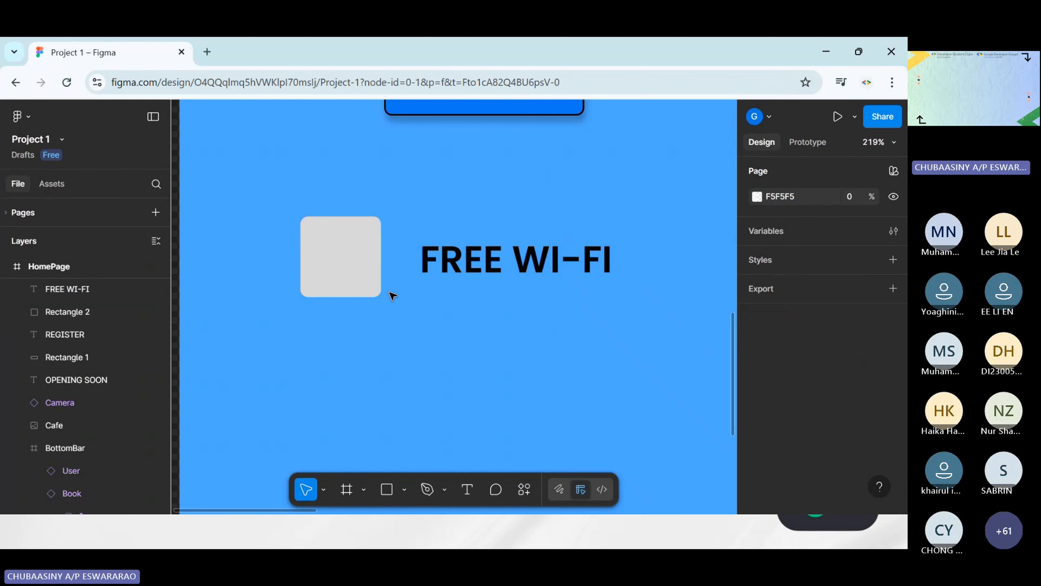
# Place the Wifi image from the Materials folder into the rounded grey square
pyautogui.click(339, 258)
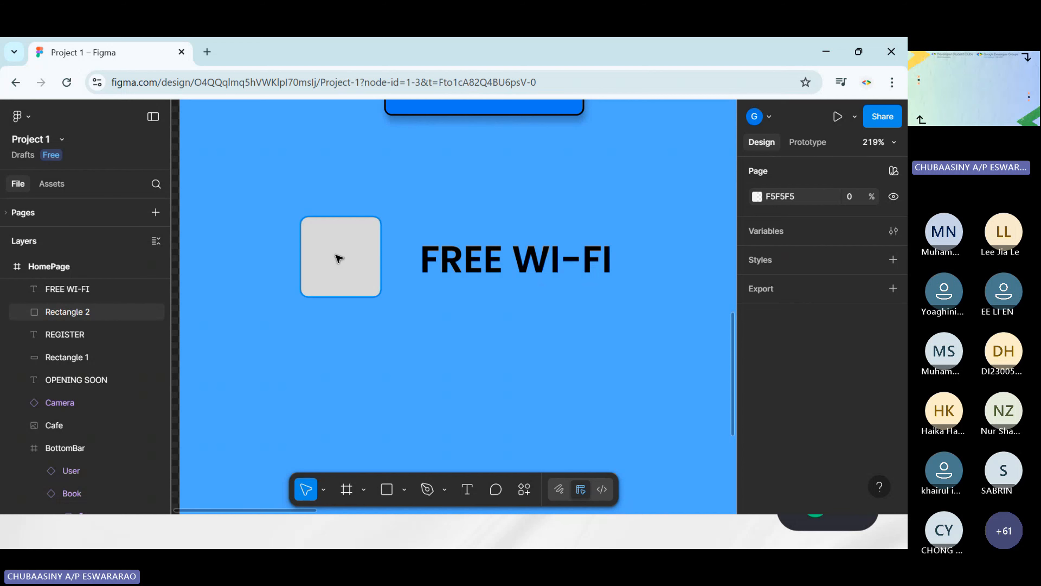
pyautogui.click(403, 490)
pyautogui.click(414, 461)
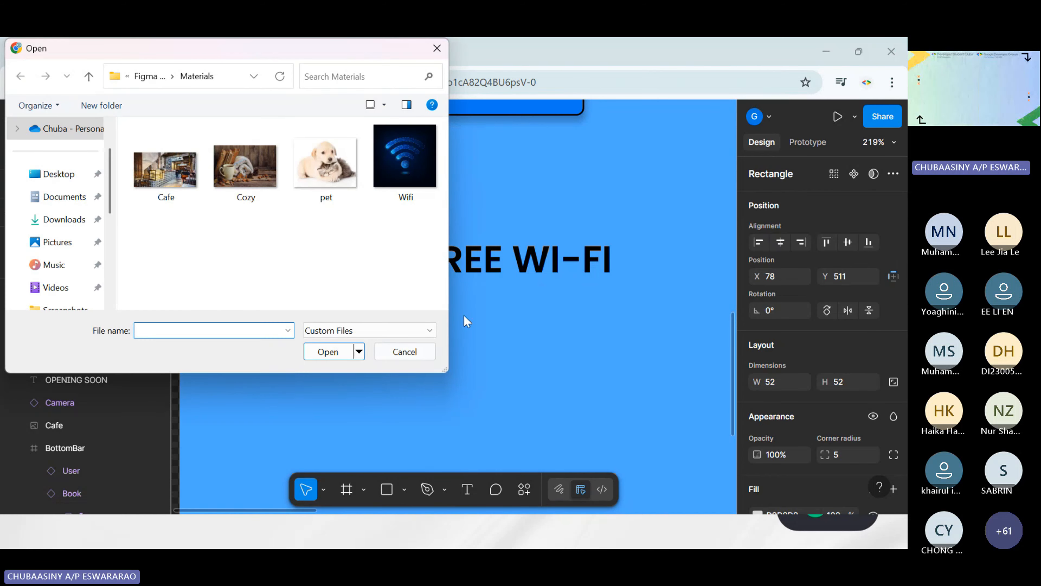
pyautogui.click(405, 156)
pyautogui.click(328, 351)
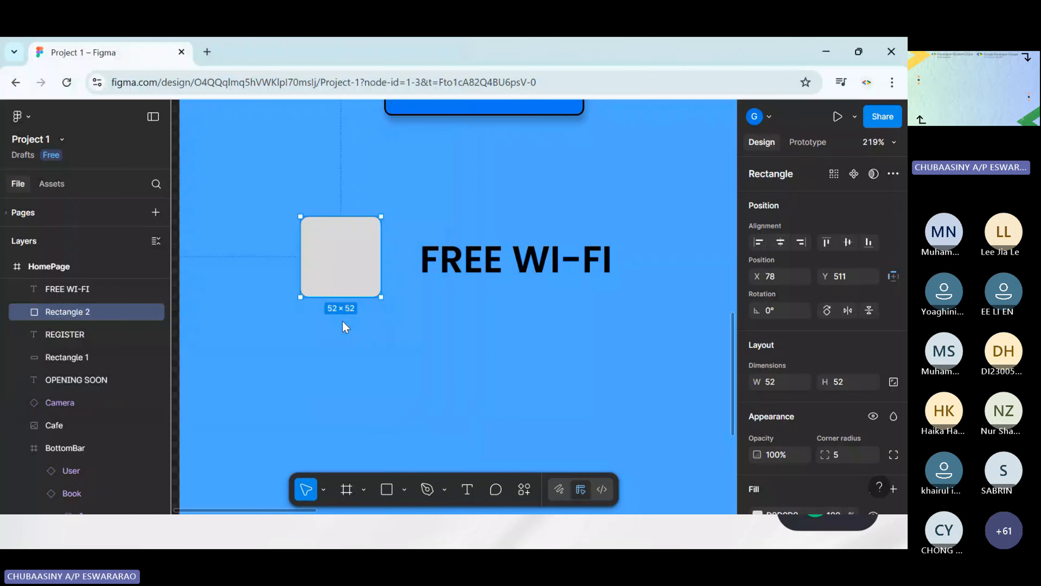
pyautogui.click(344, 282)
pyautogui.click(619, 381)
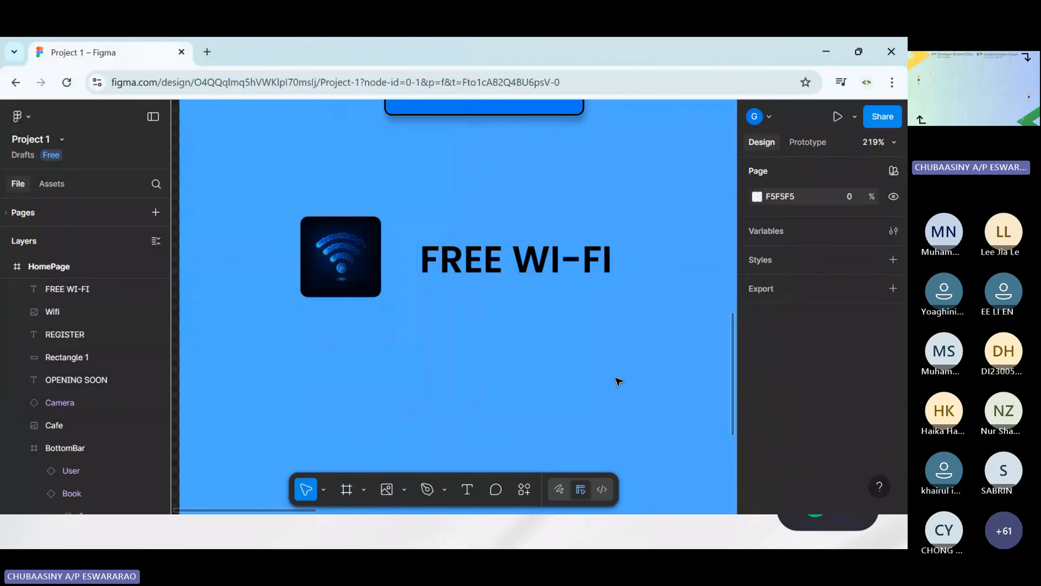
pyautogui.scroll(-5, 619, 382)
pyautogui.hscroll(2, 613, 383)
pyautogui.scroll(4, 612, 373)
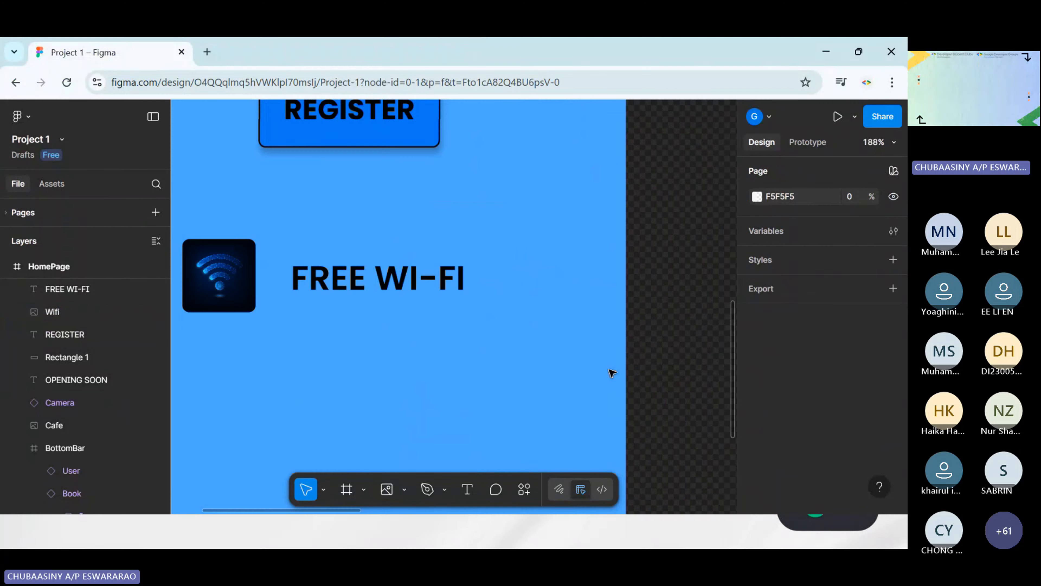
pyautogui.scroll(2, 612, 373)
pyautogui.hscroll(-2, 611, 367)
pyautogui.scroll(-3, 619, 357)
pyautogui.scroll(2, 631, 352)
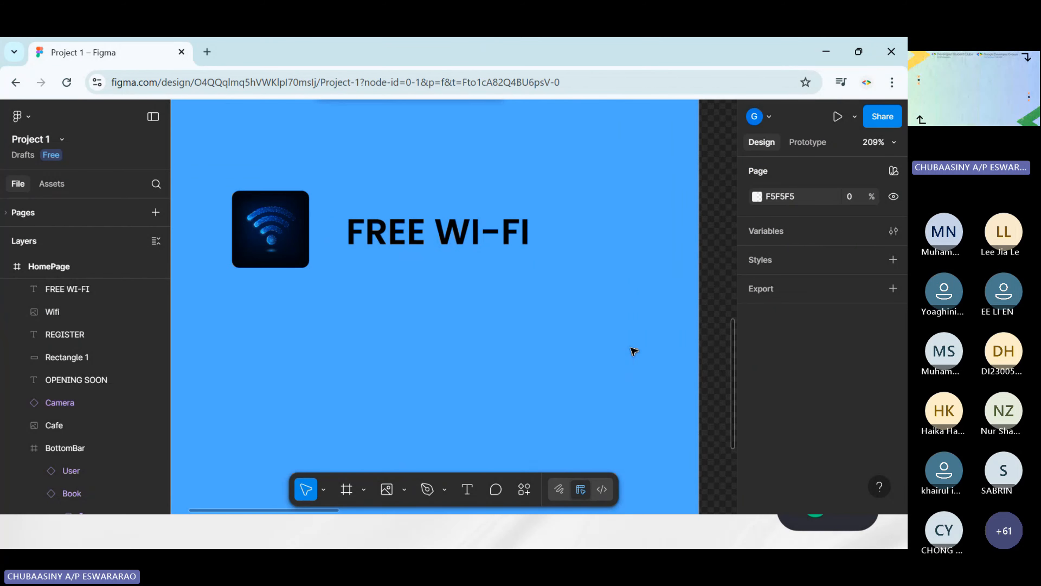
pyautogui.hscroll(-2, 634, 351)
pyautogui.scroll(-2, 493, 279)
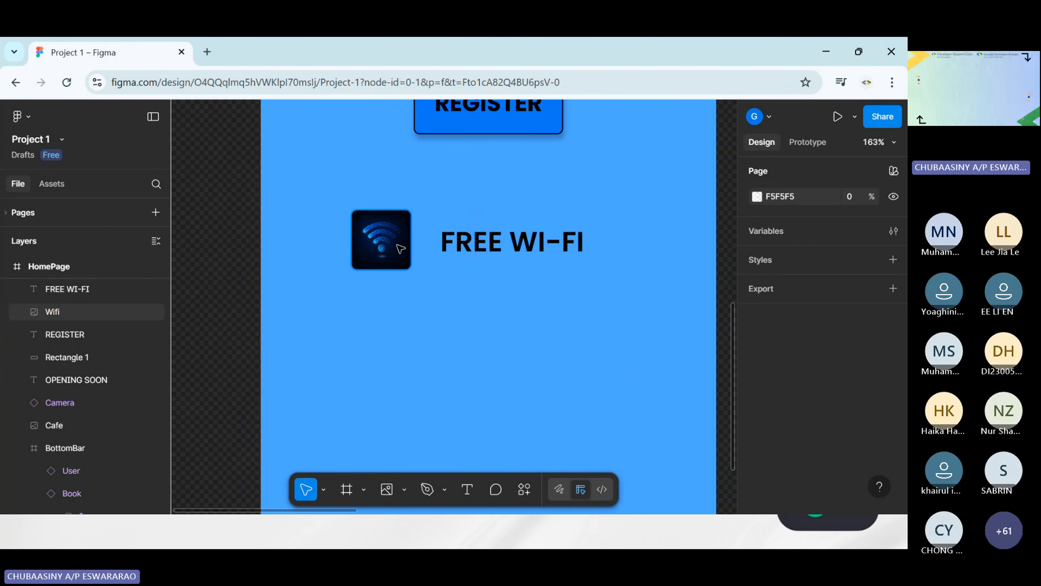
# Move the Wifi image to X 94, Y 511 and the FREE WI-FI text beside it to X 169, Y 521
pyautogui.moveTo(400, 248); pyautogui.dragTo(419, 248)
pyautogui.moveTo(532, 246); pyautogui.dragTo(548, 270)
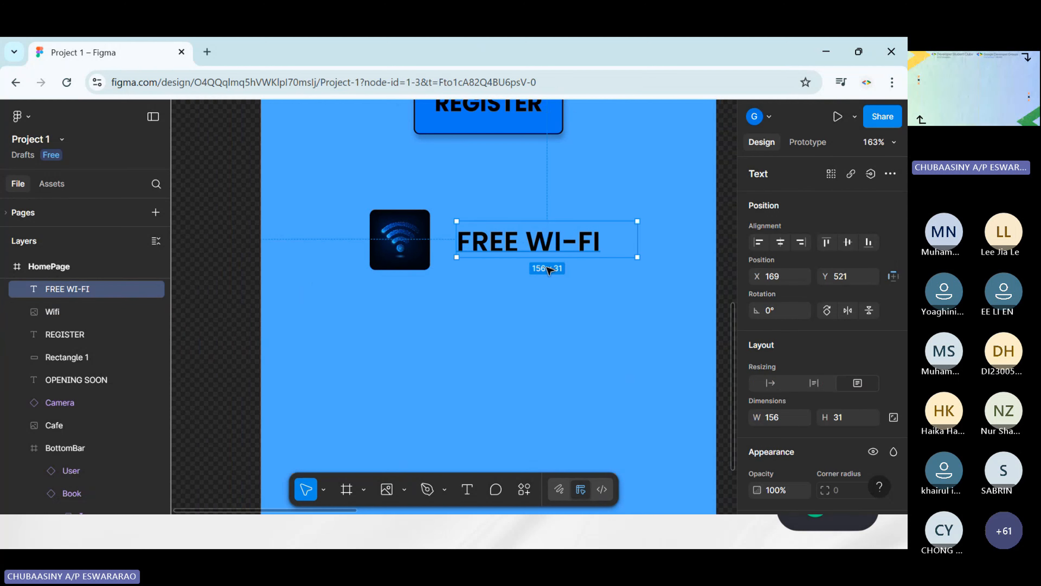
pyautogui.hscroll(3, 623, 305)
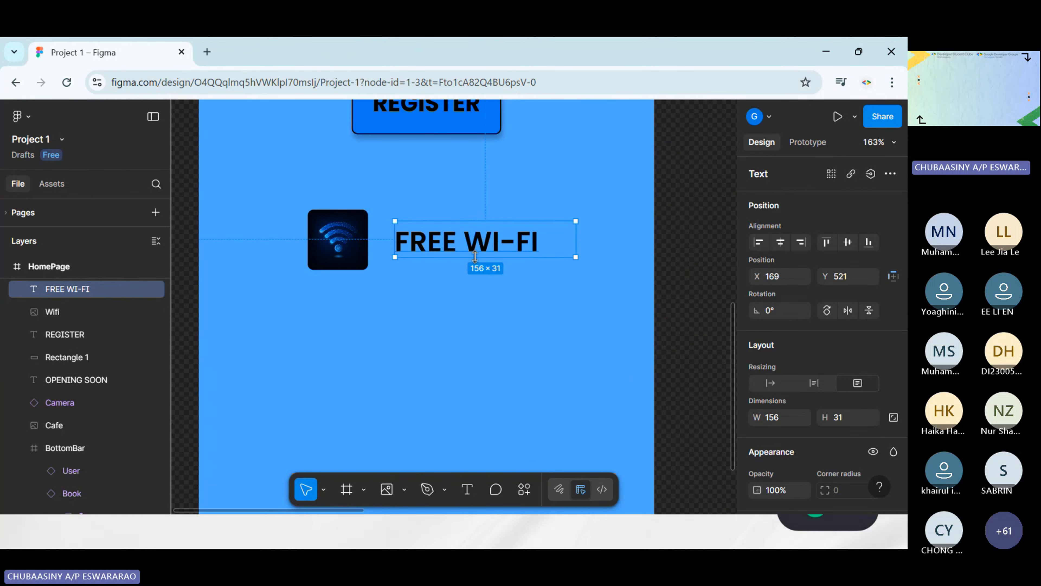
# Duplicate the Wifi image and place the copy directly below the original at X 94, Y 581
pyautogui.click(352, 252)
pyautogui.hotkey('ctrl', 'd')
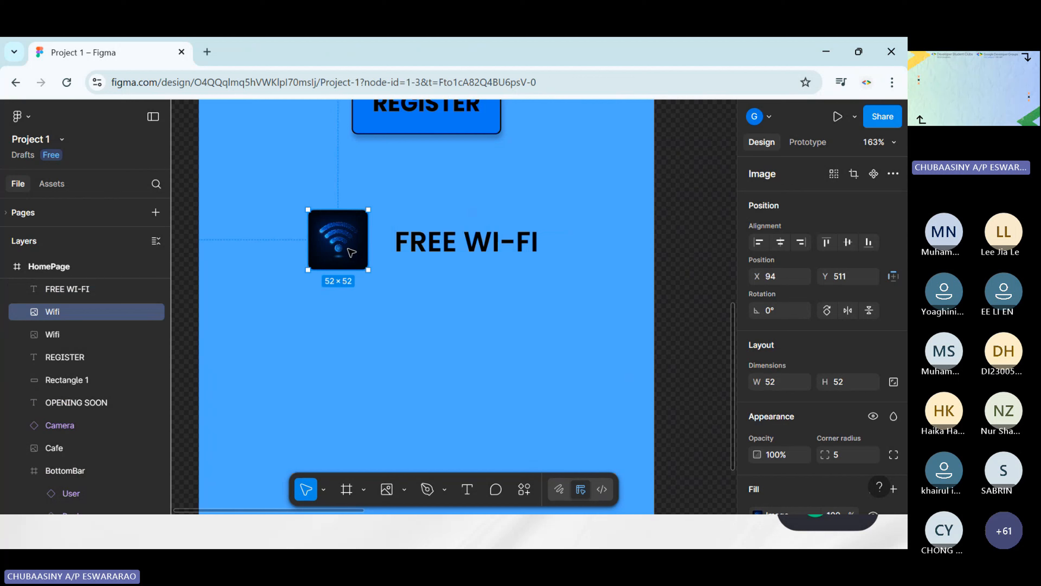
pyautogui.moveTo(346, 250); pyautogui.dragTo(347, 332)
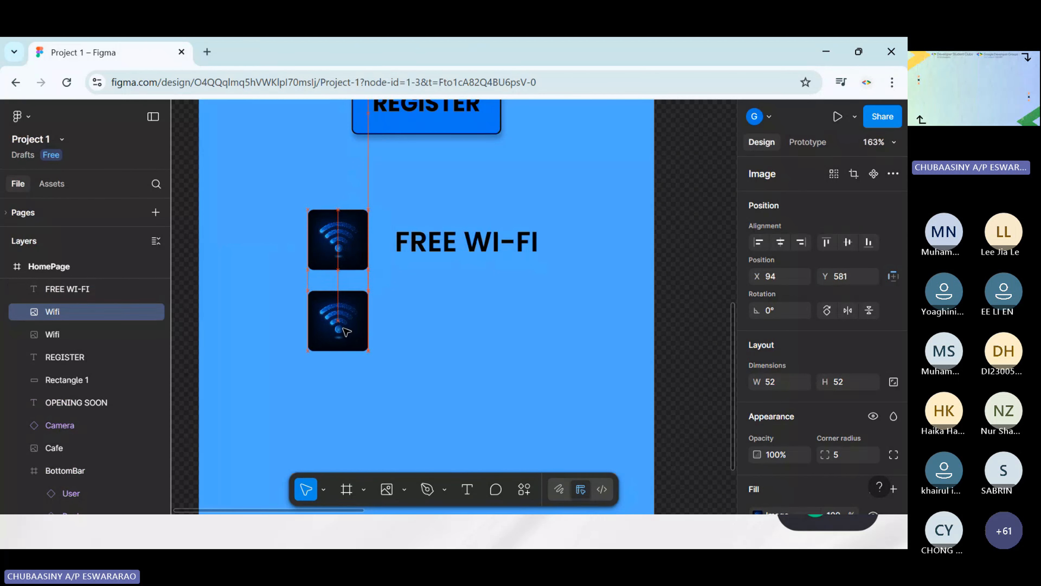
# Duplicate the FREE WI-FI text and place the copy beside the second Wifi image at X 169, Y 585
pyautogui.click(423, 252)
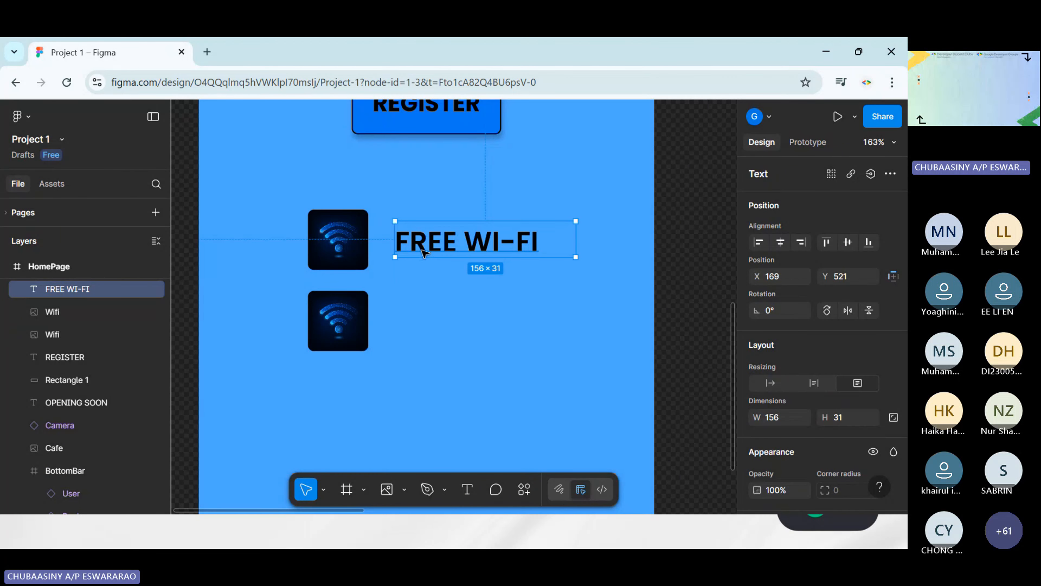
pyautogui.click(521, 337)
pyautogui.hotkey('ctrl', 'v')
pyautogui.moveTo(464, 253); pyautogui.dragTo(462, 320)
# Change the wording of the lower FREE WI-FI text to PET FRIENDLY
pyautogui.doubleClick(458, 319)
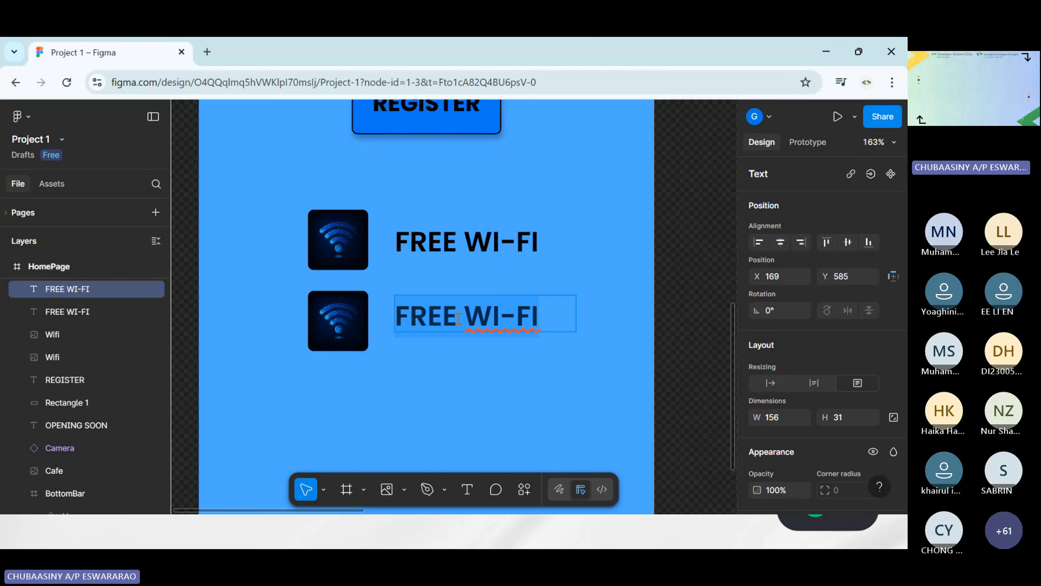
pyautogui.write('PET FIRE')
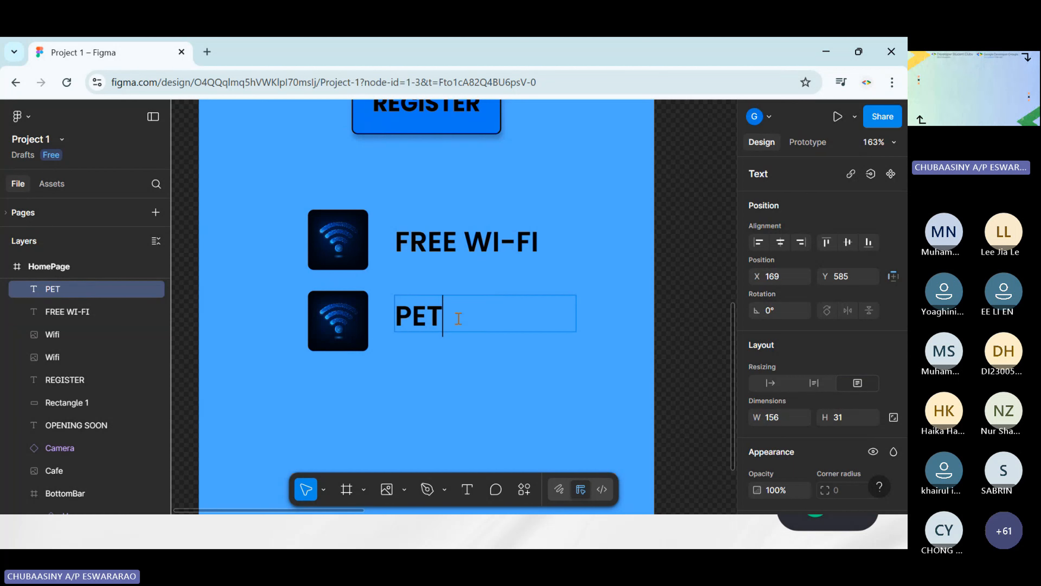
pyautogui.press('BackSpace')
pyautogui.press('BackSpace')
pyautogui.press('BackSpace')
pyautogui.write('R')
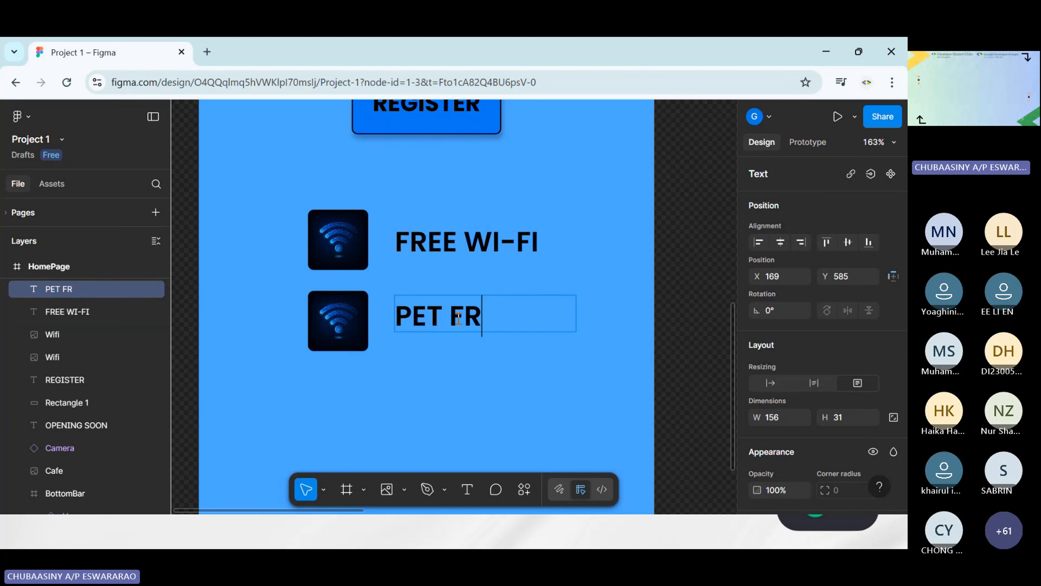
pyautogui.write('IENDLY')
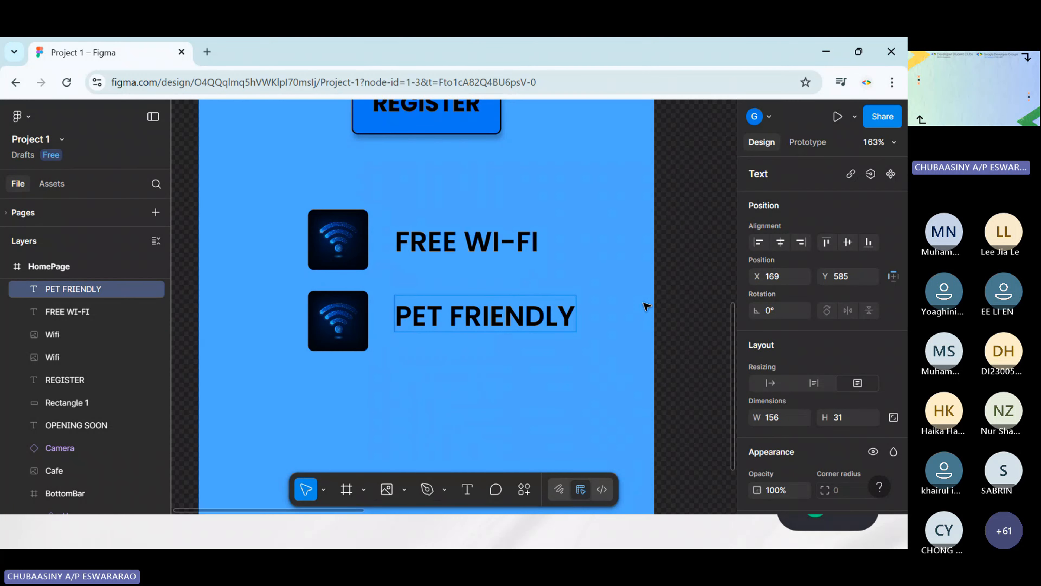
pyautogui.press('Escape')
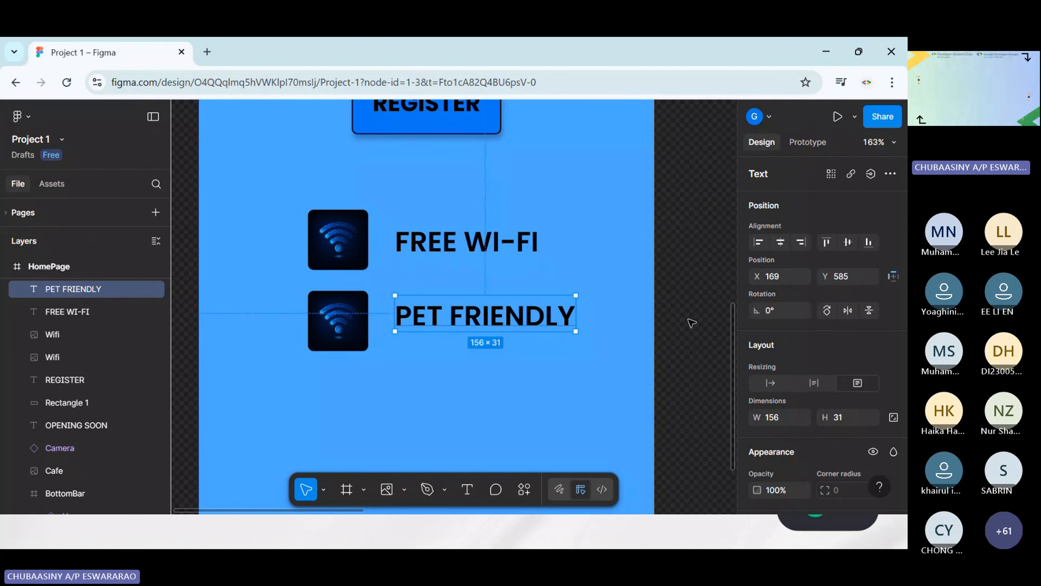
# Shift the PET FRIENDLY text down to X 169, Y 589 to center it against the image beside it
pyautogui.click(598, 344)
pyautogui.moveTo(492, 323); pyautogui.dragTo(492, 329)
pyautogui.click(635, 339)
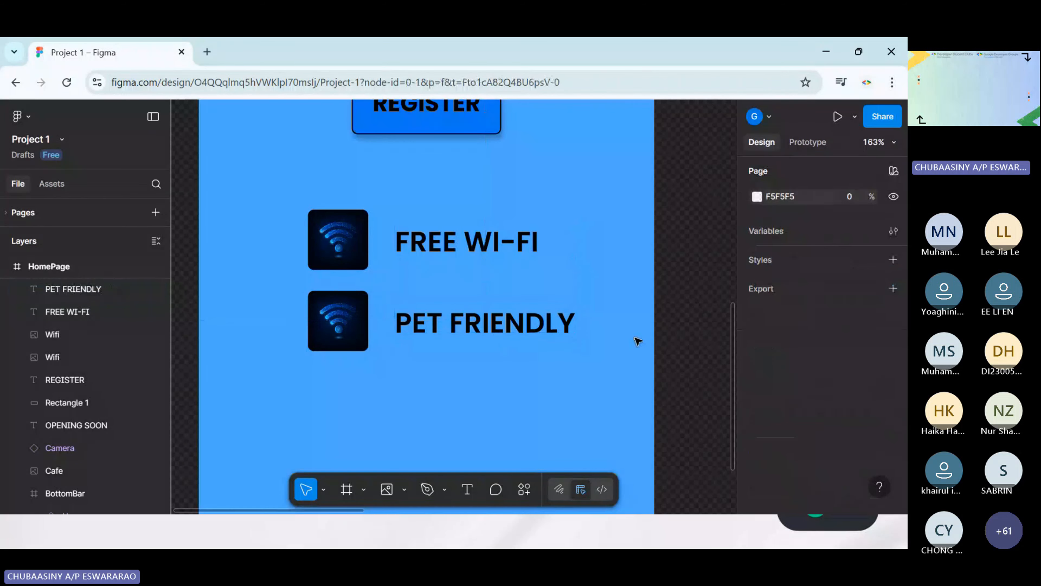
pyautogui.click(459, 320)
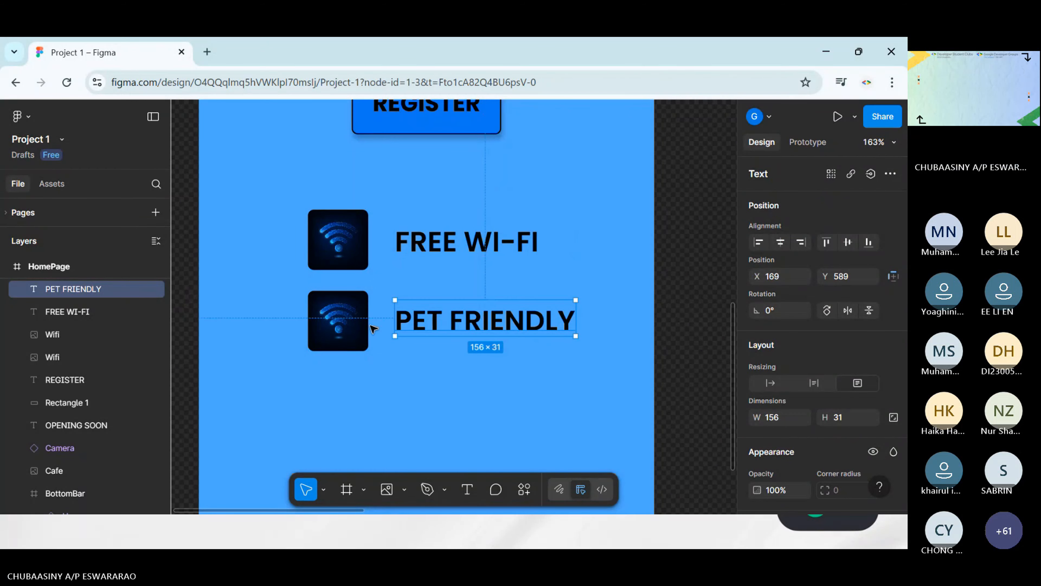
# Replace the picture beside PET FRIENDLY with the pet image from the Materials folder
pyautogui.click(355, 322)
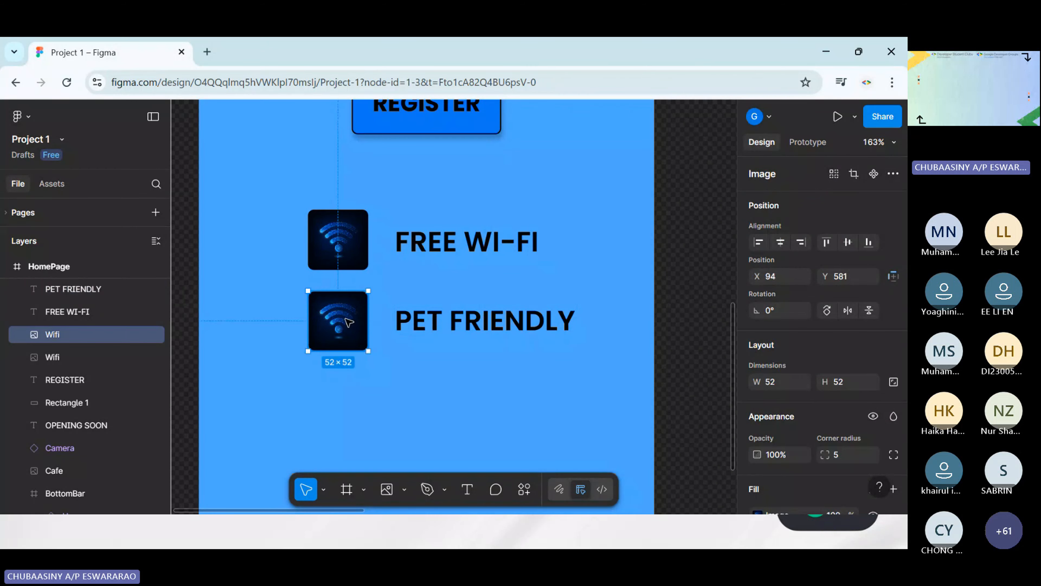
pyautogui.click(387, 488)
pyautogui.doubleClick(339, 183)
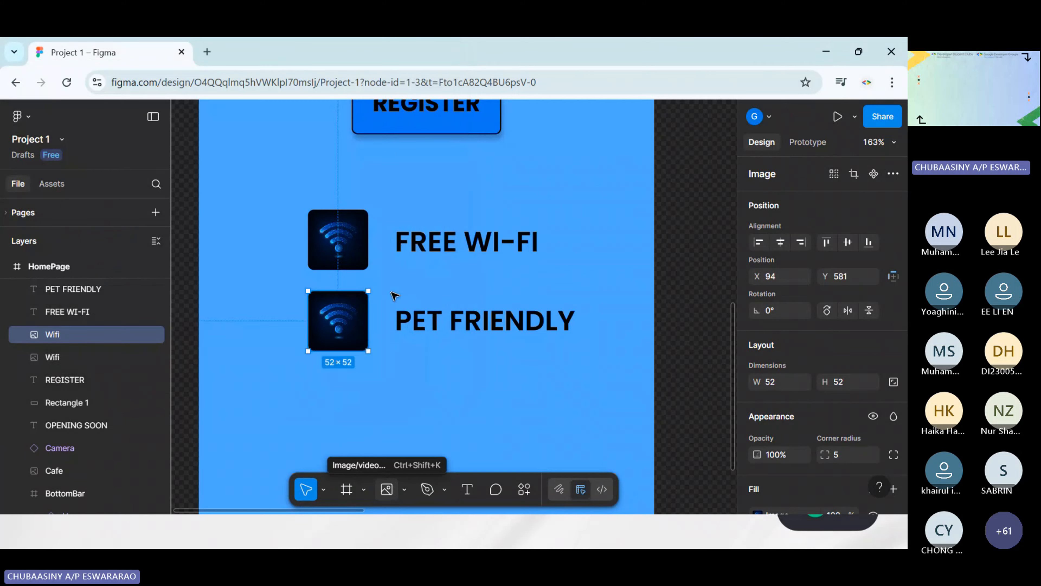
pyautogui.click(338, 321)
pyautogui.click(698, 362)
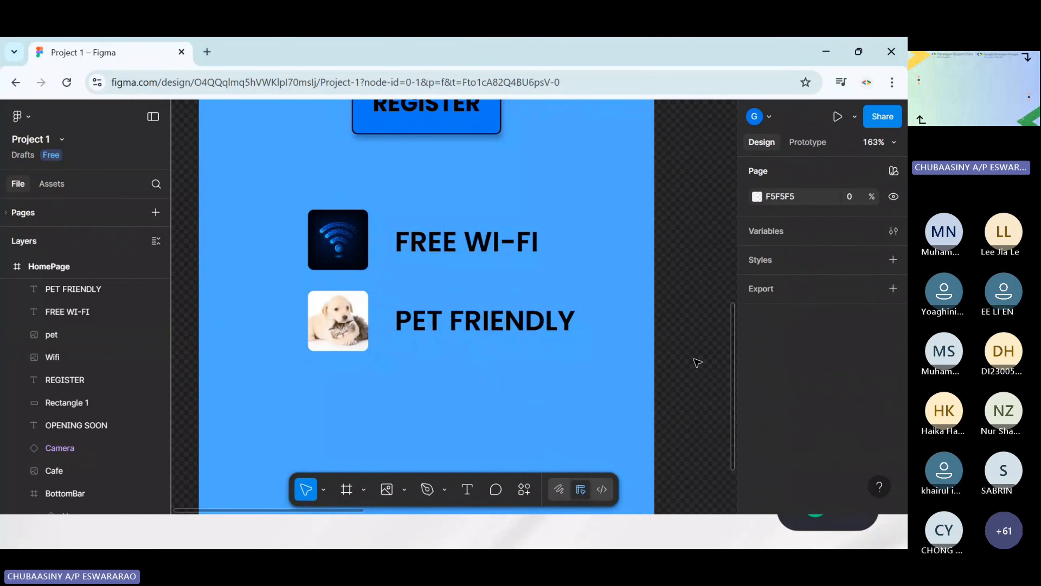
# Duplicate the pet image and place the copy below the original at X 94, Y 665
pyautogui.scroll(5, 667, 418)
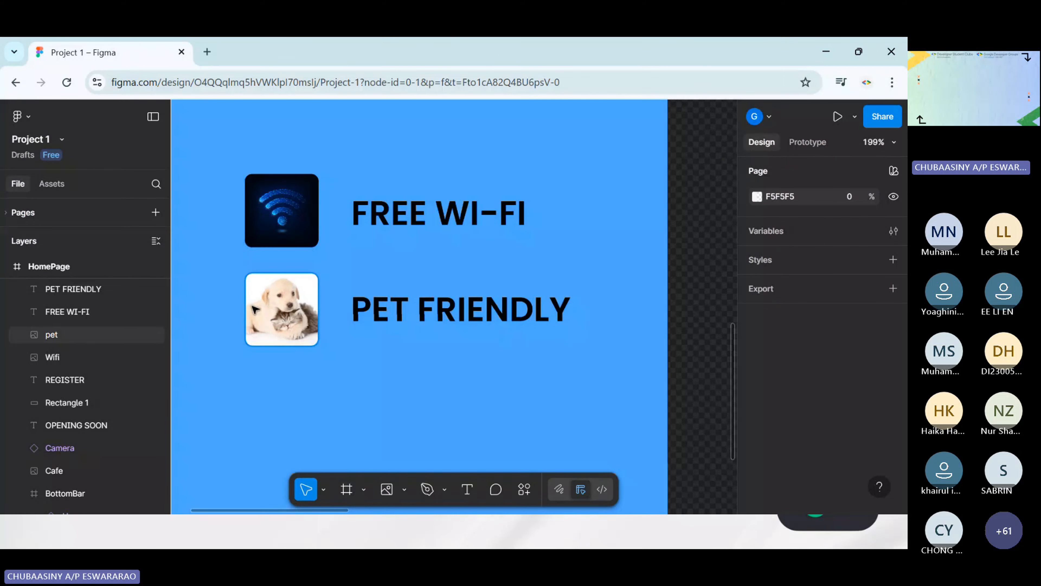
pyautogui.scroll(-4, 476, 387)
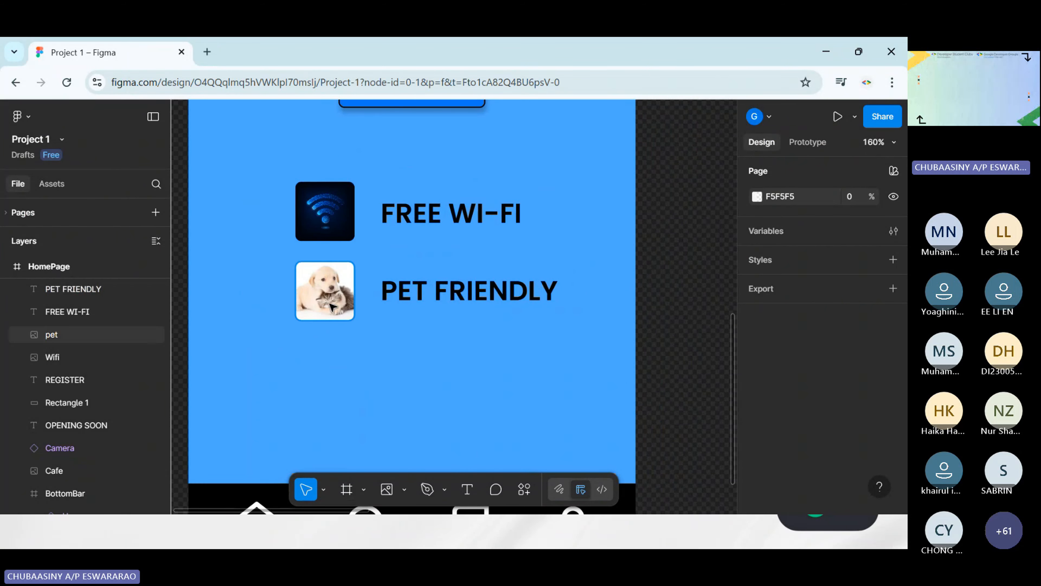
pyautogui.click(346, 309)
pyautogui.hotkey('ctrl', 'd')
pyautogui.moveTo(355, 313); pyautogui.dragTo(342, 395)
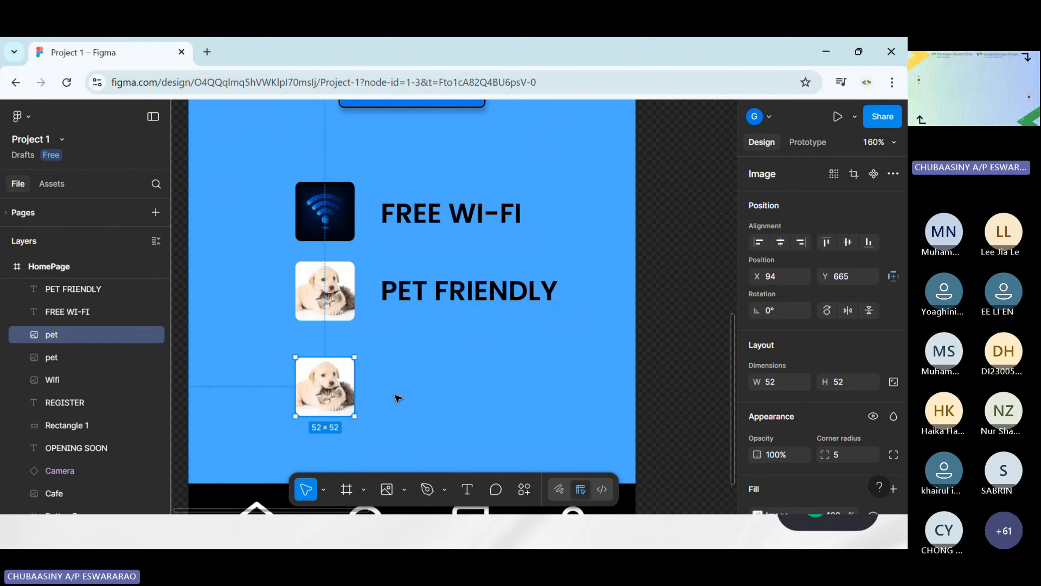
pyautogui.click(467, 489)
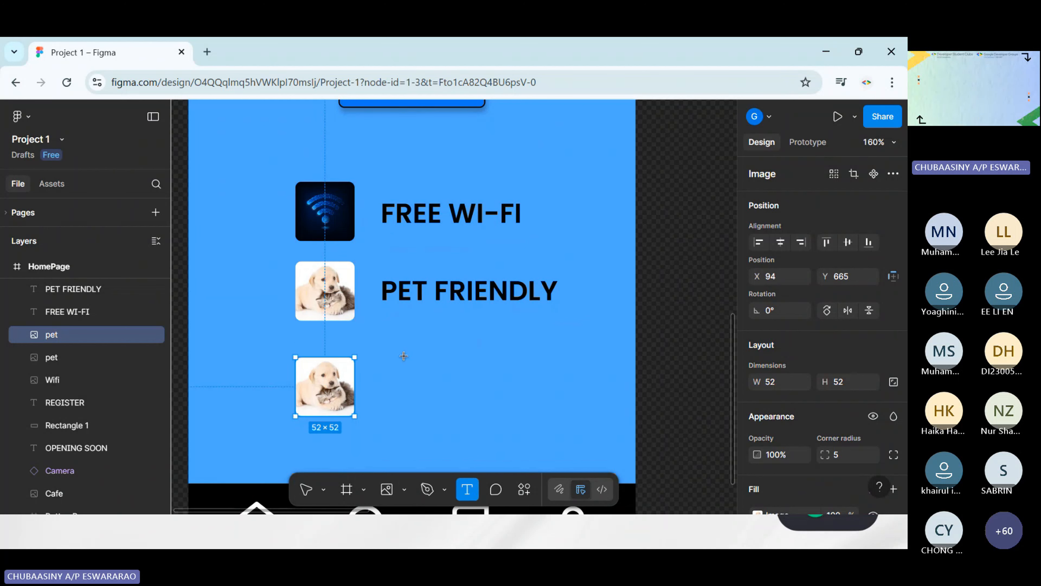
pyautogui.moveTo(378, 370); pyautogui.dragTo(554, 406)
pyautogui.click(691, 392)
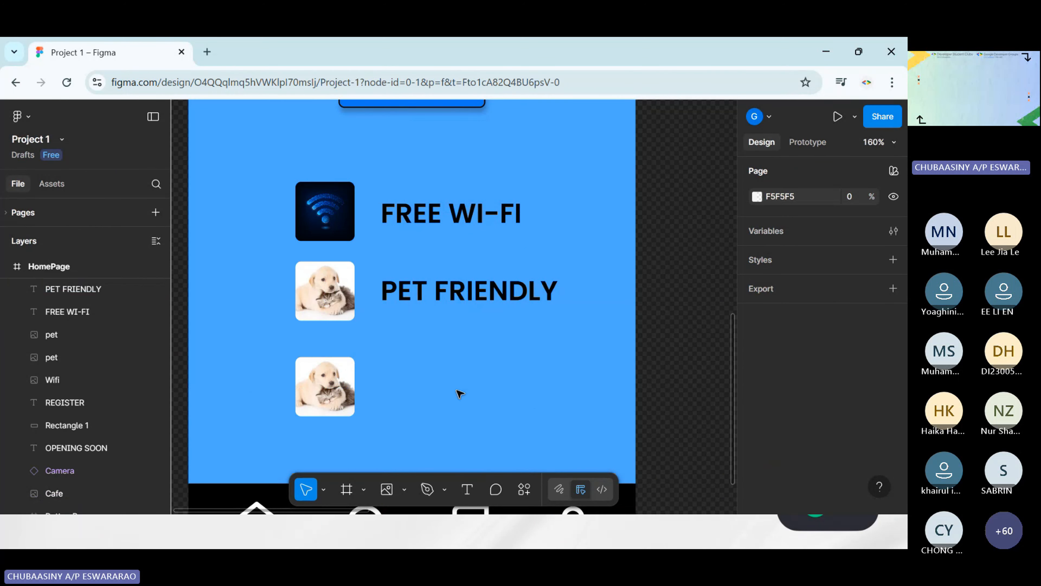
# Duplicate the PET FRIENDLY text and place the copy beside the lower pet image at X 170, Y 675
pyautogui.click(422, 291)
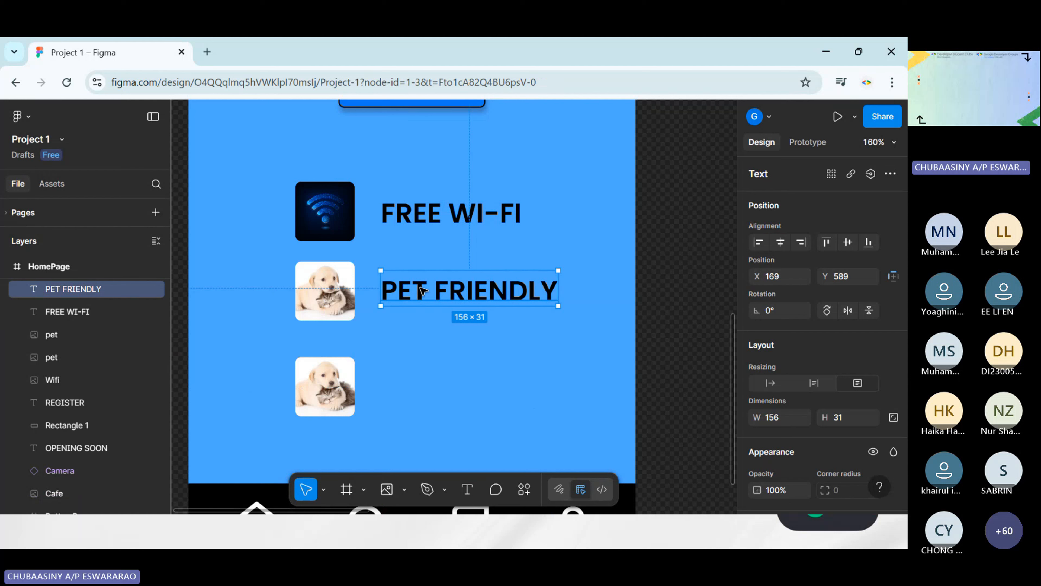
pyautogui.hotkey('ctrl', 'd')
pyautogui.moveTo(494, 295); pyautogui.dragTo(464, 386)
pyautogui.click(627, 396)
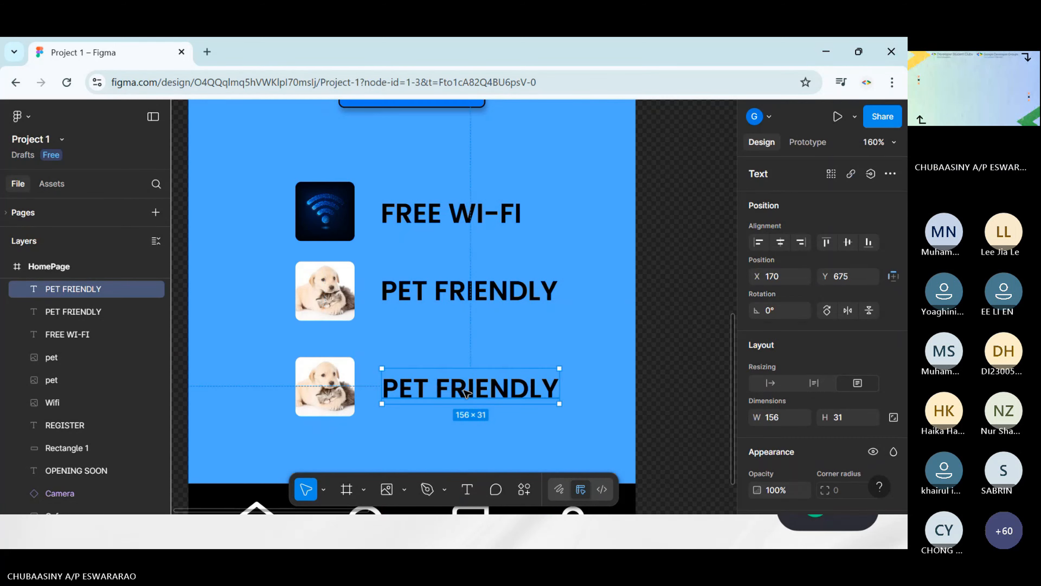
# Change the wording of the lower PET FRIENDLY text to COZY VIBE
pyautogui.doubleClick(465, 392)
pyautogui.write('COZY VIBE')
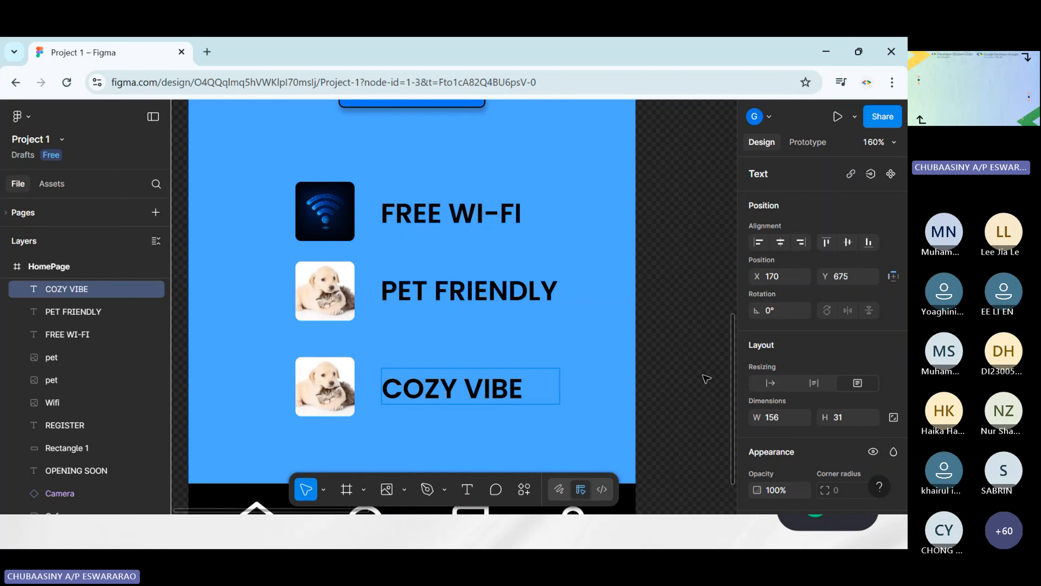
pyautogui.press('Escape')
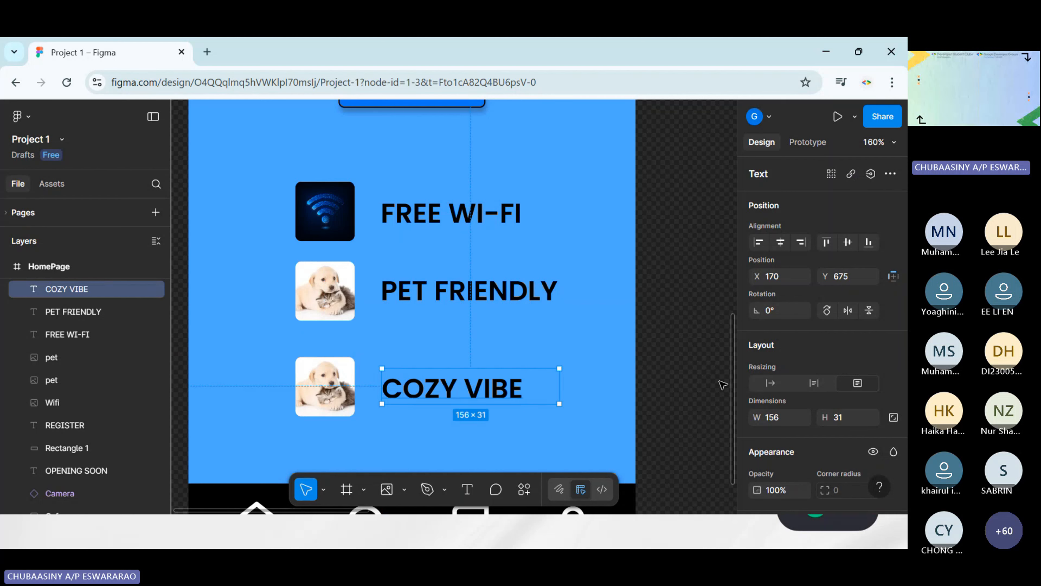
# Replace the picture beside COZY VIBE with the Cozy image from the Materials folder
pyautogui.click(312, 396)
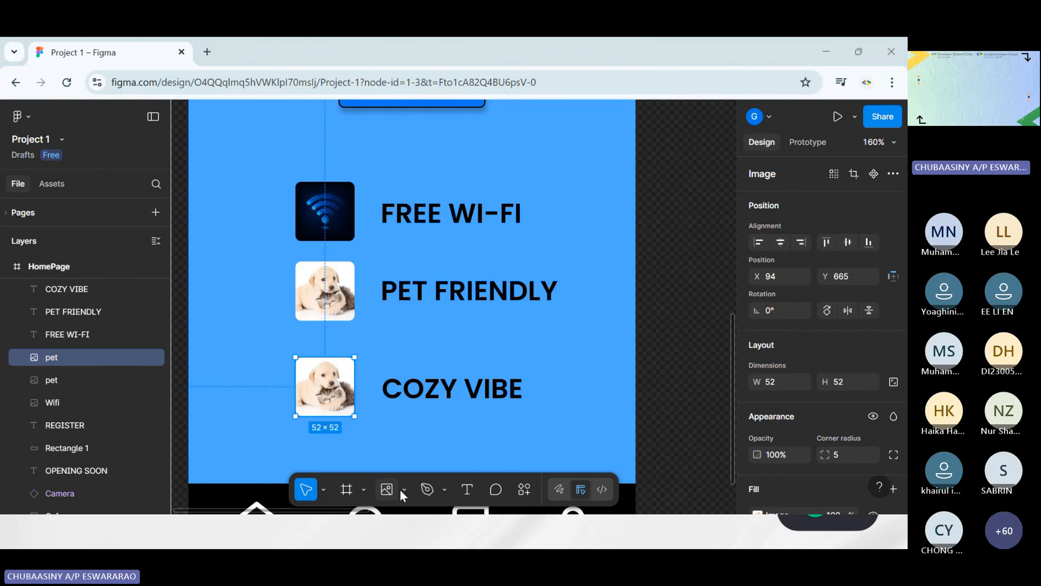
pyautogui.click(392, 491)
pyautogui.click(251, 165)
pyautogui.click(328, 351)
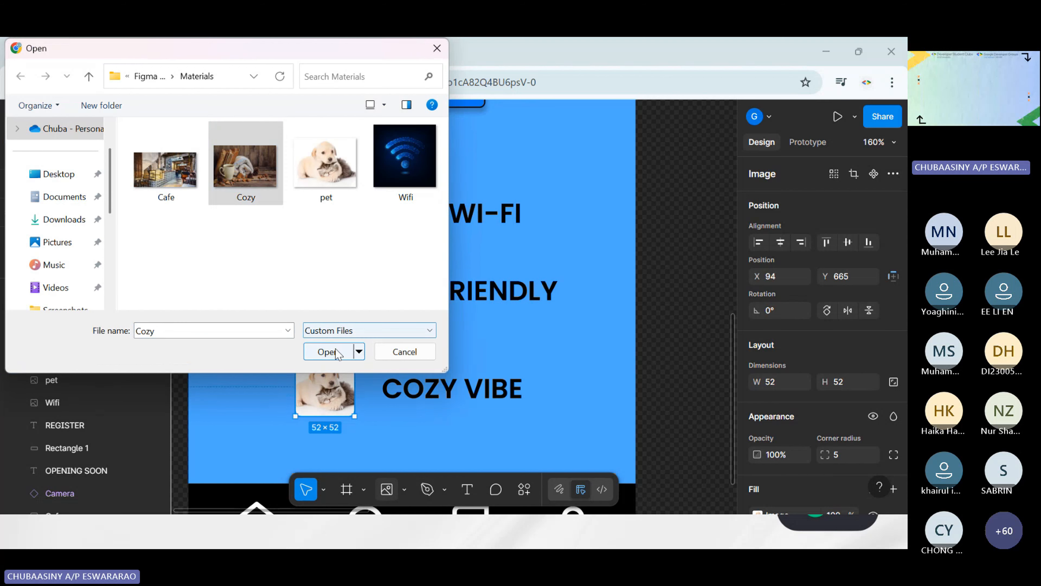
pyautogui.click(312, 375)
pyautogui.click(645, 385)
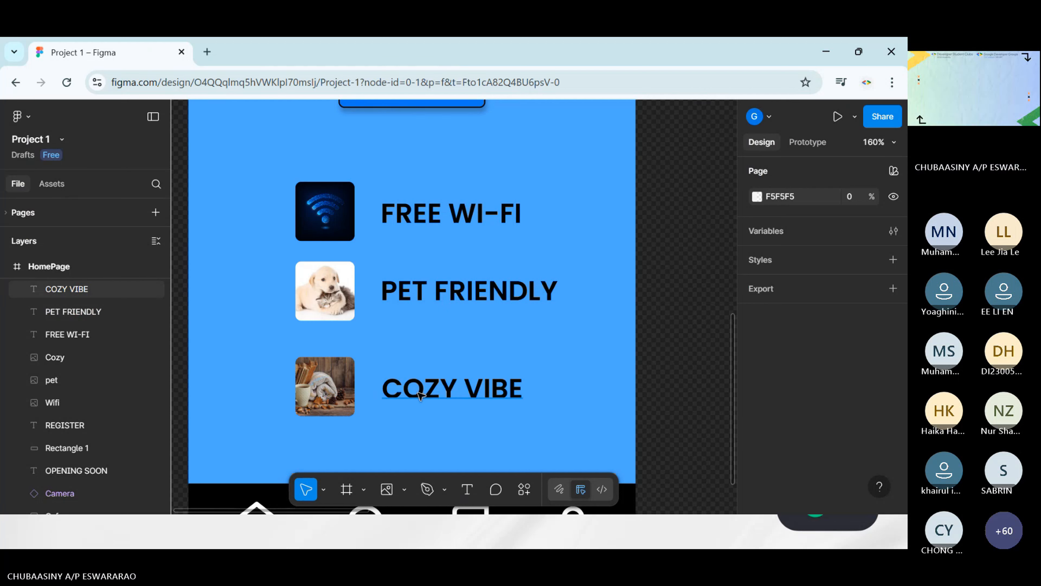
# Move the Cozy image up to match the spacing of the rows above and the COZY VIBE text to X 169, Y 657
pyautogui.moveTo(430, 394); pyautogui.dragTo(434, 392)
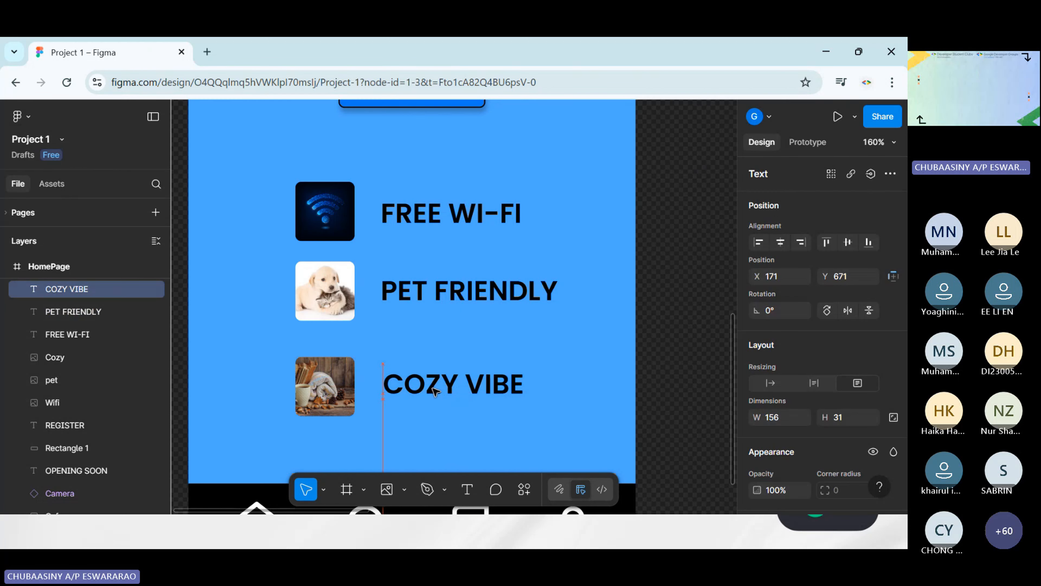
pyautogui.moveTo(343, 394); pyautogui.dragTo(344, 390)
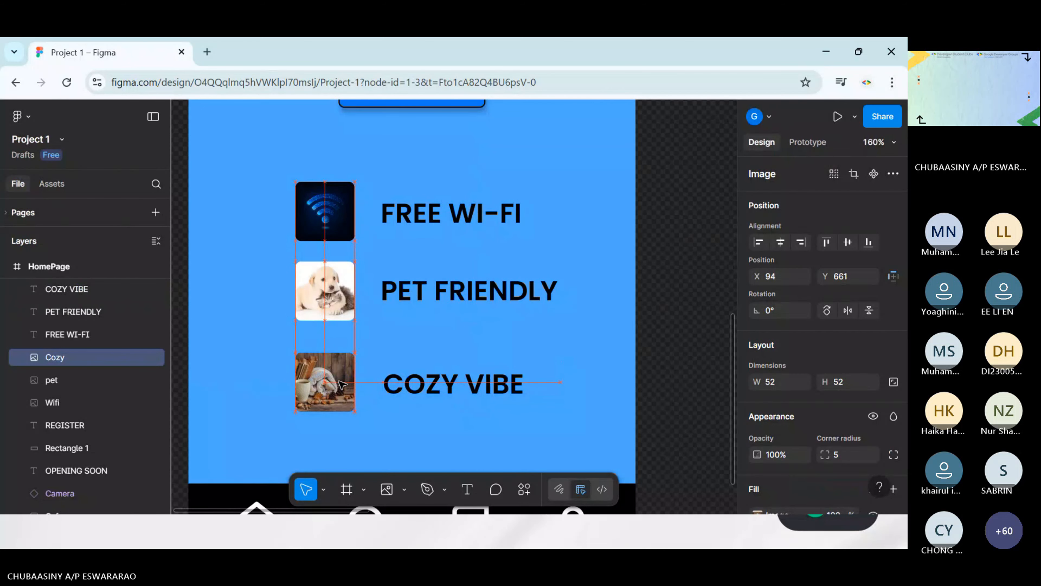
pyautogui.moveTo(342, 383); pyautogui.dragTo(343, 372)
pyautogui.moveTo(460, 394); pyautogui.dragTo(459, 378)
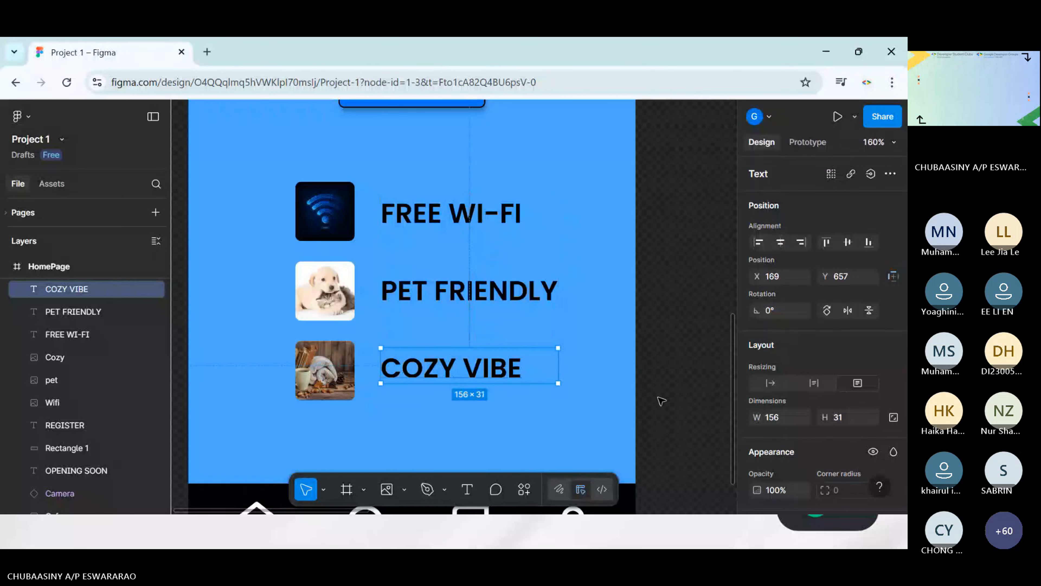
pyautogui.click(661, 400)
# Add a black 000000 stroke of weight 1 to the Wifi image, and add strokes to the pet and Cozy images
pyautogui.click(341, 228)
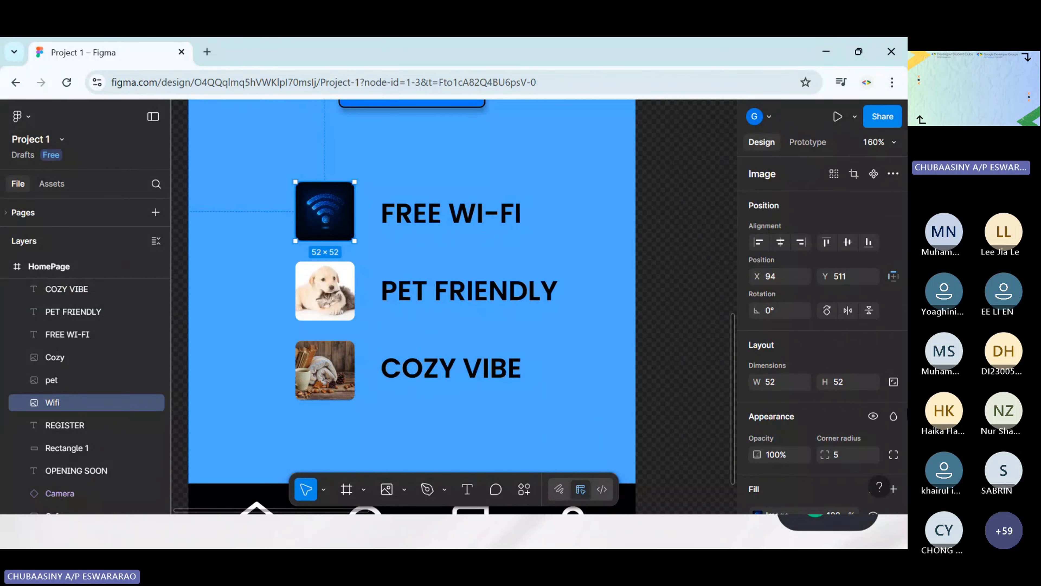
pyautogui.scroll(-3, 769, 413)
pyautogui.click(769, 409)
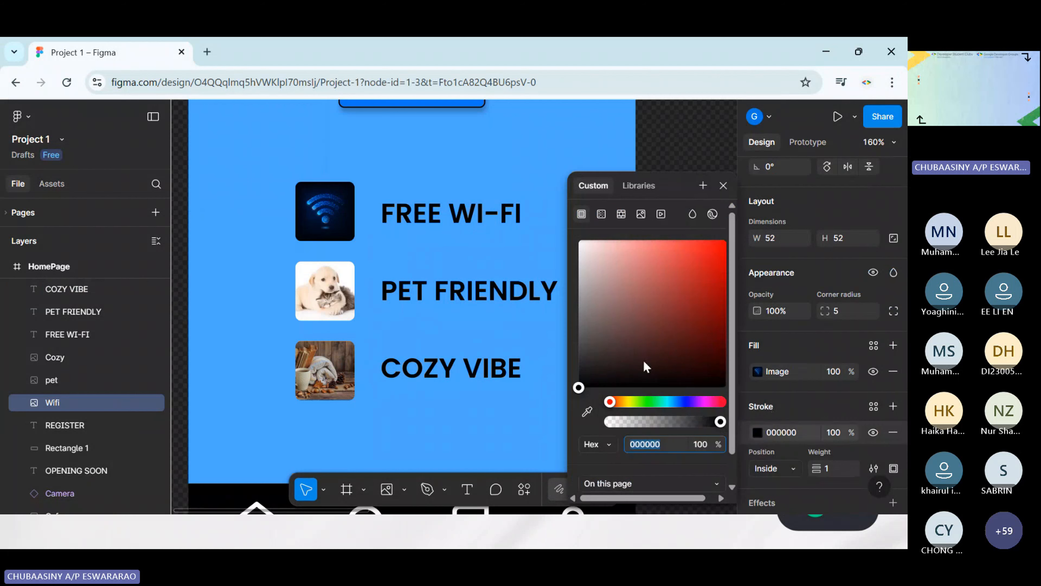
pyautogui.click(345, 292)
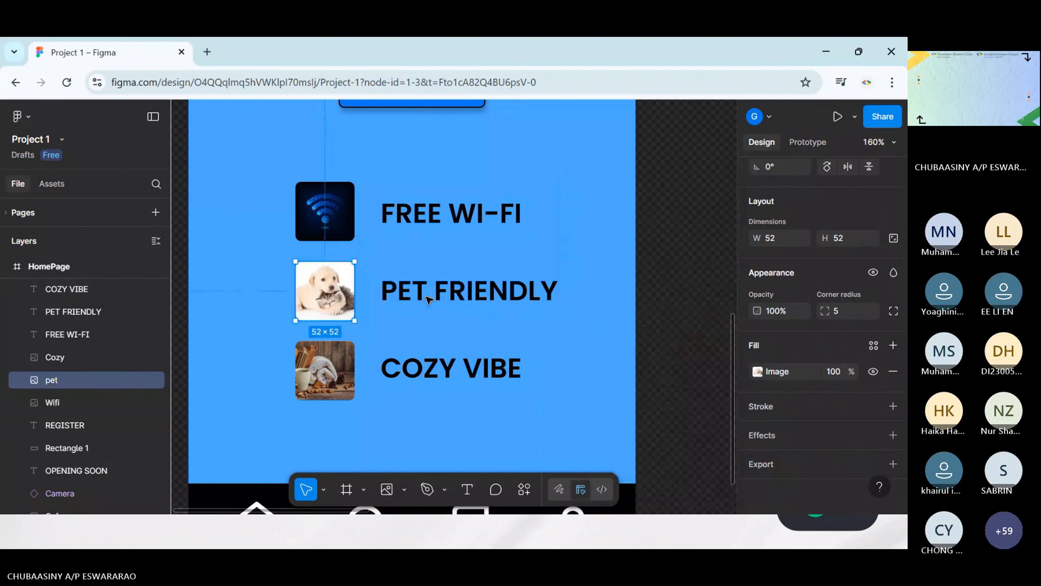
pyautogui.click(781, 409)
pyautogui.click(339, 371)
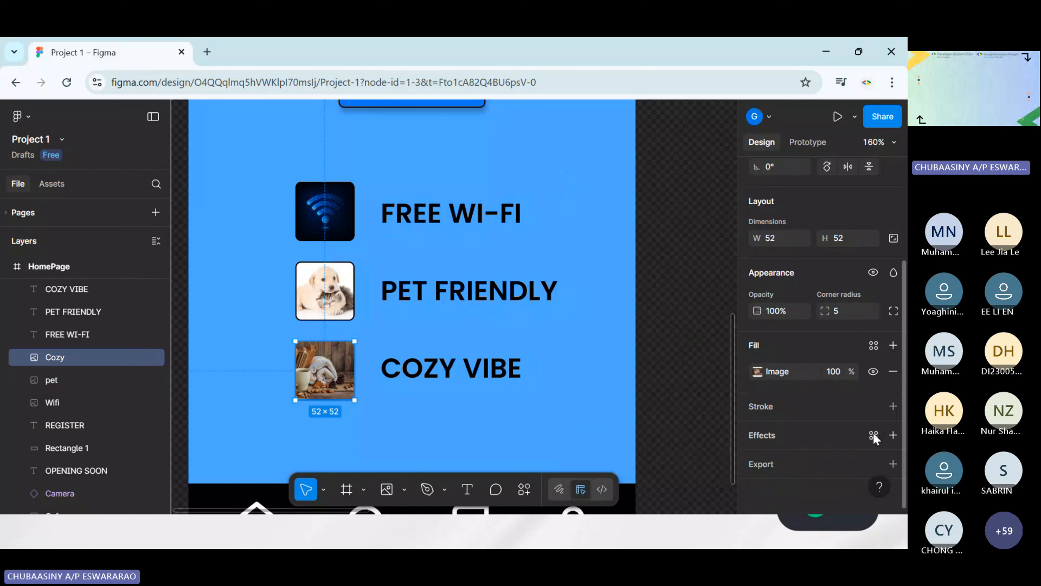
pyautogui.click(773, 409)
pyautogui.click(469, 421)
pyautogui.scroll(-2, 464, 324)
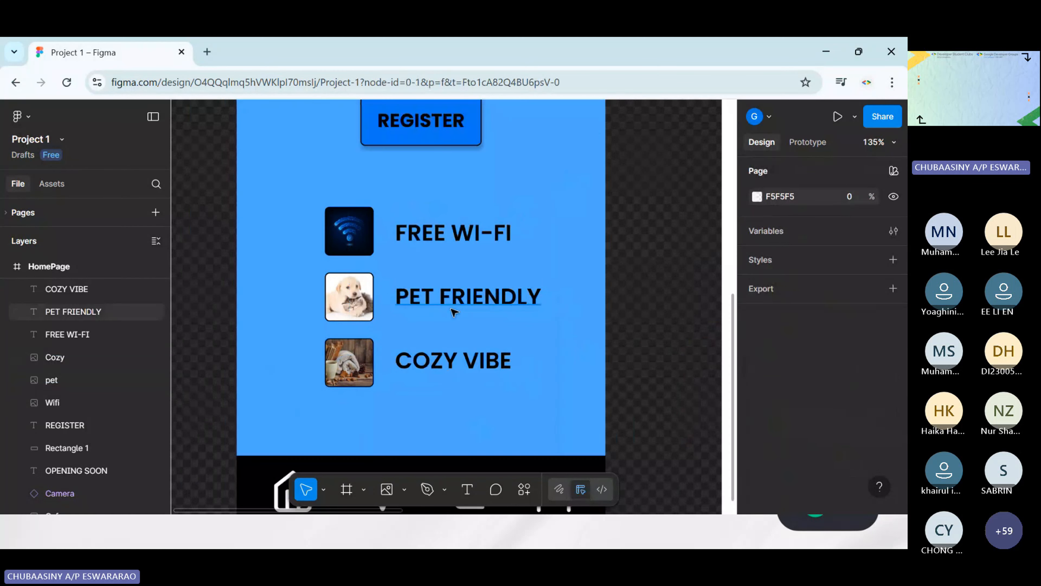
# Nudge the three feature images and their texts on the HomePage together slightly left and down
pyautogui.scroll(-3, 533, 311)
pyautogui.scroll(2, 560, 311)
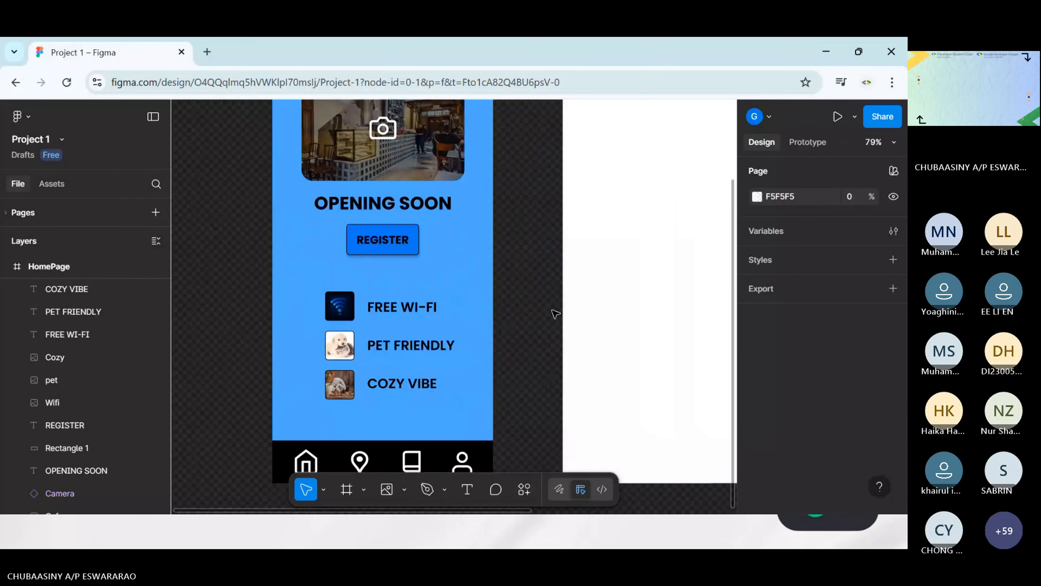
pyautogui.moveTo(281, 292); pyautogui.dragTo(492, 386)
pyautogui.press('Left')
pyautogui.press('Left')
pyautogui.press('Left')
pyautogui.press('Left')
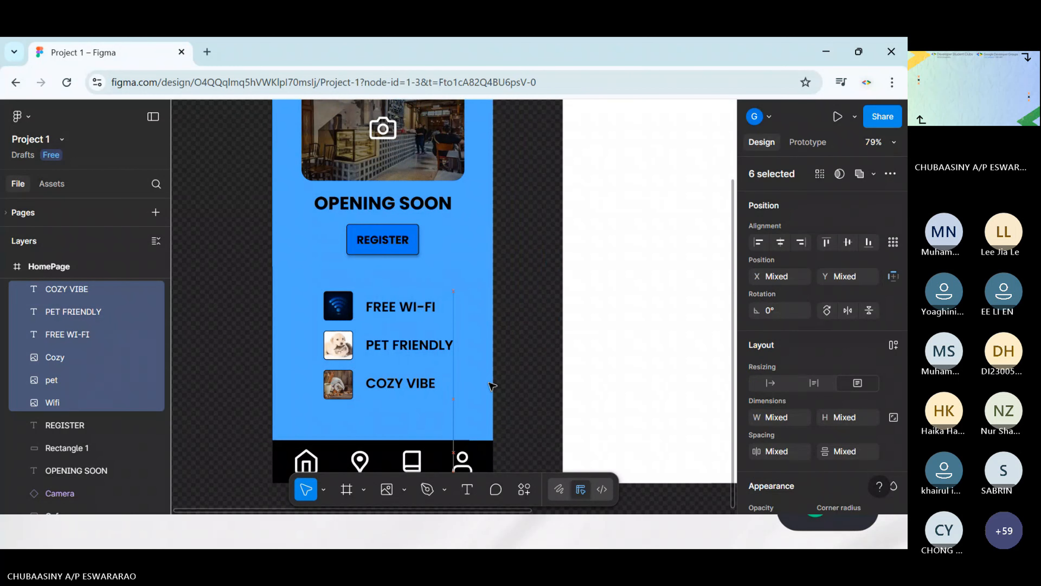
pyautogui.press('Down')
pyautogui.click(531, 367)
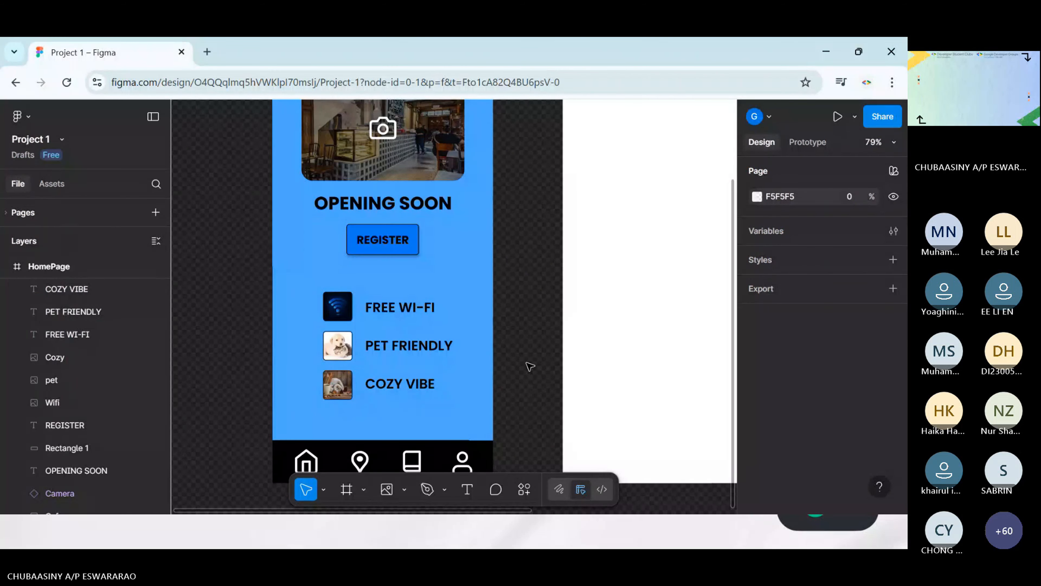
# Review the completed HomePage layout alongside the two blank screens
pyautogui.scroll(-3, 529, 364)
pyautogui.scroll(-4, 528, 365)
pyautogui.scroll(3, 507, 326)
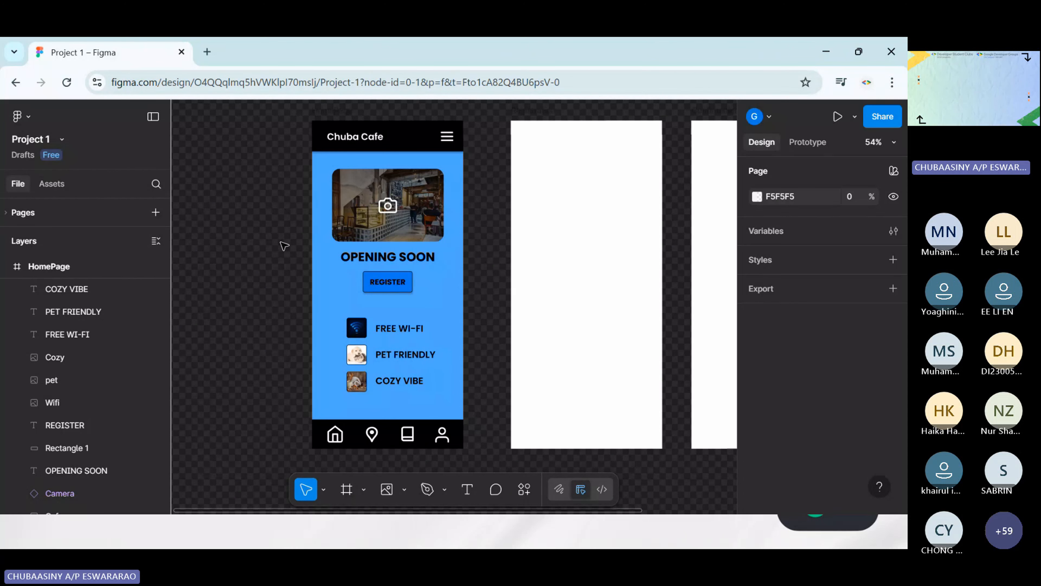
pyautogui.hscroll(3, 491, 233)
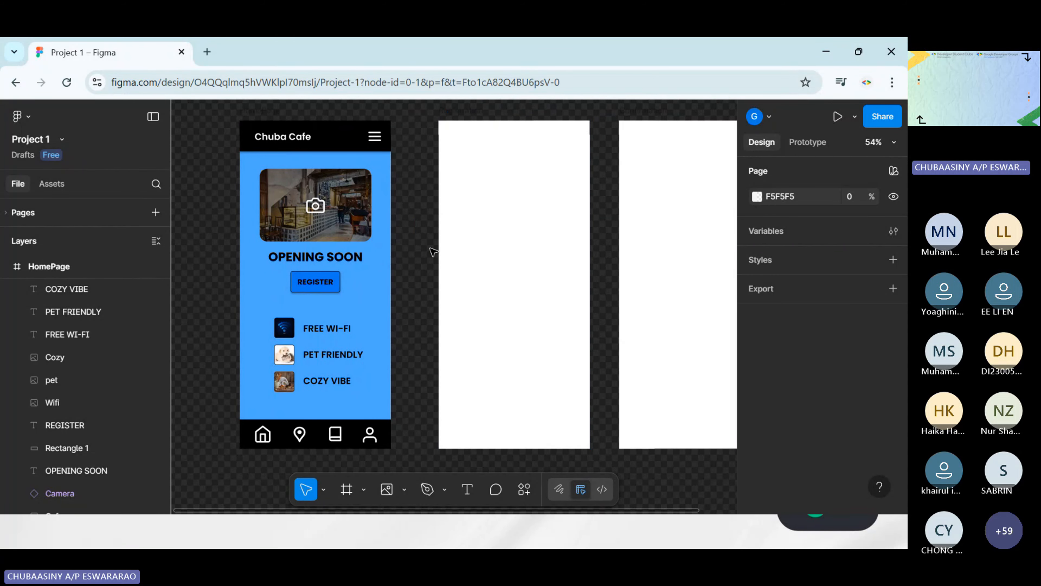
pyautogui.hscroll(3, 434, 251)
pyautogui.scroll(-2, 433, 252)
pyautogui.scroll(2, 433, 251)
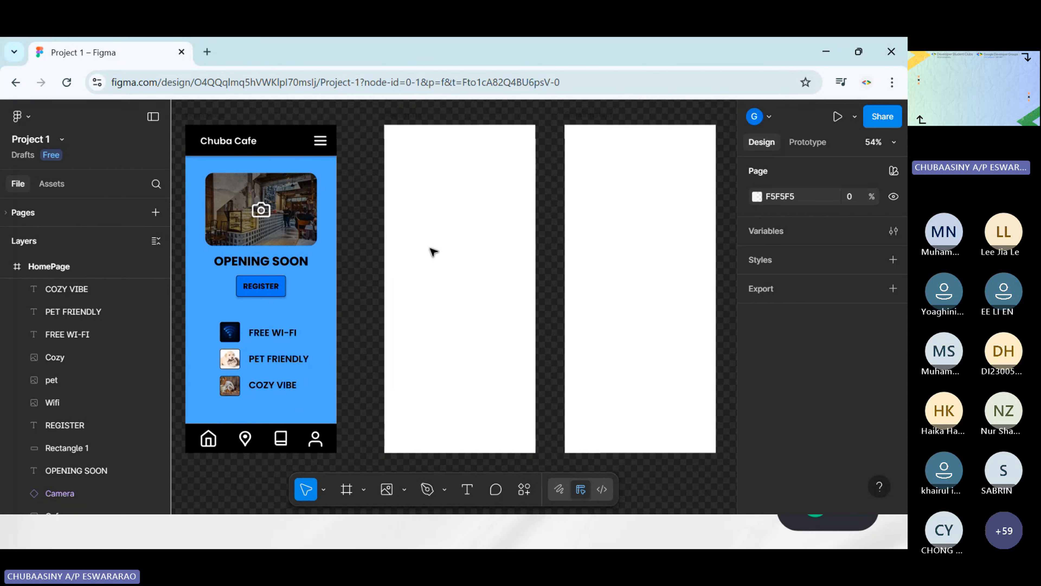
pyautogui.hscroll(-3, 340, 391)
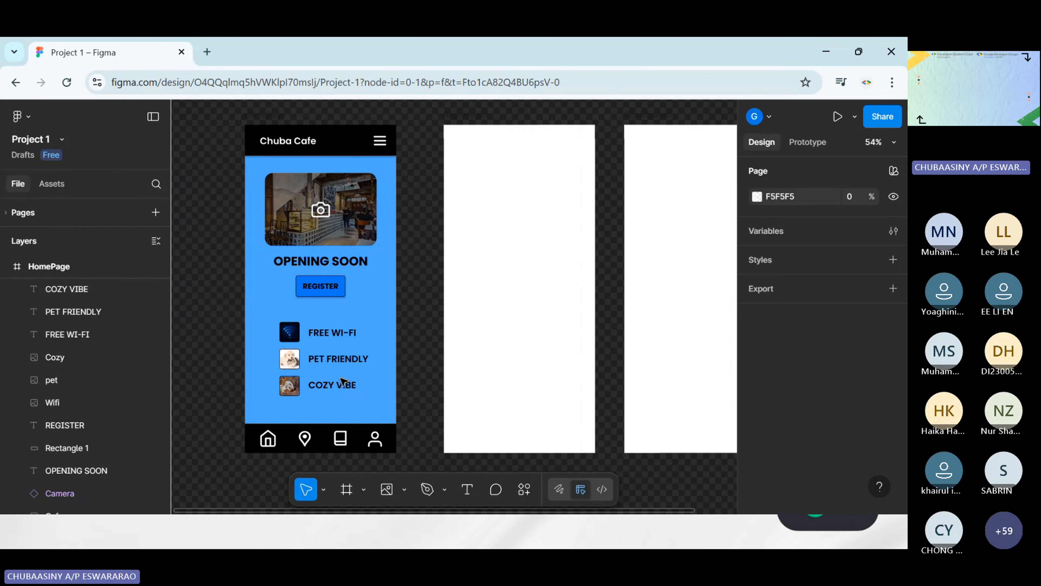
pyautogui.hscroll(2, 479, 335)
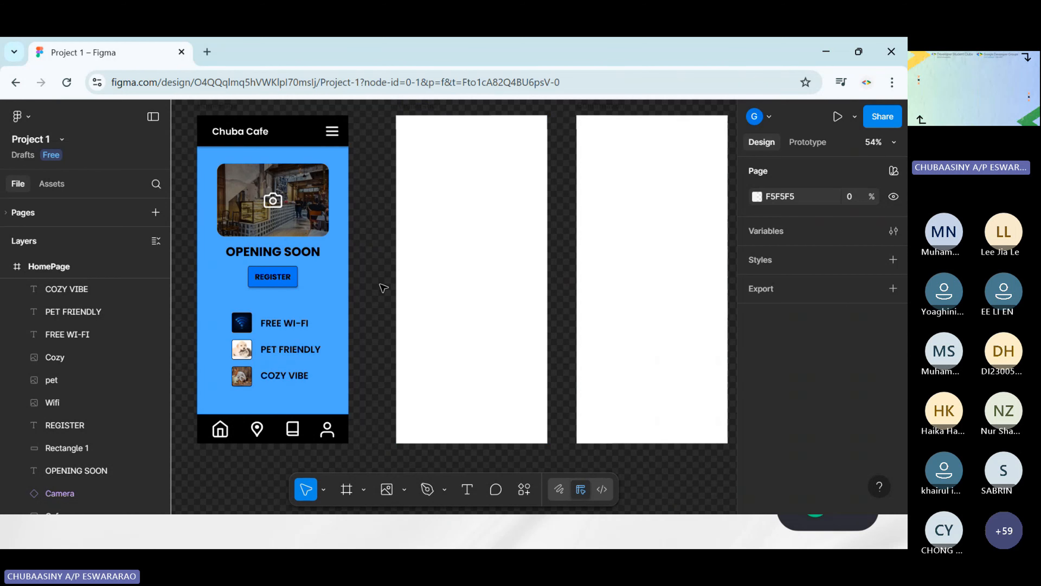
pyautogui.hscroll(-3, 380, 271)
pyautogui.hscroll(1, 488, 195)
pyautogui.scroll(1, 487, 194)
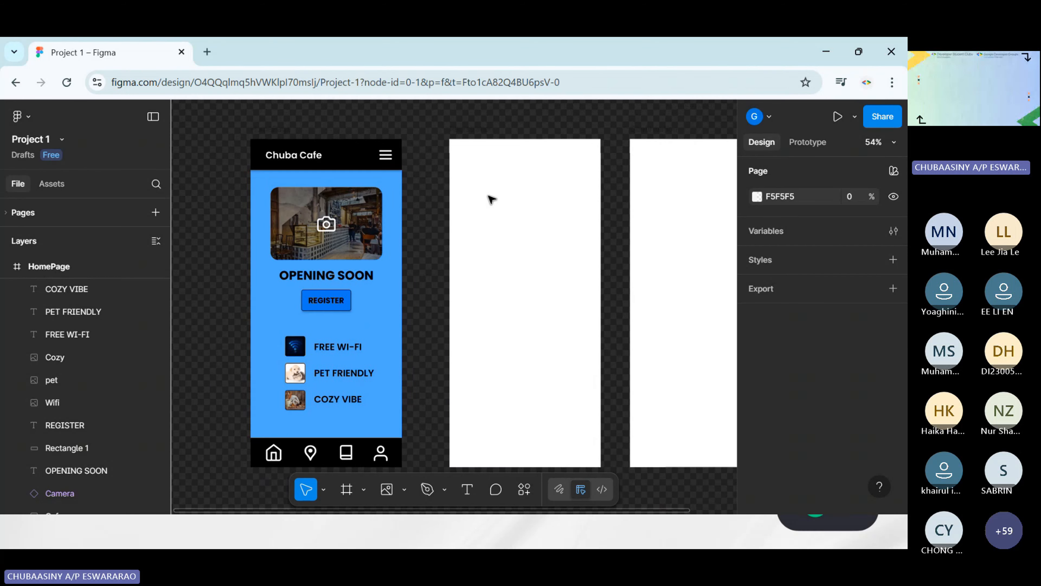
pyautogui.hscroll(2, 475, 201)
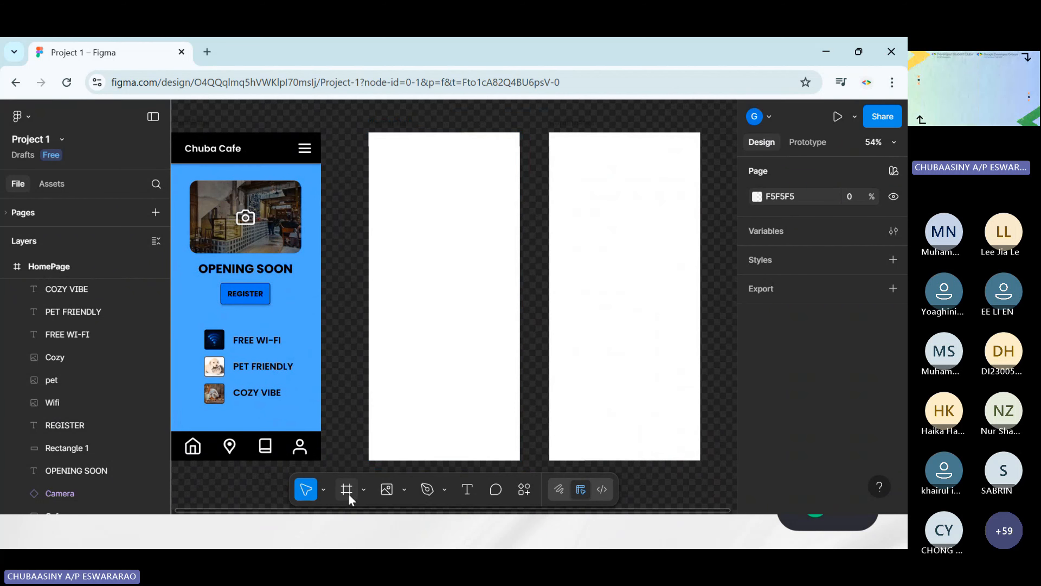
pyautogui.hscroll(-2, 214, 144)
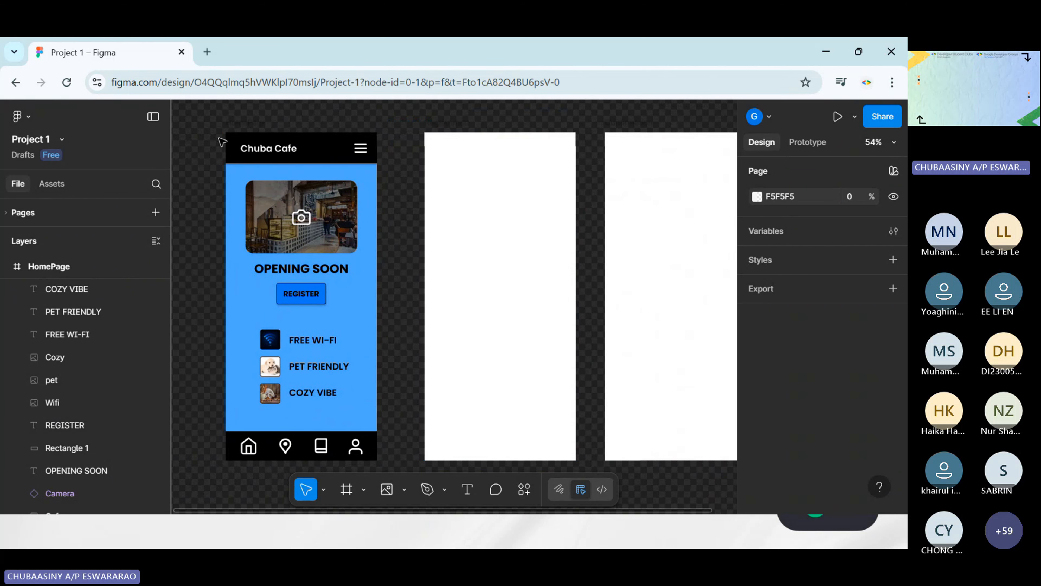
# Draw a header frame about 393 × 86 across the top of the Registration screen and fill it with black 000000
pyautogui.click(346, 489)
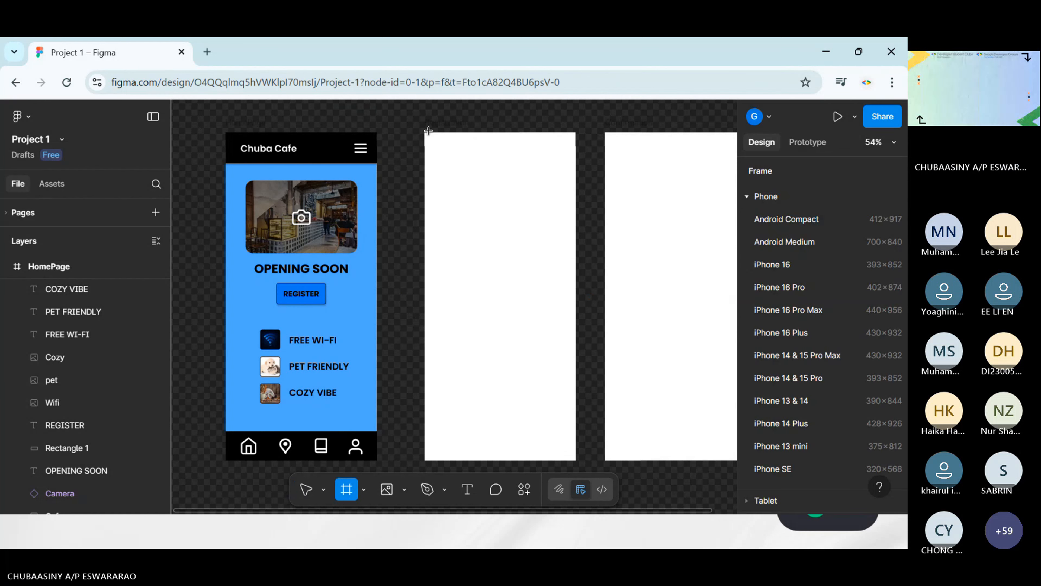
pyautogui.moveTo(425, 133); pyautogui.dragTo(575, 165)
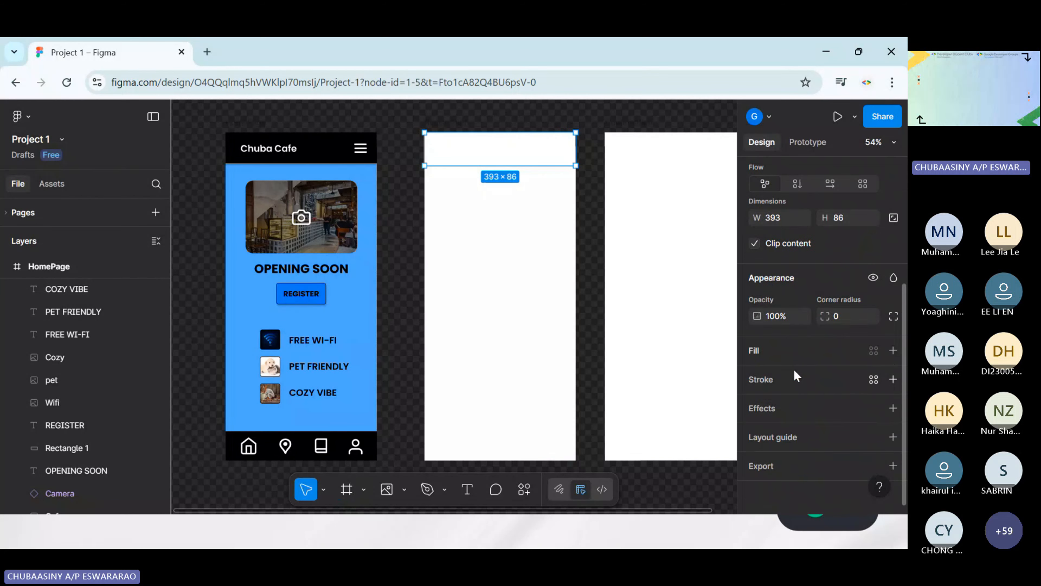
pyautogui.click(757, 345)
pyautogui.click(759, 377)
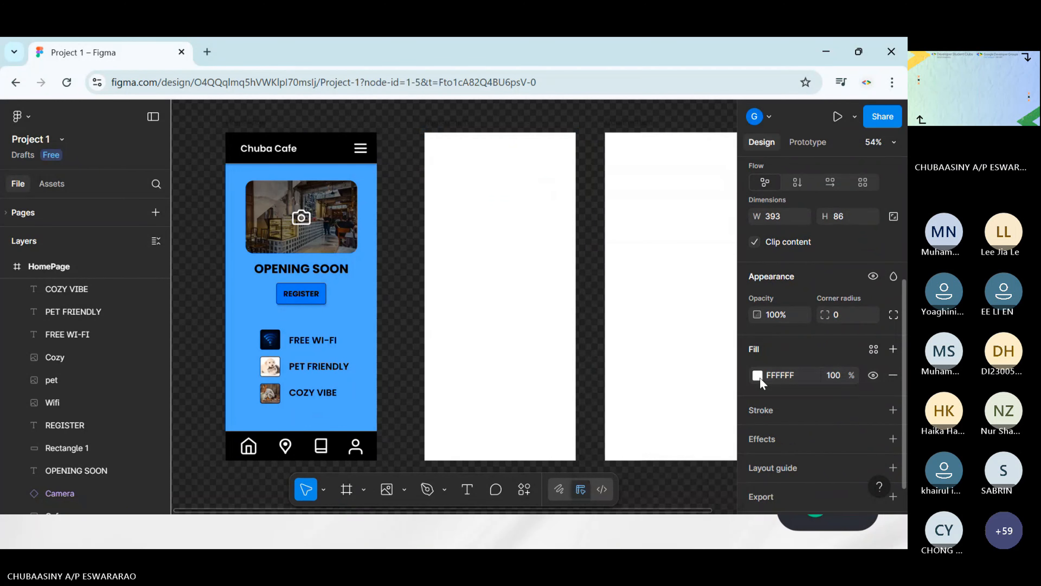
pyautogui.click(760, 377)
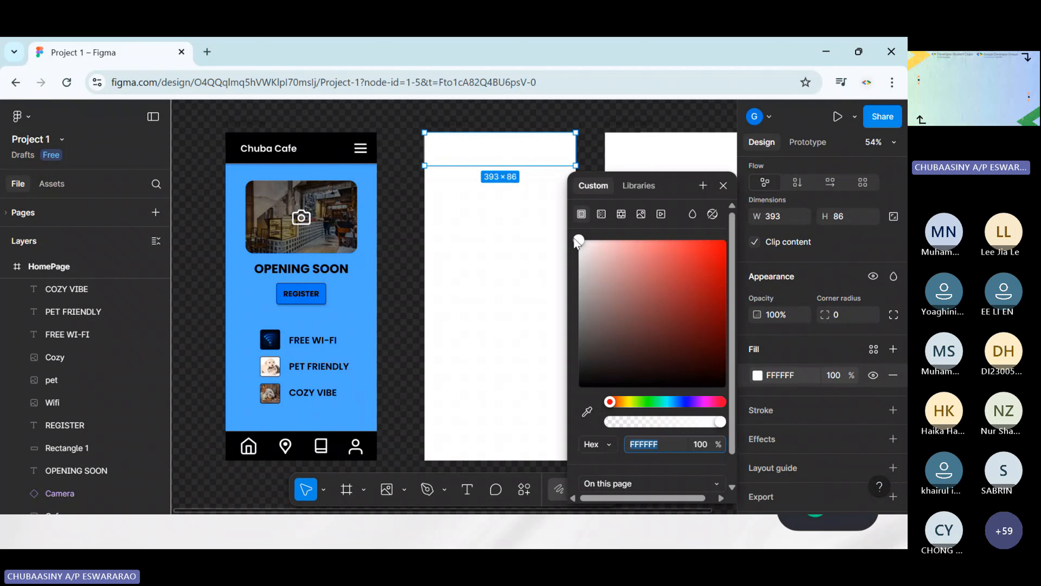
pyautogui.moveTo(578, 242); pyautogui.dragTo(576, 391)
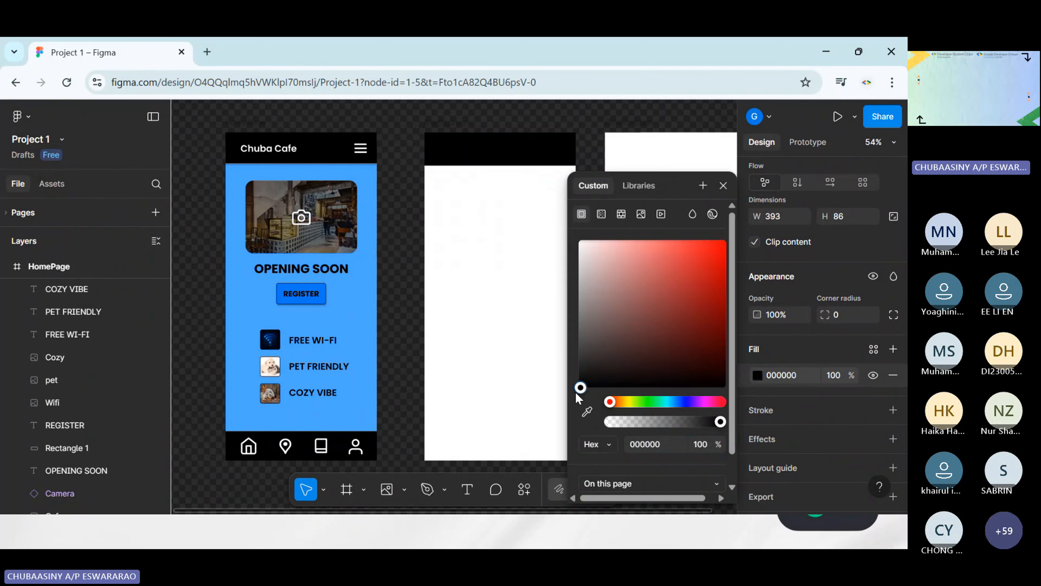
pyautogui.click(399, 244)
# Add a text box about 161 × 40 reading Chuba Cafe to the black header of the Registration screen
pyautogui.click(462, 489)
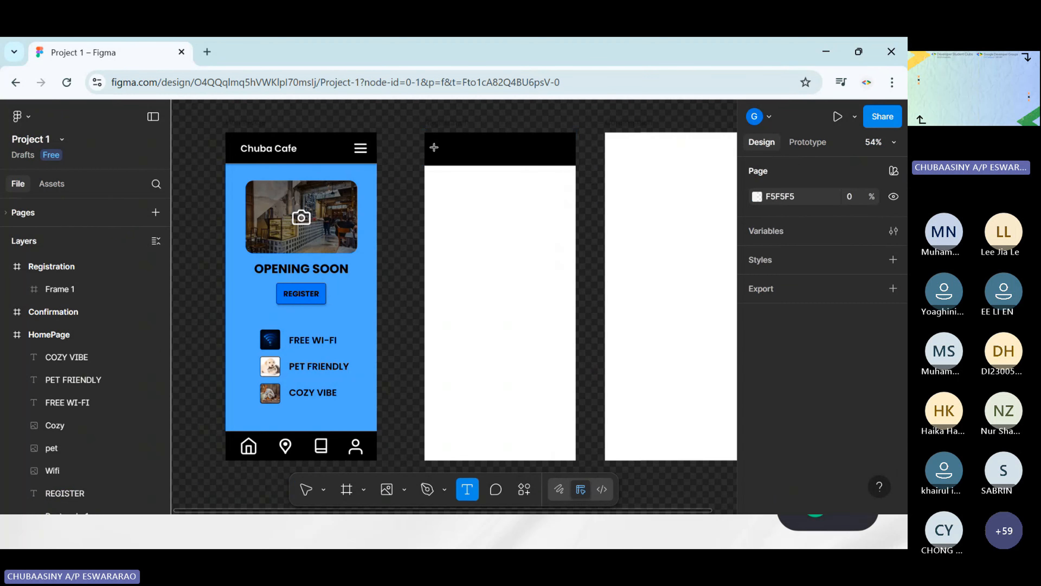
pyautogui.moveTo(438, 143); pyautogui.dragTo(500, 156)
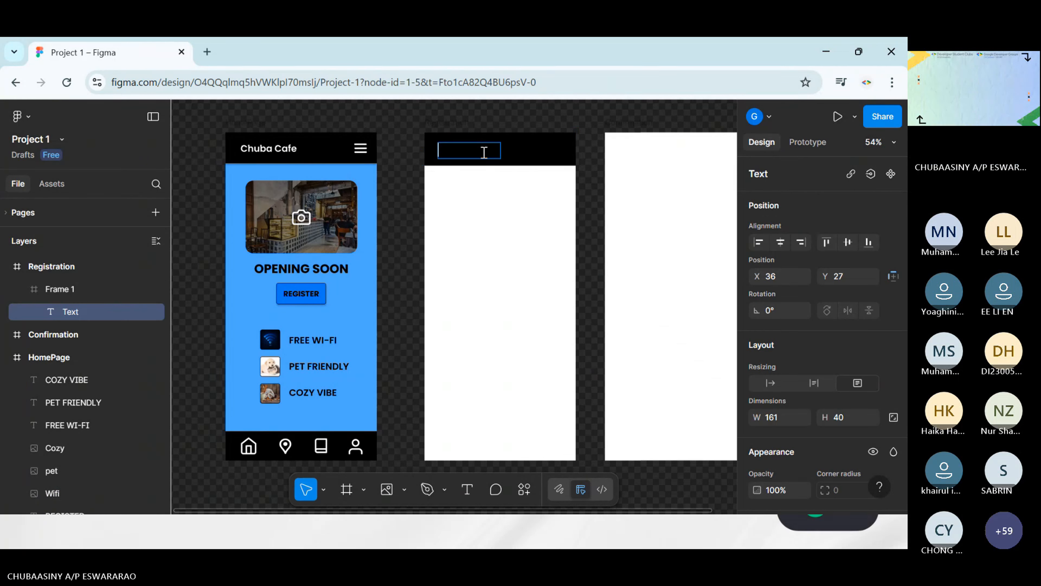
pyautogui.write('CHUBA')
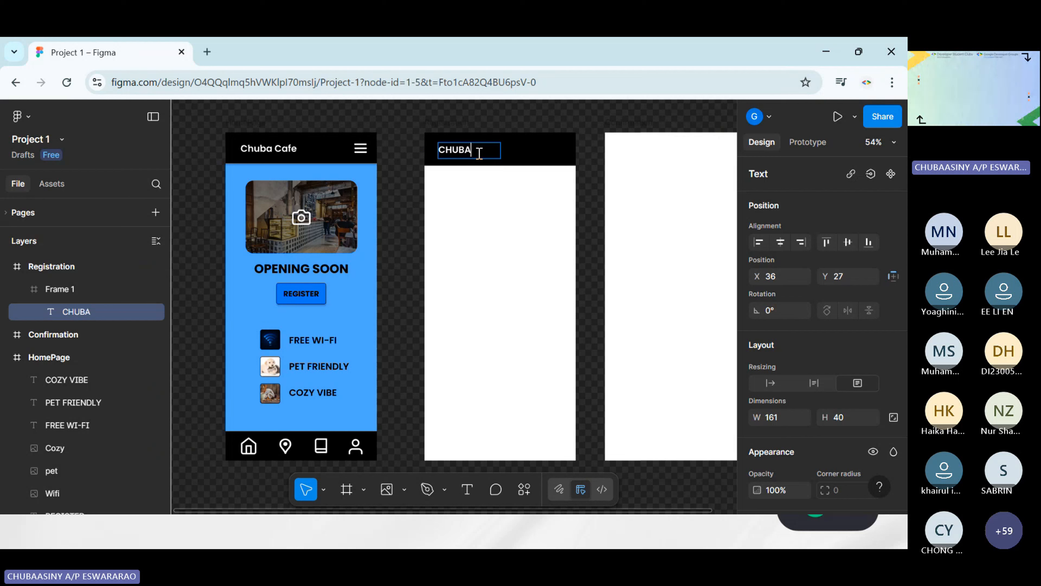
pyautogui.press('BackSpace')
pyautogui.press('BackSpace')
pyautogui.press('BackSpace')
pyautogui.press('BackSpace')
pyautogui.write('huba Cafe')
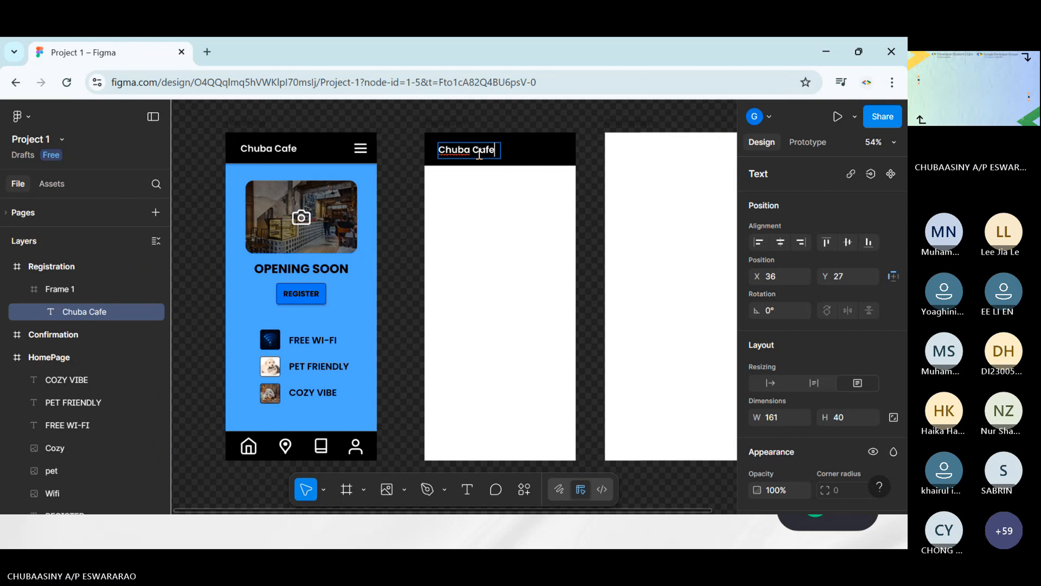
pyautogui.press('Escape')
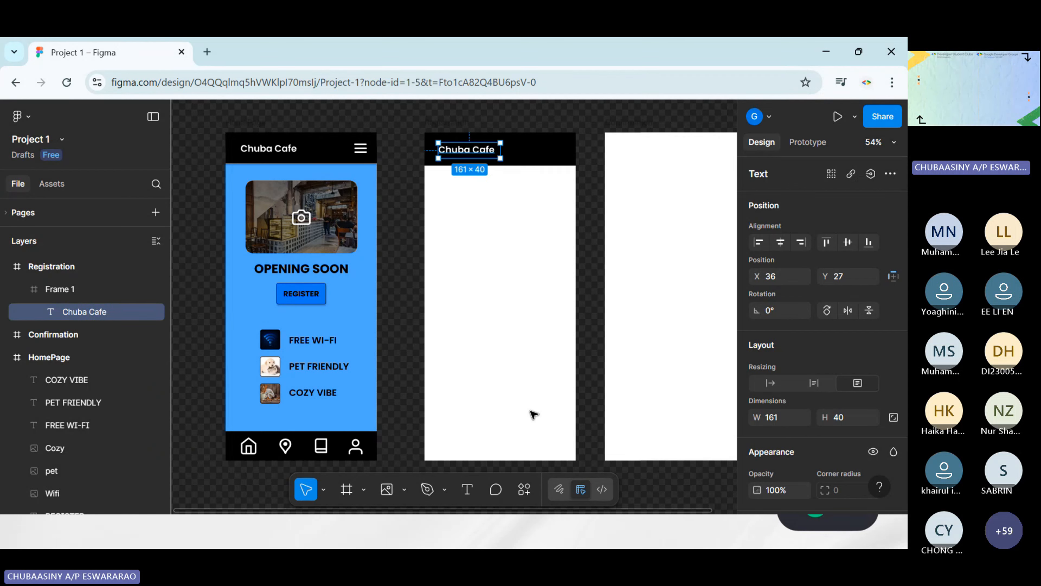
pyautogui.press('Escape')
# Insert the Menu icon from the Simple Design System and place it on the Registration screen below the header
pyautogui.click(525, 489)
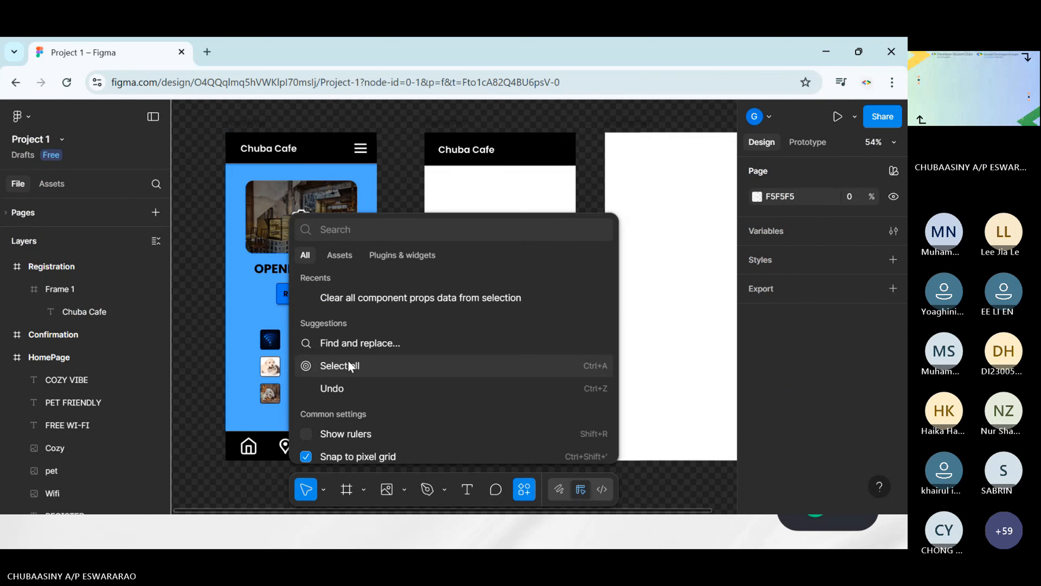
pyautogui.click(339, 253)
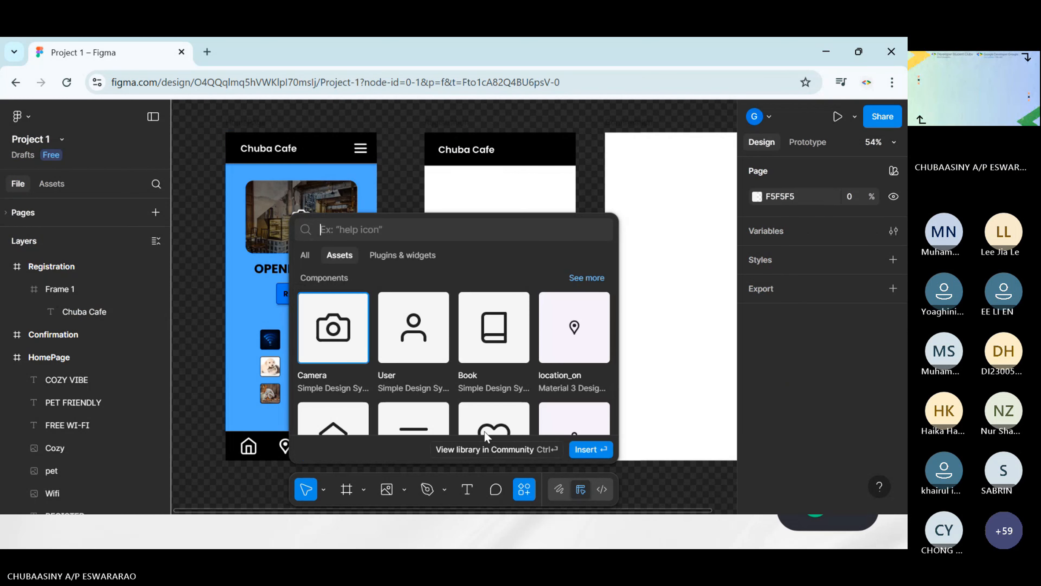
pyautogui.scroll(-3, 549, 373)
pyautogui.click(428, 373)
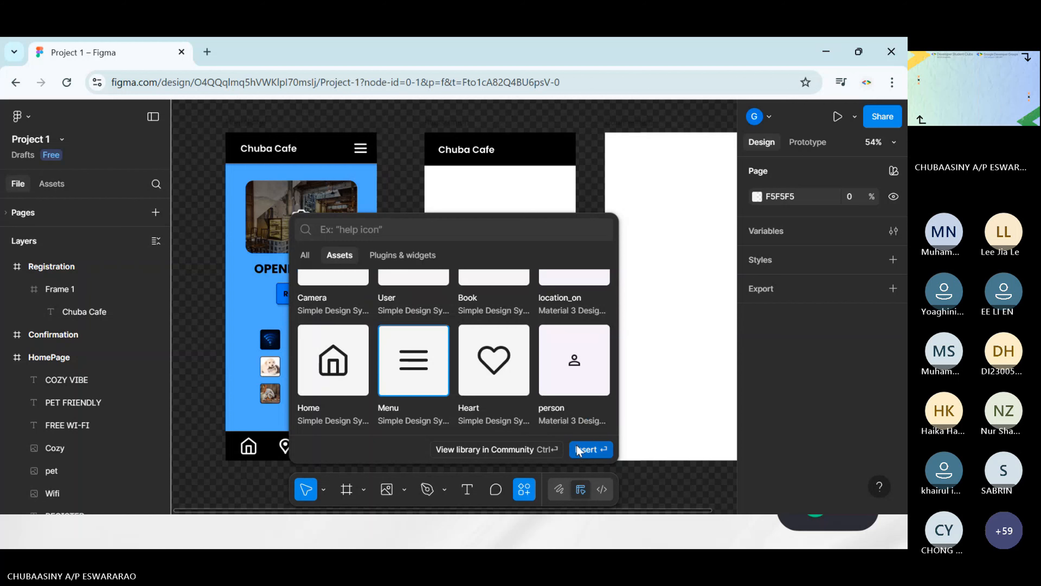
pyautogui.click(590, 449)
pyautogui.moveTo(455, 306); pyautogui.dragTo(535, 232)
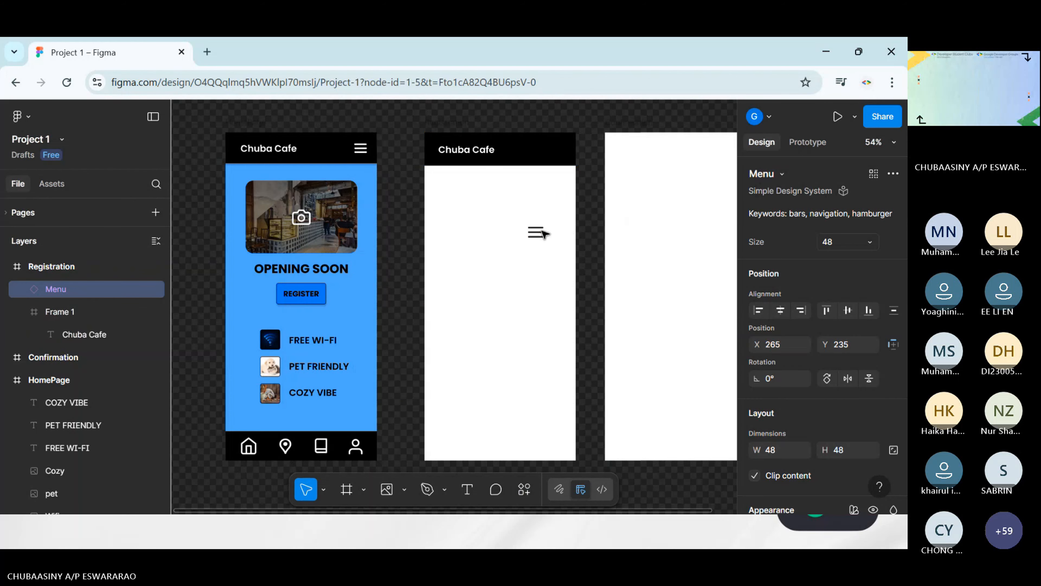
# Recolour the Menu icon to Grays/White and move it to the right end of the Registration header
pyautogui.scroll(-5, 842, 398)
pyautogui.scroll(-1, 842, 397)
pyautogui.click(758, 401)
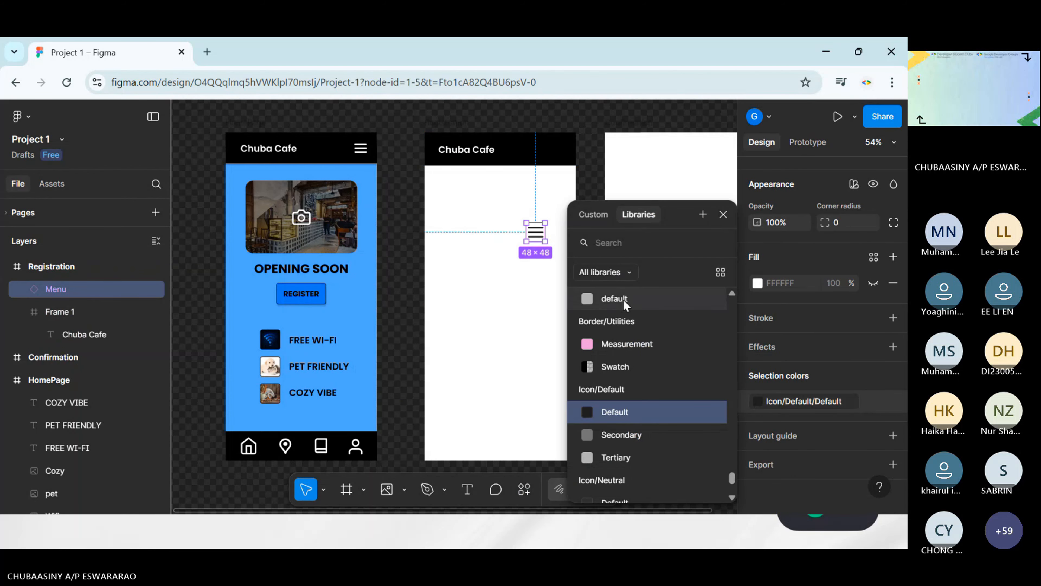
pyautogui.write('white')
pyautogui.press('Return')
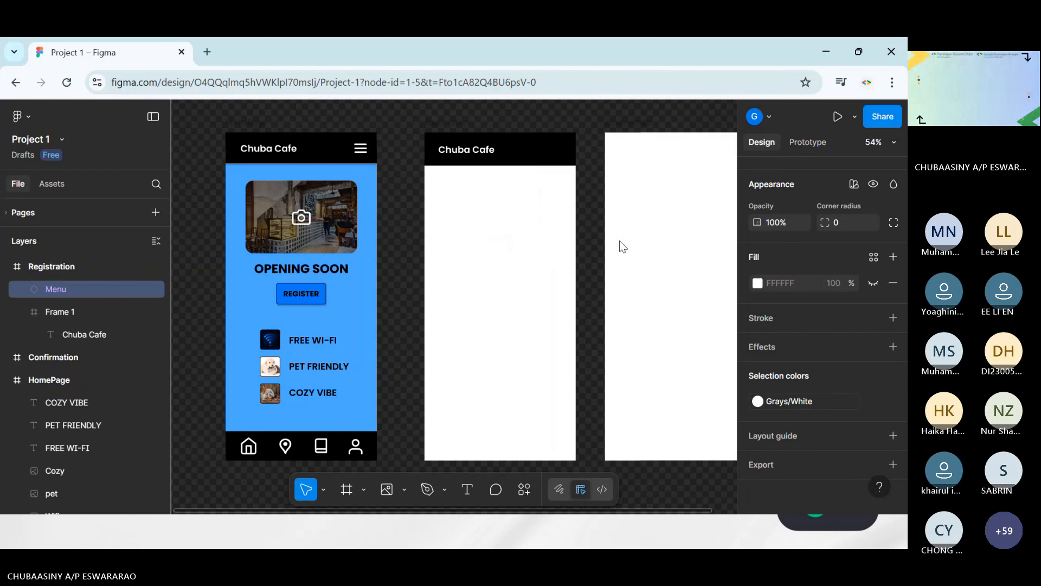
pyautogui.moveTo(538, 230); pyautogui.dragTo(563, 155)
pyautogui.click(595, 177)
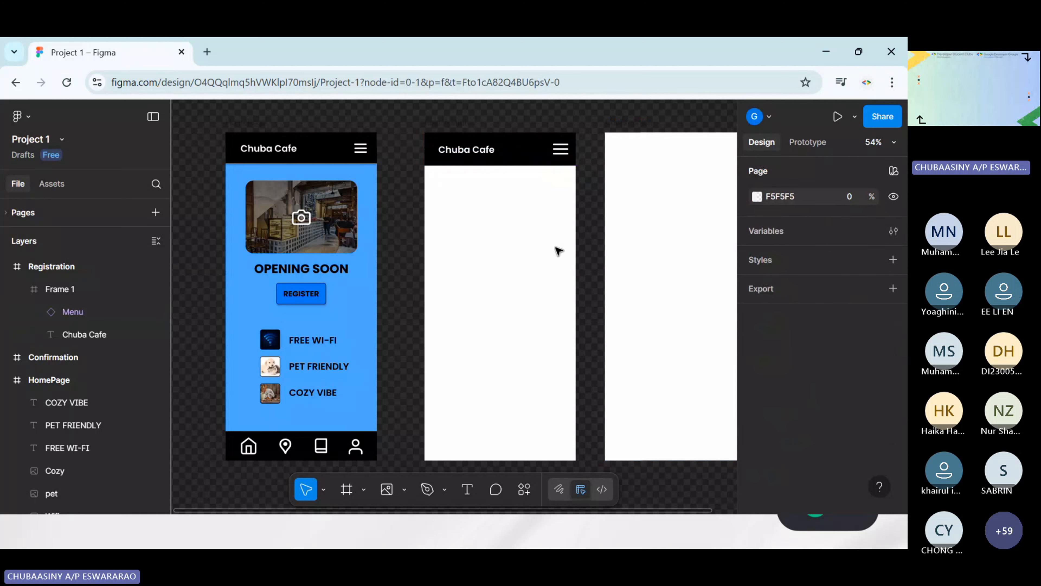
# Delete the header frame with its text and Menu icon from the Registration screen
pyautogui.click(532, 149)
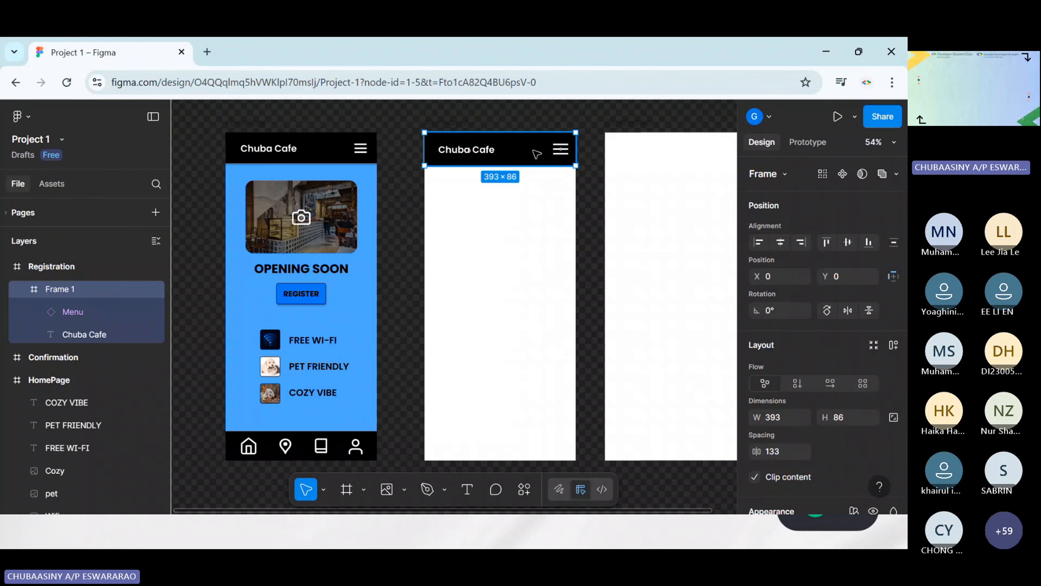
pyautogui.press('Delete')
pyautogui.click(459, 152)
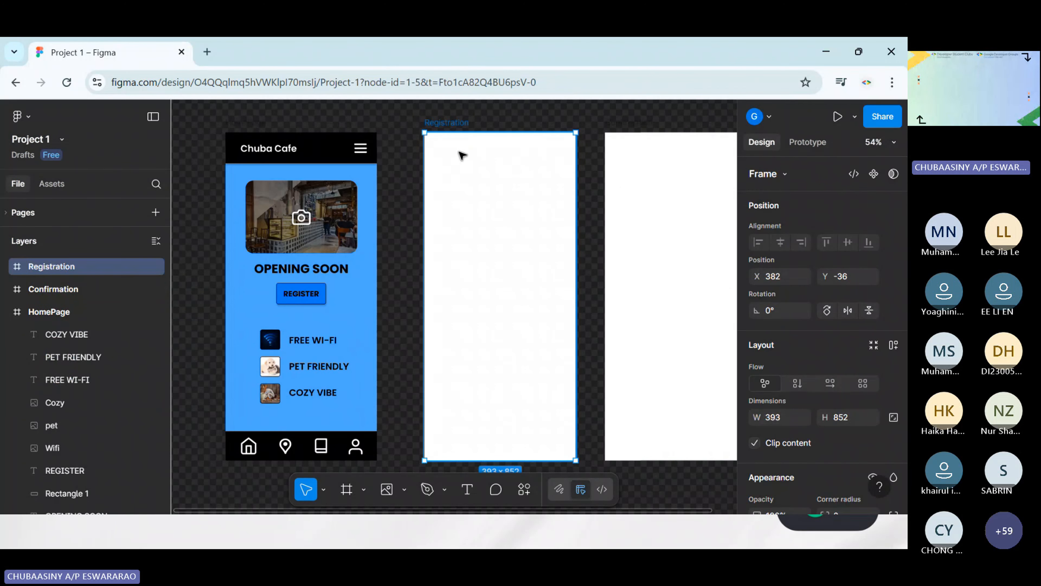
pyautogui.press('Escape')
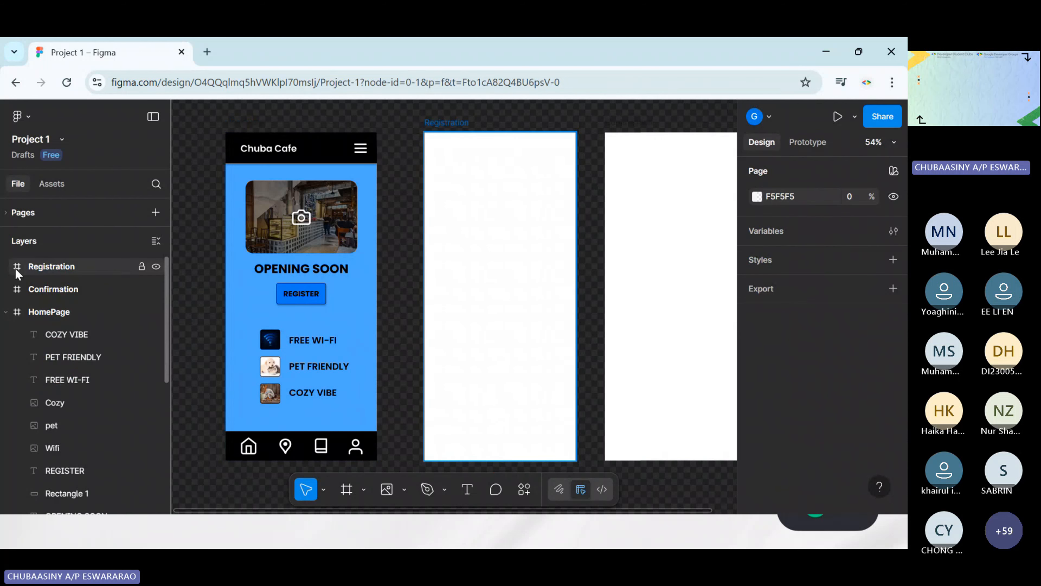
# Copy the AppBar frame from the HomePage into the top of the Registration screen
pyautogui.click(325, 156)
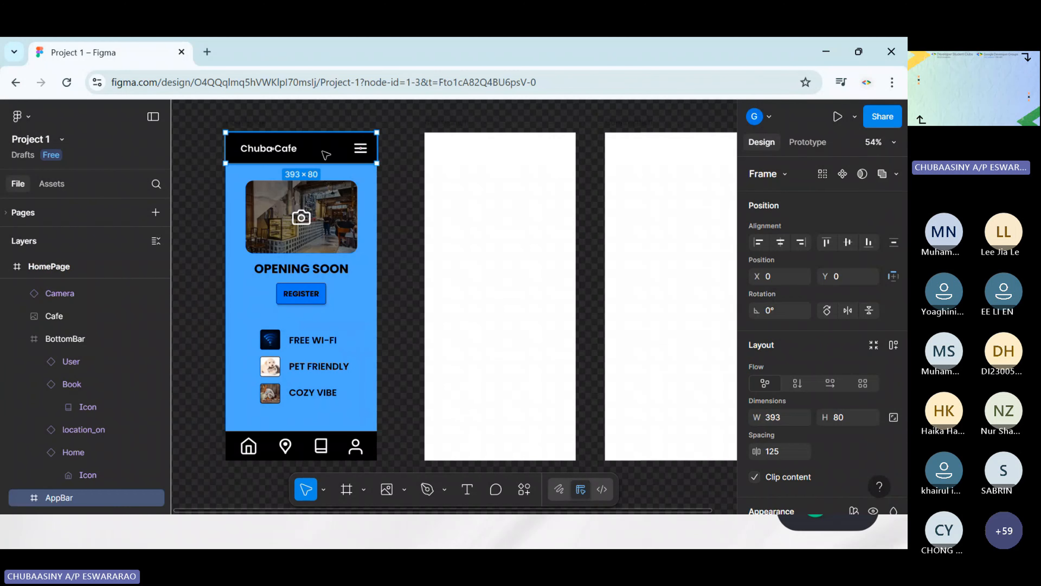
pyautogui.click(512, 164)
pyautogui.hotkey('ctrl', 'v')
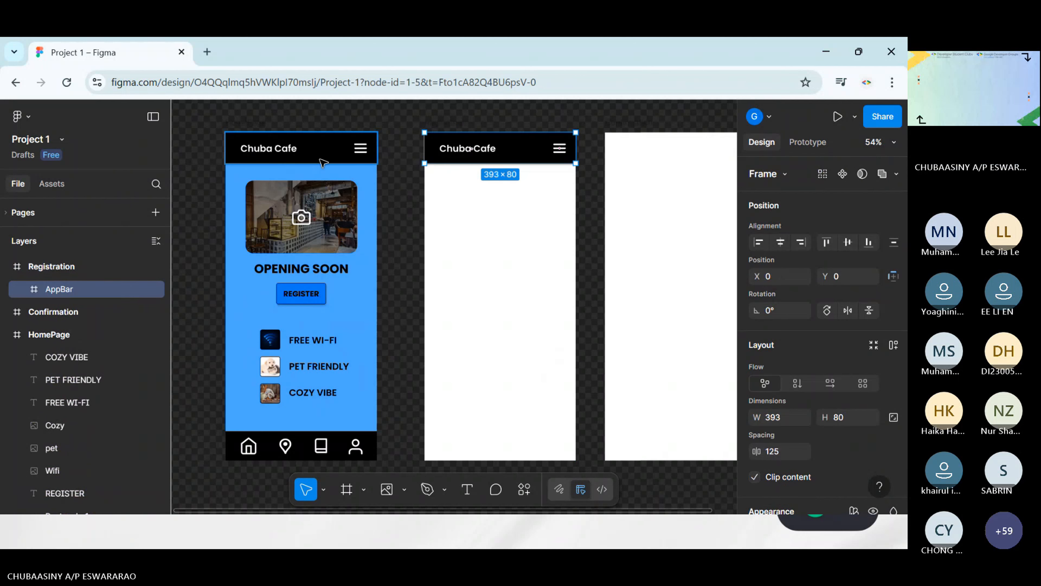
pyautogui.click(458, 191)
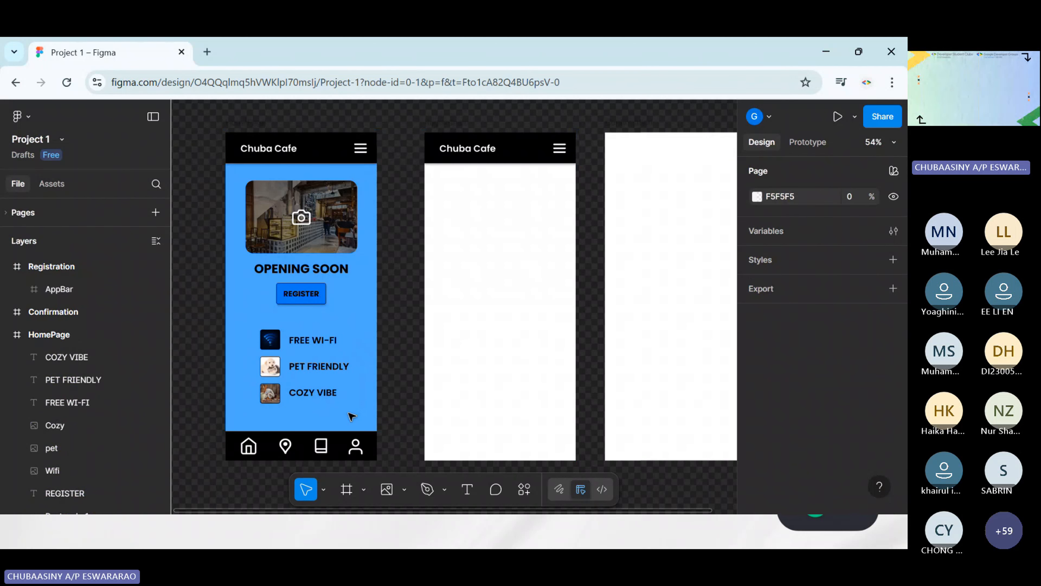
# Copy the BottomBar frame from the HomePage onto the bottom edge of the Registration screen
pyautogui.scroll(-3, 273, 395)
pyautogui.click(270, 353)
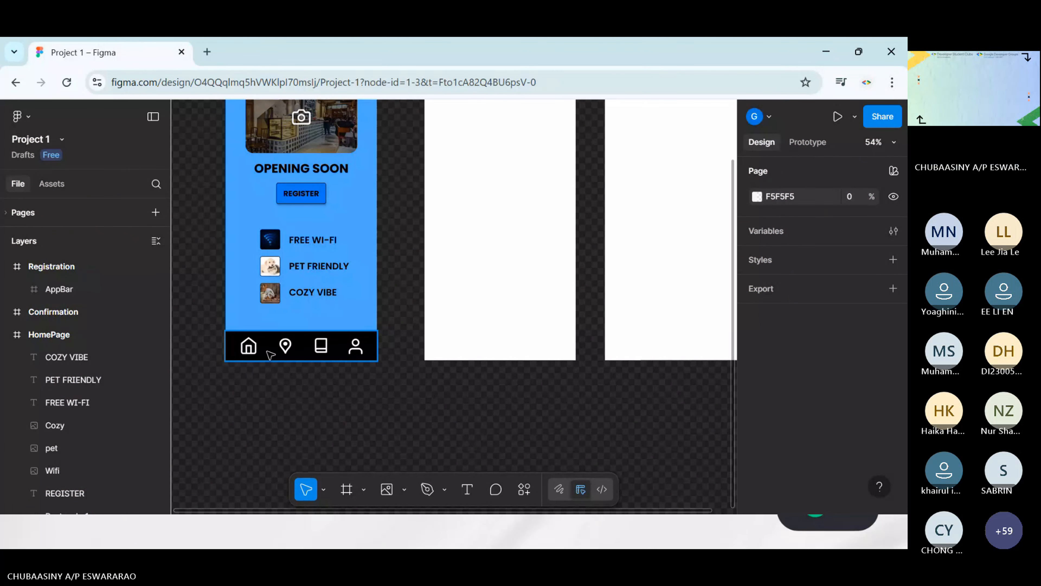
pyautogui.click(270, 353)
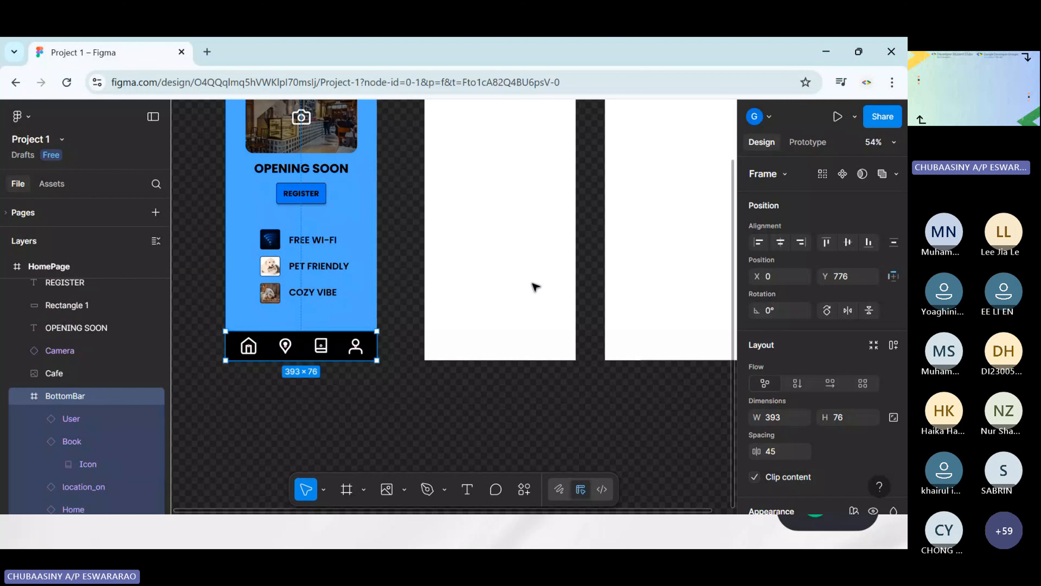
pyautogui.click(494, 331)
pyautogui.hotkey('ctrl', 'z')
pyautogui.scroll(2, 485, 394)
pyautogui.hscroll(1, 486, 394)
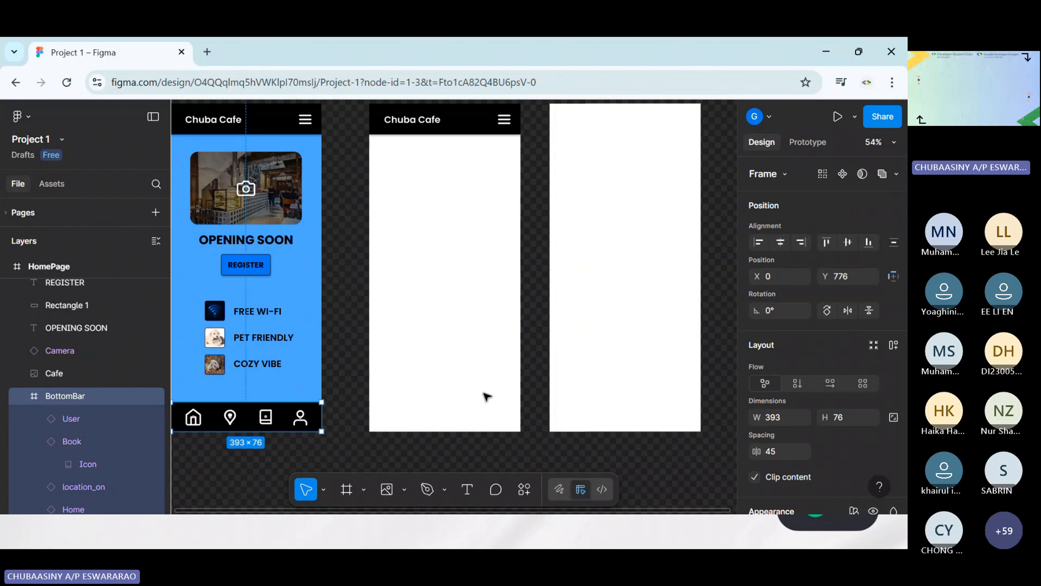
pyautogui.keyDown('alt'); pyautogui.moveTo(294, 409); pyautogui.dragTo(485, 415); pyautogui.keyUp('alt')
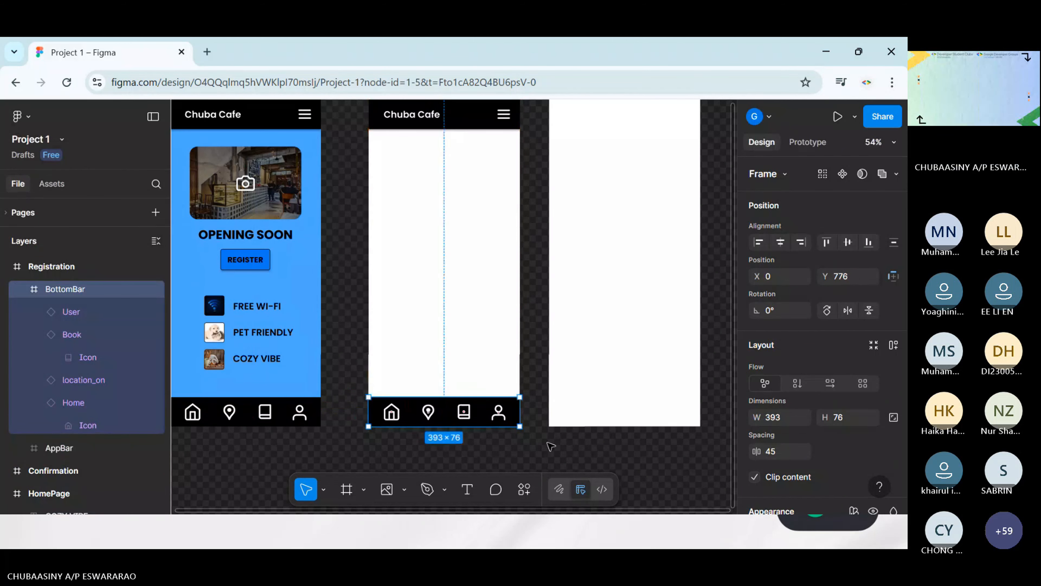
pyautogui.click(549, 447)
# Select the Registration frame and examine its layout and fill settings
pyautogui.hscroll(-1, 508, 219)
pyautogui.scroll(1, 509, 219)
pyautogui.hscroll(1, 507, 218)
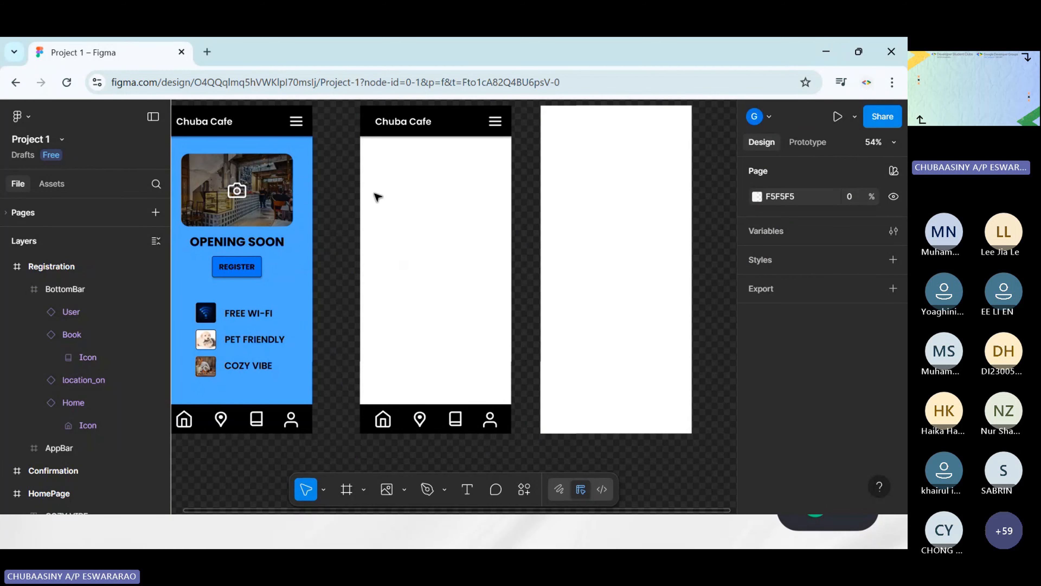
pyautogui.scroll(2, 381, 193)
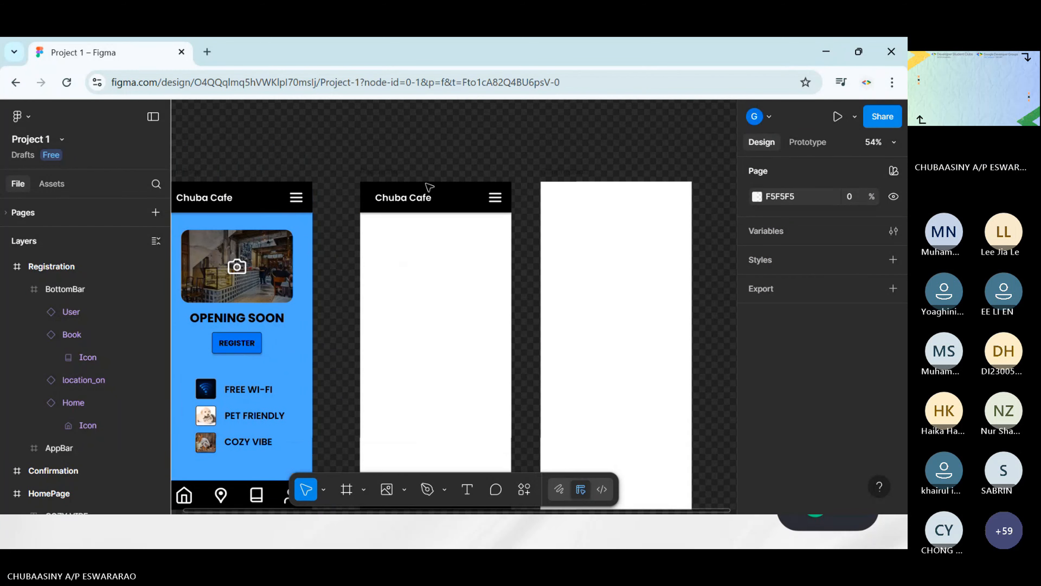
pyautogui.click(381, 174)
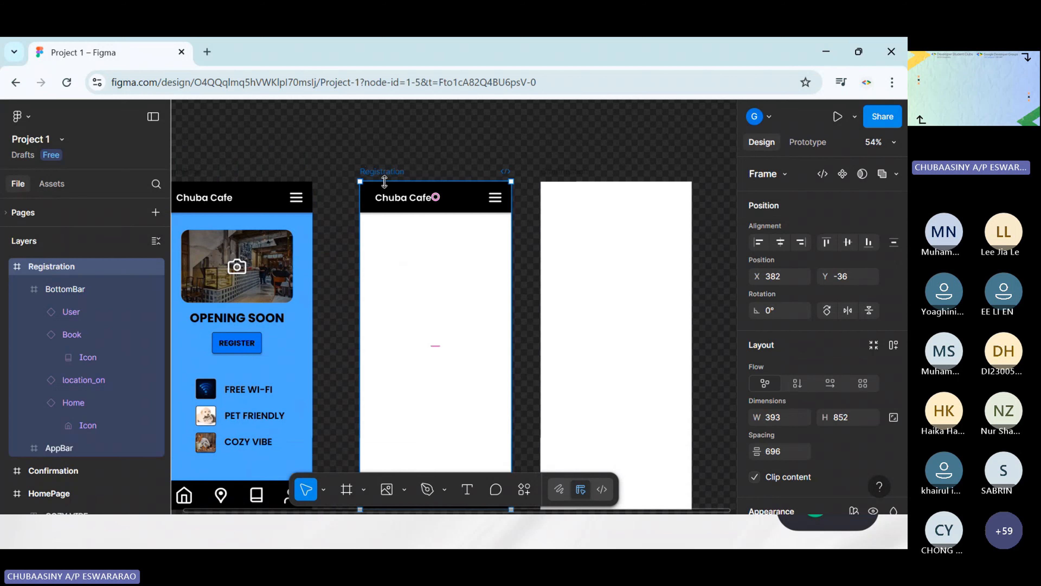
pyautogui.scroll(-4, 413, 312)
pyautogui.hscroll(3, 412, 312)
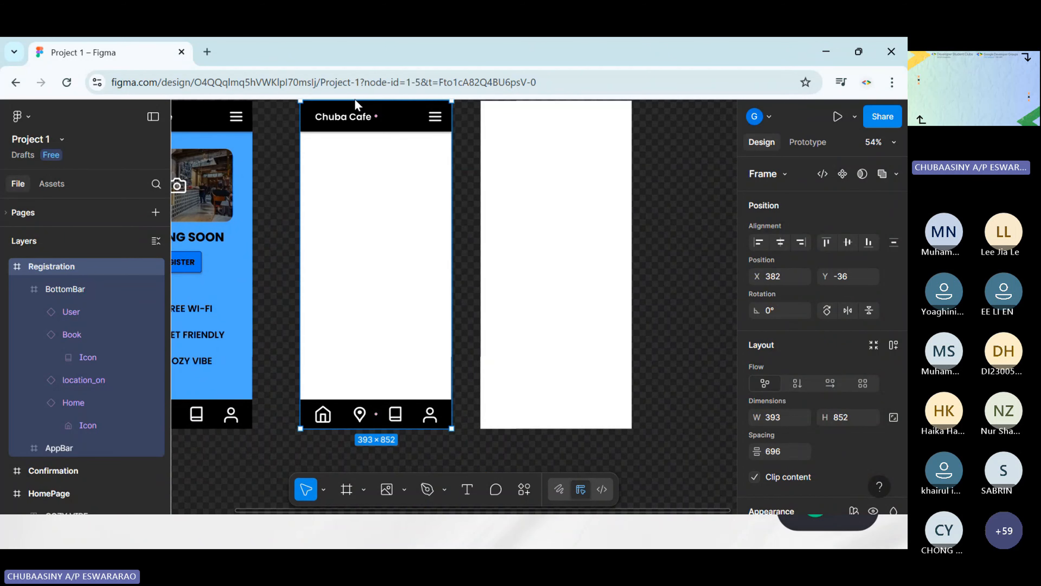
pyautogui.click(287, 150)
pyautogui.scroll(1, 291, 131)
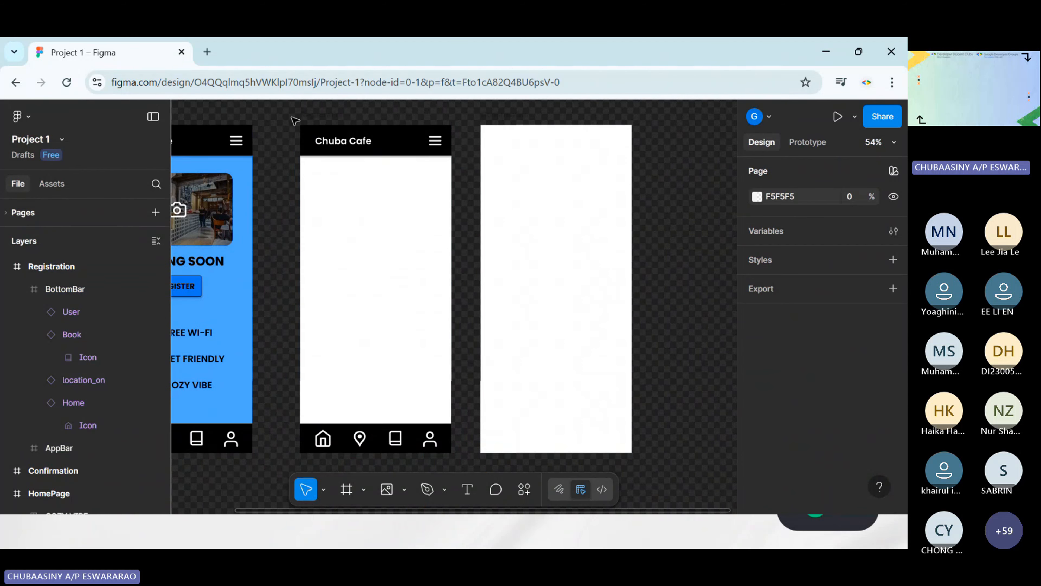
pyautogui.scroll(-2, 295, 120)
pyautogui.moveTo(281, 110); pyautogui.dragTo(437, 423)
pyautogui.click(634, 328)
pyautogui.scroll(1, 343, 132)
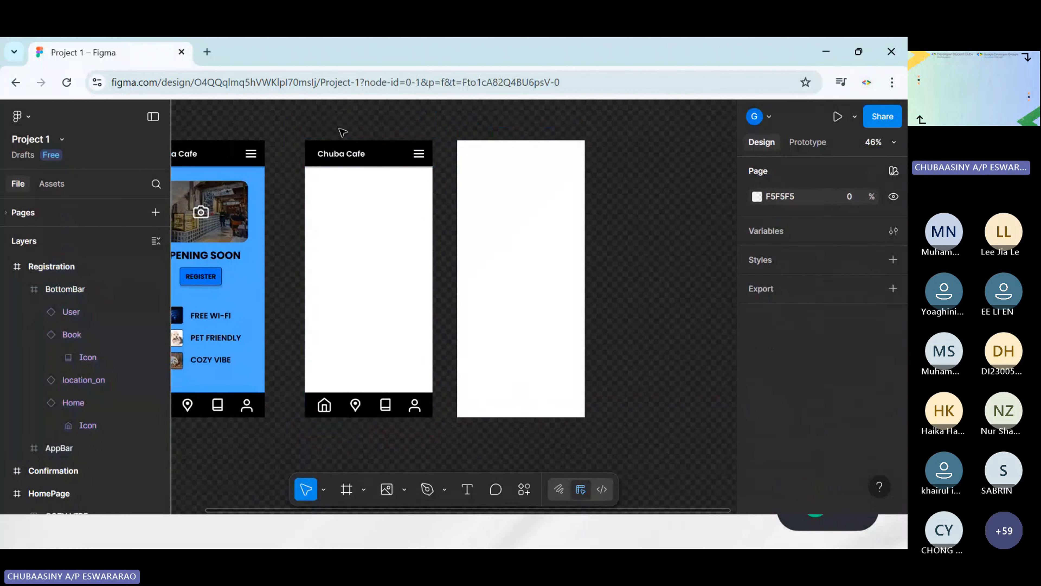
pyautogui.click(343, 132)
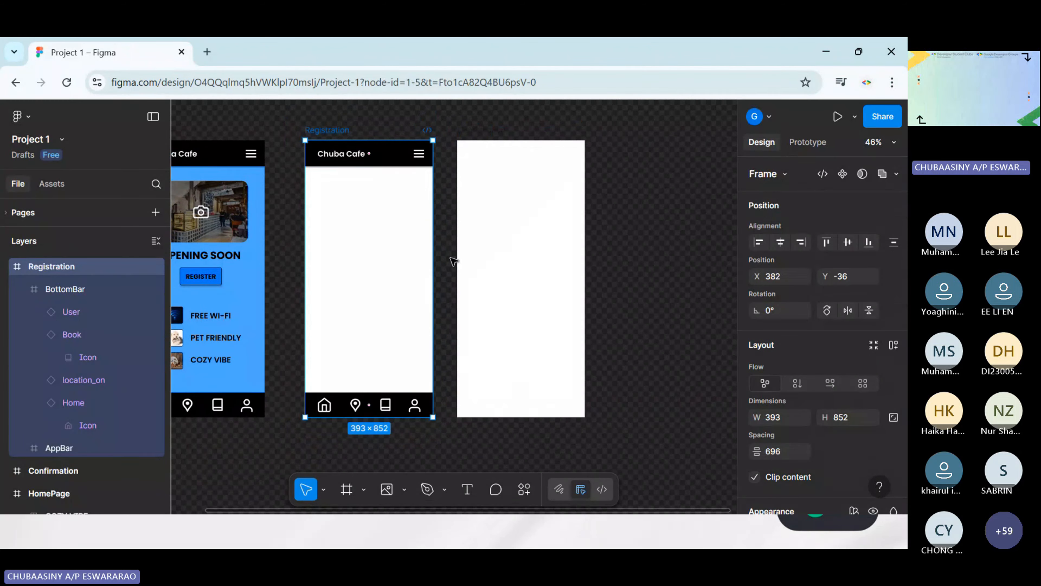
pyautogui.scroll(-6, 797, 394)
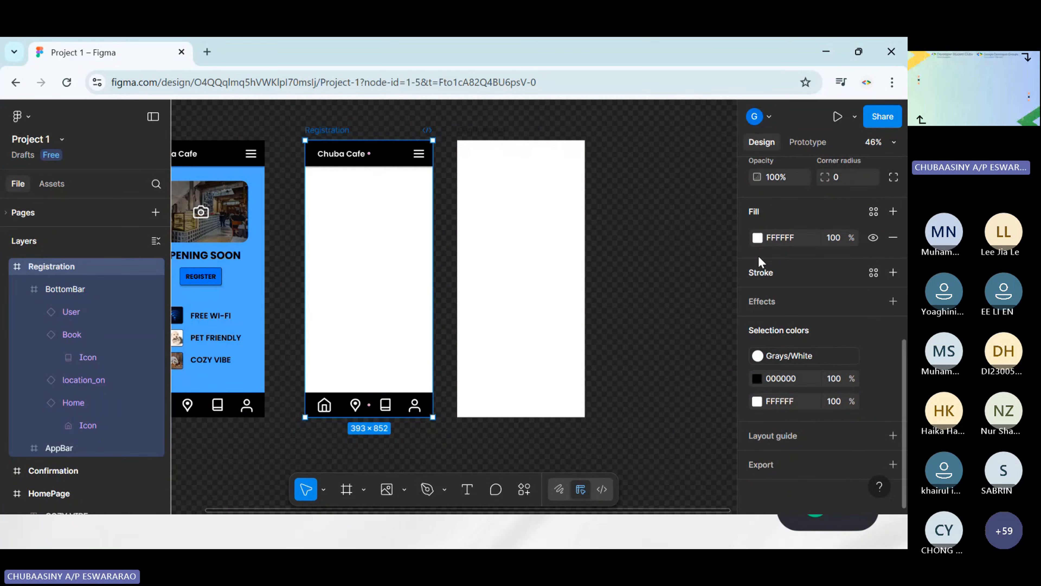
pyautogui.click(652, 265)
# Copy the fill colour code 4BA8FF from the HomePage frame
pyautogui.hscroll(-3, 574, 295)
pyautogui.scroll(-1, 574, 295)
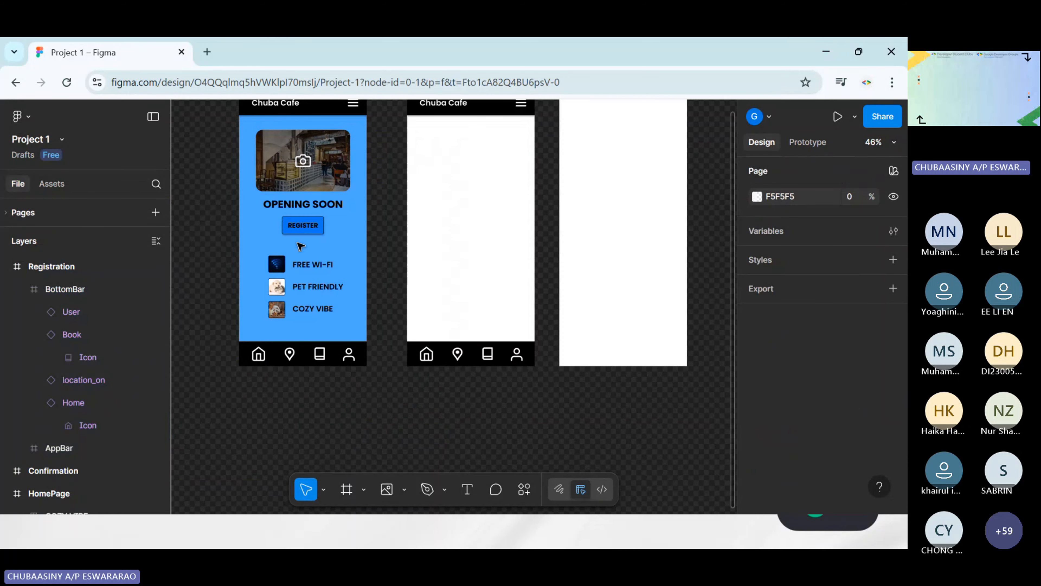
pyautogui.scroll(2, 248, 228)
pyautogui.click(248, 229)
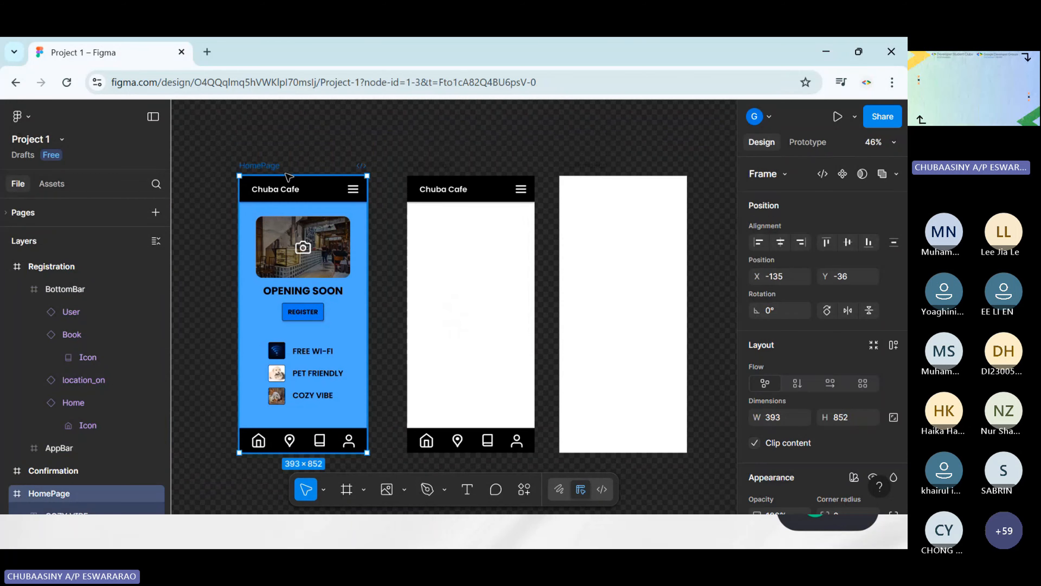
pyautogui.scroll(-5, 816, 390)
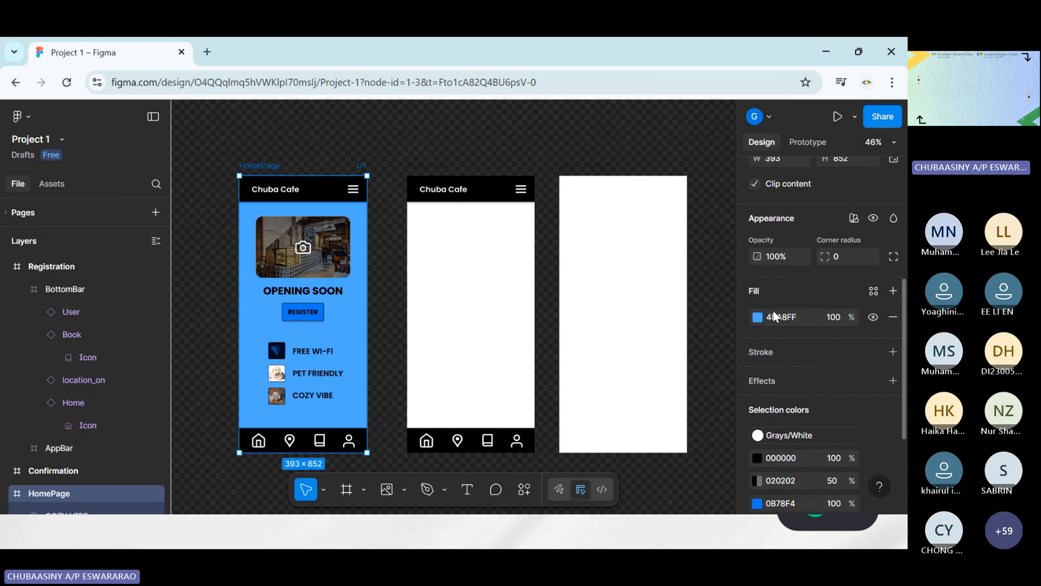
pyautogui.click(788, 320)
pyautogui.hotkey('ctrl', 'c')
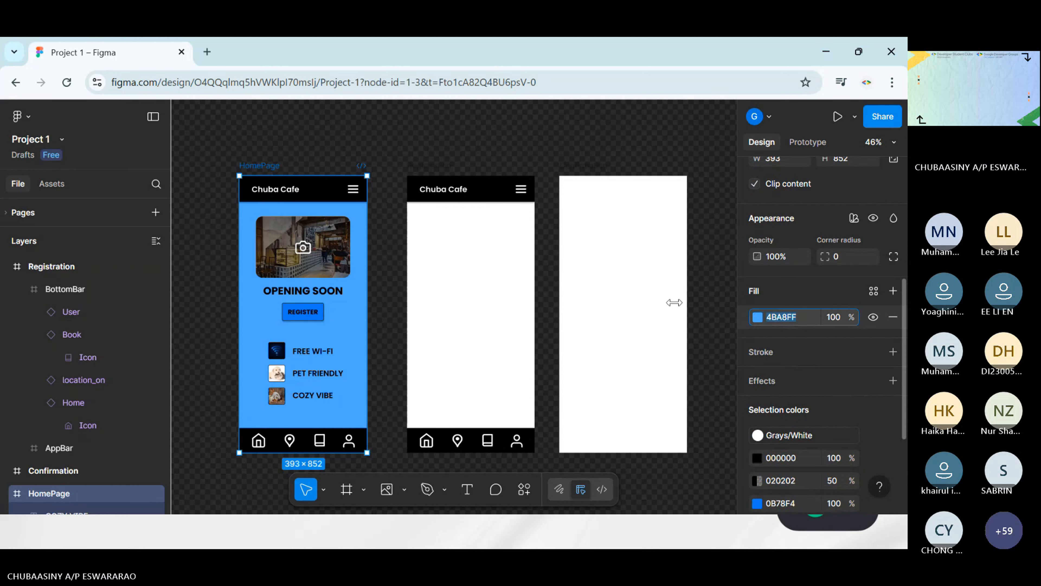
# Set the Registration frame's fill colour to 4BA8FF
pyautogui.click(460, 164)
pyautogui.click(450, 168)
pyautogui.click(451, 168)
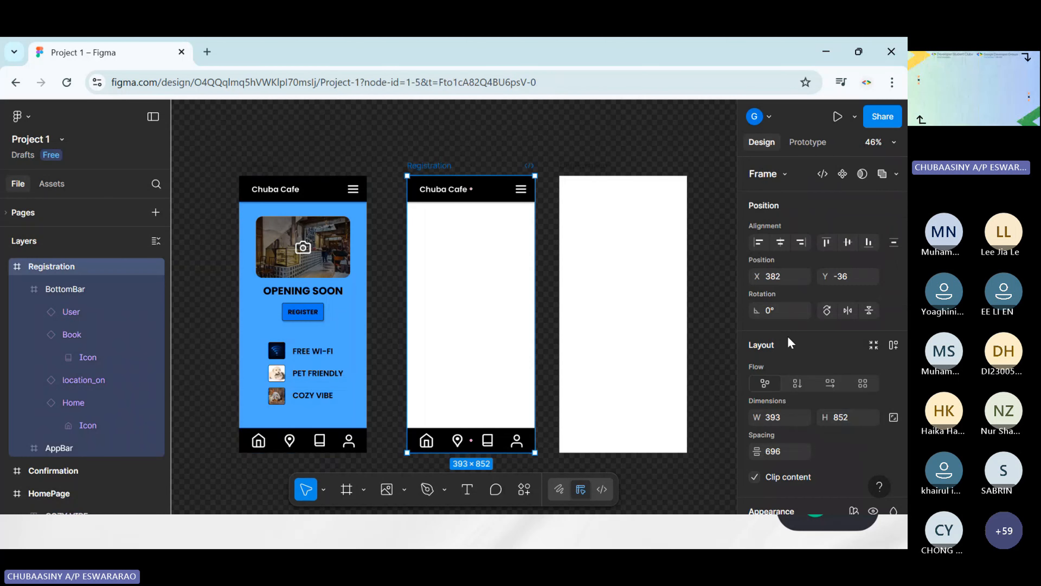
pyautogui.scroll(-6, 789, 340)
pyautogui.scroll(-2, 783, 287)
pyautogui.click(783, 239)
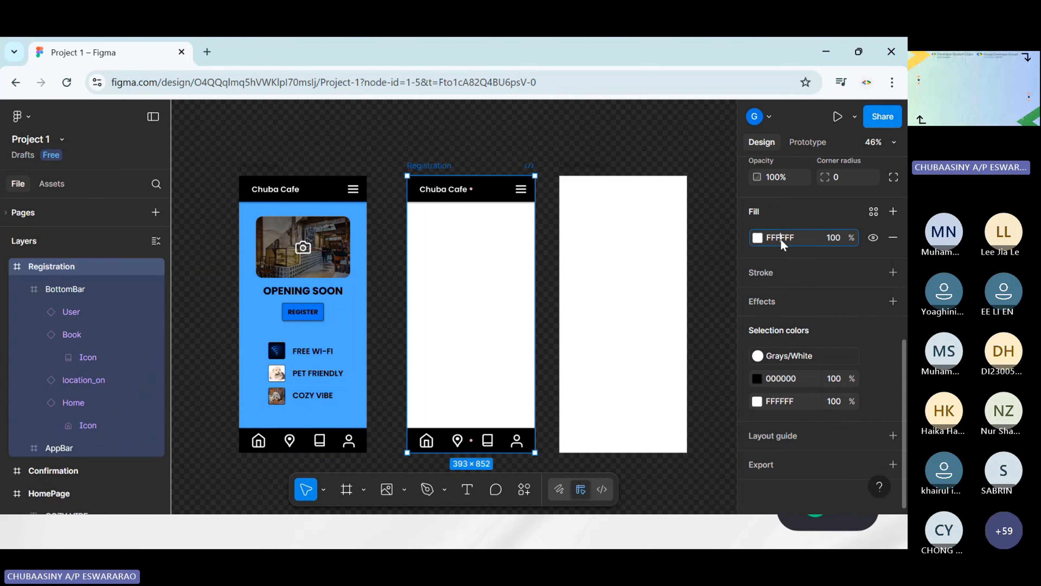
pyautogui.hotkey('ctrl', 'v')
pyautogui.press('Return')
pyautogui.click(500, 146)
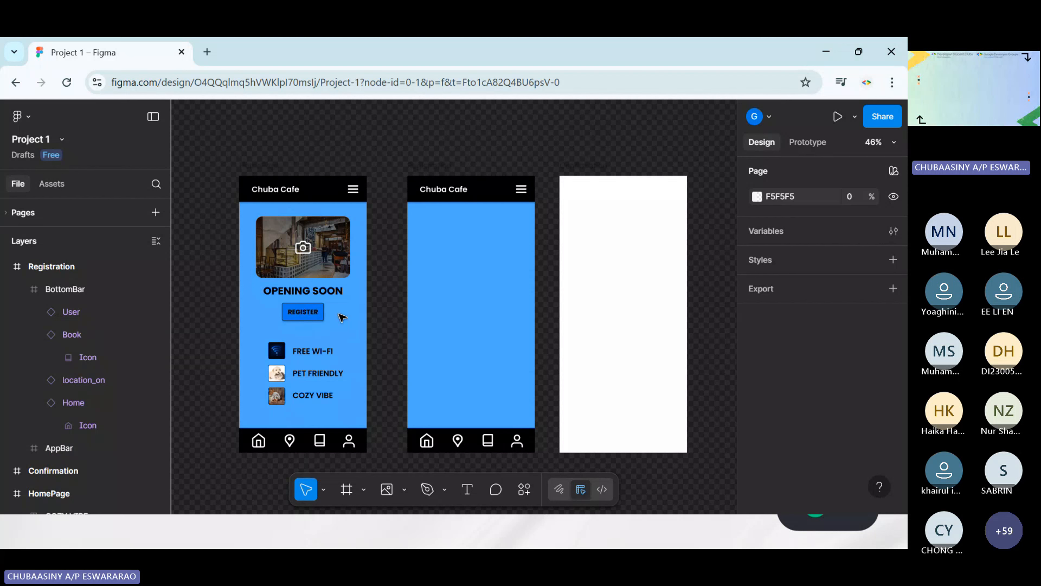
# Add a text box about 265 × 96 near the top of the Registration screen reading "Let Us Know!"
pyautogui.click(431, 165)
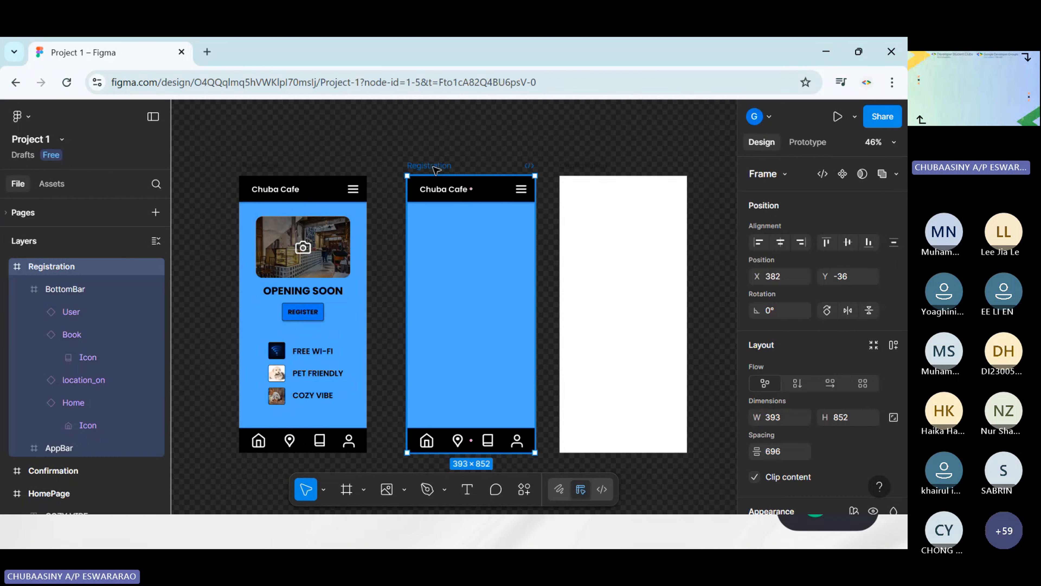
pyautogui.click(490, 141)
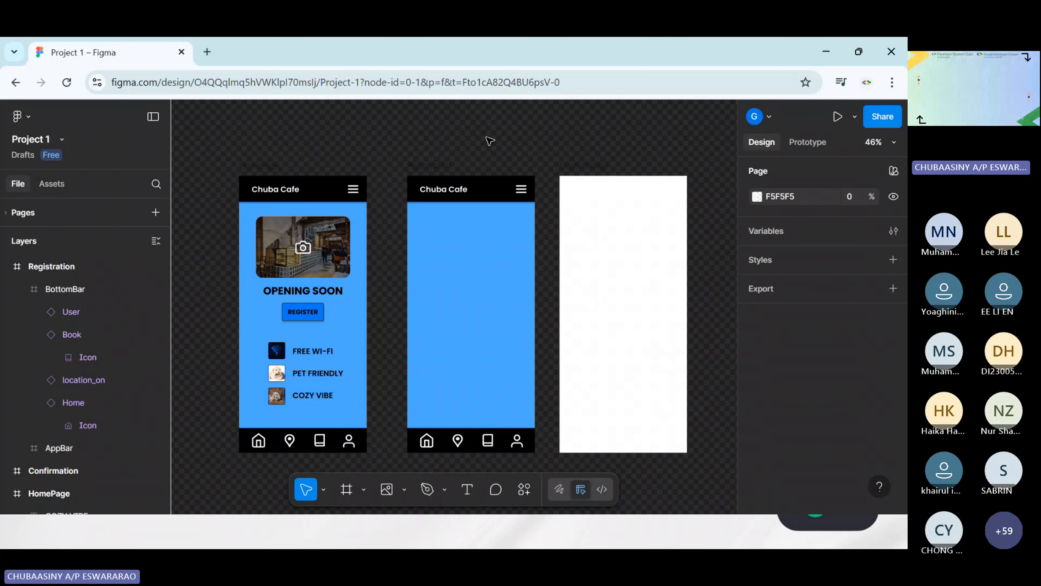
pyautogui.scroll(3, 512, 140)
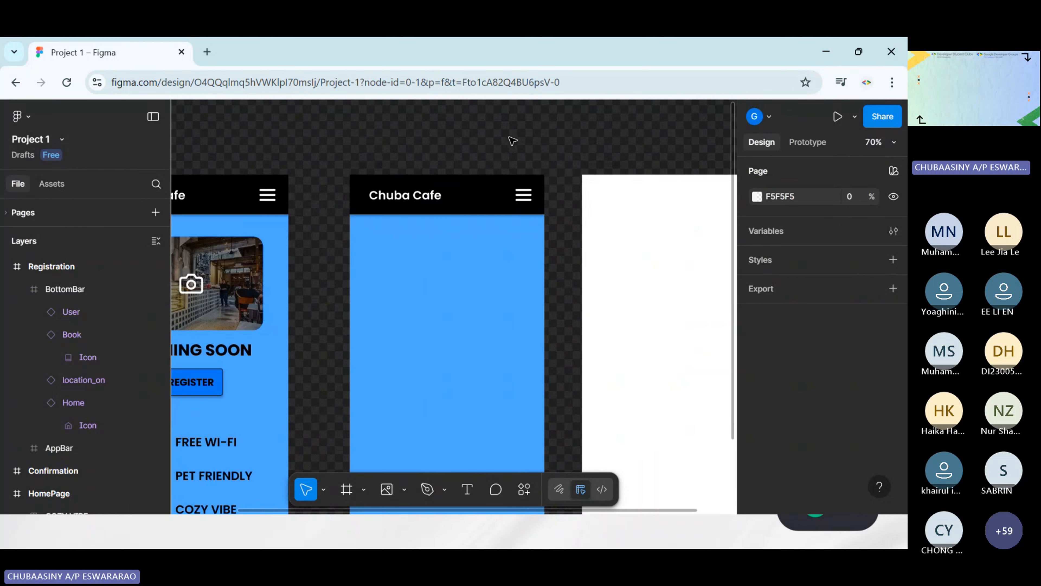
pyautogui.scroll(-2, 513, 141)
pyautogui.scroll(1, 512, 141)
pyautogui.hscroll(1, 513, 141)
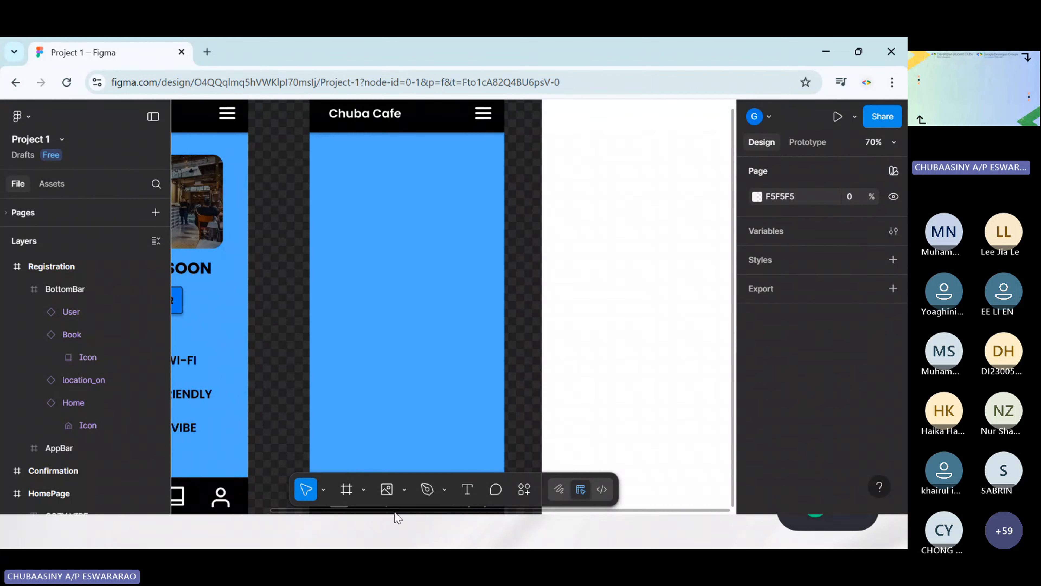
pyautogui.click(470, 492)
pyautogui.moveTo(345, 160); pyautogui.dragTo(478, 209)
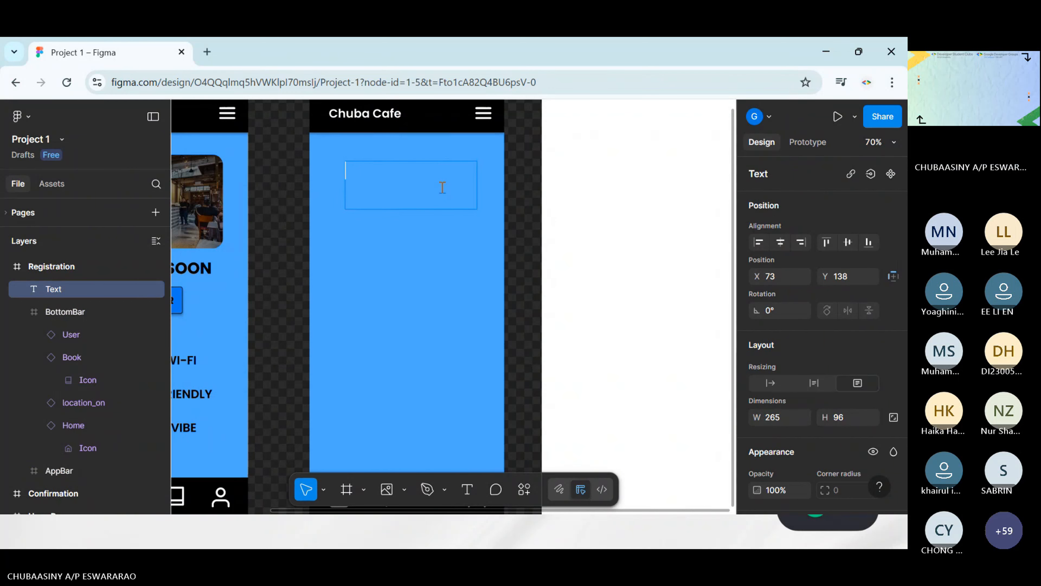
pyautogui.write('Let')
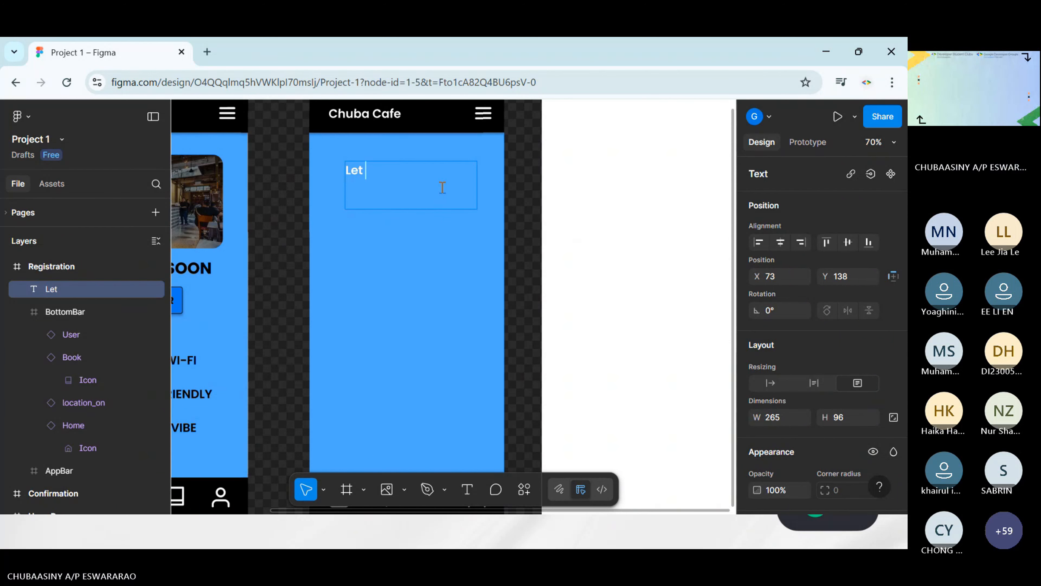
pyautogui.write('Us Kn')
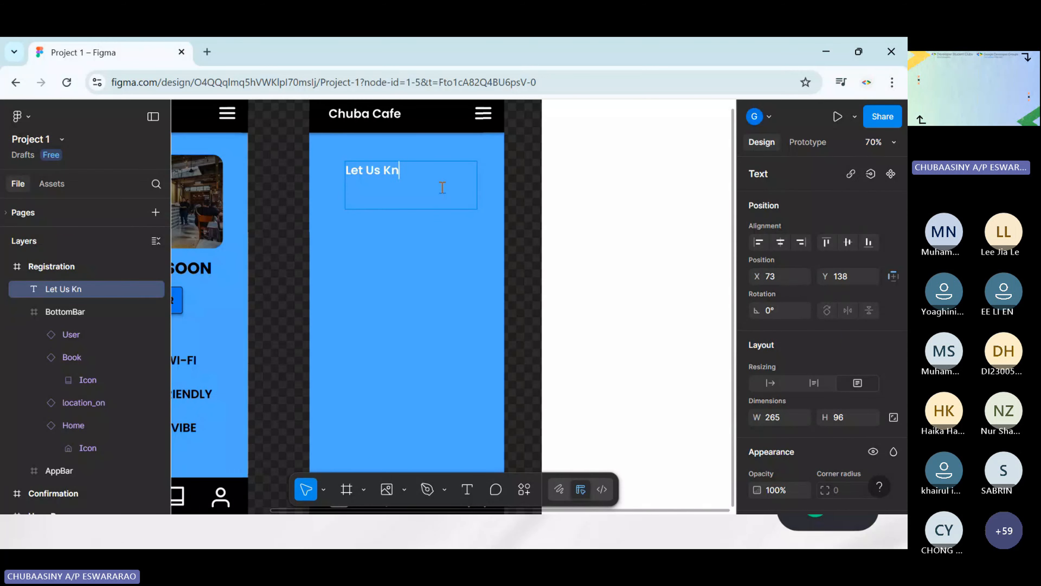
pyautogui.write('wo')
pyautogui.press('Escape')
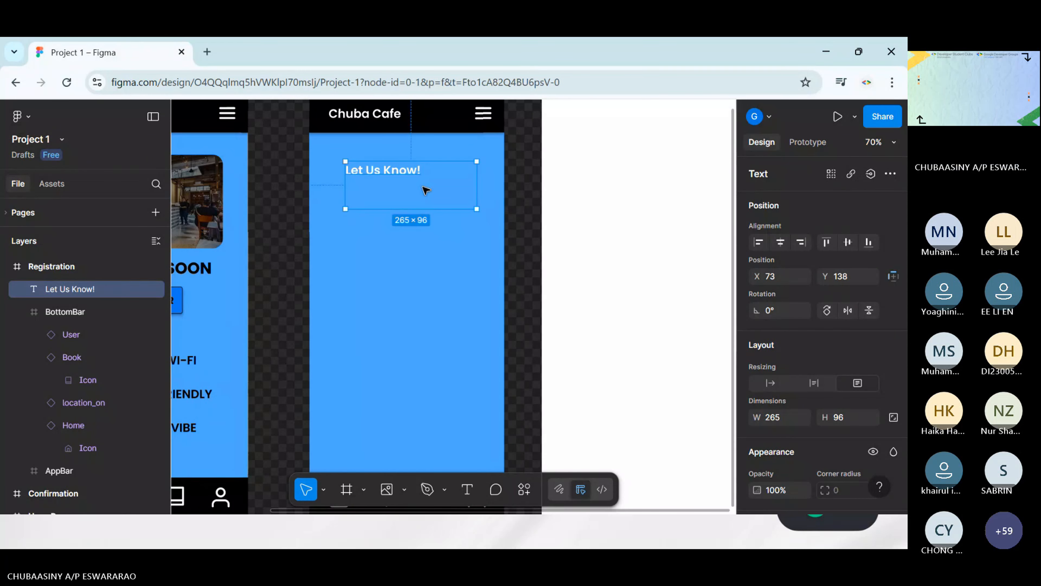
pyautogui.press('Escape')
# Style the "Let Us Know!" heading as centred Bold text at size 36 and shrink its box to about 265 × 54
pyautogui.click(415, 176)
pyautogui.scroll(-5, 845, 328)
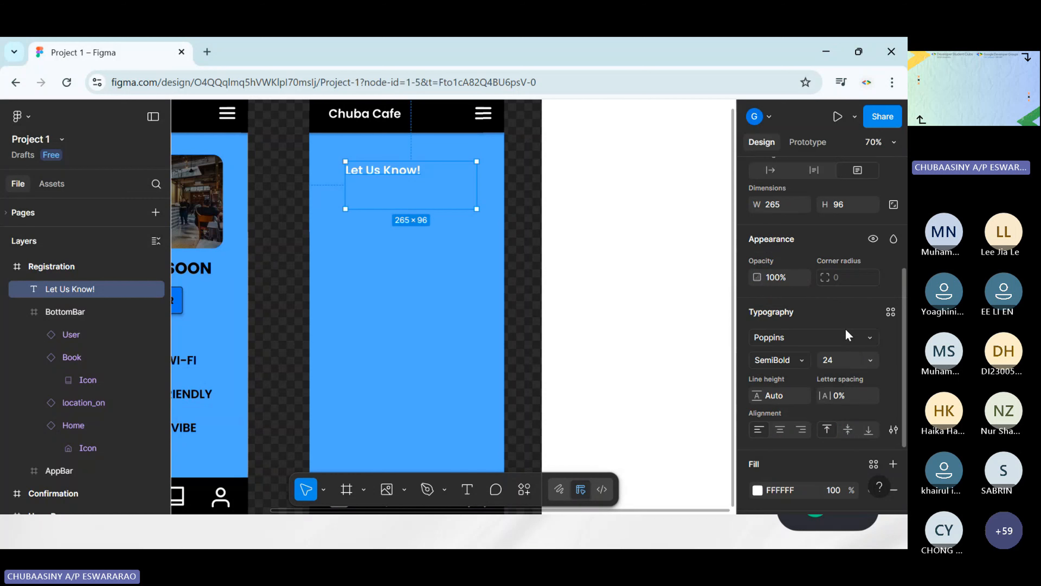
pyautogui.scroll(2, 844, 337)
pyautogui.scroll(-2, 814, 438)
pyautogui.click(783, 432)
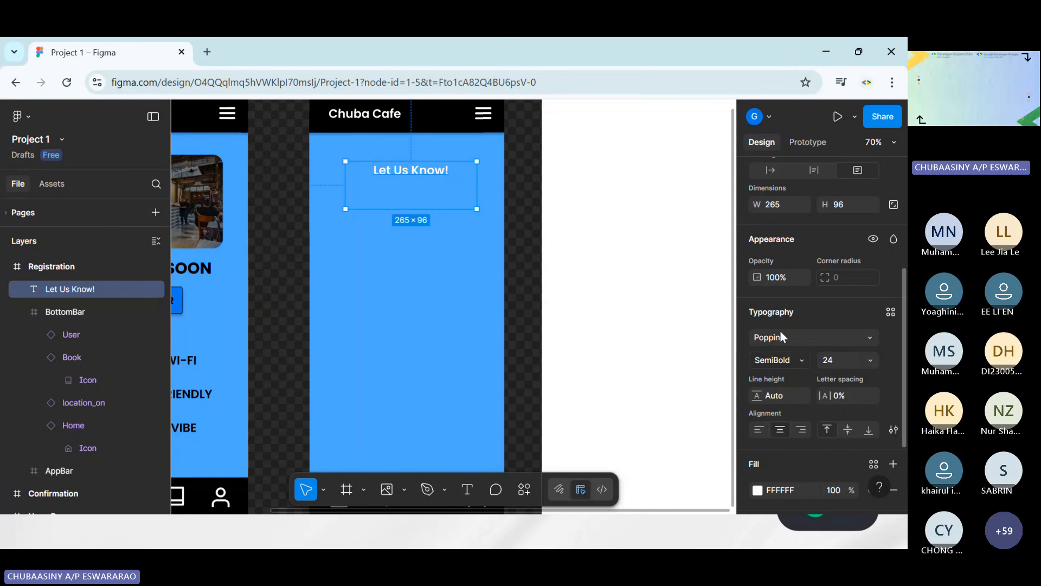
pyautogui.click(794, 361)
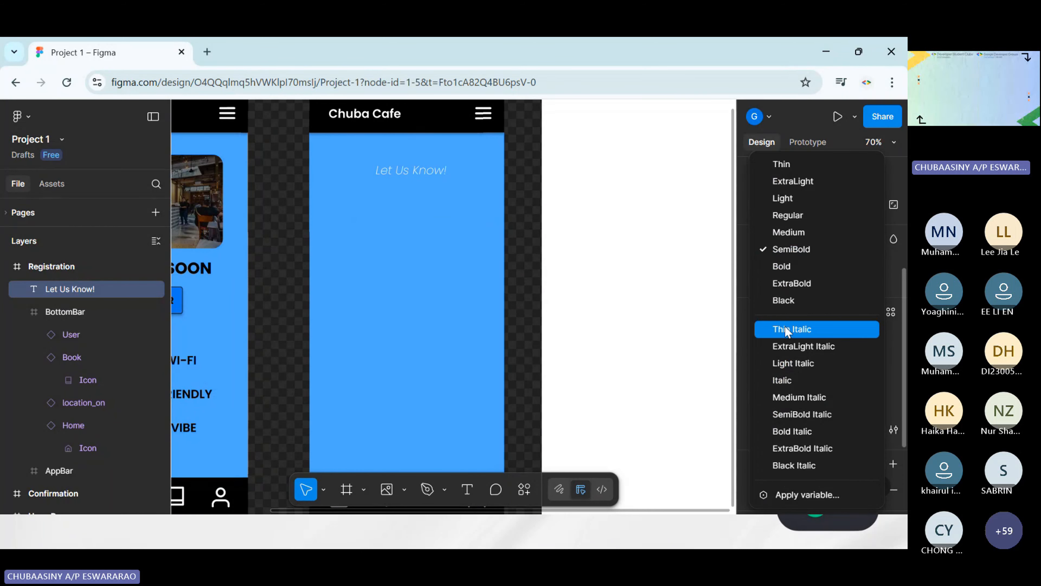
pyautogui.click(782, 268)
pyautogui.click(865, 360)
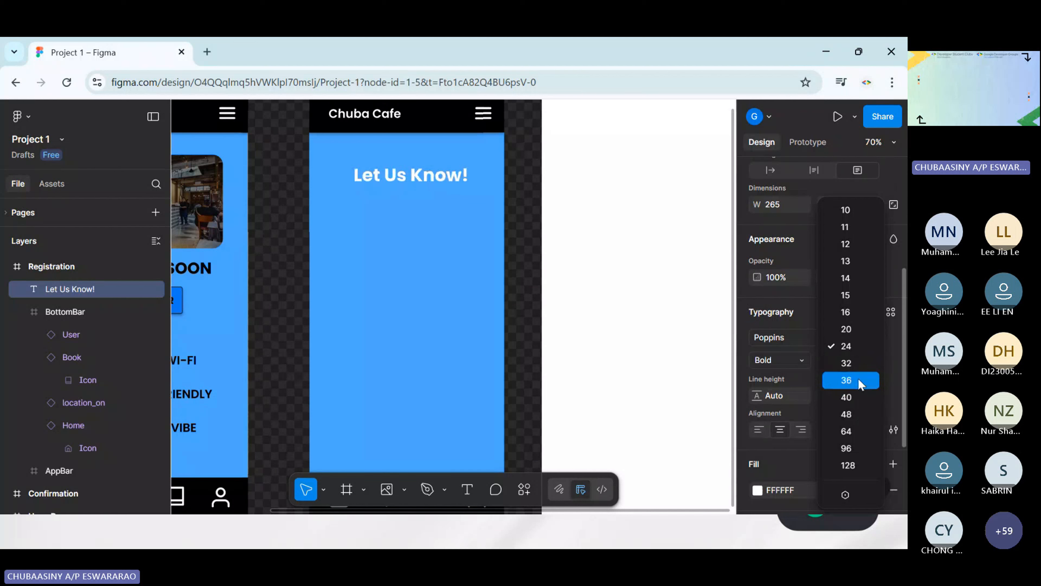
pyautogui.click(858, 378)
pyautogui.moveTo(431, 179); pyautogui.dragTo(448, 194)
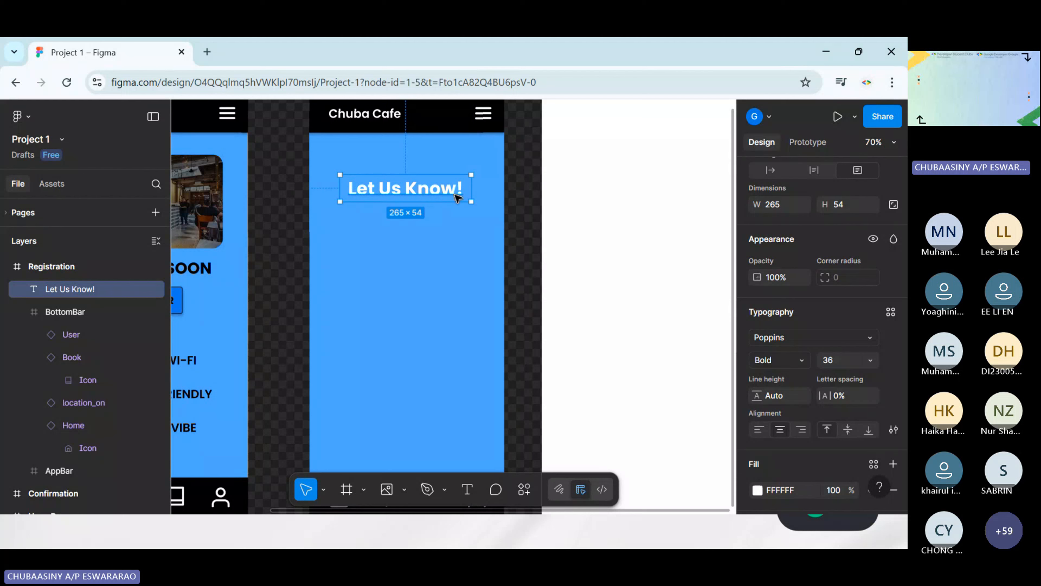
# Set the heading's fill colour to 000000 and nudge it to about X 60, Y 162
pyautogui.scroll(-3, 788, 403)
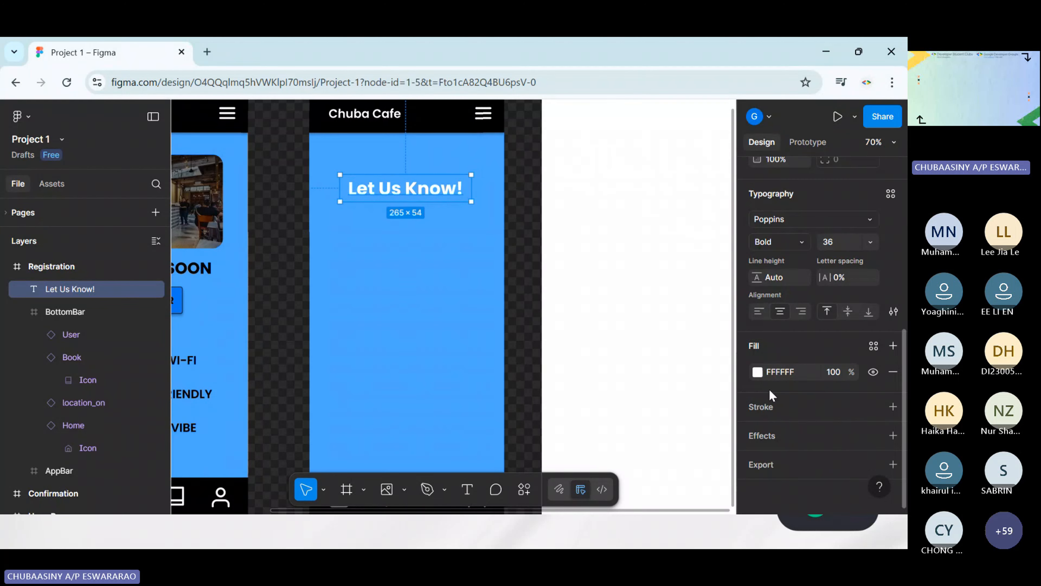
pyautogui.click(757, 371)
pyautogui.moveTo(686, 347); pyautogui.dragTo(582, 387)
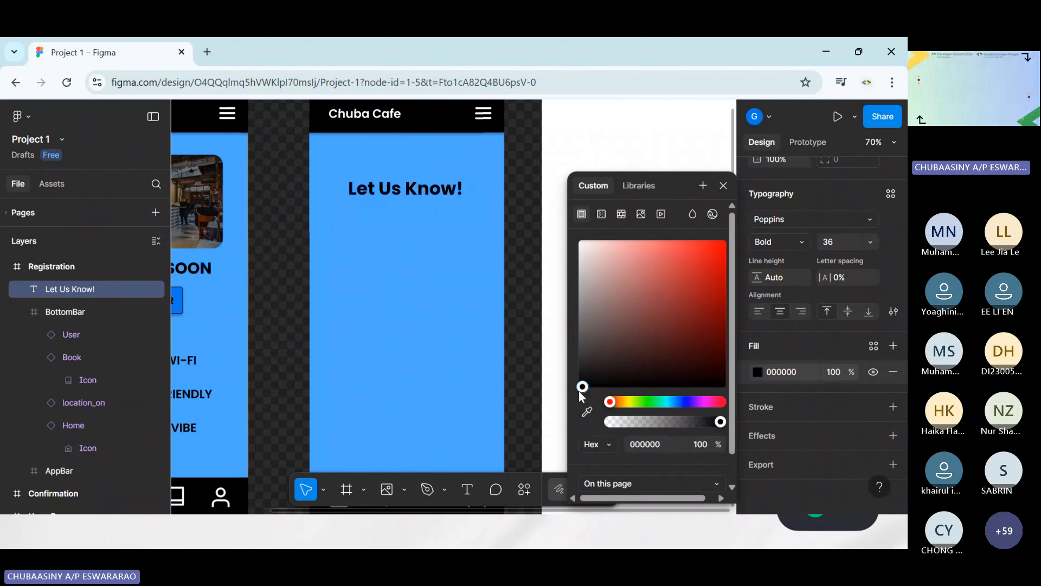
pyautogui.click(456, 291)
pyautogui.click(422, 194)
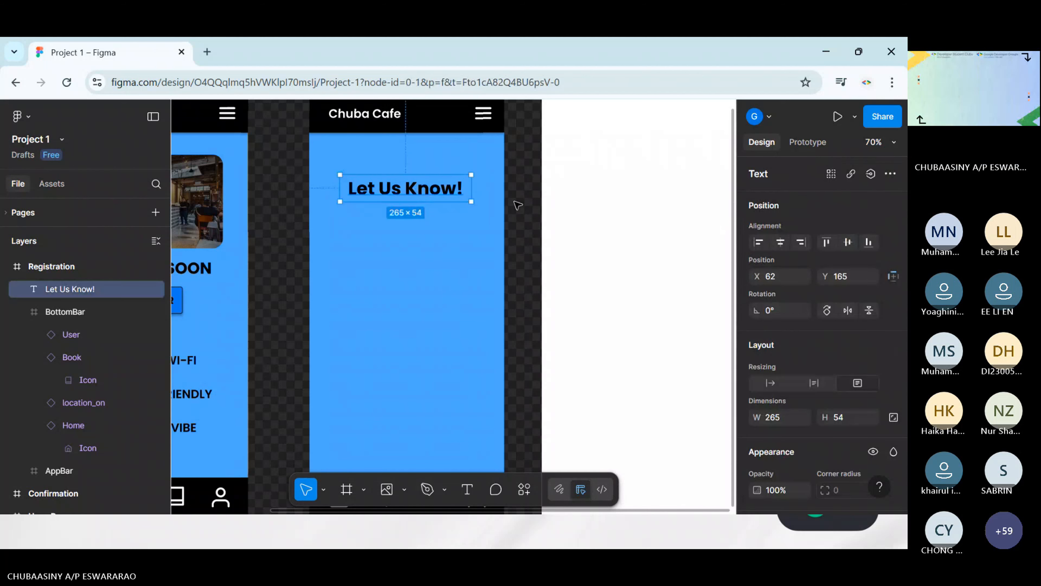
pyautogui.click(518, 205)
pyautogui.scroll(-2, 459, 215)
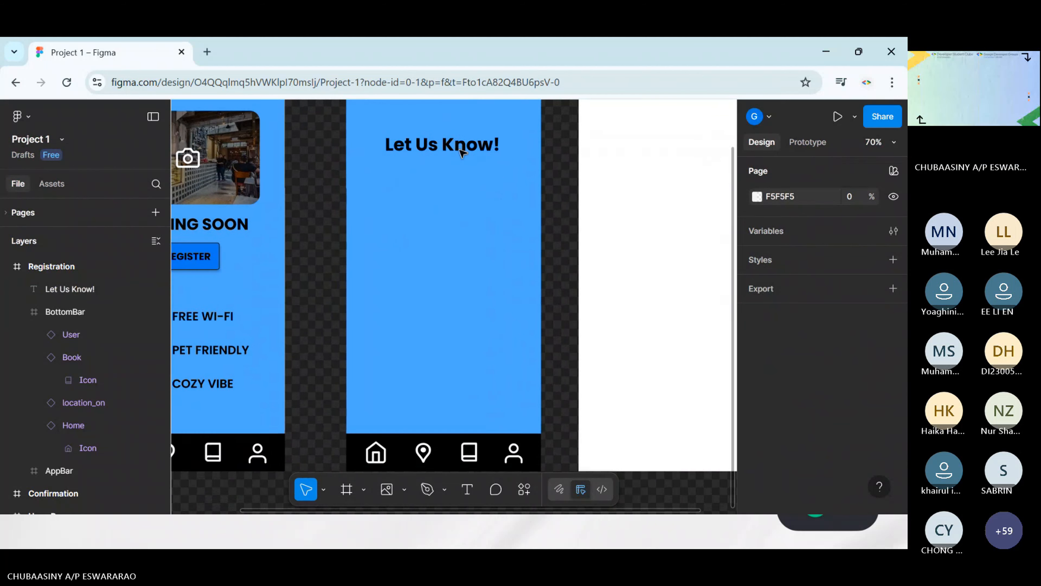
pyautogui.click(459, 148)
pyautogui.moveTo(458, 148); pyautogui.dragTo(457, 144)
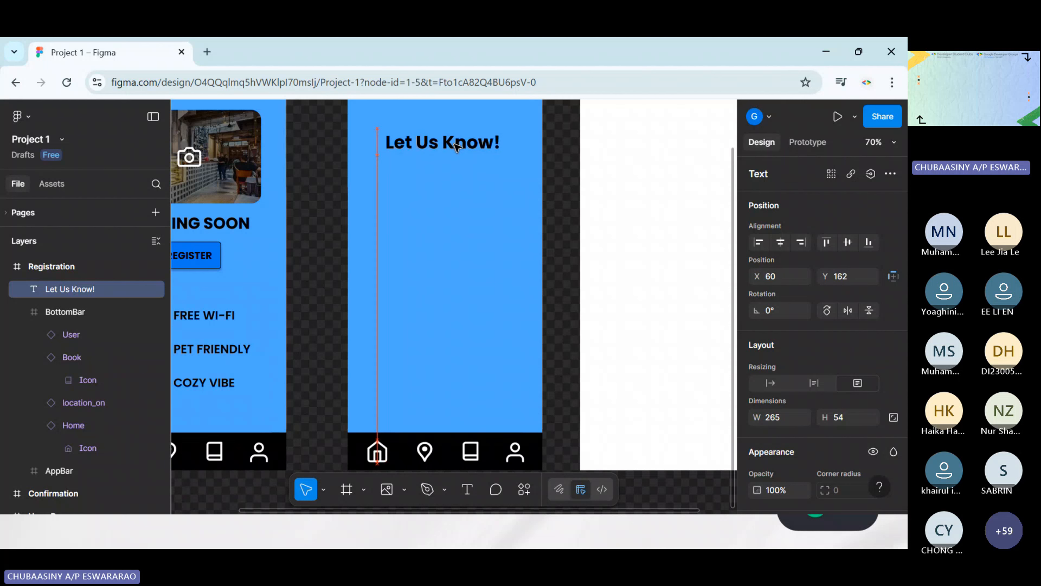
pyautogui.click(602, 214)
# Draw a rectangle about 235 × 64 below the heading, at about X 79, Y 254
pyautogui.scroll(1, 602, 217)
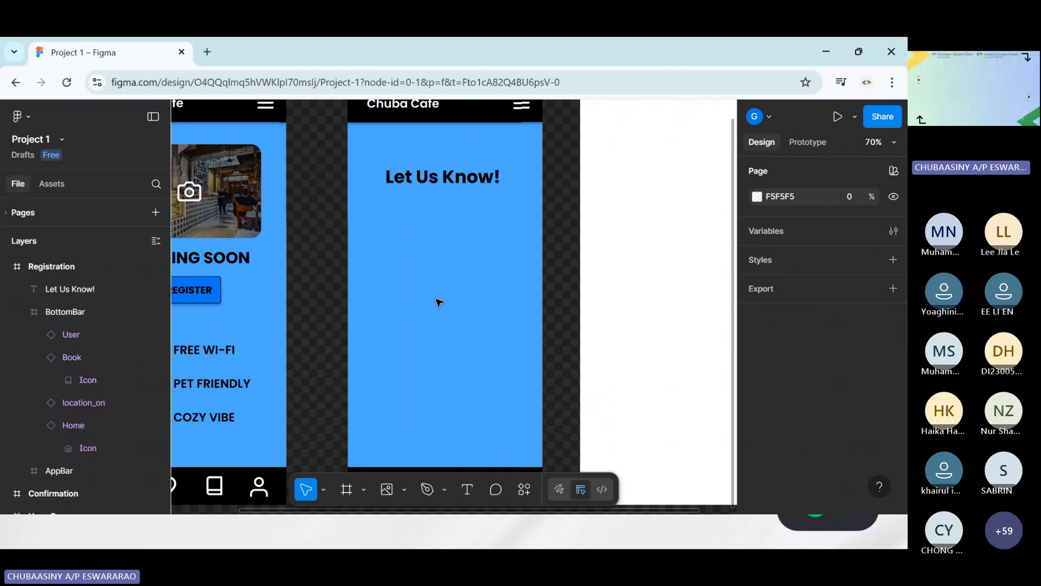
pyautogui.click(406, 491)
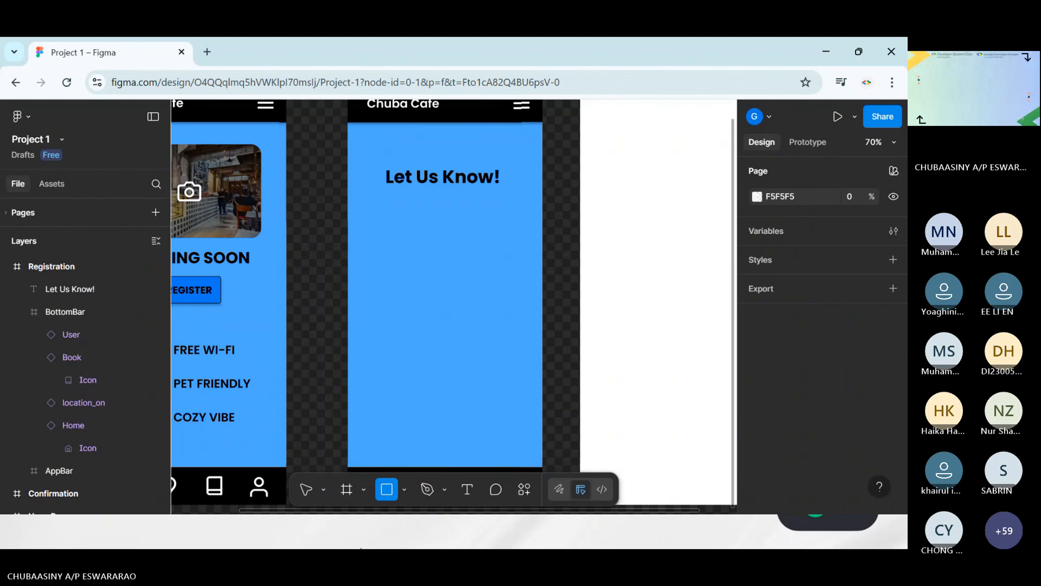
pyautogui.click(402, 352)
pyautogui.moveTo(386, 208); pyautogui.dragTo(504, 239)
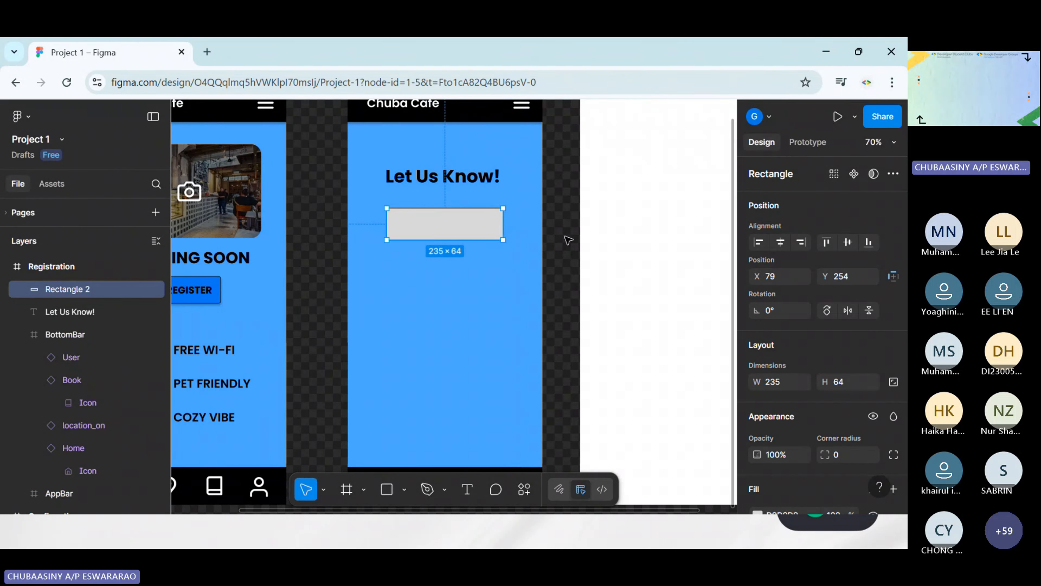
# Align the heading with the Registration screen's centre at X 64, Y 163, and raise the rectangle to about Y 247
pyautogui.click(469, 179)
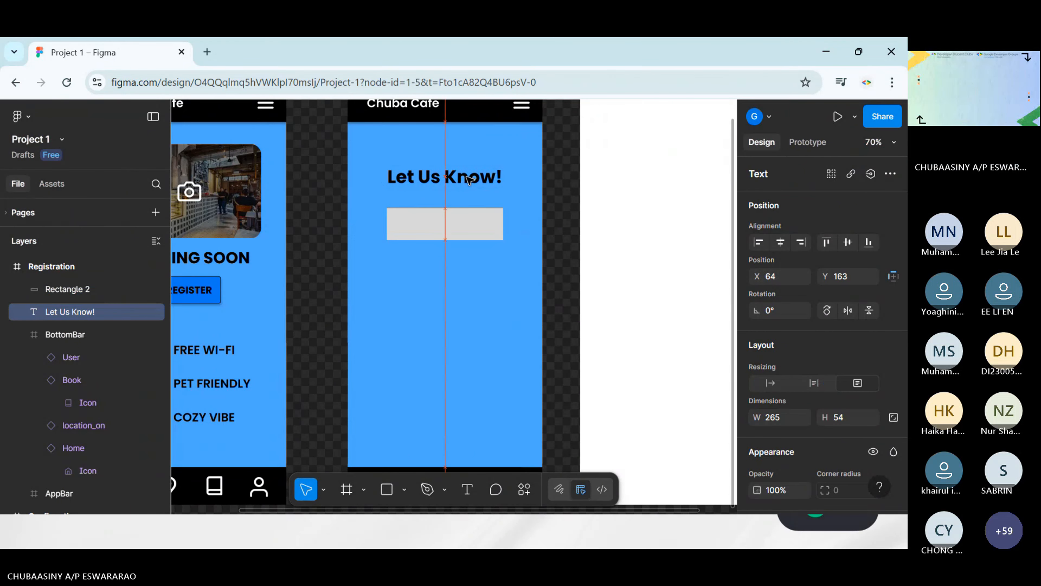
pyautogui.click(462, 224)
pyautogui.scroll(4, 451, 224)
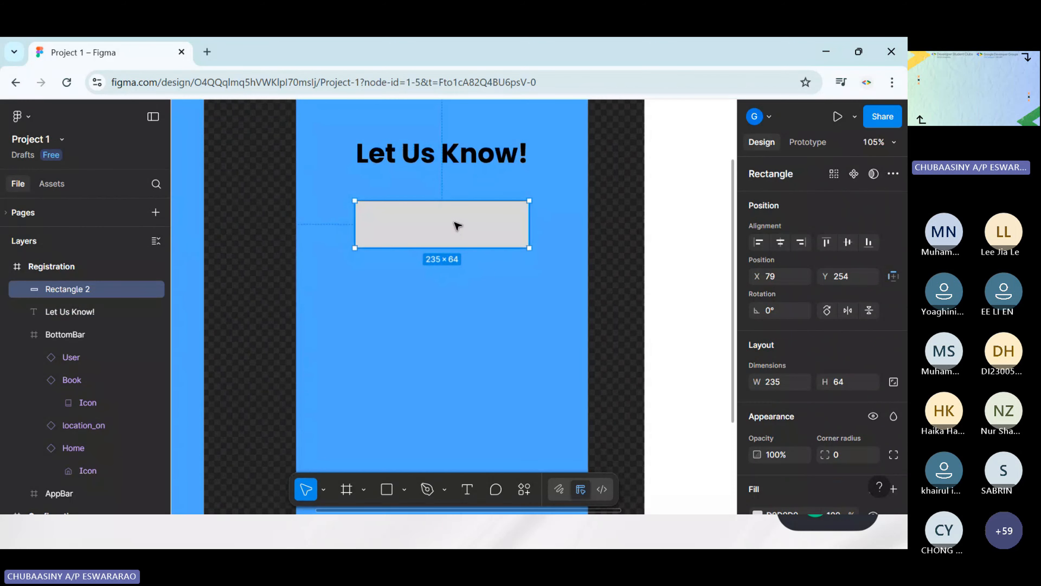
pyautogui.moveTo(457, 226); pyautogui.dragTo(457, 226)
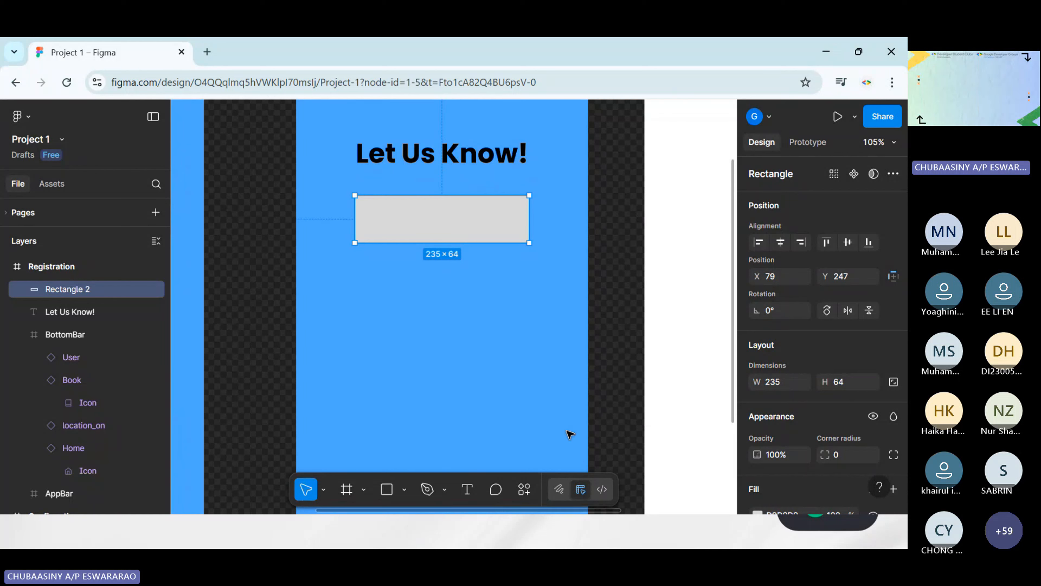
# Set the rectangle's fill to light grey EBEBEB at 76% opacity
pyautogui.scroll(-3, 833, 337)
pyautogui.click(757, 371)
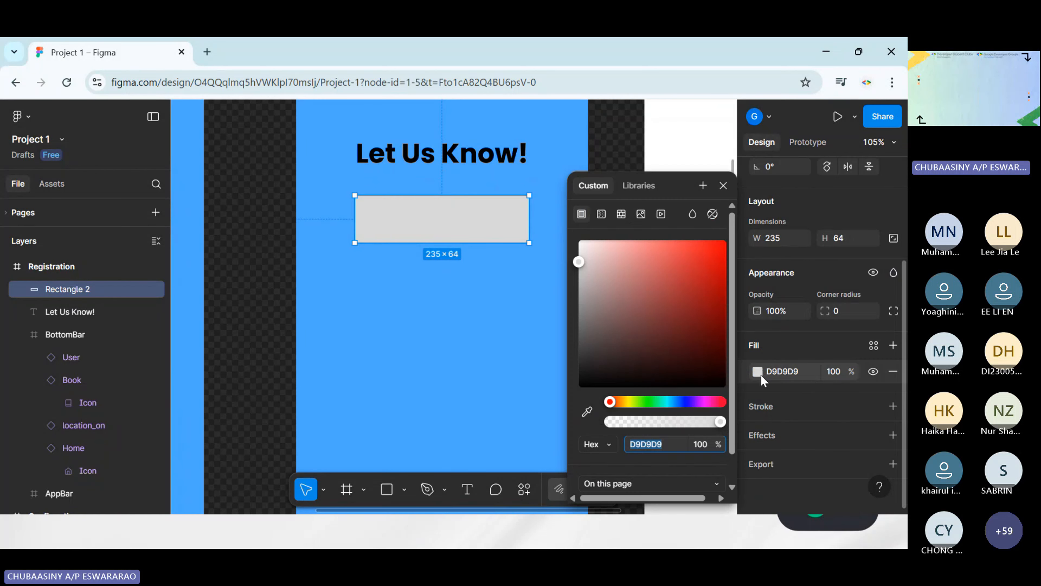
pyautogui.moveTo(714, 422); pyautogui.dragTo(702, 420)
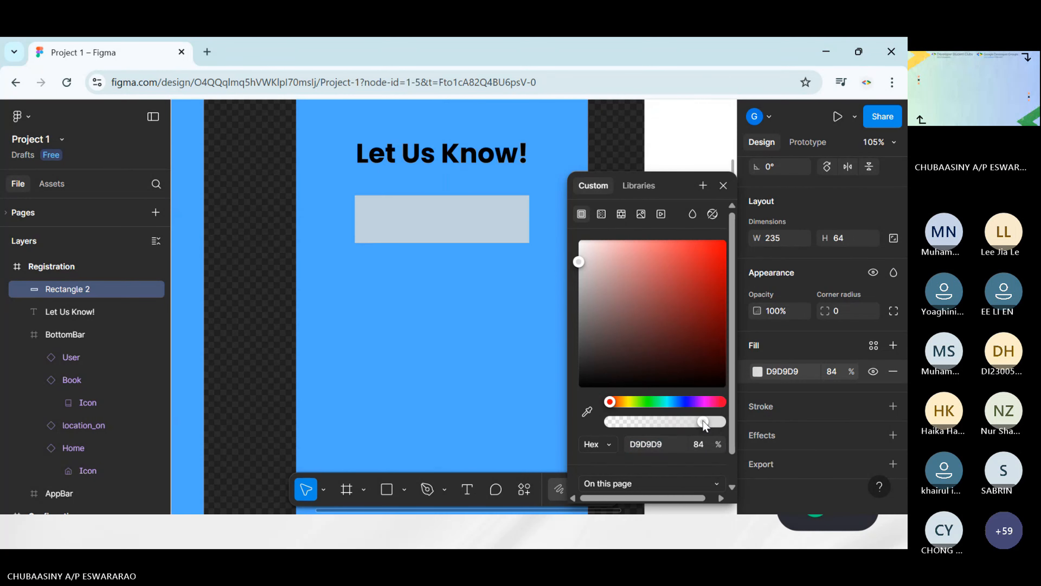
pyautogui.moveTo(579, 272); pyautogui.dragTo(578, 252)
pyautogui.moveTo(709, 422)
pyautogui.mouseDown()
pyautogui.moveTo(687, 422)
pyautogui.moveTo(694, 427)
pyautogui.mouseUp()
pyautogui.click(471, 352)
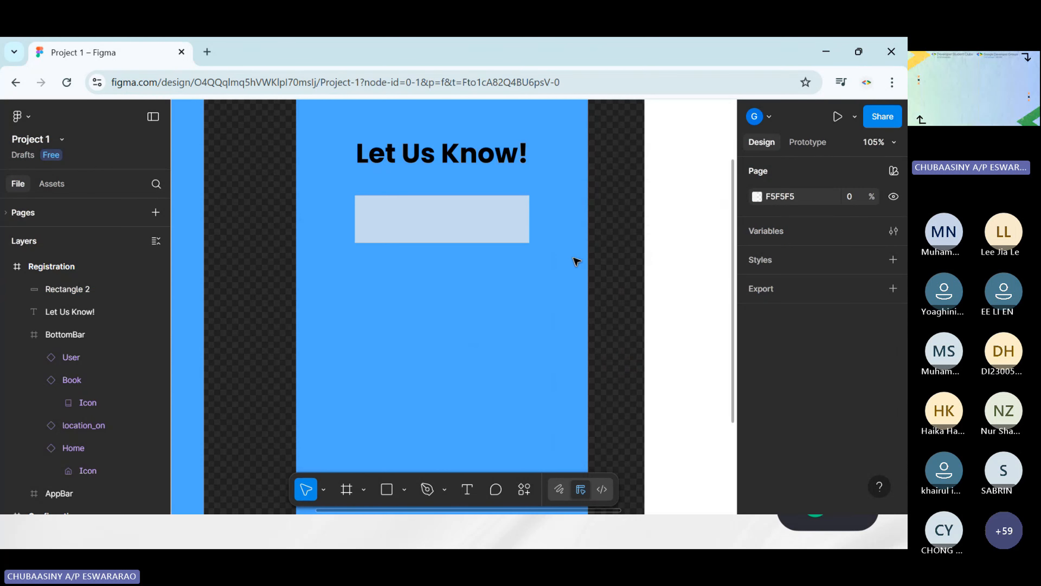
# Move the rectangle closer to the heading, to about Y 244
pyautogui.keyDown('ctrl'); pyautogui.scroll(5, 572, 259); pyautogui.keyUp('ctrl')
pyautogui.click(544, 314)
pyautogui.click(545, 313)
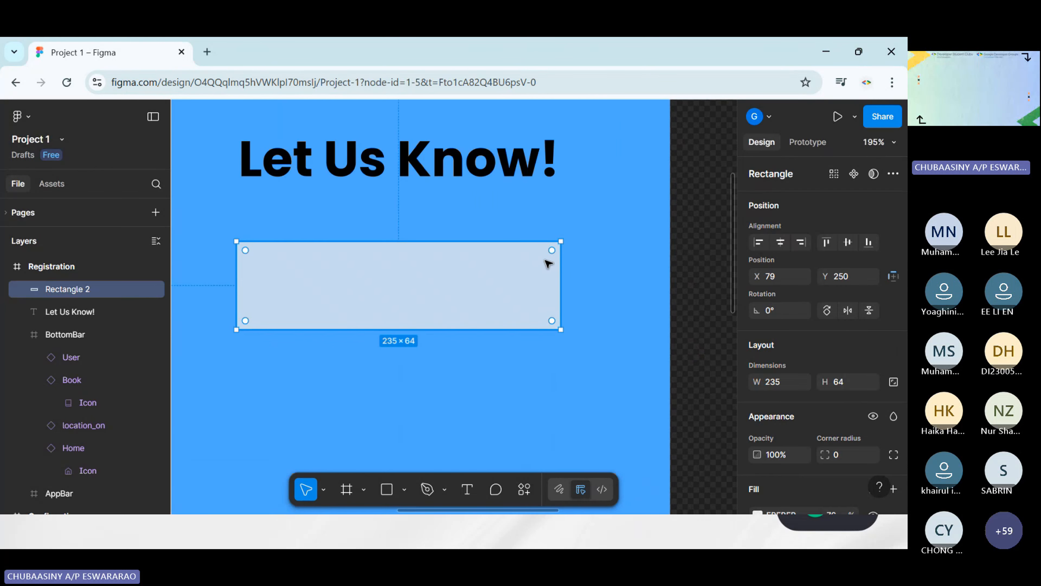
pyautogui.moveTo(530, 277); pyautogui.dragTo(543, 272)
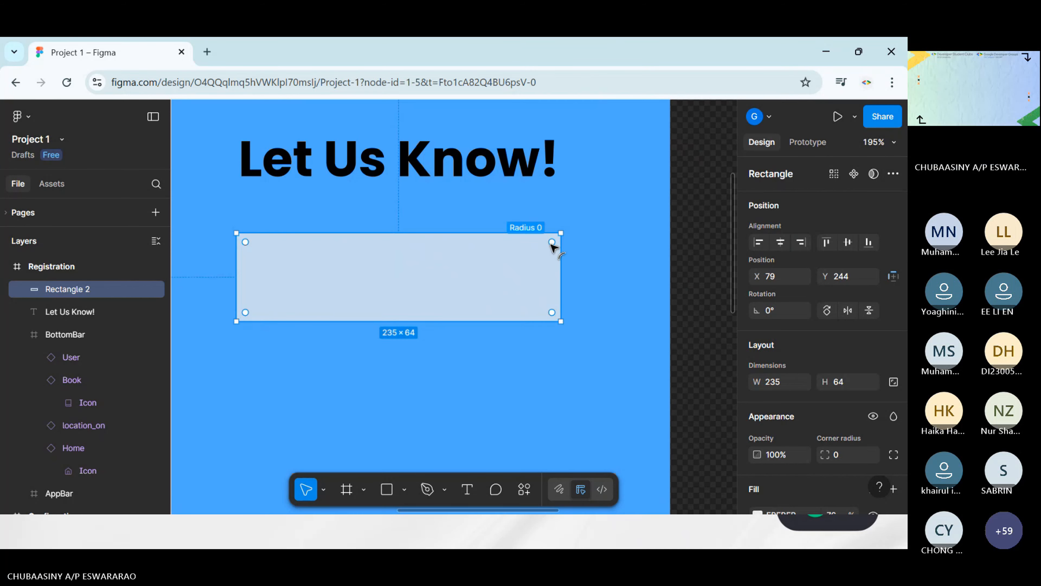
# Round the rectangle's corners and set their corner radius to 2
pyautogui.moveTo(550, 245); pyautogui.dragTo(555, 242)
pyautogui.click(591, 254)
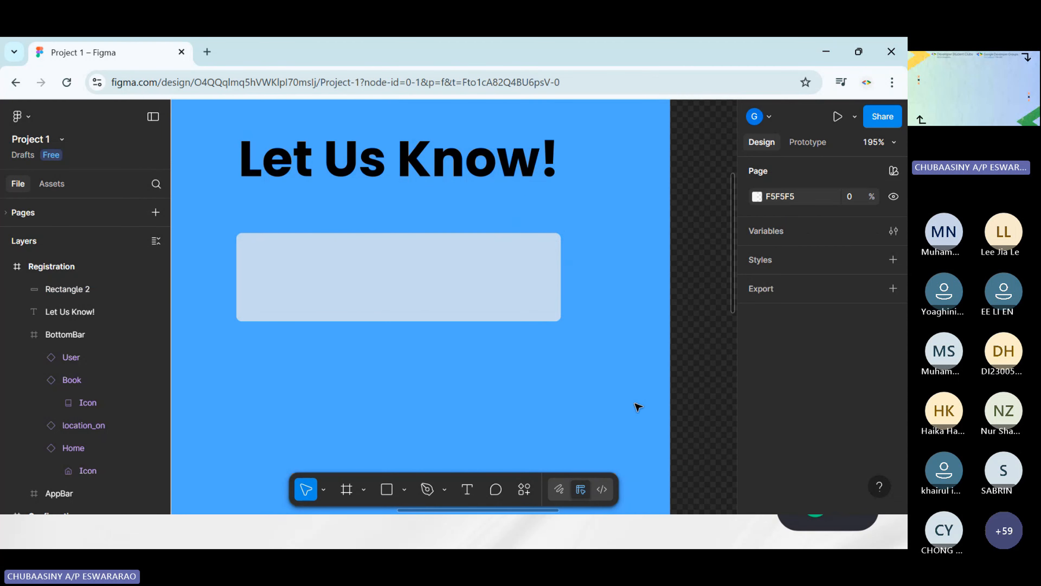
pyautogui.click(516, 274)
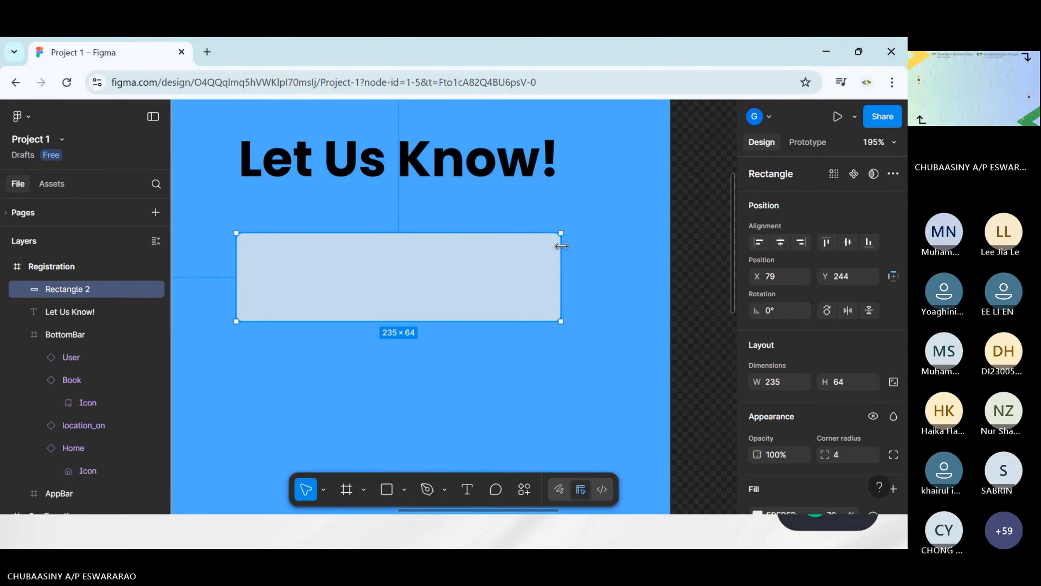
pyautogui.scroll(-1, 818, 419)
pyautogui.scroll(-3, 818, 419)
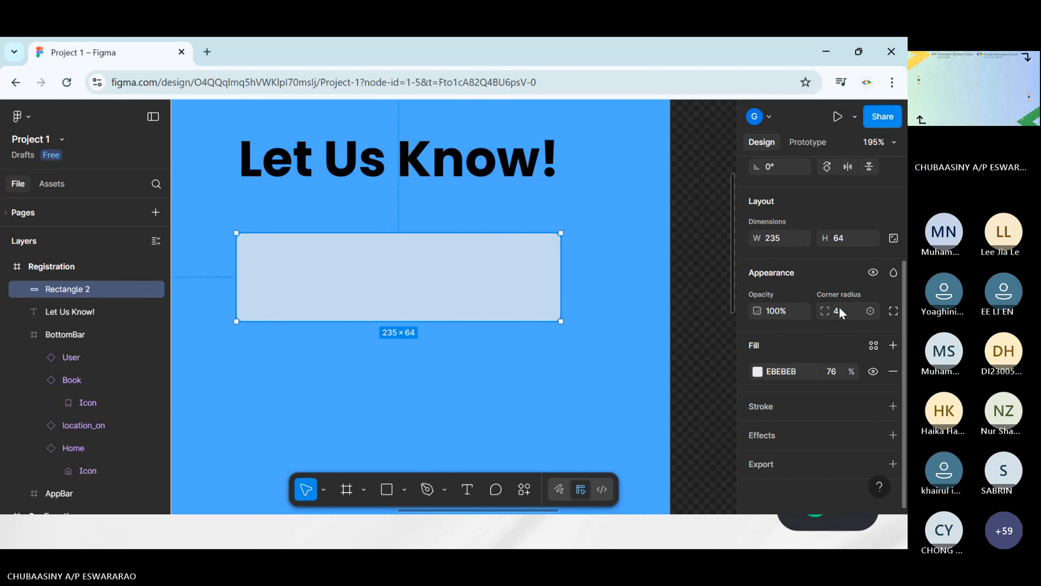
pyautogui.click(839, 310)
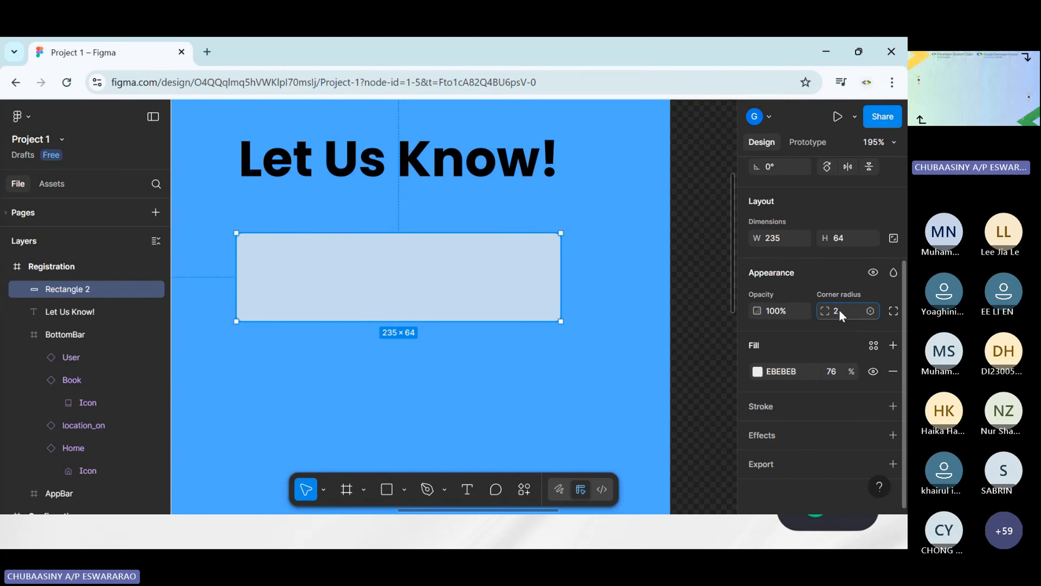
pyautogui.click(608, 393)
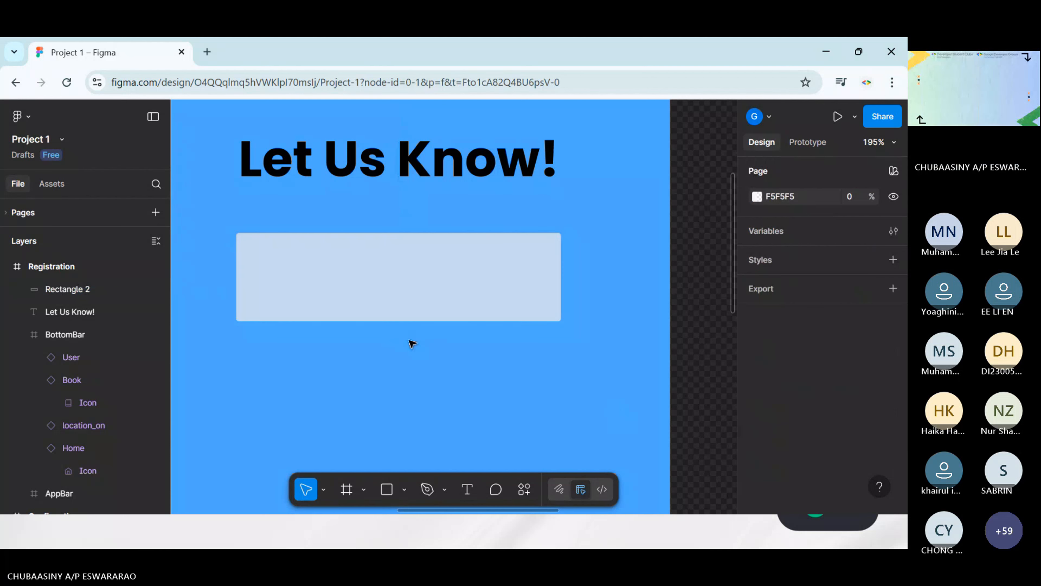
# Add a black 000000 stroke at 55% opacity to the rectangle below the heading
pyautogui.click(409, 270)
pyautogui.scroll(-1, 850, 399)
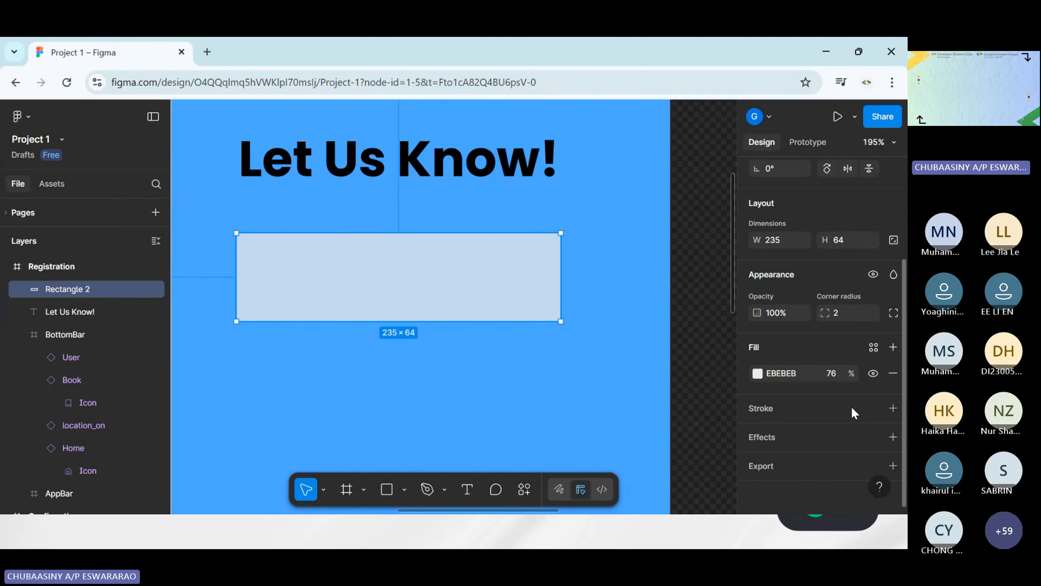
pyautogui.click(771, 402)
pyautogui.click(757, 432)
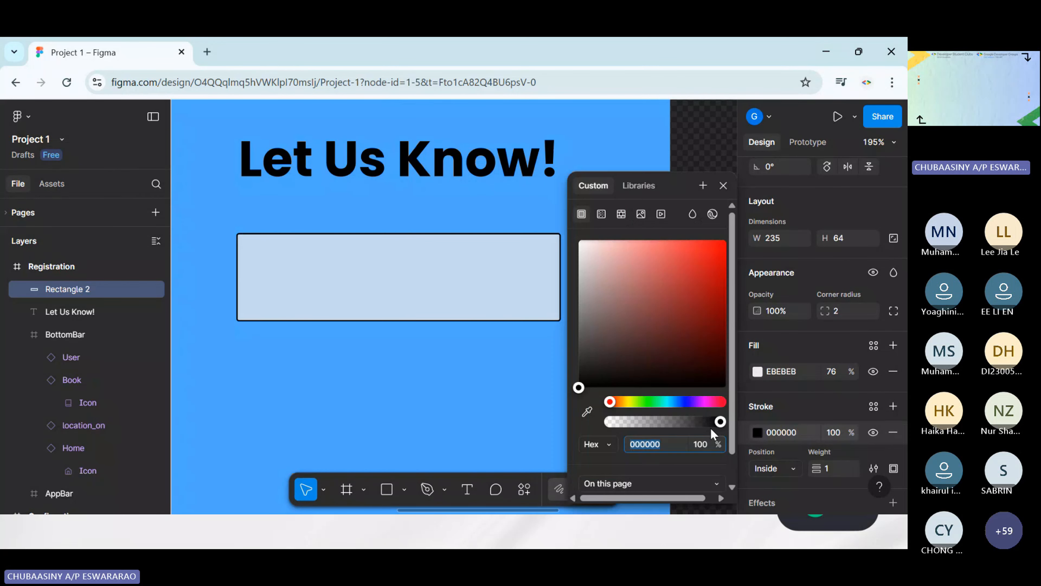
pyautogui.moveTo(715, 423)
pyautogui.mouseDown()
pyautogui.moveTo(654, 424)
pyautogui.moveTo(675, 423)
pyautogui.mouseUp()
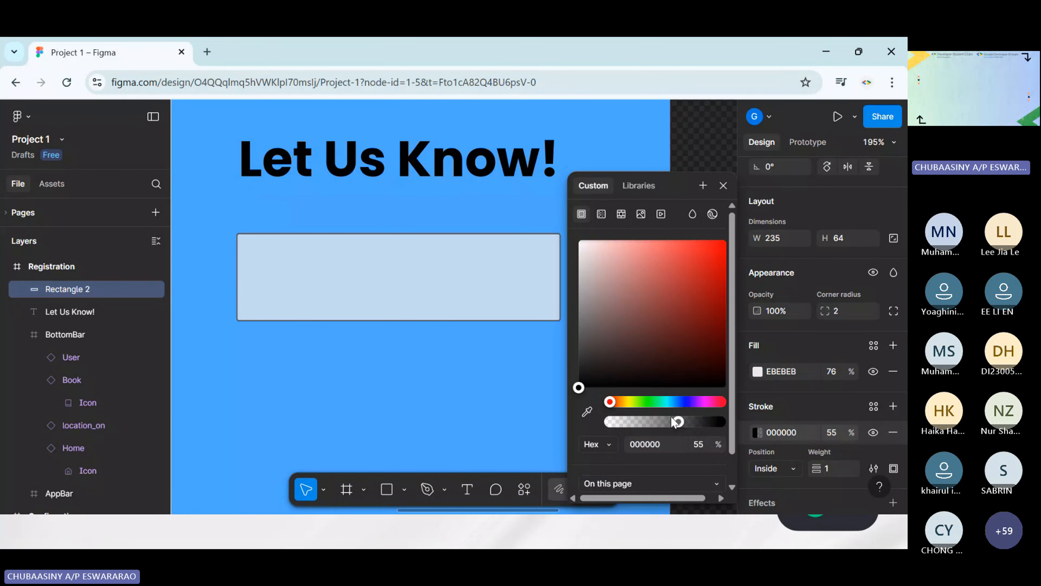
pyautogui.click(445, 413)
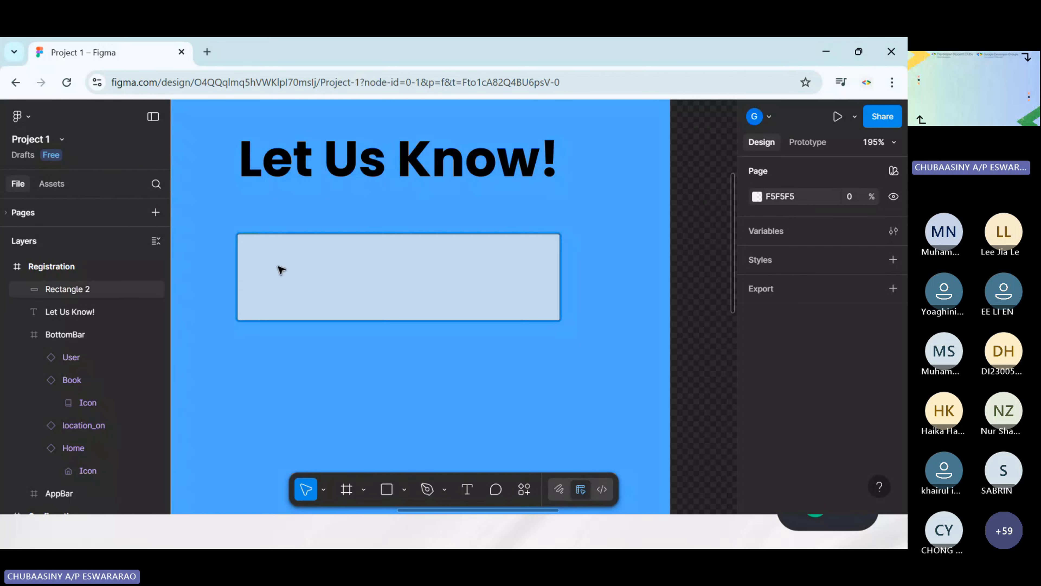
# Add the text "EMAIL" inside the rectangle and widen its text box to about 127 so it fits on one line
pyautogui.click(465, 492)
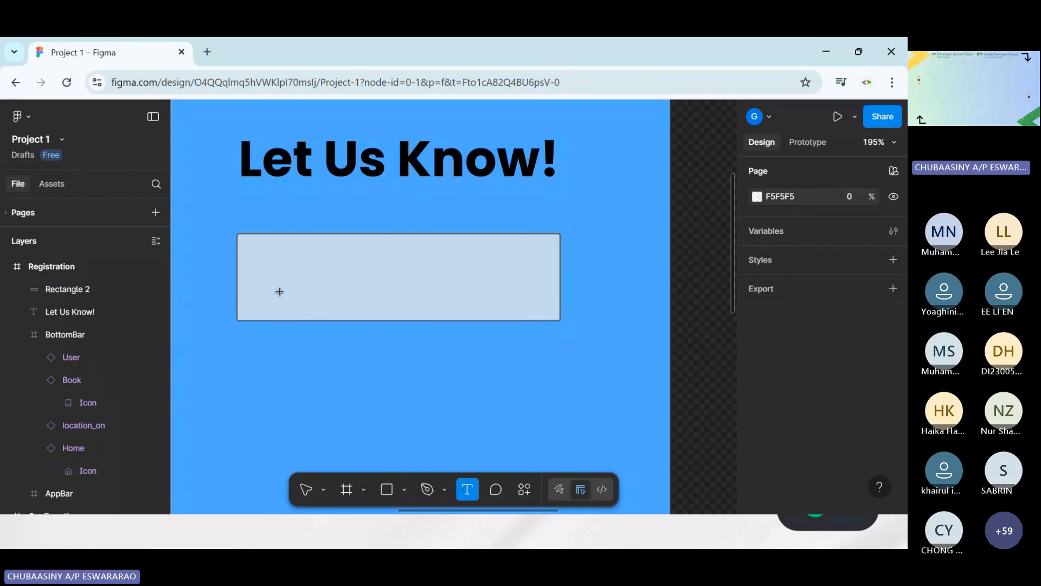
pyautogui.moveTo(251, 253); pyautogui.dragTo(355, 298)
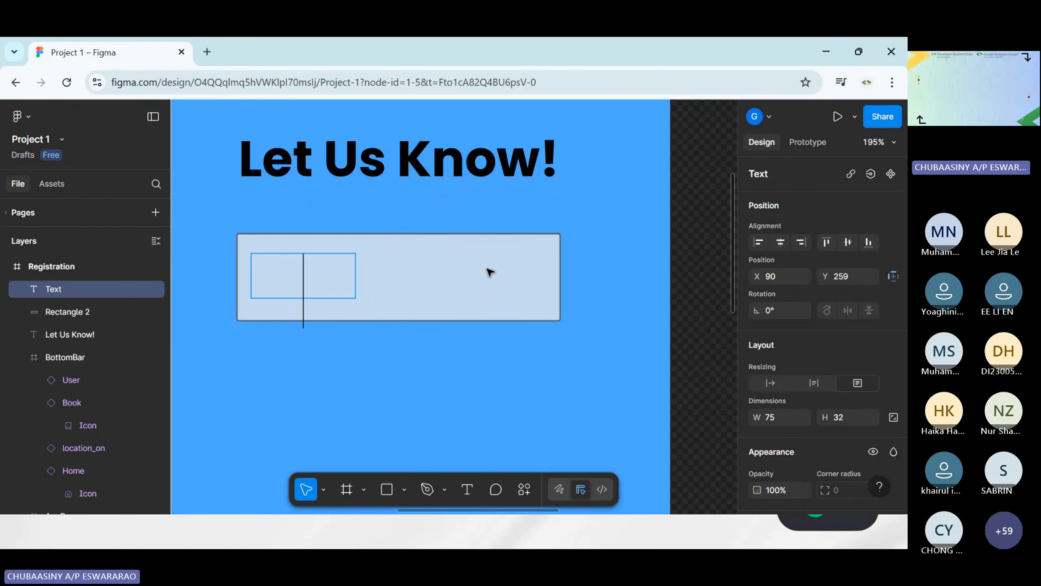
pyautogui.write('Ema')
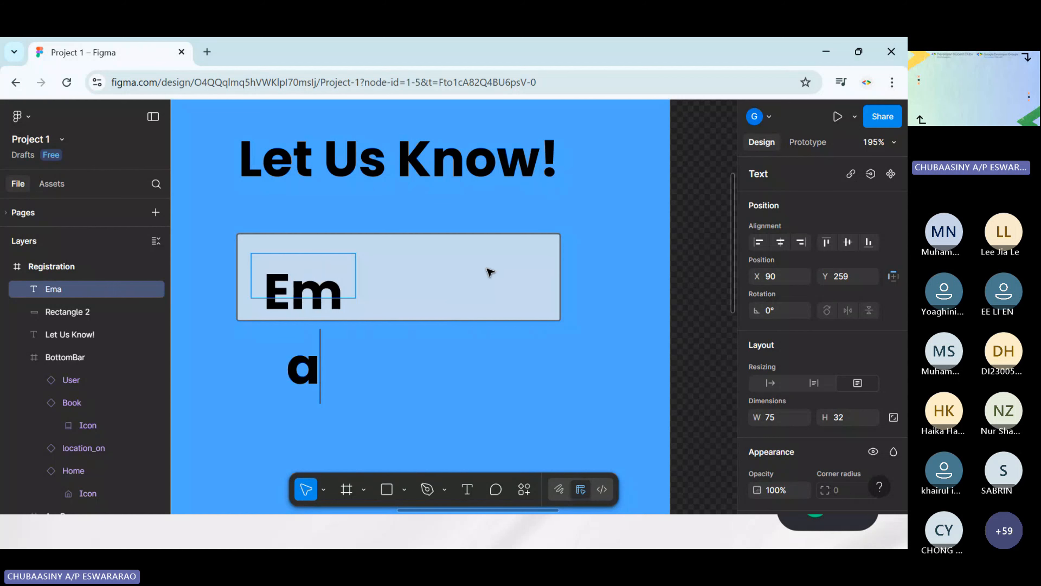
pyautogui.press('BackSpace')
pyautogui.press('BackSpace')
pyautogui.write('MAIL')
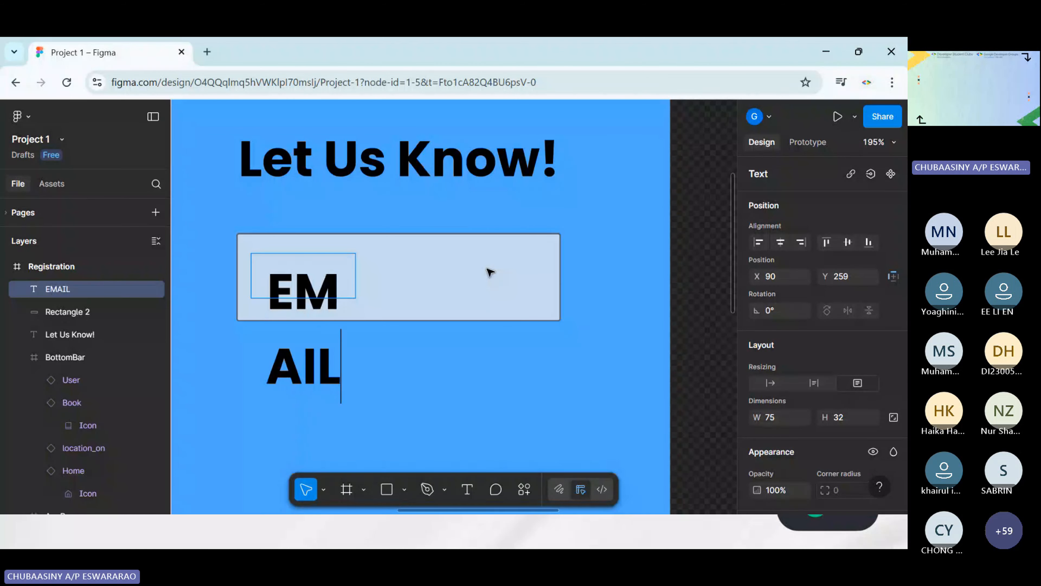
pyautogui.press('Escape')
pyautogui.moveTo(354, 277); pyautogui.dragTo(427, 277)
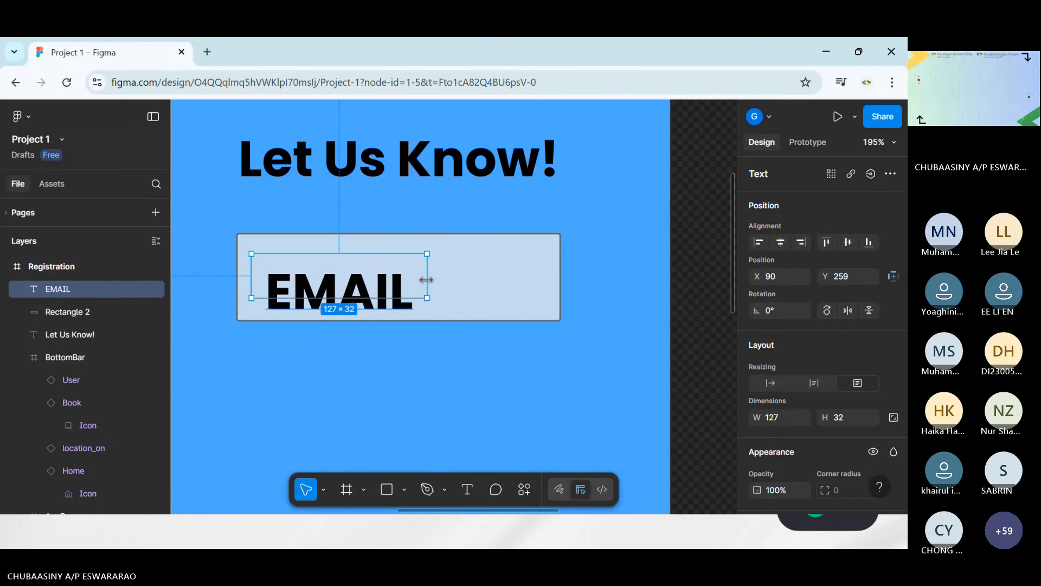
# Set the EMAIL text to font size 20 and Medium weight
pyautogui.scroll(-3, 896, 326)
pyautogui.click(840, 278)
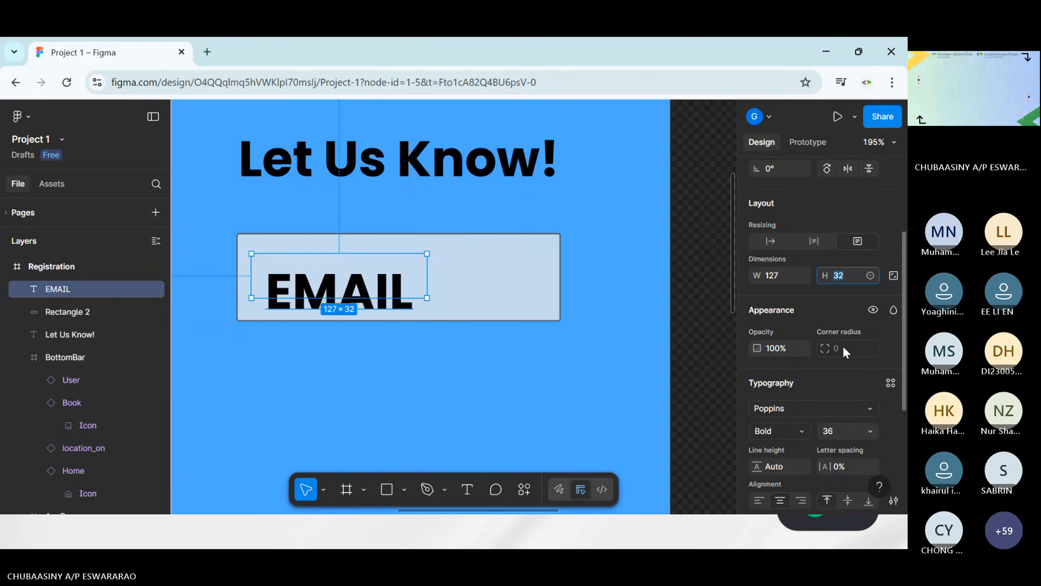
pyautogui.scroll(-3, 843, 346)
pyautogui.click(853, 297)
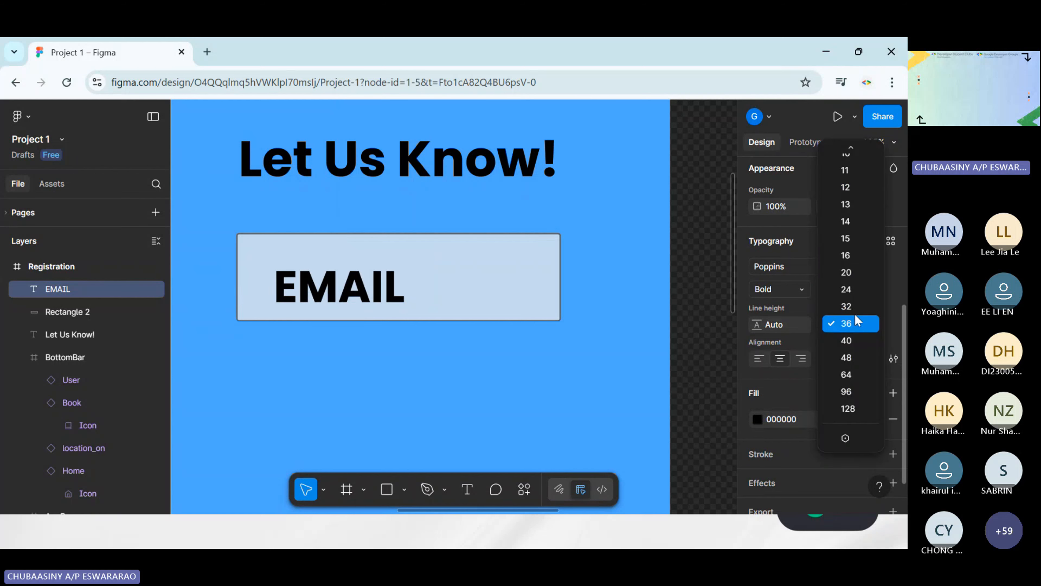
pyautogui.click(850, 272)
pyautogui.click(794, 289)
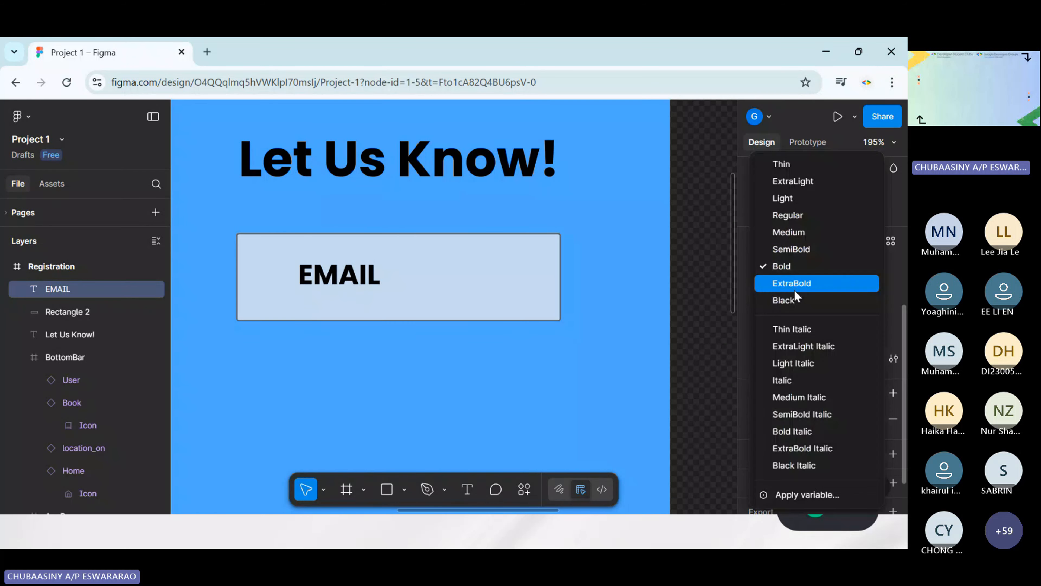
pyautogui.click(792, 230)
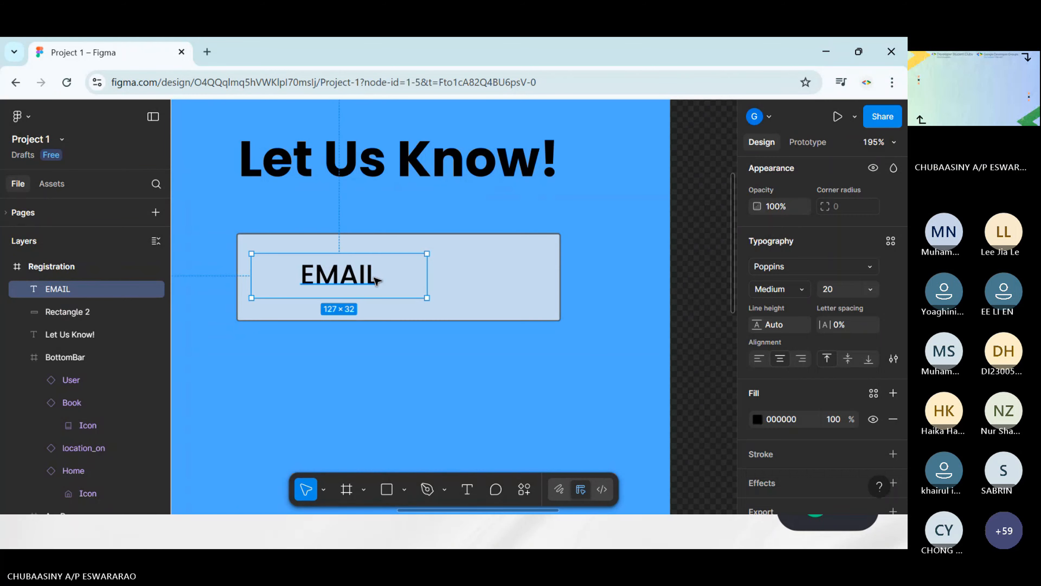
# Left-align the EMAIL text within its box and place it at about X 106, Y 260
pyautogui.moveTo(384, 278)
pyautogui.mouseDown()
pyautogui.moveTo(369, 284)
pyautogui.moveTo(379, 285)
pyautogui.mouseUp()
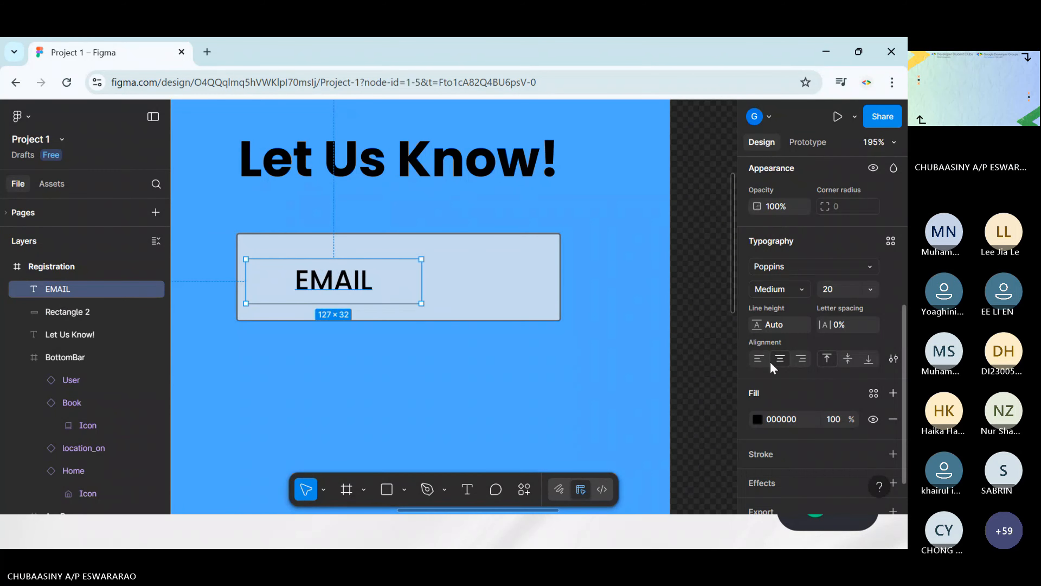
pyautogui.click(760, 358)
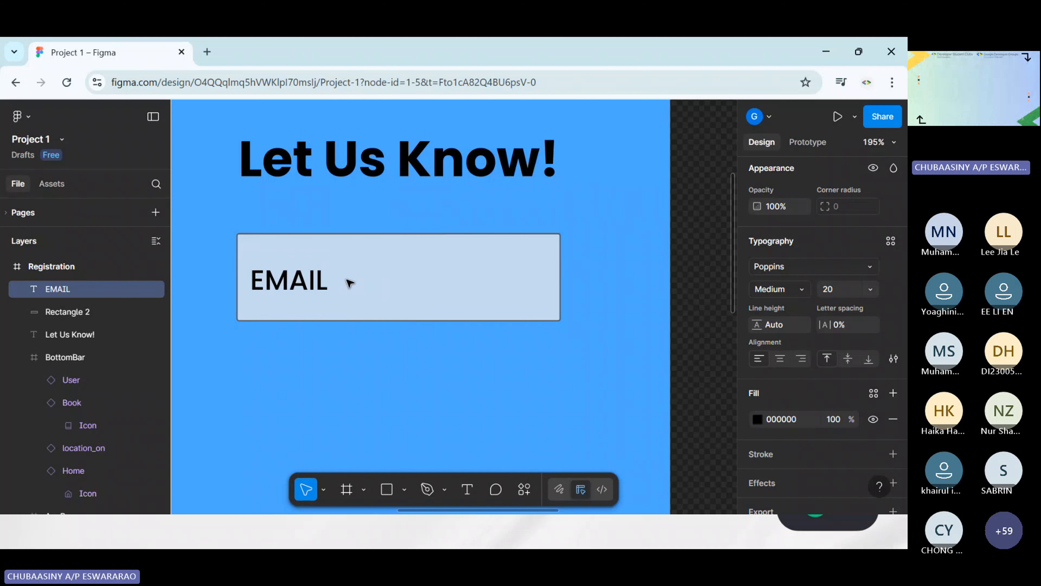
pyautogui.moveTo(328, 283); pyautogui.dragTo(349, 278)
pyautogui.press('Escape')
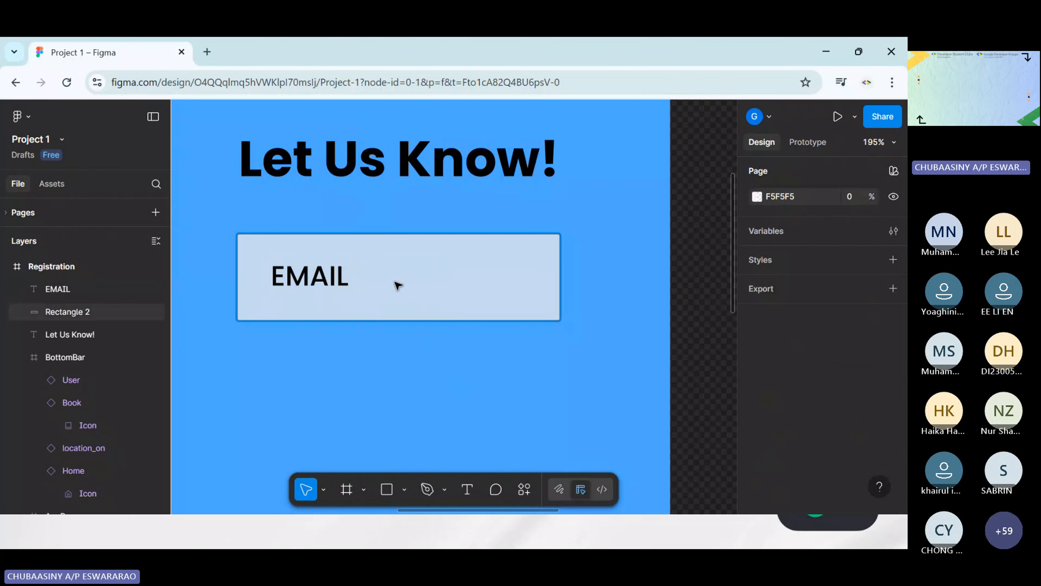
pyautogui.click(349, 279)
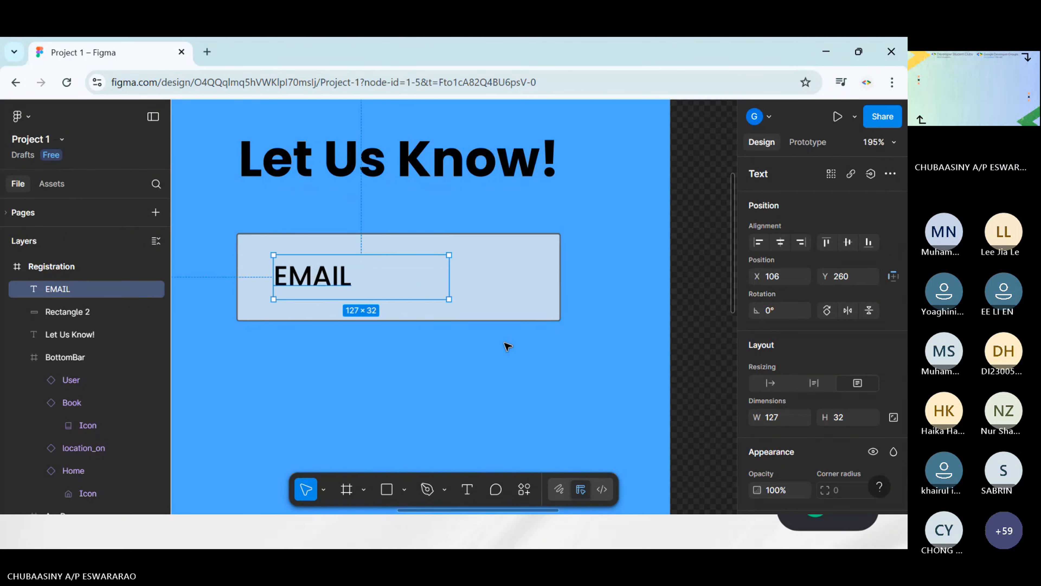
# Lower the EMAIL text's black fill to 53% opacity so it reads as a placeholder
pyautogui.scroll(-6, 868, 365)
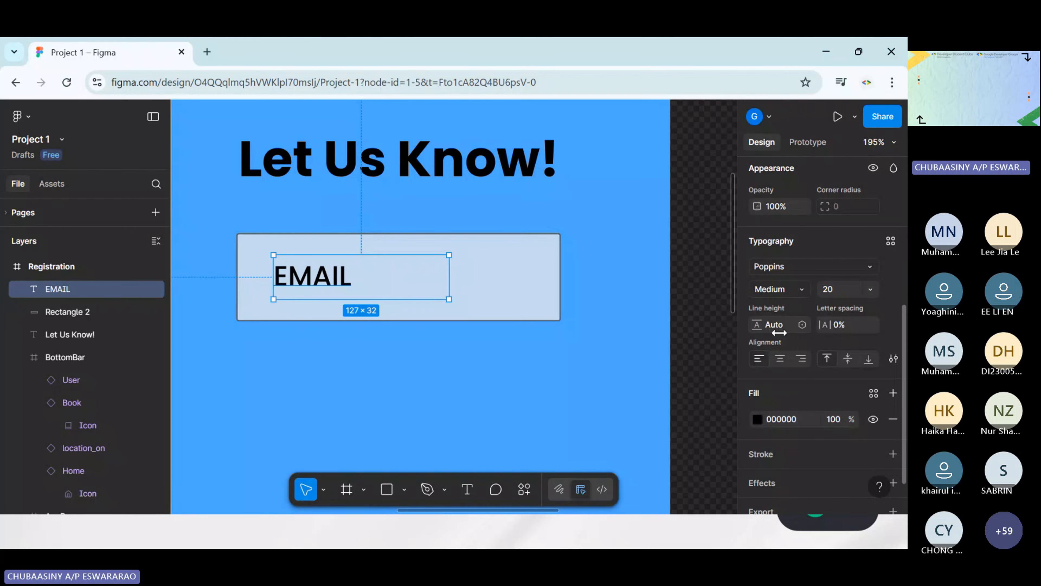
pyautogui.scroll(-1, 788, 324)
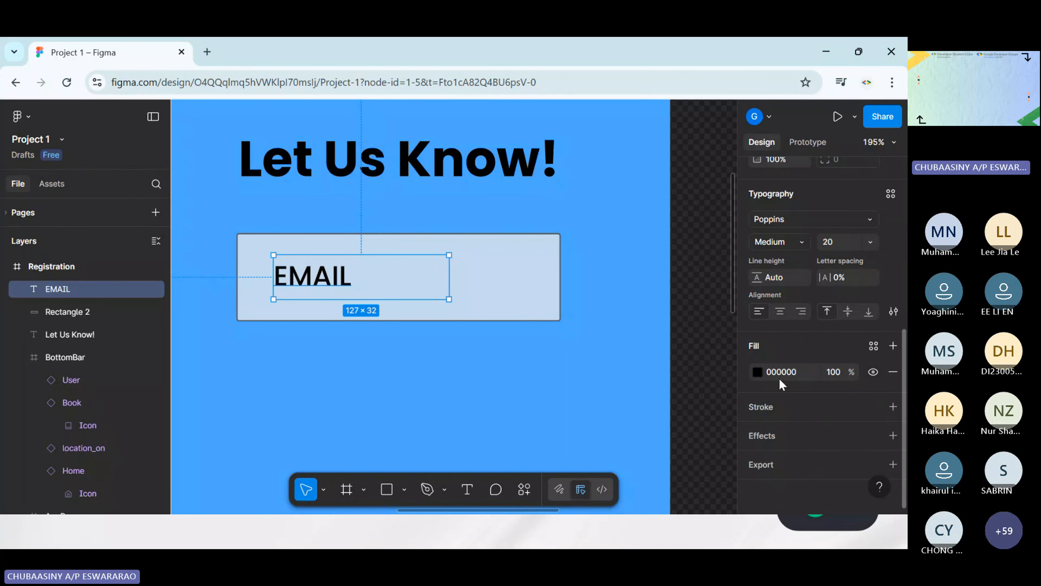
pyautogui.click(757, 371)
pyautogui.moveTo(706, 424); pyautogui.dragTo(669, 422)
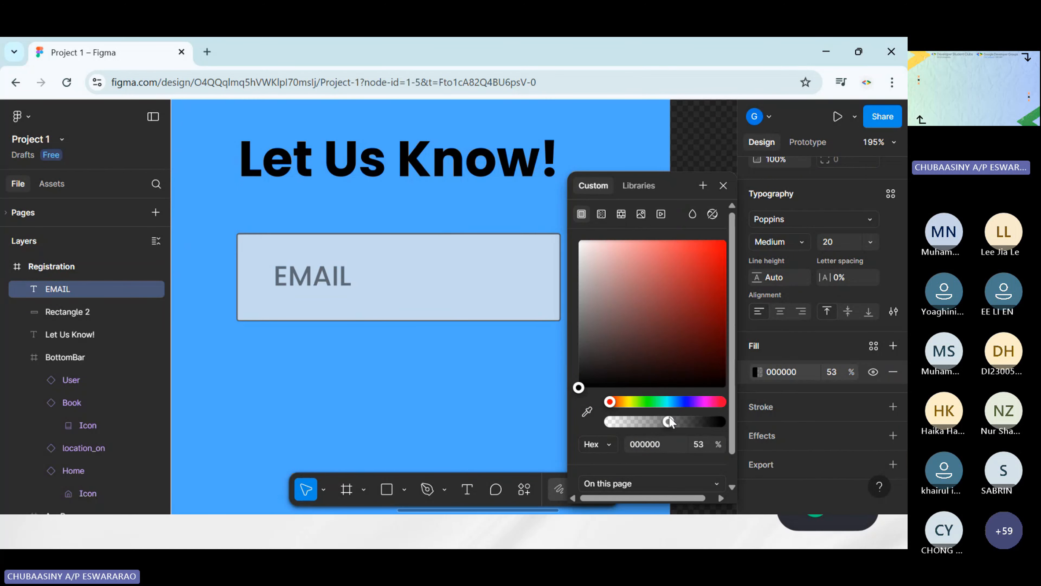
pyautogui.click(465, 421)
# Extend the rectangle on both sides to X 69 and a width of about 260
pyautogui.scroll(-5, 611, 316)
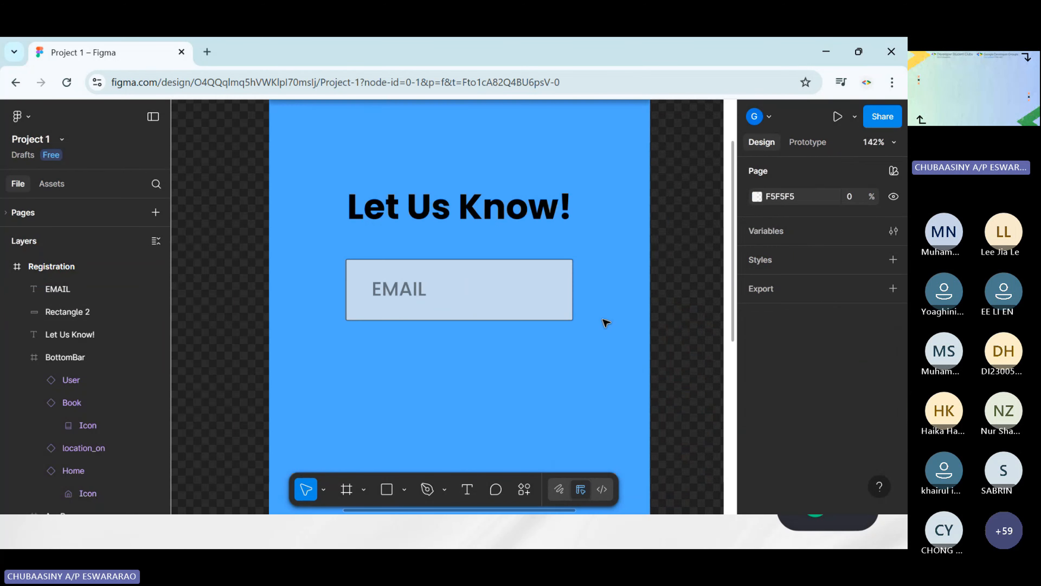
pyautogui.click(518, 302)
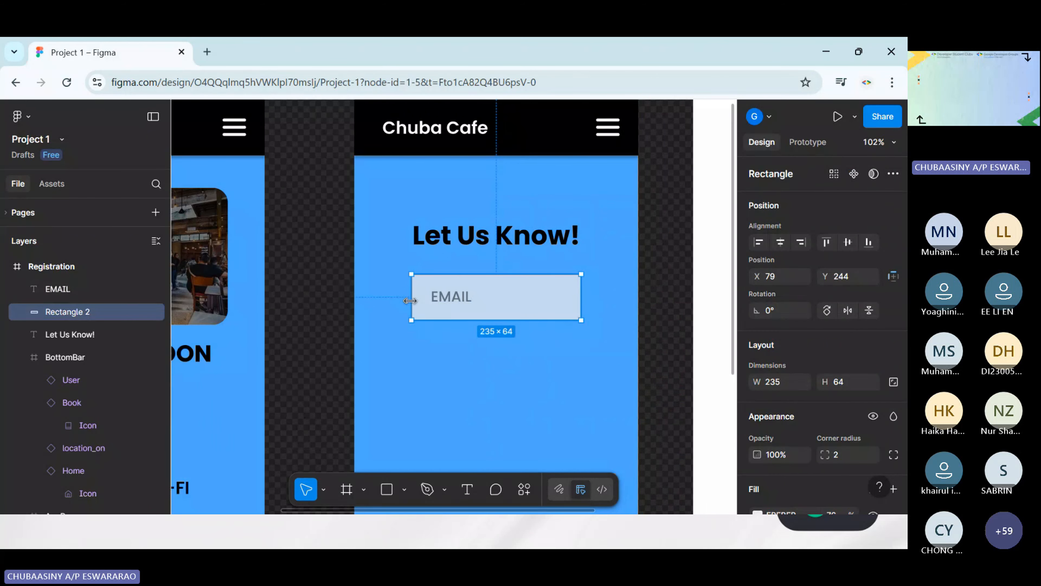
pyautogui.moveTo(412, 301); pyautogui.dragTo(404, 301)
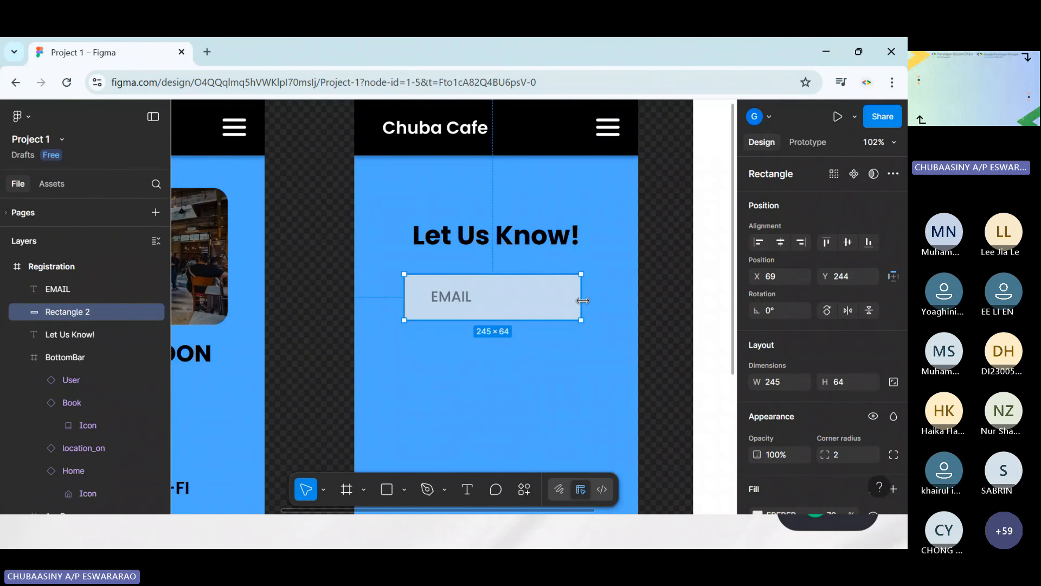
pyautogui.moveTo(583, 301); pyautogui.dragTo(593, 301)
# Move the EMAIL text closer to the rectangle's left edge, to about X 93, and centre it vertically
pyautogui.click(466, 299)
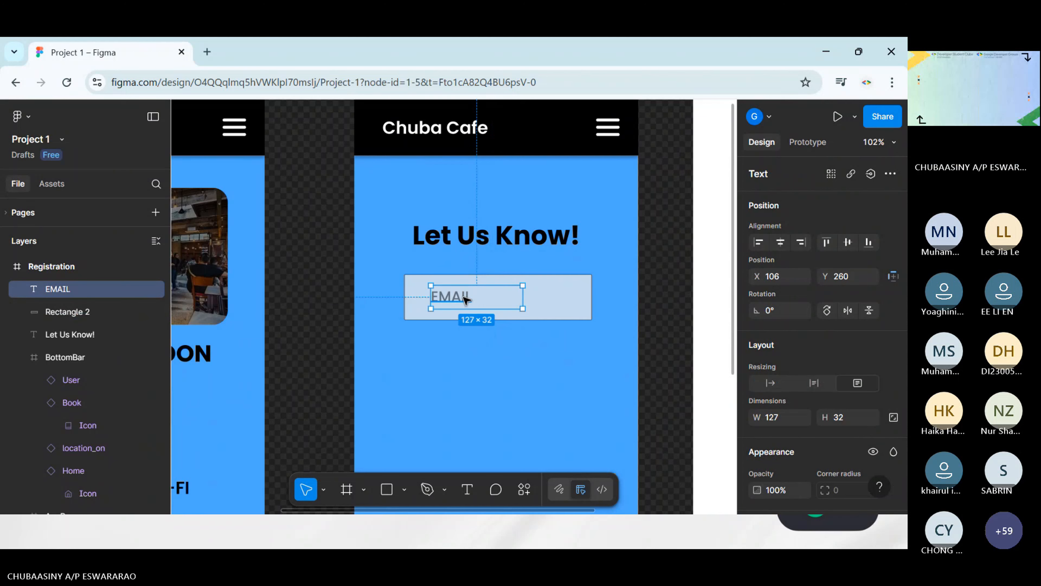
pyautogui.doubleClick(460, 300)
pyautogui.press('Escape')
pyautogui.moveTo(479, 304); pyautogui.dragTo(470, 305)
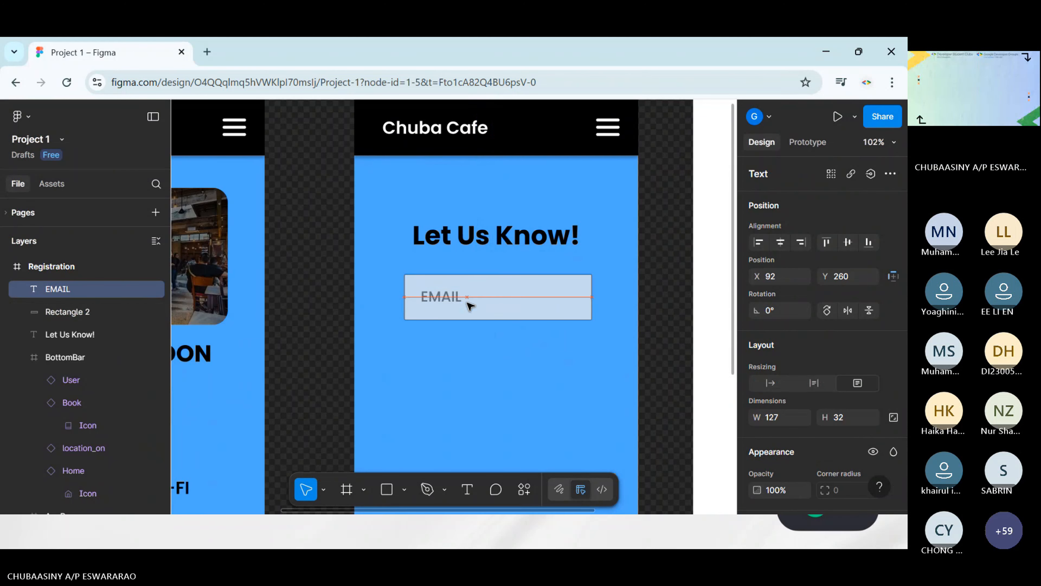
pyautogui.click(546, 355)
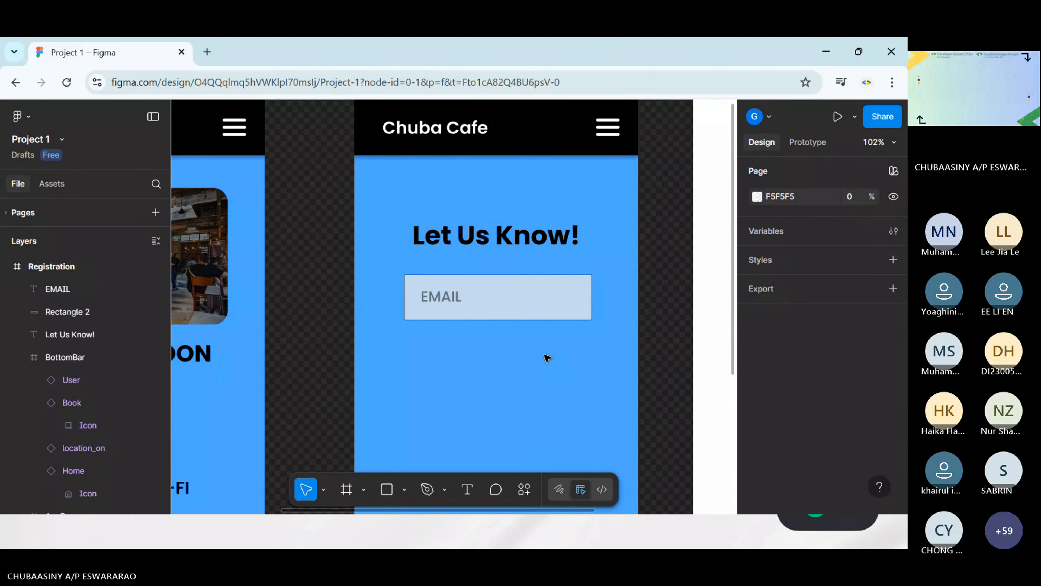
pyautogui.click(440, 301)
pyautogui.moveTo(440, 301); pyautogui.dragTo(440, 301)
pyautogui.click(538, 396)
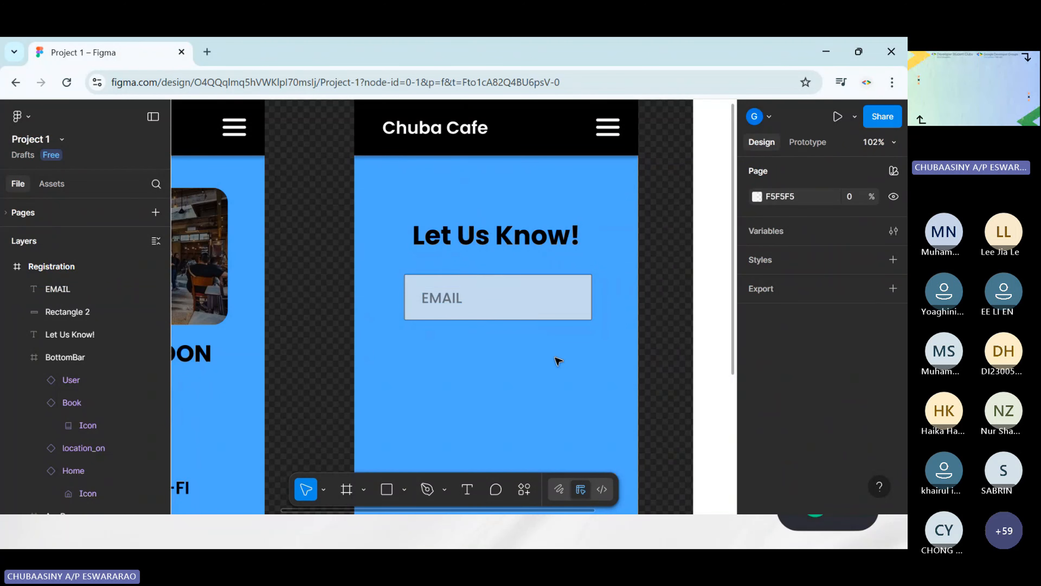
# Reduce the rectangle's height to about 54 and realign the EMAIL text inside it at X 92, Y 256
pyautogui.click(529, 304)
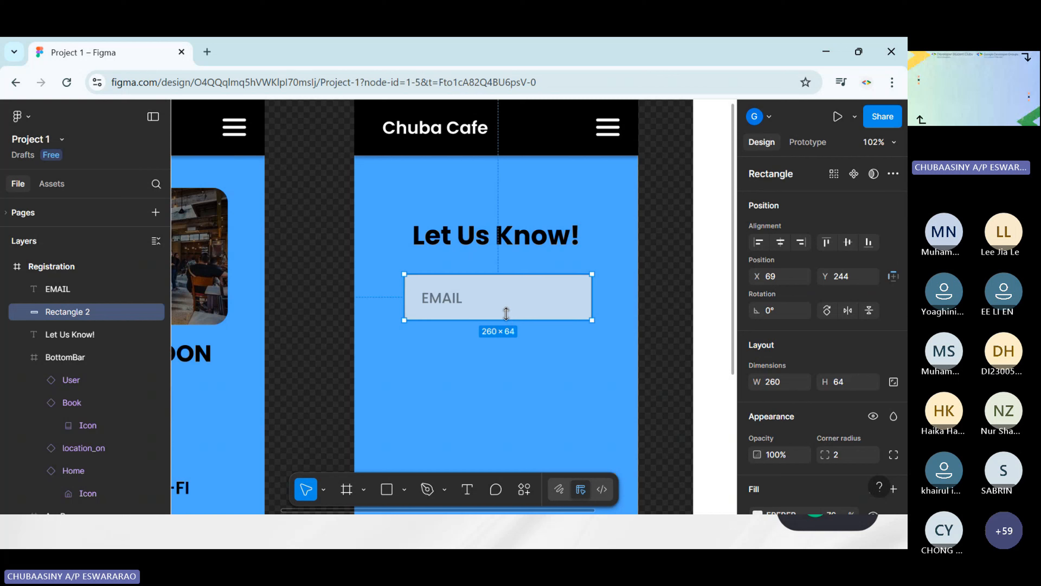
pyautogui.moveTo(506, 314); pyautogui.dragTo(451, 296)
pyautogui.hotkey('ctrl', 'z')
pyautogui.click(448, 299)
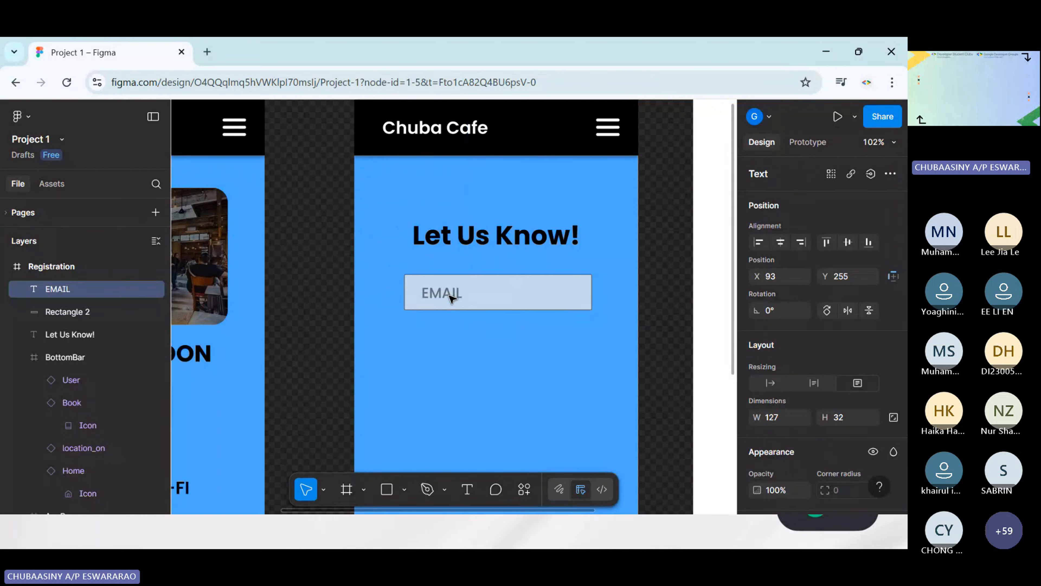
pyautogui.click(535, 307)
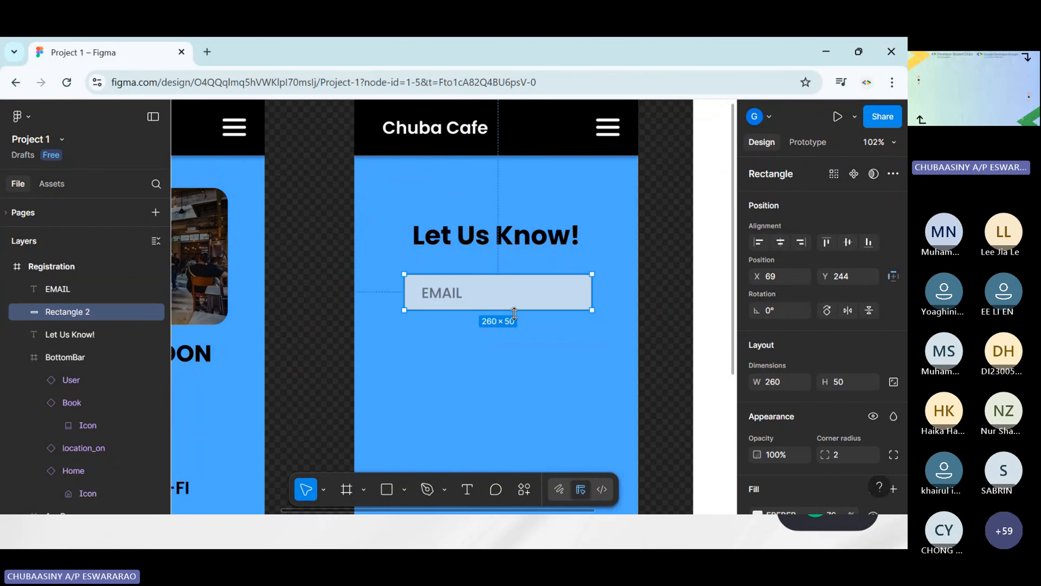
pyautogui.moveTo(515, 314); pyautogui.dragTo(515, 317)
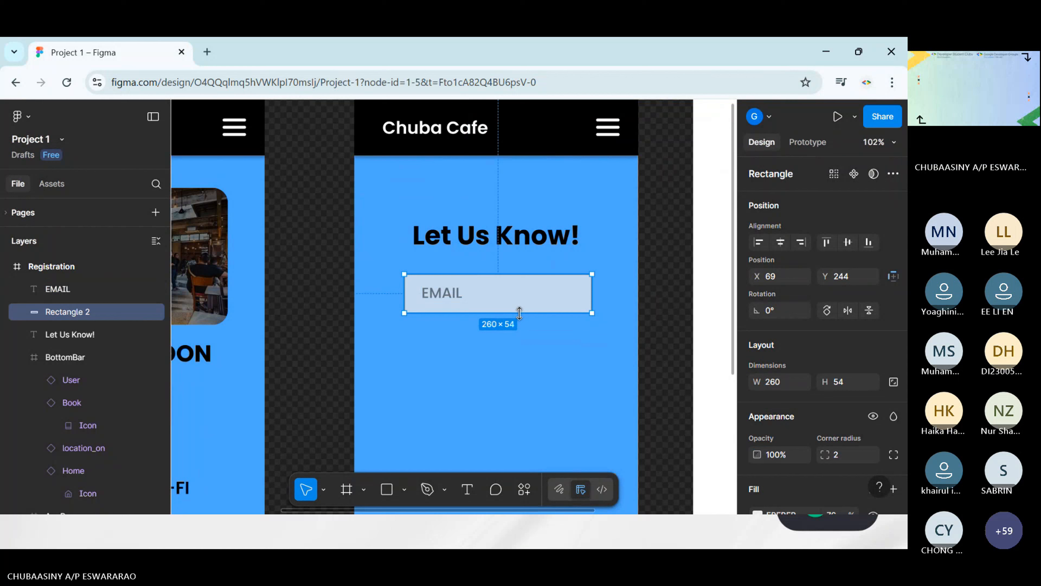
pyautogui.click(459, 292)
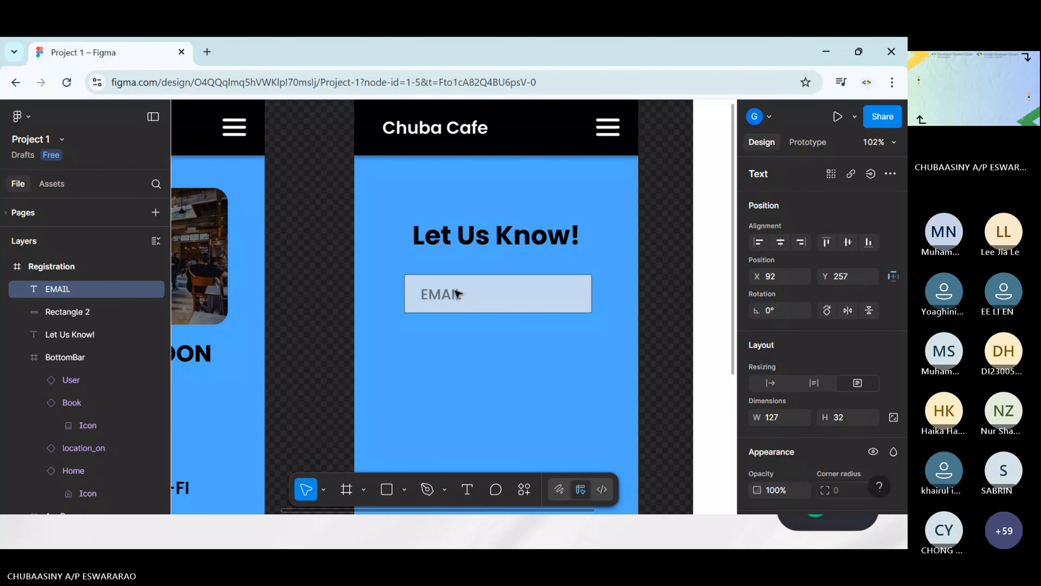
pyautogui.click(672, 332)
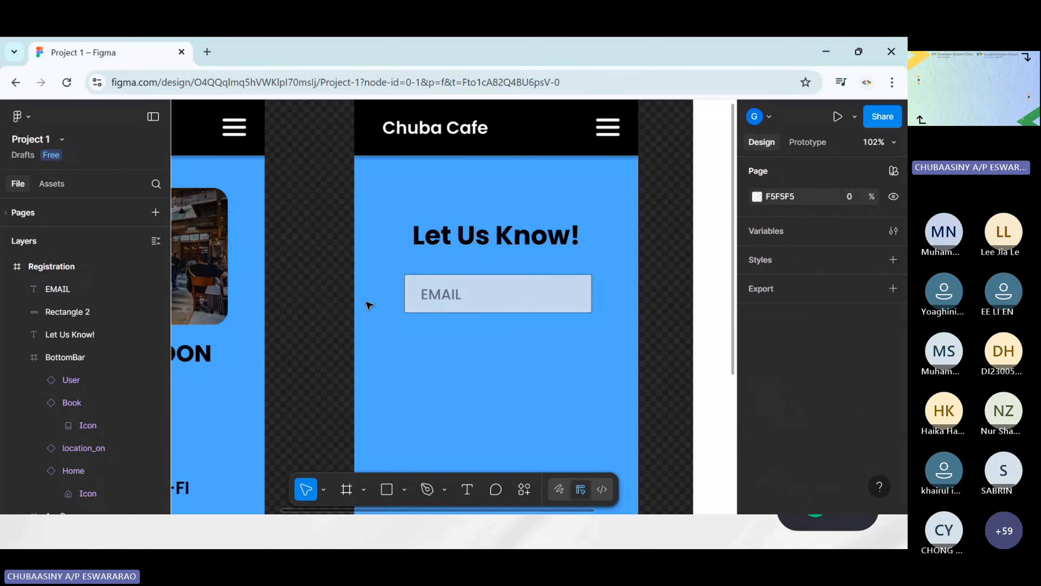
pyautogui.click(453, 296)
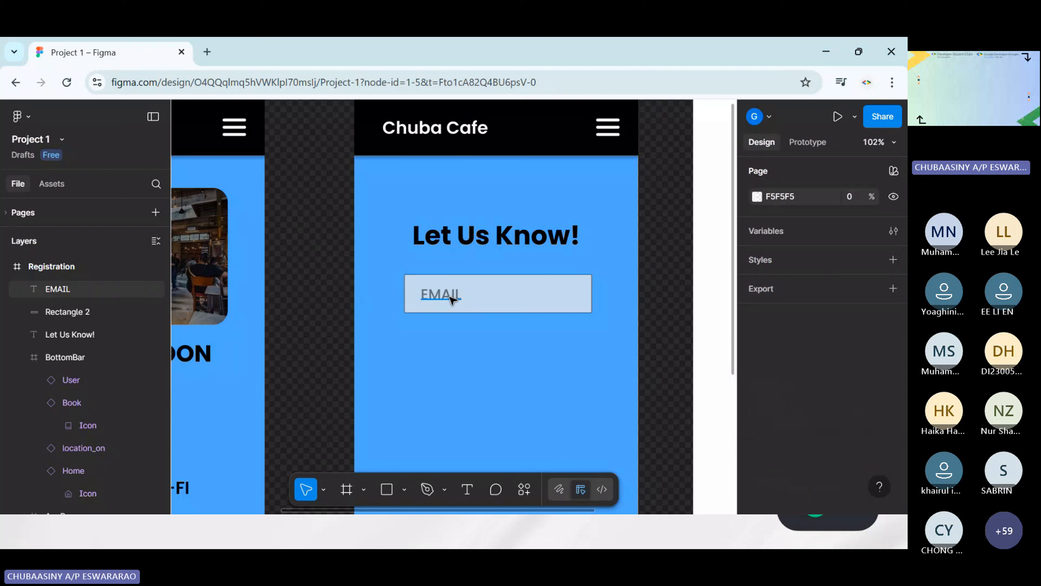
pyautogui.click(664, 354)
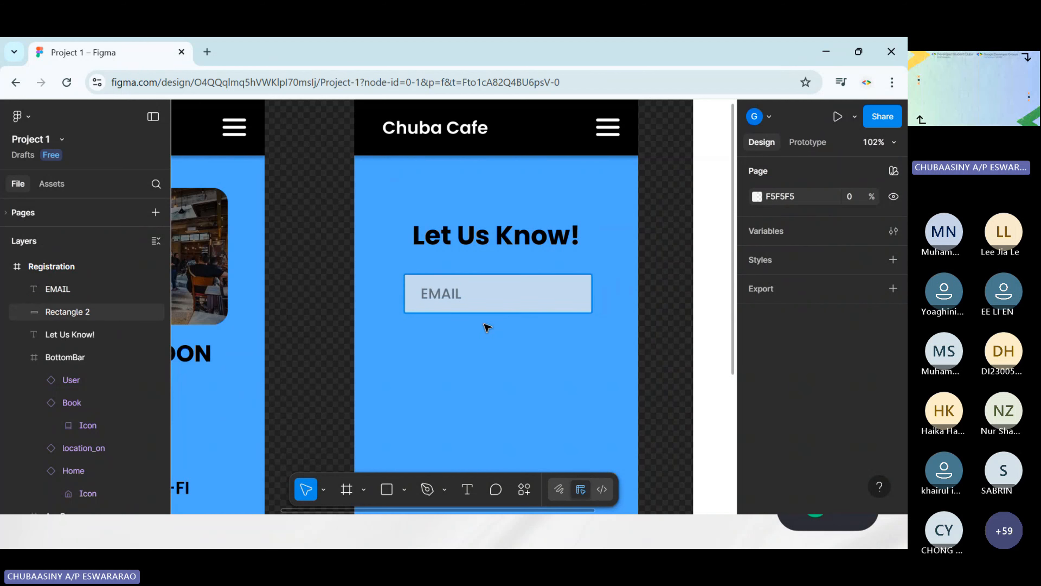
# Examine the rectangle behind the REGISTER text on the HomePage screen for its size and corner radius
pyautogui.scroll(-4, 579, 322)
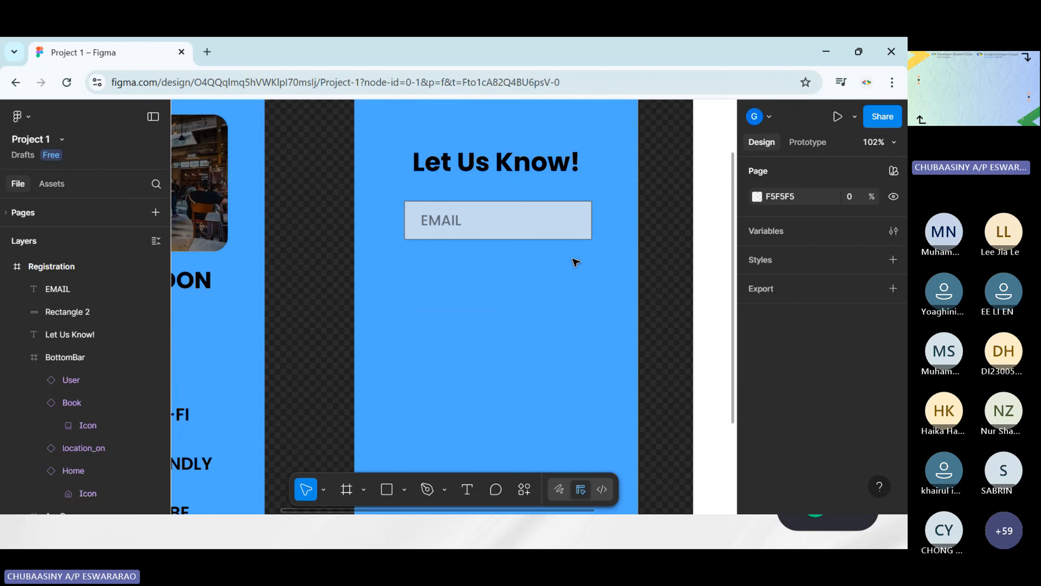
pyautogui.hscroll(-3, 576, 262)
pyautogui.hscroll(1, 560, 258)
pyautogui.hscroll(2, 660, 235)
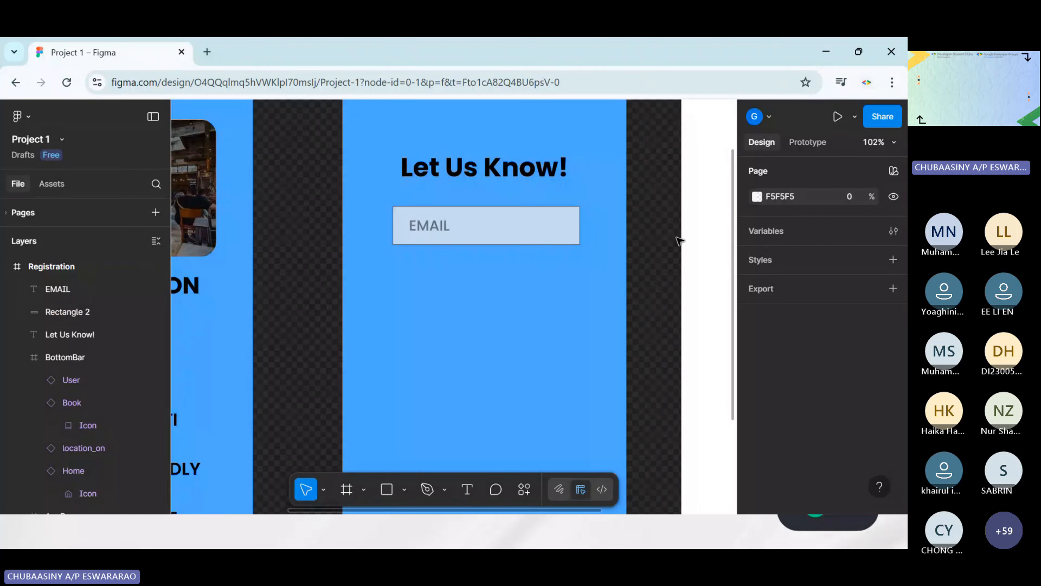
pyautogui.scroll(-3, 678, 240)
pyautogui.hscroll(-4, 578, 274)
pyautogui.hscroll(1, 458, 303)
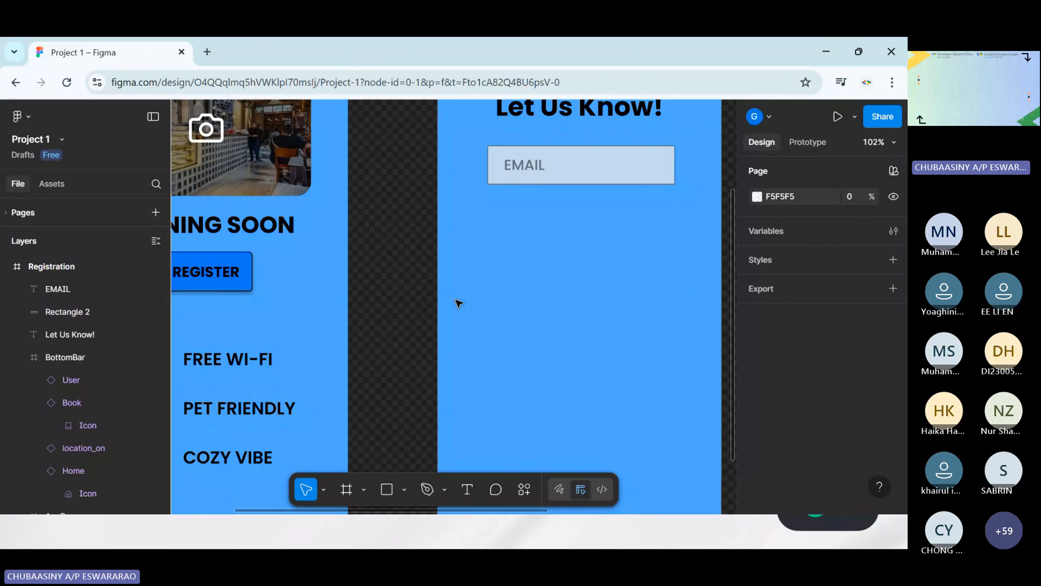
pyautogui.hscroll(-3, 458, 303)
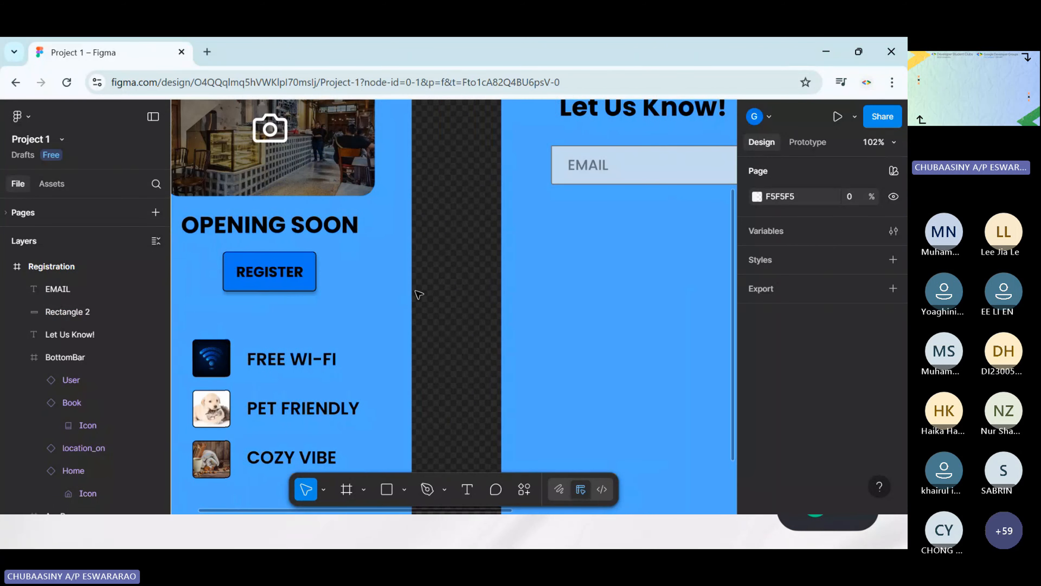
pyautogui.click(304, 271)
pyautogui.click(468, 292)
pyautogui.click(287, 290)
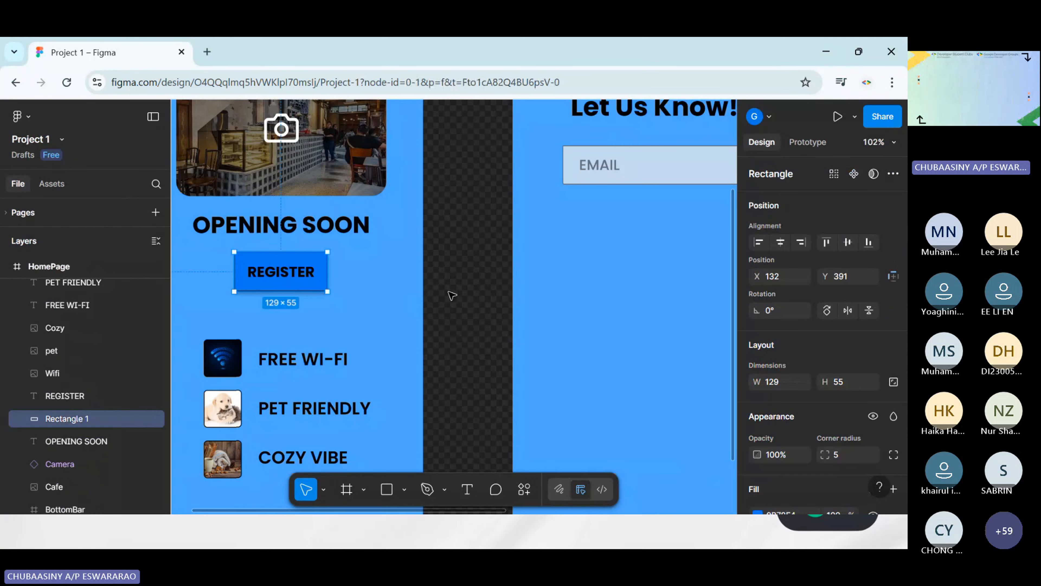
pyautogui.click(452, 295)
# Draw a rectangle about 118 × 50 below the EMAIL field on the Registration screen, at about X 141, Y 330
pyautogui.hscroll(10, 472, 302)
pyautogui.click(391, 491)
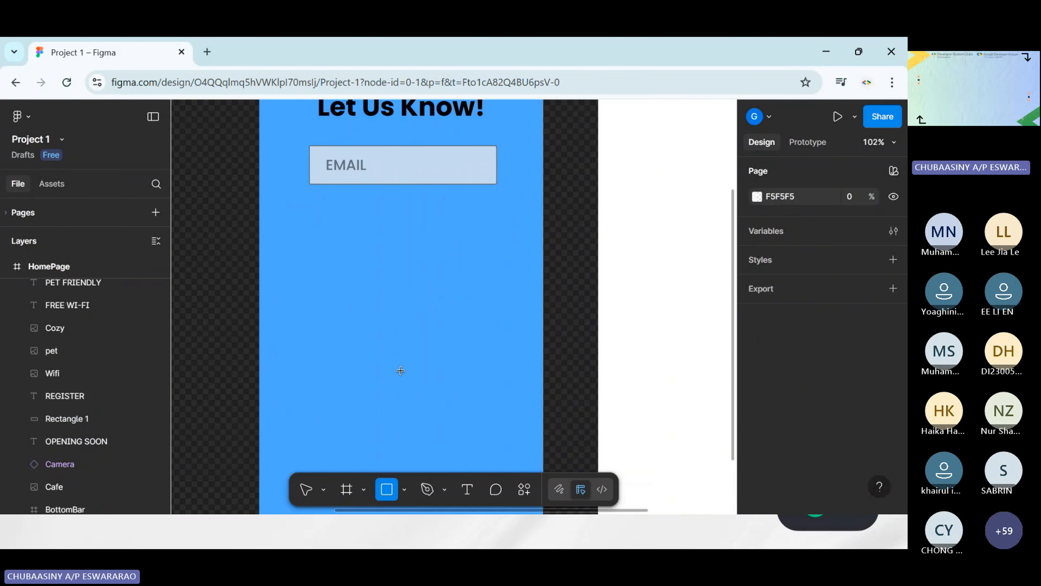
pyautogui.moveTo(360, 208); pyautogui.dragTo(446, 243)
# Copy the fill colour code 0B78F4 from the REGISTER button's rectangle on the HomePage screen
pyautogui.hscroll(-1, 524, 238)
pyautogui.hscroll(-5, 524, 239)
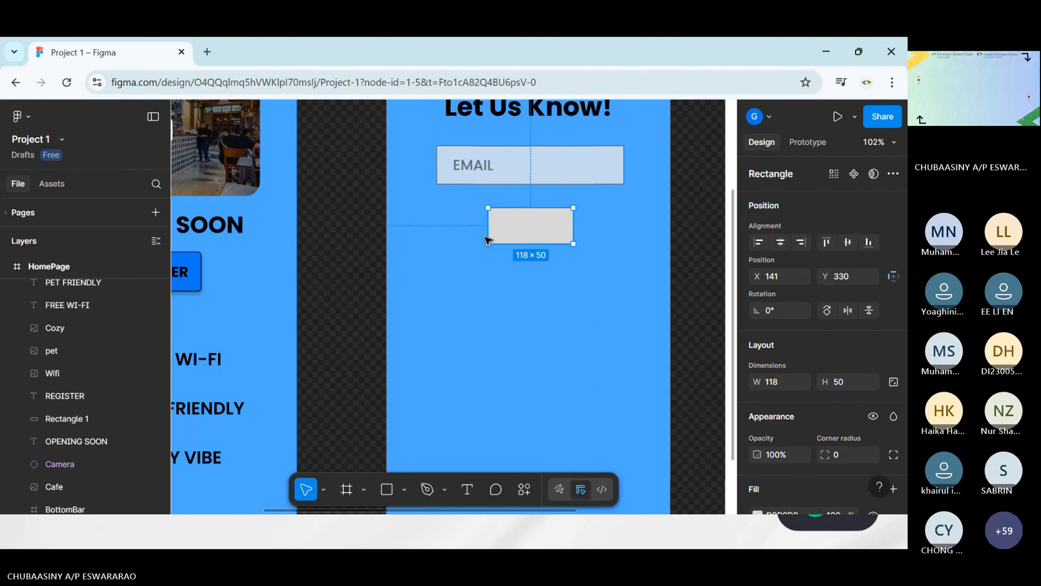
pyautogui.hscroll(3, 469, 226)
pyautogui.hscroll(-3, 451, 234)
pyautogui.hscroll(-3, 443, 244)
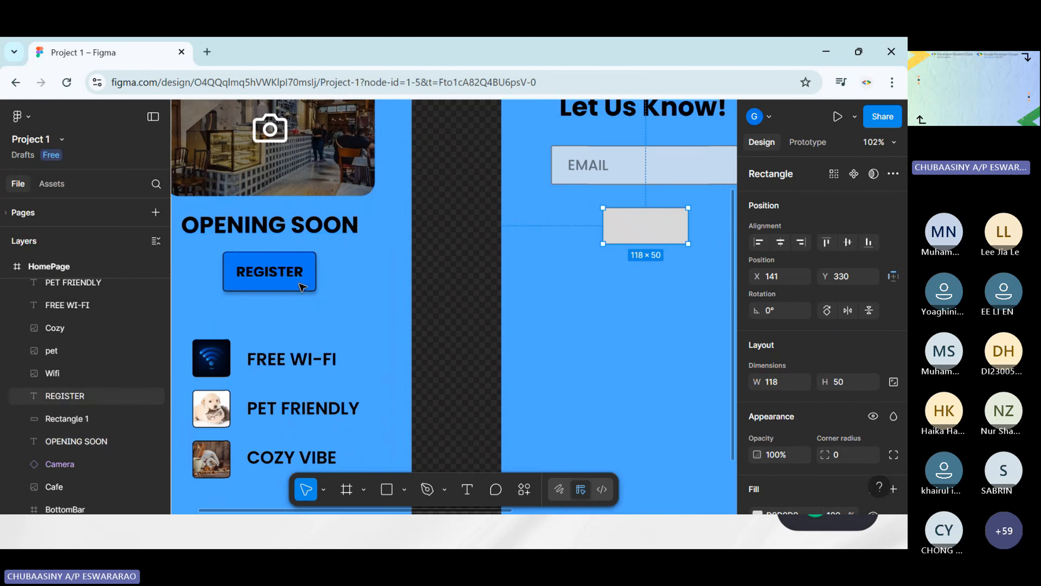
pyautogui.click(272, 287)
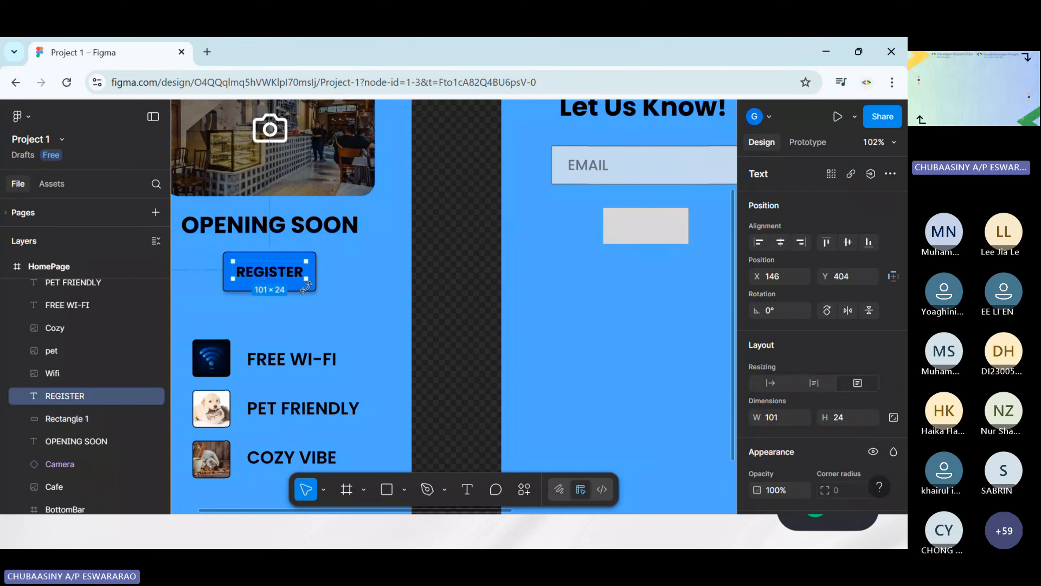
pyautogui.press('Escape')
pyautogui.click(289, 290)
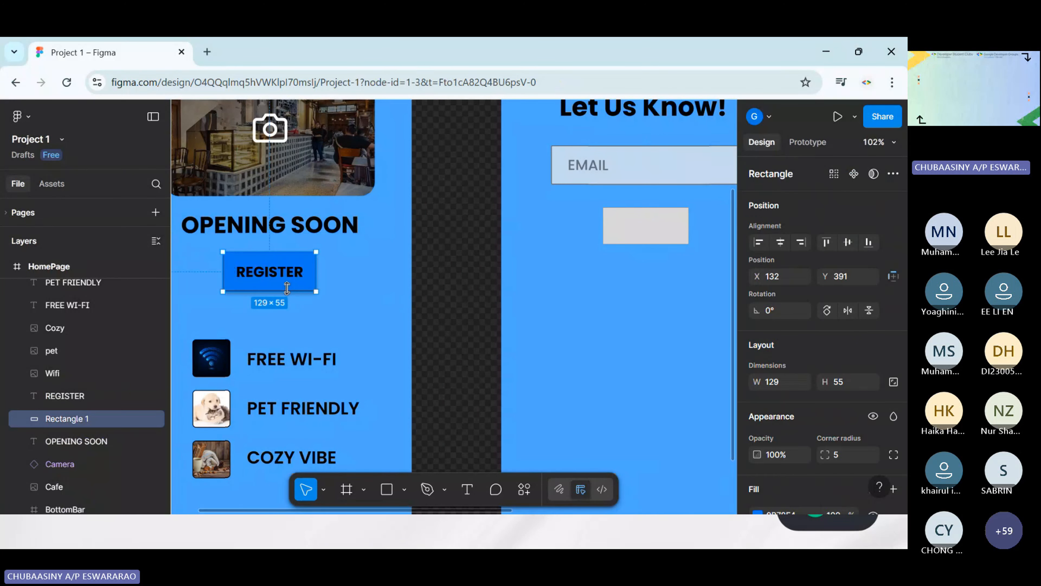
pyautogui.scroll(-5, 829, 360)
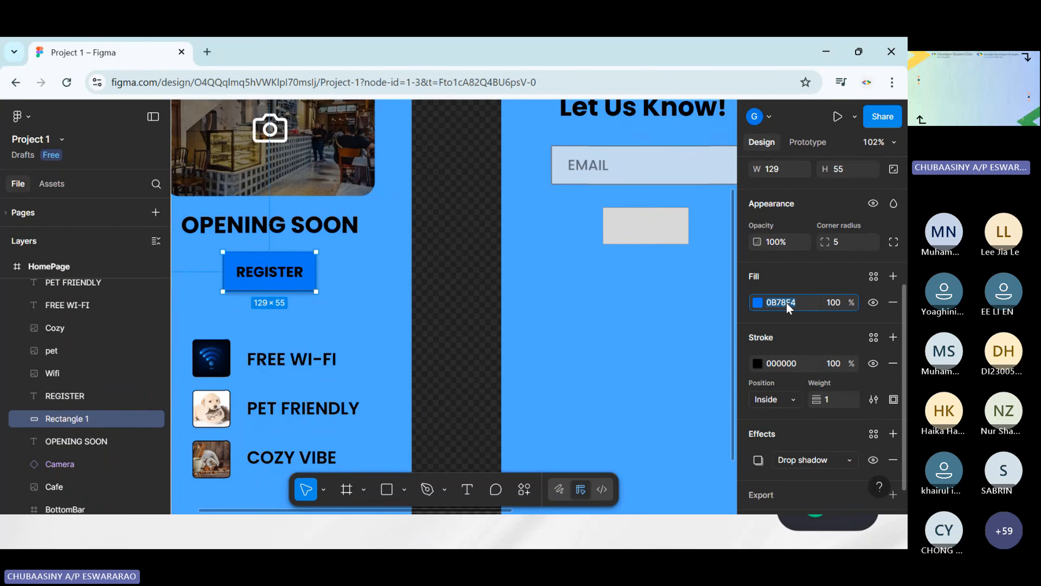
# Set the fill of the new rectangle below the EMAIL field to 0B78F4
pyautogui.click(646, 303)
pyautogui.hscroll(5, 540, 284)
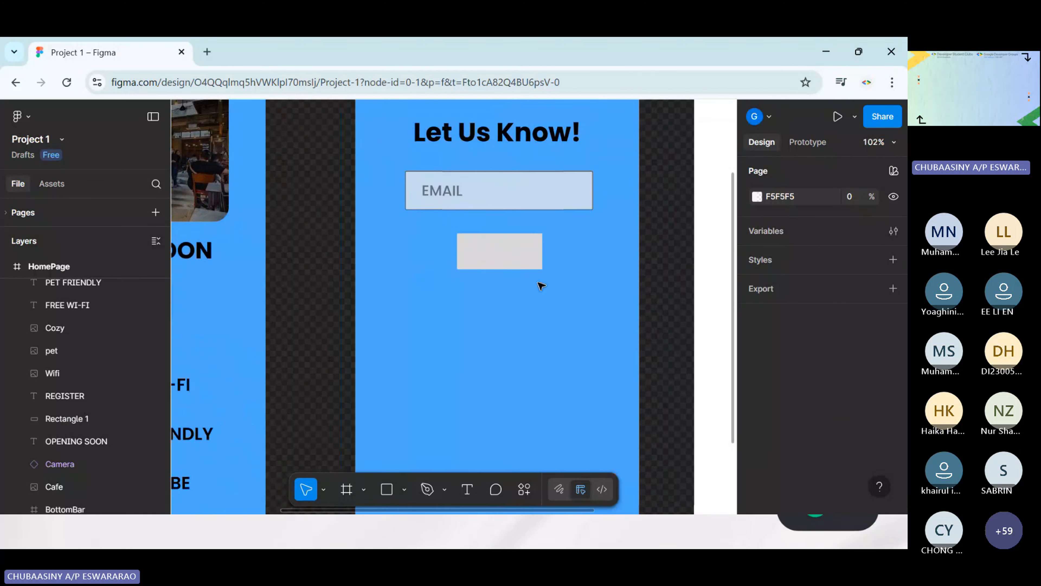
pyautogui.click(499, 250)
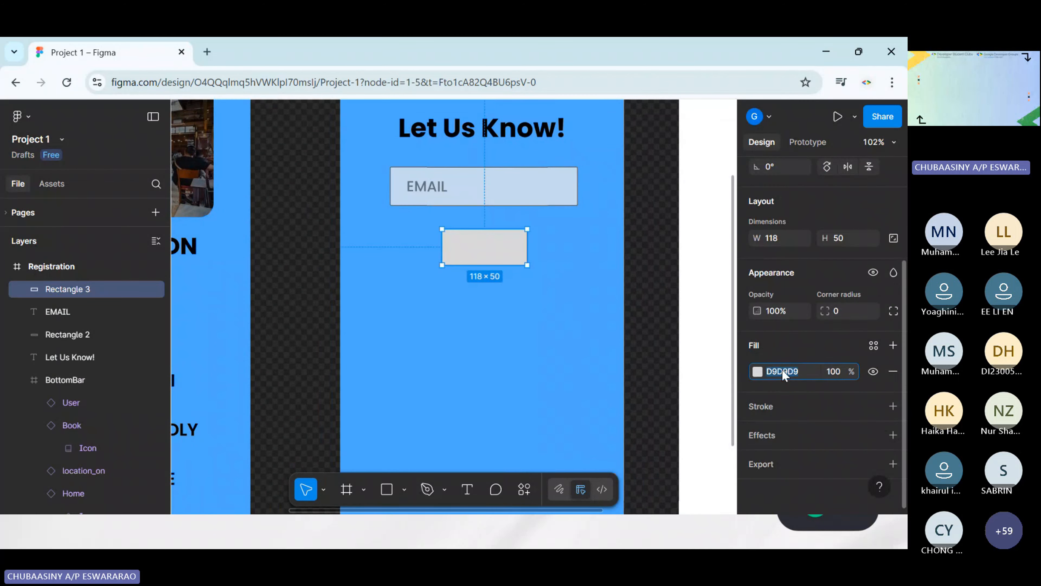
pyautogui.write('0B78F4')
pyautogui.press('Return')
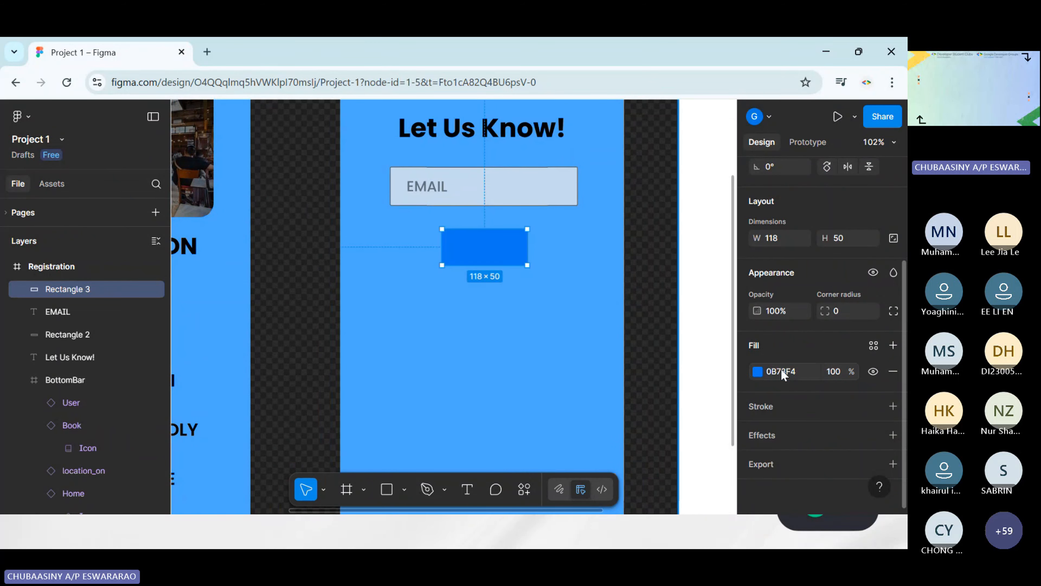
# Add a black 000000 inside stroke with weight 1 to the blue rectangle below the EMAIL field
pyautogui.click(462, 328)
pyautogui.click(484, 246)
pyautogui.scroll(-3, 821, 444)
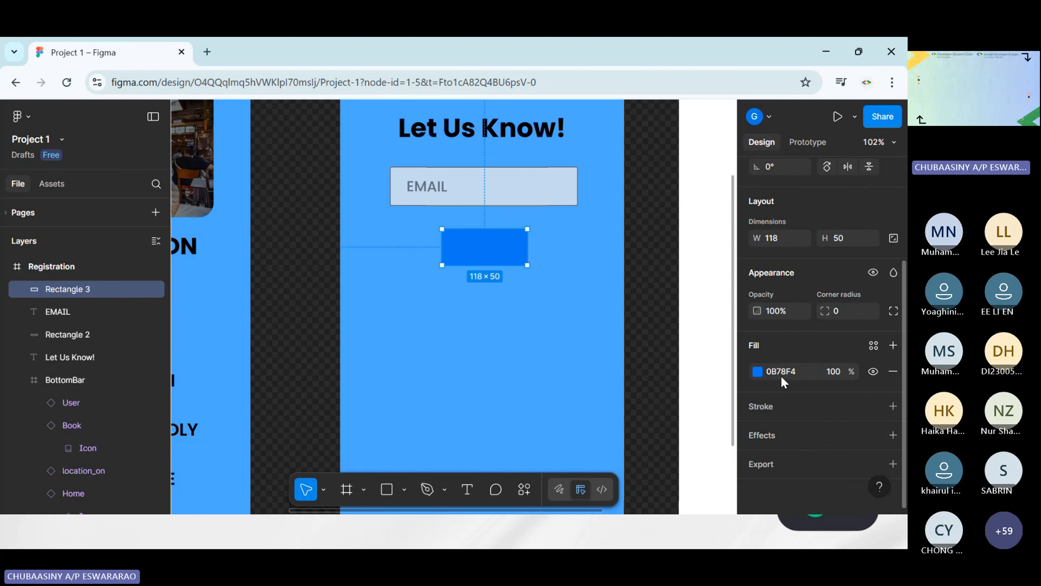
pyautogui.click(892, 406)
pyautogui.click(758, 430)
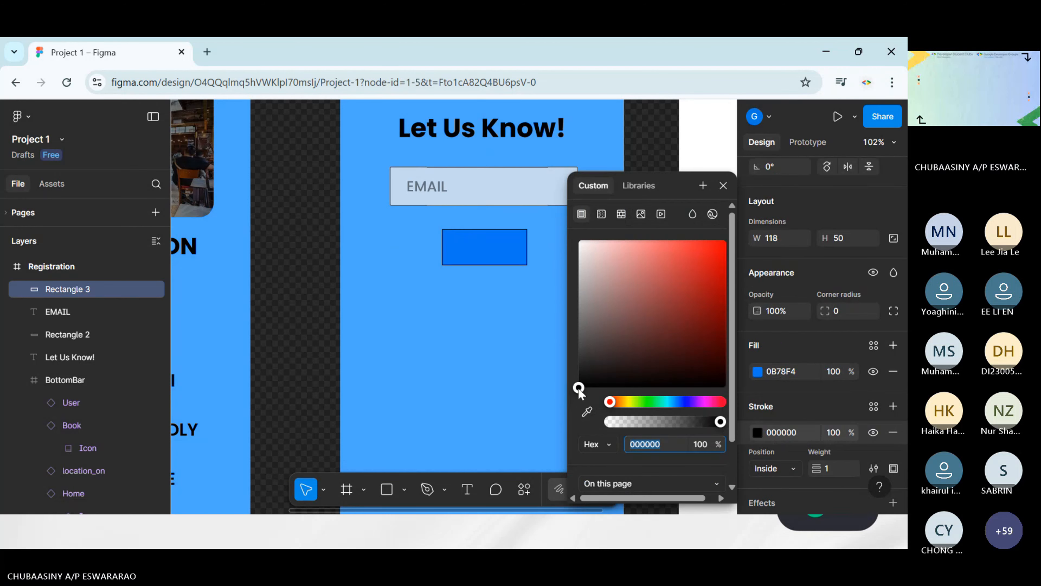
pyautogui.click(552, 373)
# Check the REGISTER button's corner radius on the HomePage screen and set the Registration screen's blue rectangle to the same radius, 5
pyautogui.hscroll(-8, 553, 373)
pyautogui.click(434, 308)
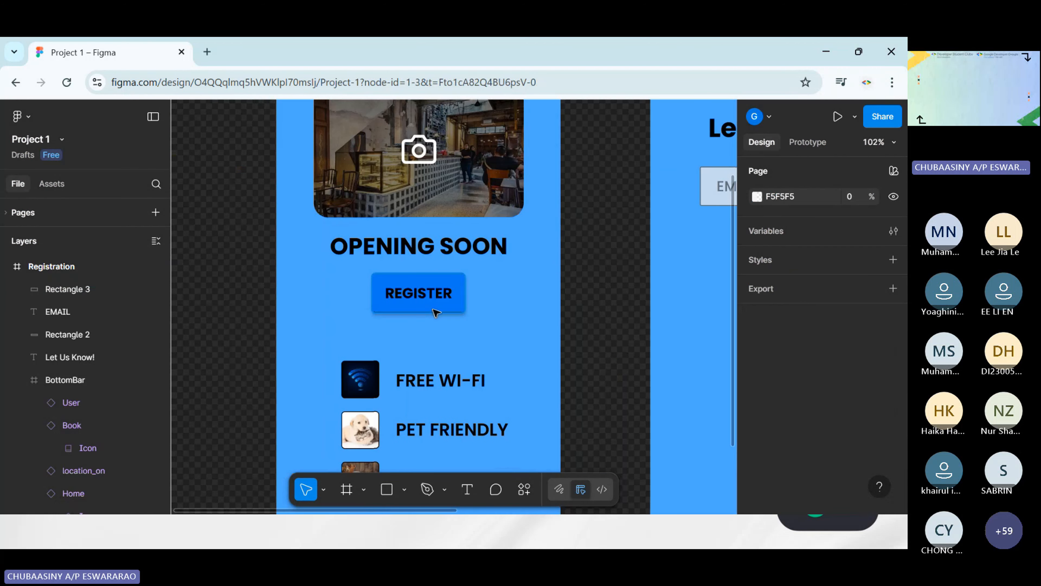
pyautogui.scroll(-3, 814, 372)
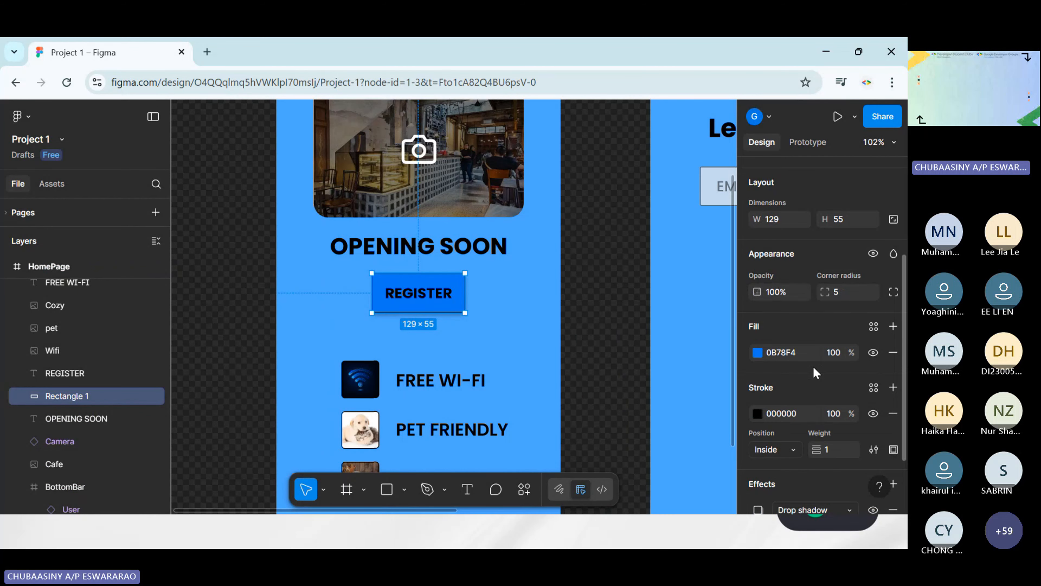
pyautogui.click(669, 308)
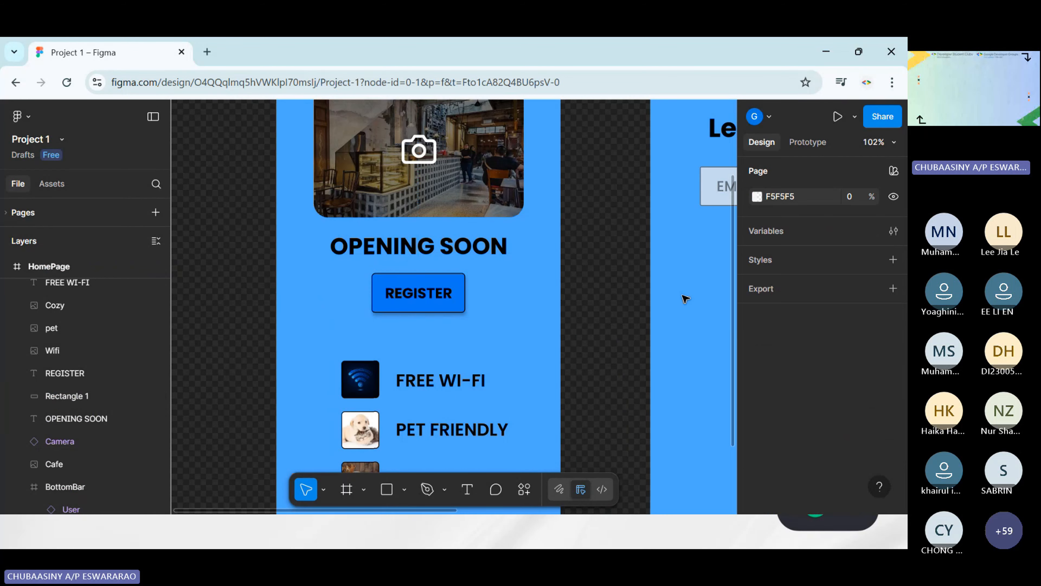
pyautogui.hscroll(8, 686, 299)
pyautogui.click(549, 256)
pyautogui.scroll(-1, 858, 440)
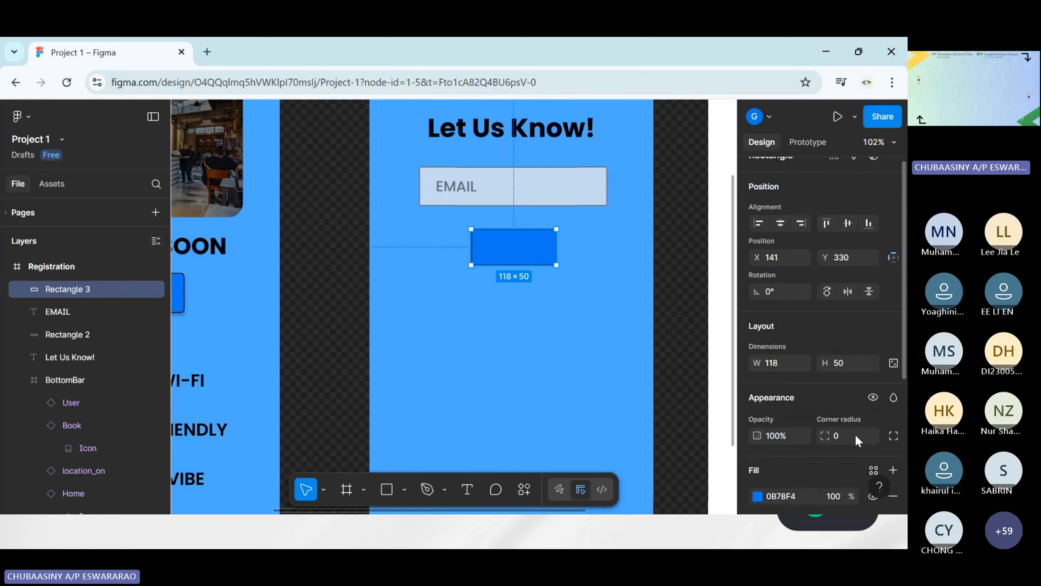
pyautogui.scroll(-3, 858, 441)
pyautogui.click(841, 313)
pyautogui.write('5')
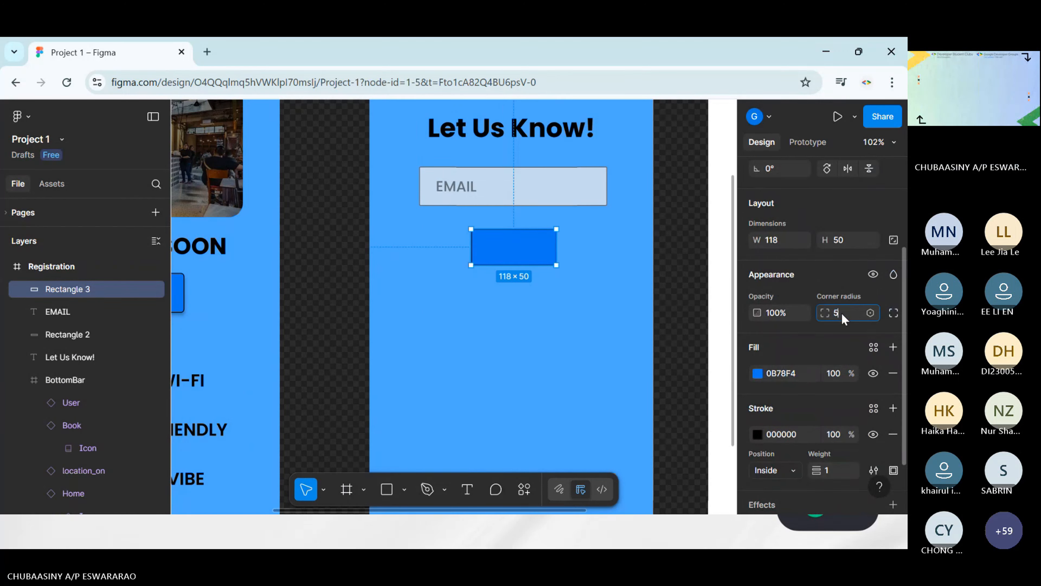
pyautogui.click(512, 367)
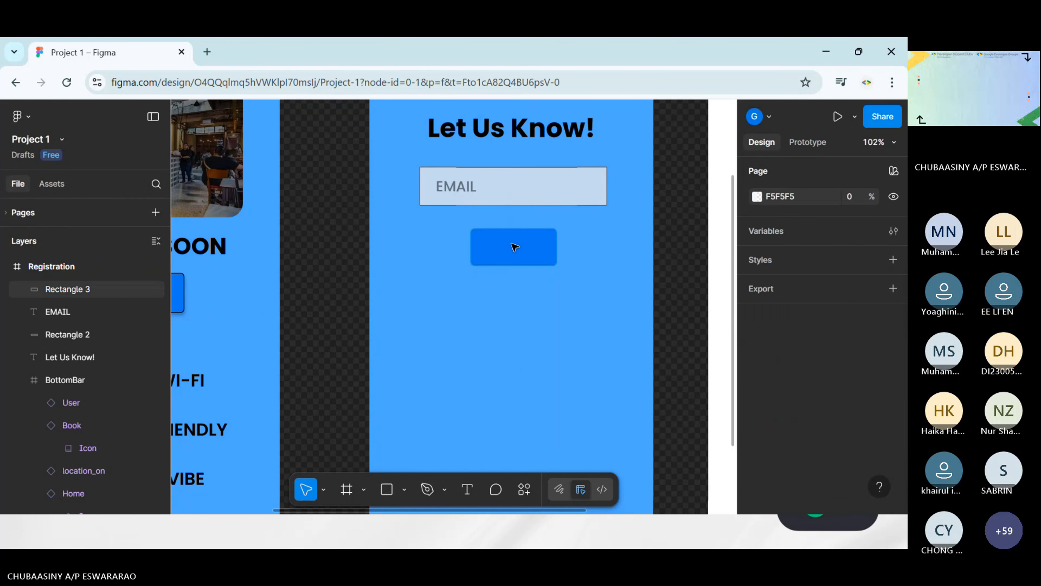
# Duplicate the REGISTER text of the HomePage button by copying and pasting it
pyautogui.hscroll(-5, 486, 360)
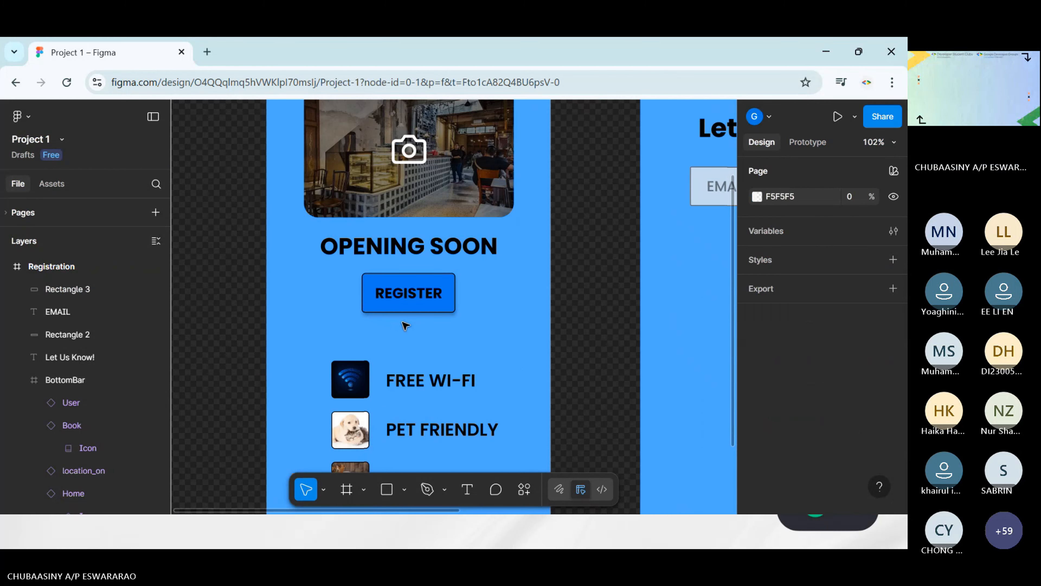
pyautogui.click(411, 294)
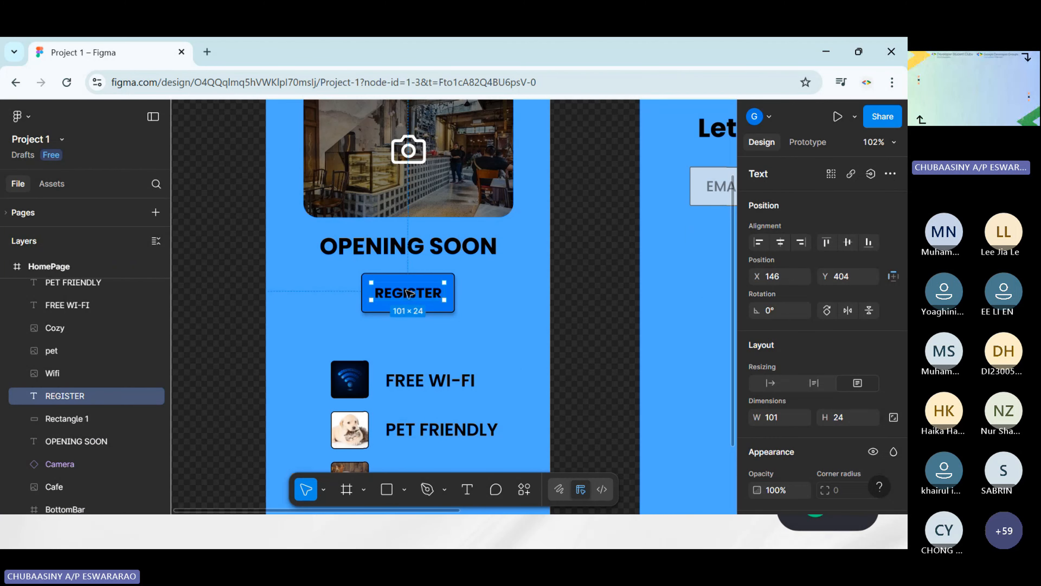
pyautogui.hscroll(5, 562, 303)
pyautogui.press('Escape')
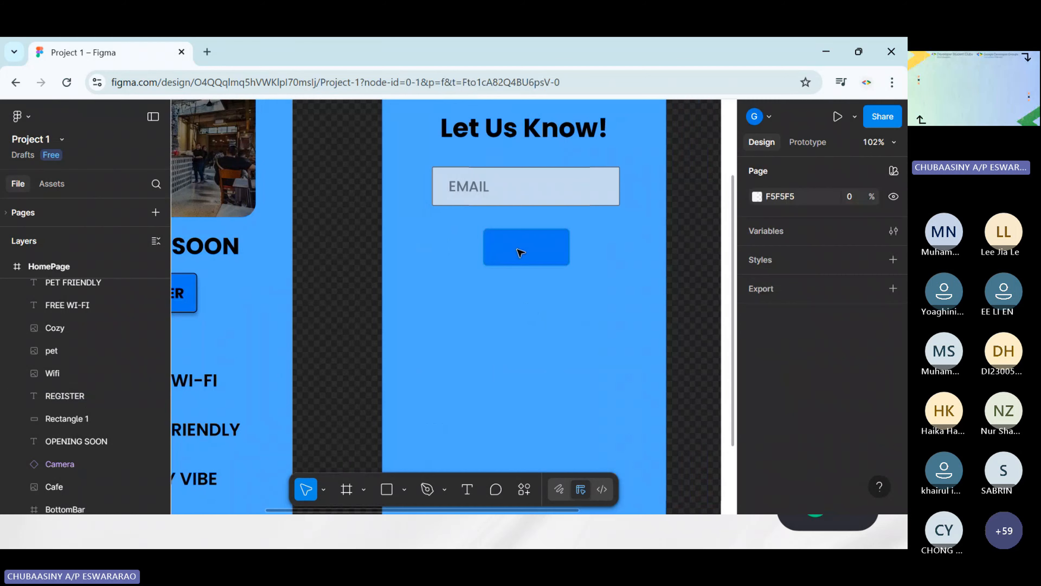
pyautogui.hotkey('ctrl', 'v')
pyautogui.hscroll(-1, 570, 291)
pyautogui.hscroll(1, 569, 290)
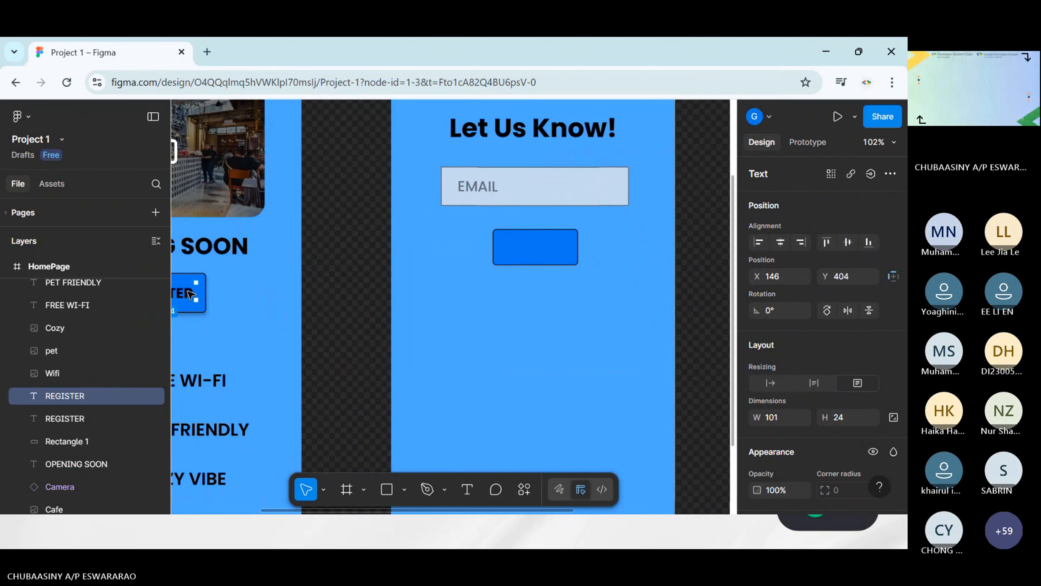
# Move the duplicated REGISTER text onto the Registration screen's blue rectangle, at about X 149, Y 343
pyautogui.moveTo(188, 294); pyautogui.dragTo(532, 293)
pyautogui.hscroll(3, 532, 293)
pyautogui.scroll(1, 532, 293)
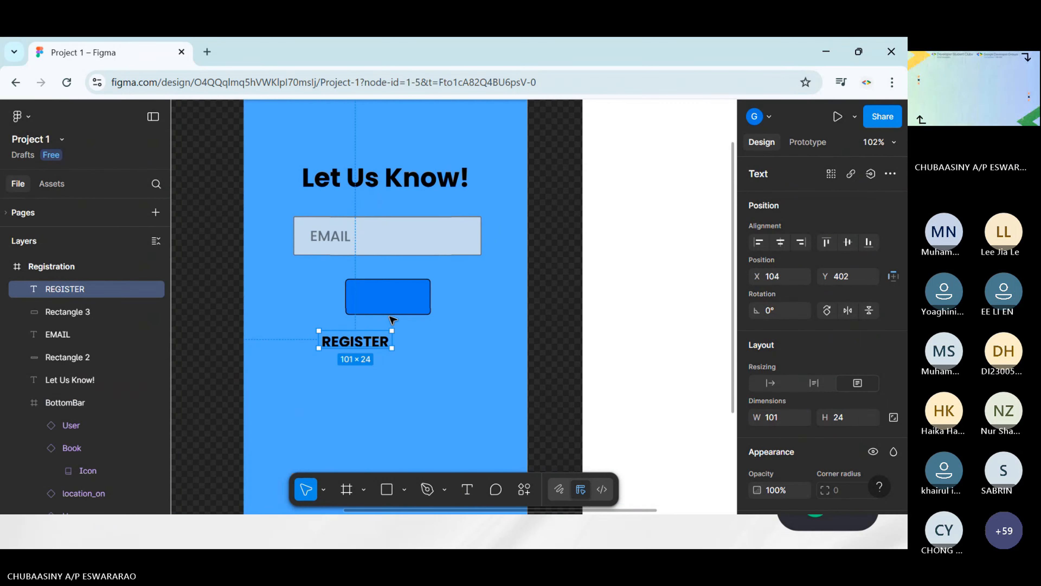
pyautogui.moveTo(365, 334); pyautogui.dragTo(385, 293)
# Change the text on the Registration screen's blue button to SUBMIT
pyautogui.doubleClick(385, 292)
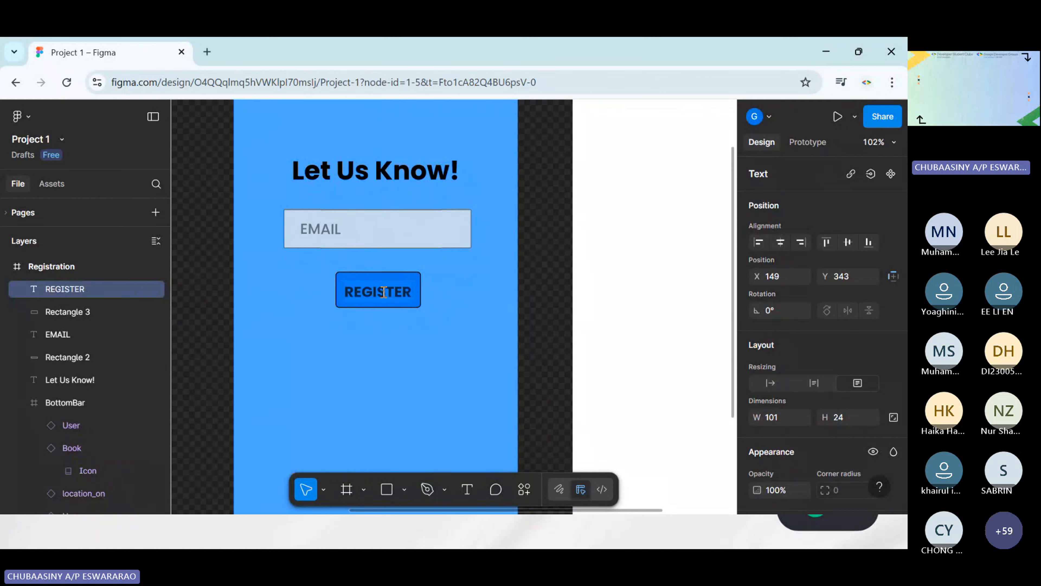
pyautogui.write('sUB')
pyautogui.press('BackSpace')
pyautogui.press('BackSpace')
pyautogui.press('BackSpace')
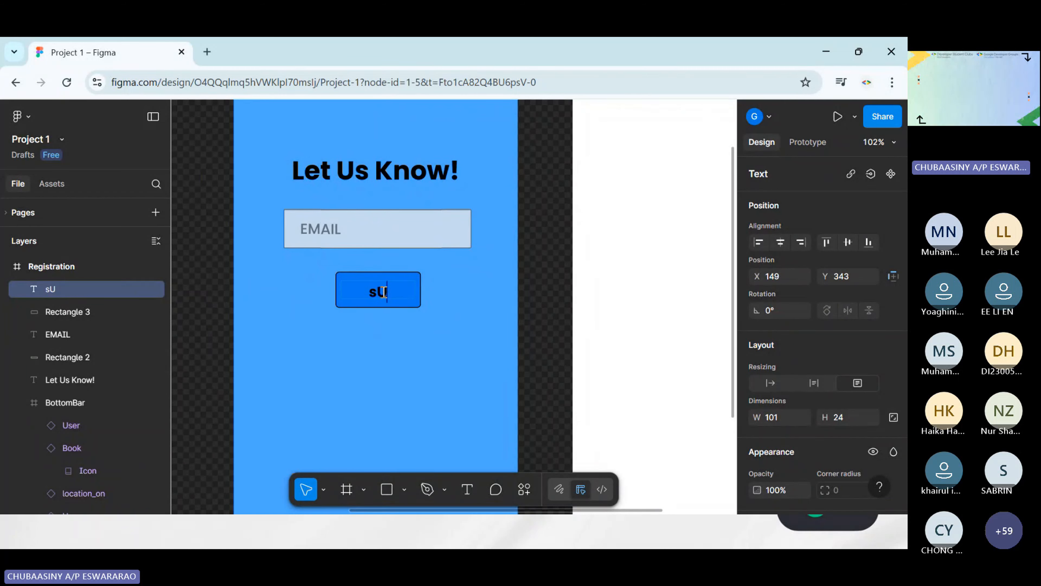
pyautogui.write('SUBMIT')
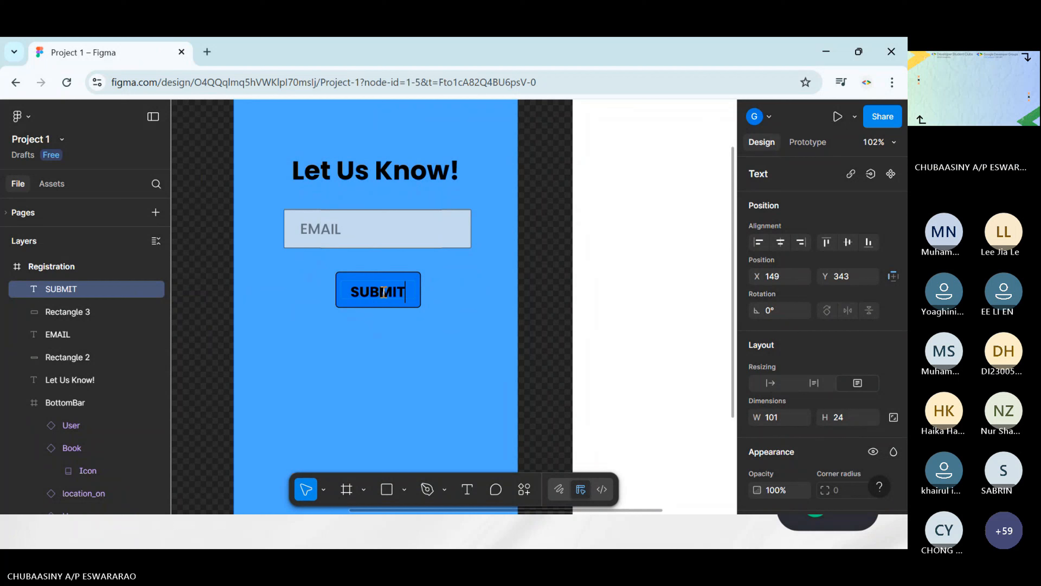
pyautogui.press('Escape')
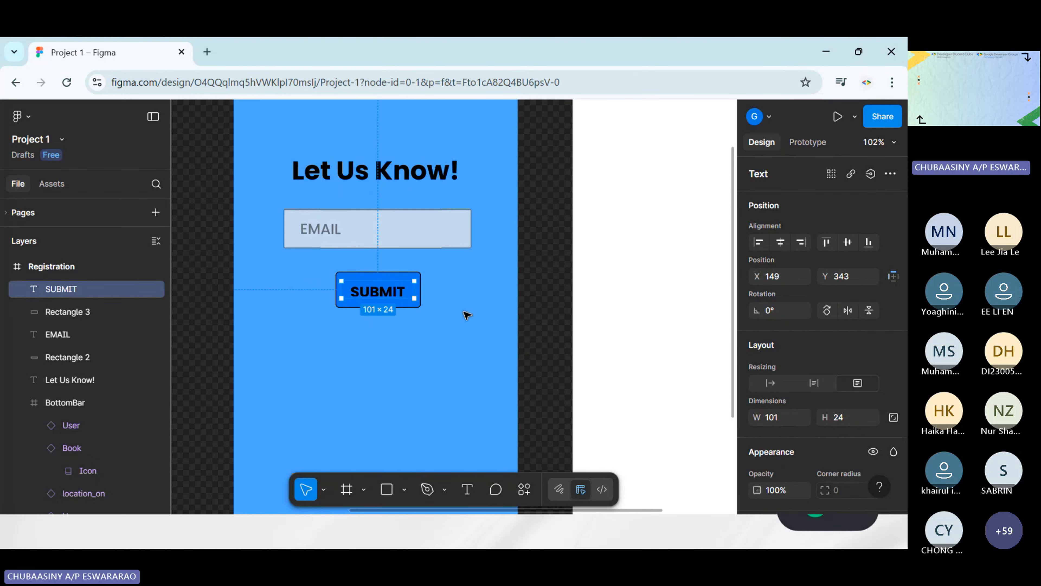
# Nudge the SUBMIT text up to Y 341 so it sits vertically centred in the button
pyautogui.click(464, 311)
pyautogui.click(397, 289)
pyautogui.press('Up')
pyautogui.press('Up')
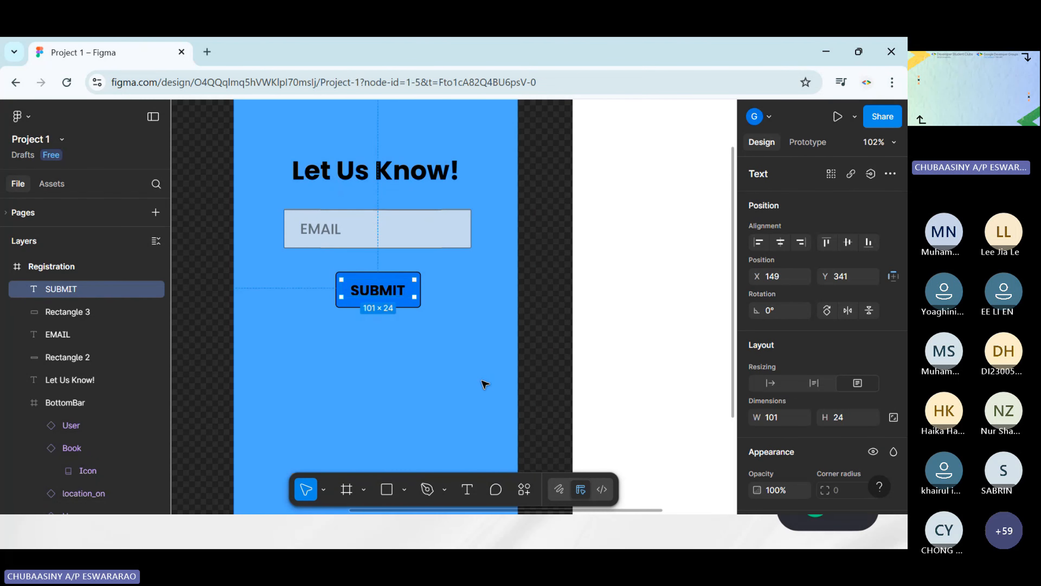
pyautogui.click(472, 369)
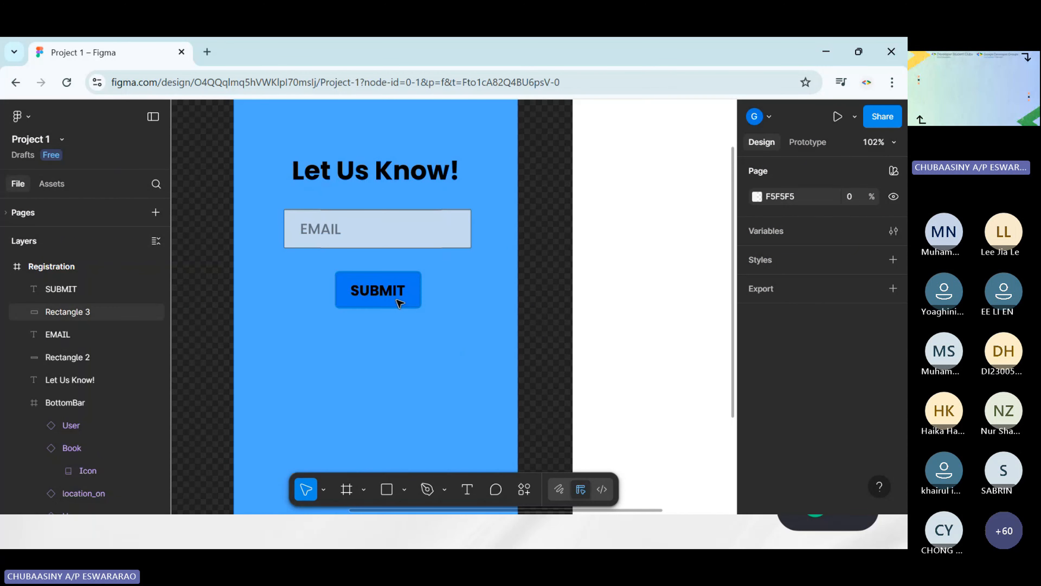
pyautogui.scroll(5, 384, 263)
pyautogui.hscroll(6, 569, 298)
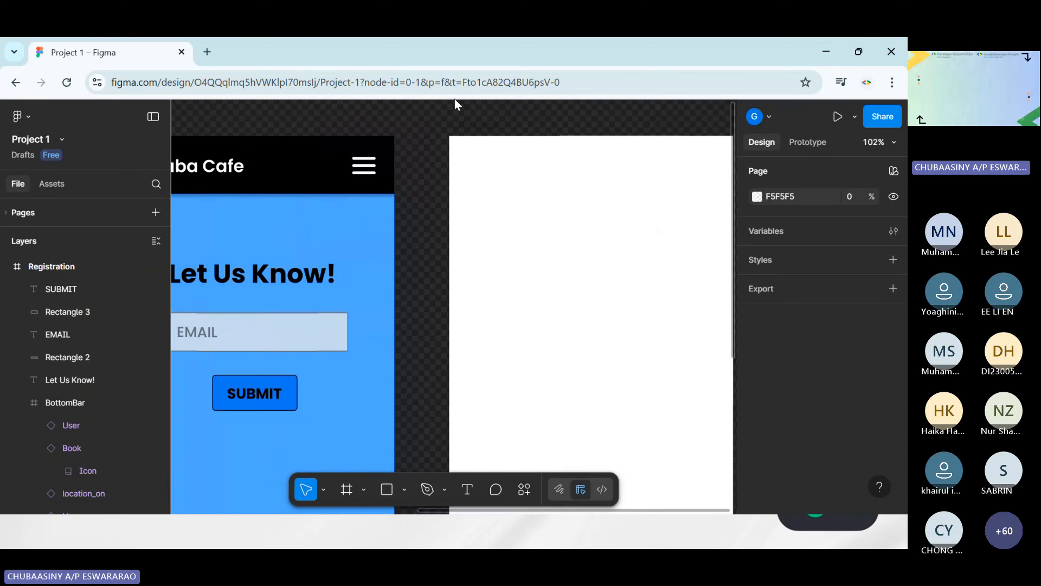
pyautogui.scroll(-3, 491, 144)
pyautogui.hscroll(-3, 492, 143)
pyautogui.keyDown('ctrl'); pyautogui.scroll(-2, 414, 281); pyautogui.keyUp('ctrl')
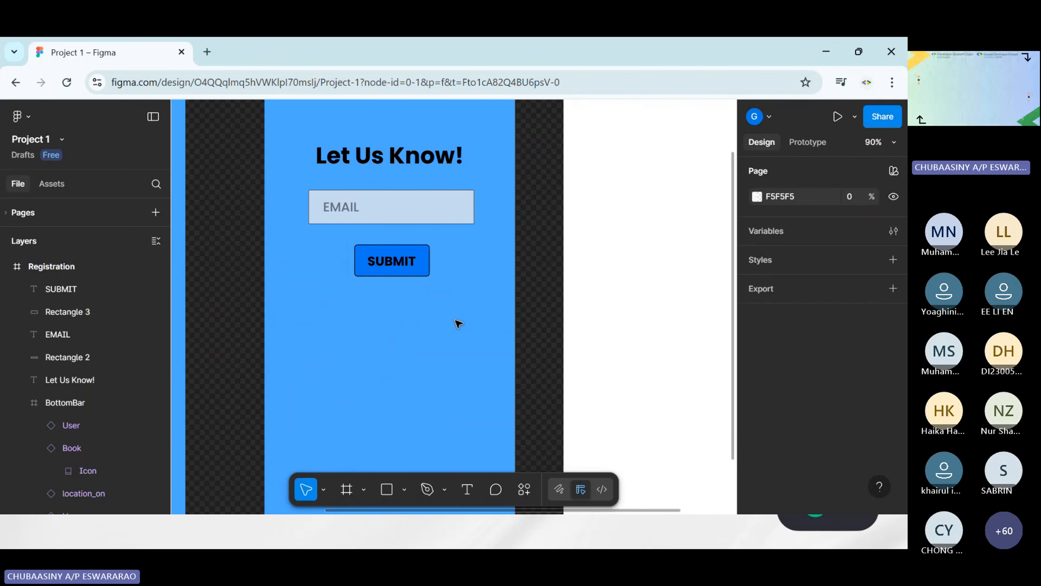
# Add a drop shadow effect to the blue rectangle behind the Registration screen's SUBMIT text
pyautogui.click(379, 272)
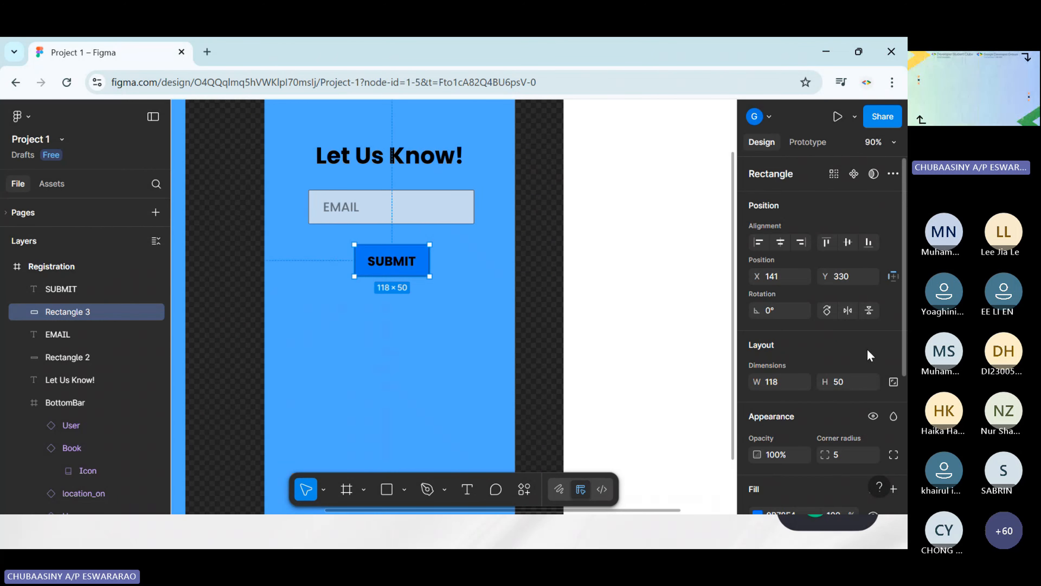
pyautogui.scroll(-3, 839, 364)
pyautogui.scroll(-2, 840, 364)
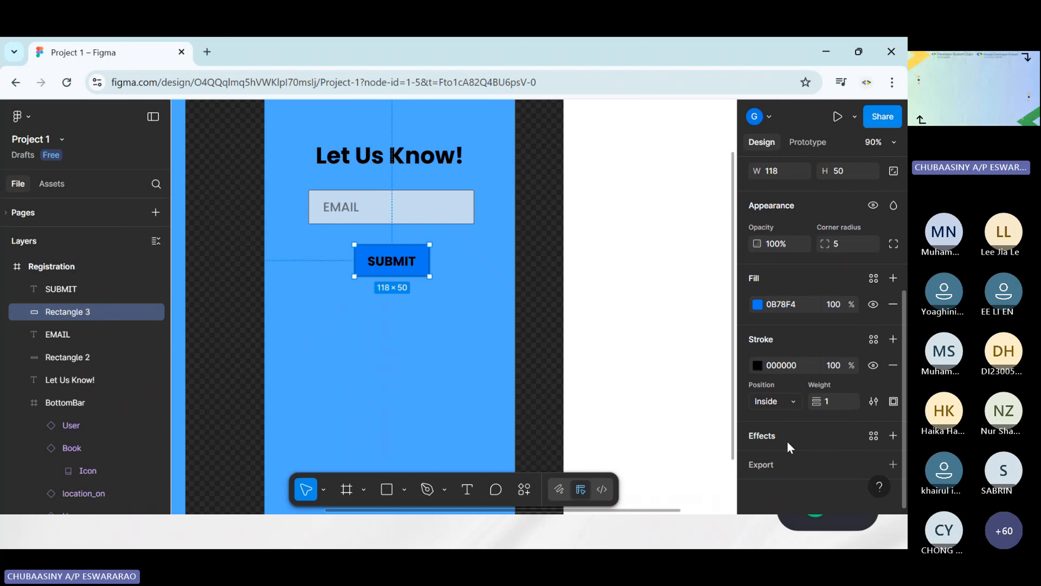
pyautogui.click(796, 437)
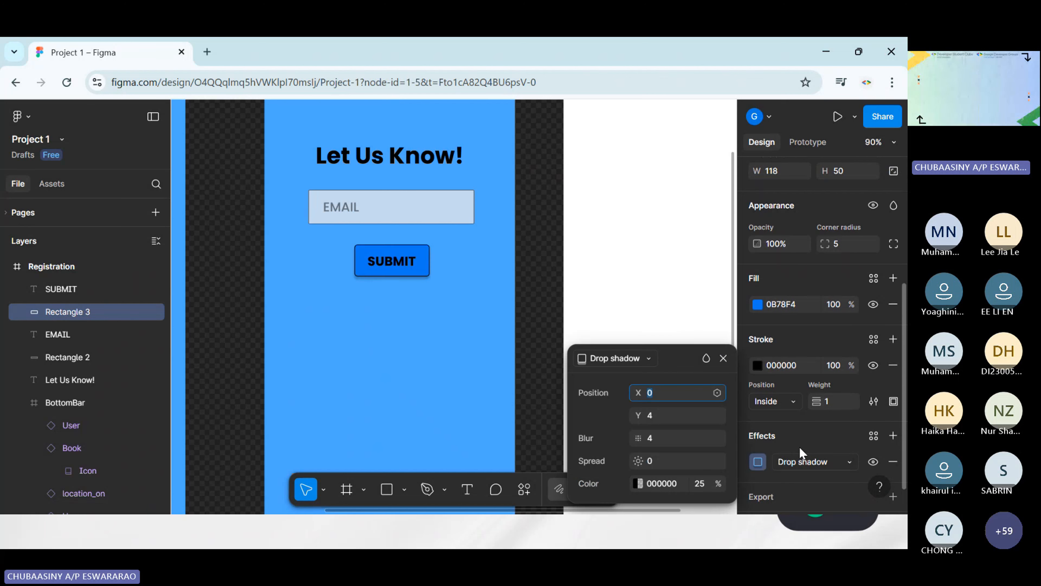
pyautogui.click(531, 283)
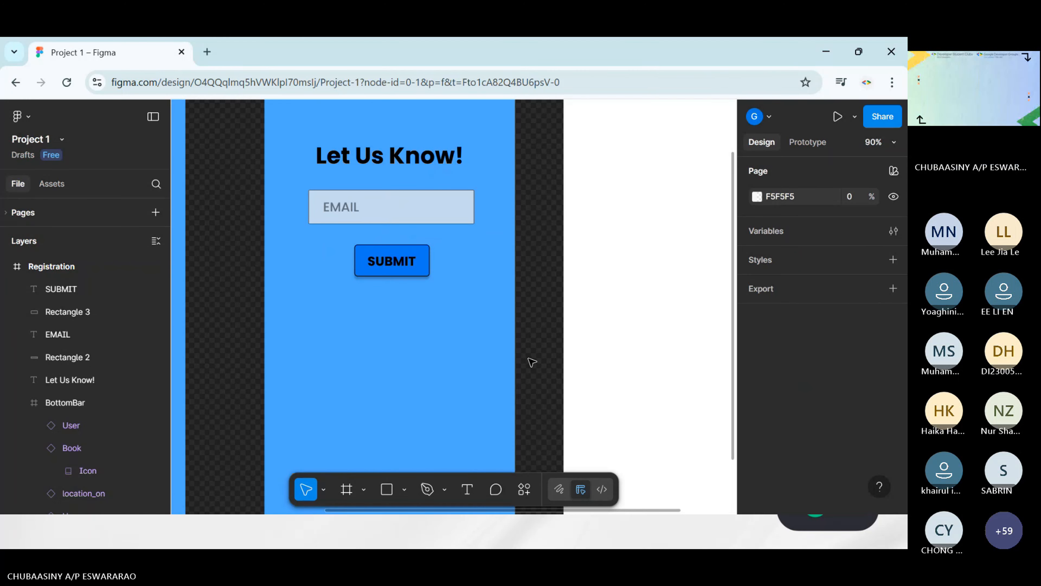
# Review the HomePage and Registration screens alongside the blank white frame to compare their layouts
pyautogui.scroll(-4, 532, 361)
pyautogui.scroll(-1, 532, 361)
pyautogui.hscroll(-2, 525, 355)
pyautogui.scroll(-3, 523, 355)
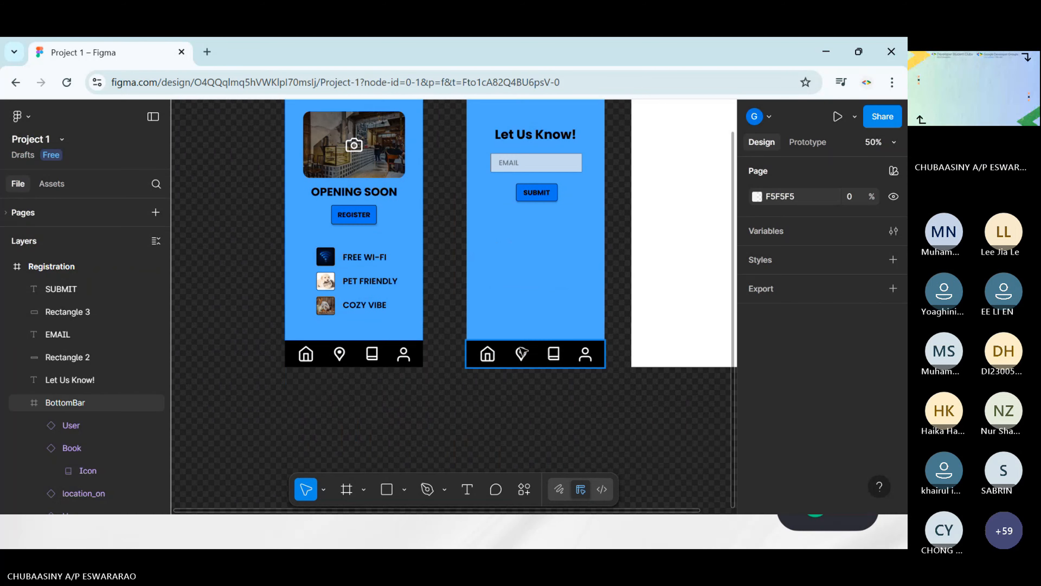
pyautogui.scroll(1, 524, 355)
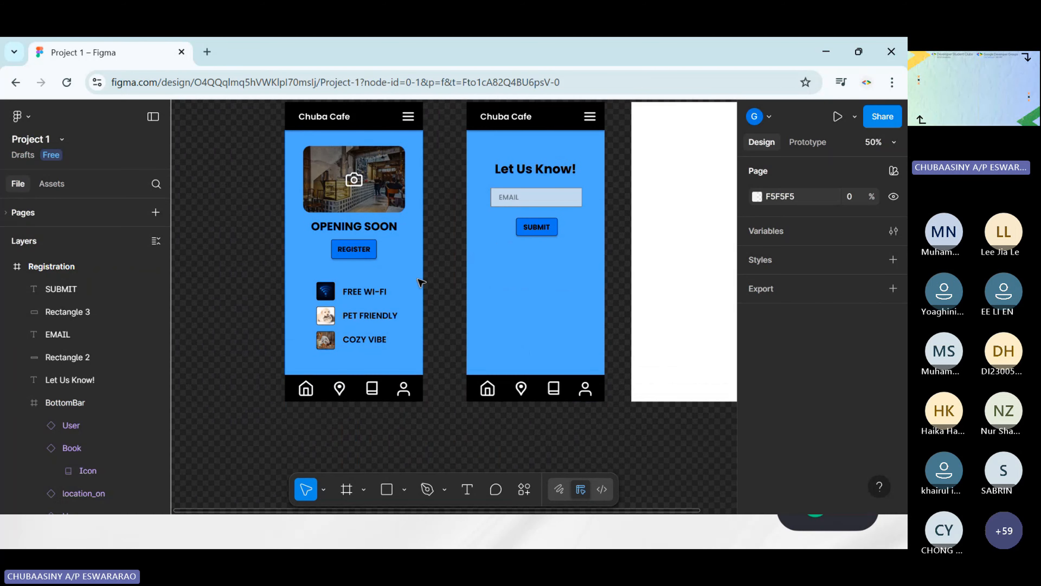
pyautogui.scroll(1, 421, 283)
pyautogui.hscroll(4, 542, 277)
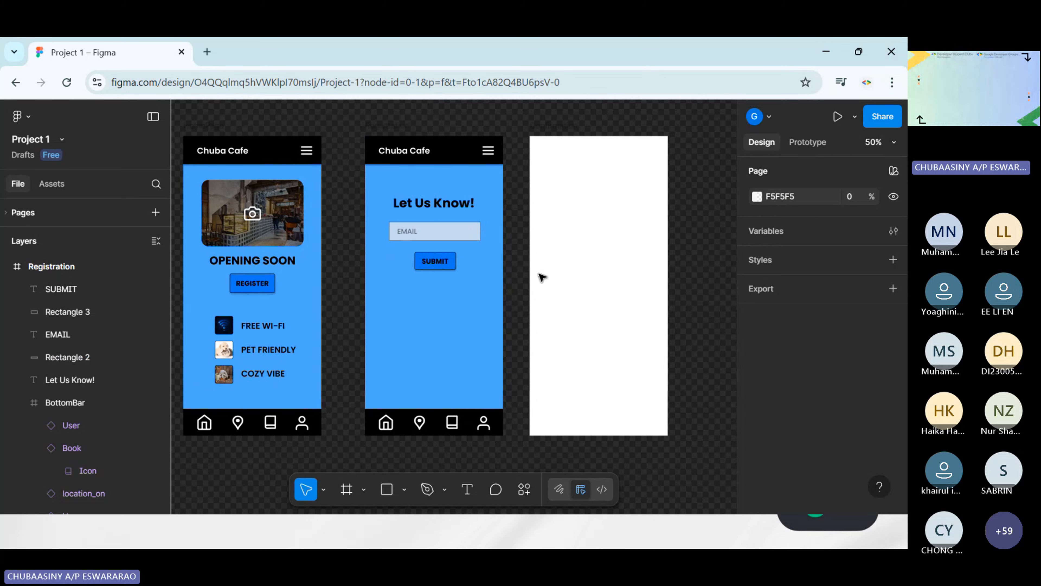
pyautogui.scroll(2, 453, 260)
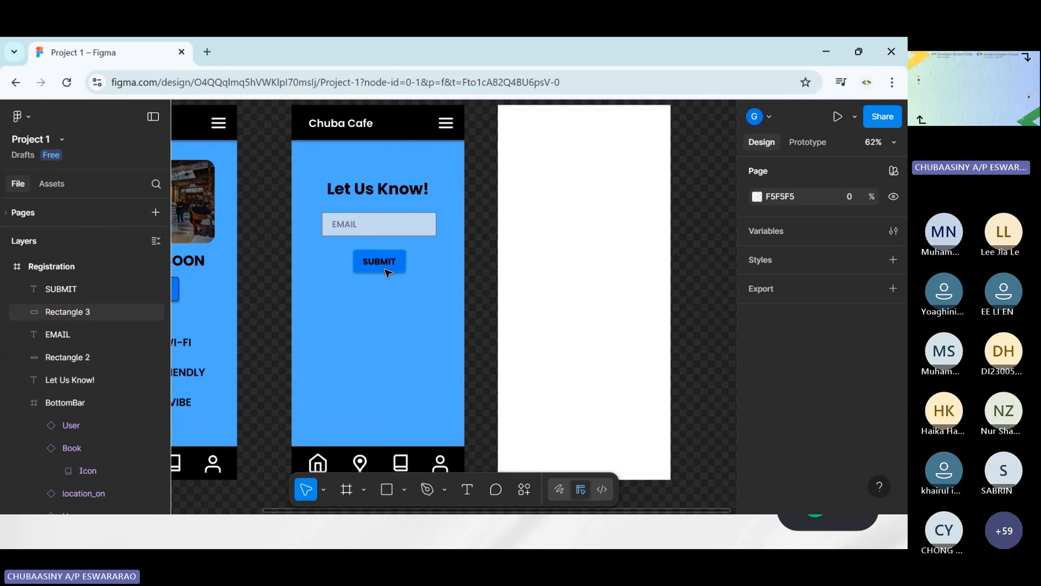
pyautogui.hscroll(4, 391, 267)
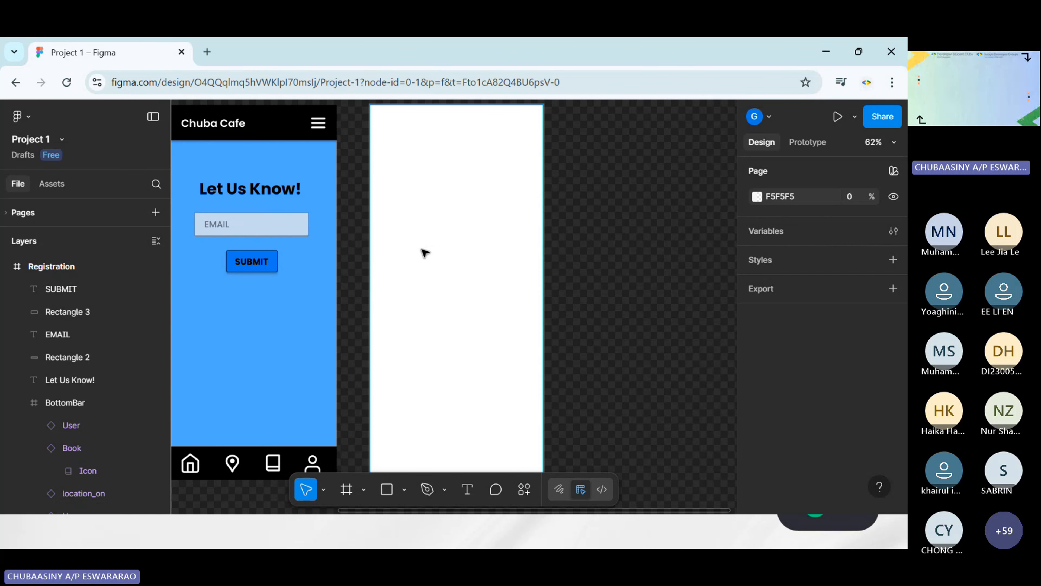
pyautogui.scroll(-1, 430, 293)
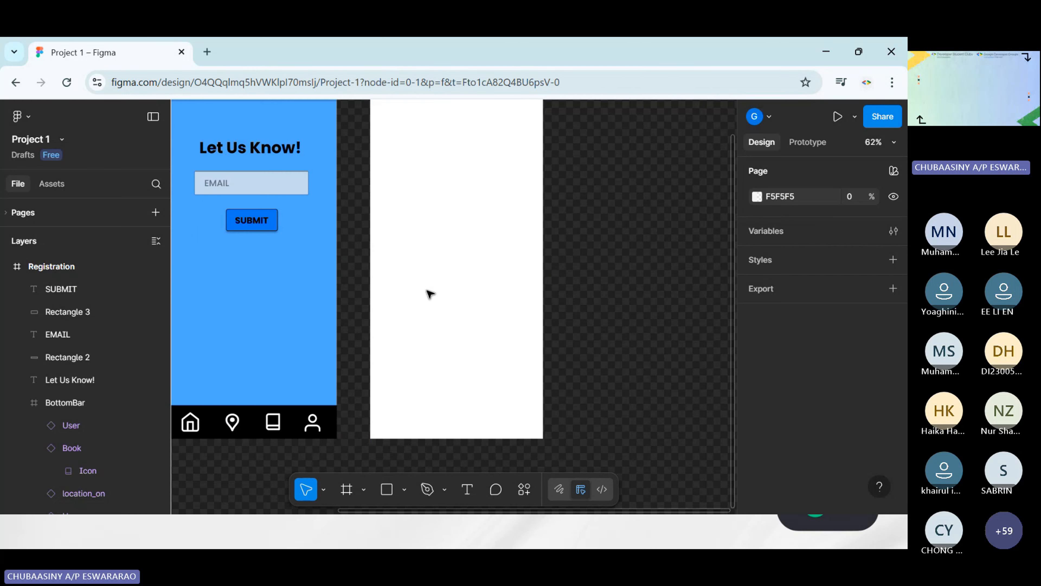
pyautogui.scroll(1, 428, 290)
pyautogui.scroll(1, 402, 270)
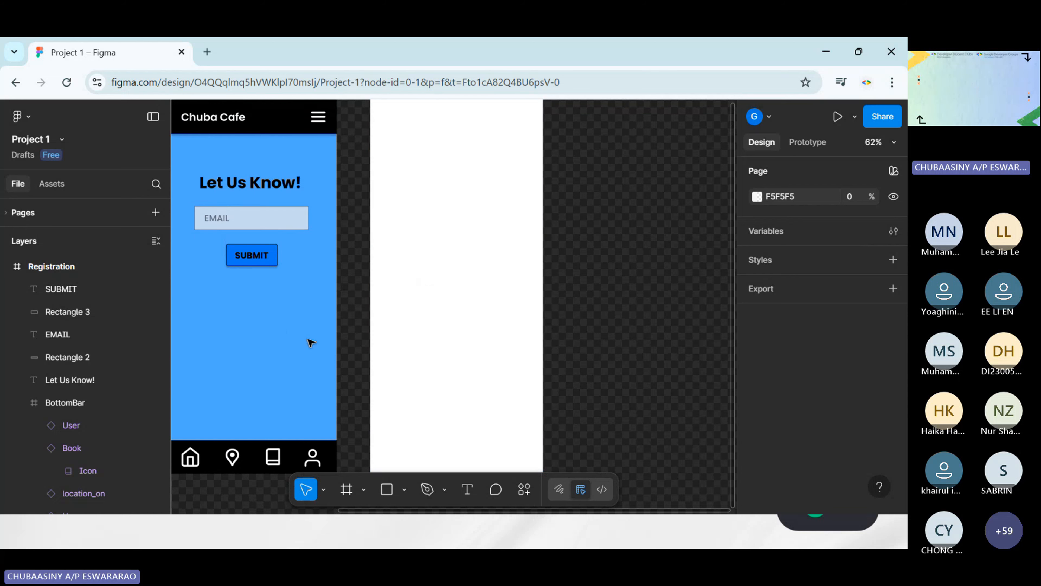
# Delete the blank white Confirmation frame beside the Registration screen
pyautogui.scroll(2, 303, 164)
pyautogui.click(226, 165)
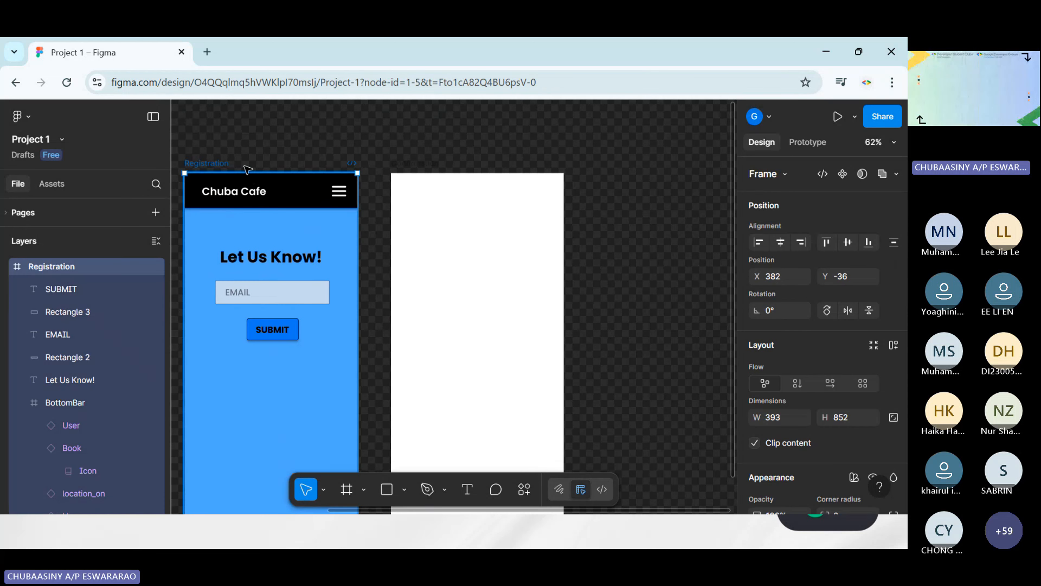
pyautogui.scroll(-2, 445, 214)
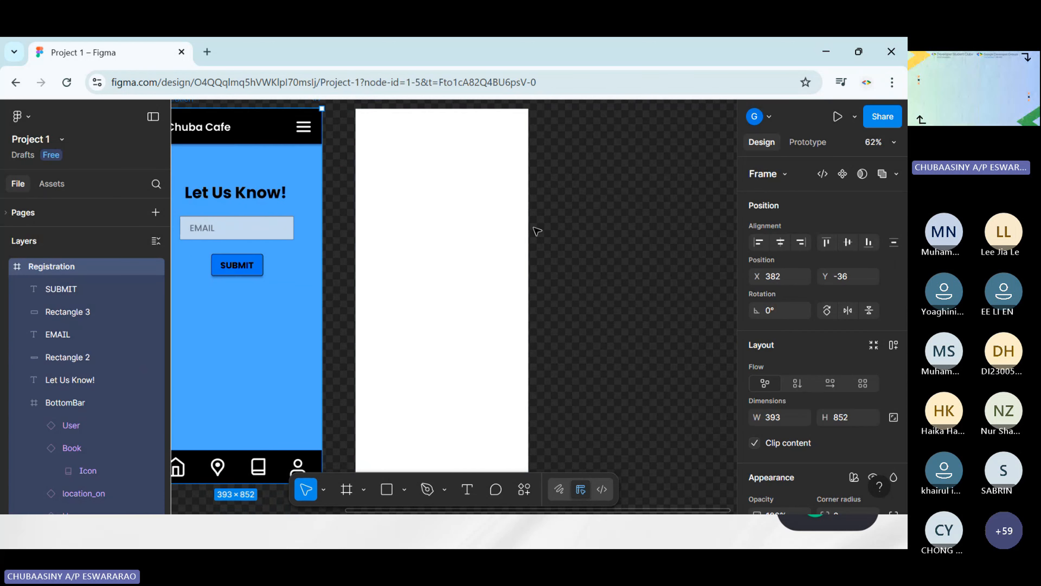
pyautogui.click(481, 231)
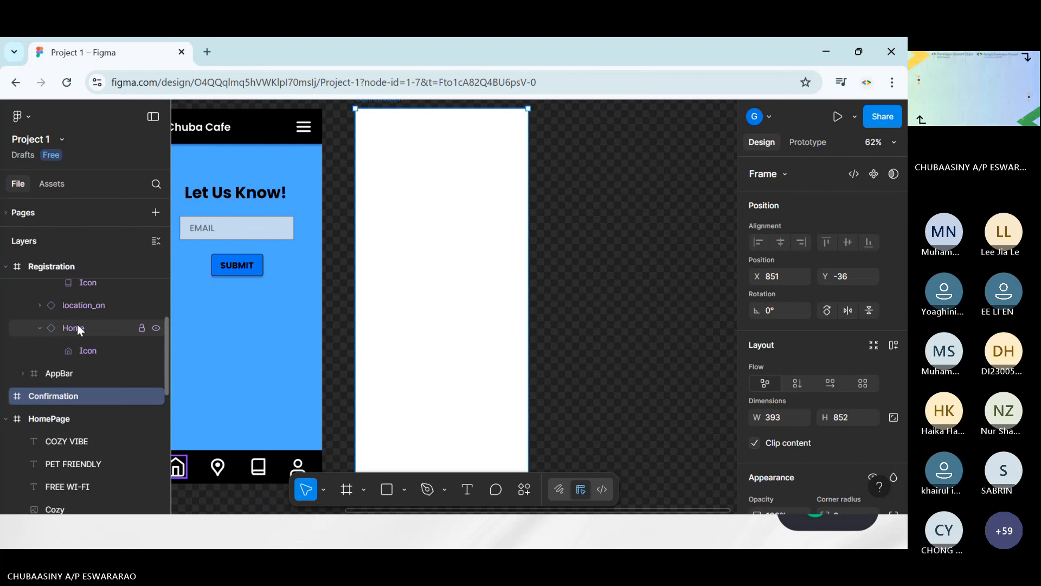
pyautogui.scroll(-1, 77, 329)
pyautogui.scroll(2, 283, 294)
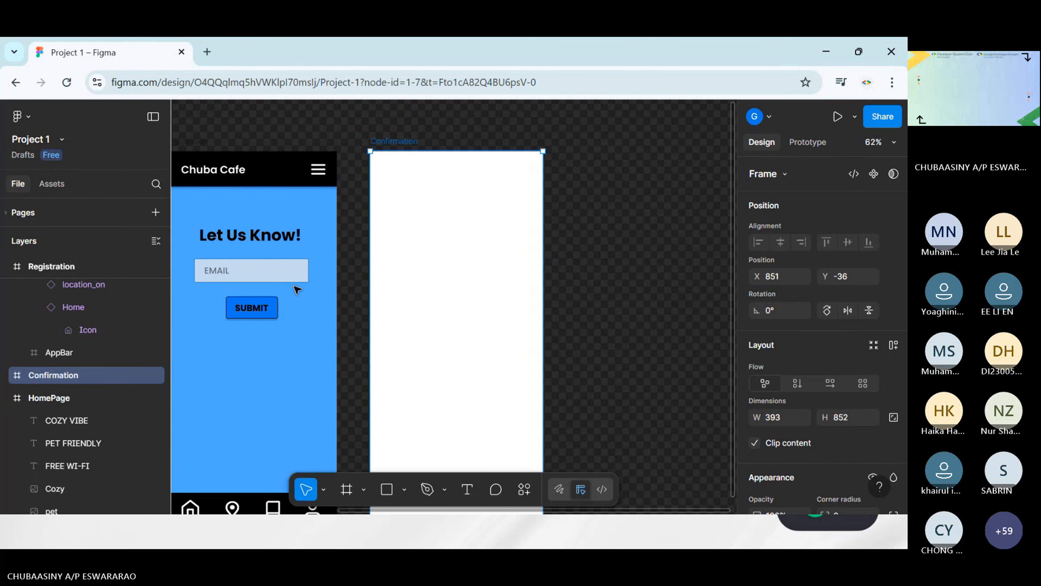
pyautogui.scroll(-1, 297, 290)
pyautogui.hscroll(-1, 298, 289)
pyautogui.click(234, 111)
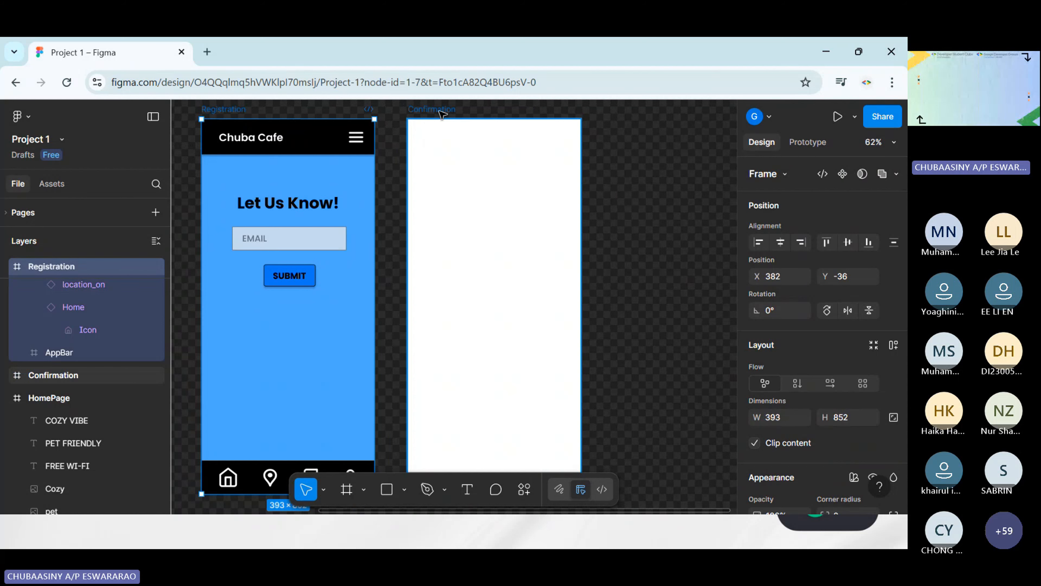
pyautogui.click(442, 114)
pyautogui.press('Delete')
# Duplicate the Registration frame by copy and paste, and align the copy beside the original at X 918, Y -36
pyautogui.scroll(-2, 426, 154)
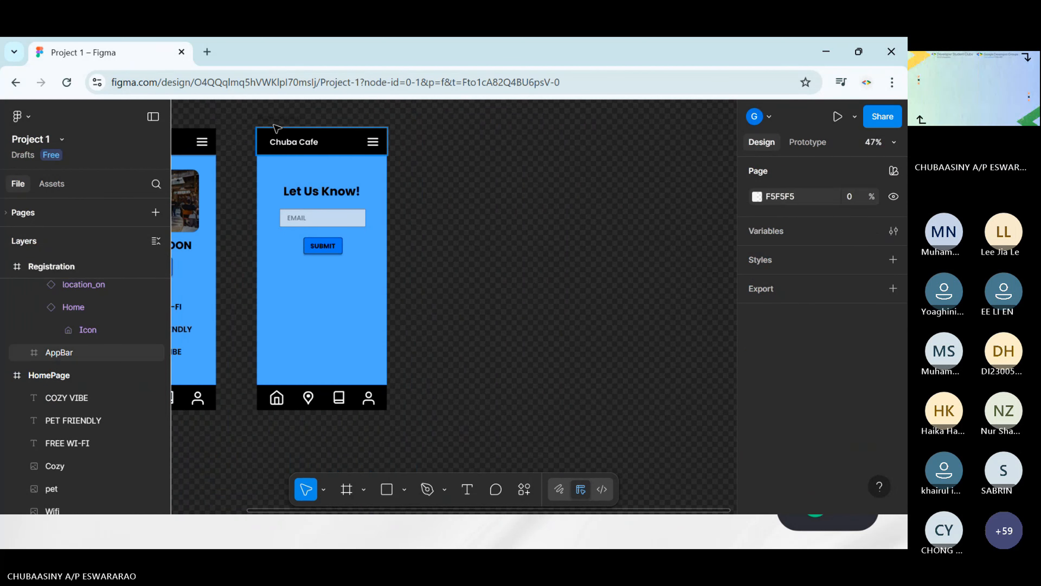
pyautogui.click(272, 119)
pyautogui.click(453, 161)
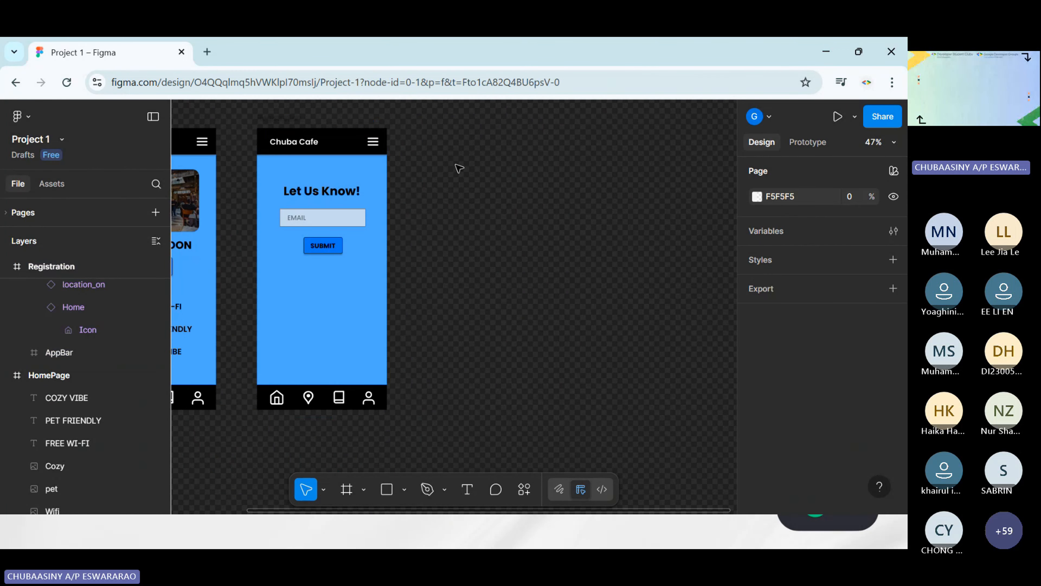
pyautogui.click(276, 119)
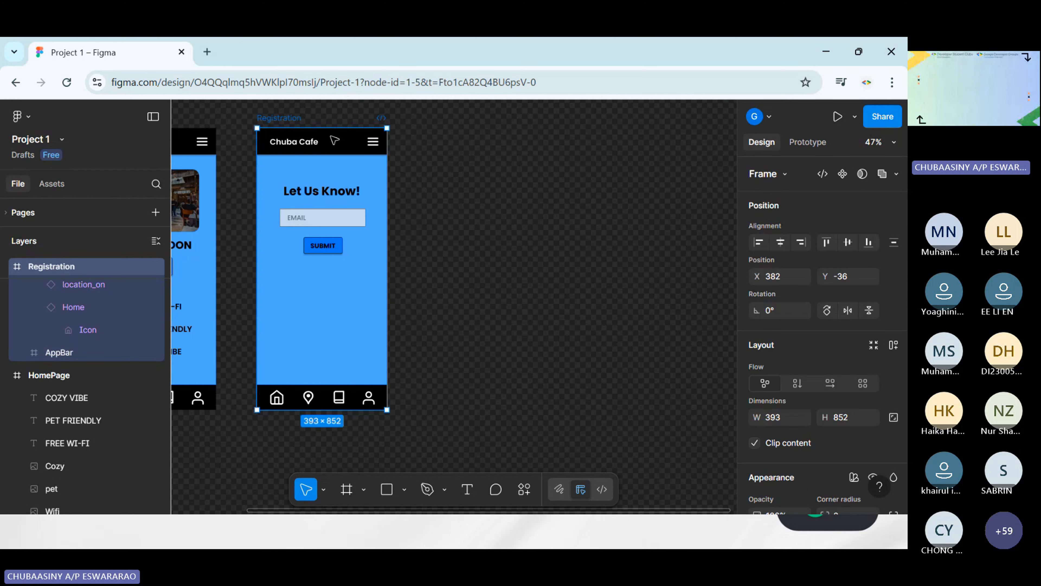
pyautogui.click(489, 211)
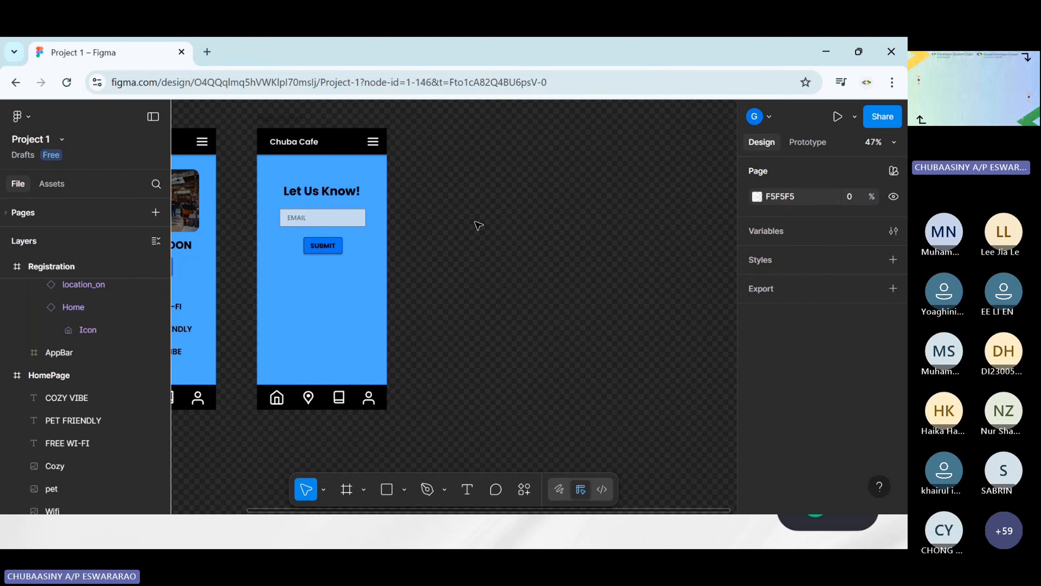
pyautogui.hotkey('ctrl', 'v')
pyautogui.moveTo(434, 122); pyautogui.dragTo(468, 122)
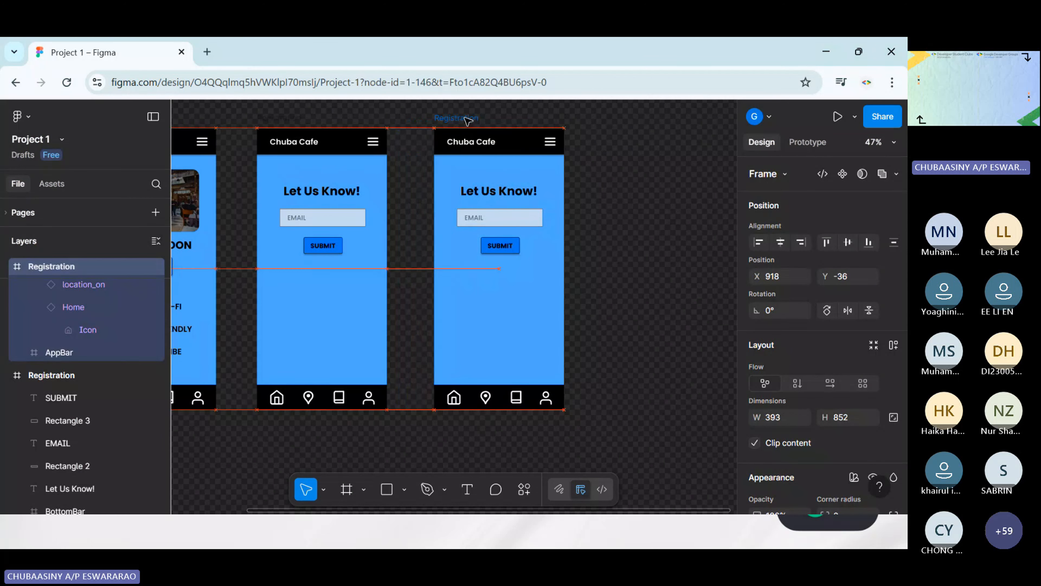
# Rename the duplicated Registration frame to Confirmation
pyautogui.doubleClick(455, 118)
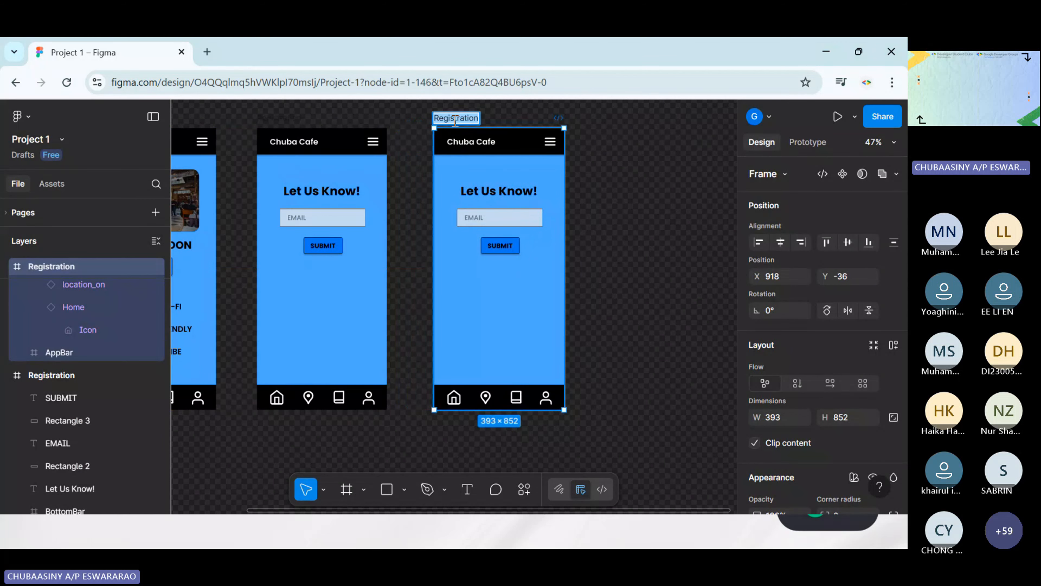
pyautogui.write('cONFIM')
pyautogui.press('BackSpace')
pyautogui.press('BackSpace')
pyautogui.press('BackSpace')
pyautogui.press('BackSpace')
pyautogui.press('BackSpace')
pyautogui.press('BackSpace')
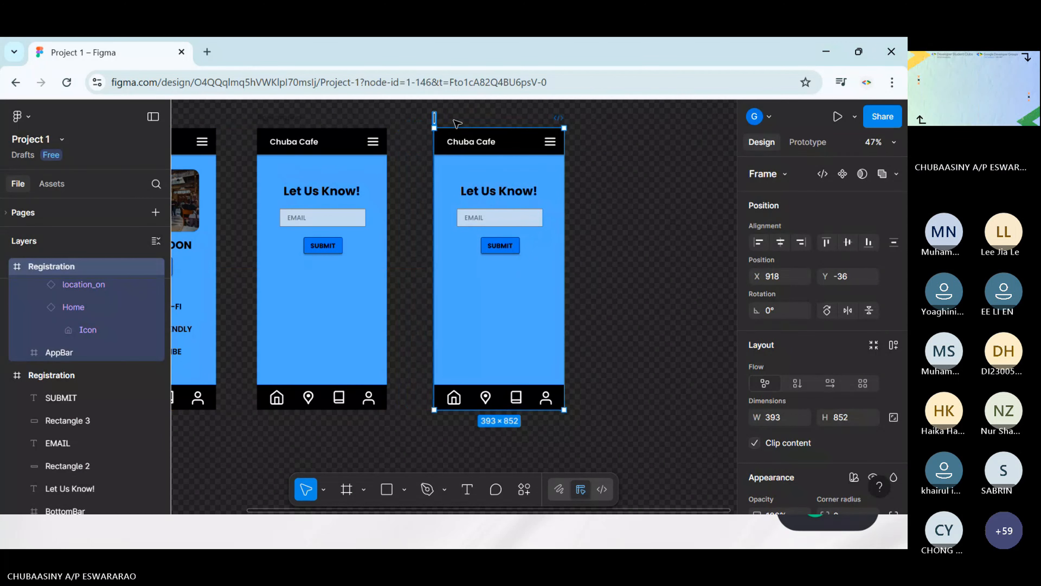
pyautogui.write('Conf')
pyautogui.press('BackSpace')
pyautogui.press('BackSpace')
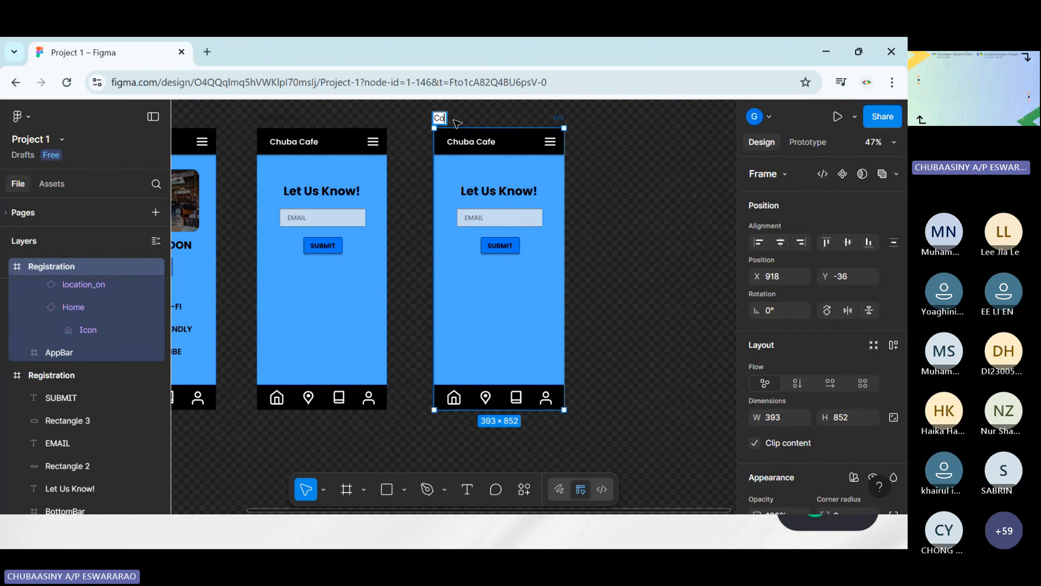
pyautogui.write('nfirmation')
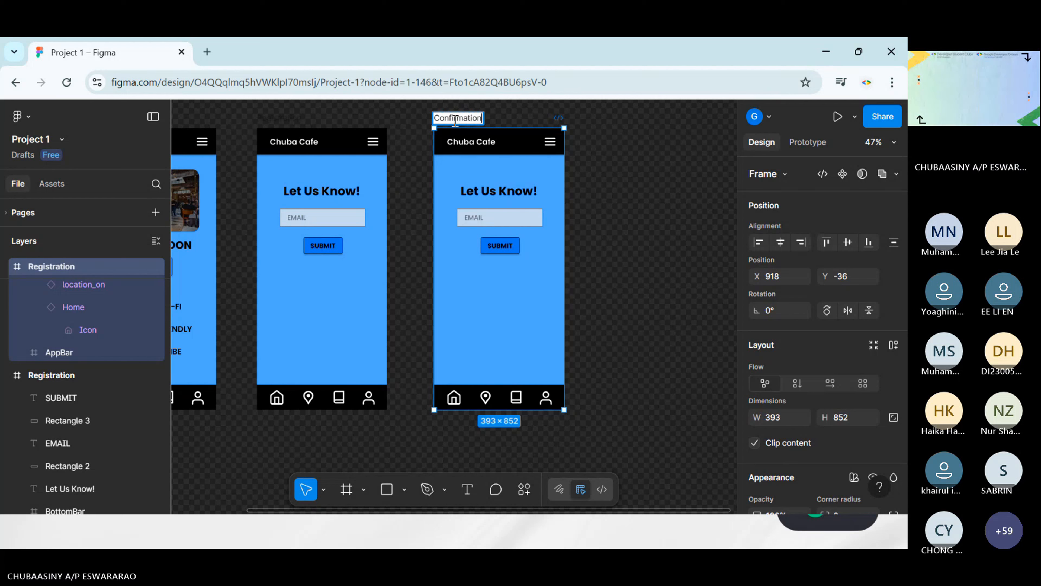
pyautogui.click(639, 175)
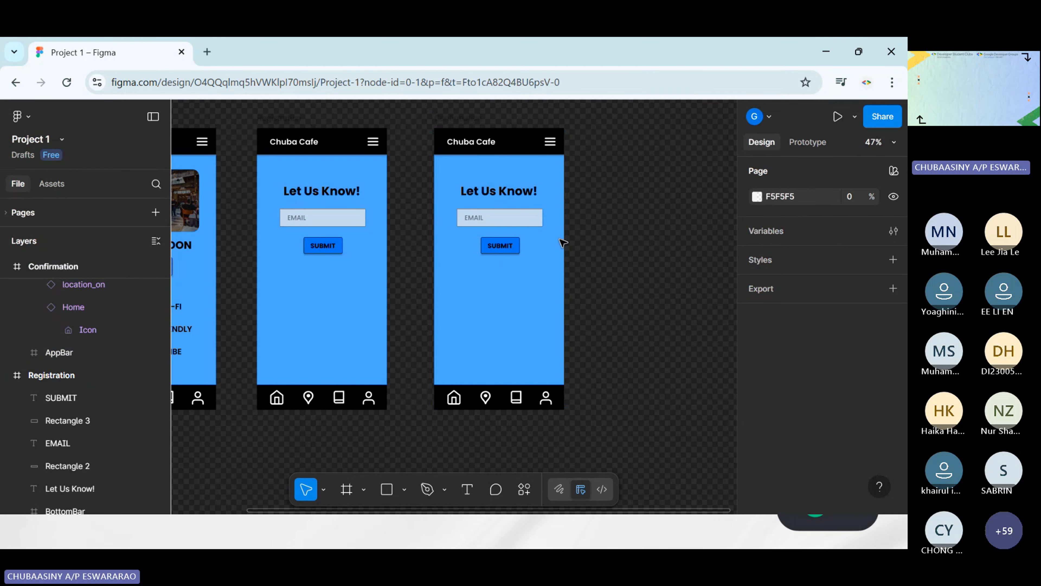
# Delete the Let Us Know! heading, the EMAIL field and the SUBMIT button with their texts from the Confirmation screen
pyautogui.click(494, 196)
pyautogui.press('Delete')
pyautogui.click(495, 215)
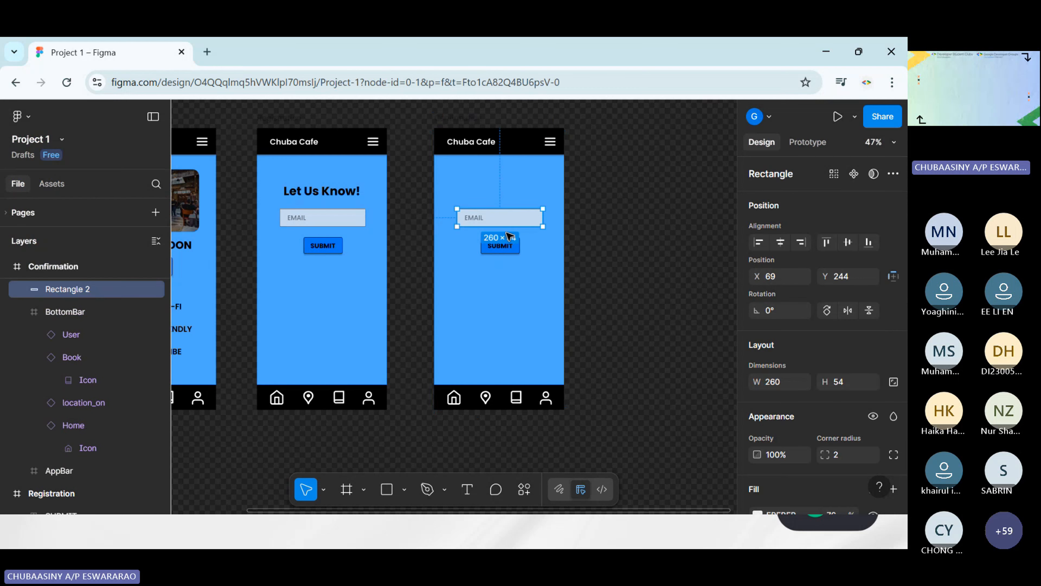
pyautogui.press('Delete')
pyautogui.click(499, 245)
pyautogui.press('Delete')
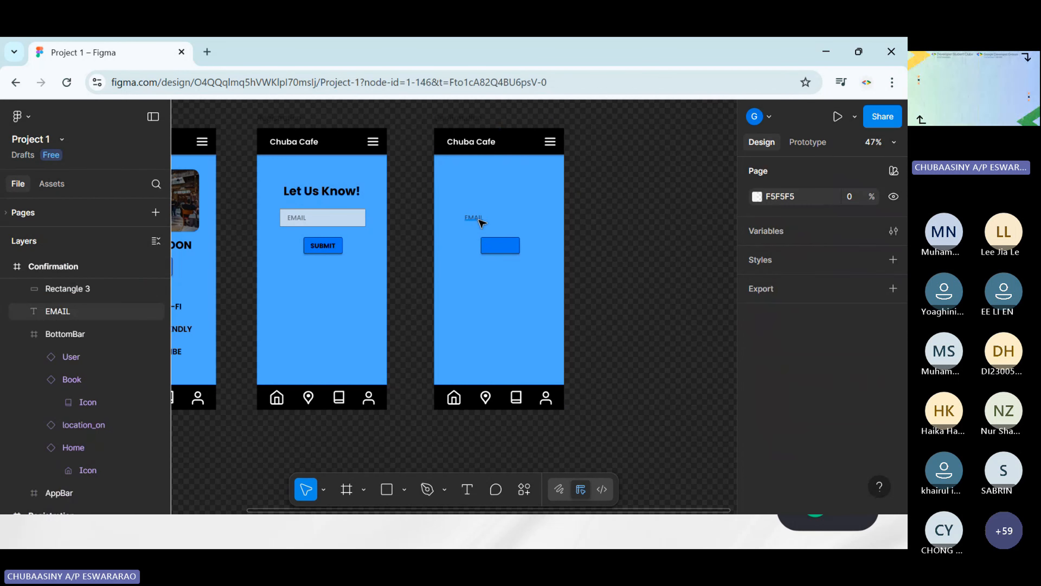
pyautogui.click(479, 220)
pyautogui.press('Delete')
pyautogui.click(499, 245)
pyautogui.press('Delete')
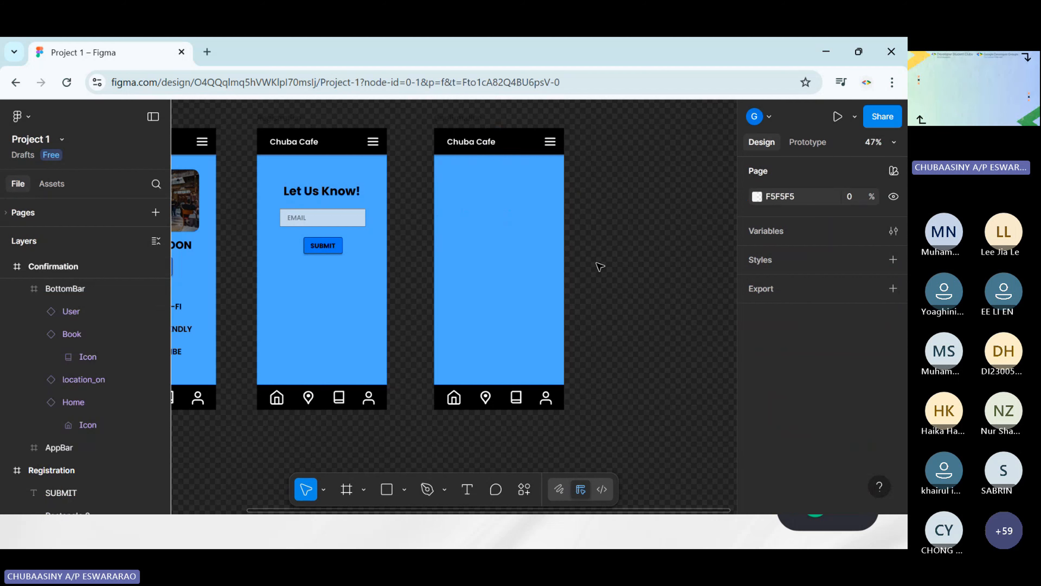
# Add a text box about 253 × 175 near the top of the blank Confirmation screen reading "Thank You!"
pyautogui.hscroll(5, 594, 201)
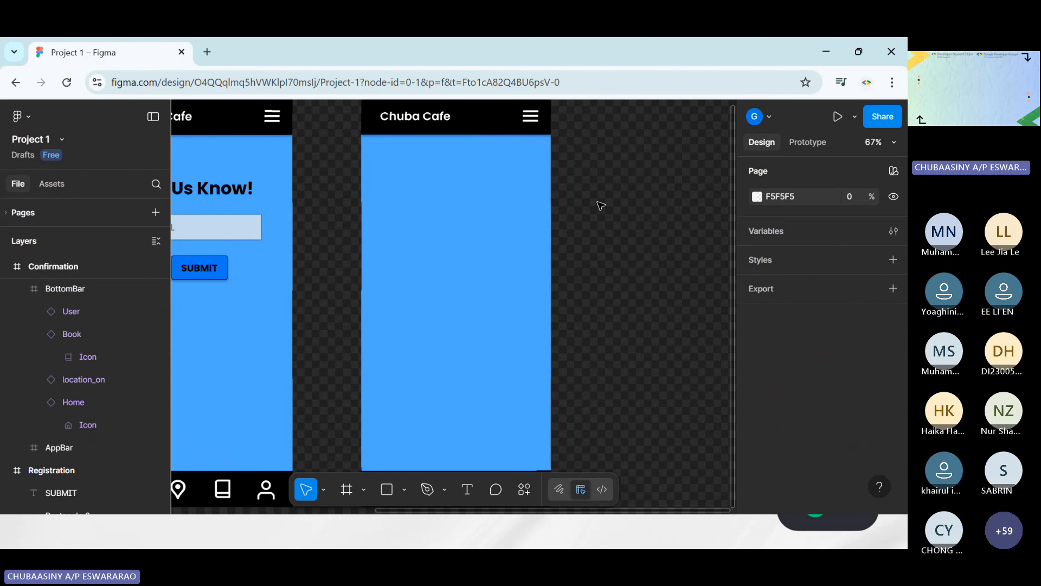
pyautogui.scroll(5, 600, 205)
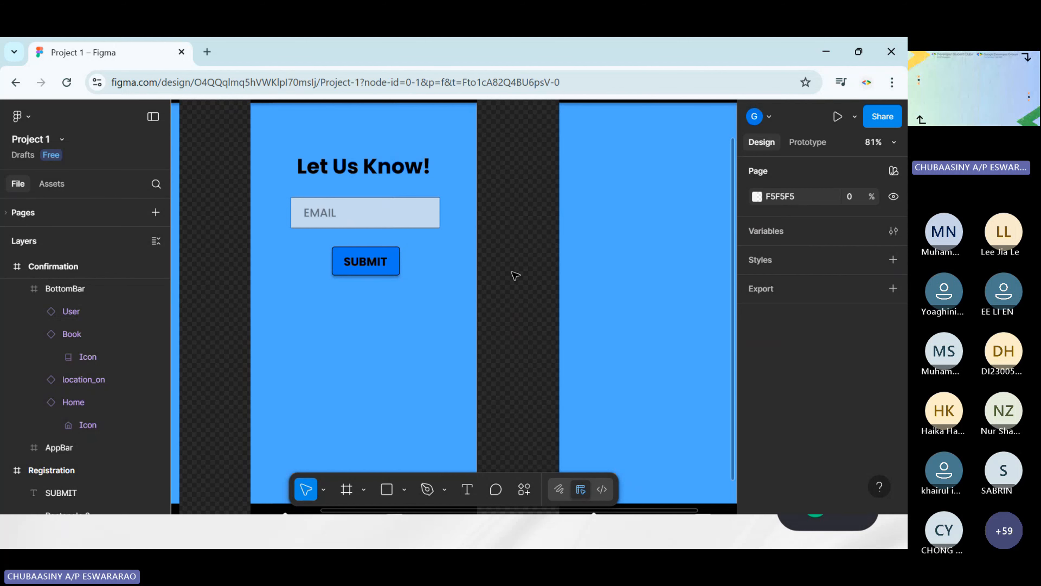
pyautogui.hscroll(5, 515, 276)
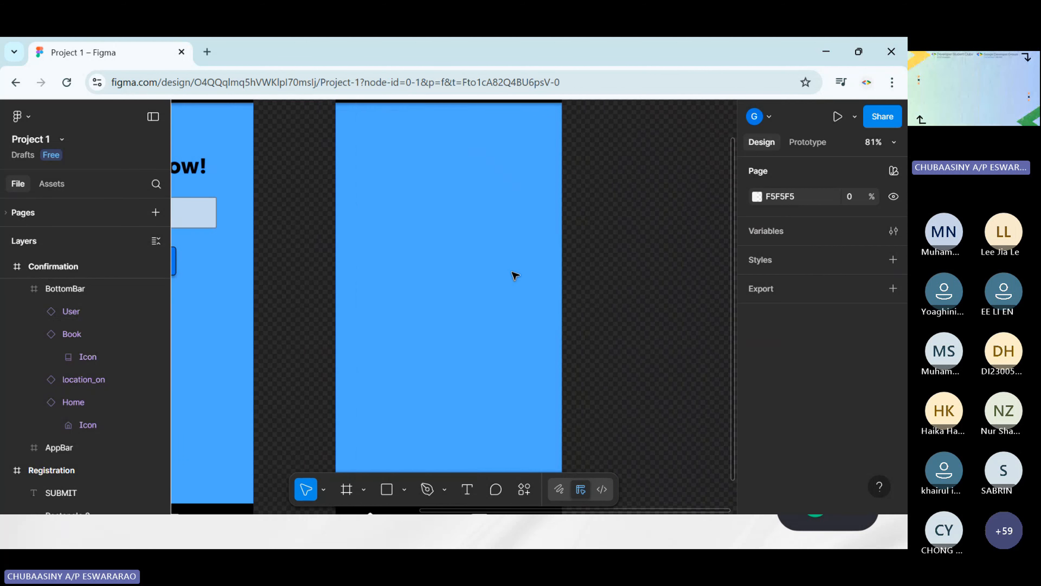
pyautogui.click(467, 489)
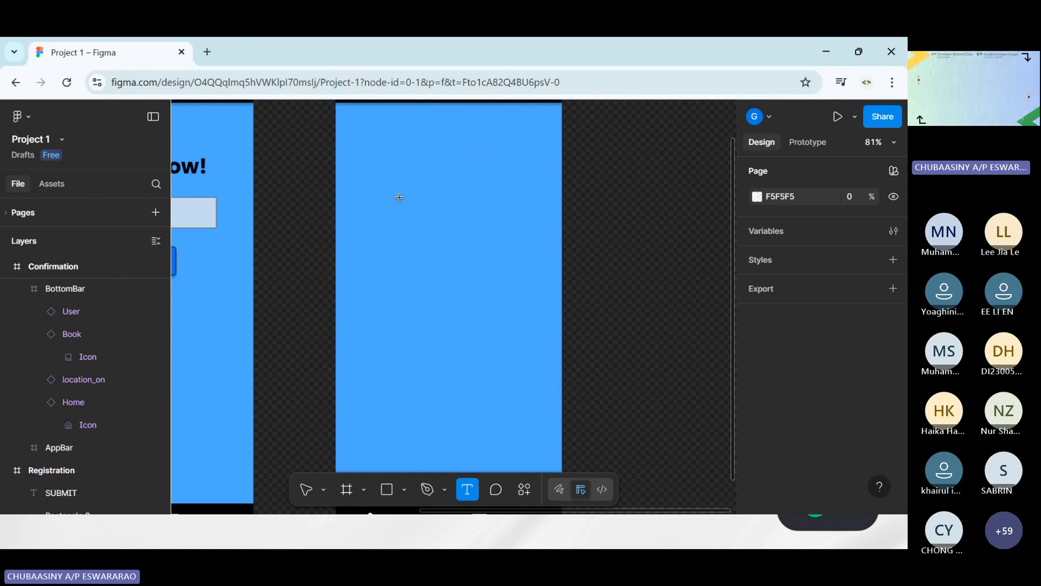
pyautogui.moveTo(387, 135); pyautogui.dragTo(530, 237)
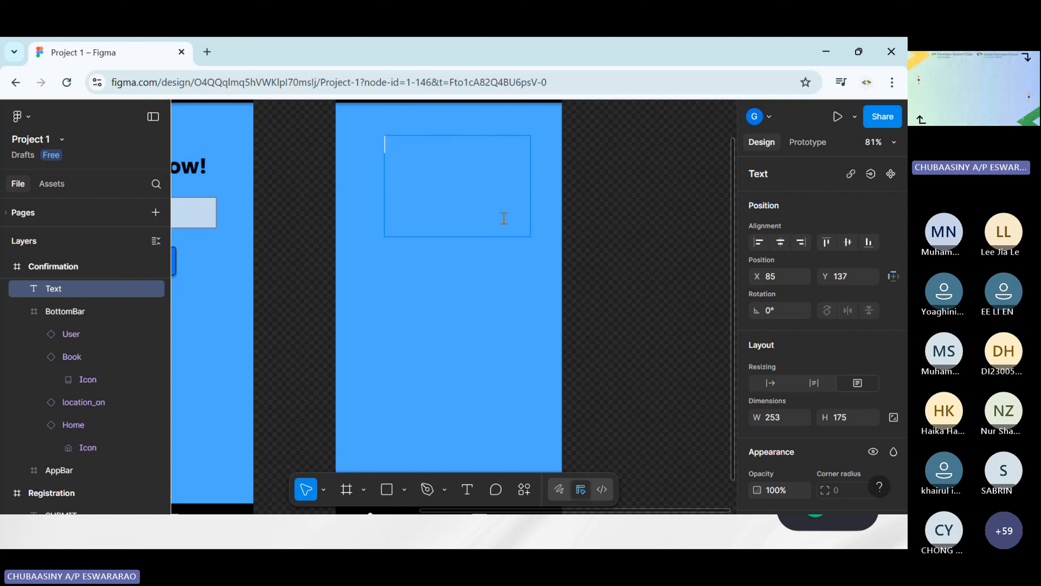
pyautogui.write('Than')
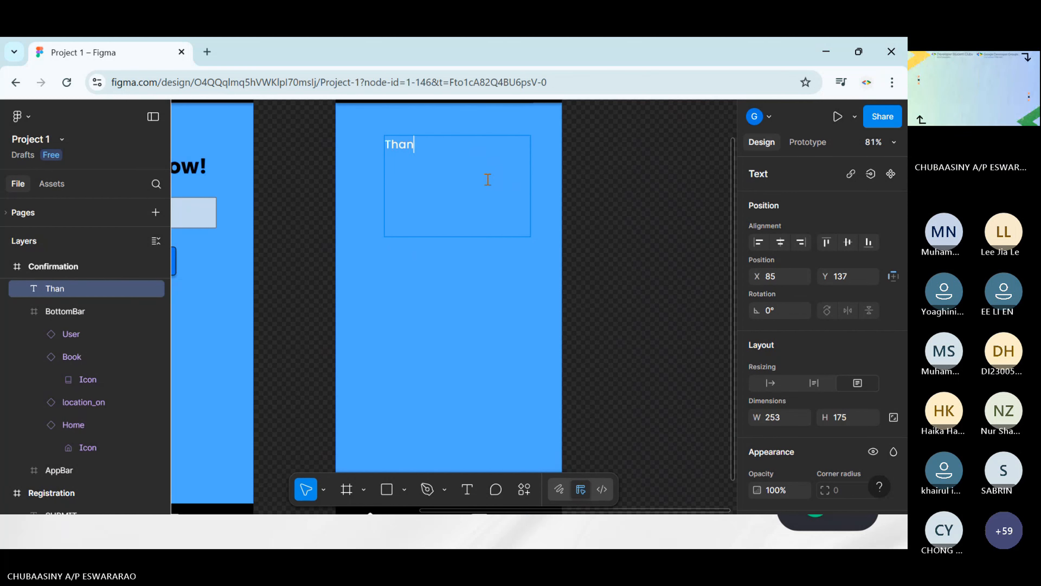
pyautogui.write('k You!')
pyautogui.press('Escape')
pyautogui.press('Escape')
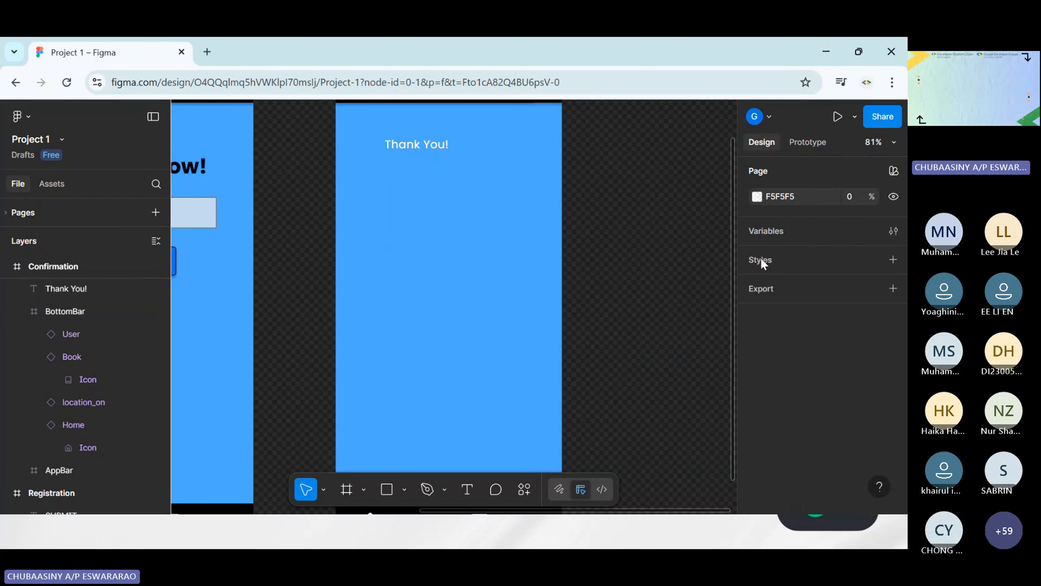
# Set the Thank You! text to font size 36 and ExtraBold weight
pyautogui.click(453, 203)
pyautogui.scroll(-2, 856, 368)
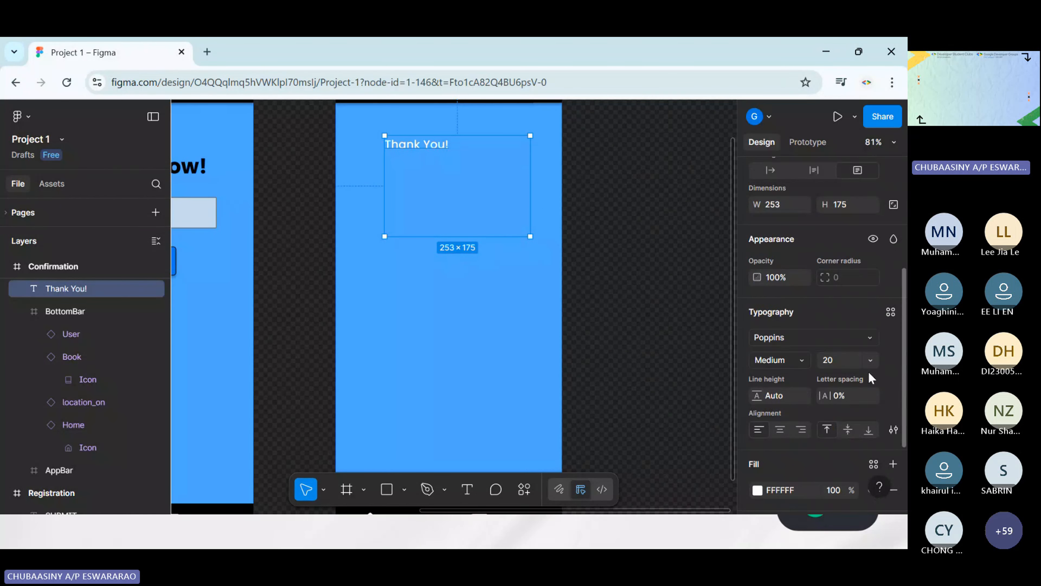
pyautogui.click(870, 360)
pyautogui.click(867, 384)
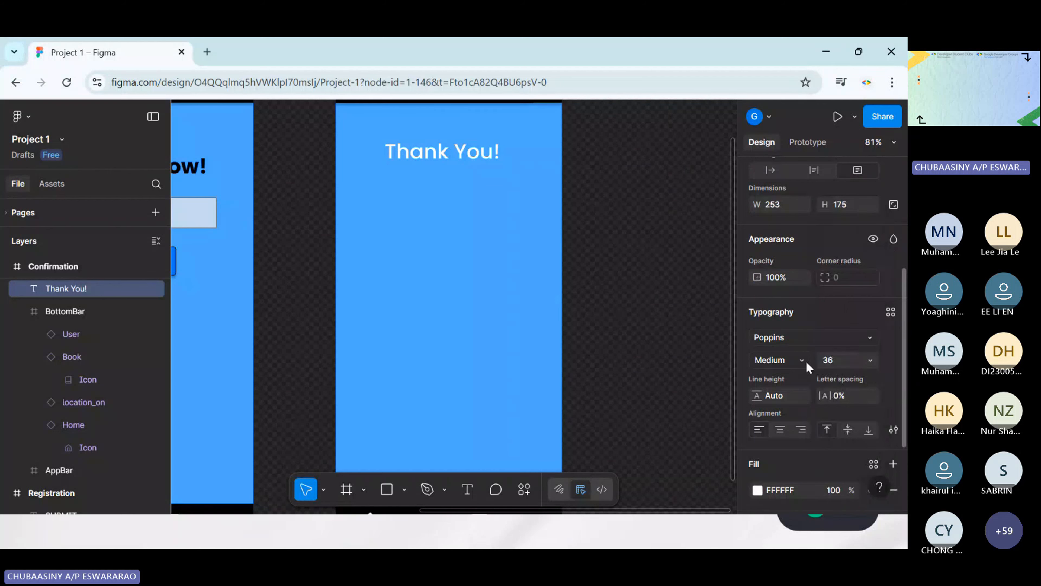
pyautogui.click(806, 360)
pyautogui.click(777, 282)
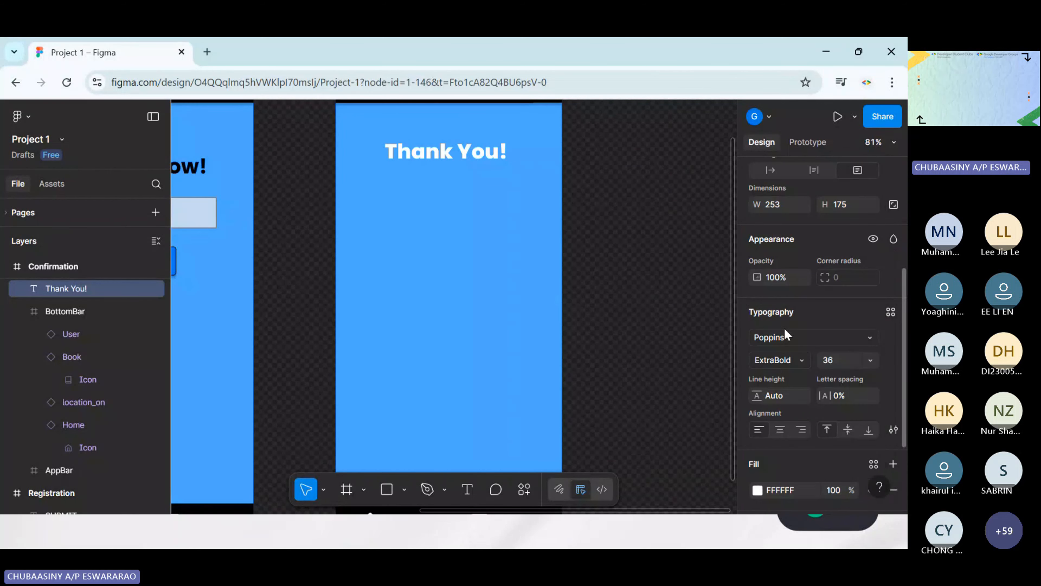
pyautogui.click(782, 360)
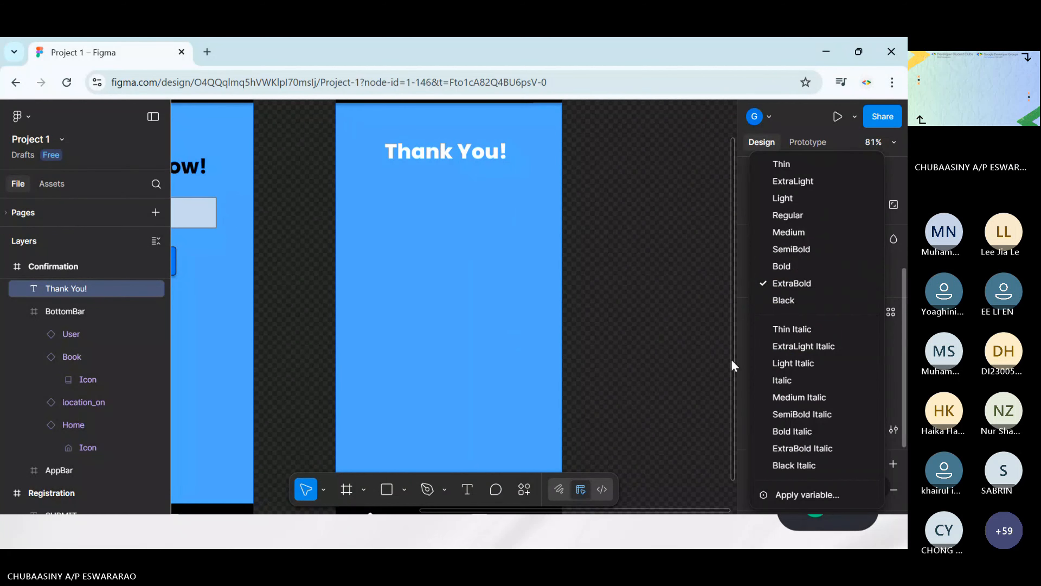
pyautogui.press('Escape')
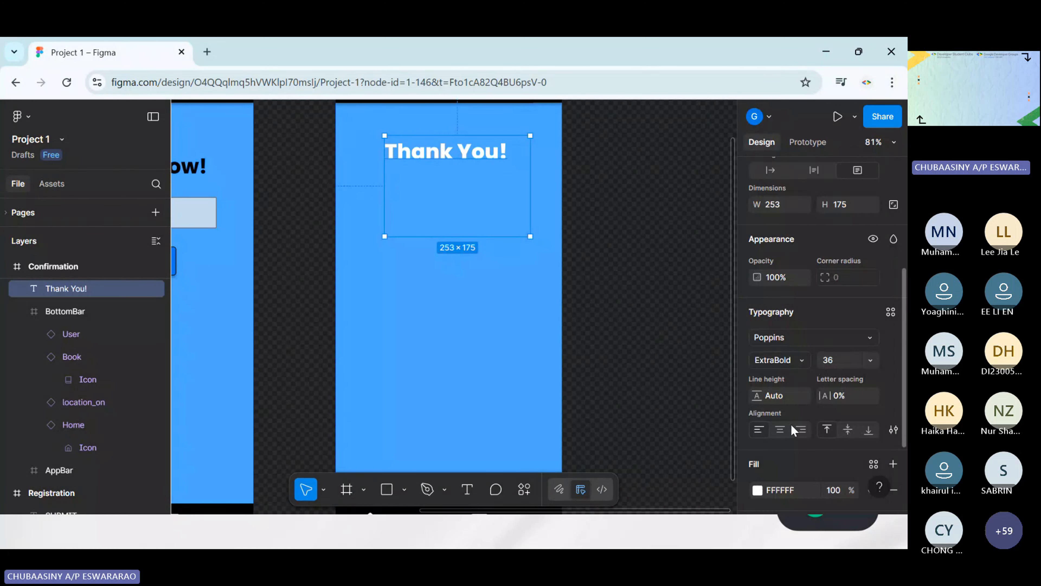
# Change the Thank You! text fill to black and move its text box to about X 78, Y 141
pyautogui.scroll(-3, 794, 430)
pyautogui.click(758, 372)
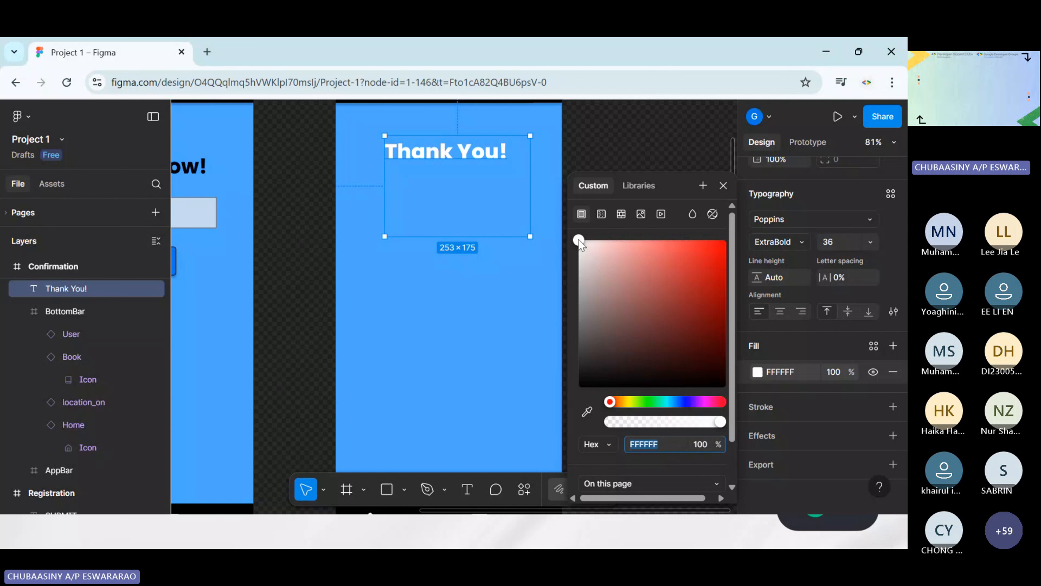
pyautogui.moveTo(578, 239); pyautogui.dragTo(579, 386)
pyautogui.click(504, 351)
pyautogui.moveTo(472, 163); pyautogui.dragTo(466, 166)
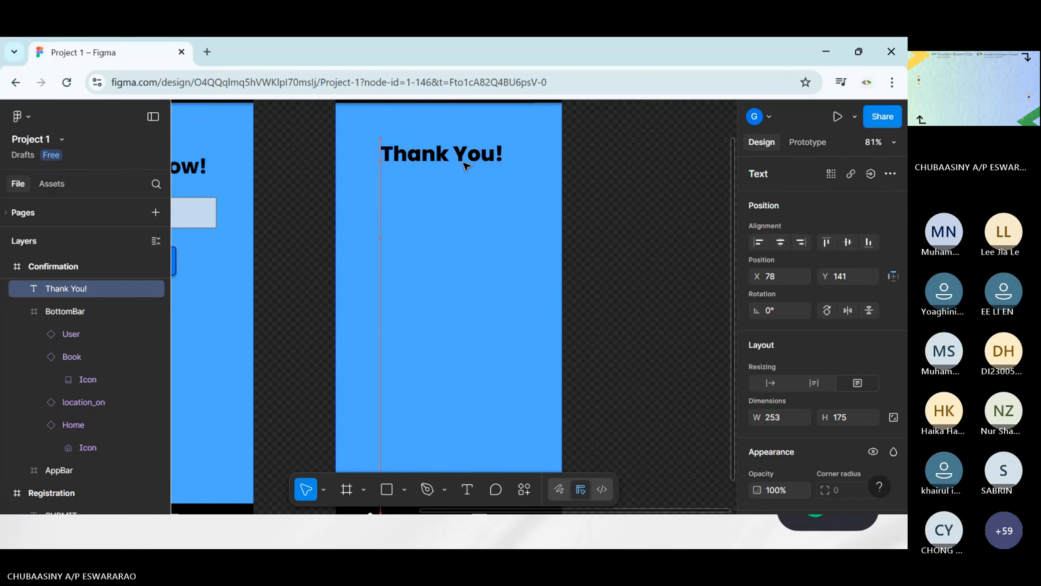
pyautogui.click(474, 188)
pyautogui.scroll(1, 475, 189)
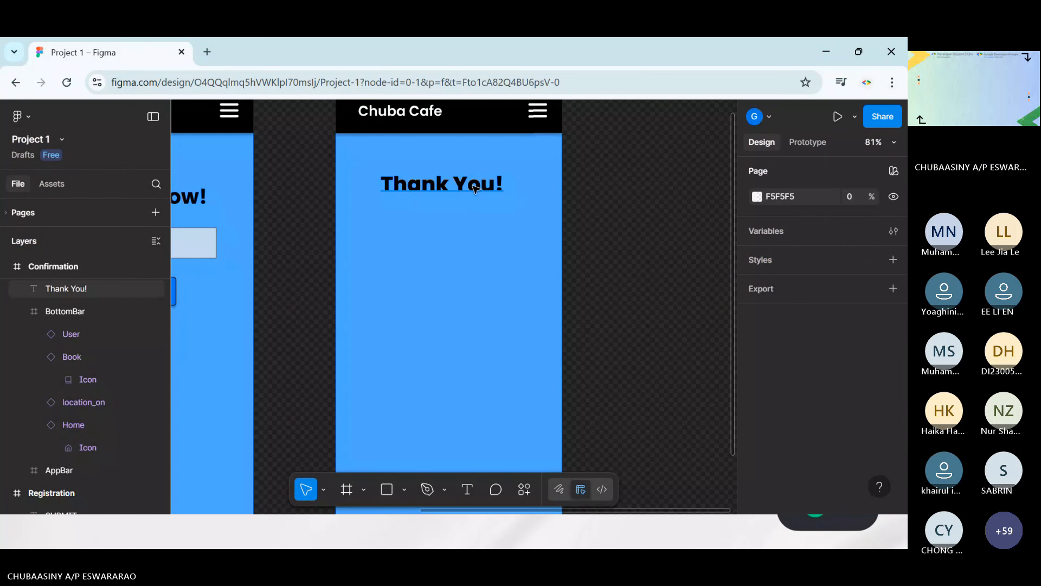
# Centre-align the Thank You! text horizontally and move its box to about X 70, Y 148
pyautogui.click(475, 189)
pyautogui.scroll(-5, 807, 332)
pyautogui.scroll(5, 833, 347)
pyautogui.scroll(-1, 820, 339)
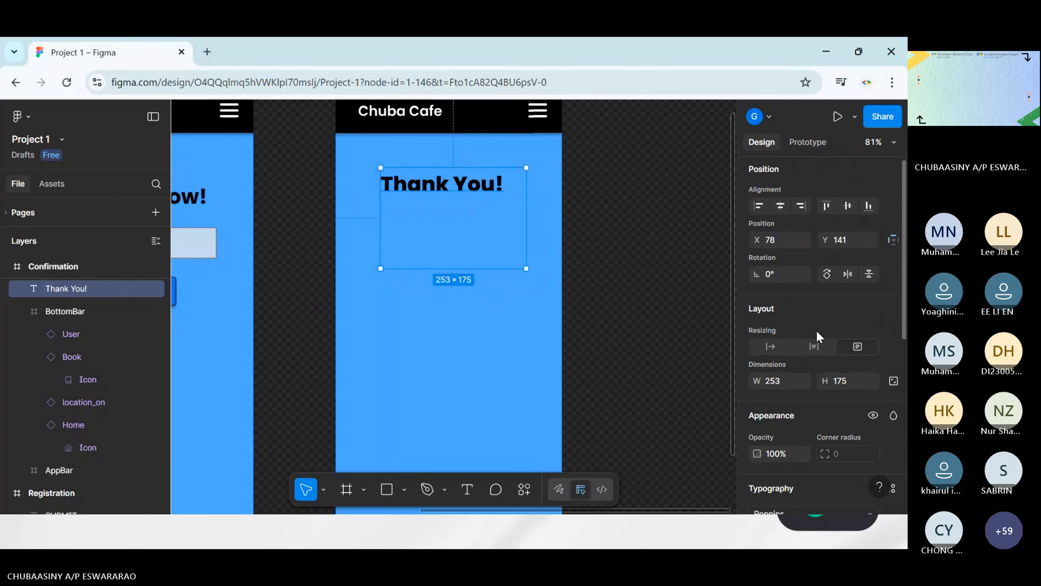
pyautogui.scroll(-5, 820, 338)
pyautogui.click(779, 359)
pyautogui.click(664, 341)
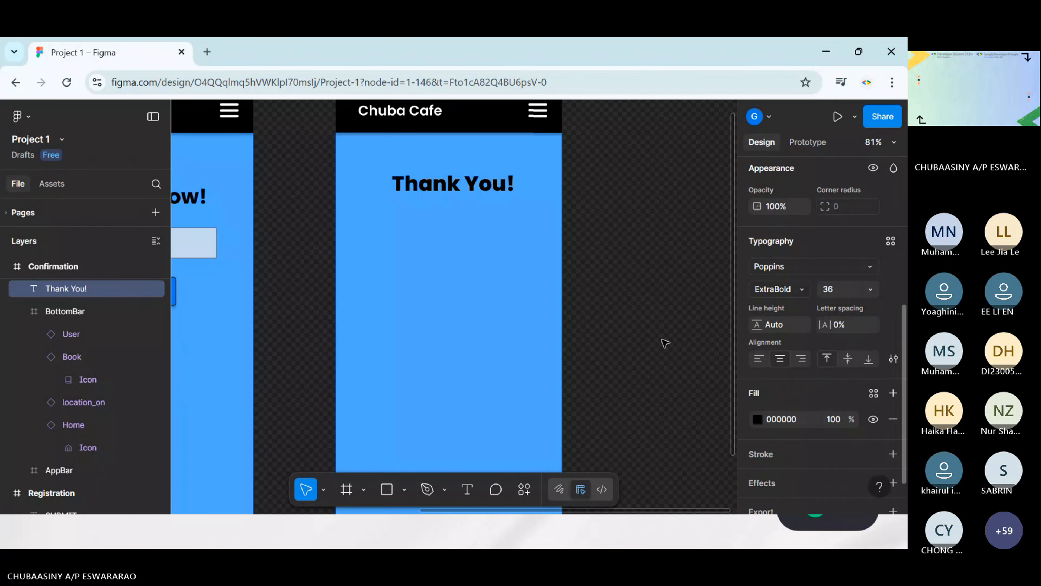
pyautogui.click(475, 188)
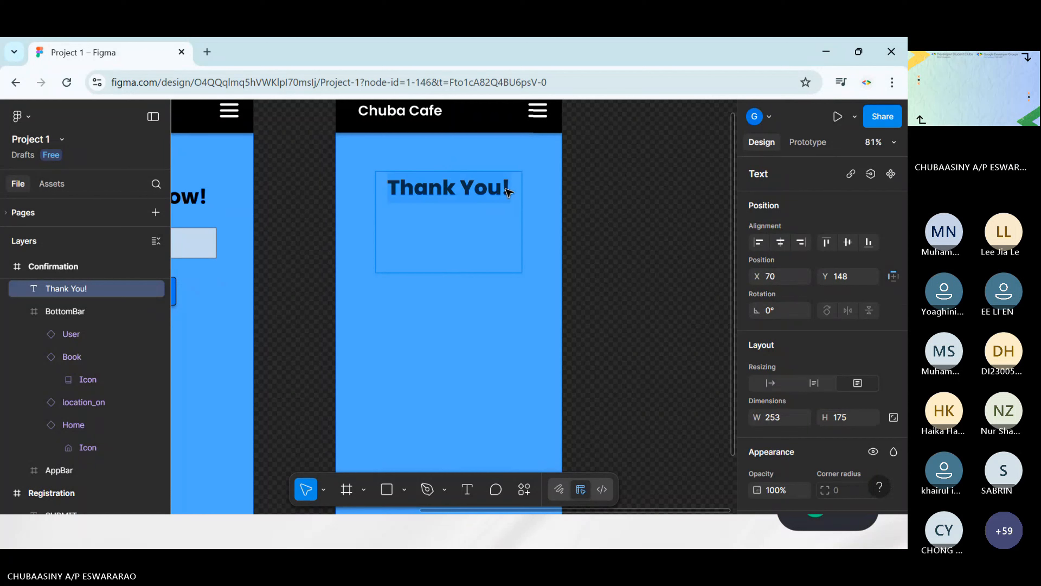
# Add the sentence "We'll keep you up to date." on a new line below Thank You! in the same text box
pyautogui.doubleClick(516, 194)
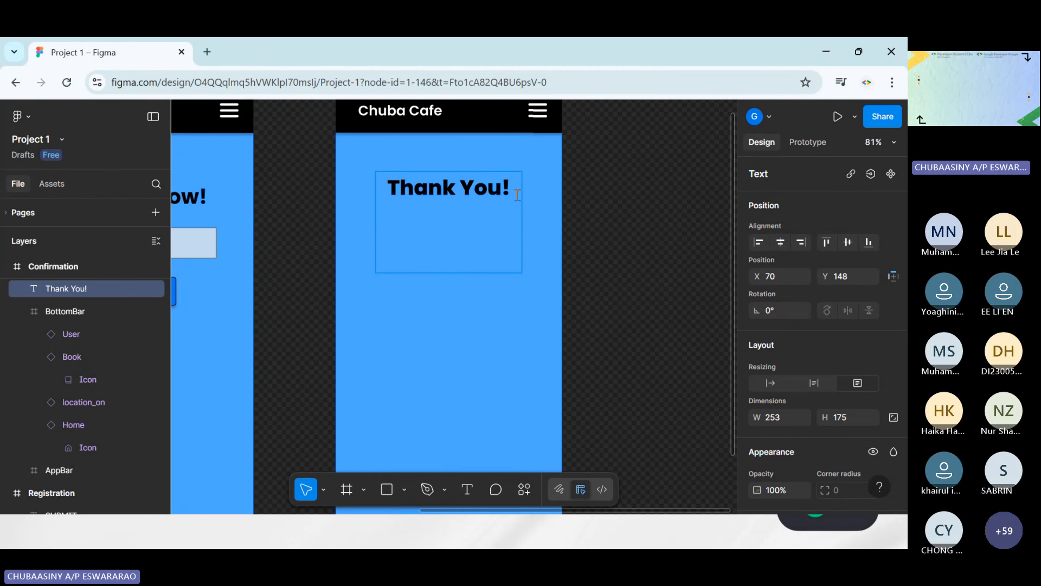
pyautogui.press('Return')
pyautogui.write('W')
pyautogui.write("e'")
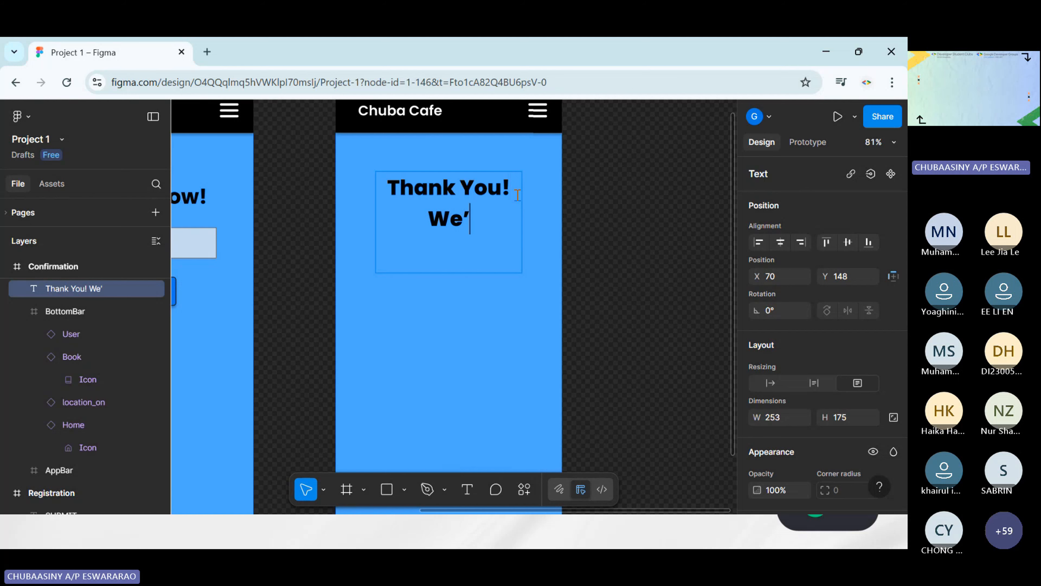
pyautogui.write('ll keep you')
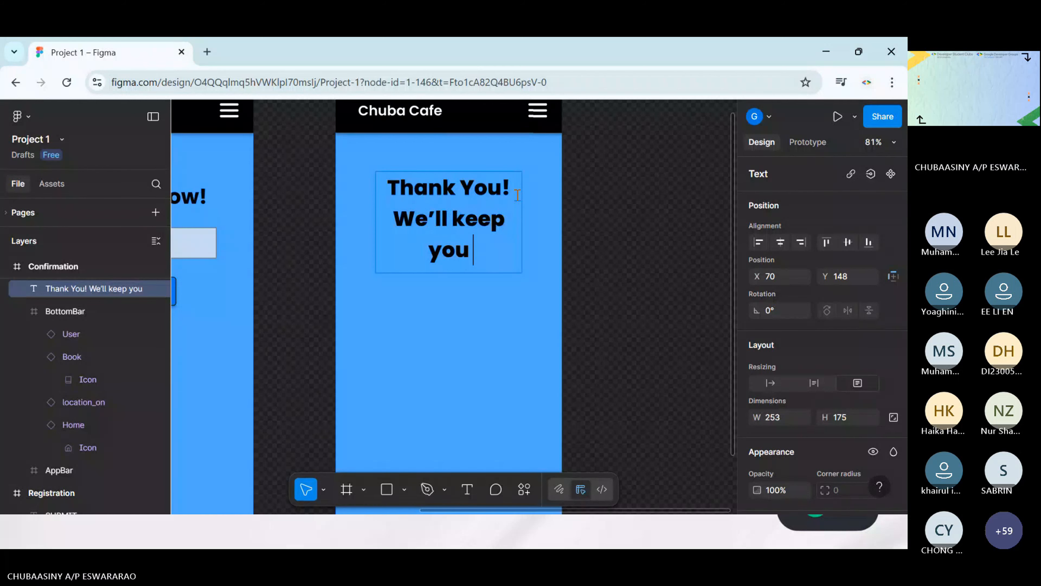
pyautogui.write(' y')
pyautogui.press('BackSpace')
pyautogui.write('up')
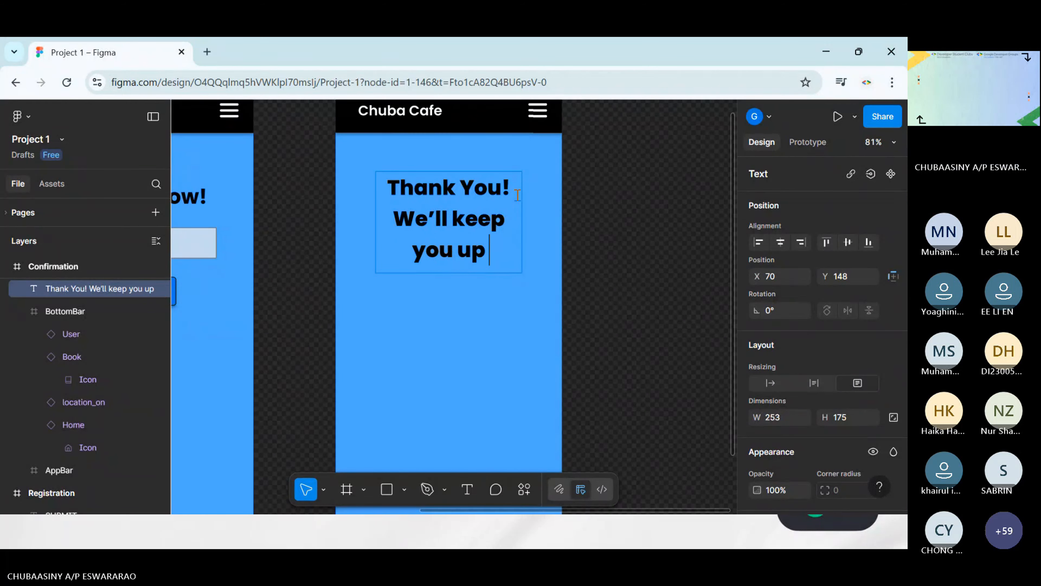
pyautogui.write(' to date')
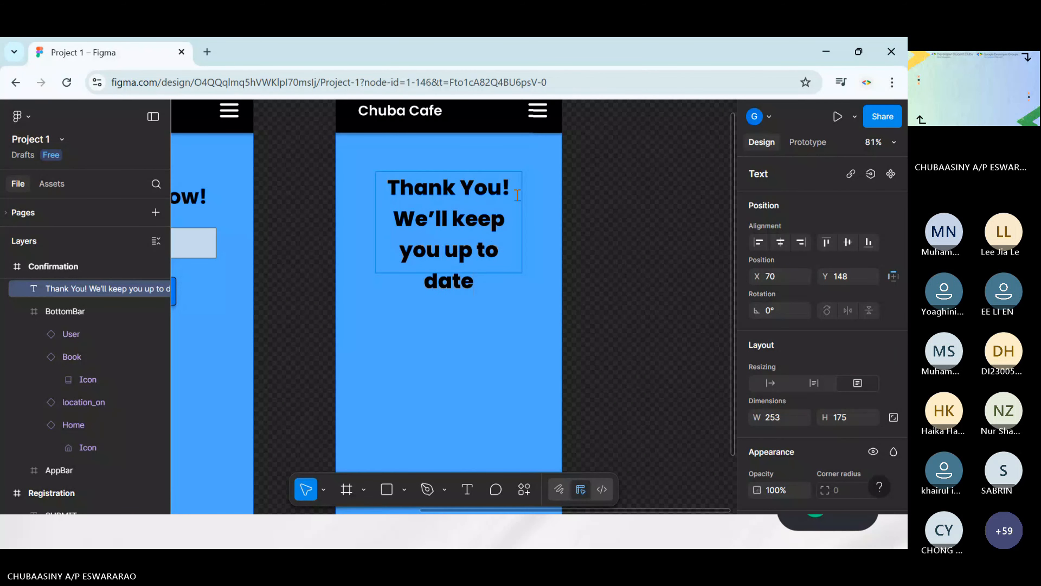
pyautogui.write('.')
pyautogui.press('Escape')
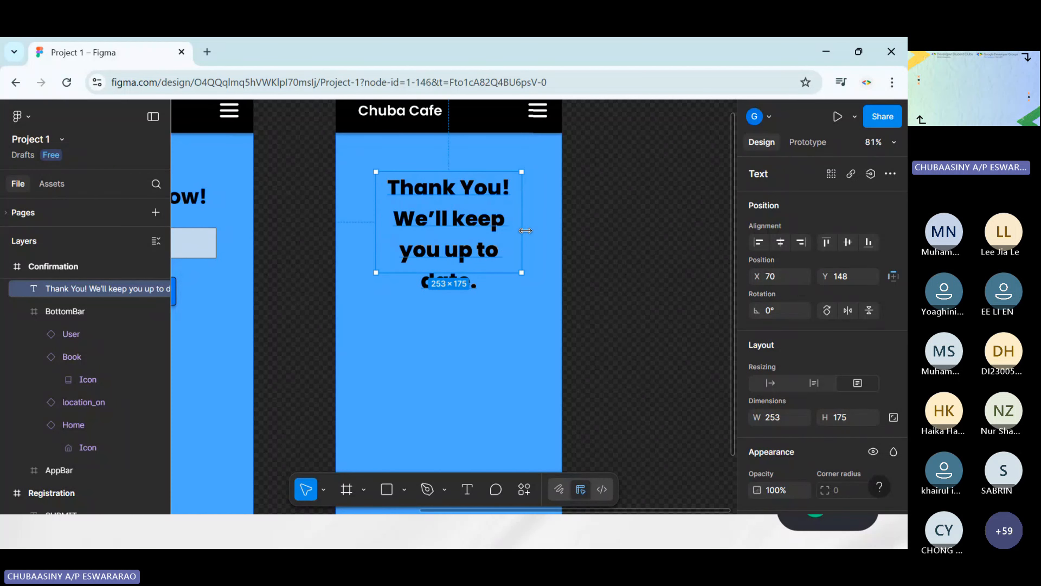
# Widen the message text box so the second sentence wraps onto two lines, and move the box slightly down
pyautogui.moveTo(526, 230)
pyautogui.mouseDown()
pyautogui.moveTo(541, 230)
pyautogui.moveTo(508, 226)
pyautogui.mouseUp()
pyautogui.click(621, 228)
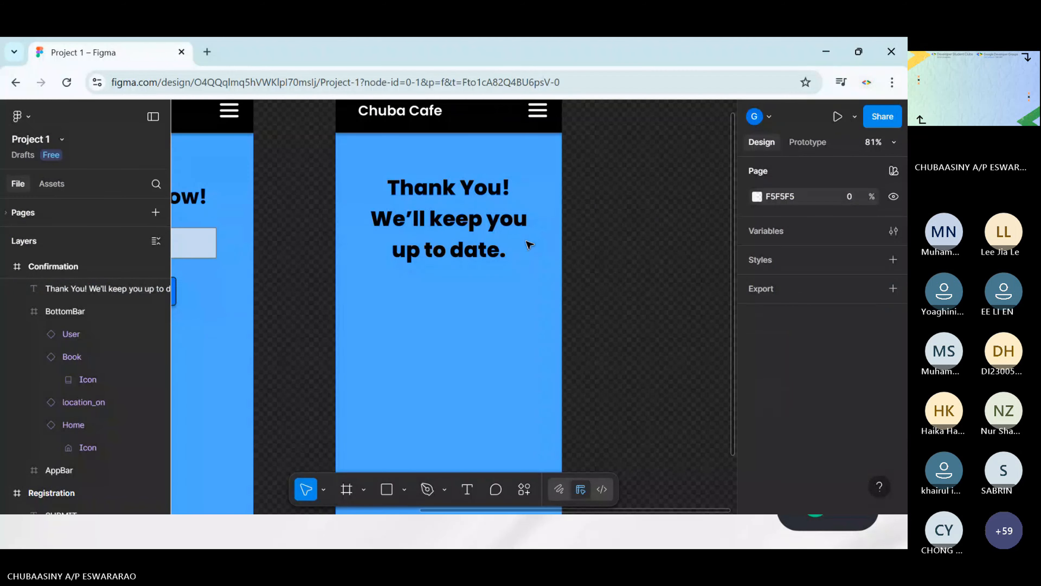
pyautogui.moveTo(468, 225); pyautogui.dragTo(469, 234)
pyautogui.click(606, 237)
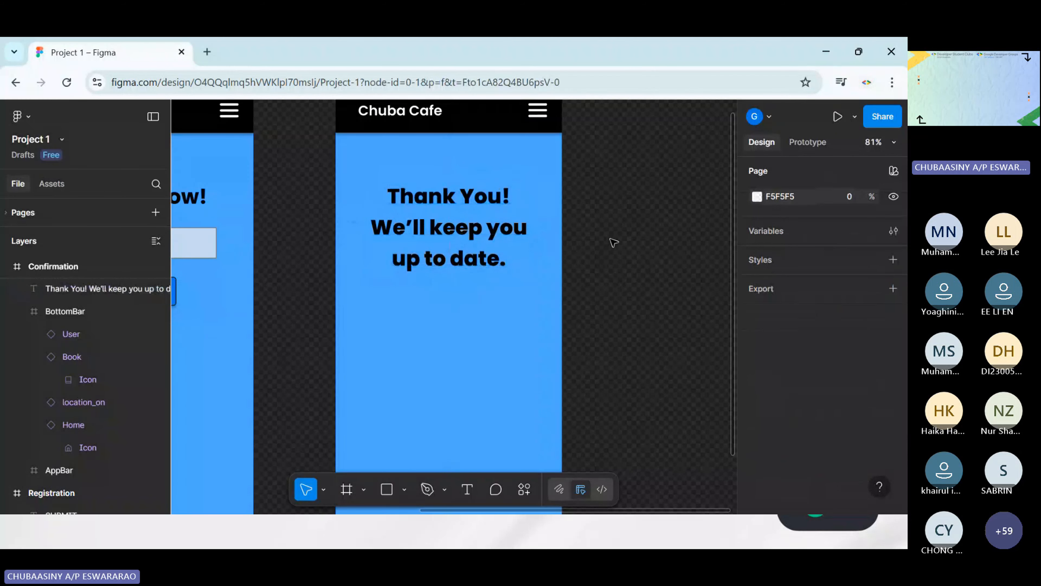
# Review the Opening Soon, Registration and Confirmation screens side by side, checking their content, headers and bottom bars
pyautogui.hscroll(-5, 284, 295)
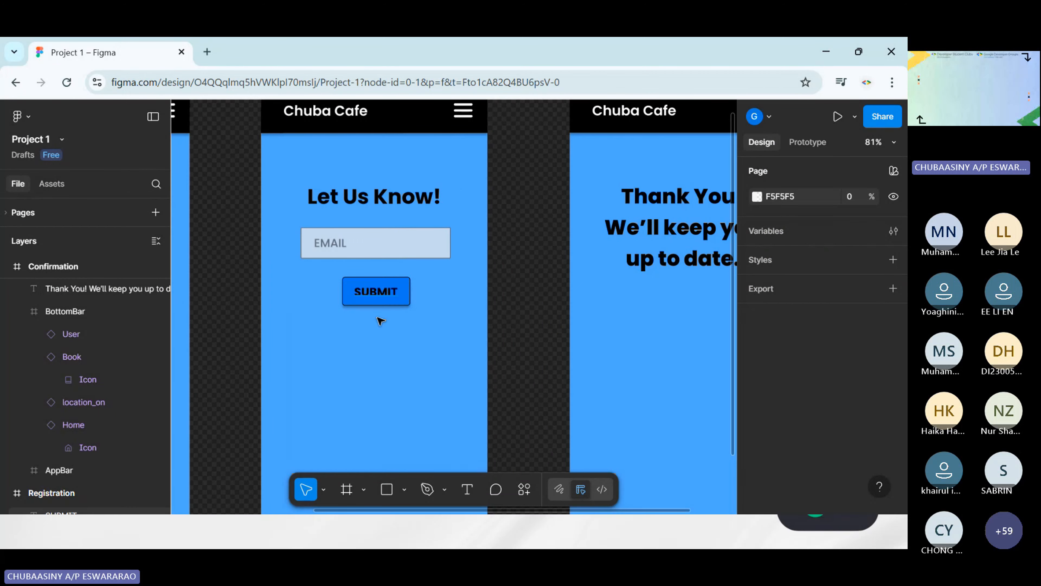
pyautogui.hscroll(3, 554, 332)
pyautogui.hscroll(5, 561, 320)
pyautogui.scroll(3, 532, 258)
pyautogui.click(498, 202)
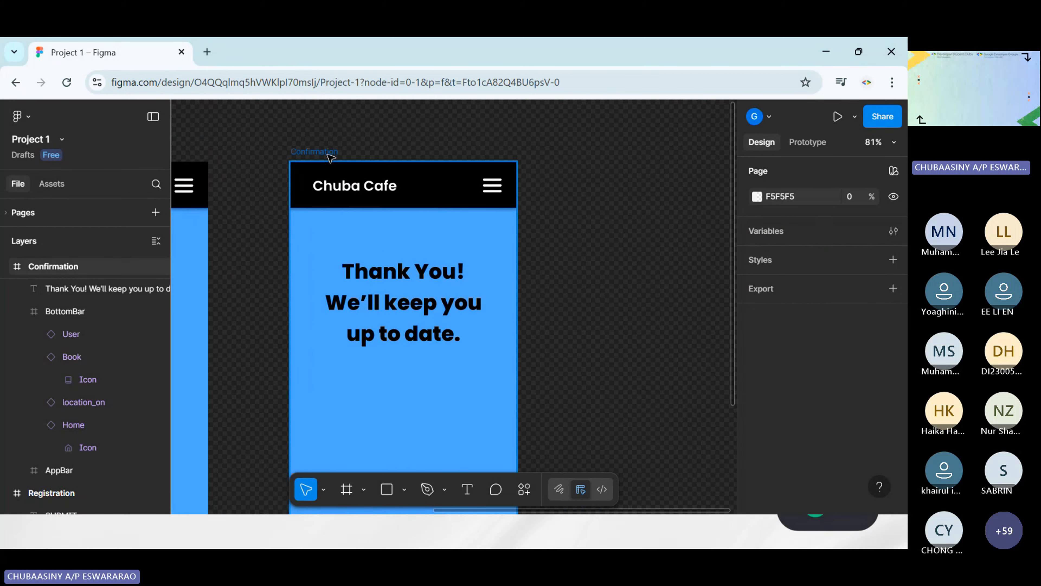
pyautogui.scroll(-3, 516, 198)
pyautogui.scroll(1, 530, 209)
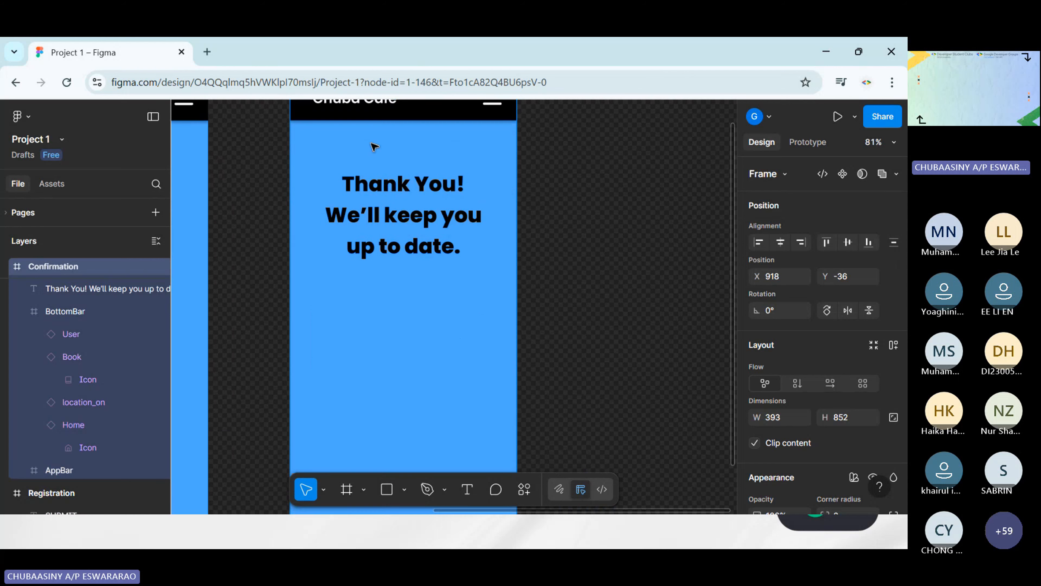
pyautogui.click(625, 251)
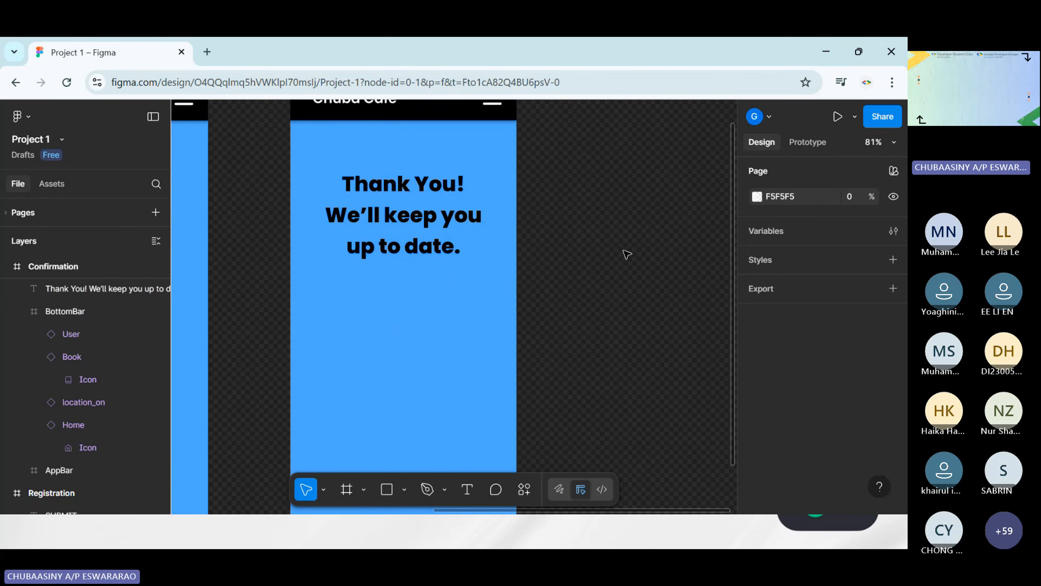
pyautogui.scroll(-5, 625, 253)
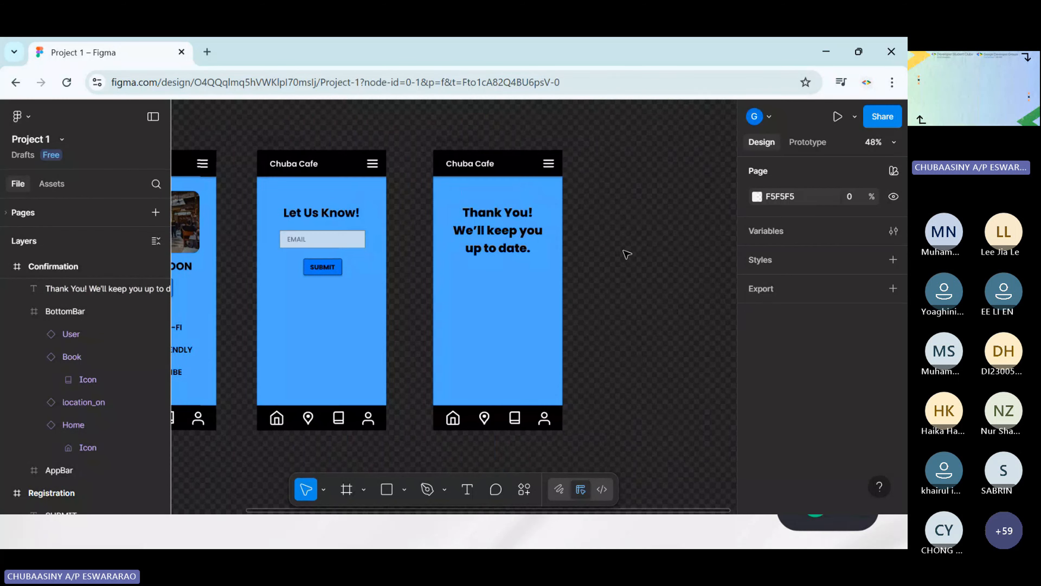
pyautogui.hscroll(-3, 396, 340)
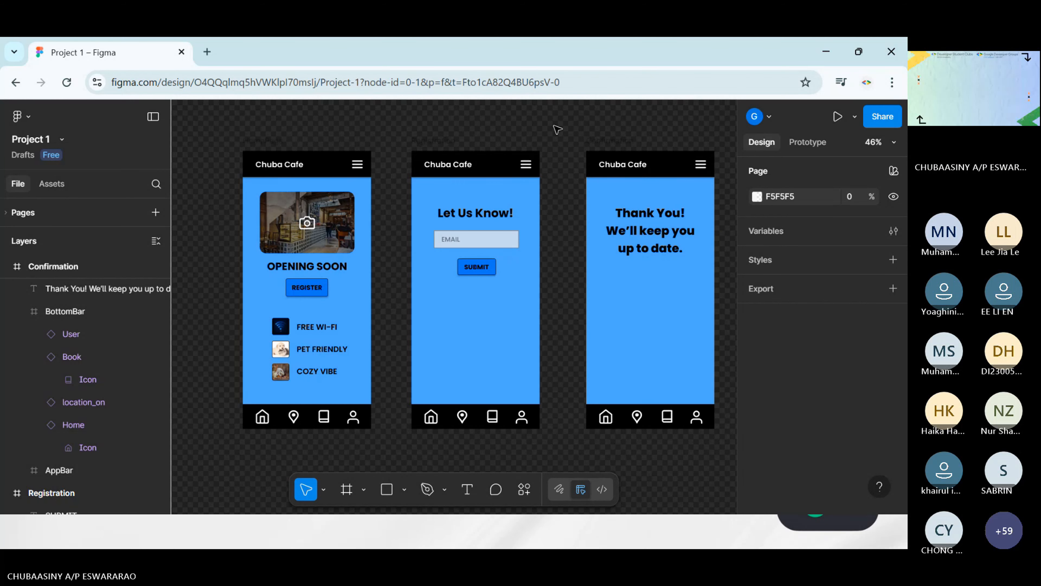
pyautogui.hscroll(1, 602, 144)
pyautogui.hscroll(-2, 611, 146)
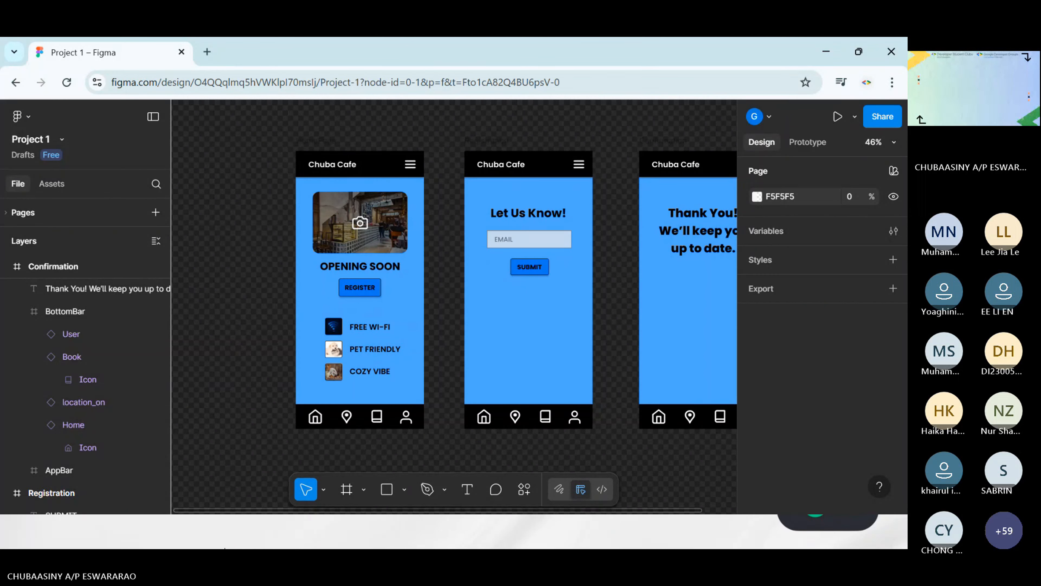
pyautogui.moveTo(230, 547)
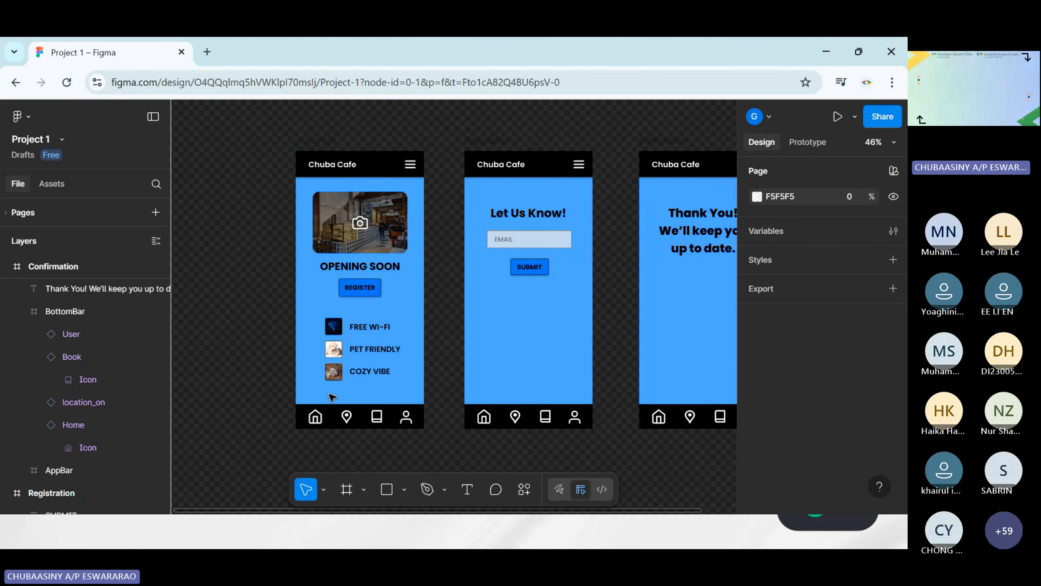
pyautogui.scroll(8, 361, 383)
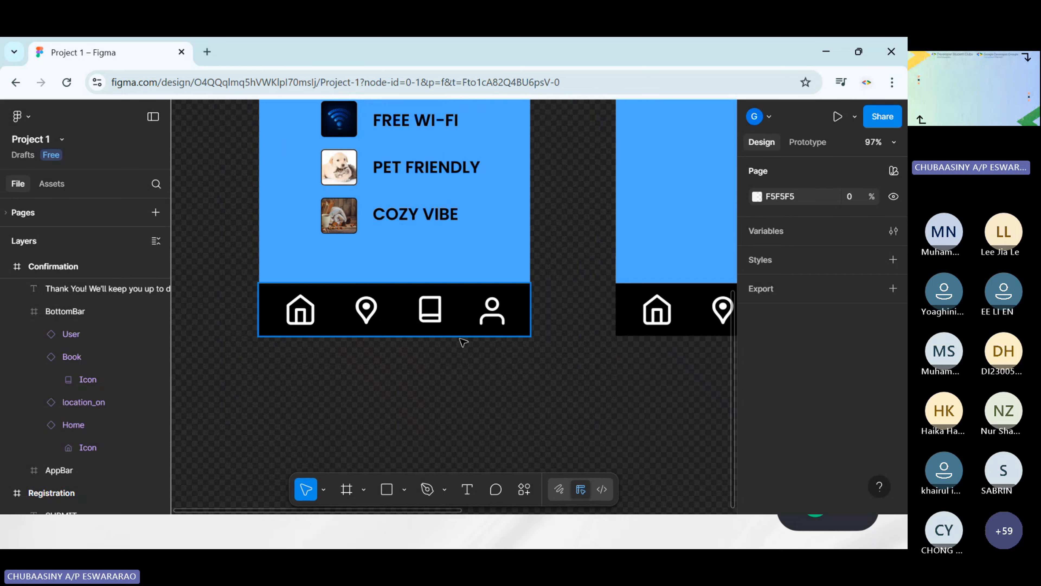
# Inspect the bottom bar of the Opening Soon screen, including its home, location, book and user icons
pyautogui.click(311, 317)
pyautogui.click(311, 317)
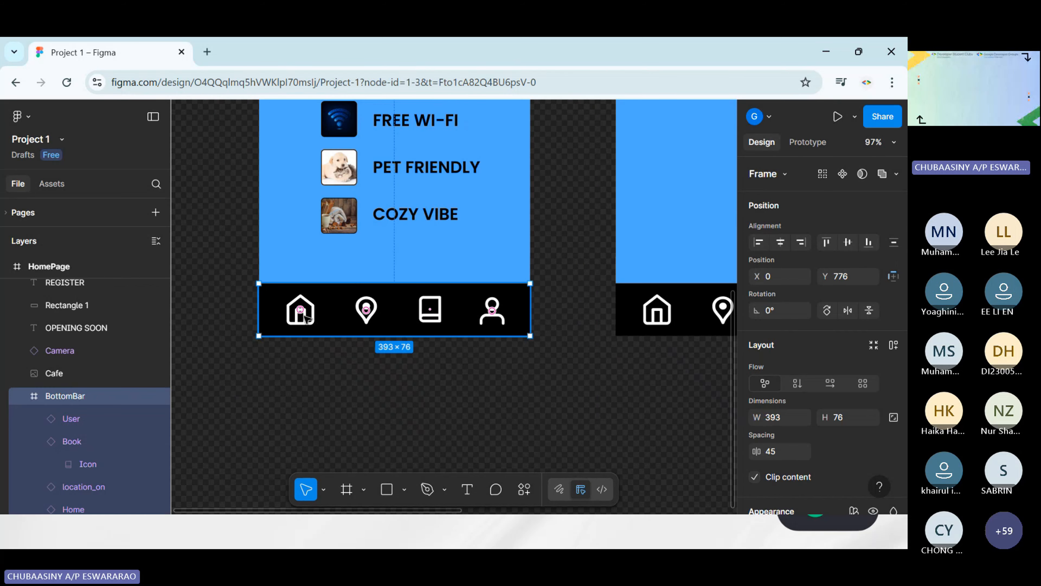
pyautogui.scroll(5, 296, 299)
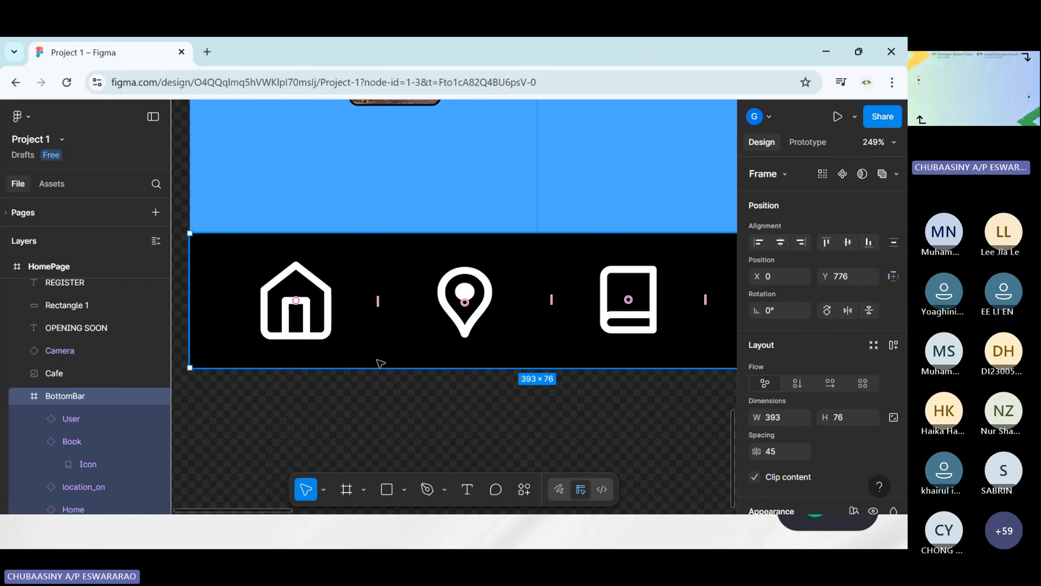
pyautogui.scroll(-4, 373, 357)
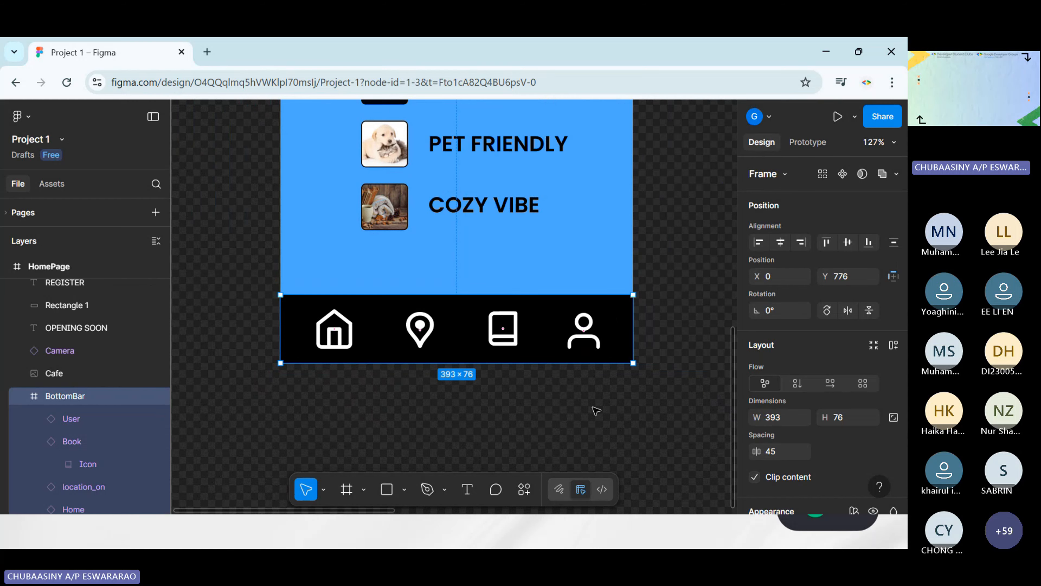
pyautogui.click(263, 230)
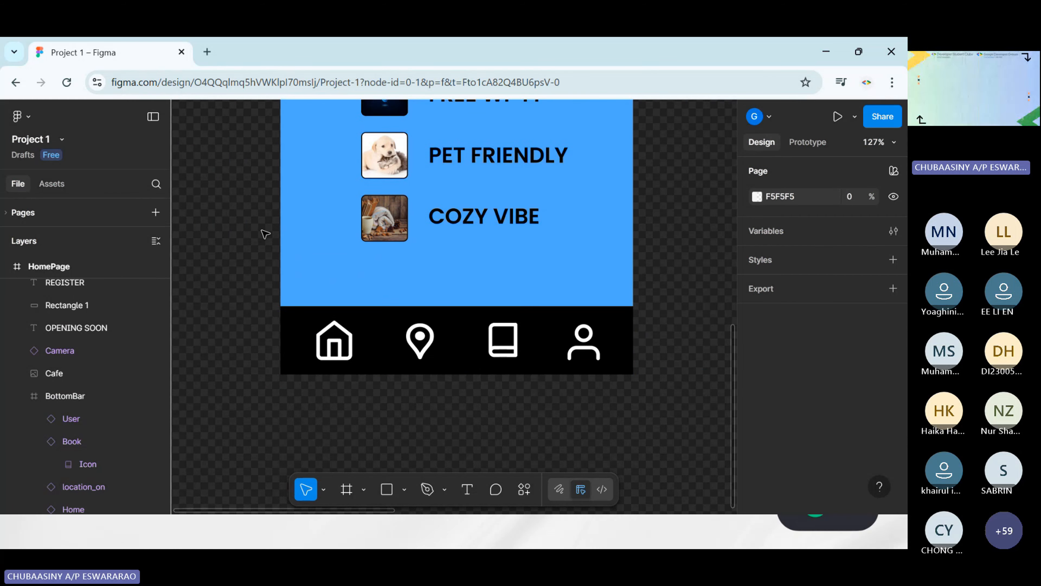
pyautogui.scroll(-3, 265, 232)
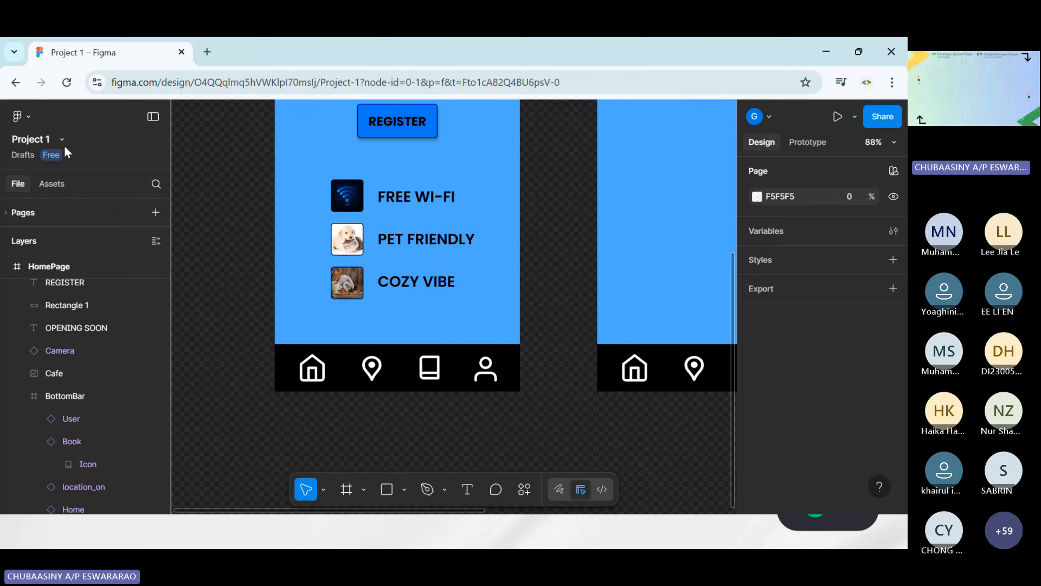
# Leave Project 1 for the file browser, open the Icons file and dismiss the meeting hint
pyautogui.click(32, 122)
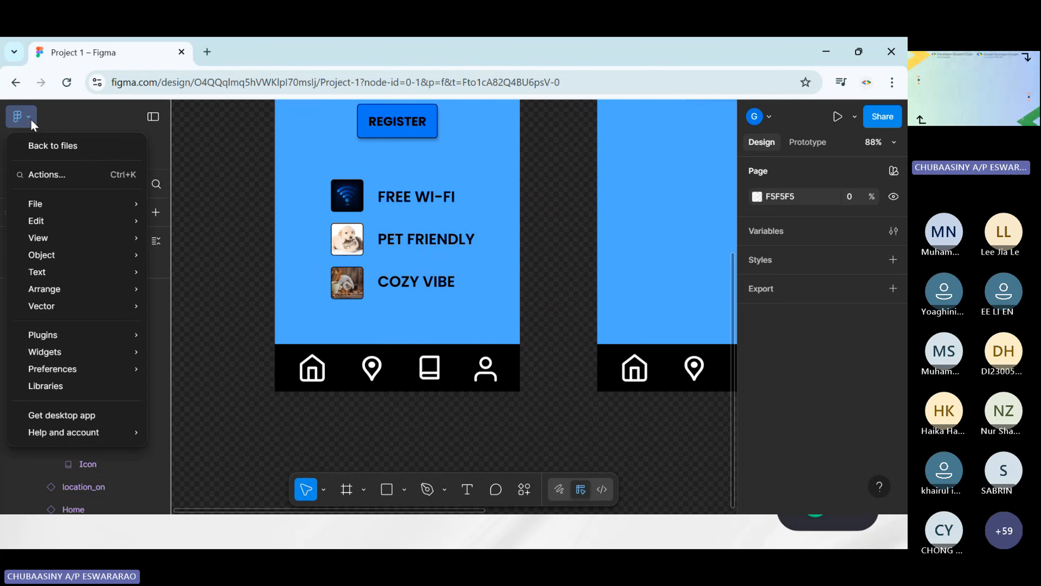
pyautogui.click(78, 145)
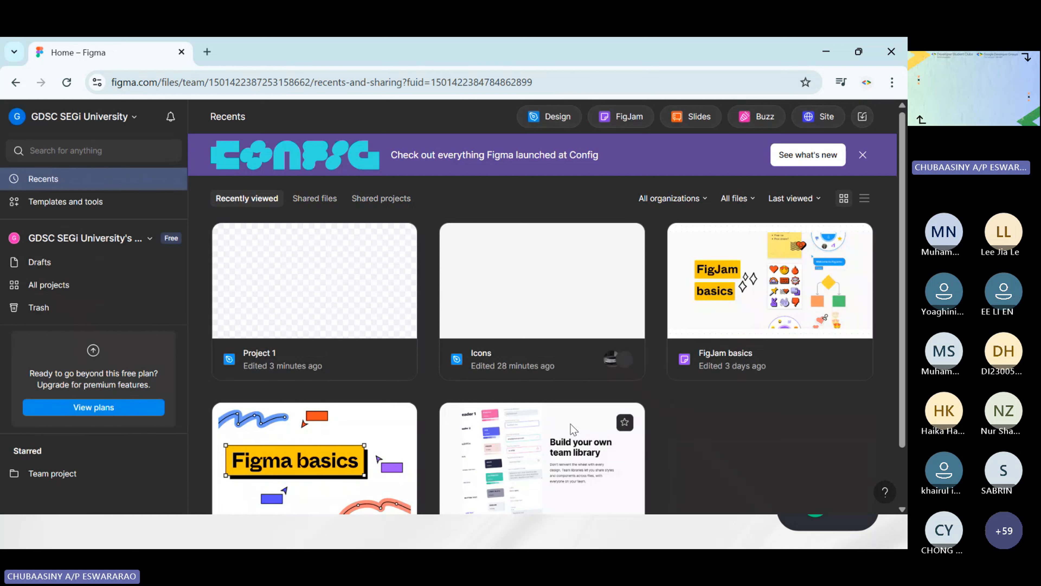
pyautogui.doubleClick(568, 319)
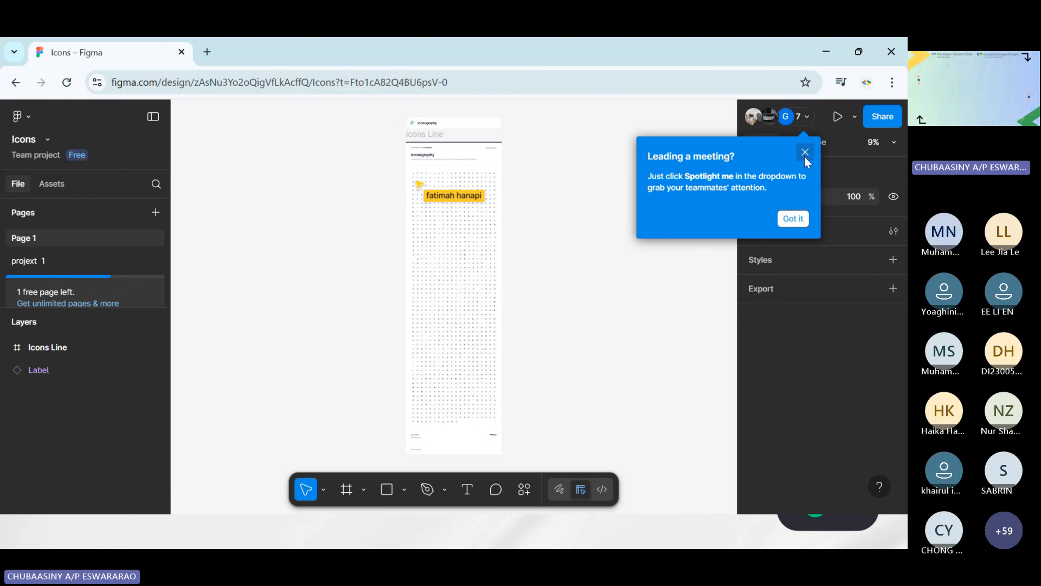
pyautogui.click(805, 152)
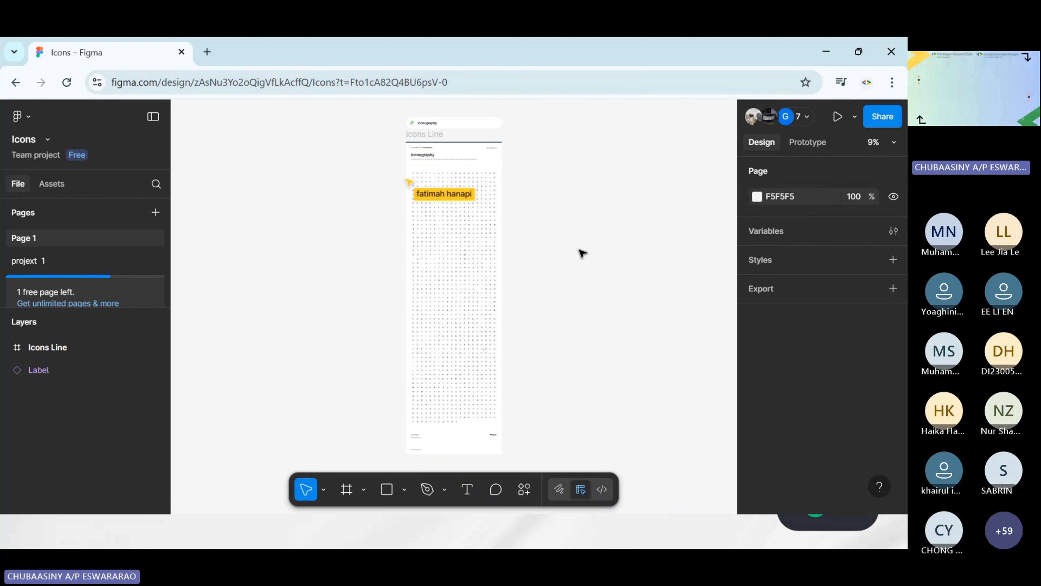
# Select the whole icon sheet in the Icons file, both the Icons Line frame and the Label, and copy it
pyautogui.scroll(5, 582, 254)
pyautogui.hscroll(-5, 582, 254)
pyautogui.scroll(3, 582, 253)
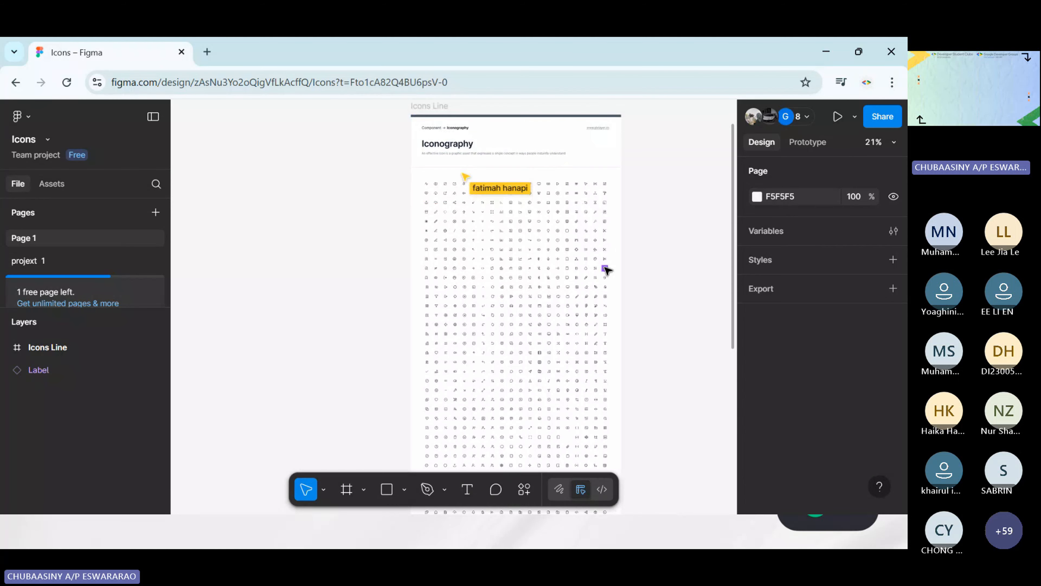
pyautogui.scroll(-6, 606, 269)
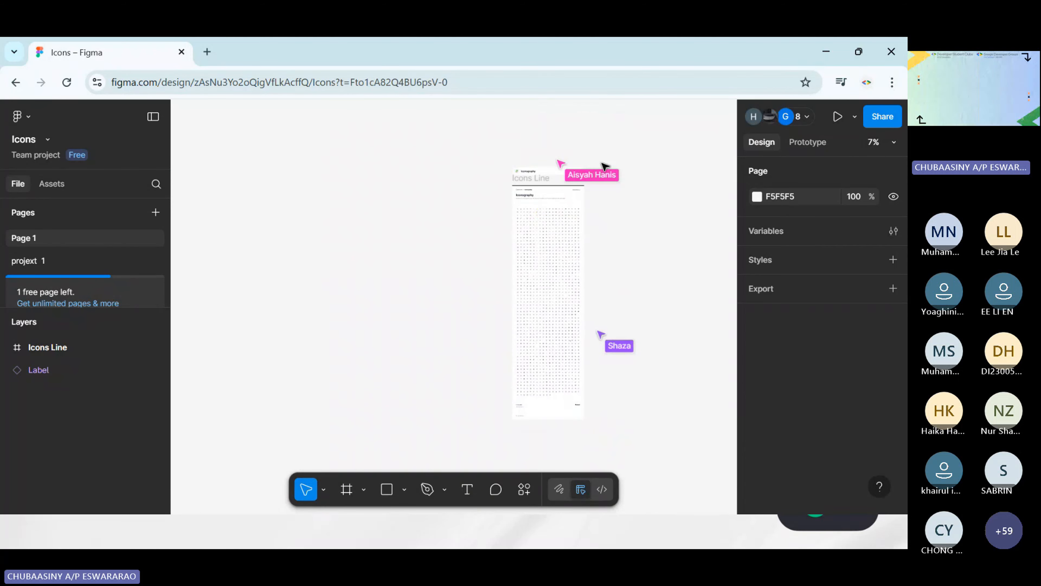
pyautogui.hscroll(3, 657, 286)
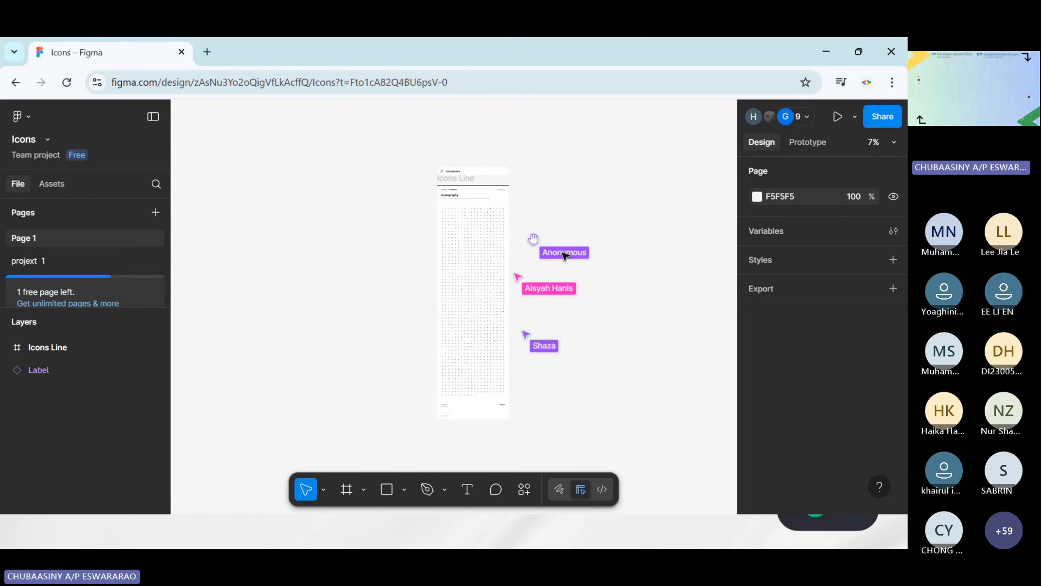
pyautogui.hscroll(2, 615, 291)
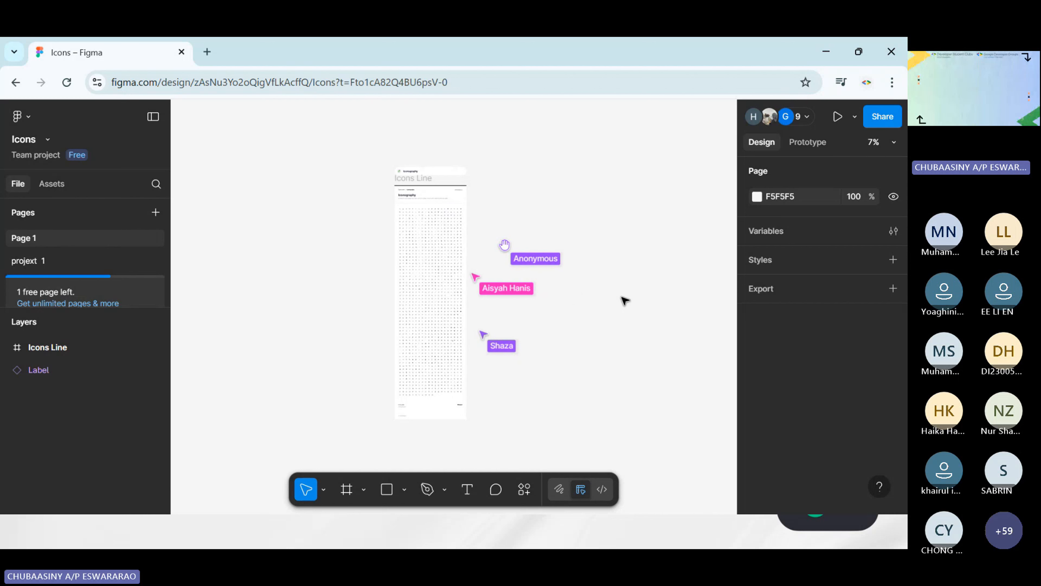
pyautogui.hotkey('ctrl', 'a')
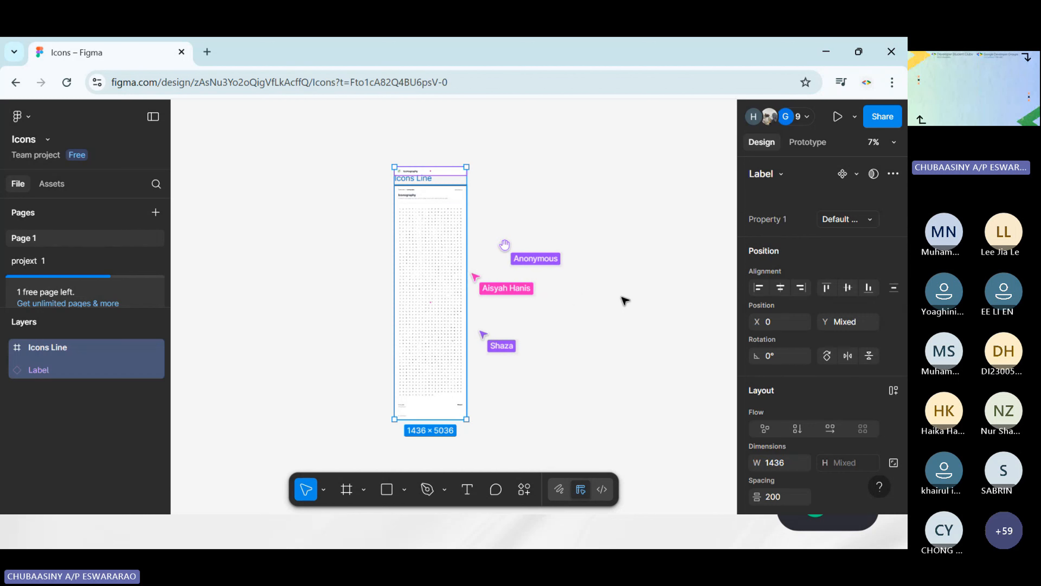
pyautogui.click(363, 159)
pyautogui.moveTo(336, 140); pyautogui.dragTo(481, 449)
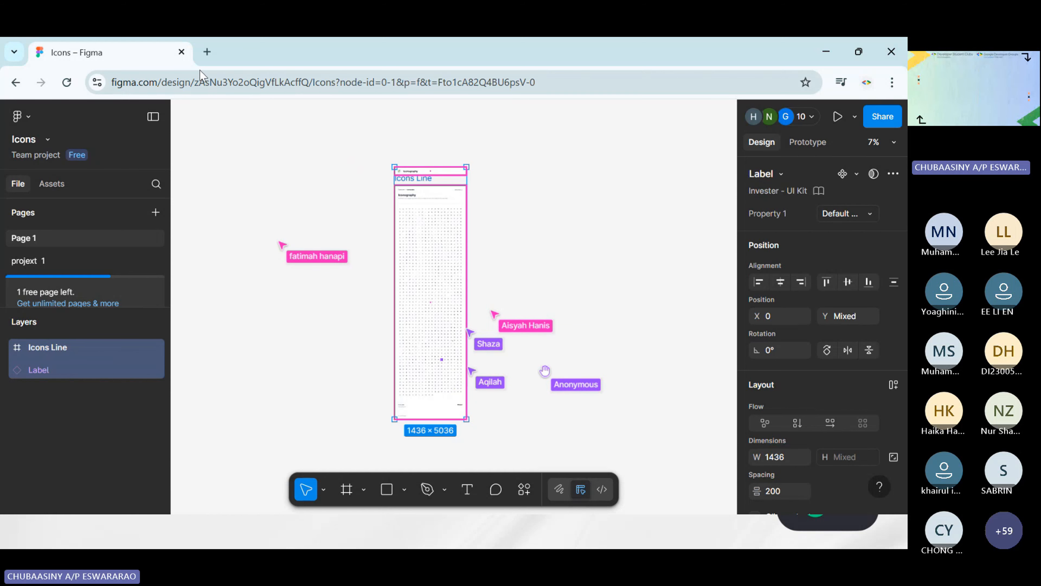
# Create a blank design file from the Figma home page in a new browser tab and paste the copied icon sheet into it
pyautogui.click(207, 52)
pyautogui.write('figma.com')
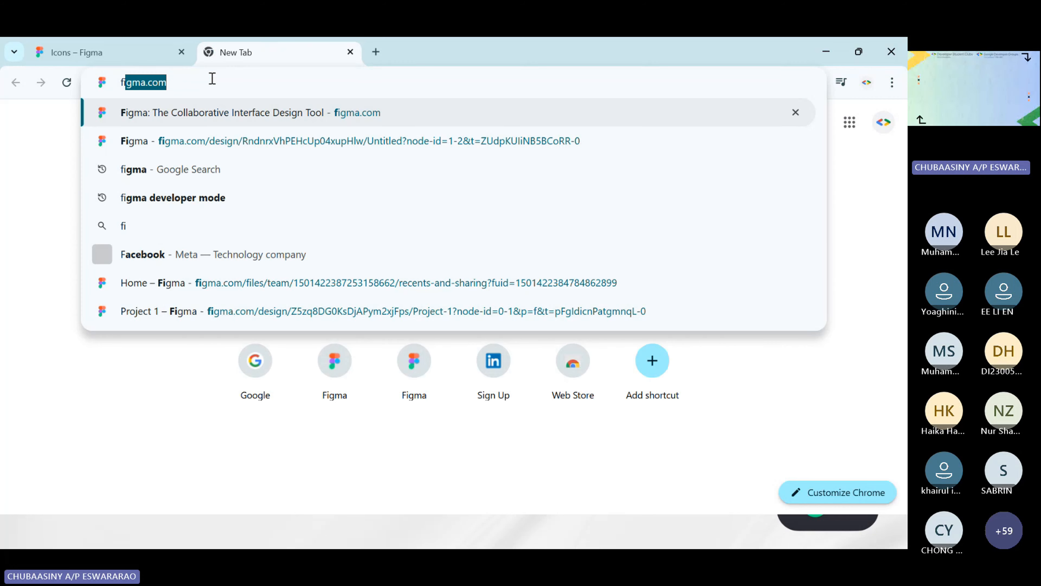
pyautogui.press('Return')
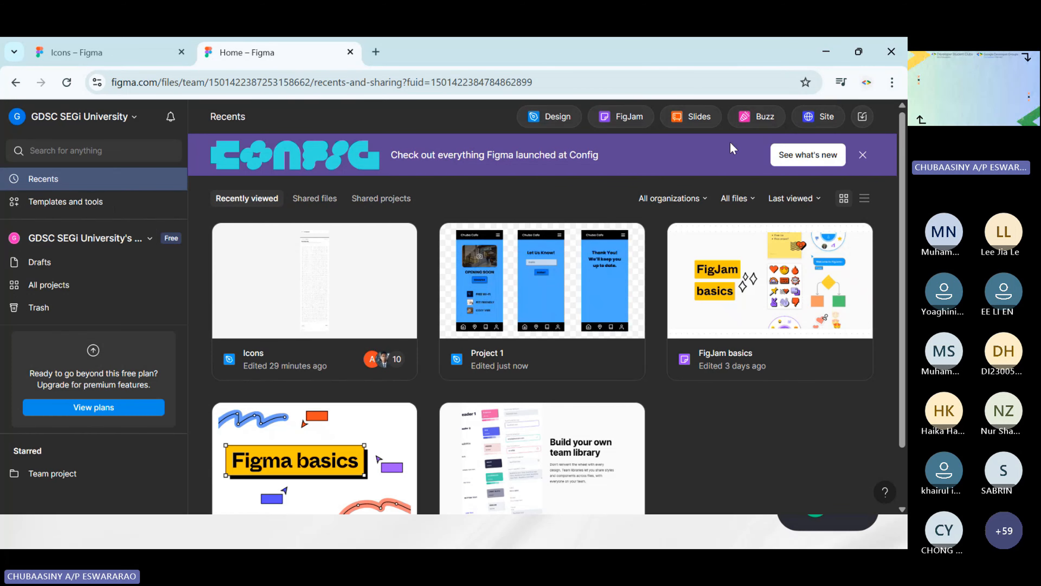
pyautogui.click(568, 123)
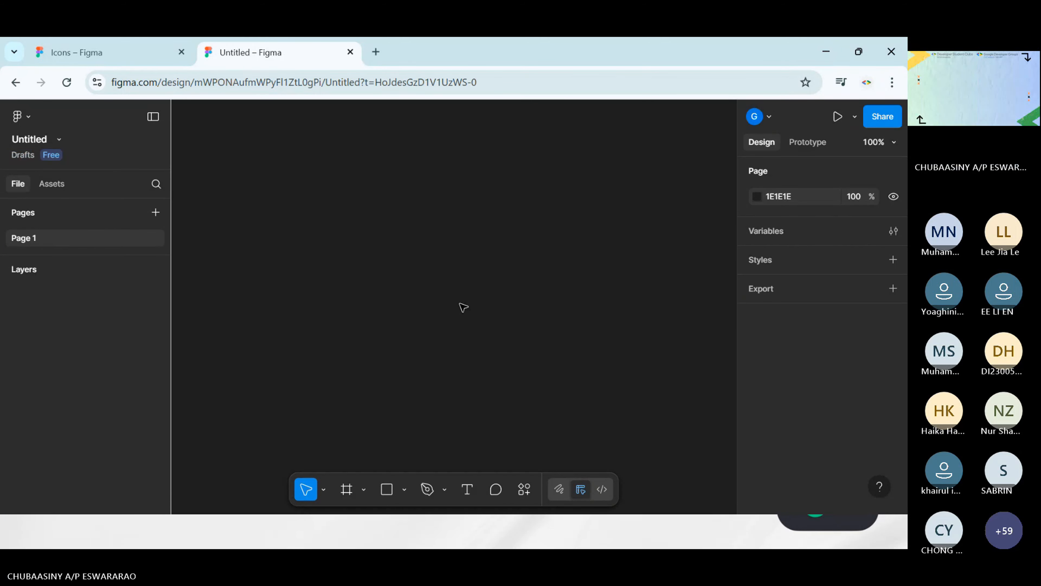
pyautogui.hotkey('ctrl', 'v')
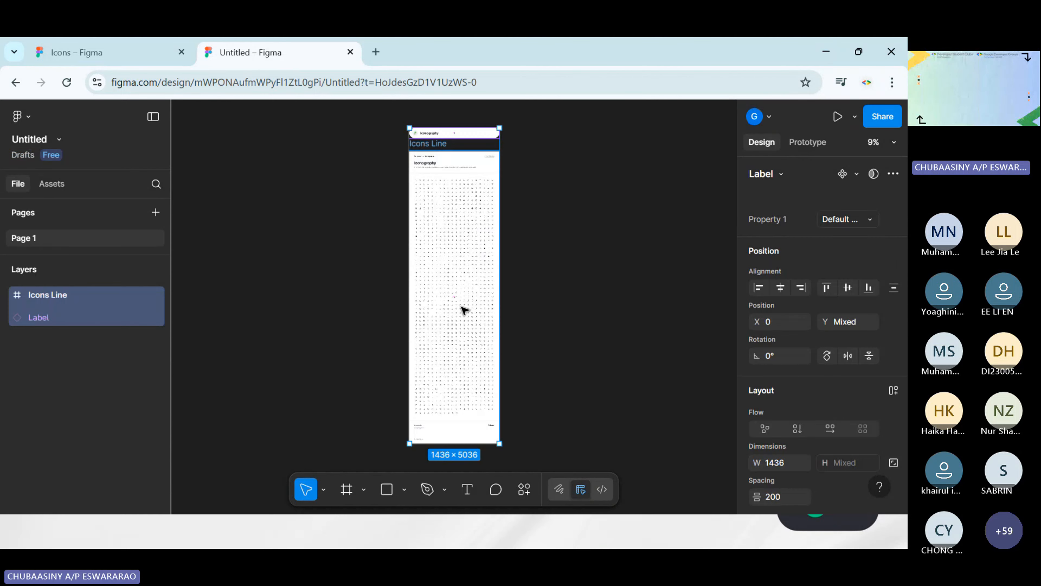
pyautogui.click(574, 320)
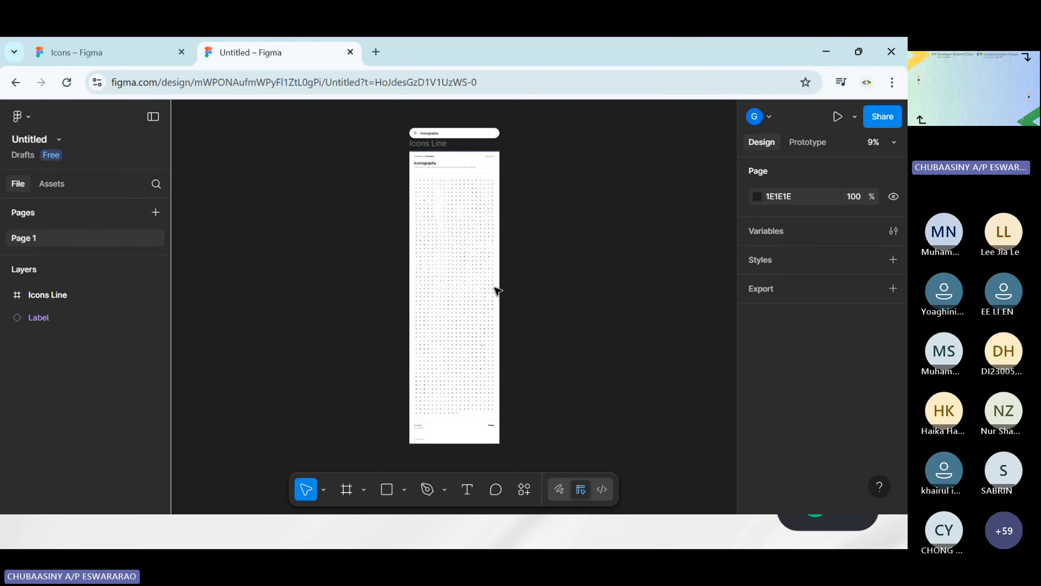
# Look through the icon rows of the pasted Iconography sheet from header to footer, briefly checking back with the original Icons file
pyautogui.scroll(6, 451, 239)
pyautogui.scroll(-3, 452, 240)
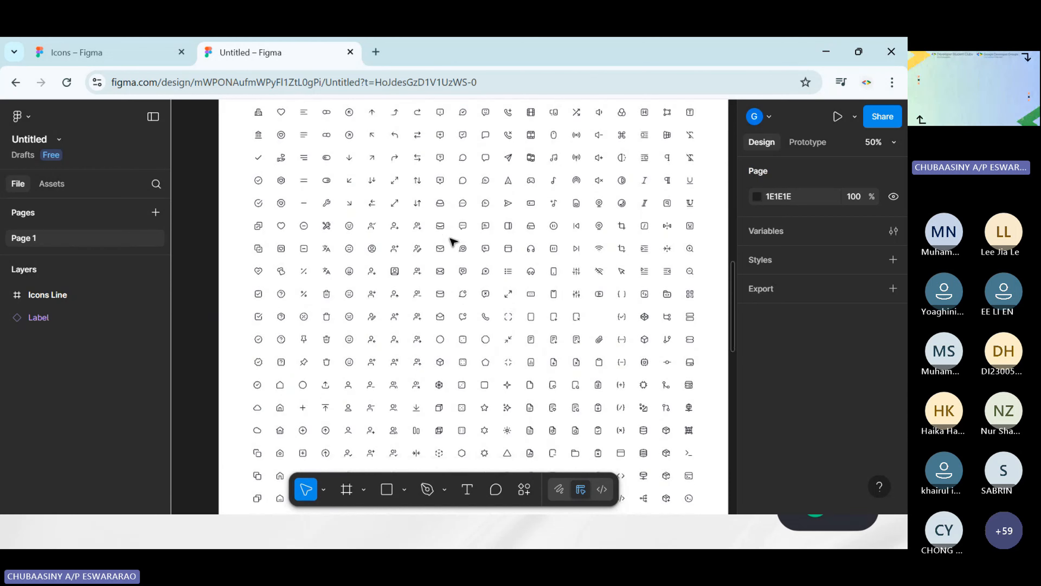
pyautogui.click(71, 52)
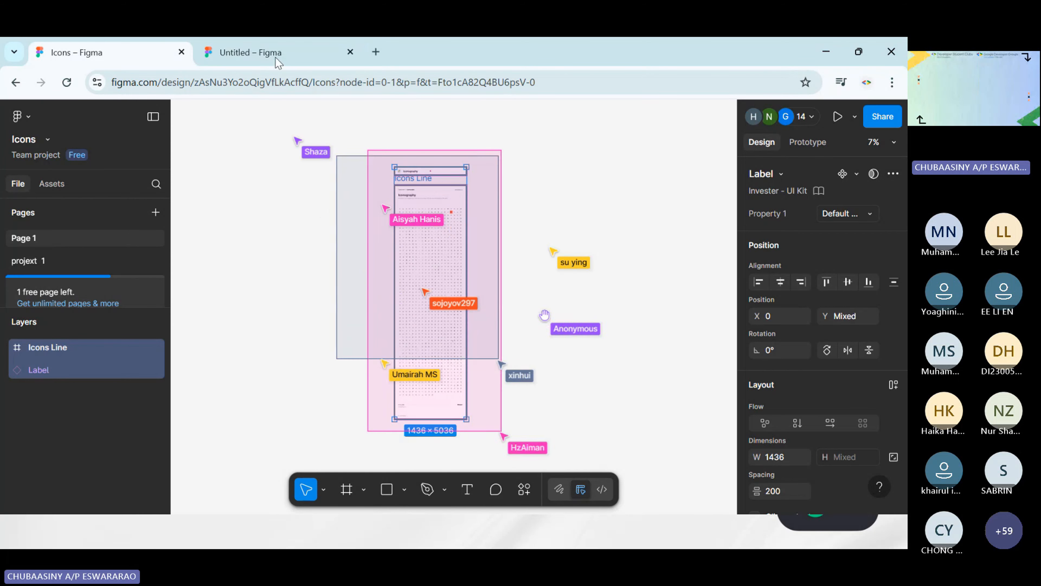
pyautogui.click(262, 53)
pyautogui.scroll(-5, 554, 338)
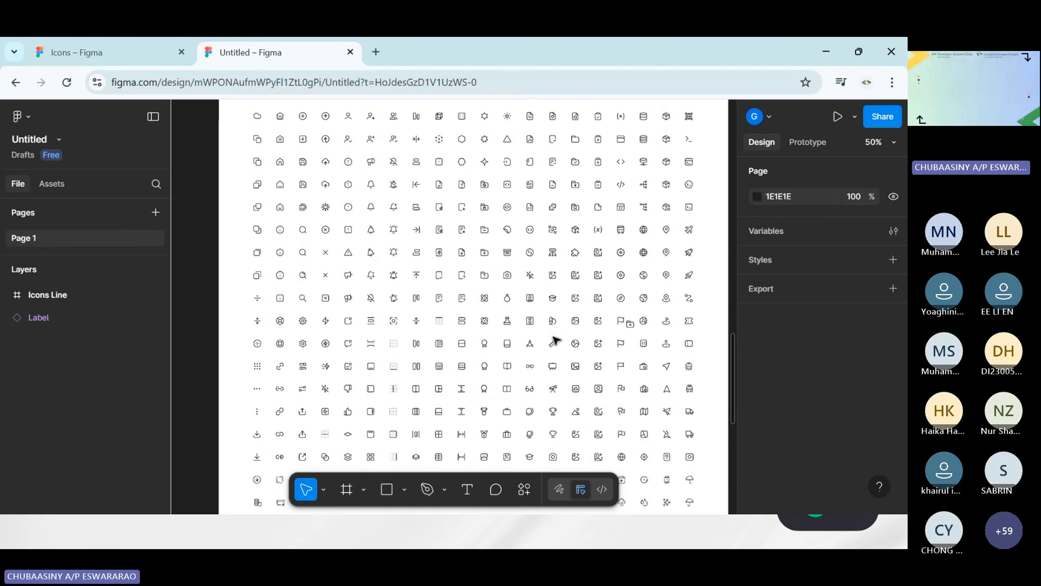
pyautogui.scroll(-5, 554, 338)
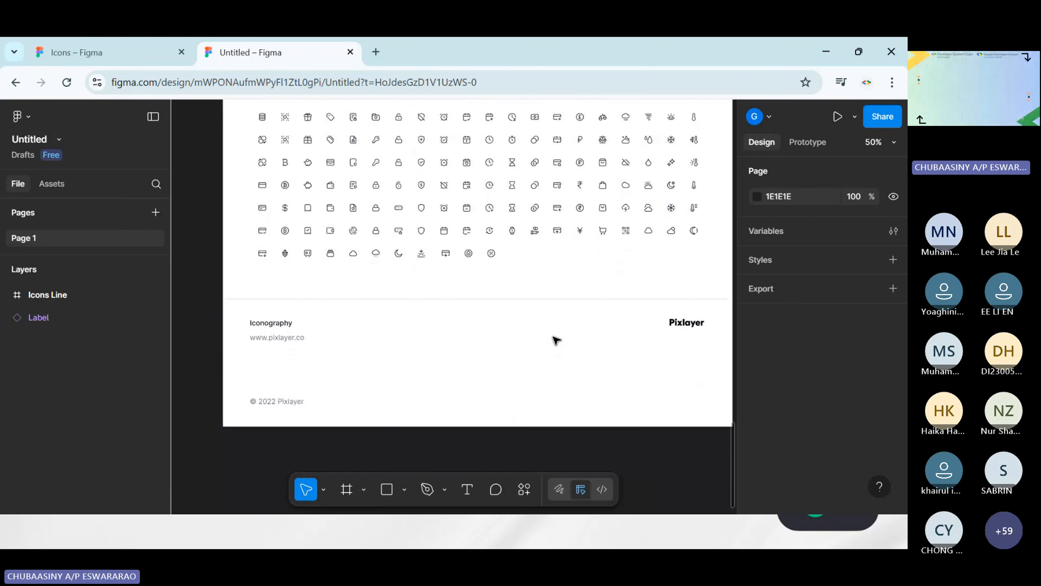
pyautogui.scroll(10, 554, 338)
pyautogui.hscroll(2, 555, 339)
pyautogui.scroll(5, 554, 338)
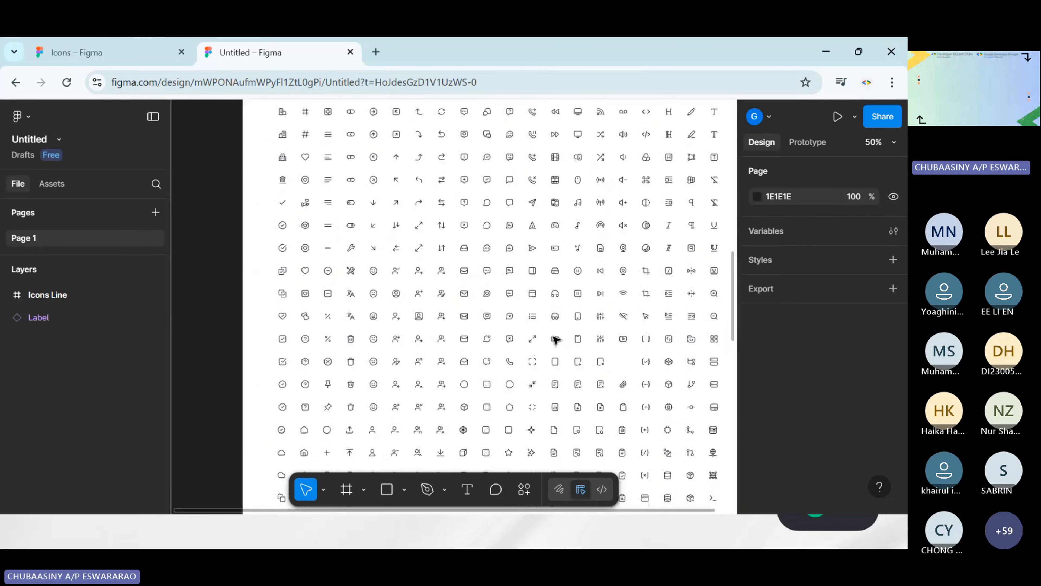
pyautogui.scroll(-10, 554, 340)
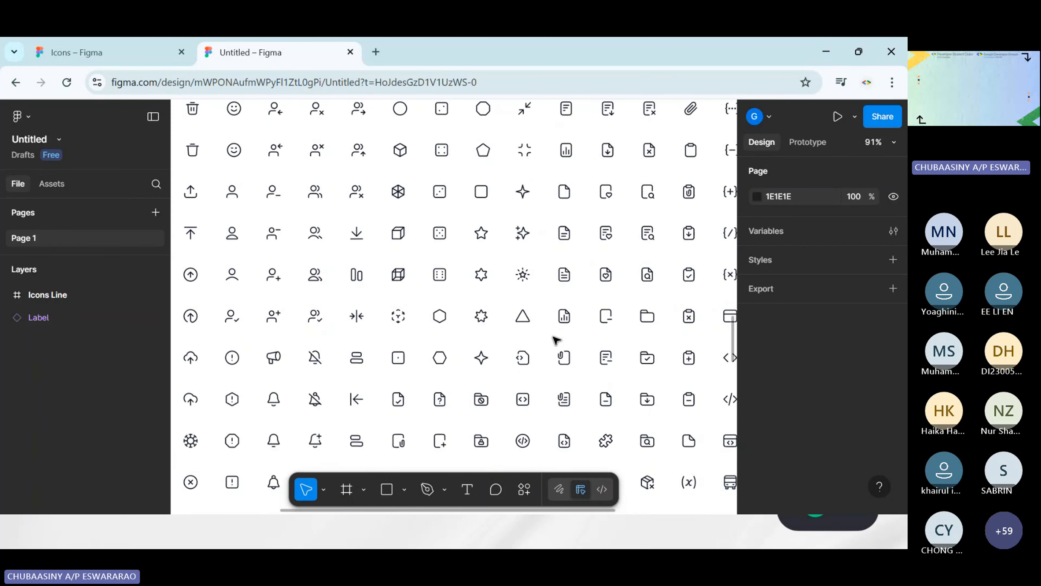
pyautogui.scroll(-5, 555, 339)
pyautogui.scroll(-1, 556, 339)
pyautogui.hscroll(6, 556, 340)
pyautogui.scroll(2, 555, 340)
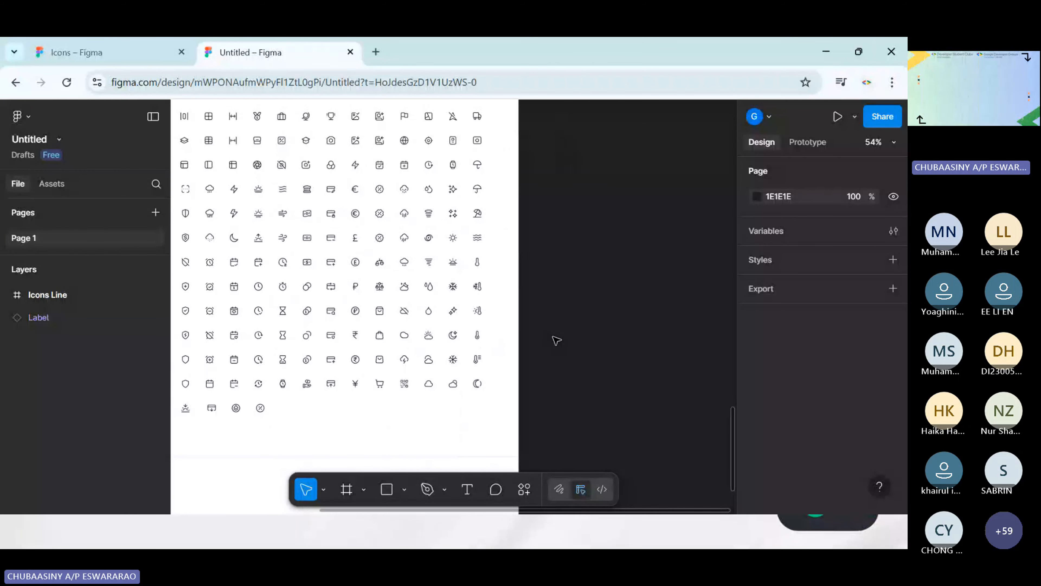
pyautogui.scroll(10, 555, 339)
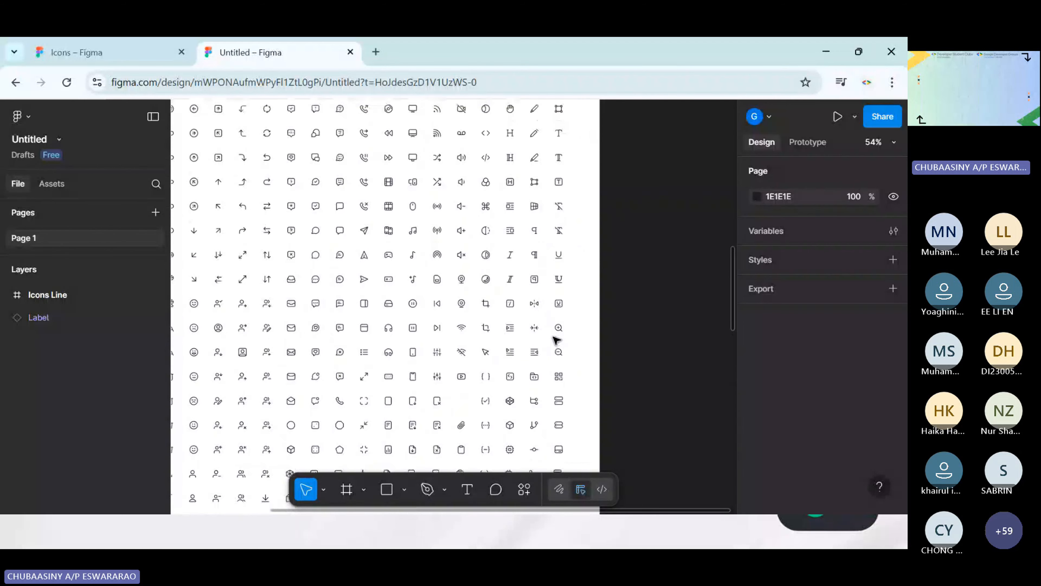
pyautogui.hscroll(-2, 555, 339)
pyautogui.hscroll(-4, 555, 340)
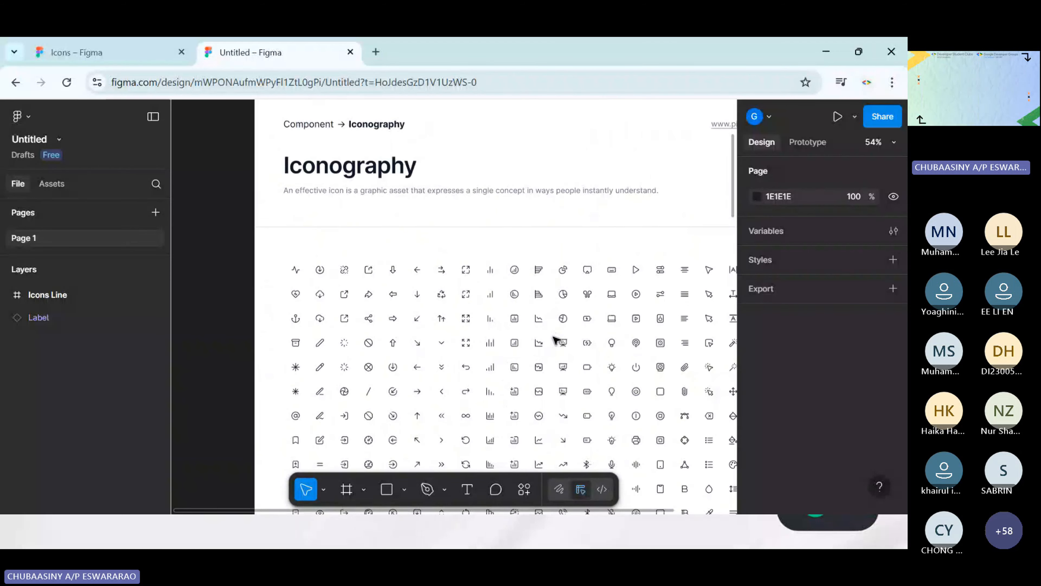
pyautogui.scroll(-5, 555, 340)
pyautogui.hscroll(3, 555, 340)
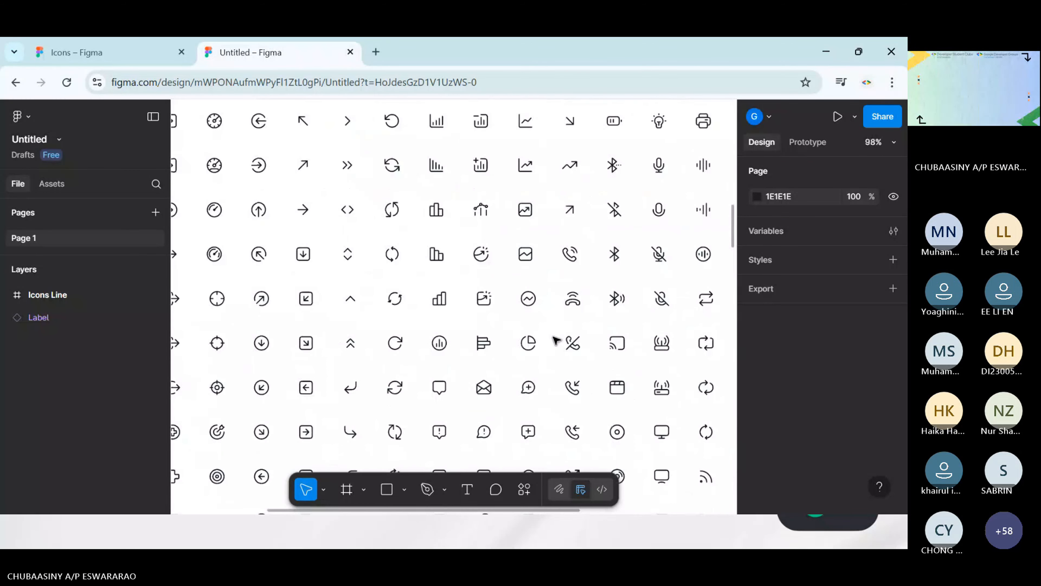
pyautogui.scroll(-2, 555, 340)
pyautogui.scroll(5, 558, 340)
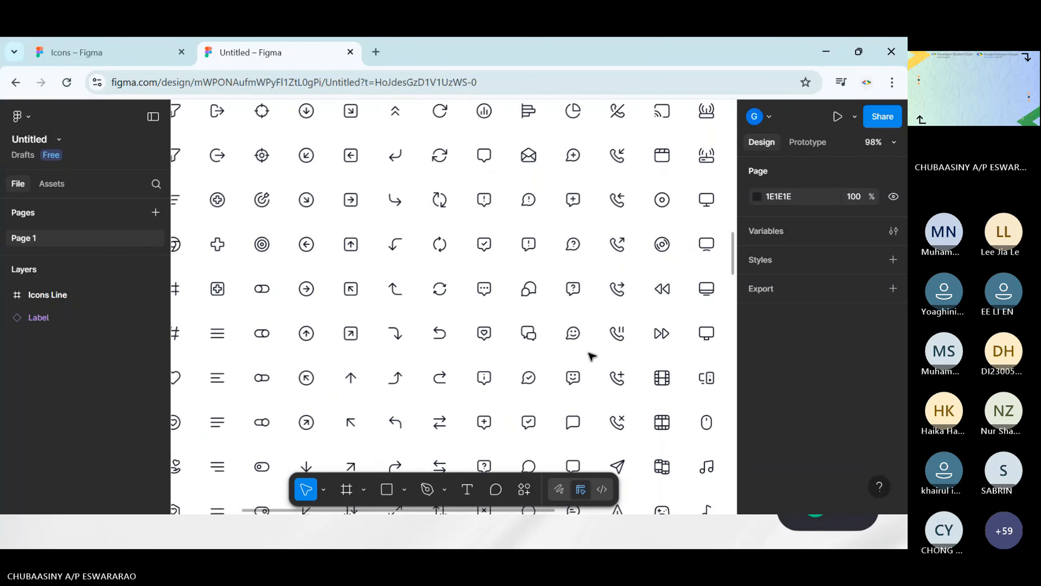
pyautogui.scroll(-2, 406, 302)
pyautogui.scroll(-6, 405, 305)
pyautogui.hscroll(-3, 406, 304)
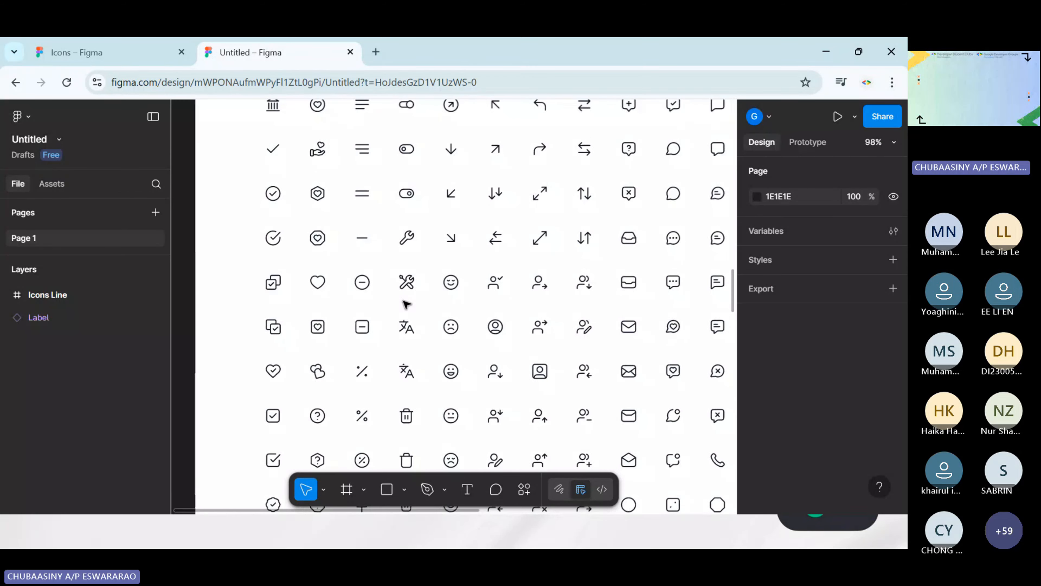
pyautogui.scroll(-5, 337, 277)
pyautogui.scroll(-15, 337, 277)
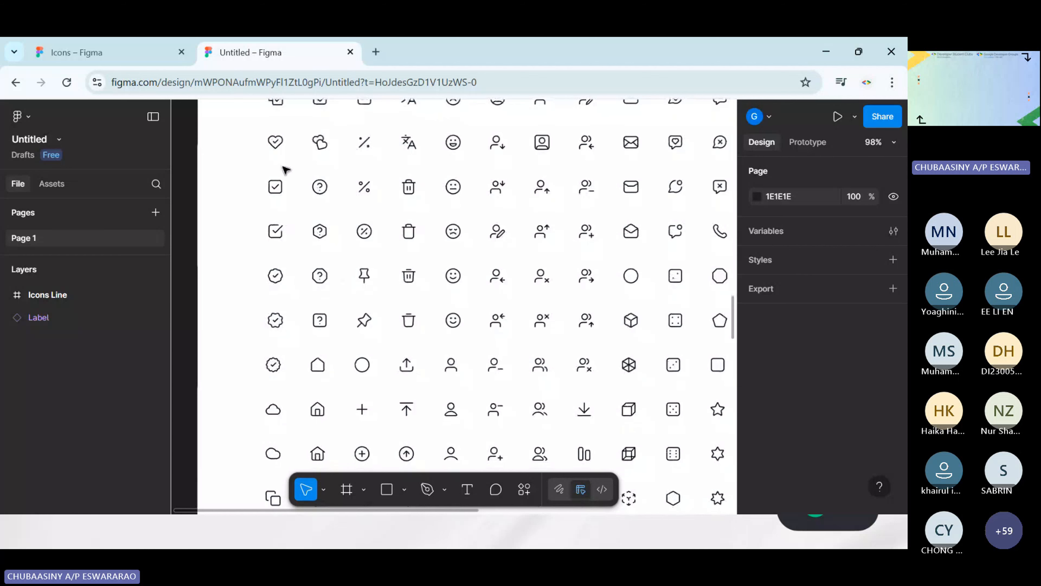
pyautogui.scroll(-1, 394, 330)
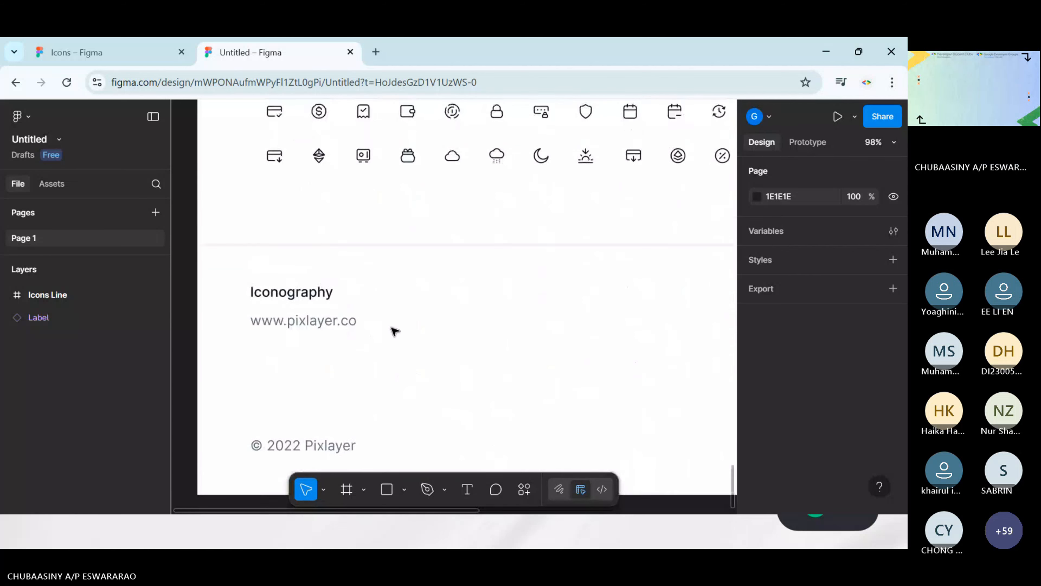
pyautogui.scroll(-10, 394, 331)
pyautogui.scroll(5, 395, 331)
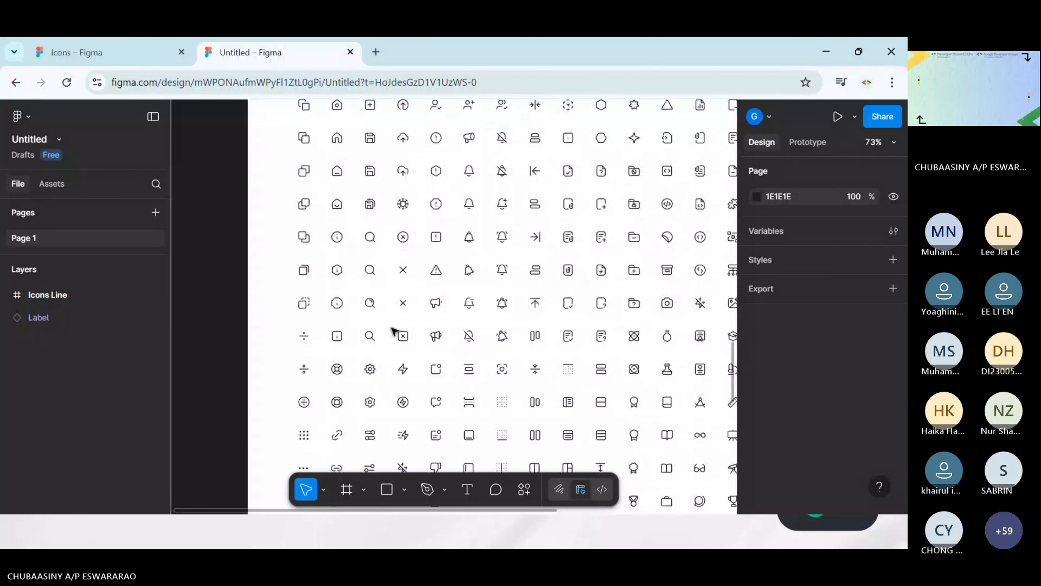
# Look over the pasted icon rows, and compare them with the original icon sheet in the Icons file, up close and as a whole
pyautogui.scroll(8, 393, 331)
pyautogui.scroll(-1, 394, 333)
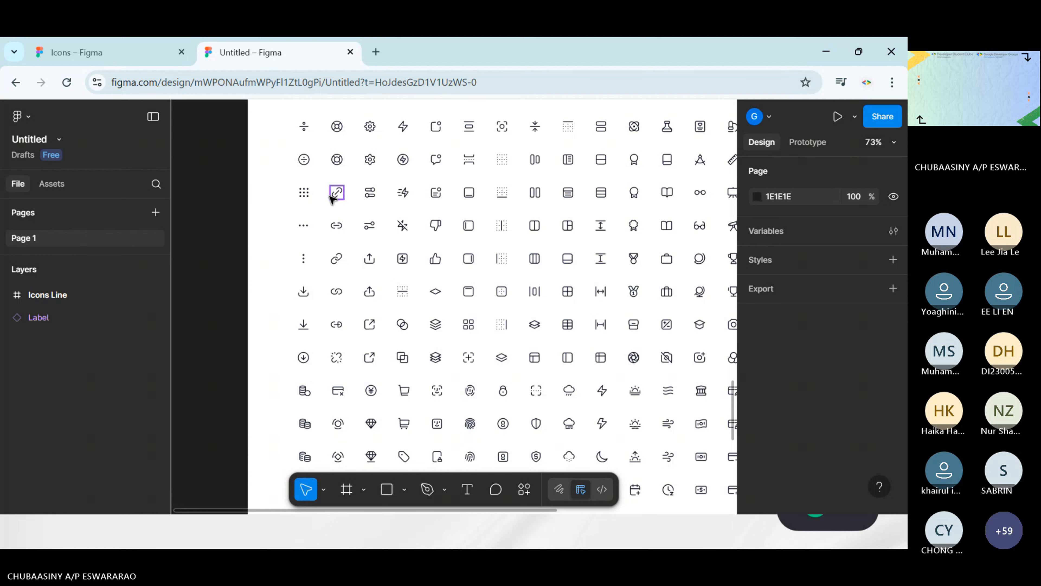
pyautogui.click(94, 63)
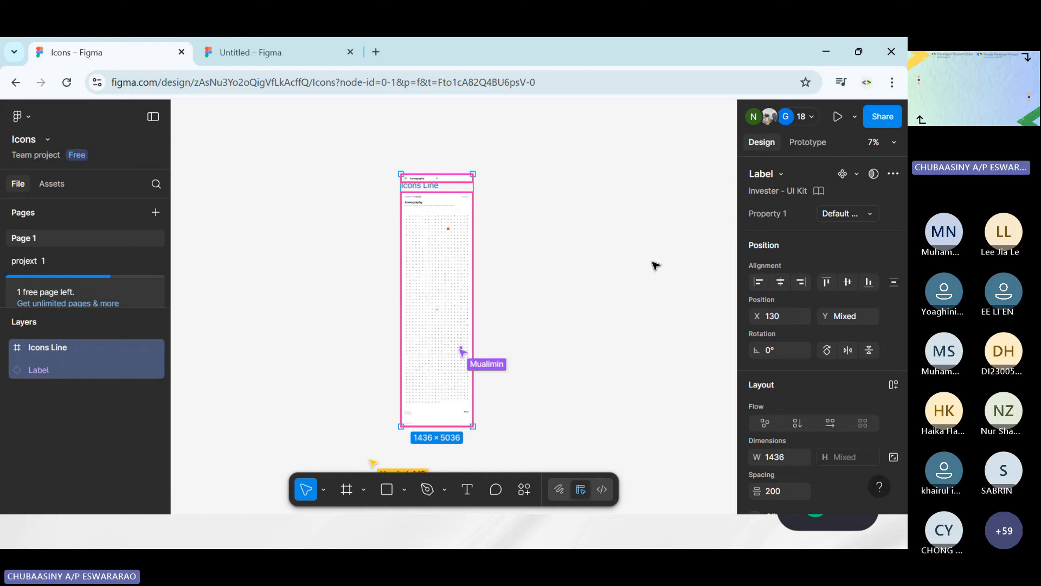
pyautogui.hotkey('shift', '2')
pyautogui.scroll(3, 578, 266)
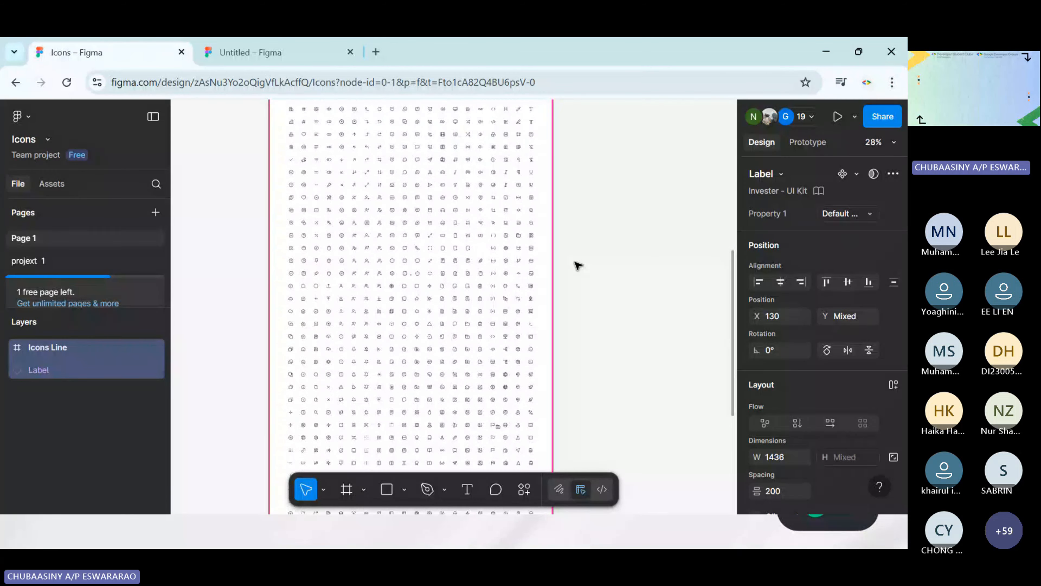
pyautogui.scroll(-5, 578, 266)
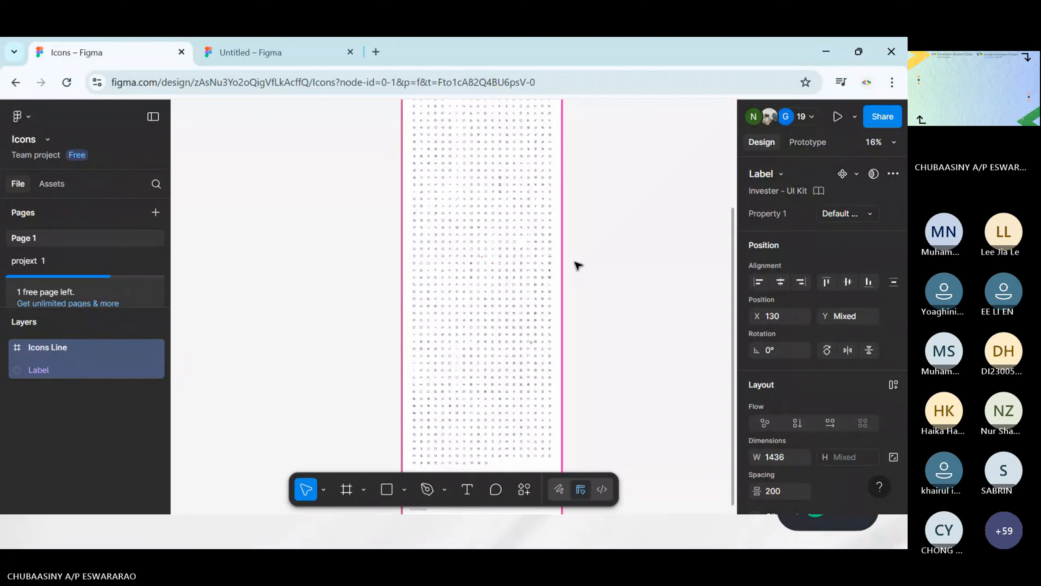
pyautogui.scroll(10, 577, 266)
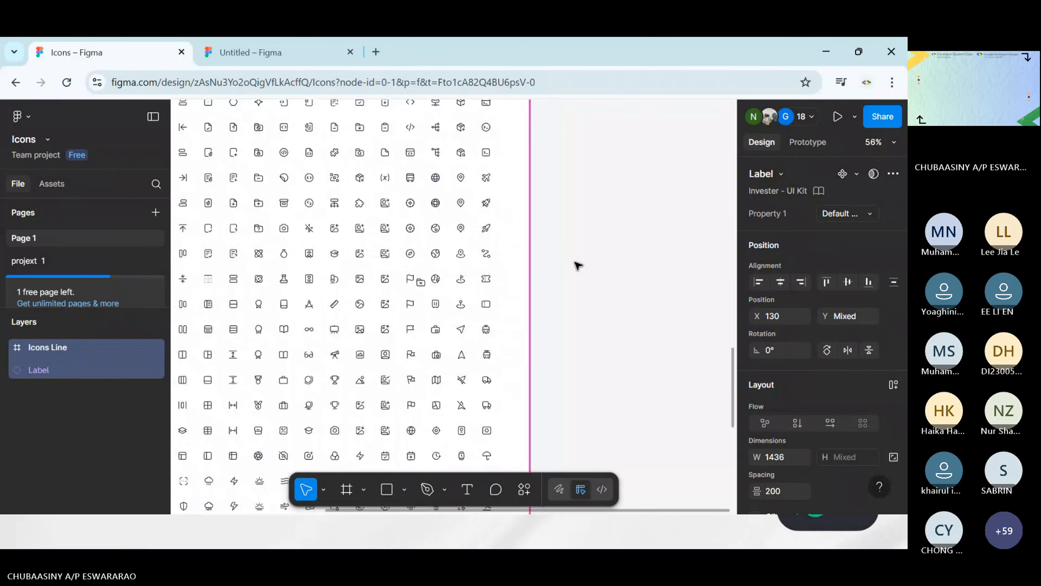
pyautogui.hscroll(-5, 578, 266)
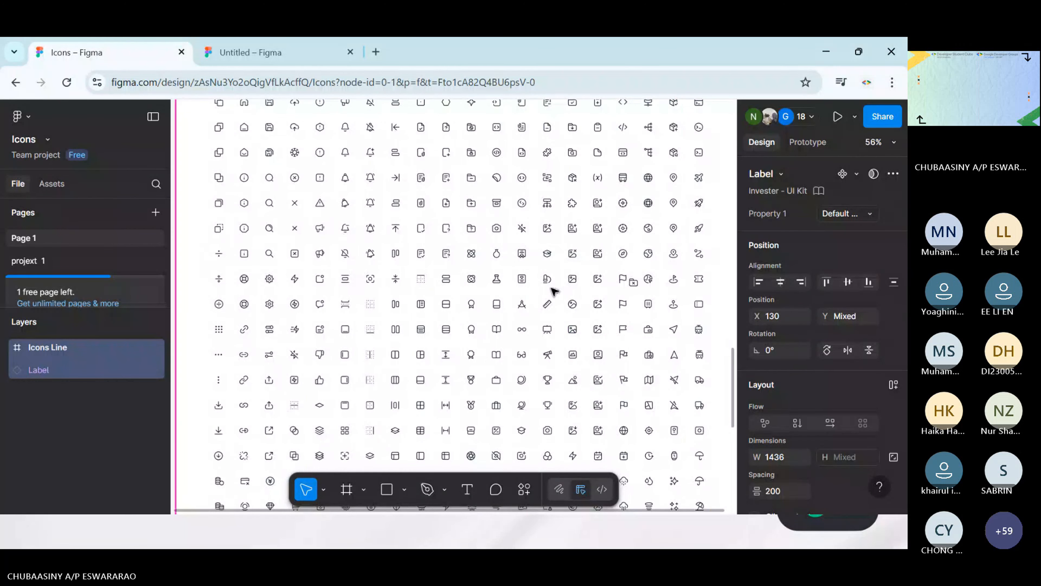
pyautogui.scroll(-8, 554, 291)
pyautogui.scroll(-3, 554, 291)
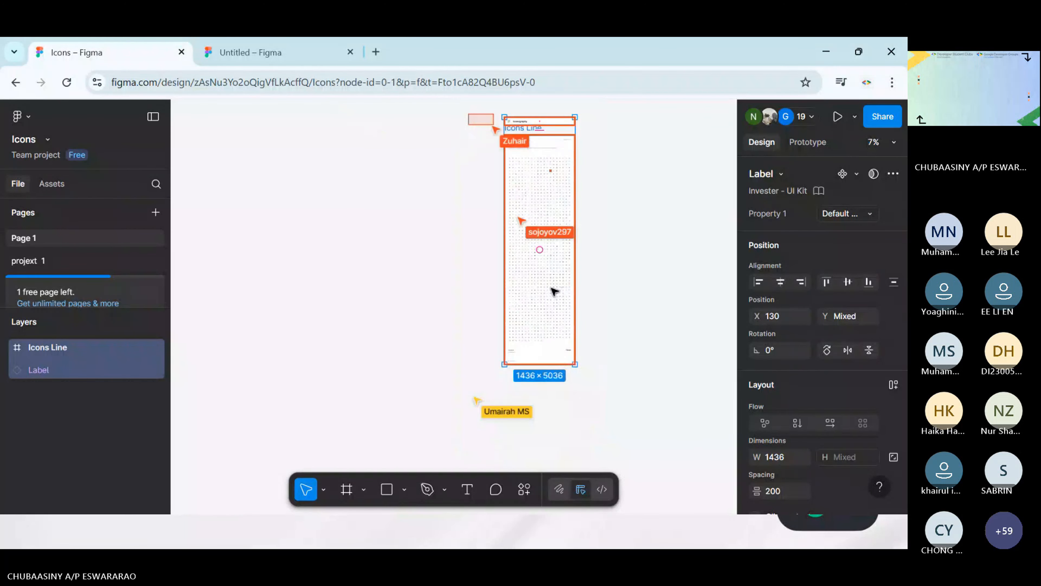
pyautogui.hscroll(4, 554, 291)
pyautogui.scroll(1, 554, 291)
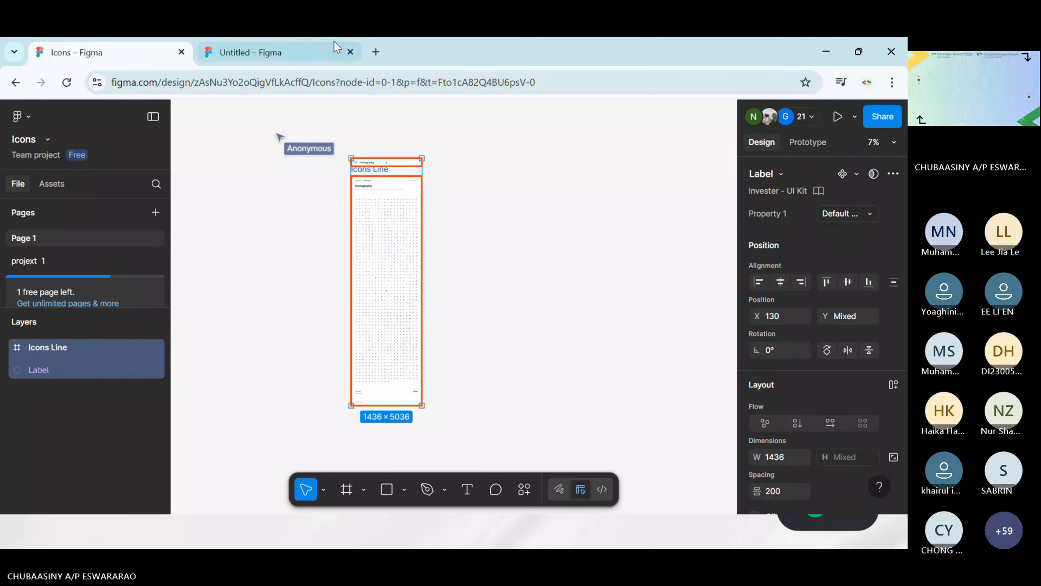
# Leave the untitled design file for the file browser and open Project 1 from the recent files
pyautogui.click(310, 43)
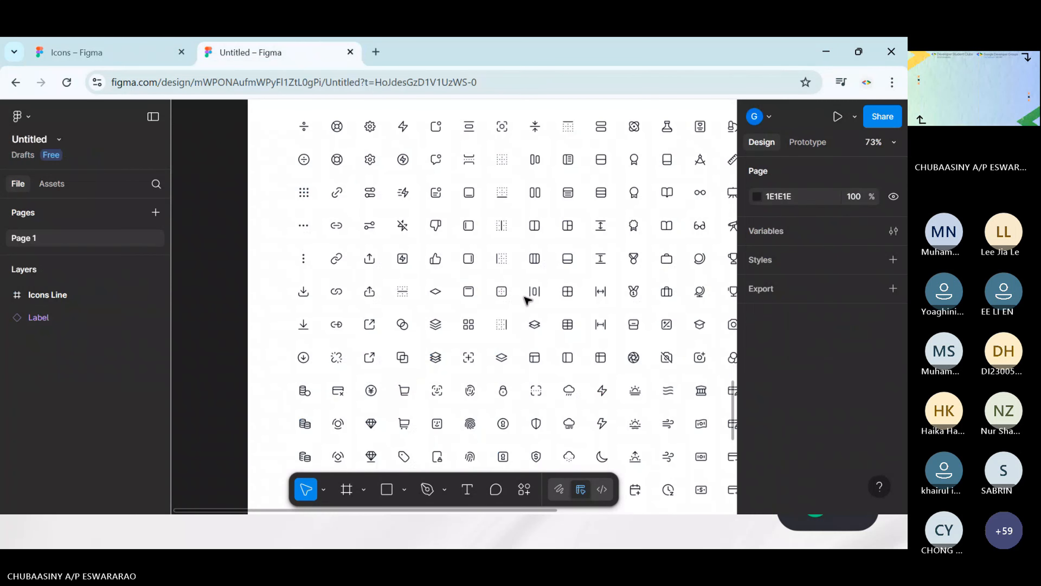
pyautogui.click(59, 139)
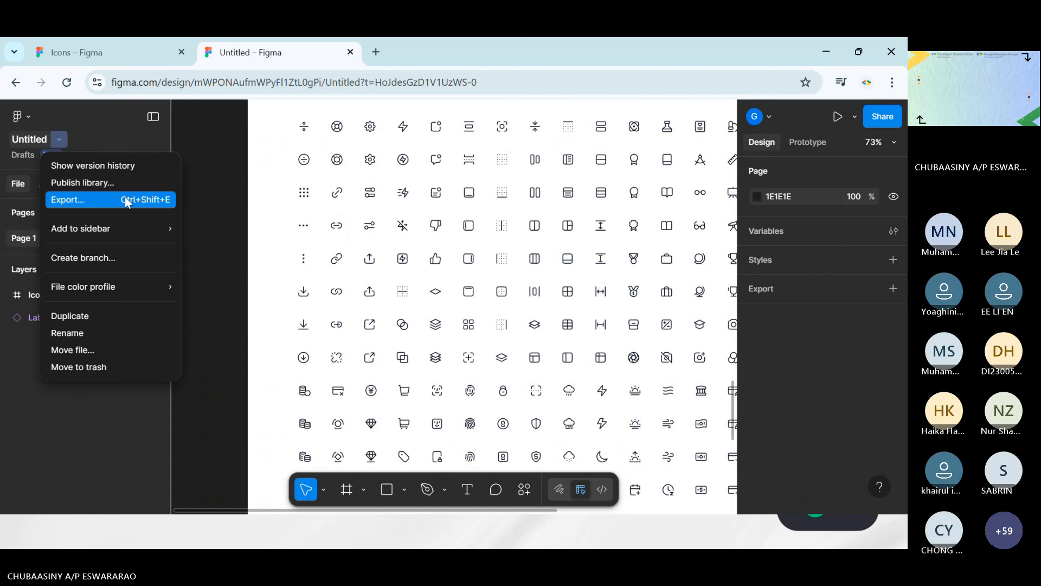
pyautogui.click(18, 116)
pyautogui.click(28, 118)
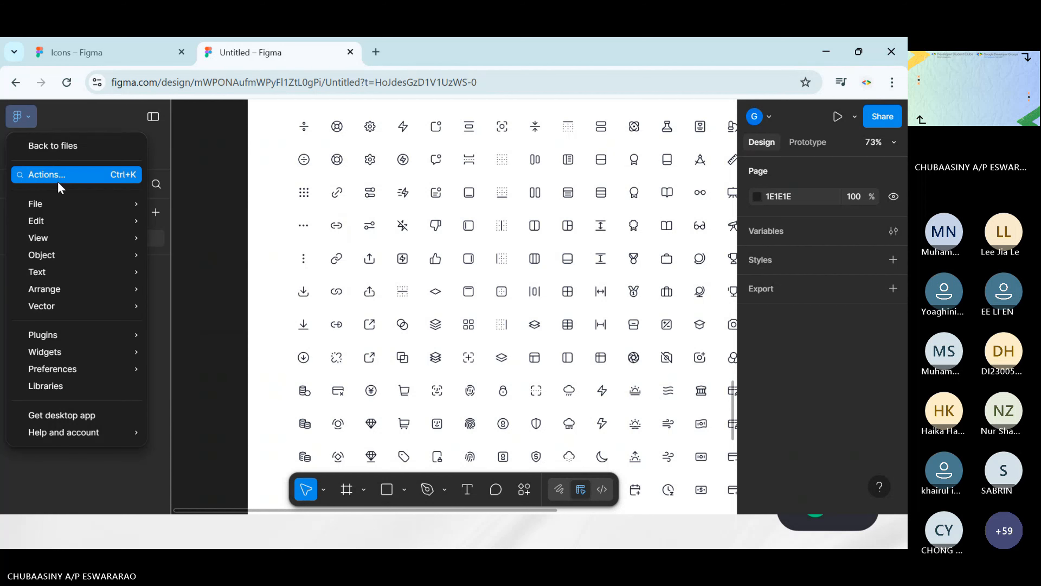
pyautogui.moveTo(66, 204)
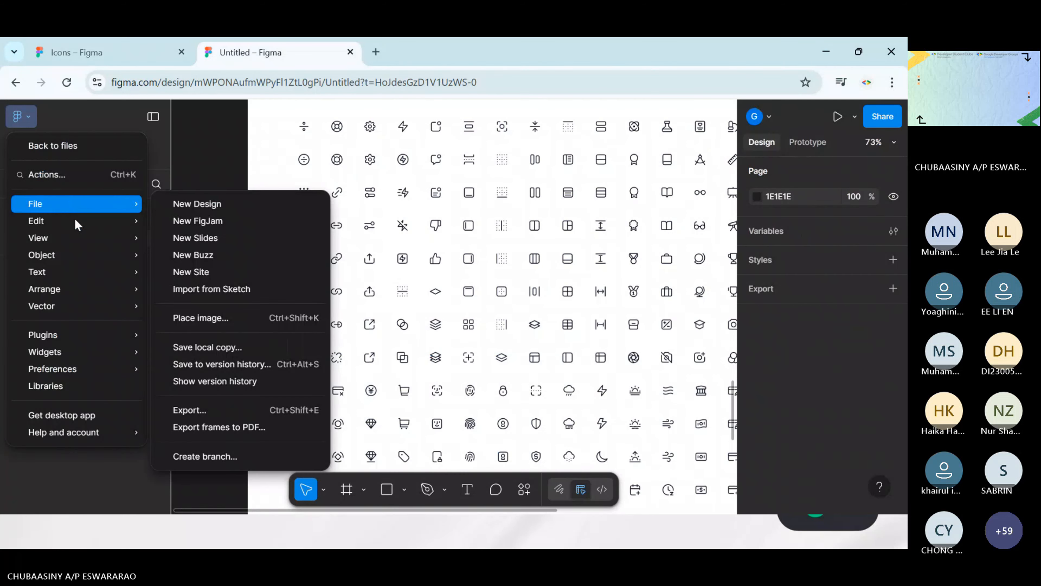
pyautogui.click(57, 152)
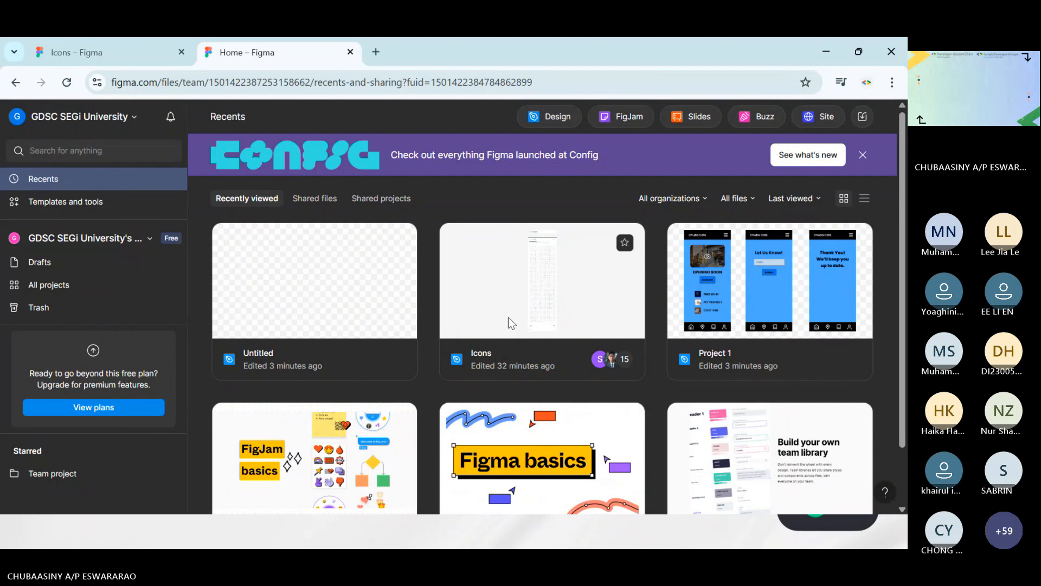
pyautogui.click(750, 313)
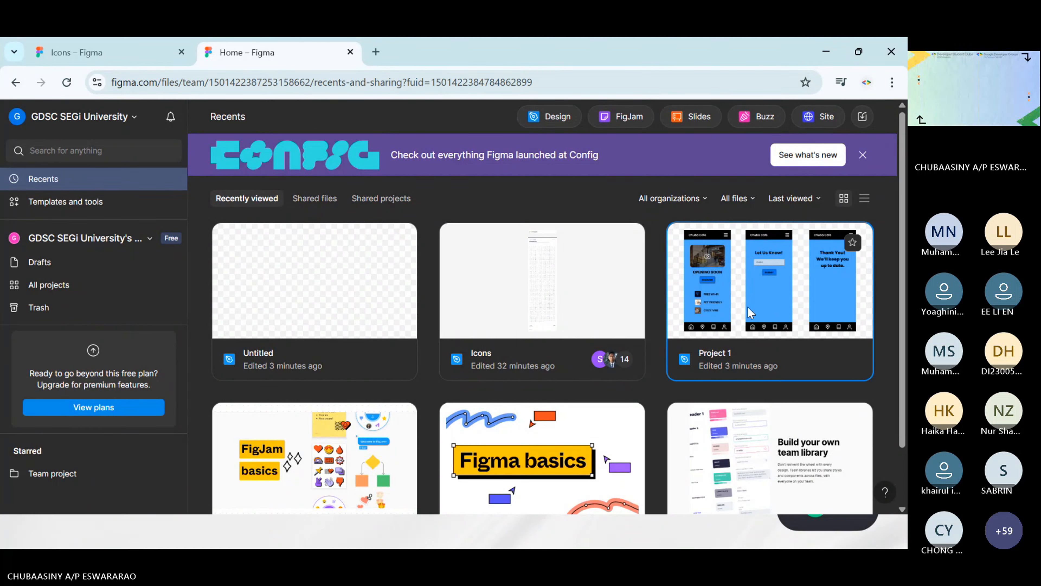
pyautogui.doubleClick(750, 312)
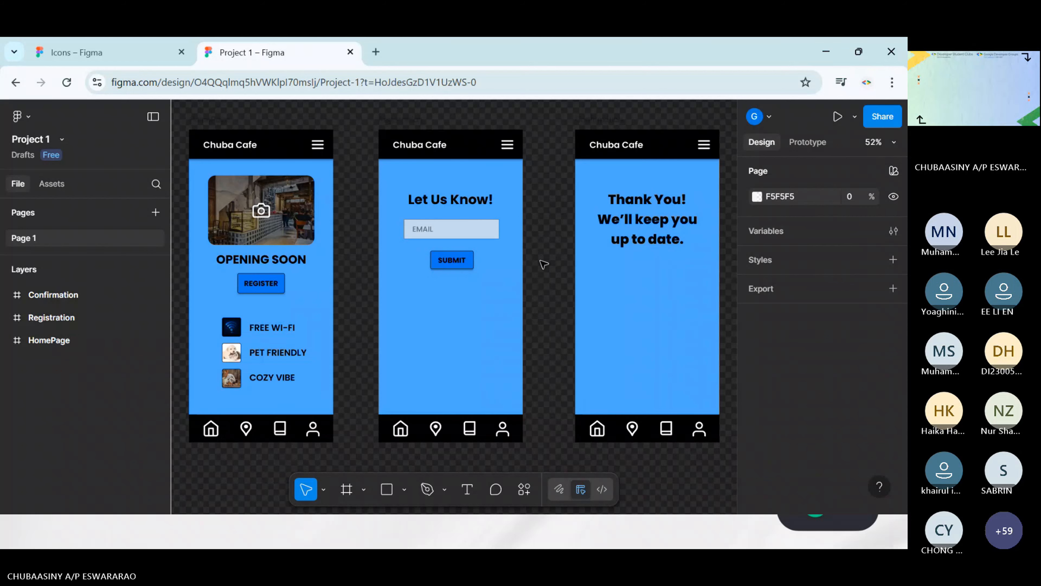
pyautogui.hscroll(-2, 542, 264)
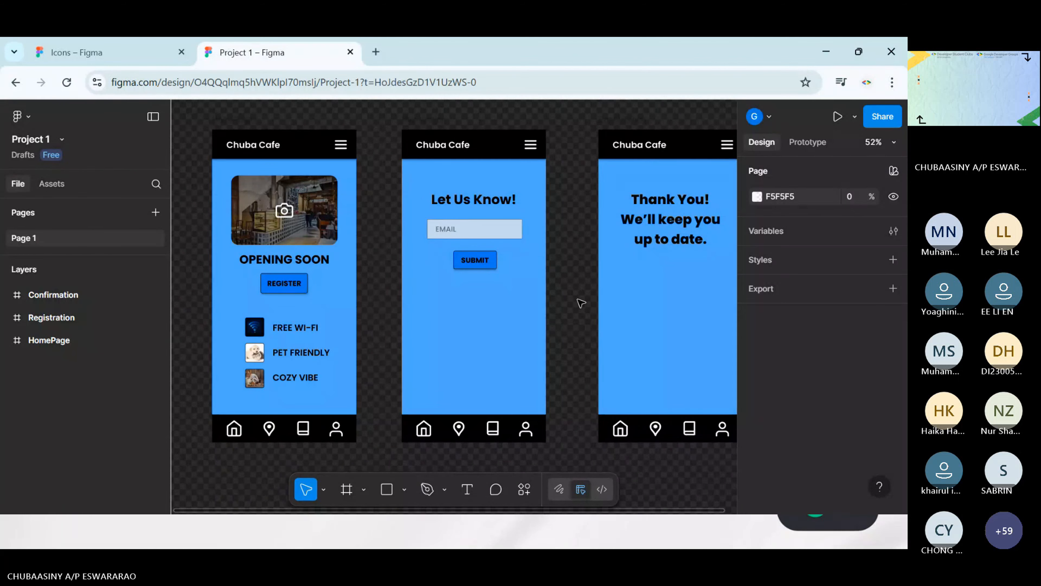
pyautogui.click(76, 52)
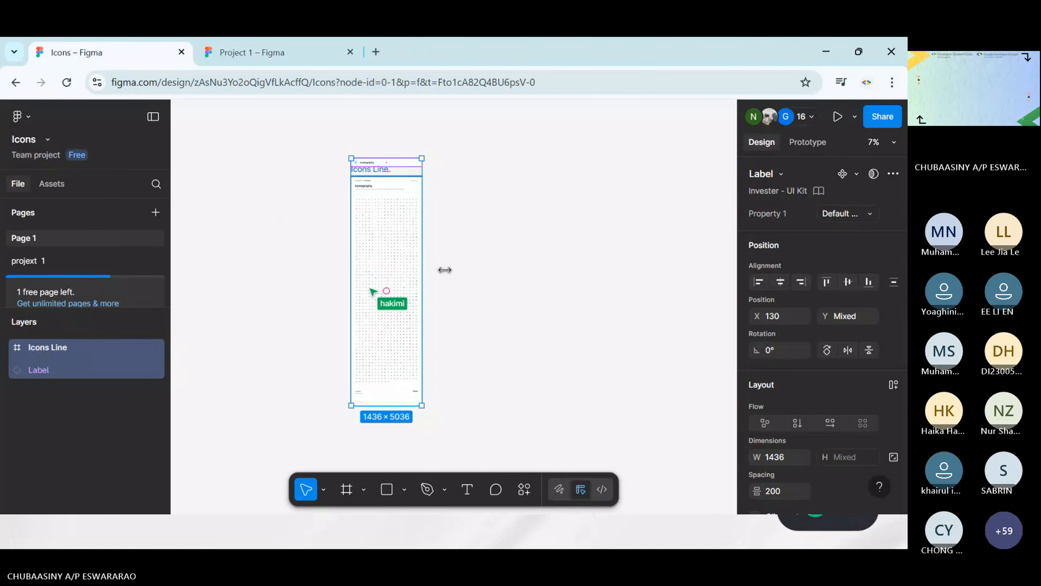
pyautogui.hotkey('ctrl', 'Tab')
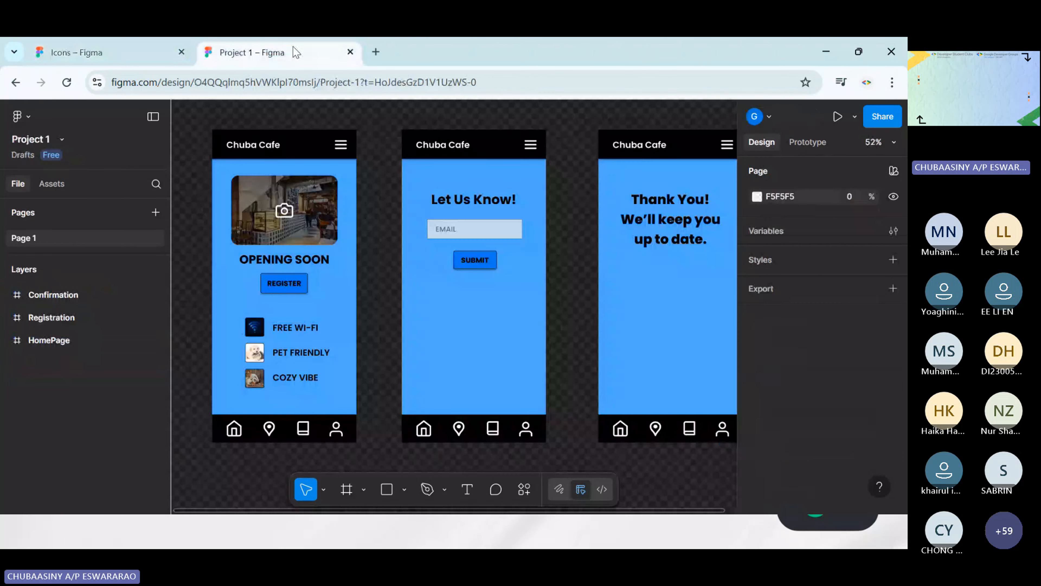
pyautogui.hscroll(-3, 389, 128)
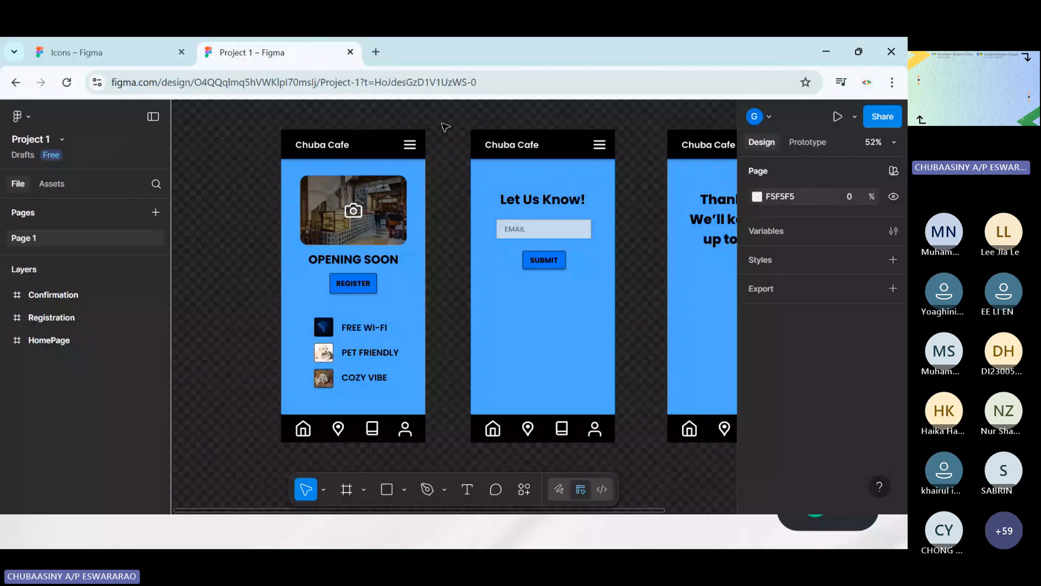
pyautogui.hscroll(2, 445, 127)
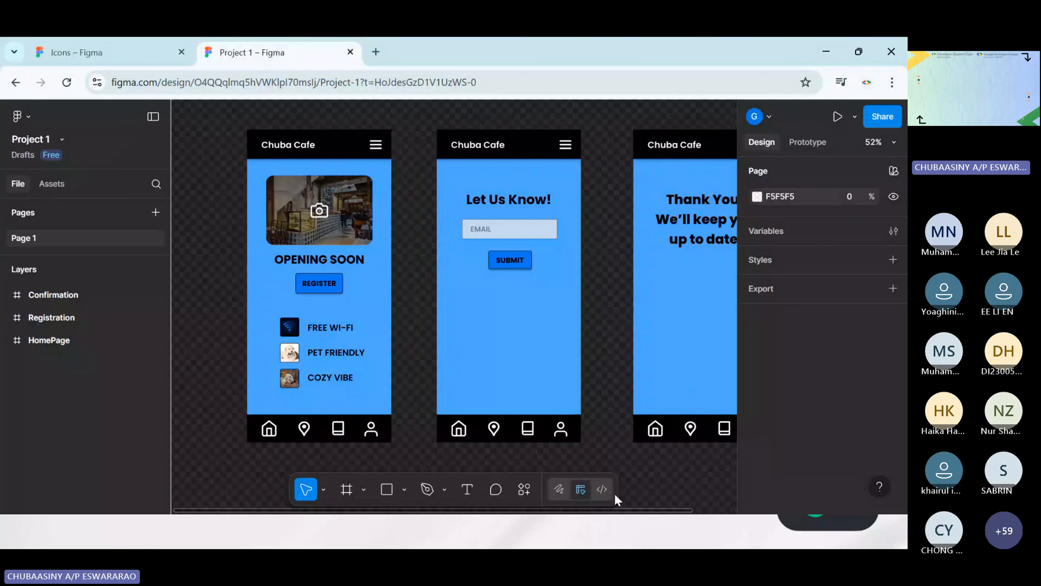
# Switch to the running PowerPoint slide show and advance from the Let's Start! slide to the Break!!! slide
pyautogui.moveTo(576, 545)
pyautogui.press('super')
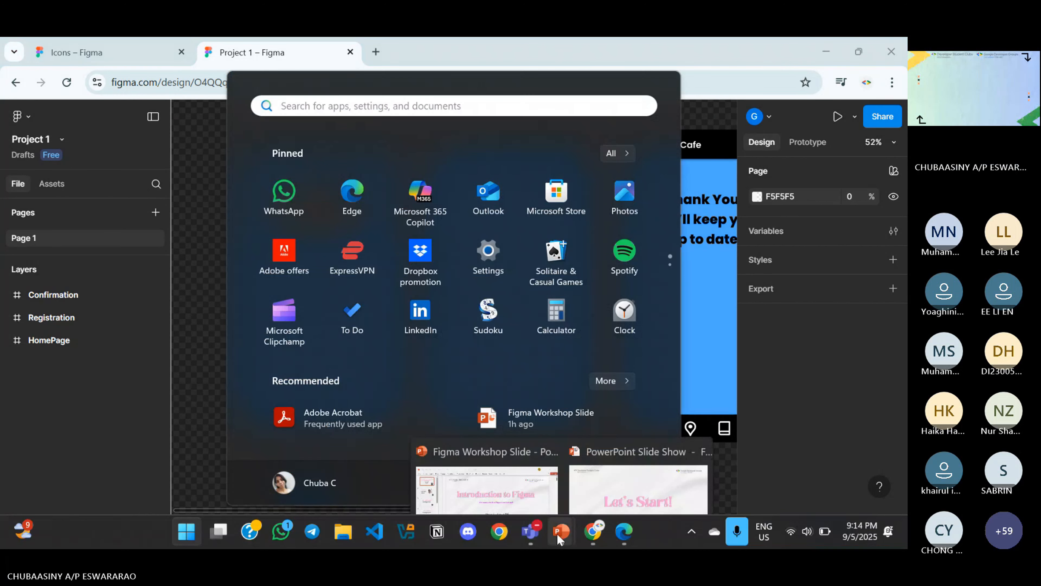
pyautogui.moveTo(615, 467)
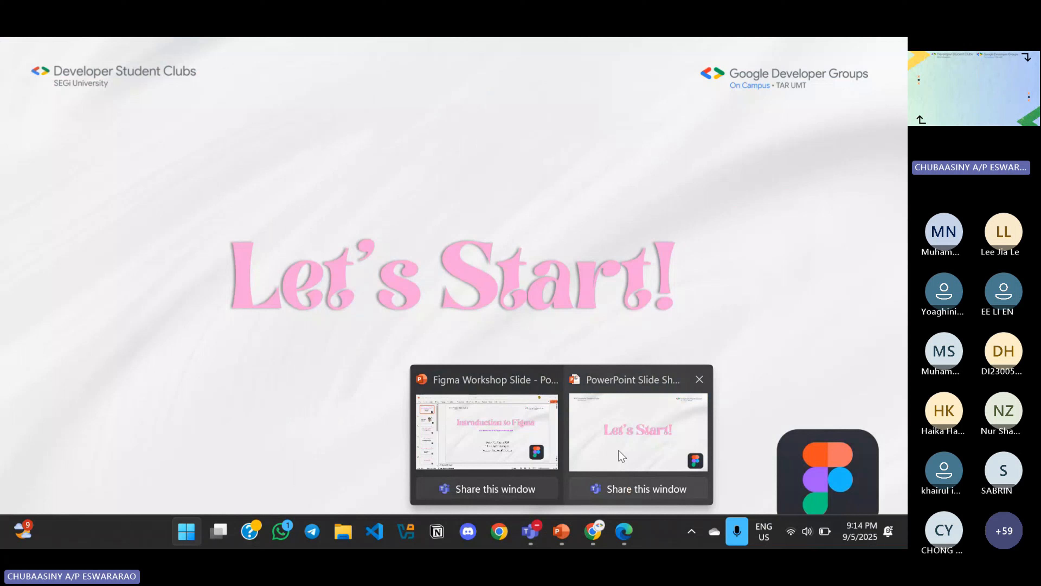
pyautogui.click(619, 450)
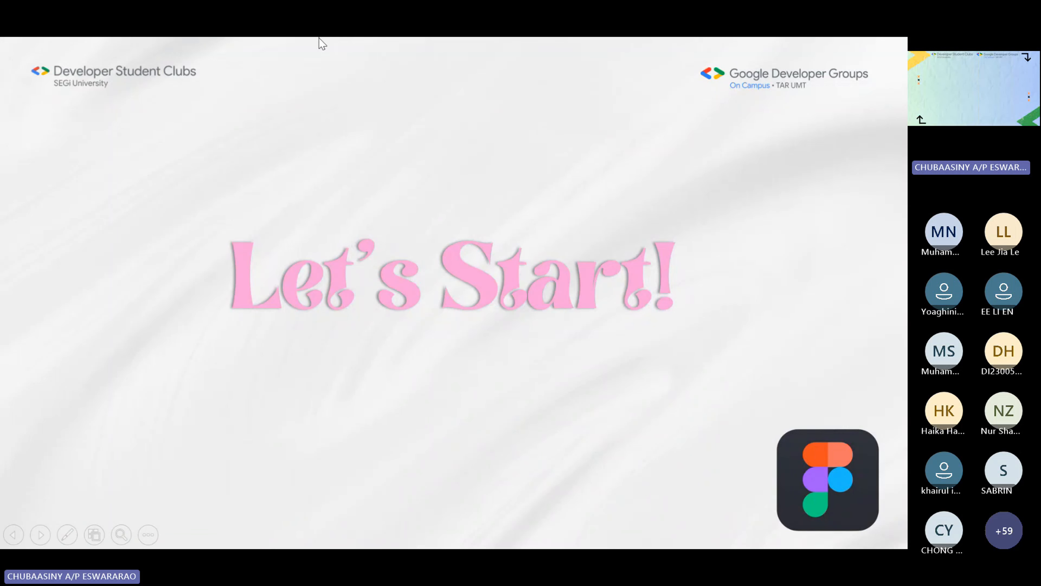
pyautogui.press('Right')
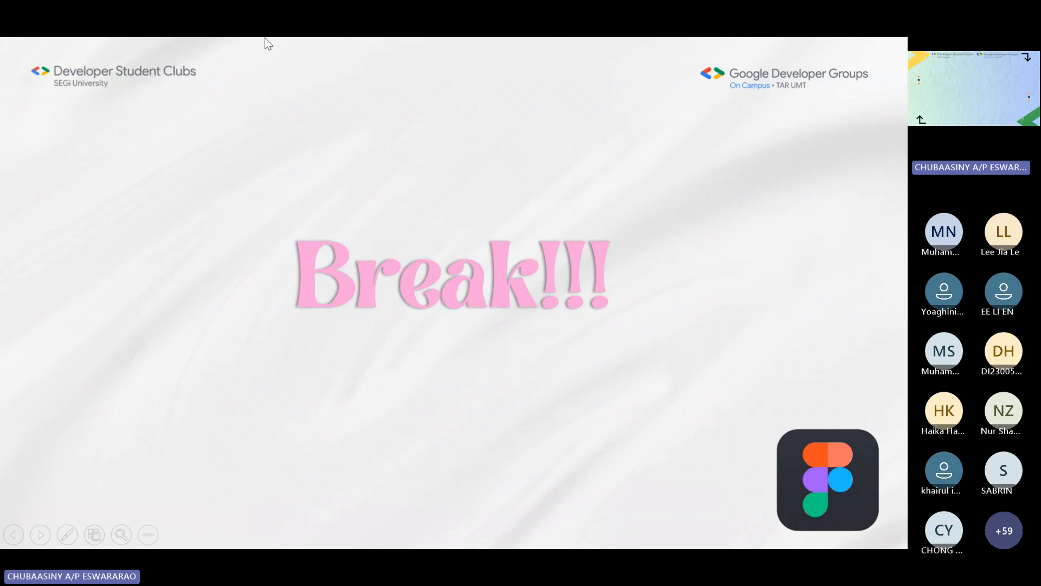
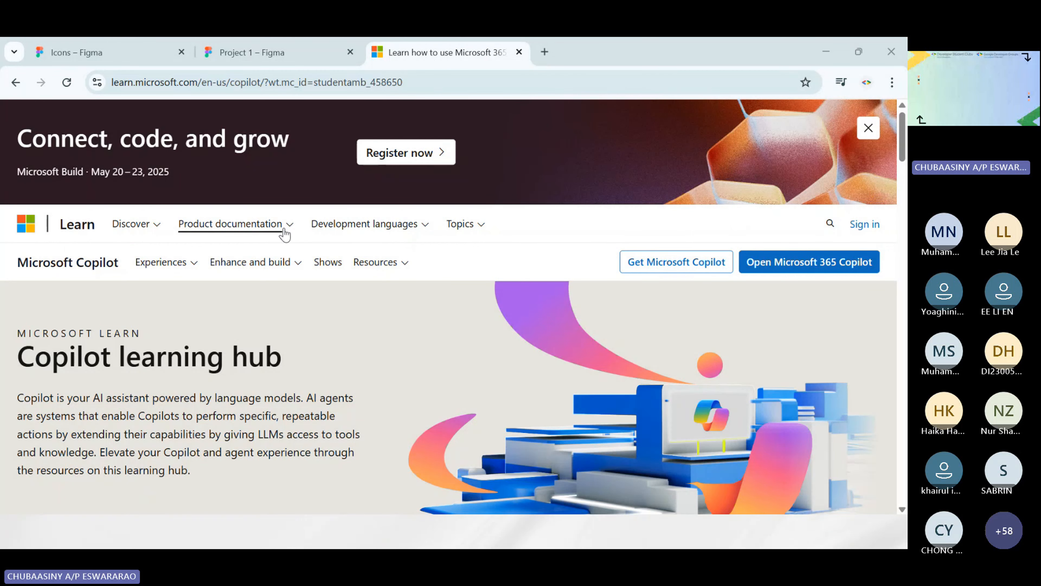
# Look over the Copilot learning hub introduction and the four-step Copilot and agent learning journey cards
pyautogui.scroll(-3, 339, 246)
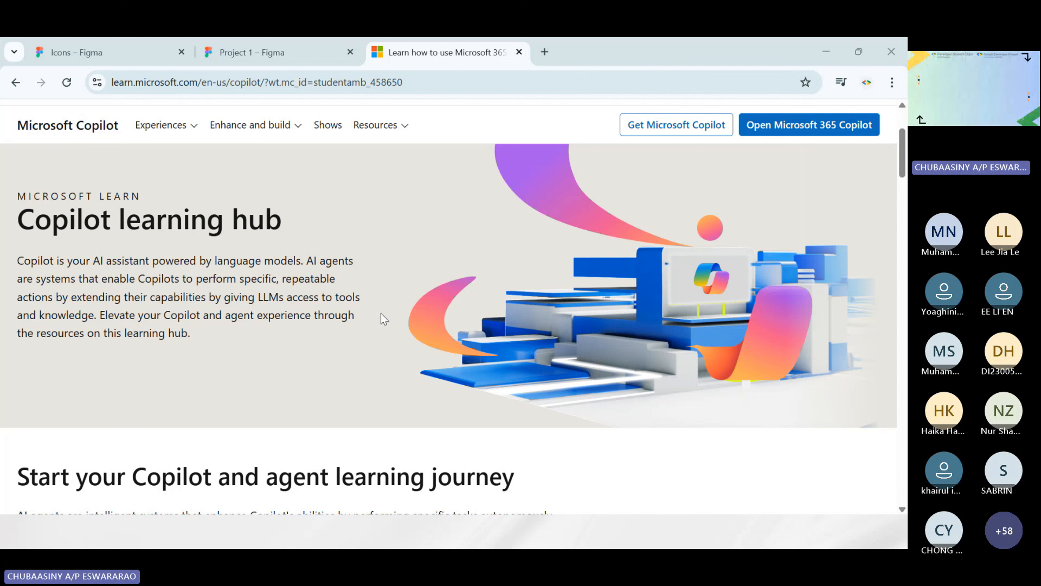
pyautogui.scroll(-2, 271, 283)
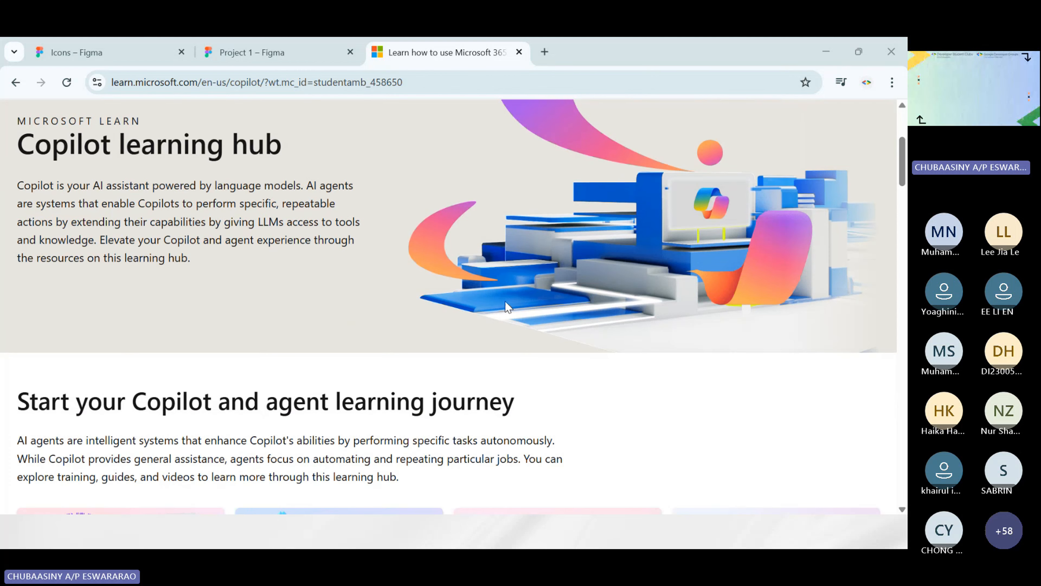
pyautogui.scroll(-3, 253, 282)
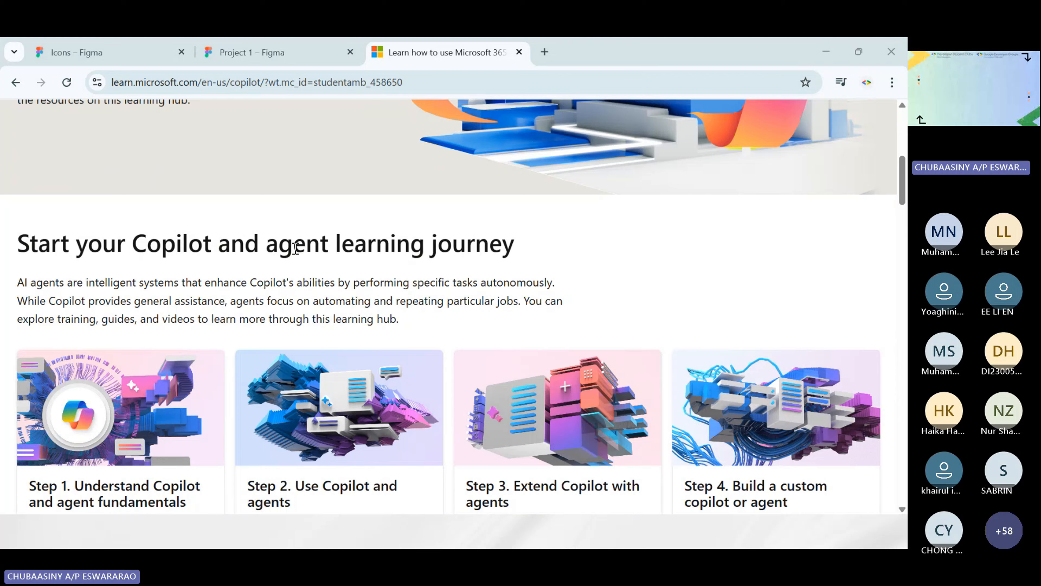
pyautogui.scroll(-4, 296, 248)
pyautogui.scroll(3, 586, 281)
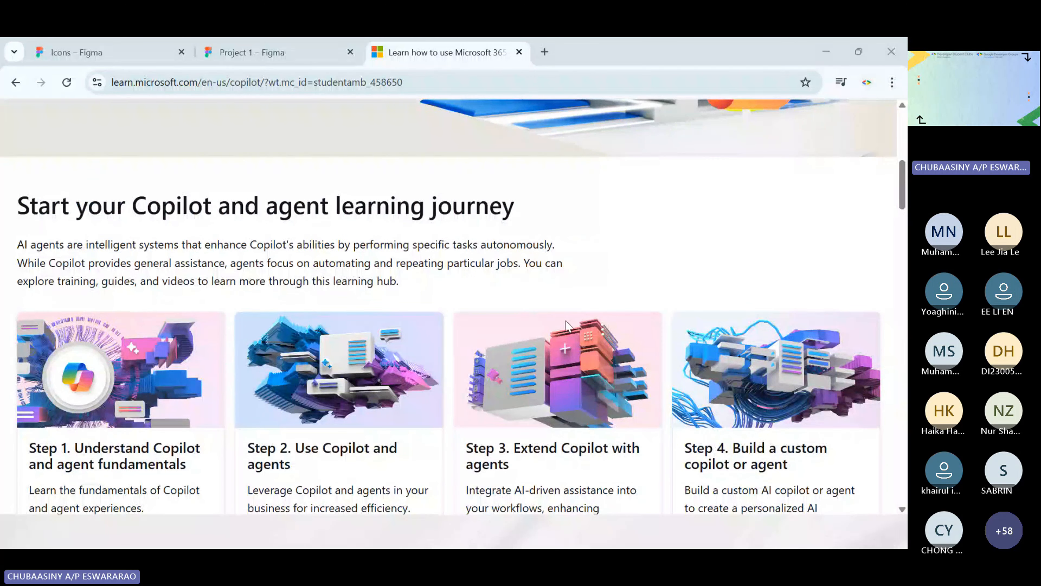
pyautogui.scroll(7, 344, 296)
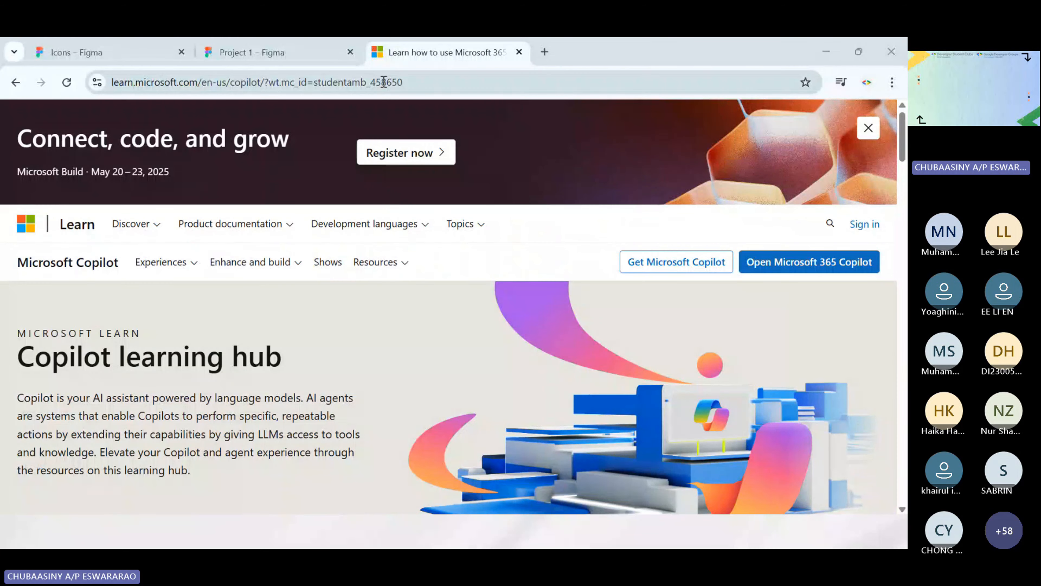
pyautogui.scroll(-10, 439, 347)
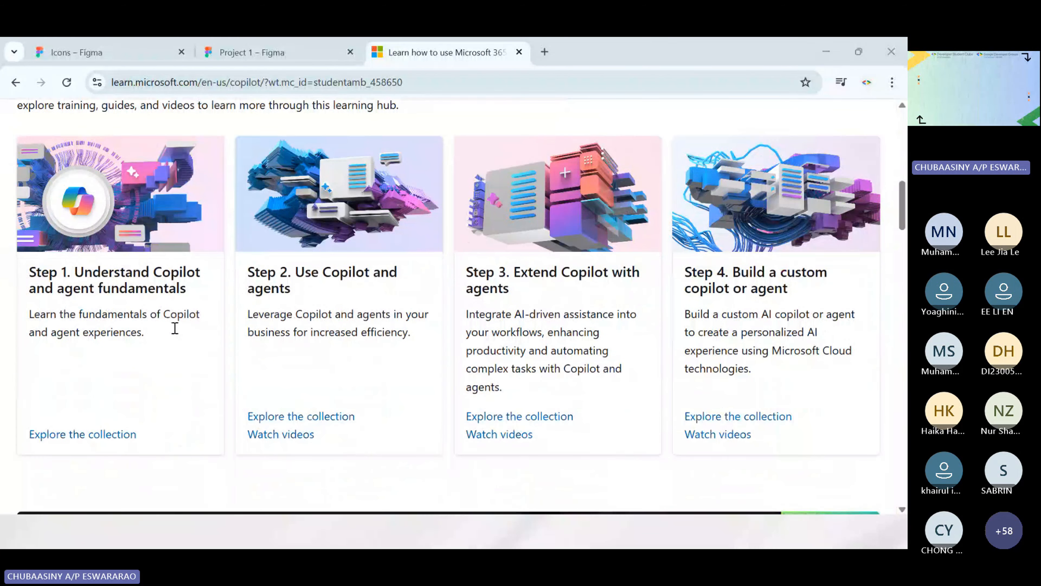
pyautogui.scroll(-1, 767, 260)
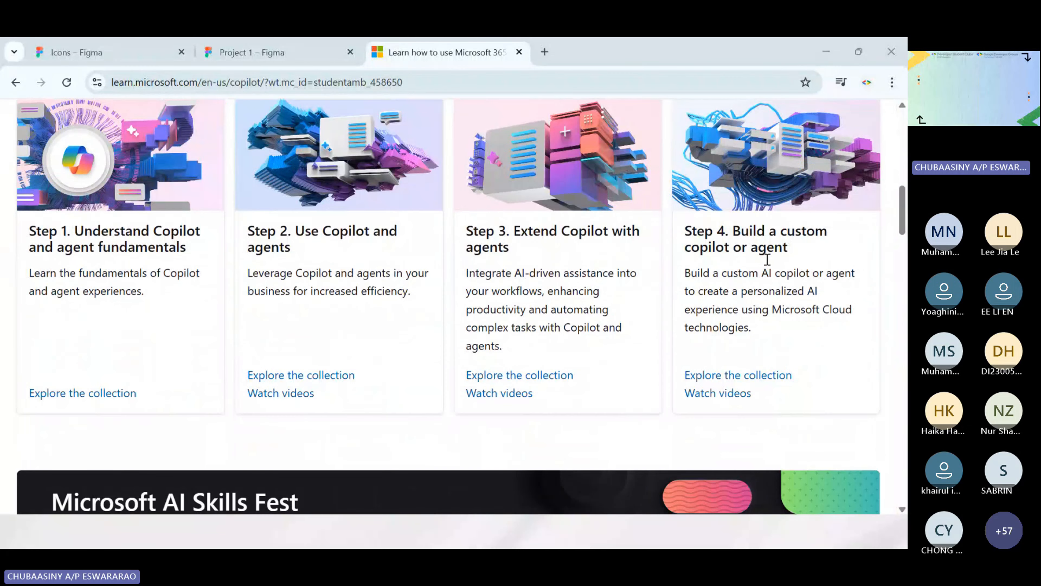
# Look through the hub's top picks, learning assets, documentation and role sections, and return to the page's introduction
pyautogui.scroll(-10, 553, 249)
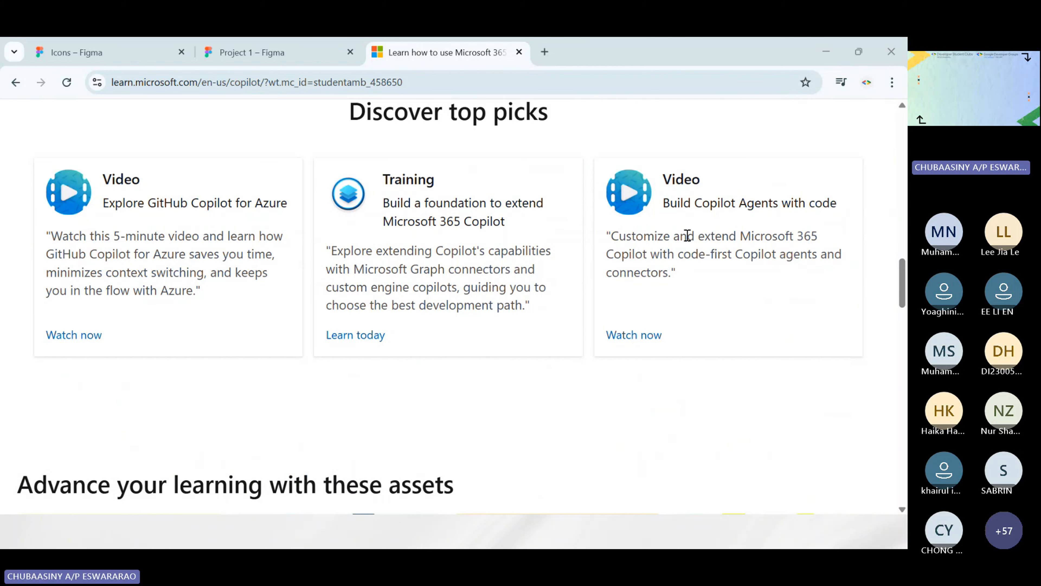
pyautogui.scroll(-5, 688, 236)
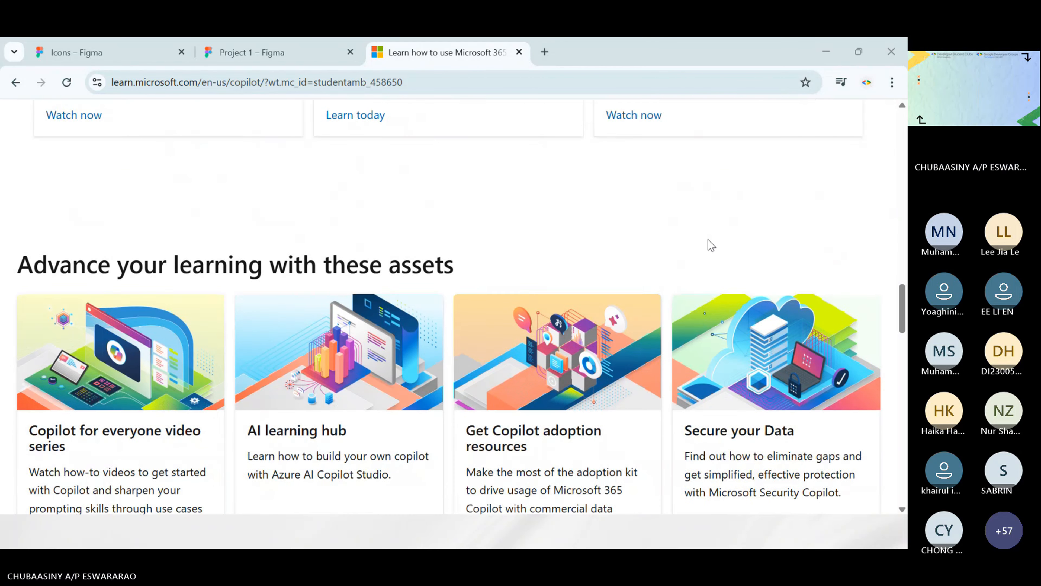
pyautogui.scroll(-2, 708, 241)
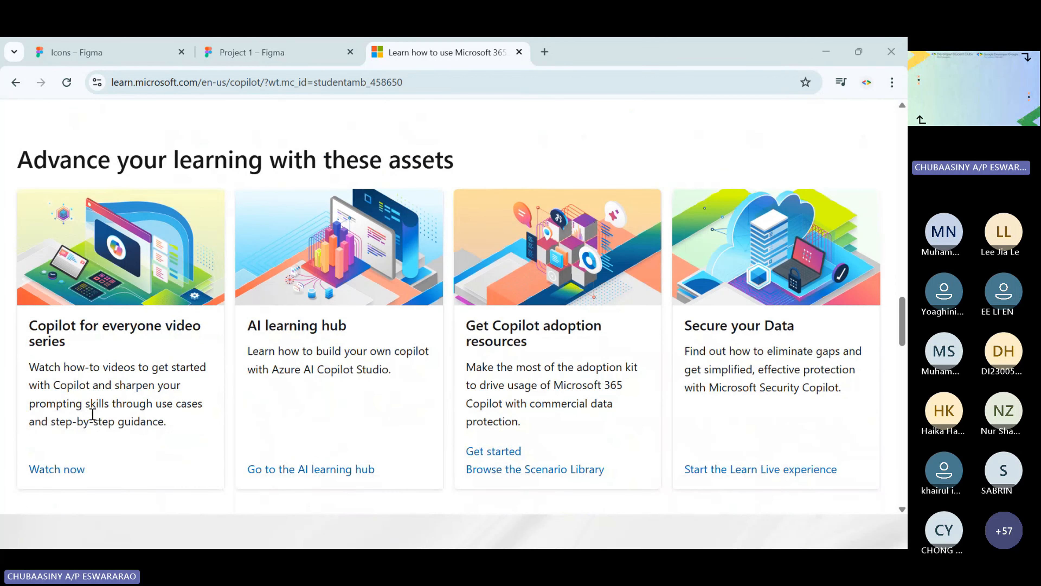
pyautogui.scroll(-4, 274, 291)
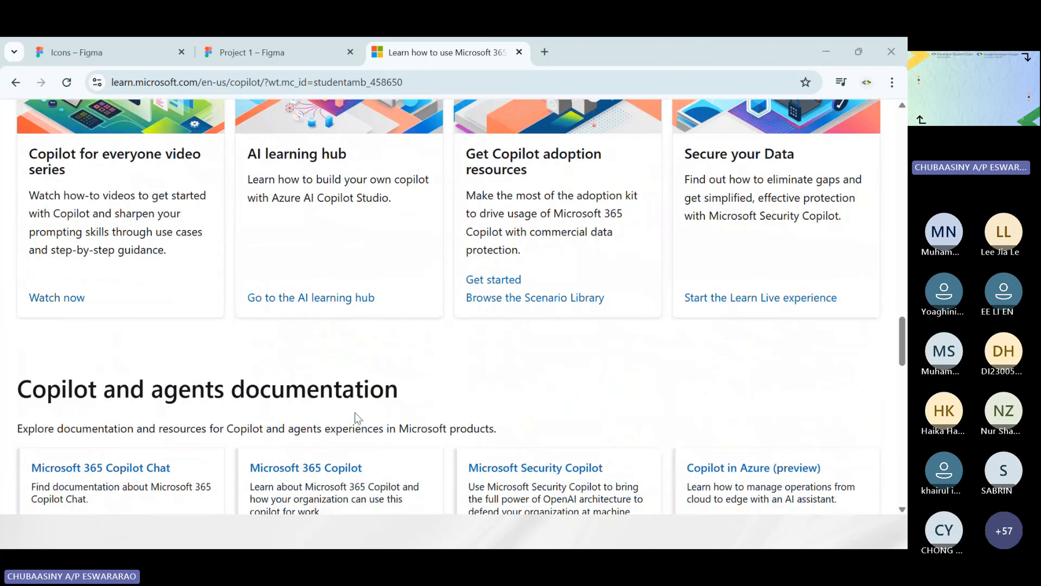
pyautogui.scroll(-4, 355, 412)
pyautogui.scroll(5, 309, 228)
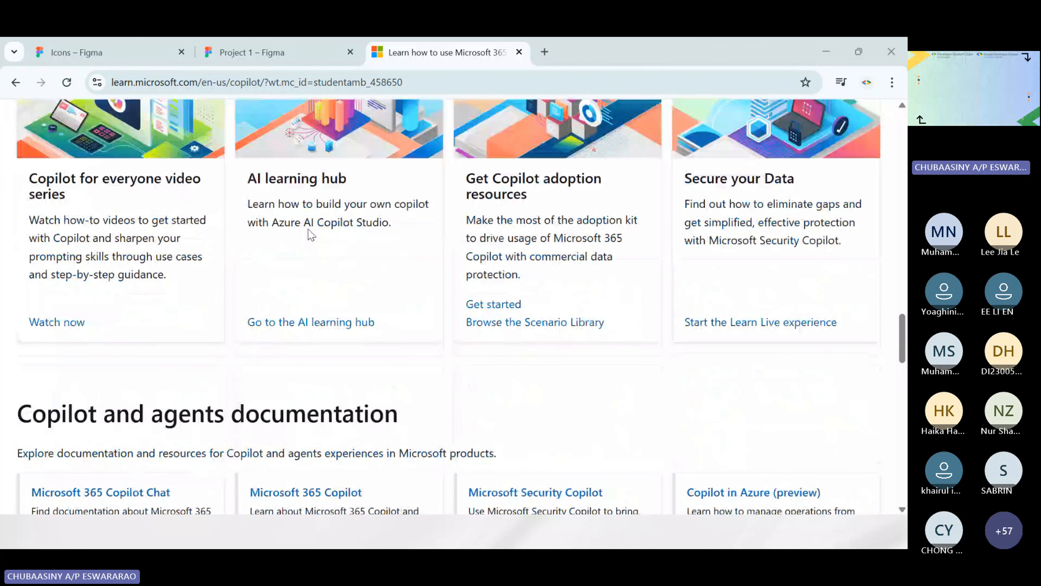
pyautogui.scroll(3, 309, 229)
pyautogui.scroll(-11, 222, 256)
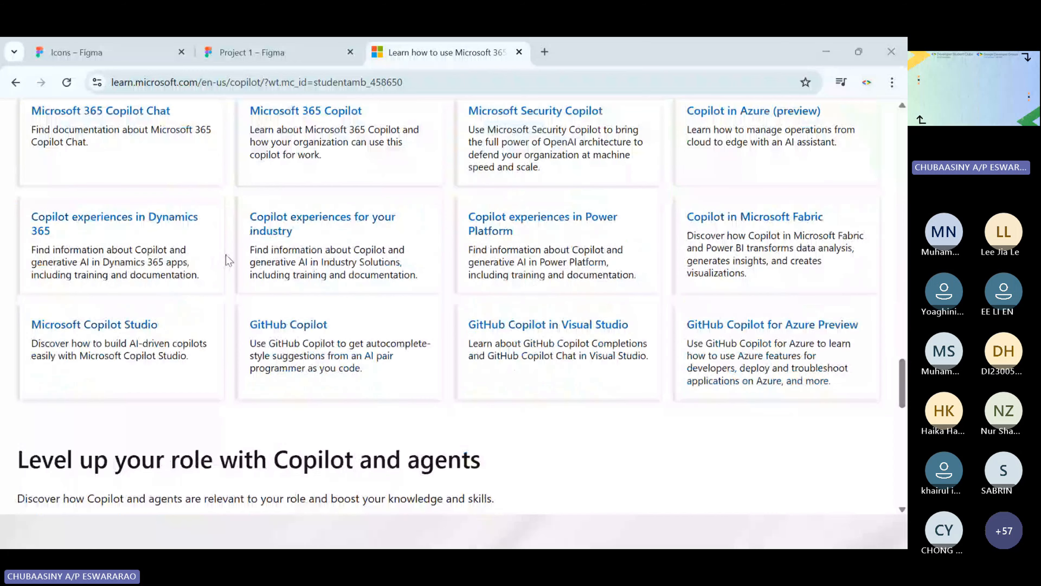
pyautogui.scroll(3, 229, 261)
pyautogui.scroll(-10, 230, 260)
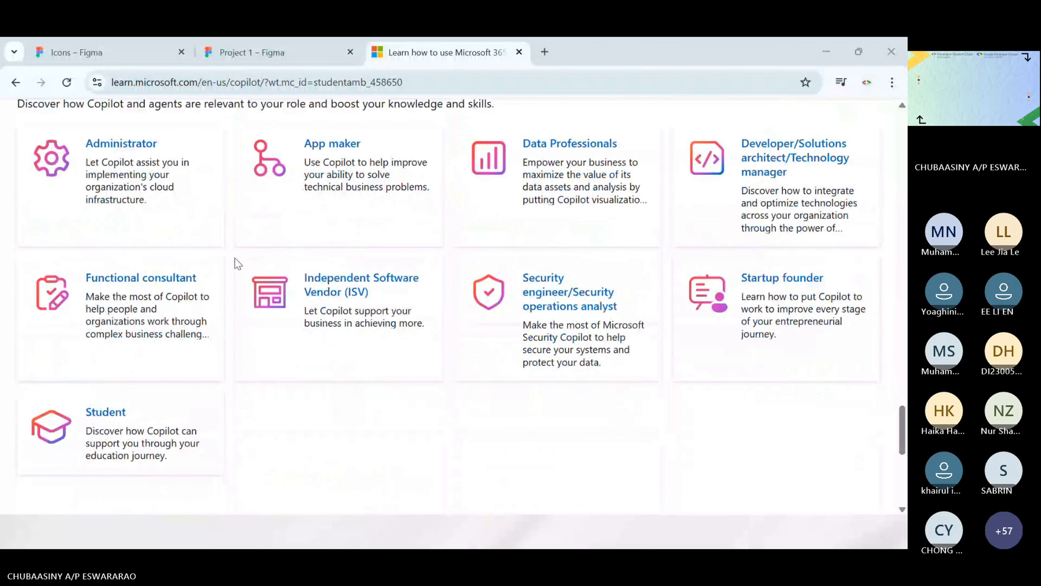
pyautogui.scroll(-7, 233, 259)
pyautogui.scroll(20, 235, 258)
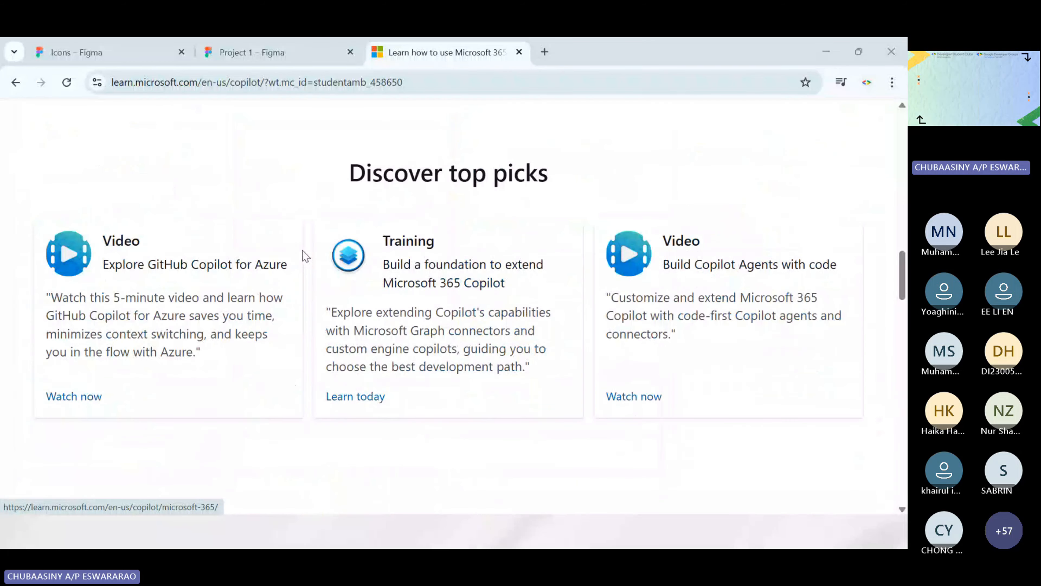
pyautogui.scroll(-4, 326, 264)
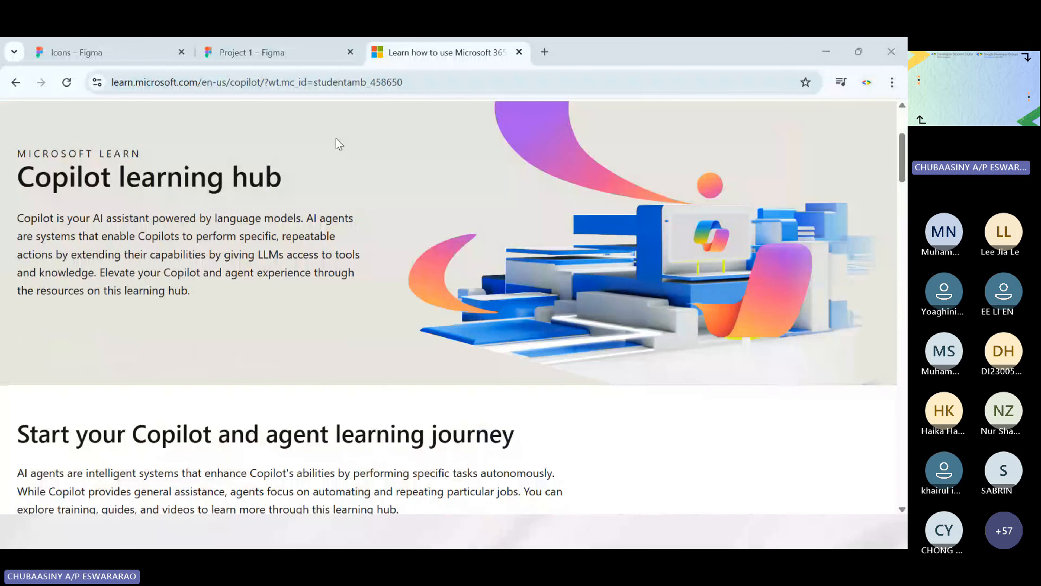
pyautogui.scroll(4, 541, 274)
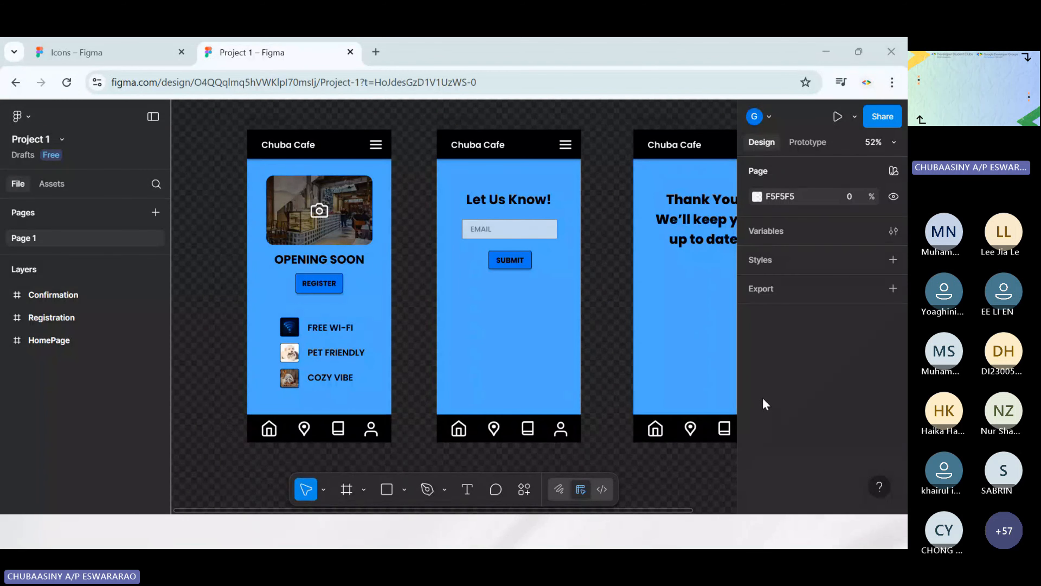
# Switch to the running PowerPoint slide show and advance from the Advertisement! slide to the Thank you! slide
pyautogui.hscroll(1, 401, 126)
pyautogui.hscroll(-1, 393, 120)
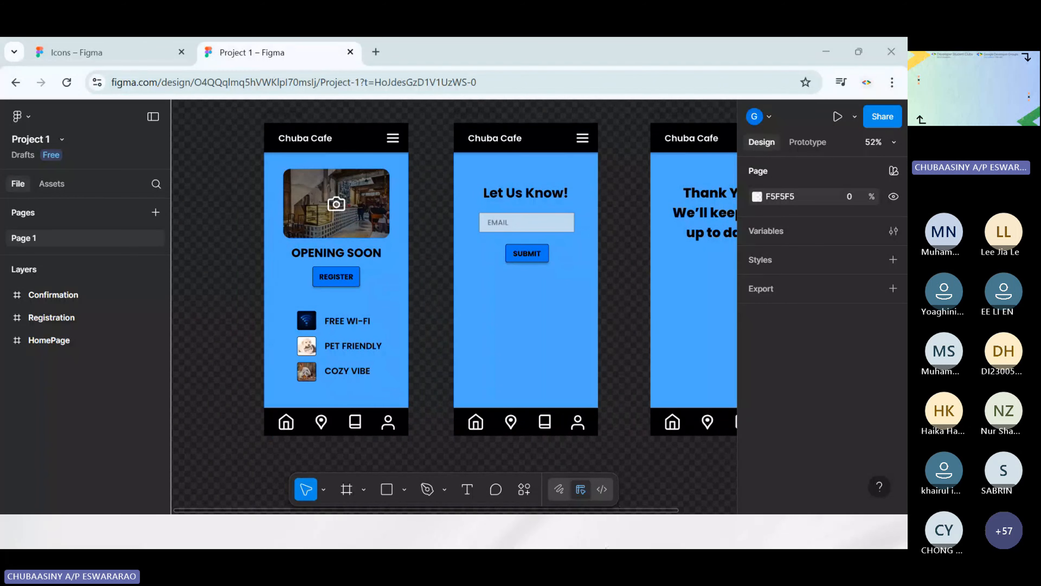
pyautogui.moveTo(627, 540)
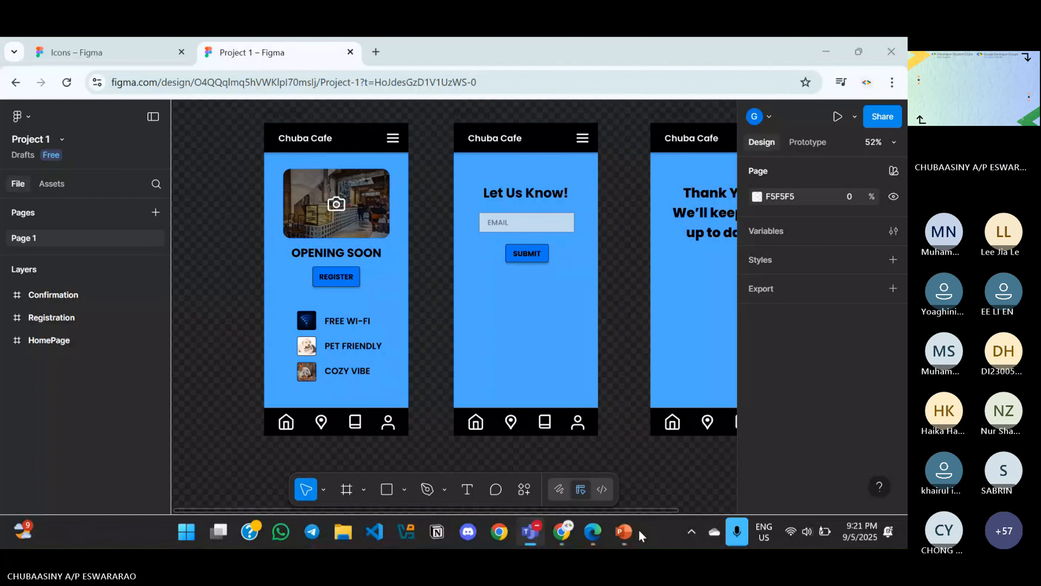
pyautogui.click(624, 532)
pyautogui.click(801, 242)
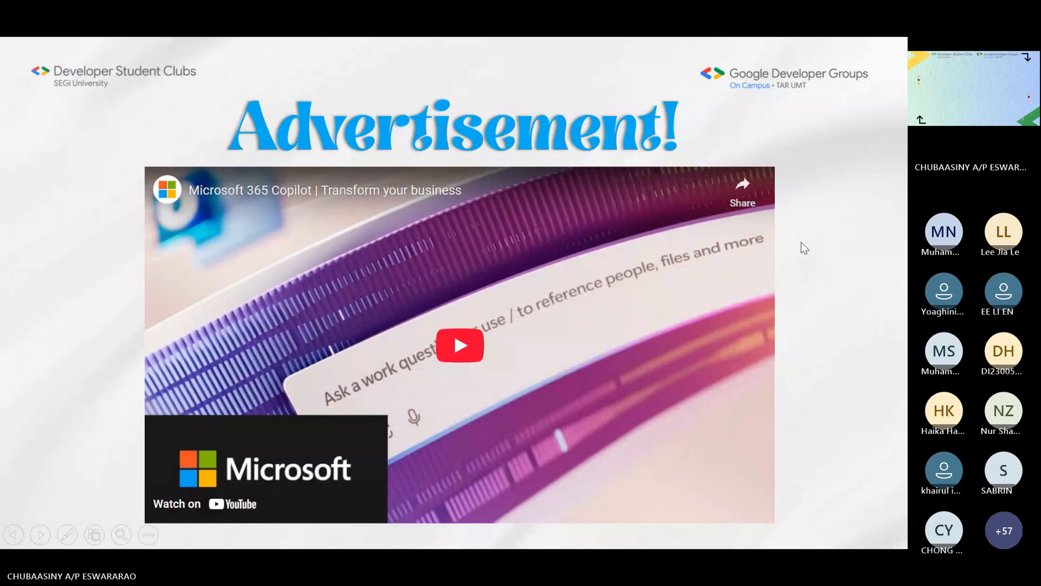
pyautogui.click(802, 242)
pyautogui.click(801, 242)
pyautogui.click(802, 243)
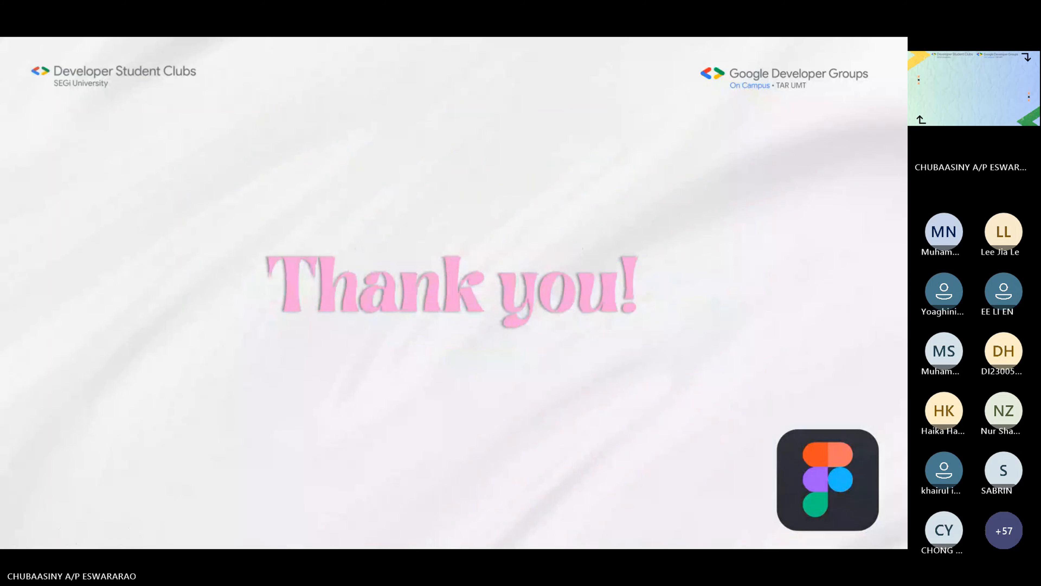
pyautogui.press('Right')
pyautogui.press('Right')
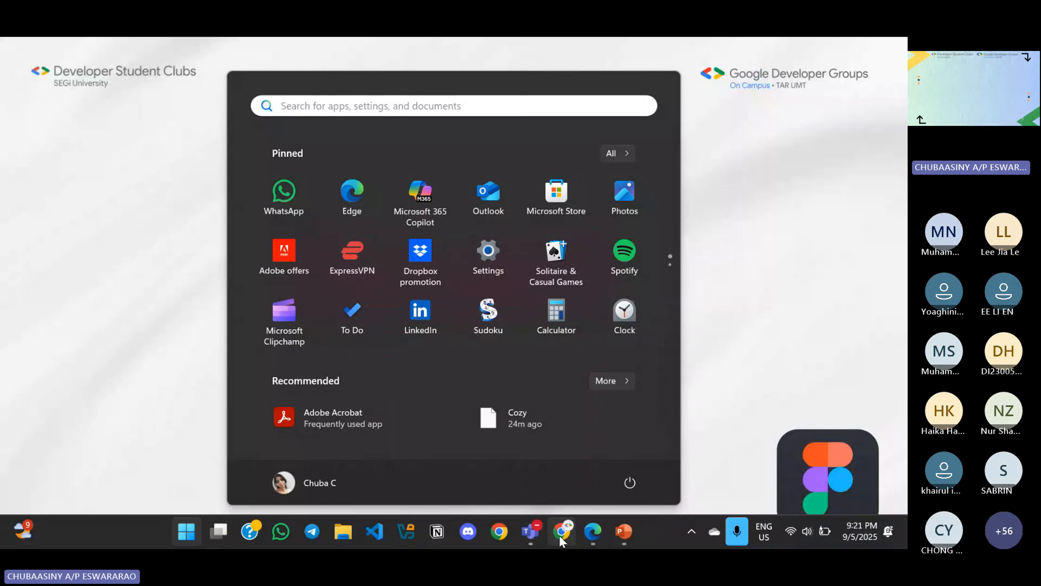
# Return to Project 1 in Figma and review the HomePage, Registration and Confirmation screens, including the REGISTER and SUBMIT buttons
pyautogui.click(561, 535)
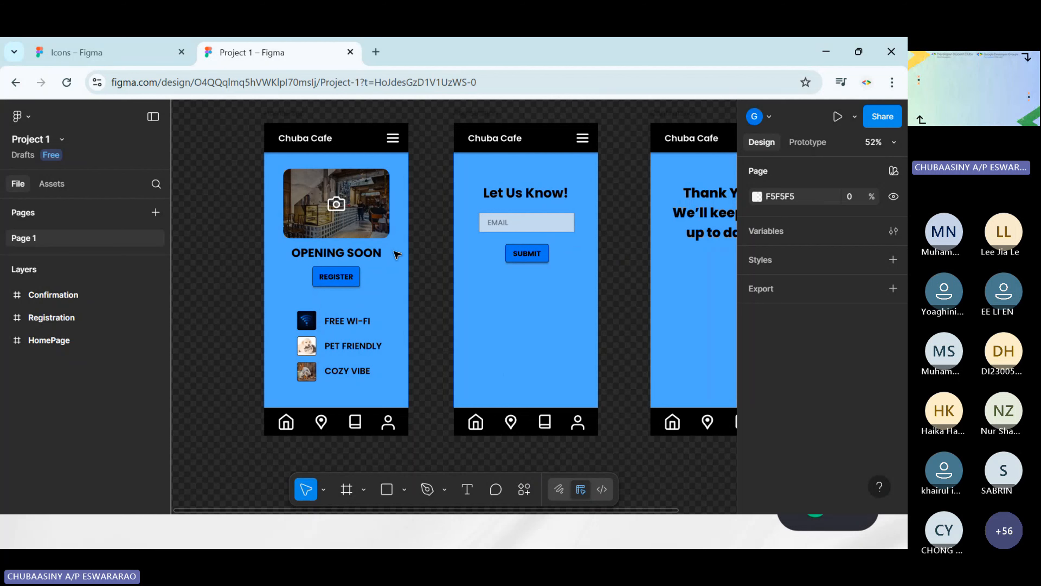
pyautogui.hscroll(2, 668, 214)
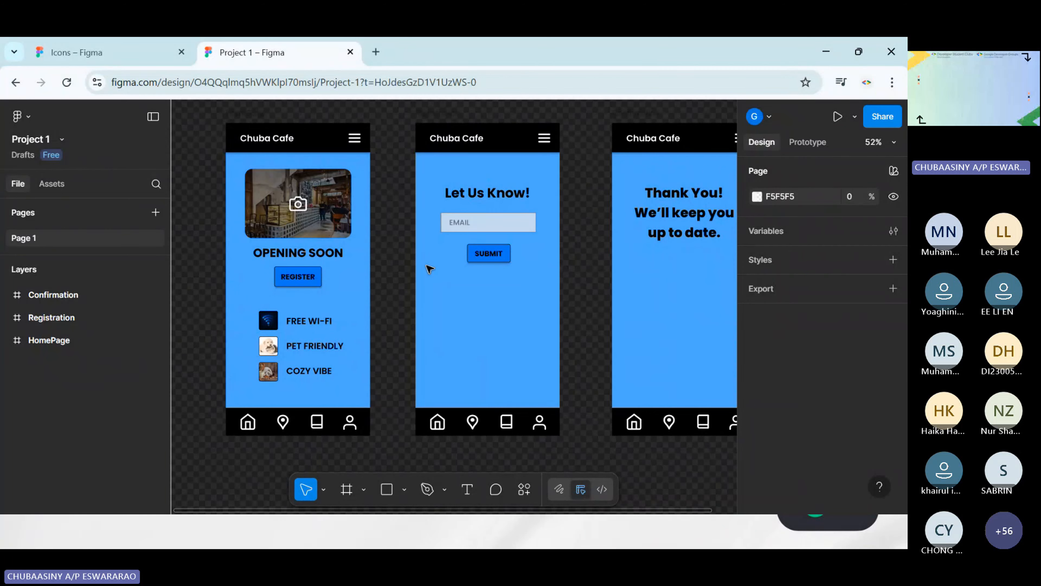
pyautogui.scroll(3, 423, 269)
pyautogui.hscroll(-5, 422, 265)
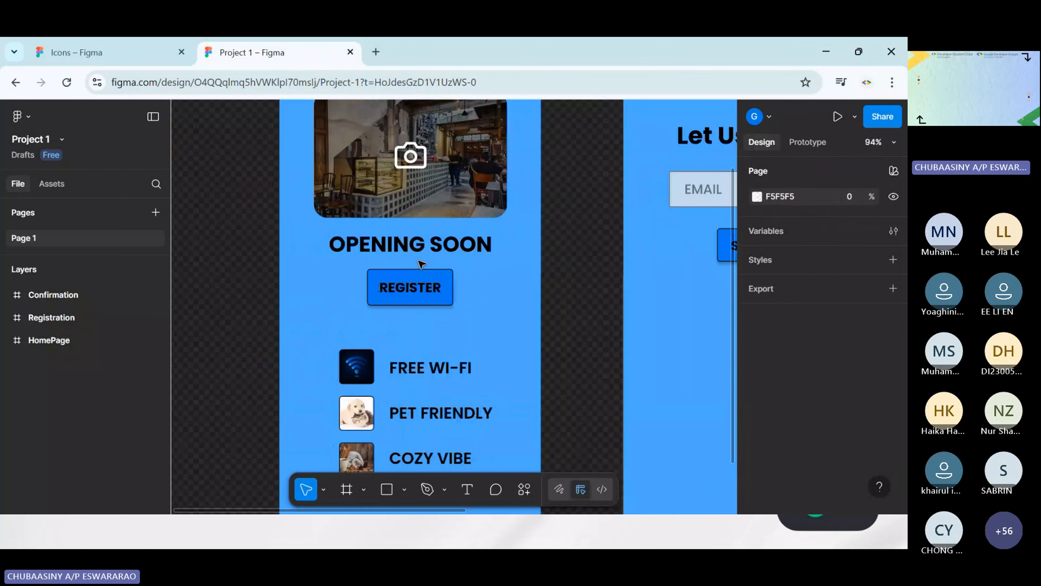
pyautogui.scroll(-3, 421, 265)
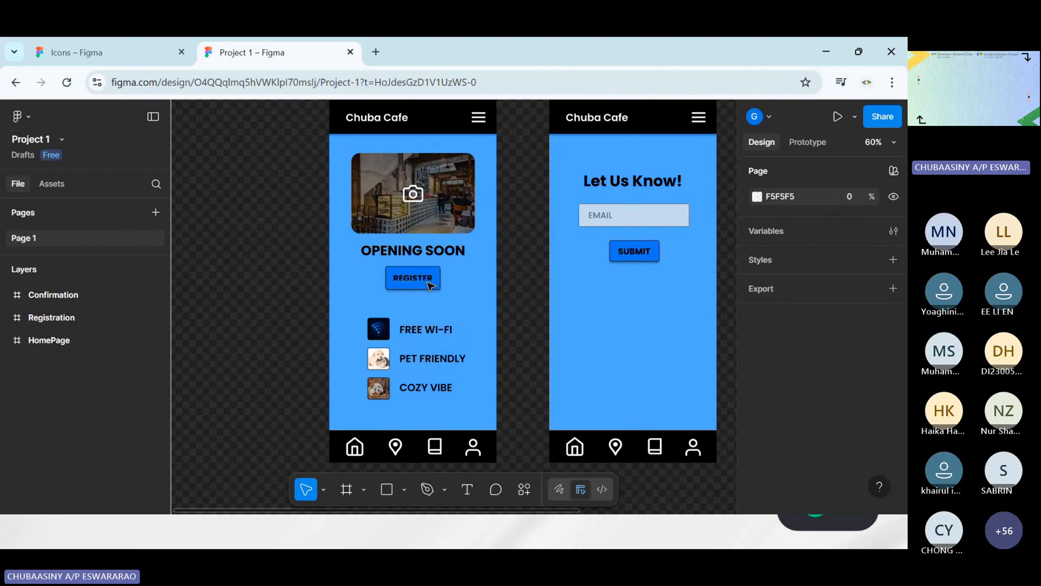
pyautogui.hscroll(5, 412, 291)
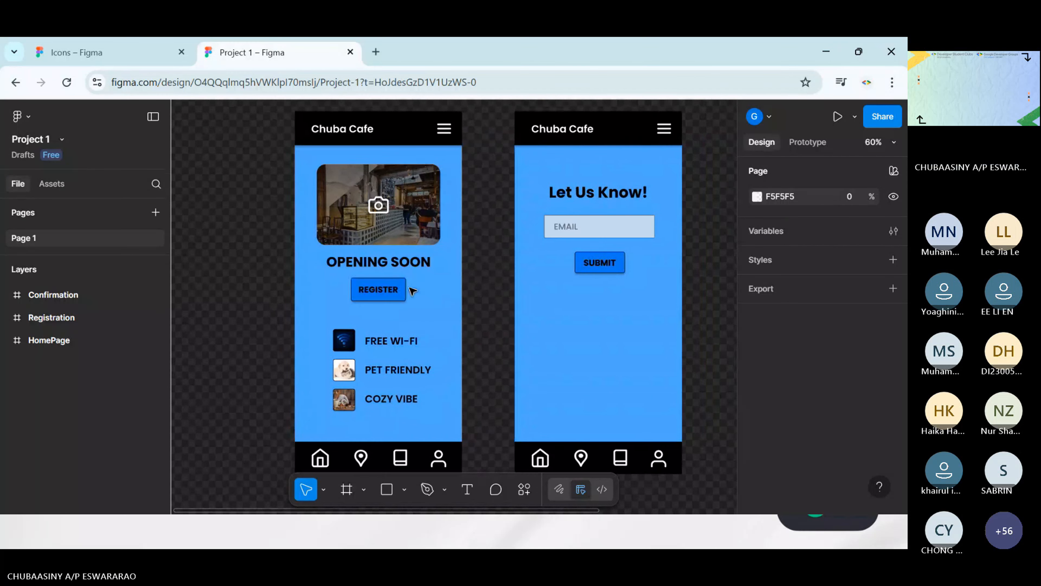
pyautogui.hscroll(3, 451, 185)
pyautogui.scroll(-2, 451, 185)
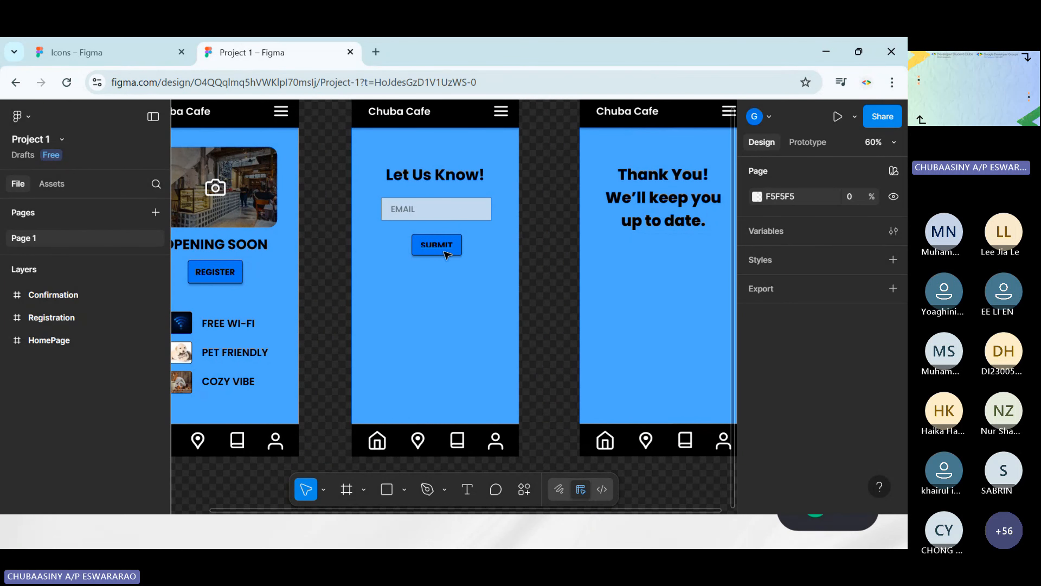
pyautogui.hscroll(5, 443, 253)
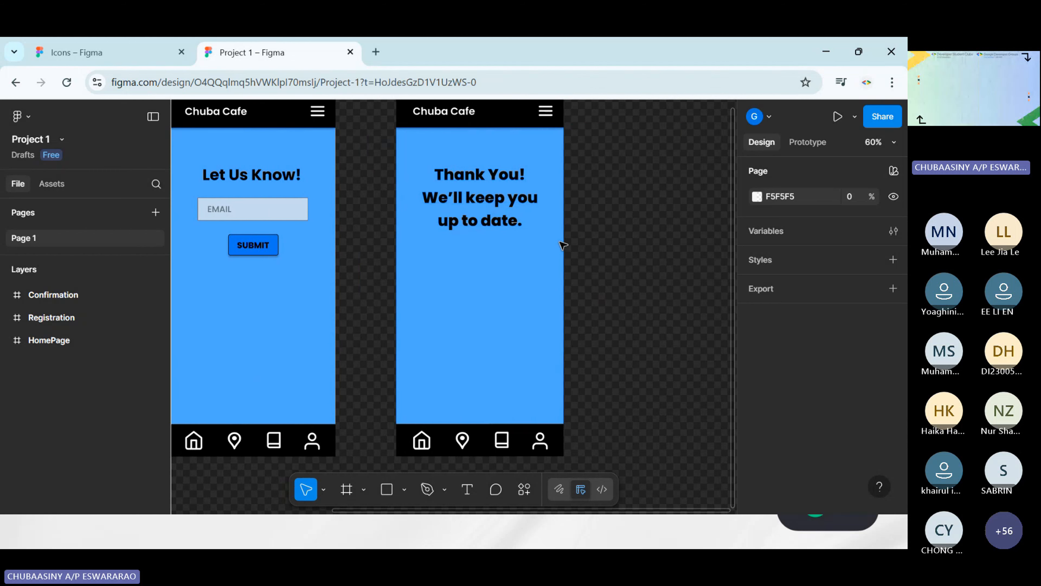
pyautogui.scroll(2, 421, 155)
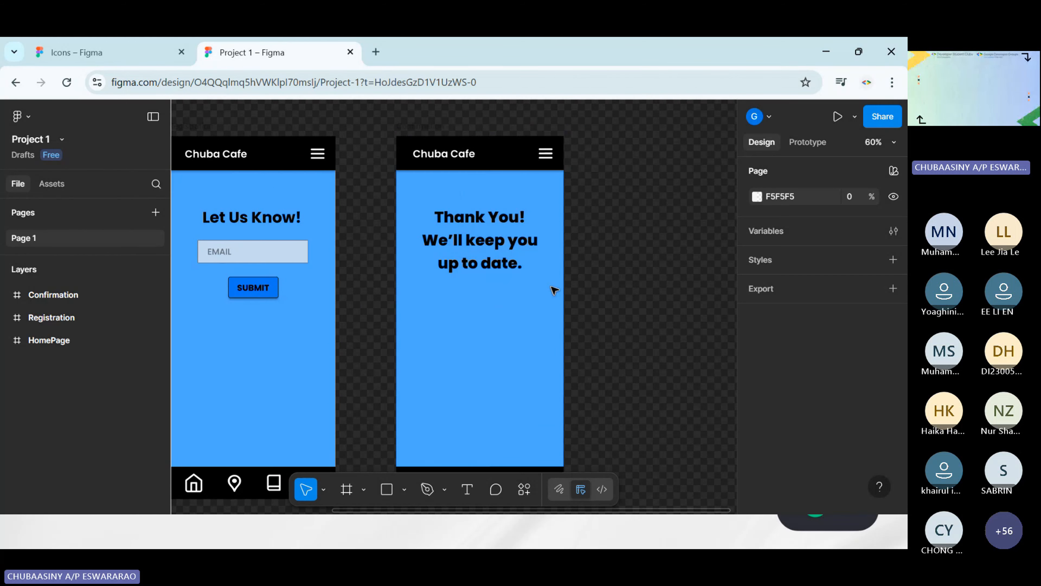
pyautogui.hscroll(-7, 589, 308)
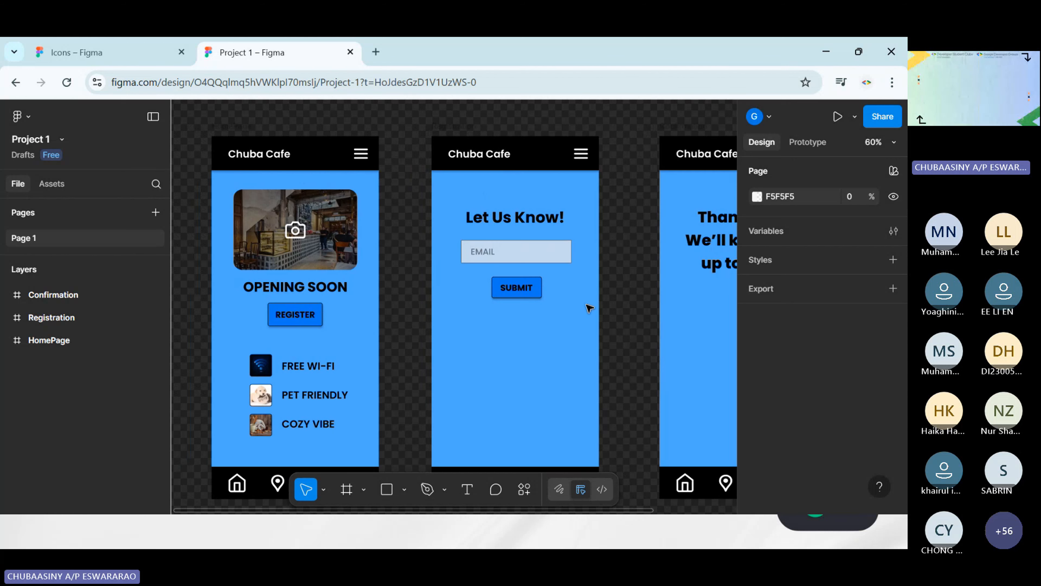
pyautogui.scroll(-2, 588, 305)
pyautogui.scroll(1, 492, 288)
pyautogui.hscroll(1, 386, 258)
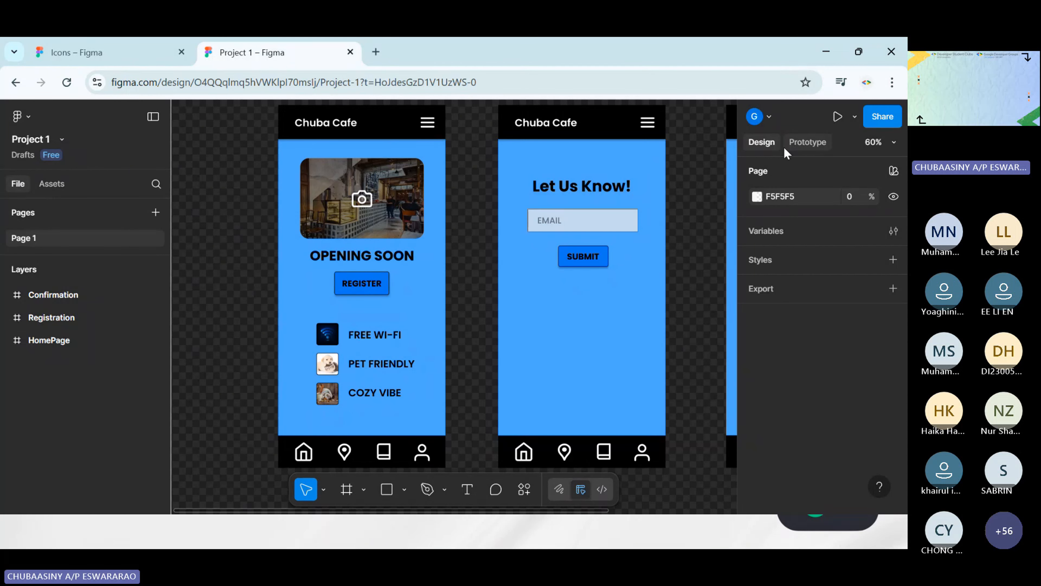
# Compare the page's design and prototype settings, and end in prototype mode
pyautogui.click(811, 148)
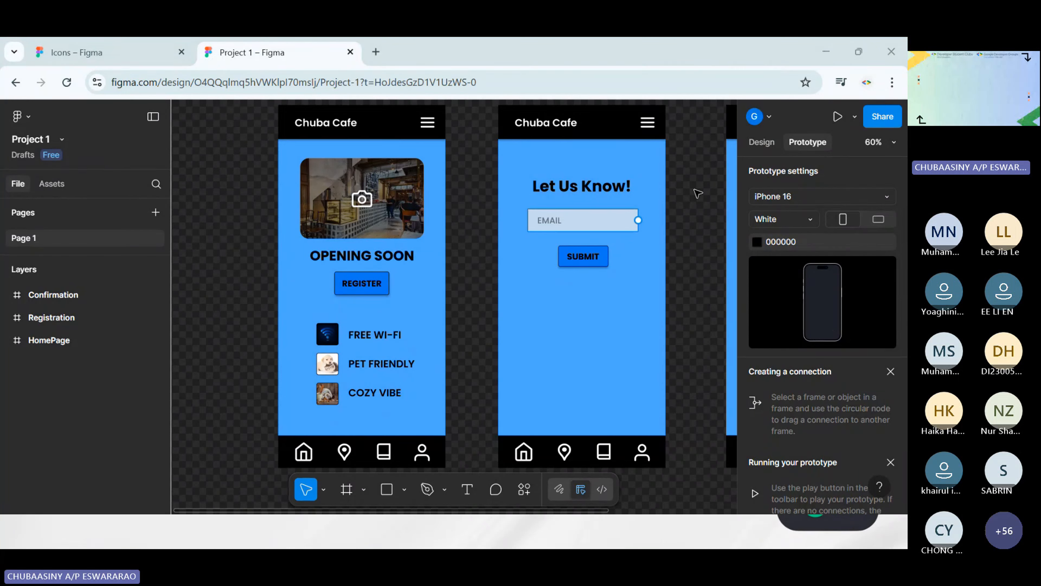
pyautogui.click(762, 142)
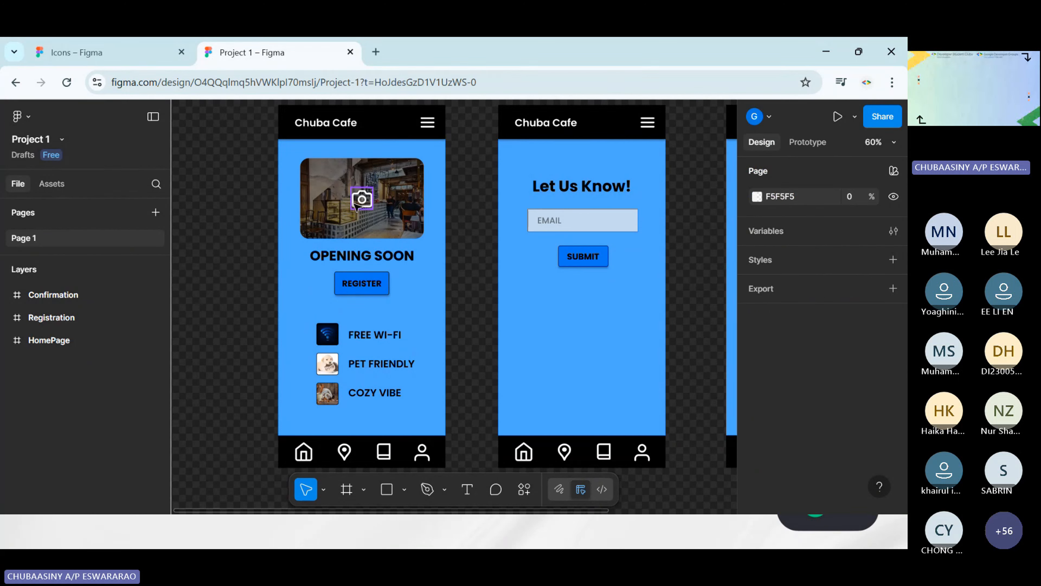
pyautogui.click(816, 144)
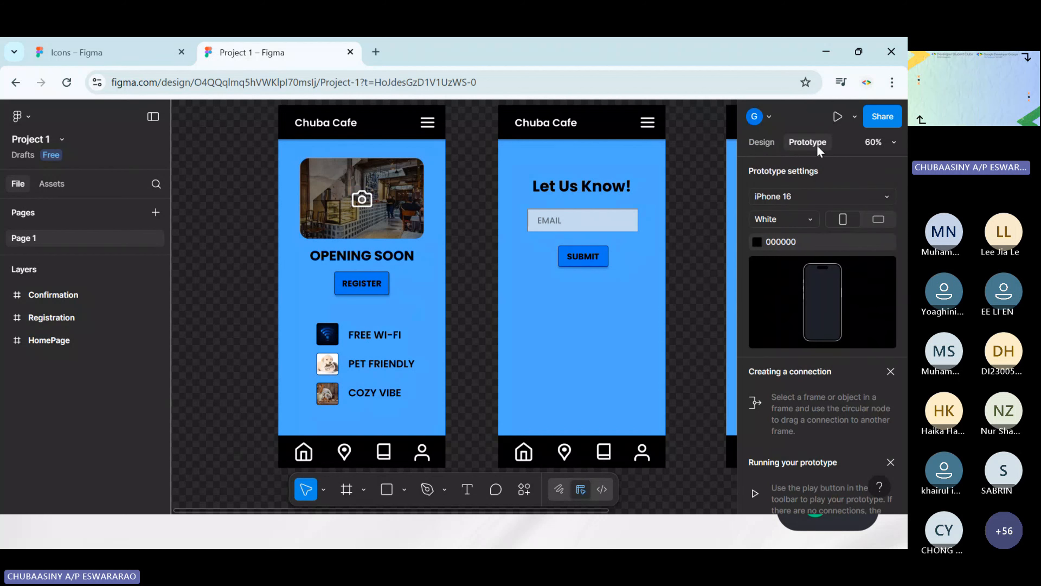
# Connect the HomePage's REGISTER button rectangle to the Registration screen with an on-tap navigation link
pyautogui.moveTo(426, 205)
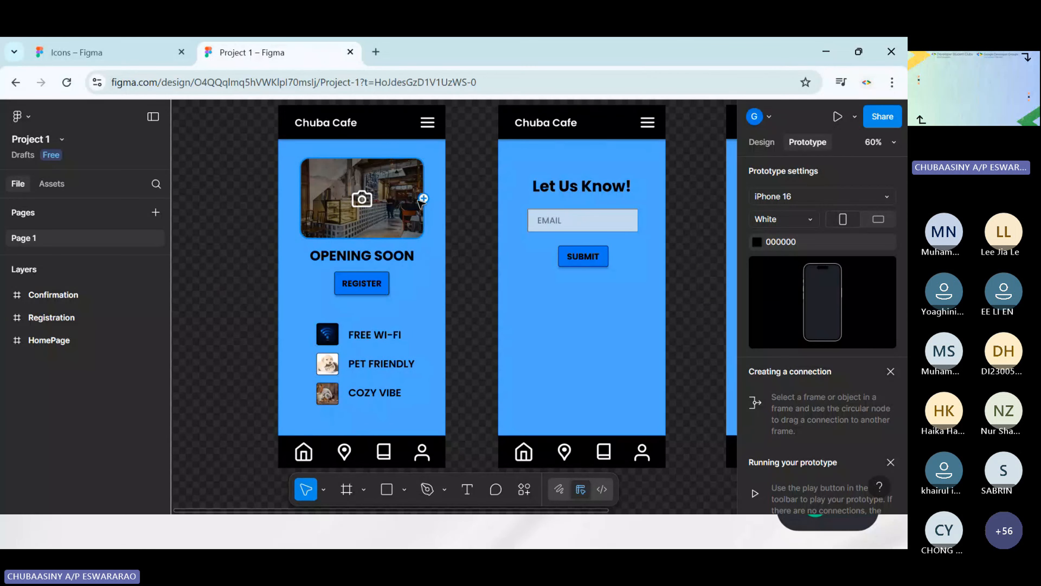
pyautogui.scroll(3, 438, 225)
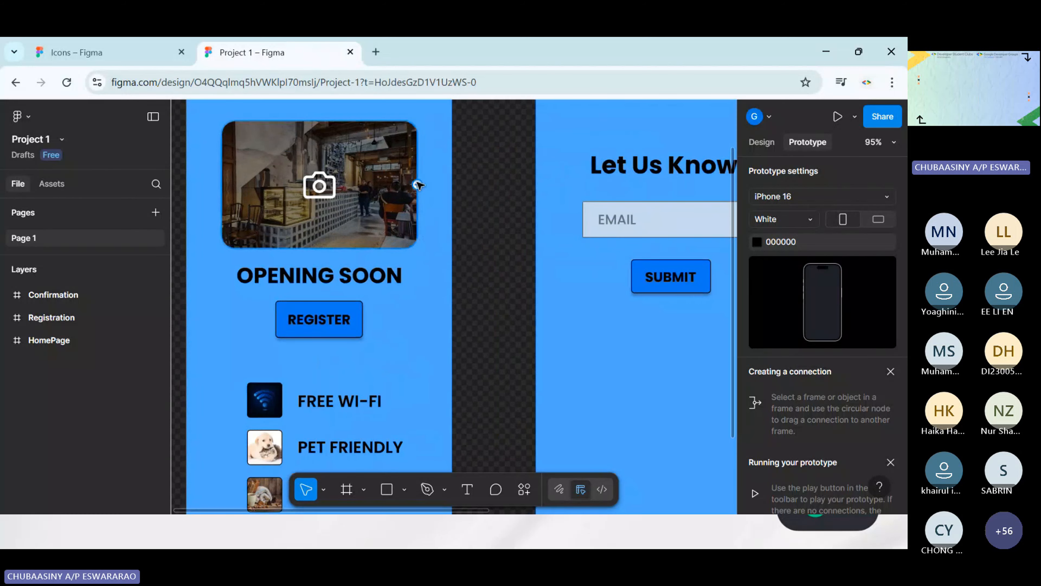
pyautogui.scroll(1, 412, 196)
pyautogui.scroll(-1, 381, 348)
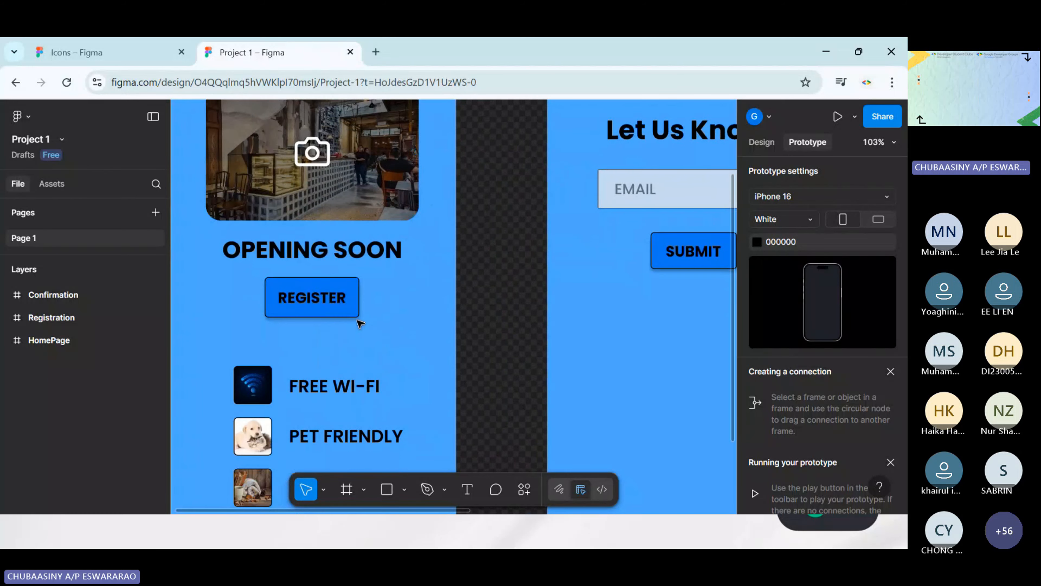
pyautogui.hscroll(2, 389, 335)
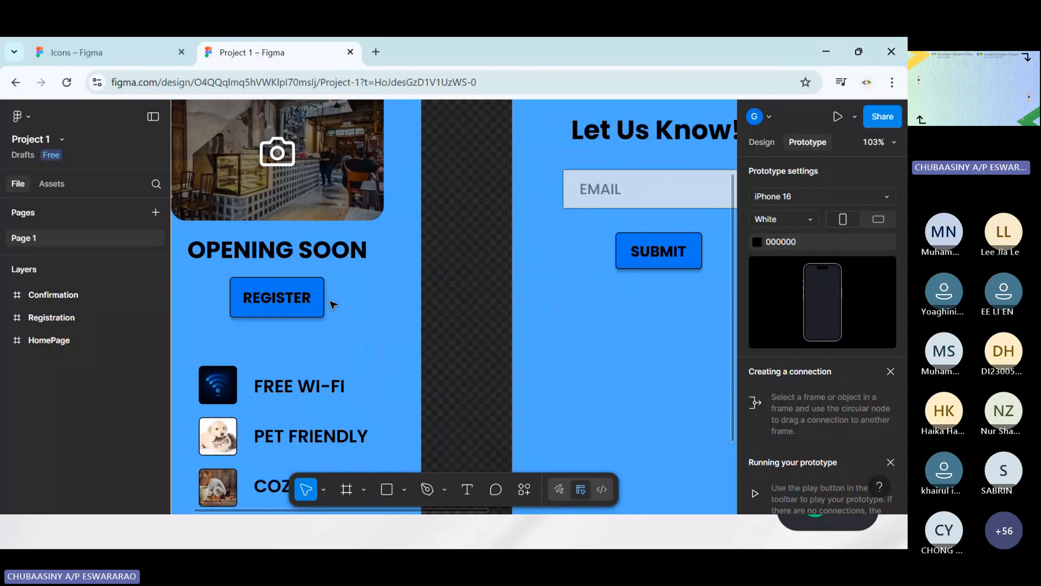
pyautogui.click(302, 316)
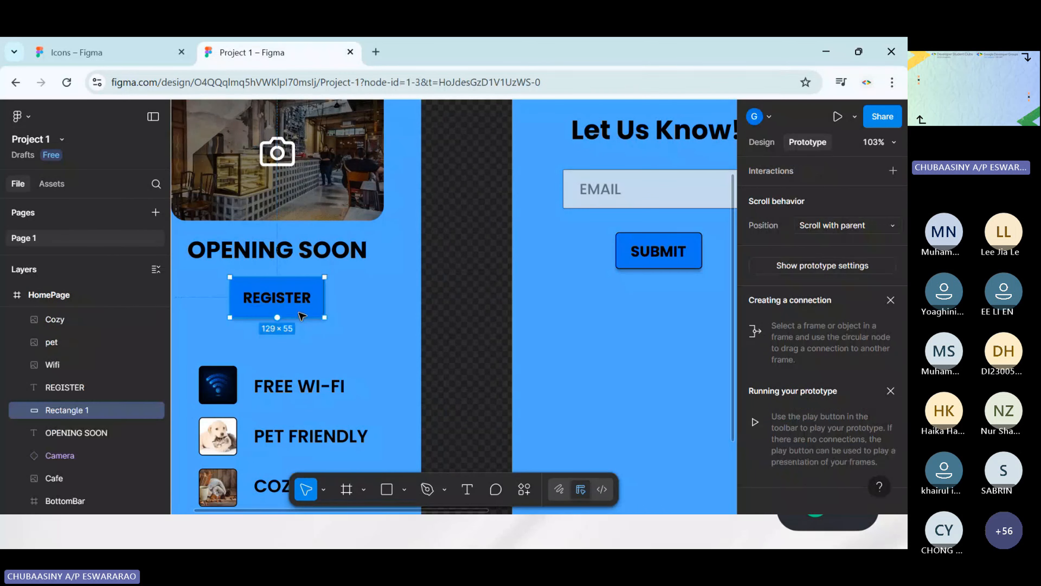
pyautogui.moveTo(324, 297)
pyautogui.moveTo(330, 300); pyautogui.dragTo(519, 282)
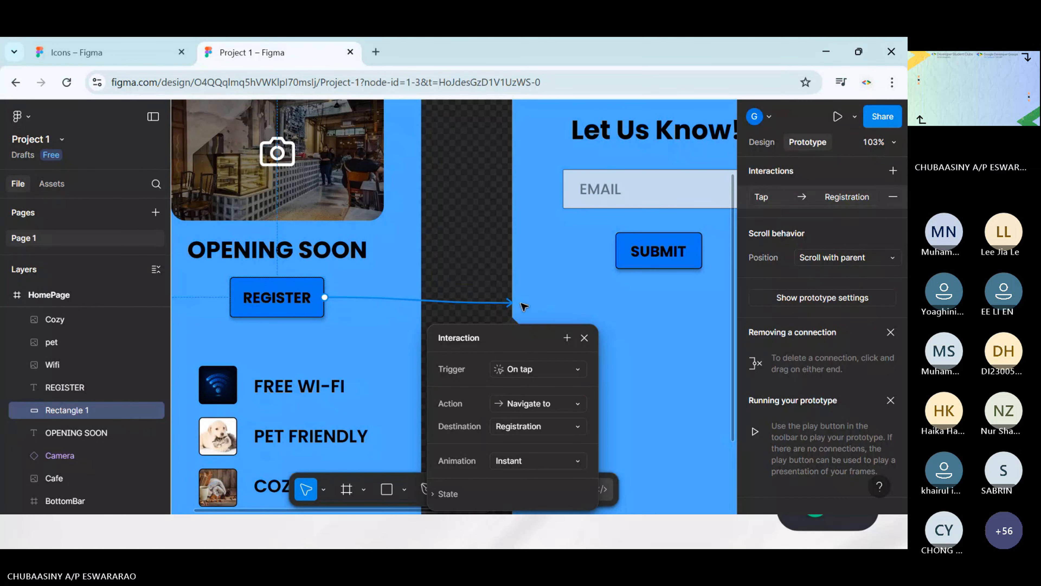
# Review the REGISTER link's trigger, action and animation choices, keeping On tap, Navigate to and Instant, and close its interaction settings
pyautogui.scroll(-3, 526, 307)
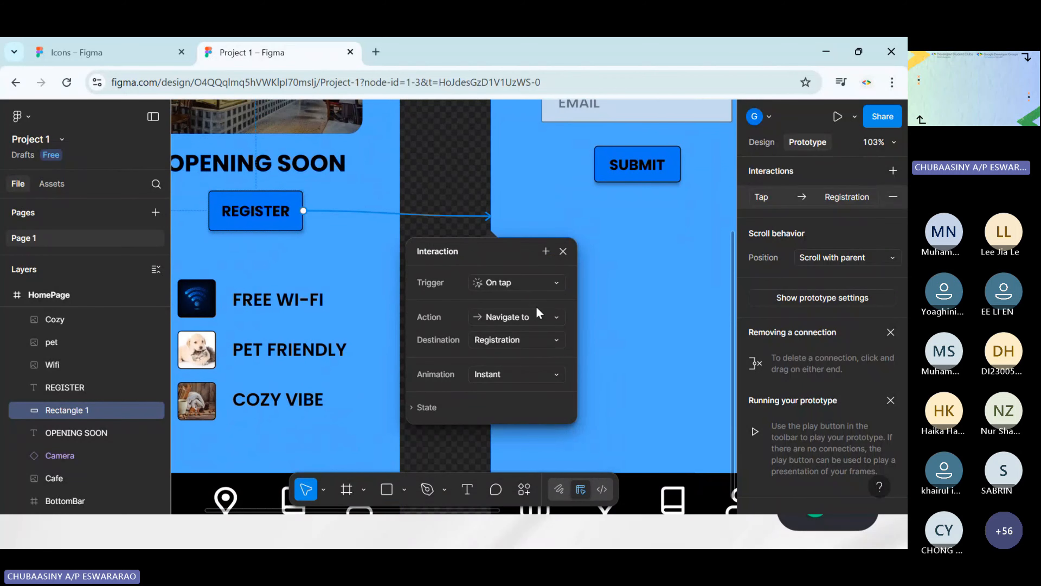
pyautogui.click(538, 282)
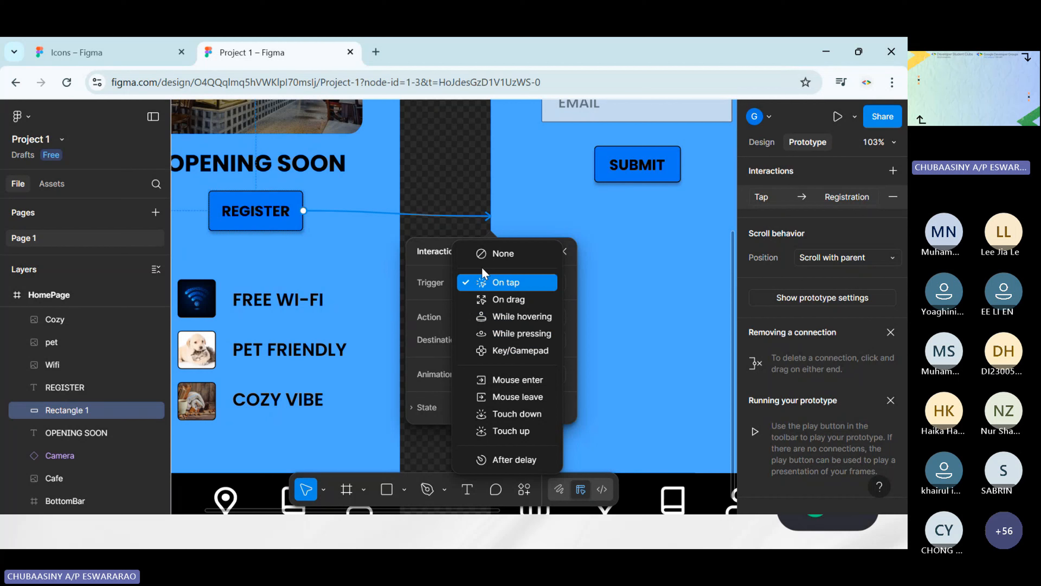
pyautogui.click(441, 299)
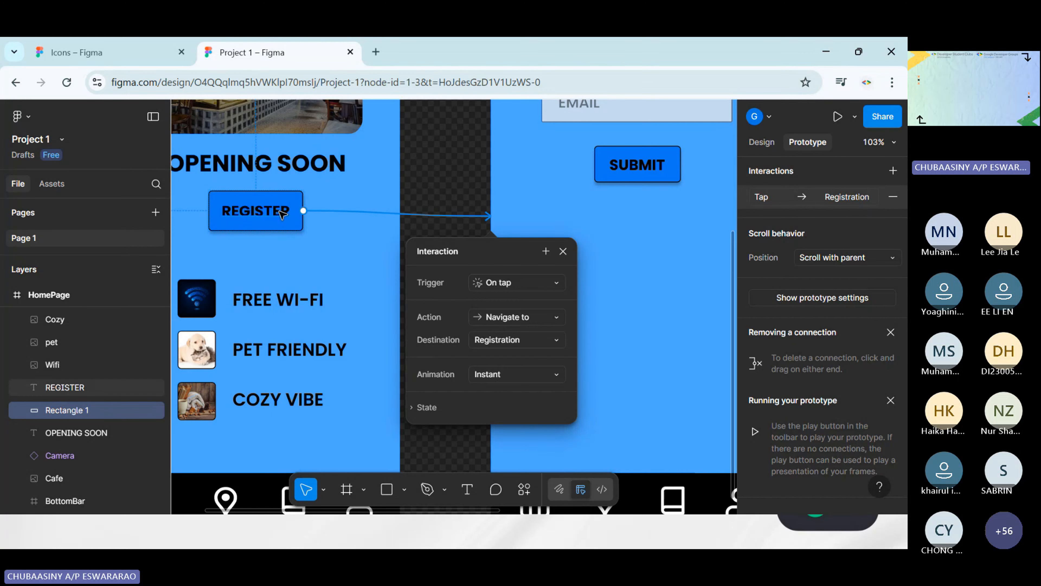
pyautogui.click(488, 316)
pyautogui.click(522, 294)
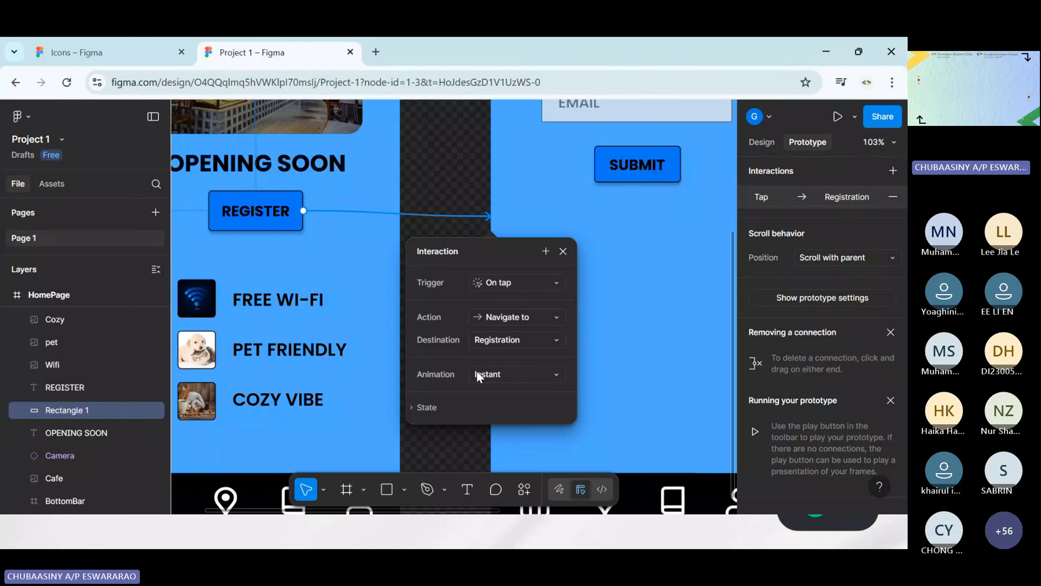
pyautogui.click(500, 376)
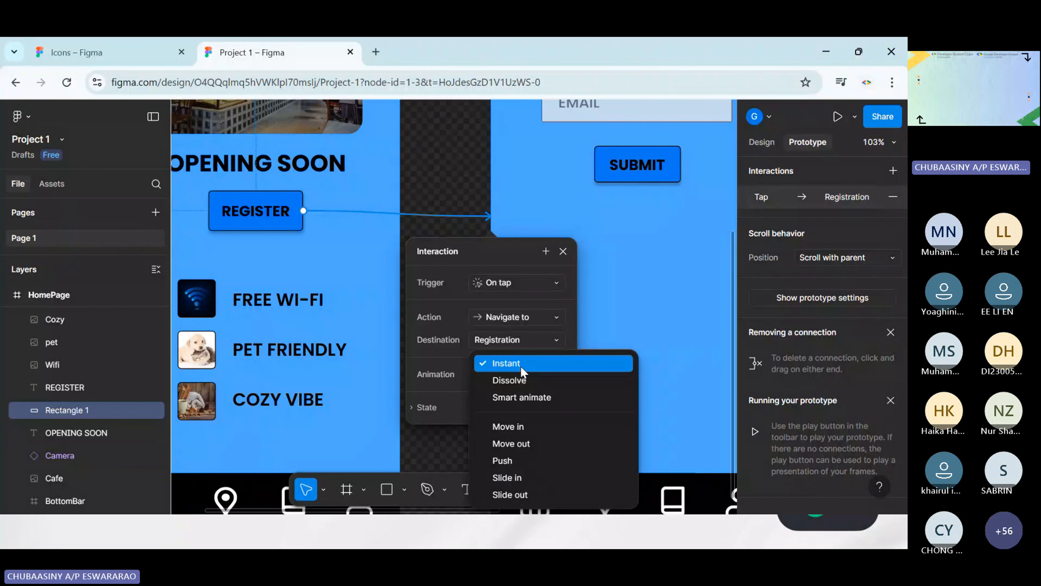
pyautogui.click(521, 365)
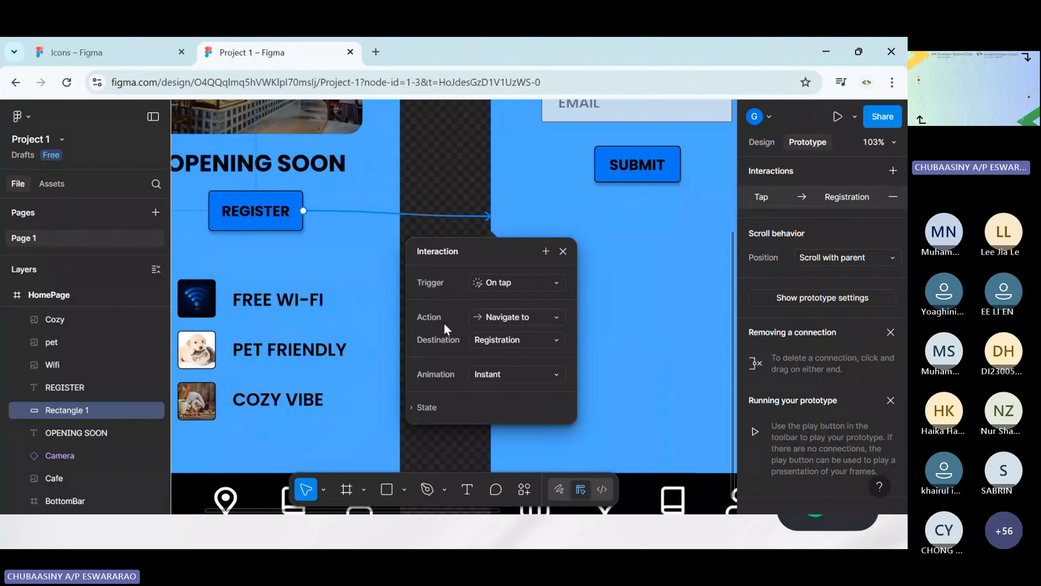
pyautogui.click(563, 251)
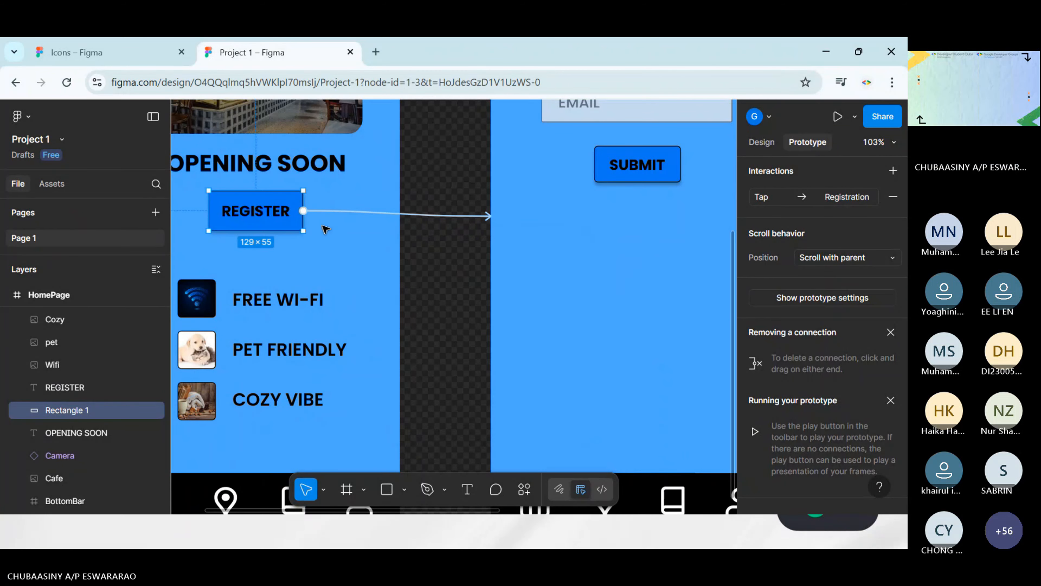
# Examine the link from REGISTER to the Registration screen, and the email field and SUBMIT button there
pyautogui.hscroll(-5, 326, 226)
pyautogui.scroll(-5, 403, 199)
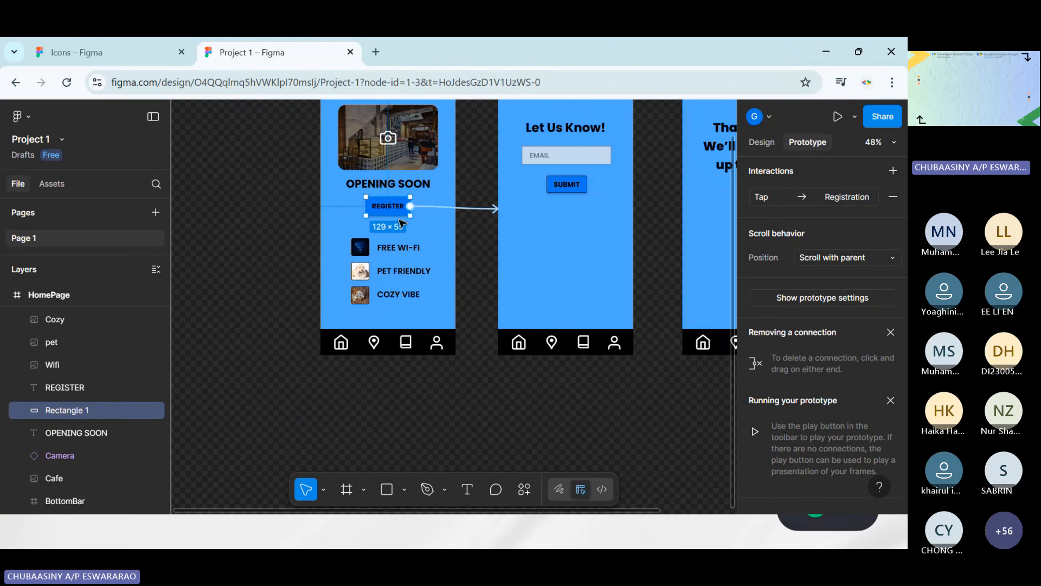
pyautogui.scroll(3, 537, 214)
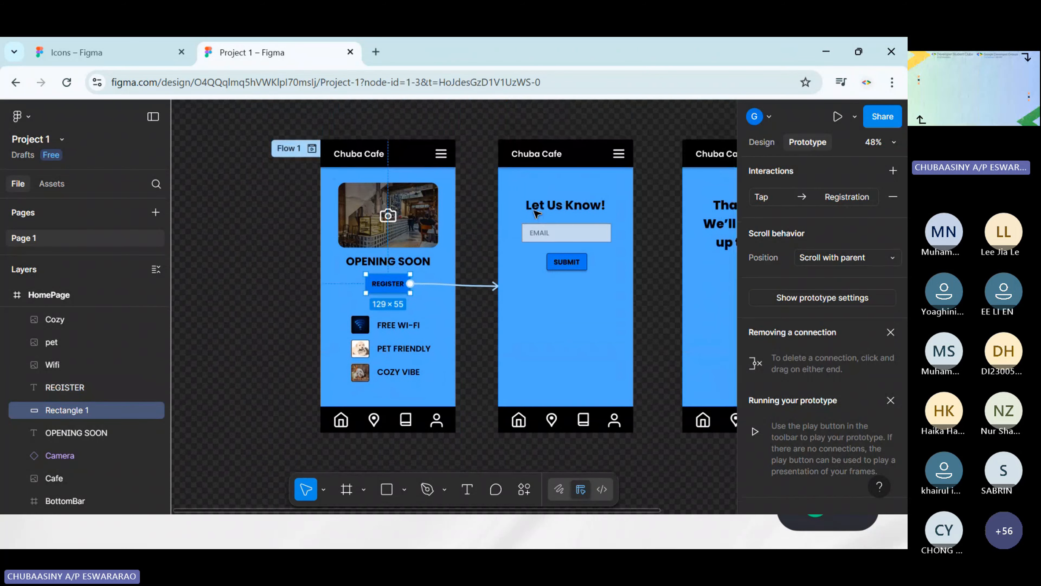
pyautogui.hscroll(2, 537, 214)
pyautogui.scroll(5, 536, 214)
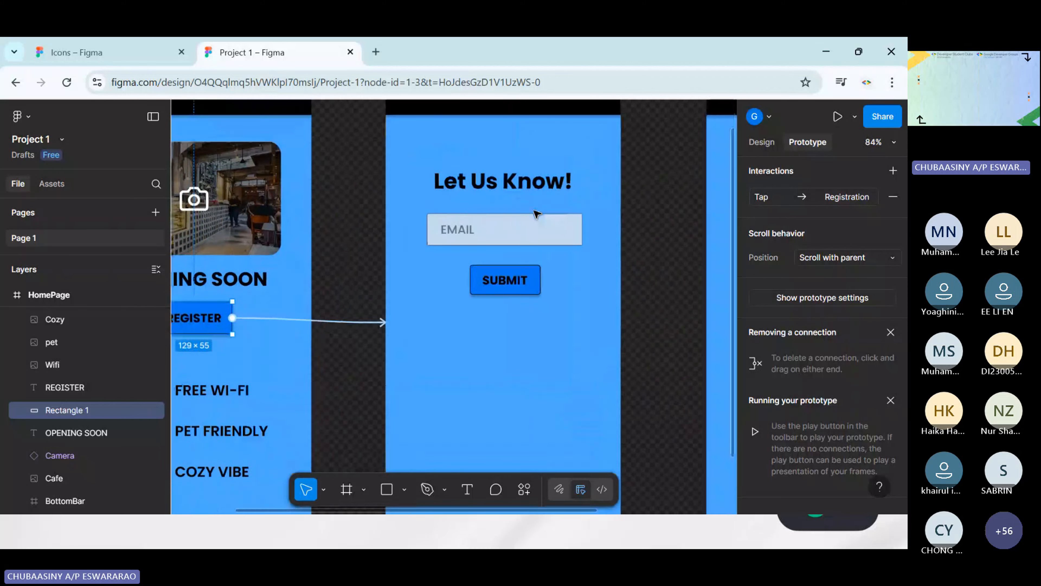
pyautogui.scroll(-2, 537, 211)
pyautogui.hscroll(2, 495, 231)
pyautogui.scroll(1, 495, 231)
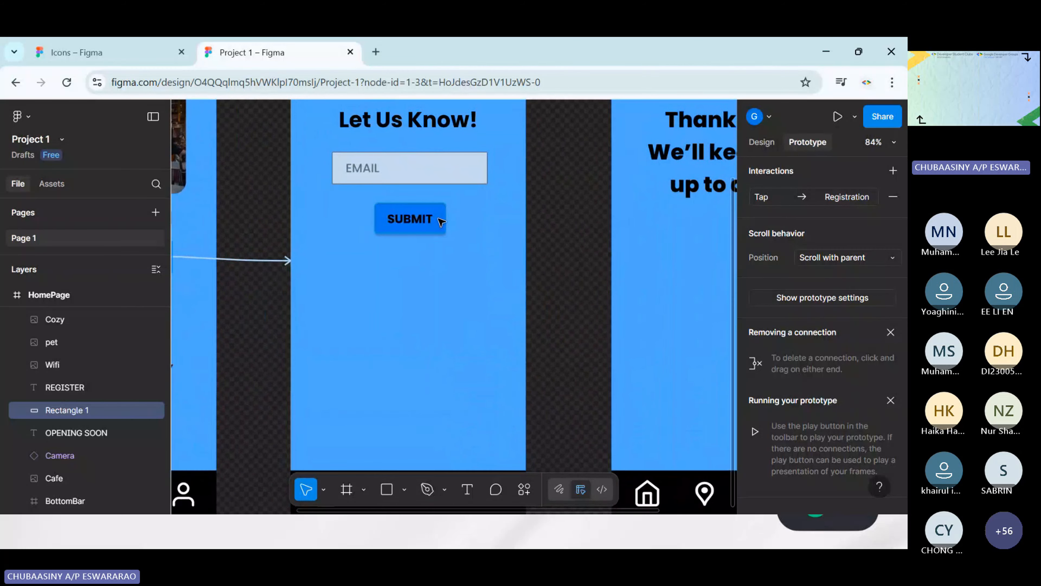
pyautogui.hscroll(-2, 402, 230)
pyautogui.hscroll(-2, 402, 230)
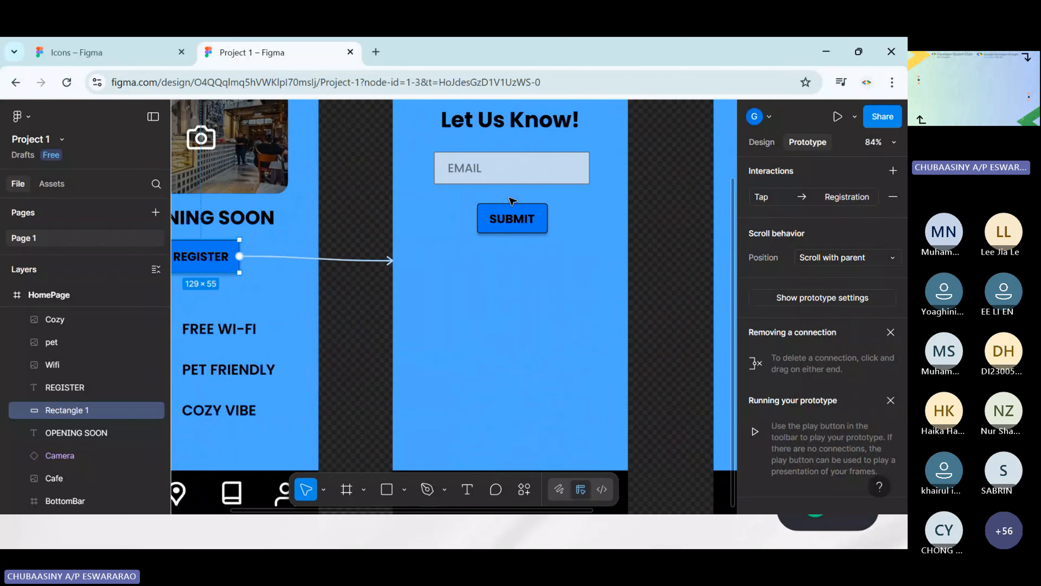
pyautogui.scroll(3, 462, 233)
pyautogui.hscroll(2, 463, 234)
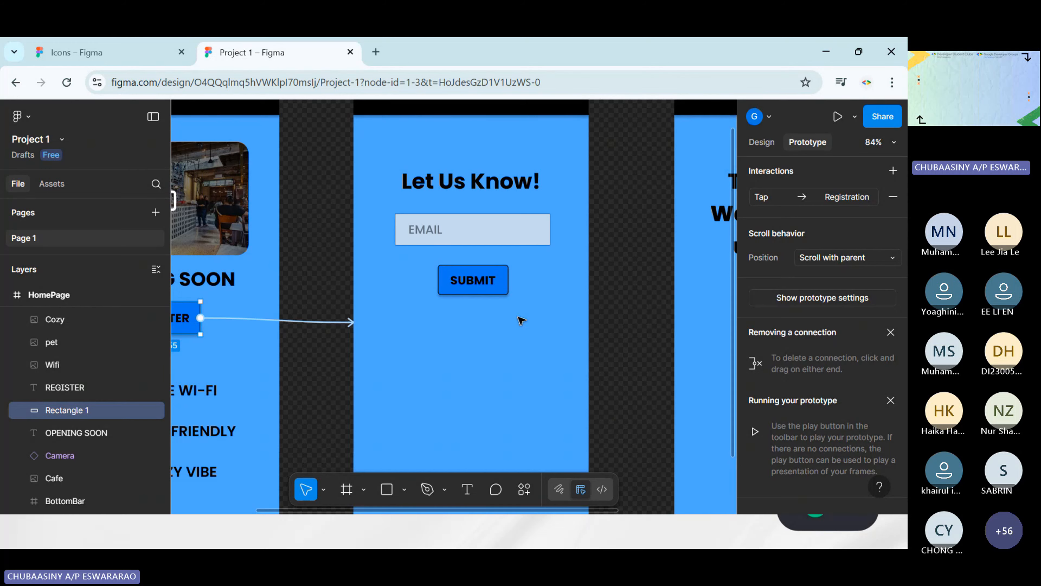
# Connect the Registration screen's SUBMIT button rectangle to the Confirmation screen with an instant on-tap navigation link
pyautogui.scroll(4, 518, 316)
pyautogui.hscroll(-6, 533, 291)
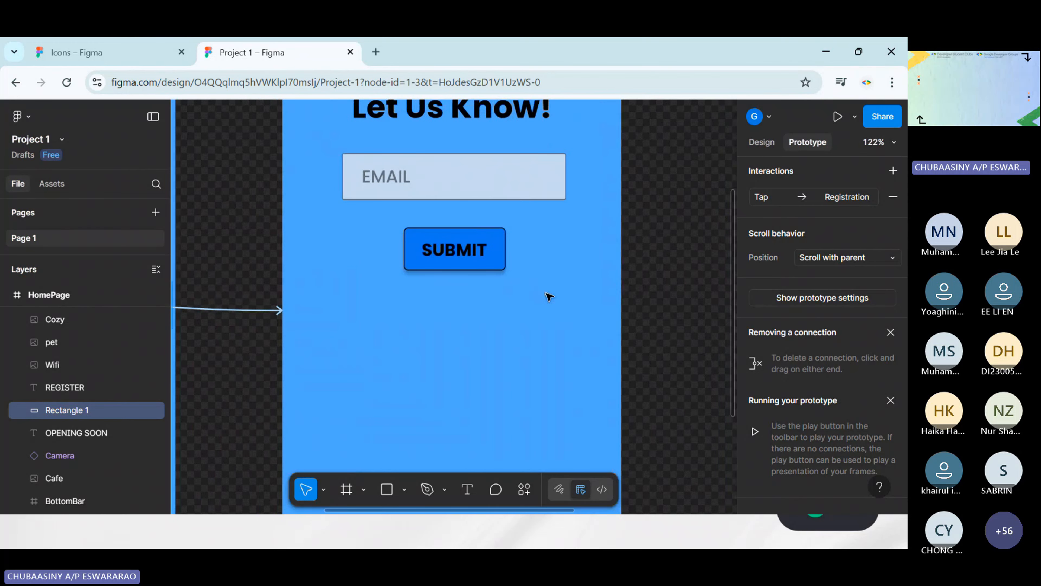
pyautogui.hscroll(6, 410, 271)
pyautogui.scroll(3, 409, 225)
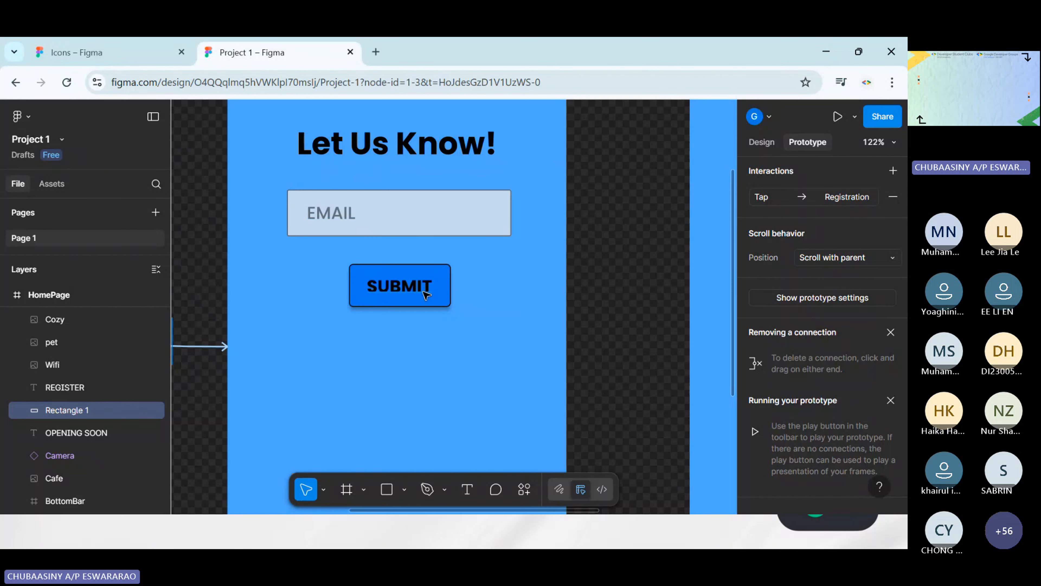
pyautogui.click(433, 304)
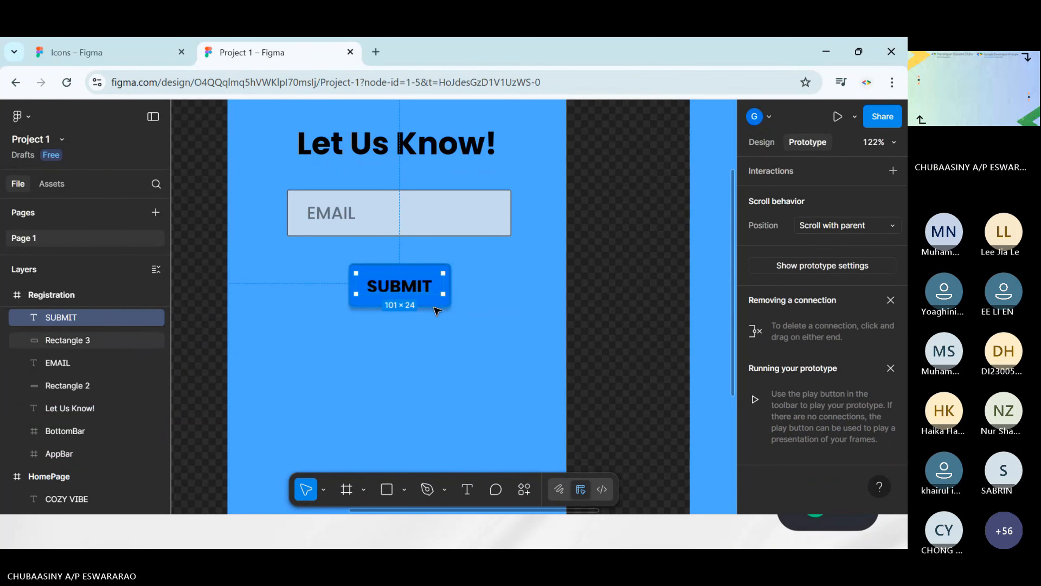
pyautogui.click(433, 306)
pyautogui.moveTo(451, 285); pyautogui.dragTo(579, 267)
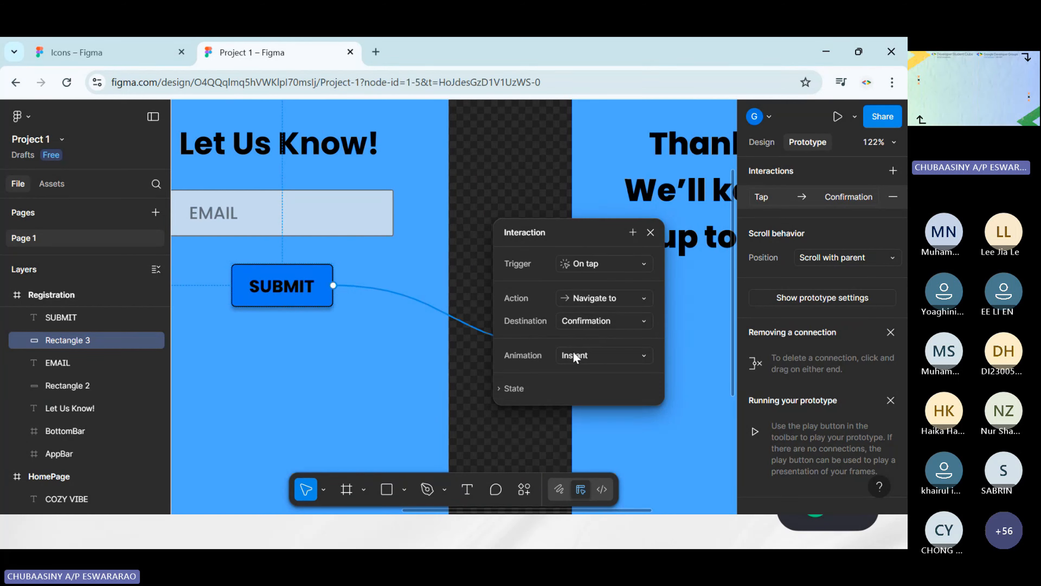
pyautogui.click(650, 232)
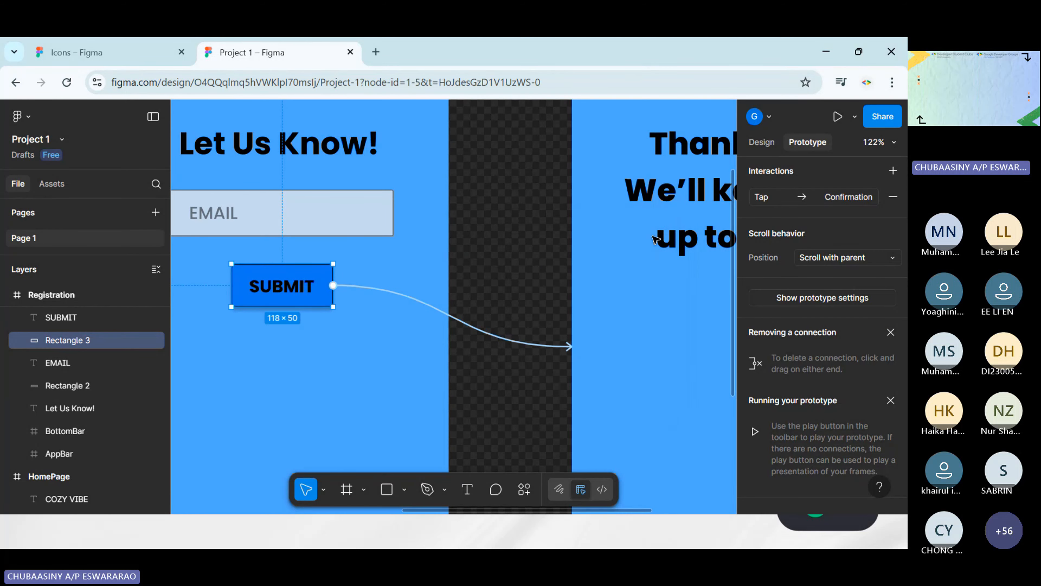
# Review Flow 1 across the three screens, following the links from the REGISTER and SUBMIT buttons to the Confirmation screen
pyautogui.scroll(-5, 471, 228)
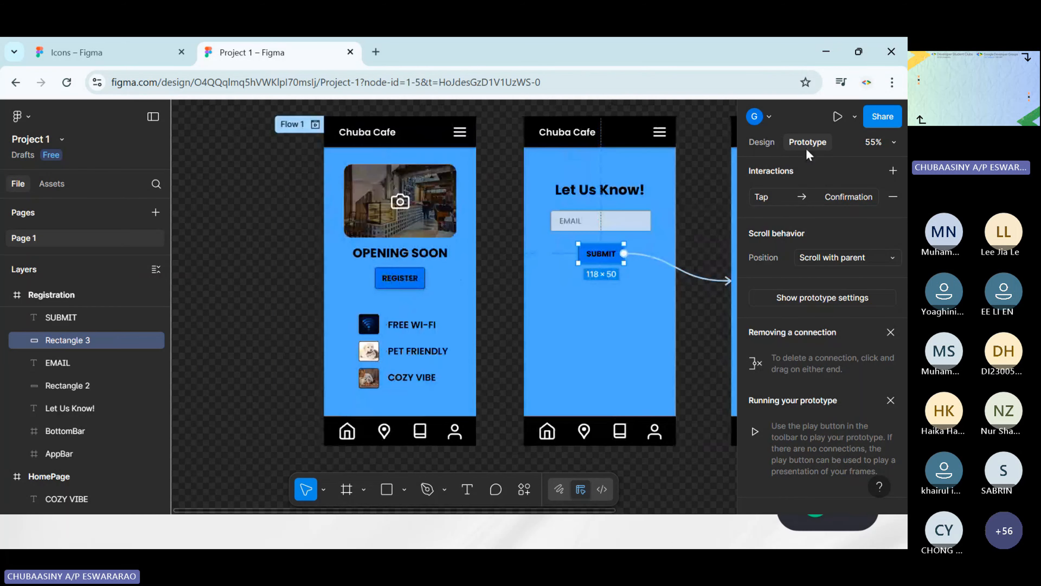
pyautogui.click(506, 177)
pyautogui.hscroll(5, 506, 176)
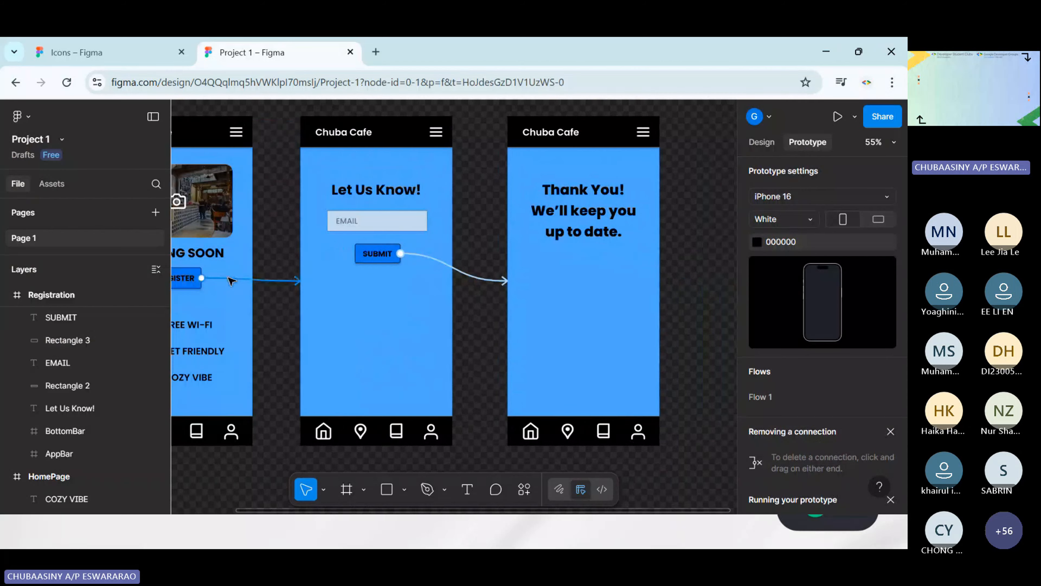
pyautogui.hscroll(-2, 230, 281)
pyautogui.click(273, 285)
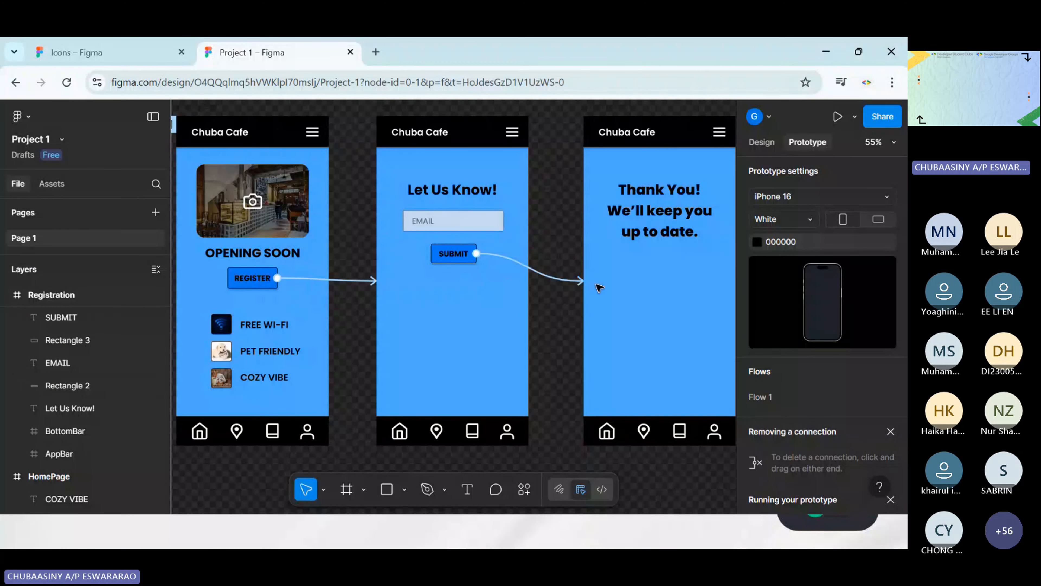
pyautogui.hscroll(-5, 550, 256)
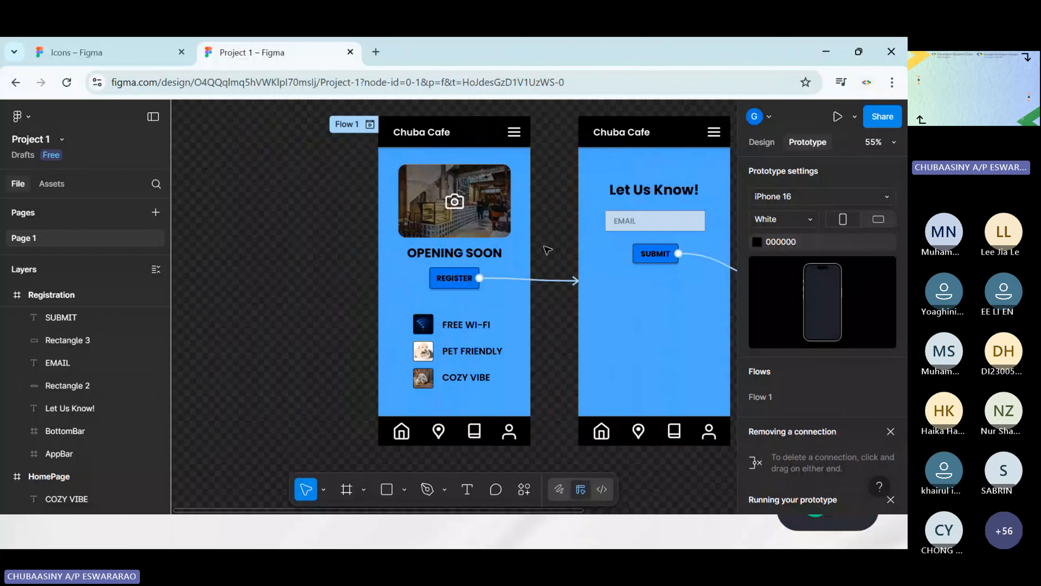
pyautogui.scroll(3, 537, 147)
pyautogui.hscroll(12, 619, 213)
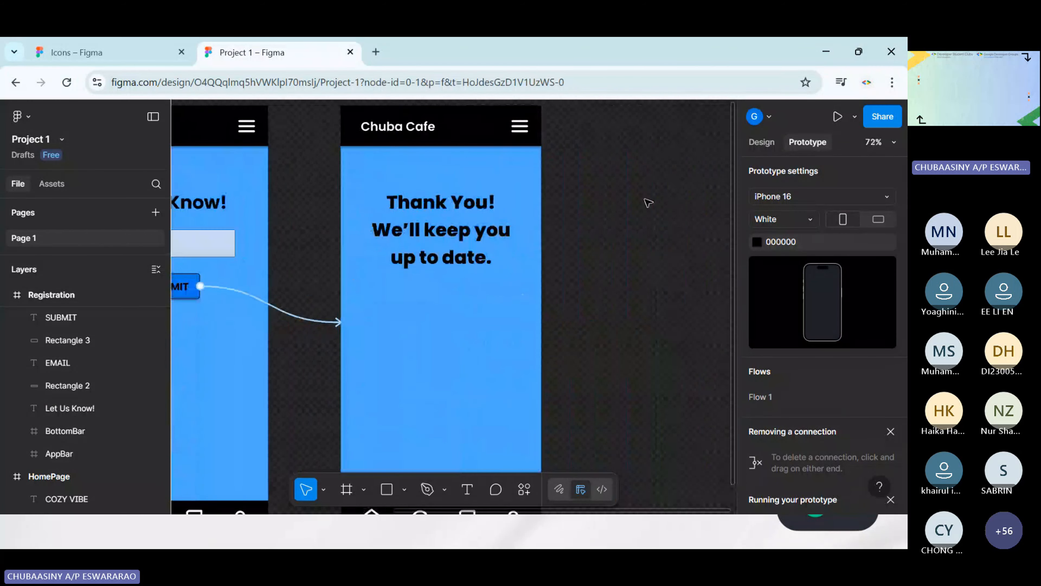
pyautogui.hscroll(-1, 451, 336)
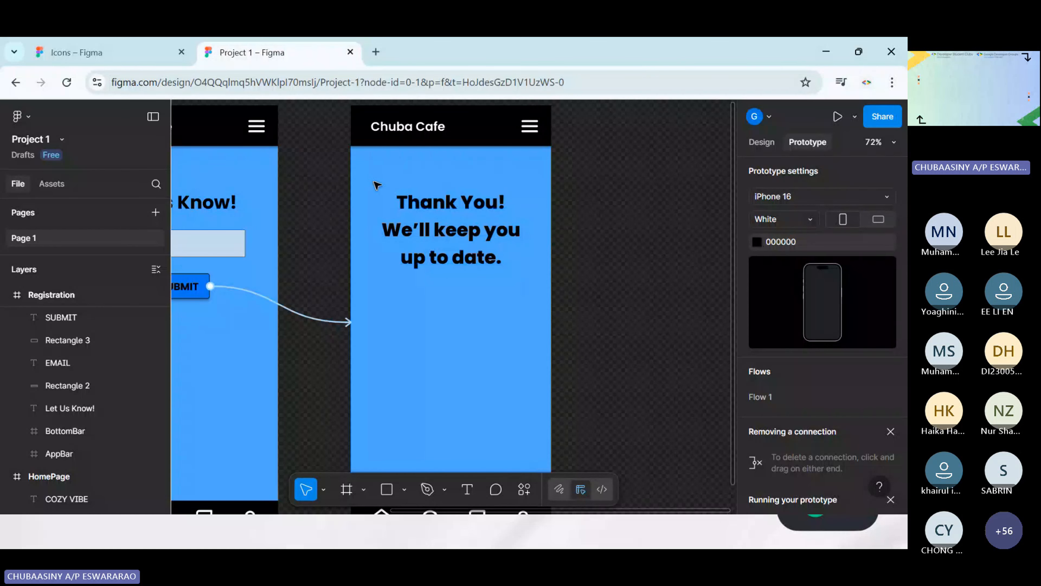
# Connect the Chuba Cafe title in the Confirmation screen's app bar to the HomePage with an instant on-tap navigation link
pyautogui.scroll(-1, 449, 175)
pyautogui.hscroll(-1, 449, 176)
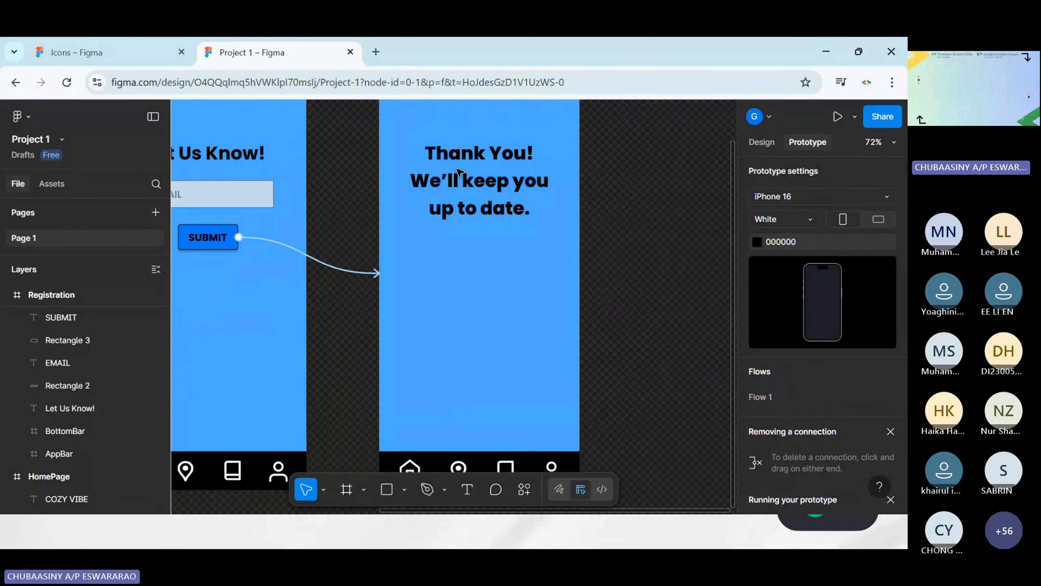
pyautogui.scroll(2, 455, 176)
pyautogui.scroll(1, 573, 210)
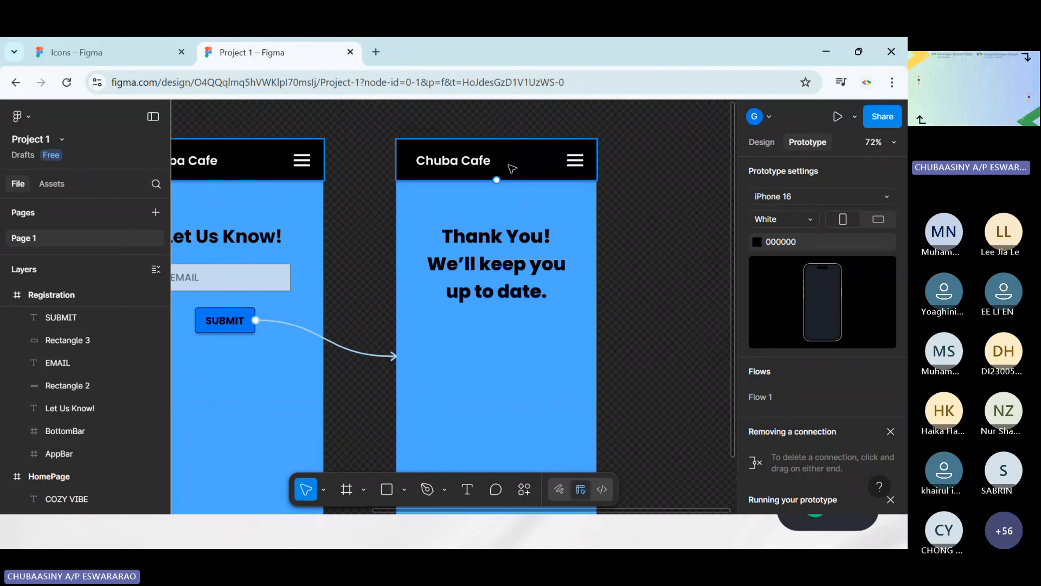
pyautogui.click(451, 163)
pyautogui.click(450, 164)
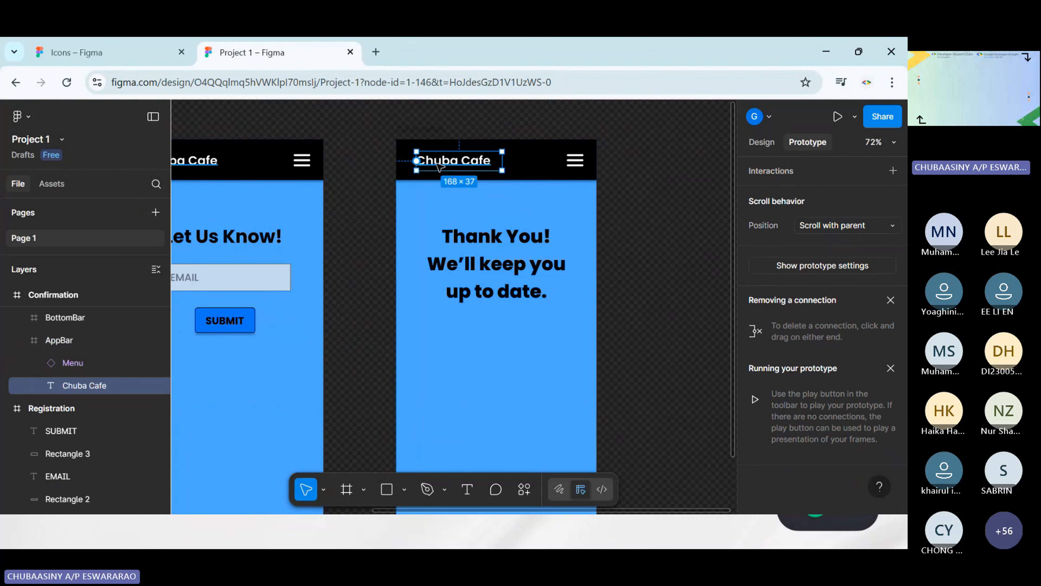
pyautogui.hscroll(-2, 449, 168)
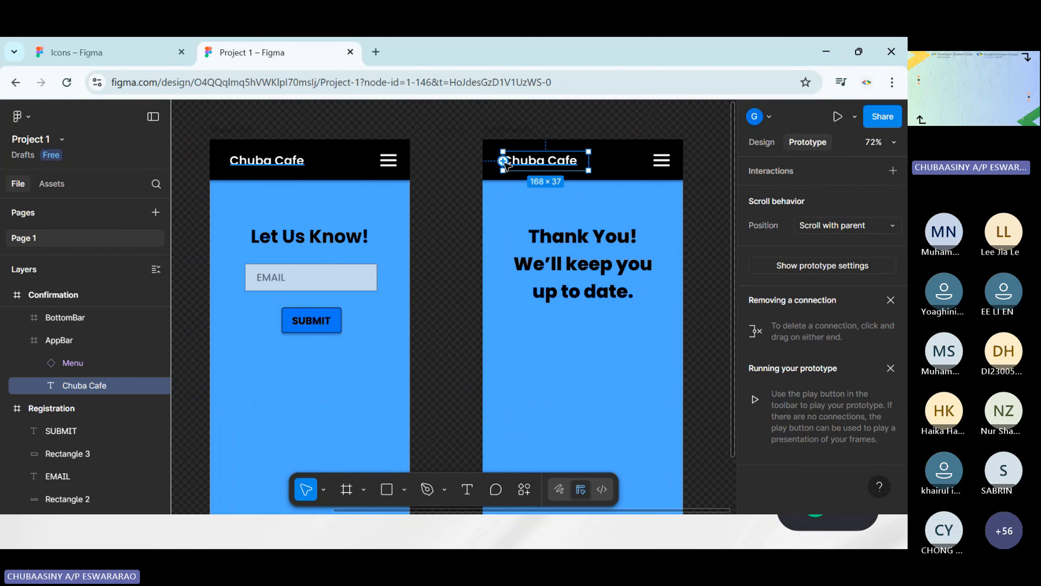
pyautogui.moveTo(504, 161); pyautogui.dragTo(390, 197)
pyautogui.hscroll(-5, 414, 127)
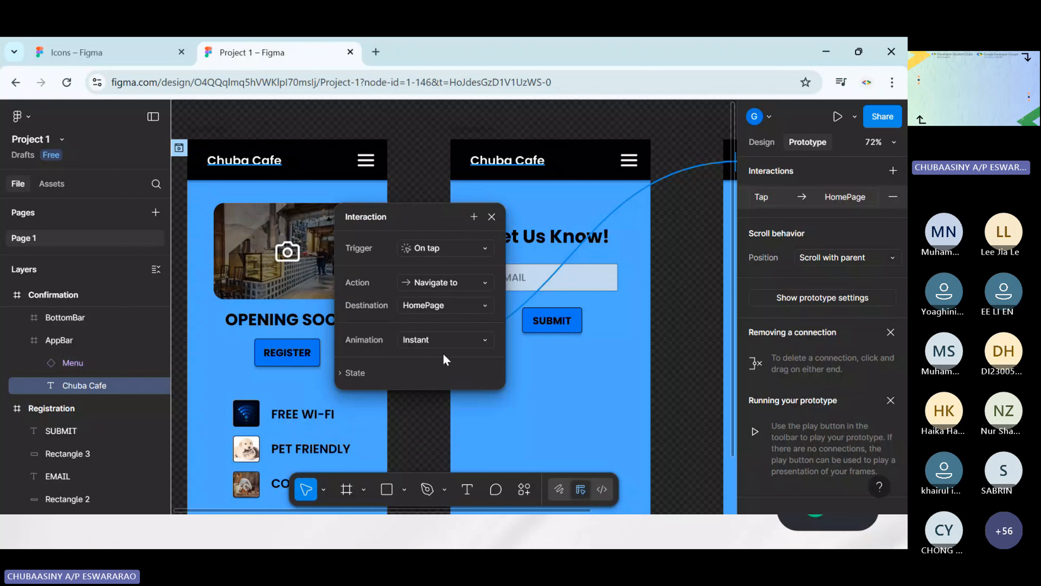
# Connect the Home icon in the Confirmation screen's bottom bar to the HomePage with an instant on-tap navigation link
pyautogui.click(491, 217)
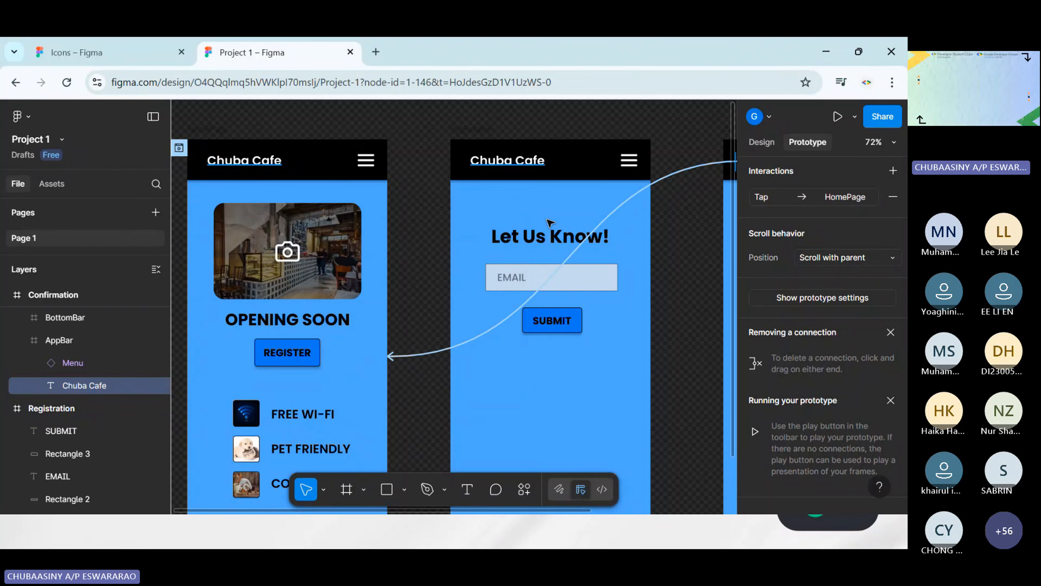
pyautogui.hscroll(5, 548, 225)
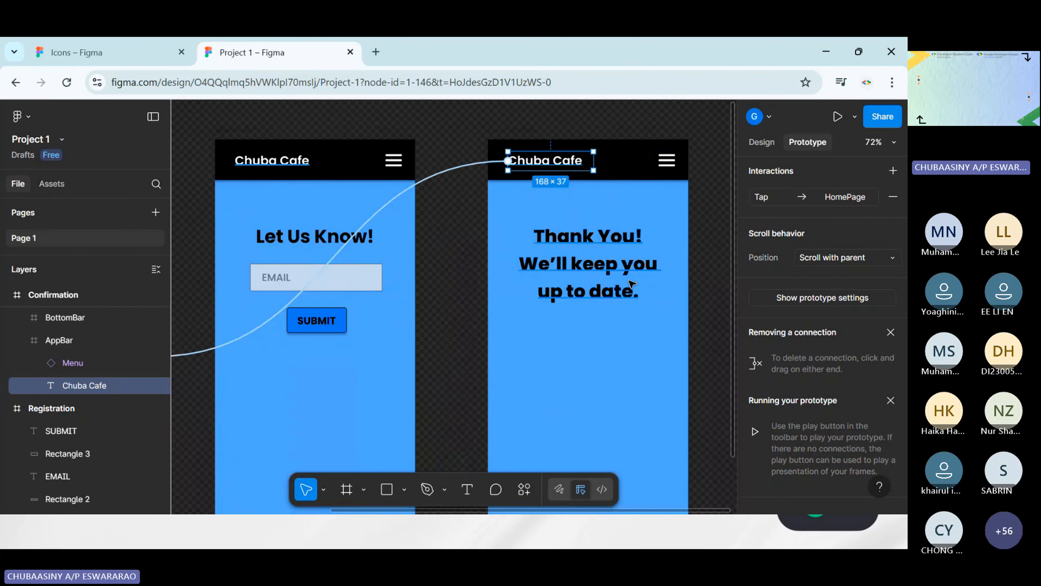
pyautogui.hscroll(-2, 639, 284)
pyautogui.scroll(-4, 627, 287)
pyautogui.scroll(-3, 607, 320)
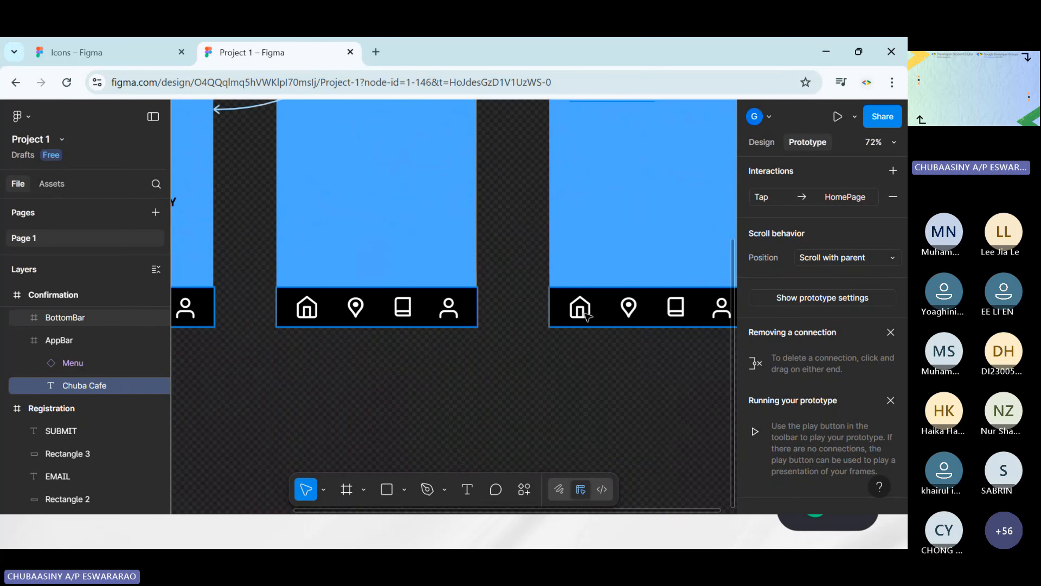
pyautogui.click(586, 314)
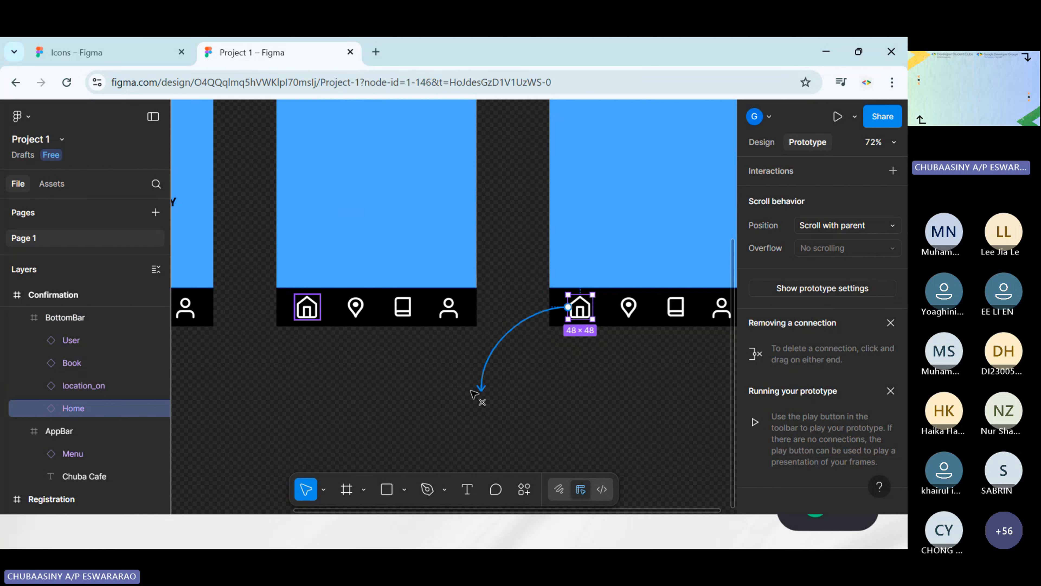
pyautogui.moveTo(568, 307); pyautogui.dragTo(409, 264)
pyautogui.hscroll(-3, 490, 377)
pyautogui.hscroll(-2, 477, 377)
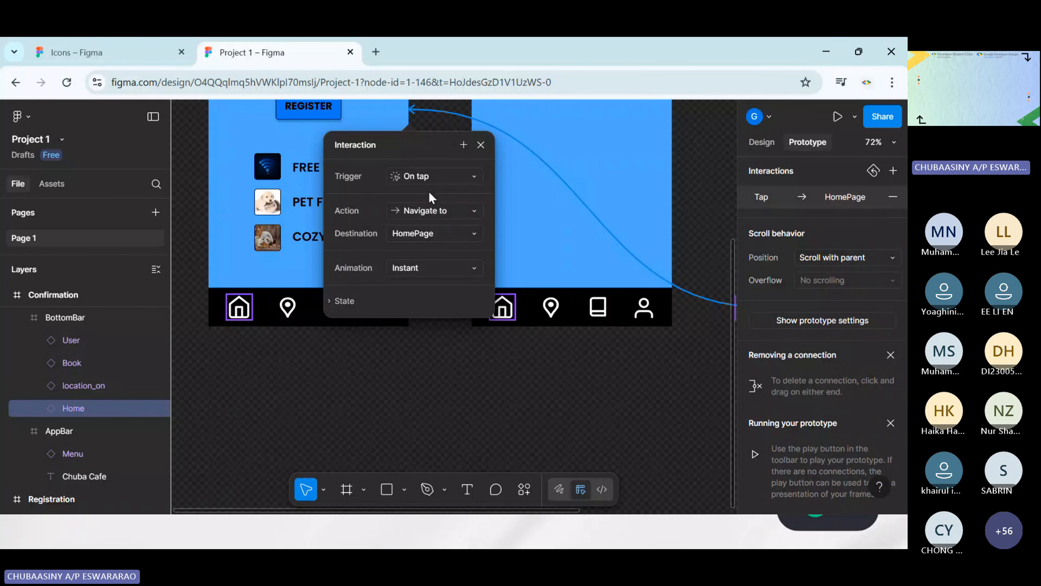
pyautogui.click(420, 275)
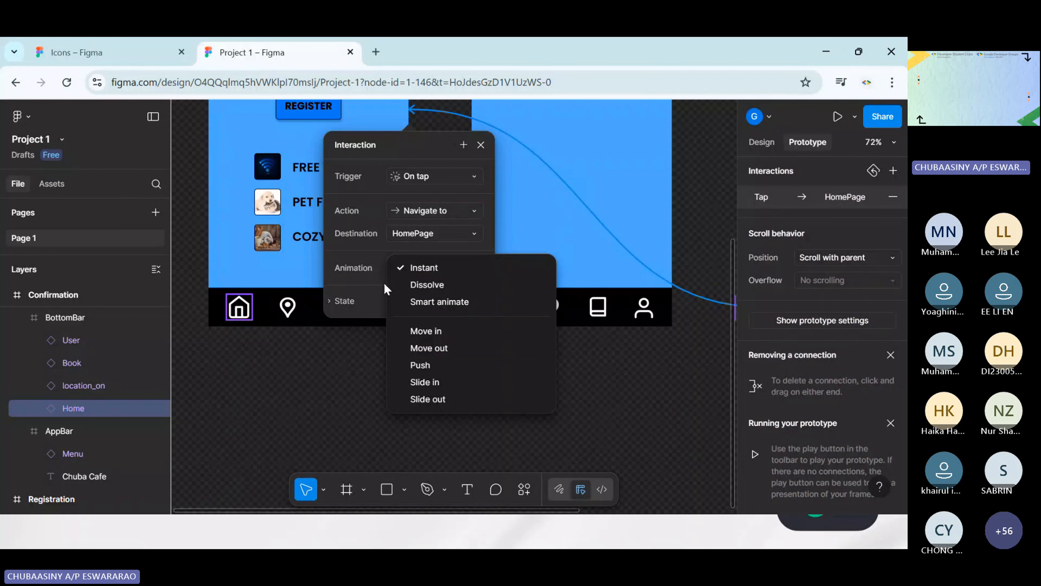
pyautogui.click(371, 269)
pyautogui.click(481, 145)
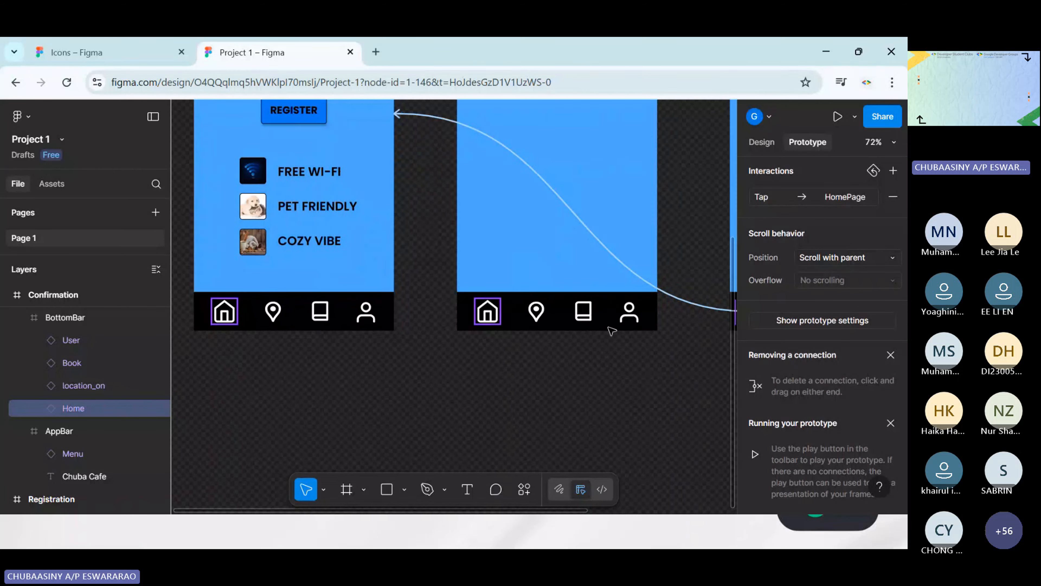
# Connect the Home icon in the Registration screen's bottom bar to the HomePage with an on-tap link
pyautogui.hscroll(5, 636, 371)
pyautogui.hscroll(-4, 584, 339)
pyautogui.scroll(2, 584, 339)
pyautogui.scroll(-3, 584, 338)
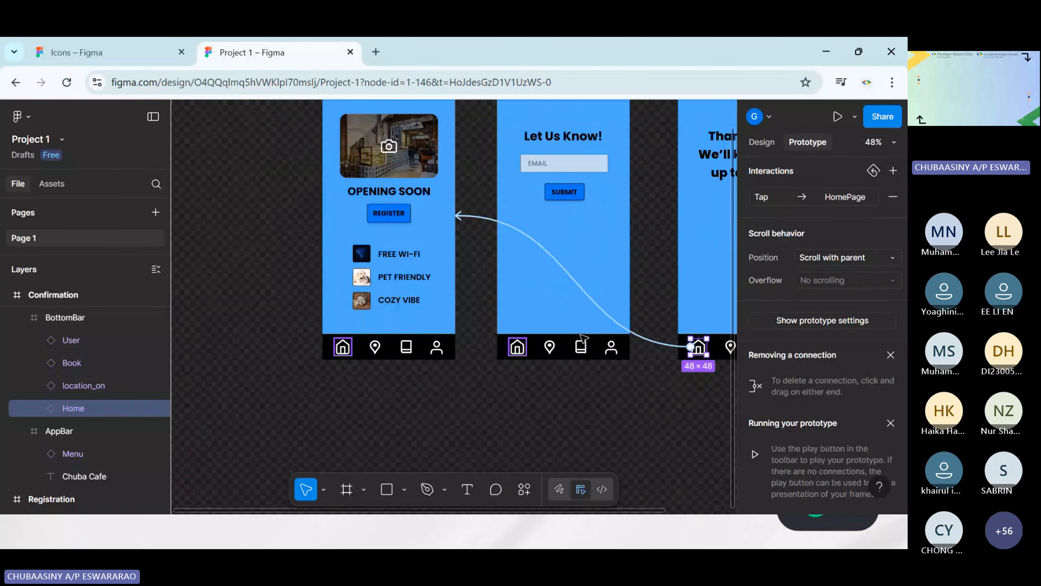
pyautogui.scroll(2, 584, 339)
pyautogui.hscroll(-3, 584, 339)
pyautogui.scroll(-3, 584, 338)
pyautogui.hscroll(4, 584, 339)
pyautogui.scroll(2, 609, 344)
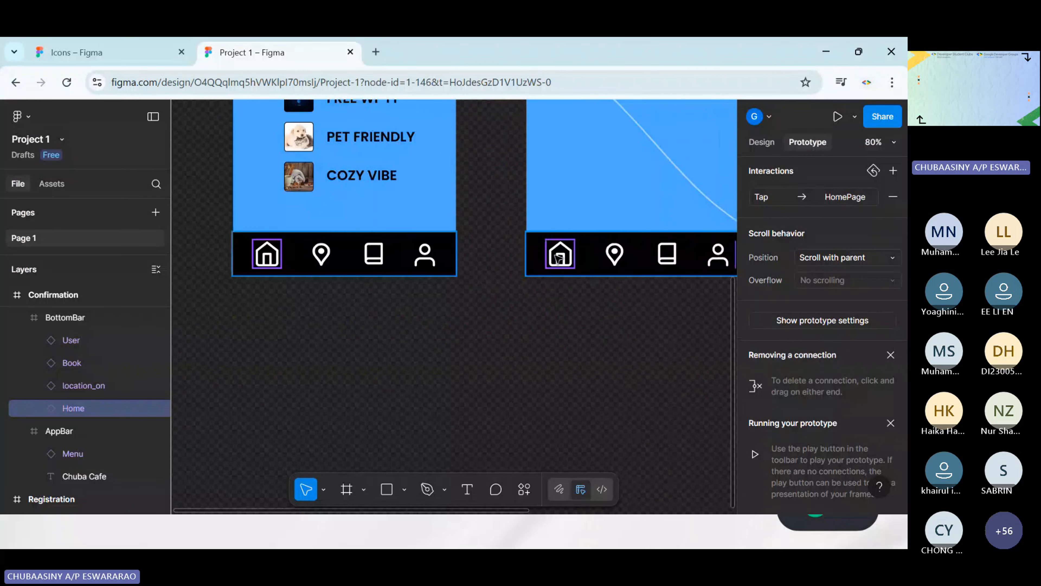
pyautogui.click(559, 258)
pyautogui.moveTo(546, 253); pyautogui.dragTo(502, 102)
pyautogui.scroll(5, 578, 237)
pyautogui.hscroll(4, 582, 230)
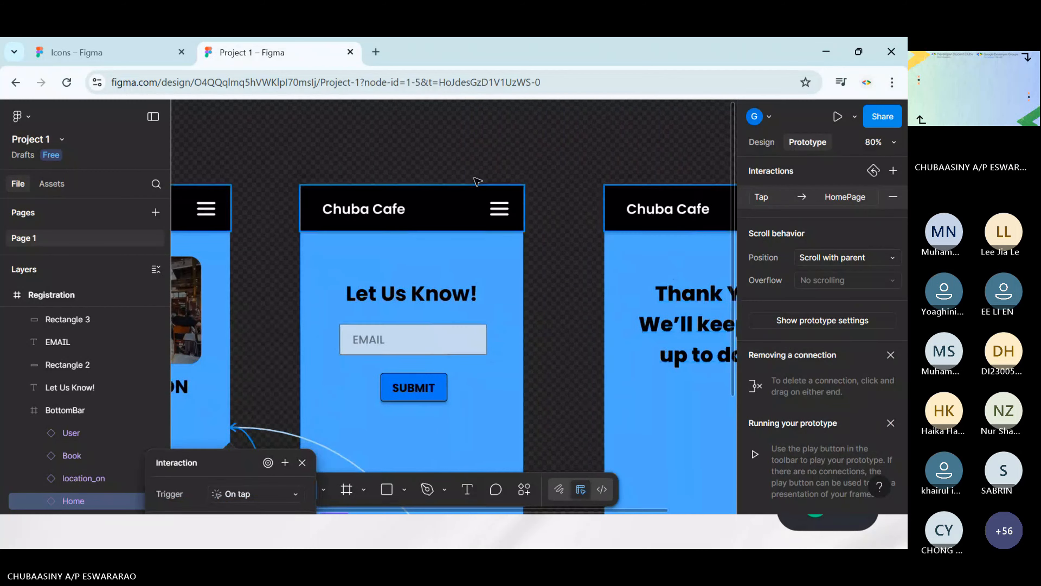
# Connect the Chuba Cafe title in the Registration screen's app bar to the HomePage
pyautogui.hscroll(-5, 586, 223)
pyautogui.click(588, 220)
pyautogui.moveTo(567, 210); pyautogui.dragTo(470, 274)
pyautogui.click(549, 162)
# Review the Flow 1 links between the HomePage, Registration and Confirmation screens, from the app bars to the bottom bars
pyautogui.scroll(-4, 570, 170)
pyautogui.hscroll(3, 569, 170)
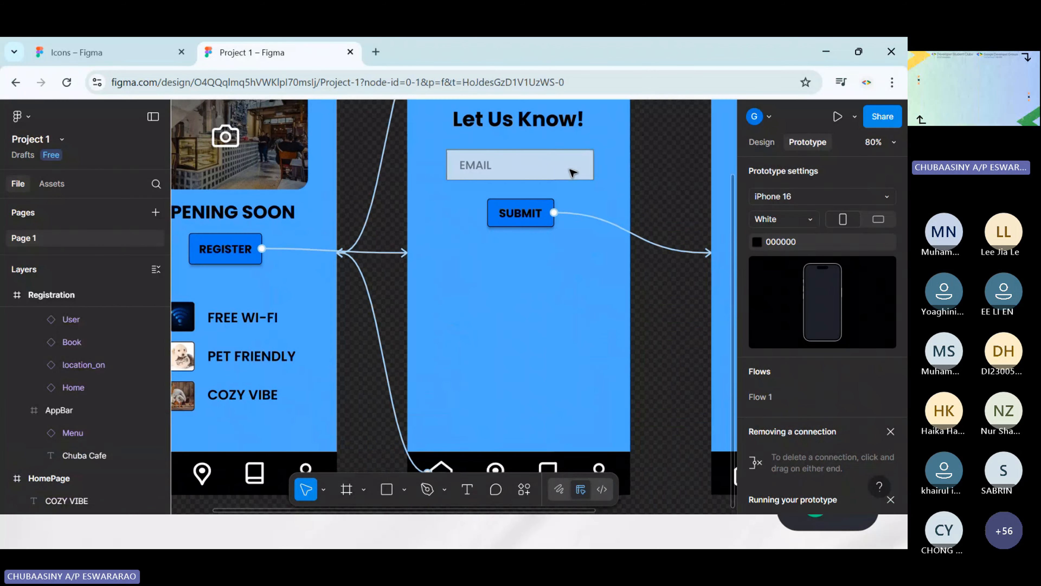
pyautogui.scroll(-4, 570, 169)
pyautogui.scroll(4, 316, 331)
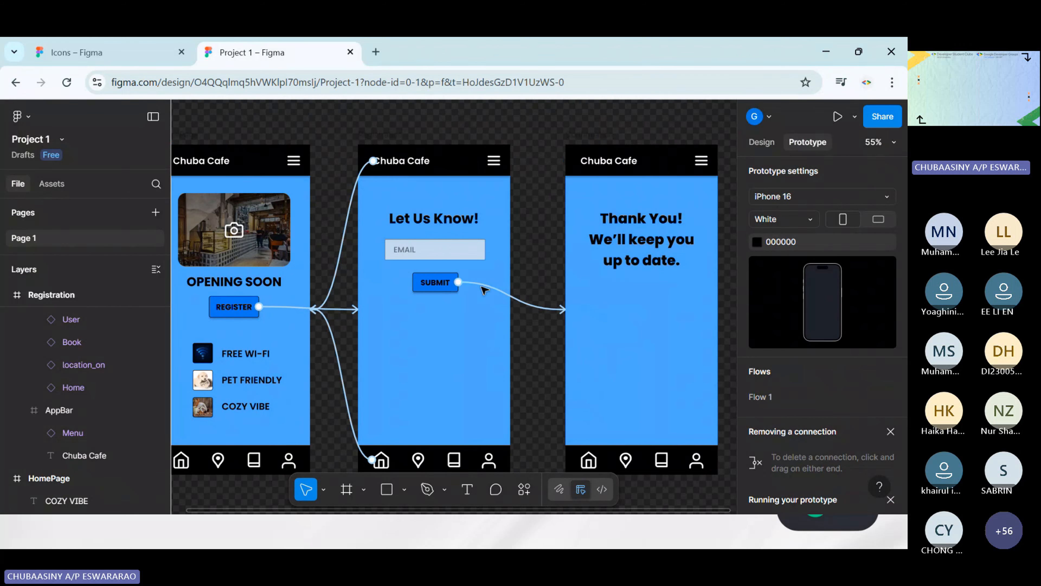
pyautogui.hscroll(-3, 485, 290)
pyautogui.scroll(-1, 485, 290)
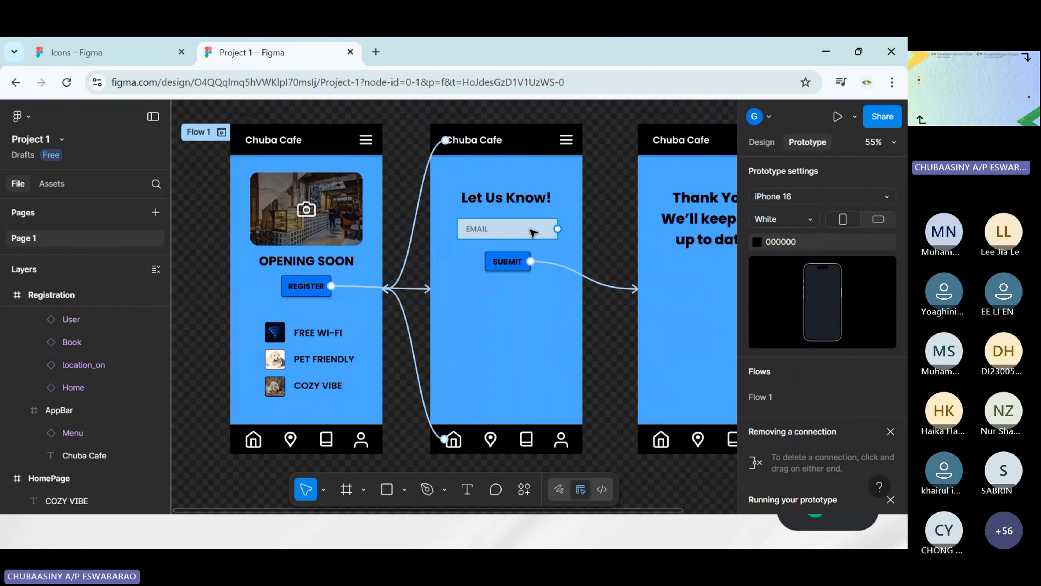
pyautogui.hscroll(4, 574, 266)
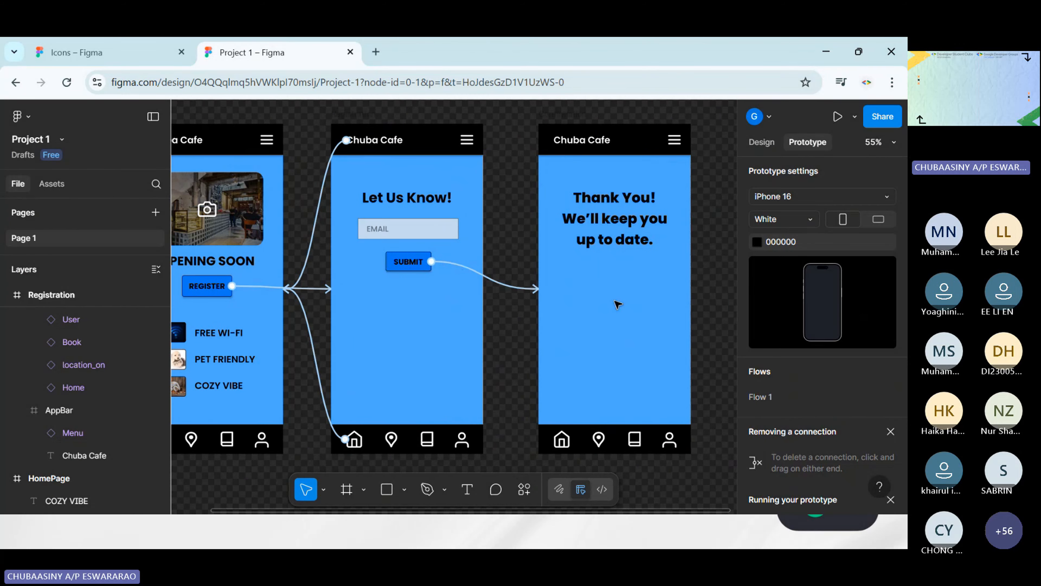
pyautogui.hscroll(-3, 617, 304)
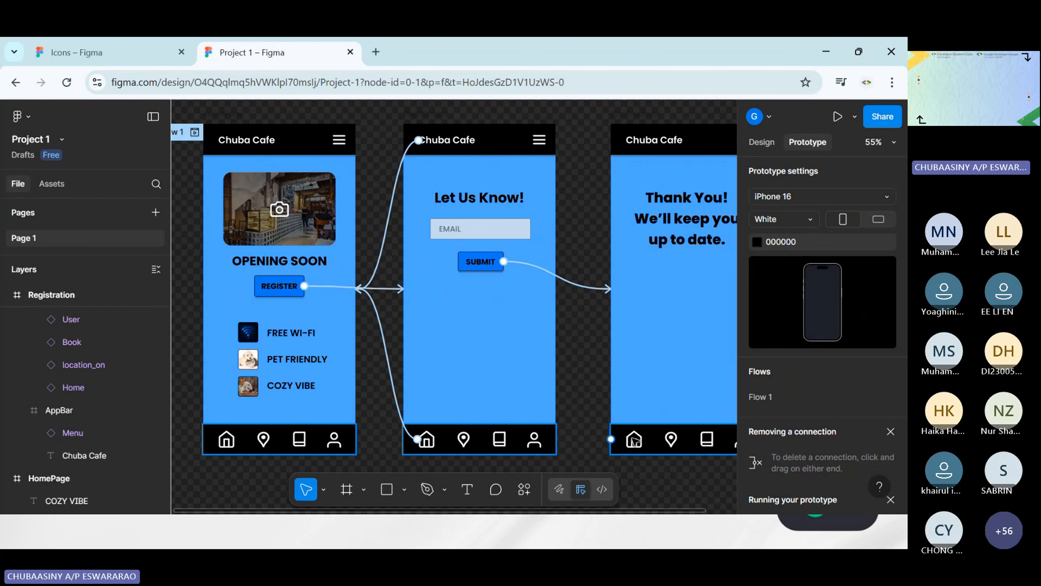
# Inspect the interactions of the Home icons in the bottom bars of the Confirmation screen and the HomePage
pyautogui.click(634, 441)
pyautogui.scroll(-2, 567, 452)
pyautogui.hscroll(-3, 568, 451)
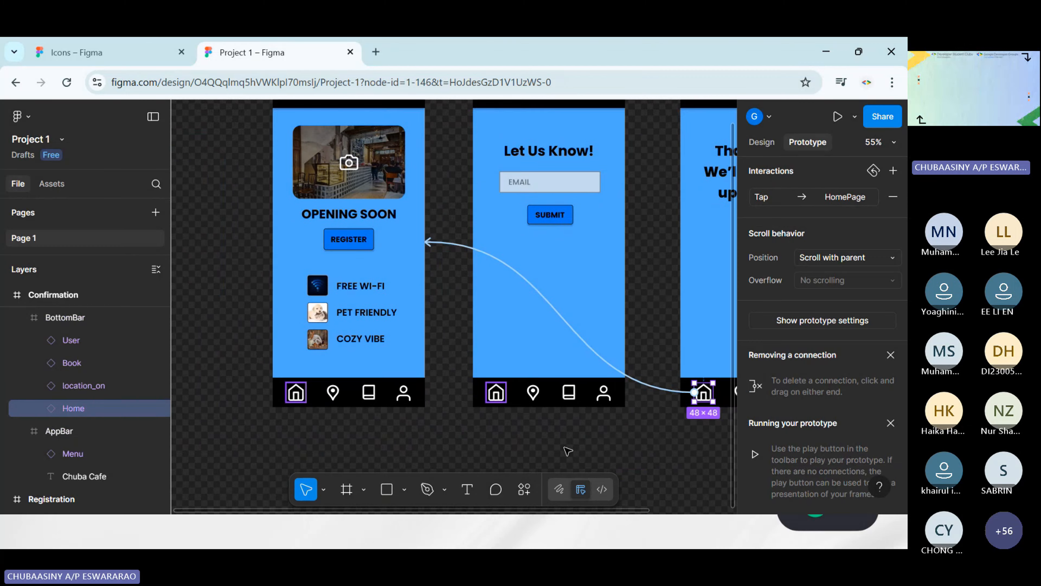
pyautogui.click(568, 451)
pyautogui.scroll(-1, 568, 451)
pyautogui.hscroll(-4, 568, 452)
pyautogui.click(392, 376)
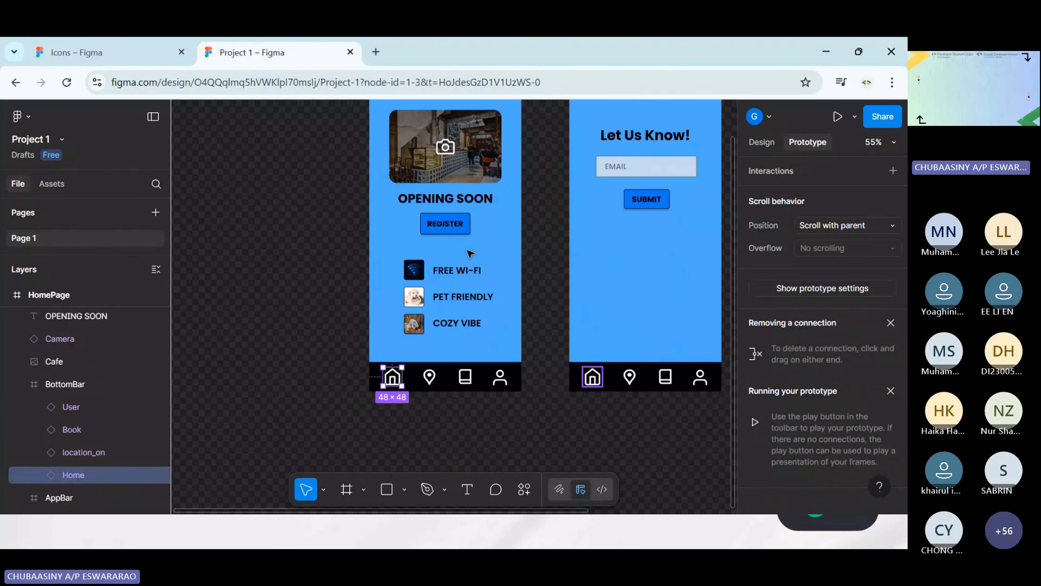
pyautogui.scroll(3, 470, 254)
pyautogui.click(246, 242)
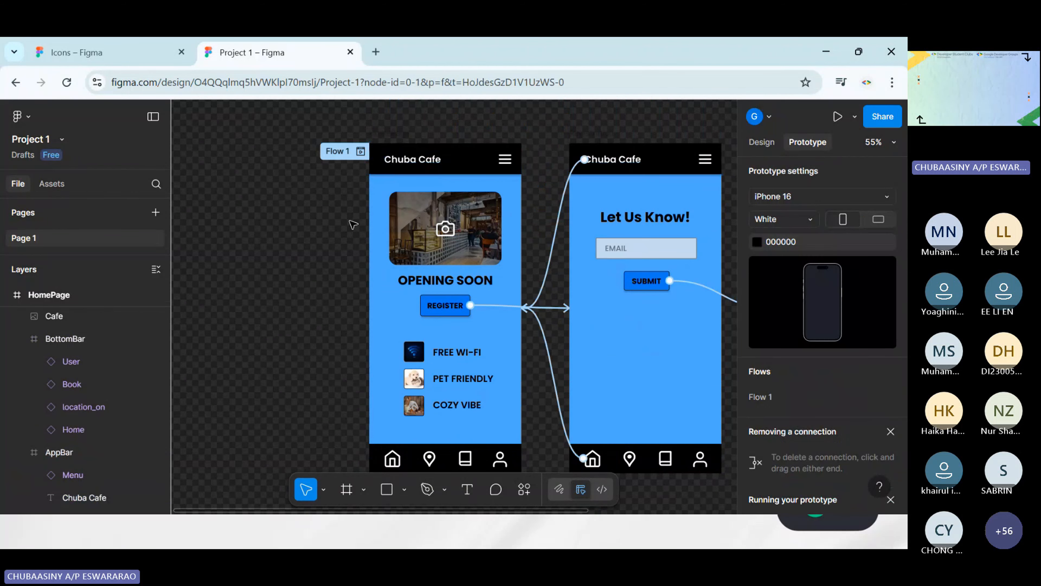
# Examine the Registration screen's return links to the HomePage and compare all three screens side by side
pyautogui.scroll(-3, 562, 319)
pyautogui.keyDown('ctrl'); pyautogui.scroll(-1, 526, 280); pyautogui.keyUp('ctrl')
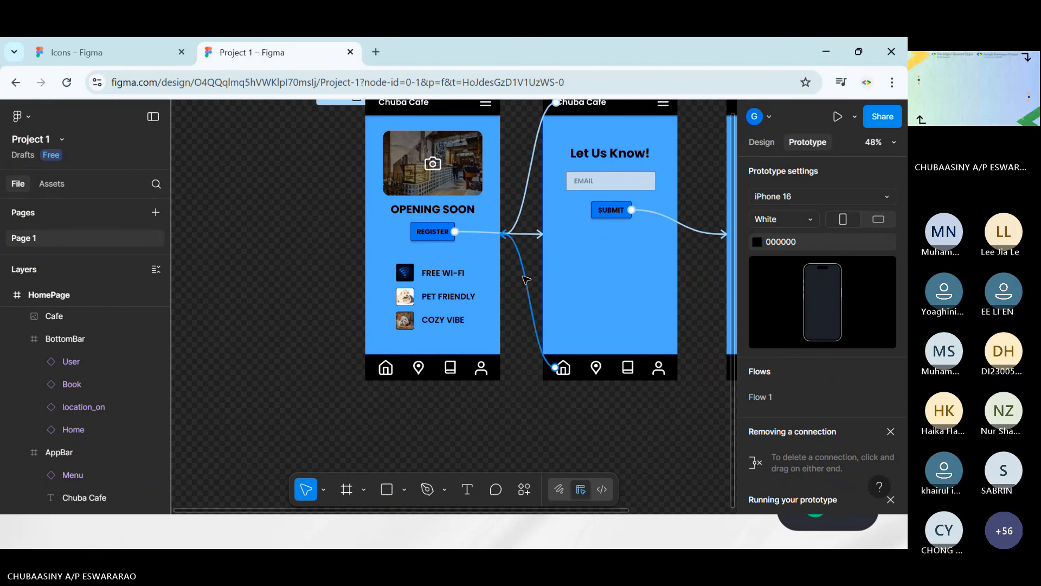
pyautogui.scroll(2, 526, 280)
pyautogui.keyDown('ctrl'); pyautogui.scroll(-1, 538, 187); pyautogui.keyUp('ctrl')
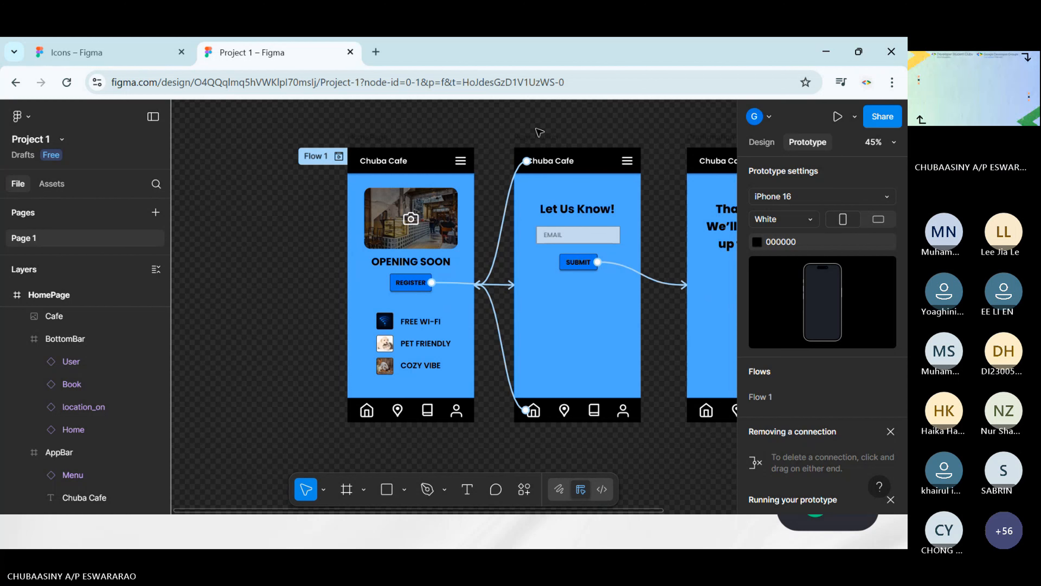
pyautogui.hscroll(3, 539, 132)
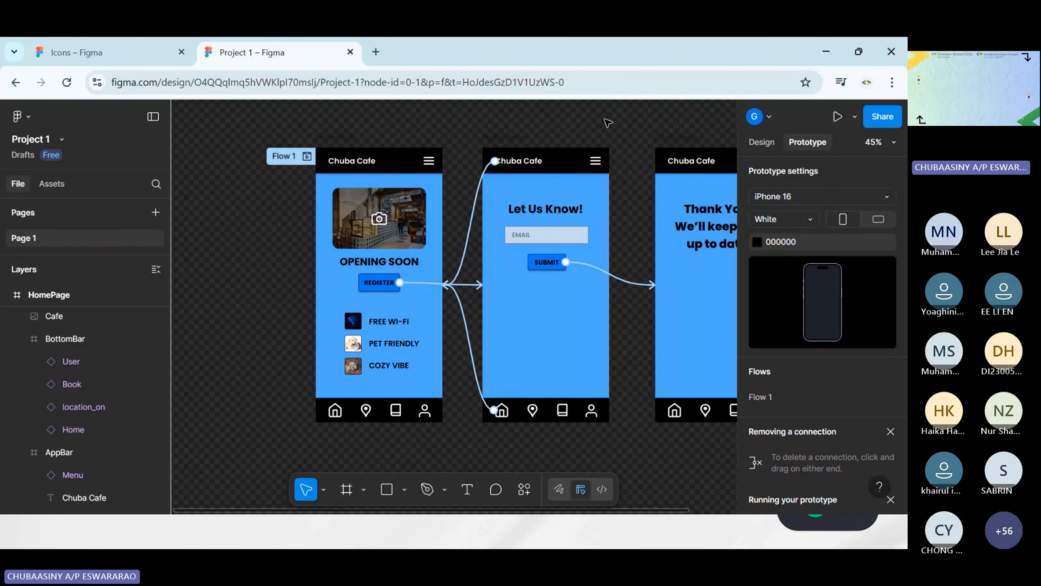
pyautogui.hscroll(5, 646, 135)
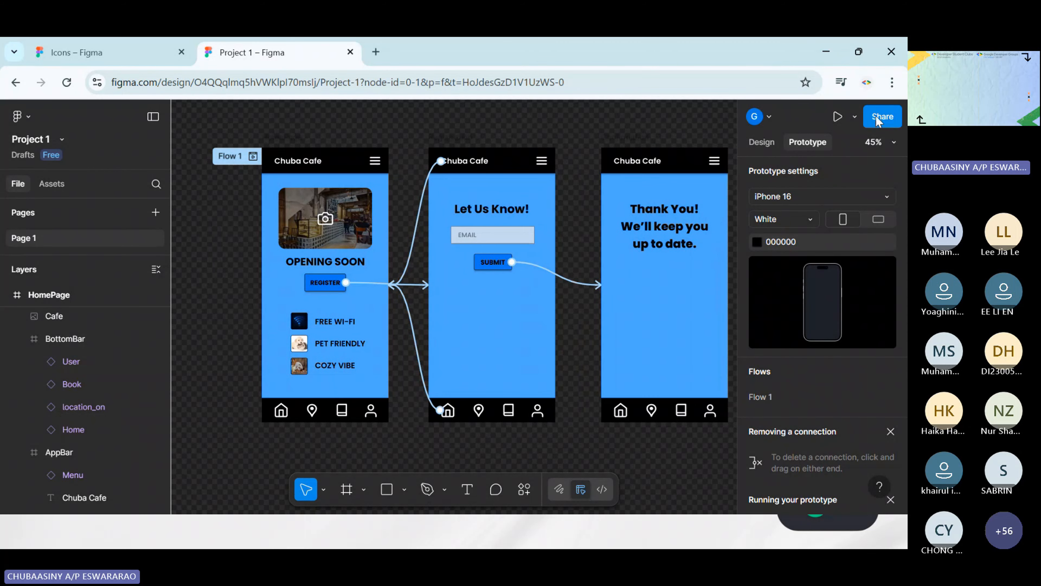
# Copy the Project 1 file's share link and view the access settings for anyone with the link
pyautogui.click(882, 117)
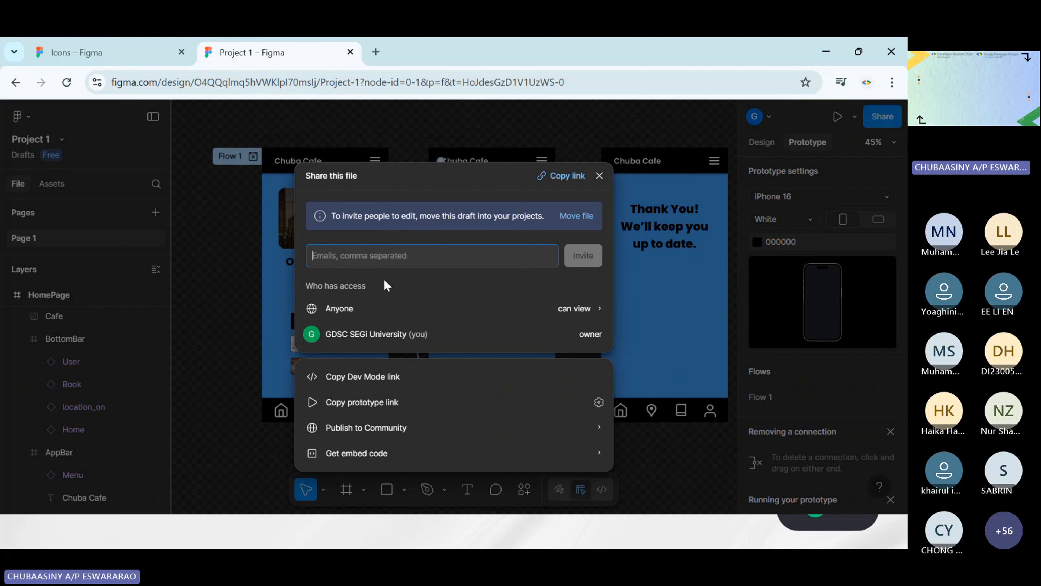
pyautogui.click(564, 180)
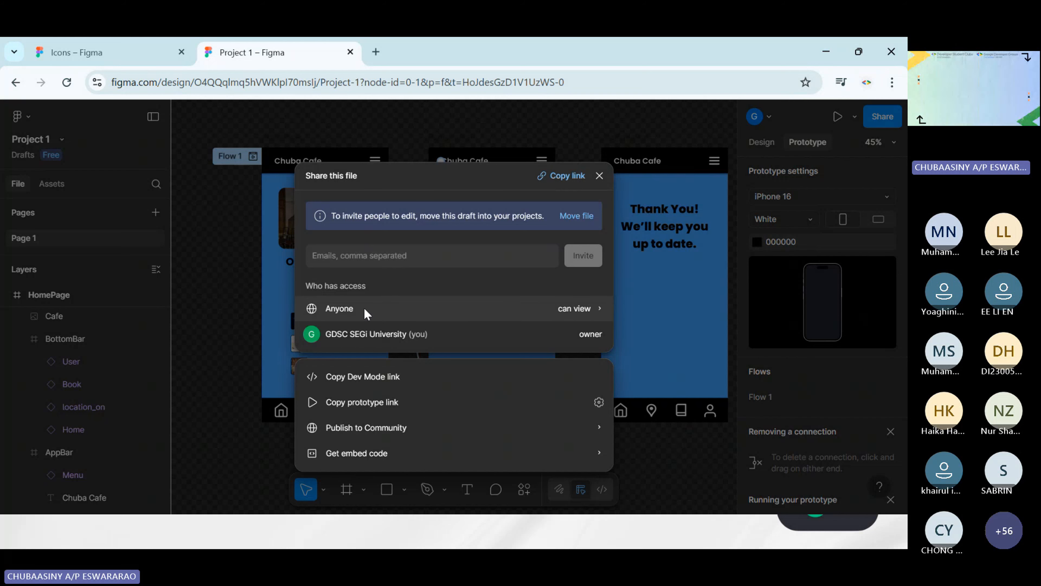
pyautogui.click(576, 307)
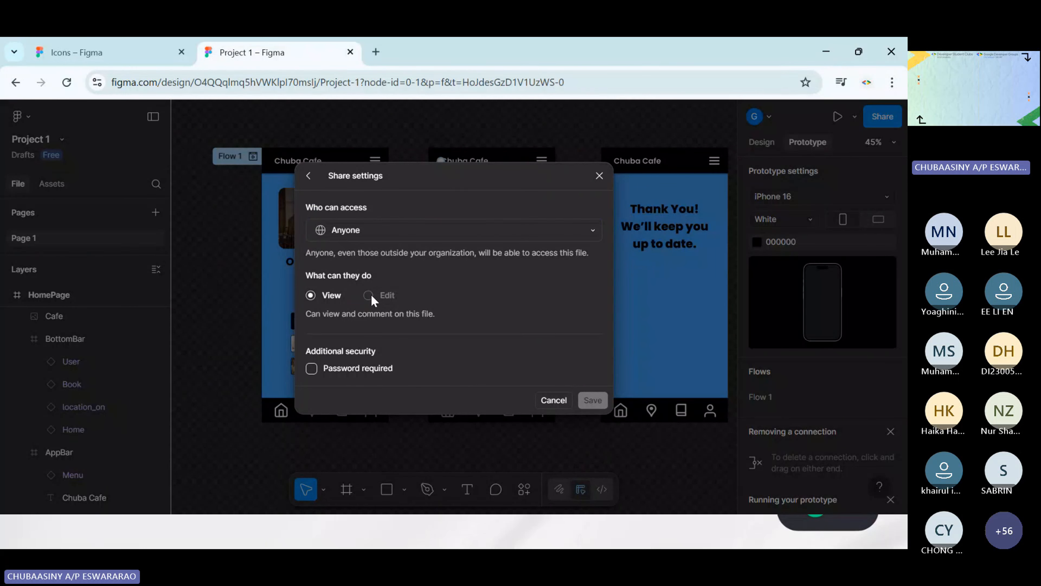
pyautogui.click(311, 178)
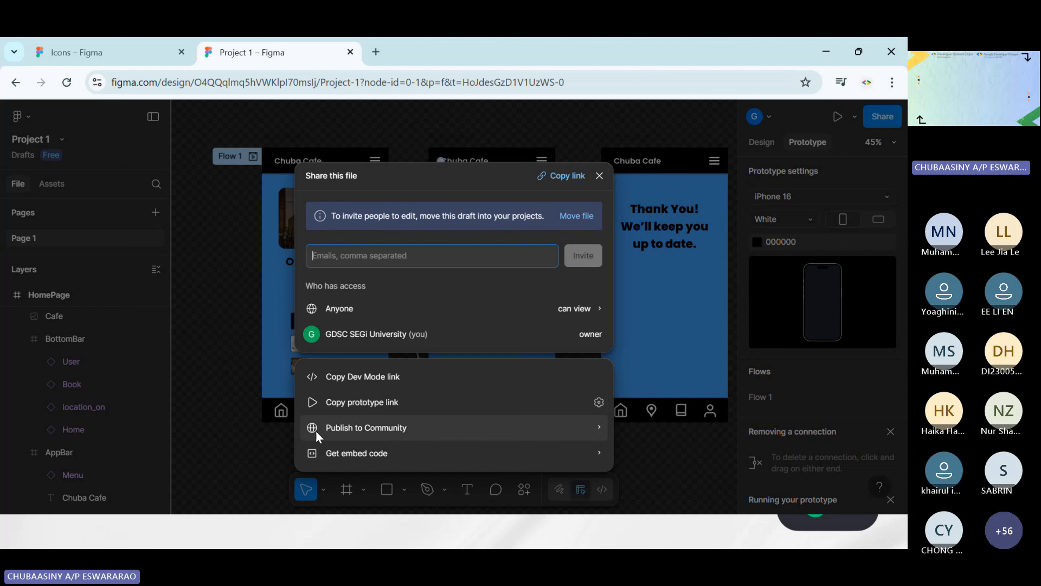
# View the file's public embed code and close the sharing options
pyautogui.click(416, 443)
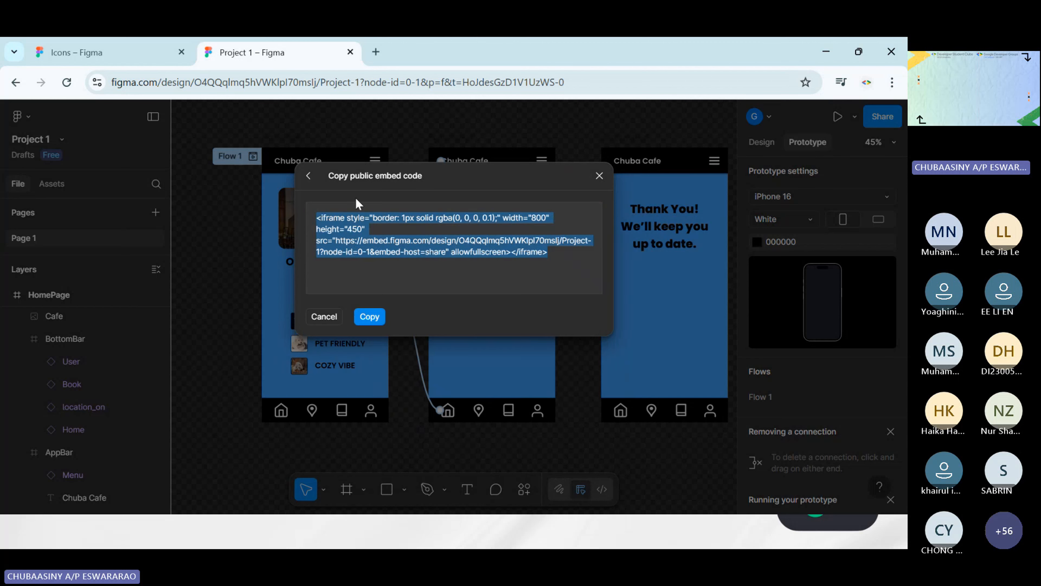
pyautogui.click(309, 175)
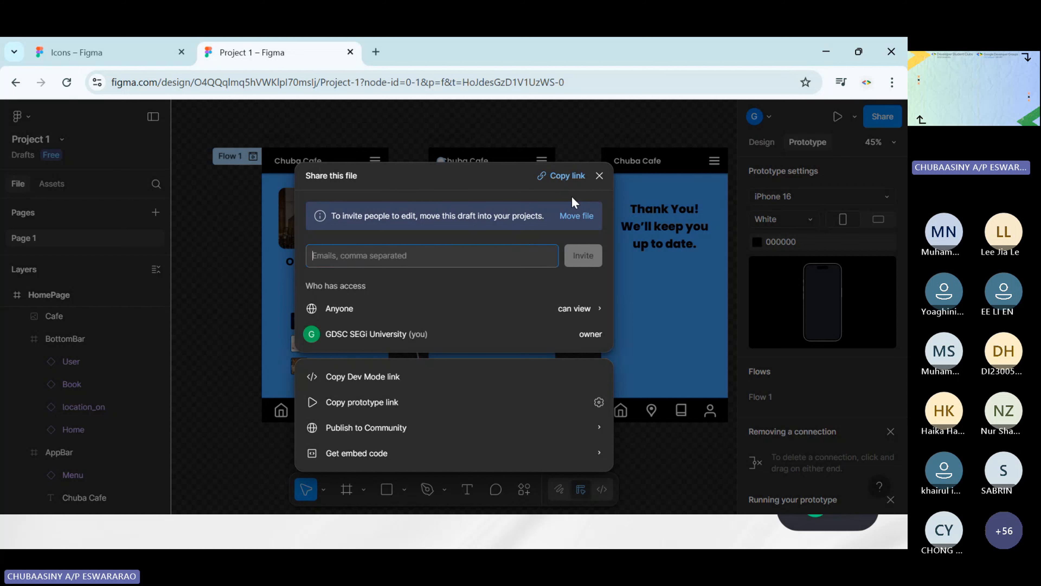
pyautogui.click(600, 176)
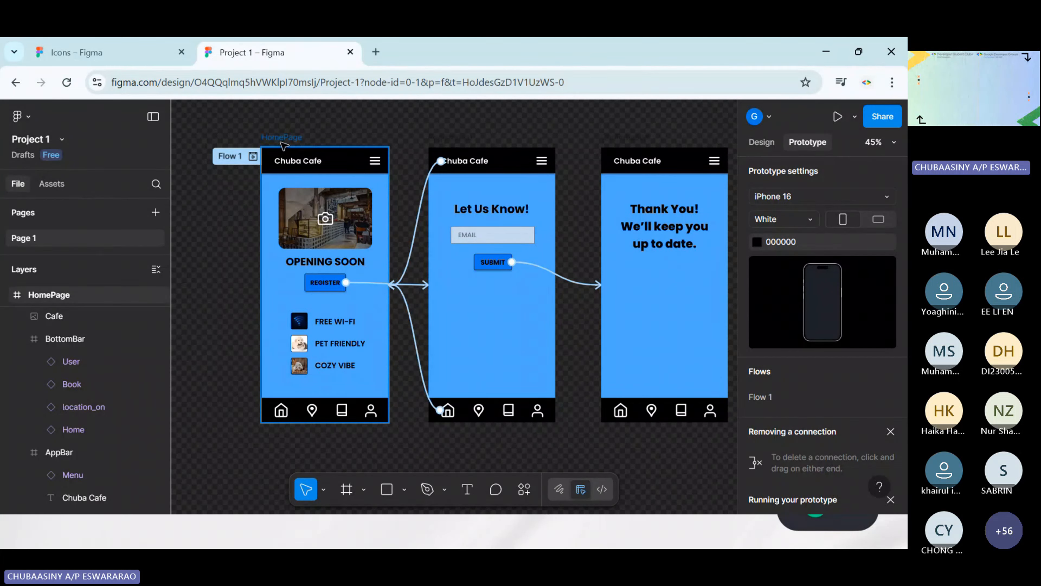
# Return to the file browser and move the Project 1 file from drafts into Team project
pyautogui.click(26, 120)
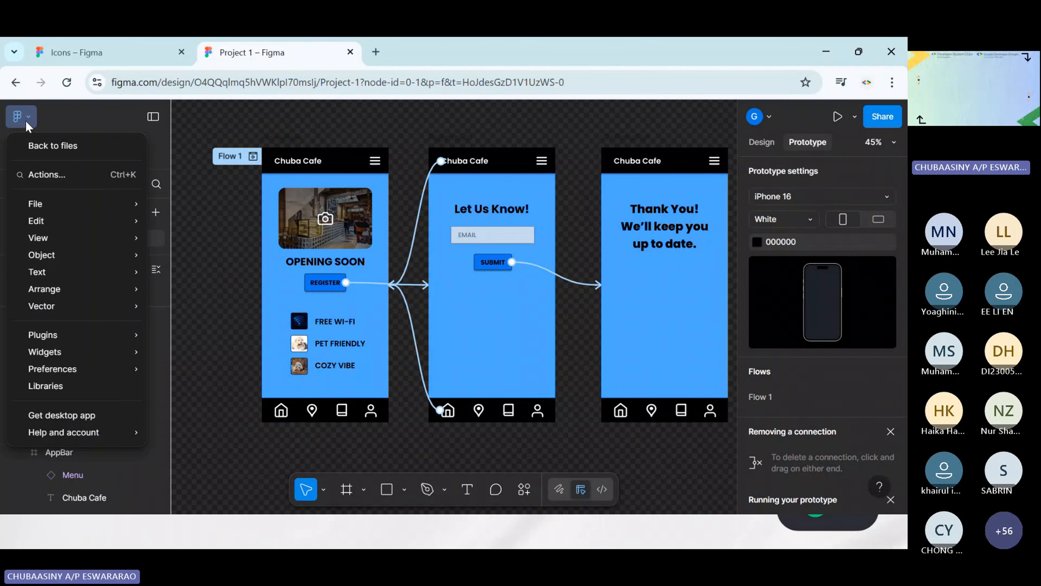
pyautogui.click(77, 142)
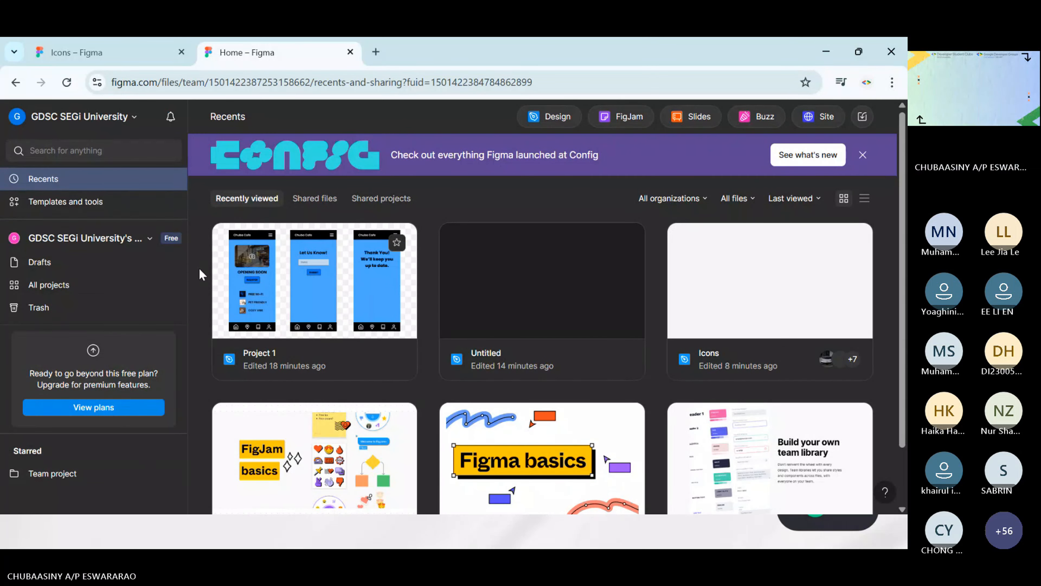
pyautogui.rightClick(320, 289)
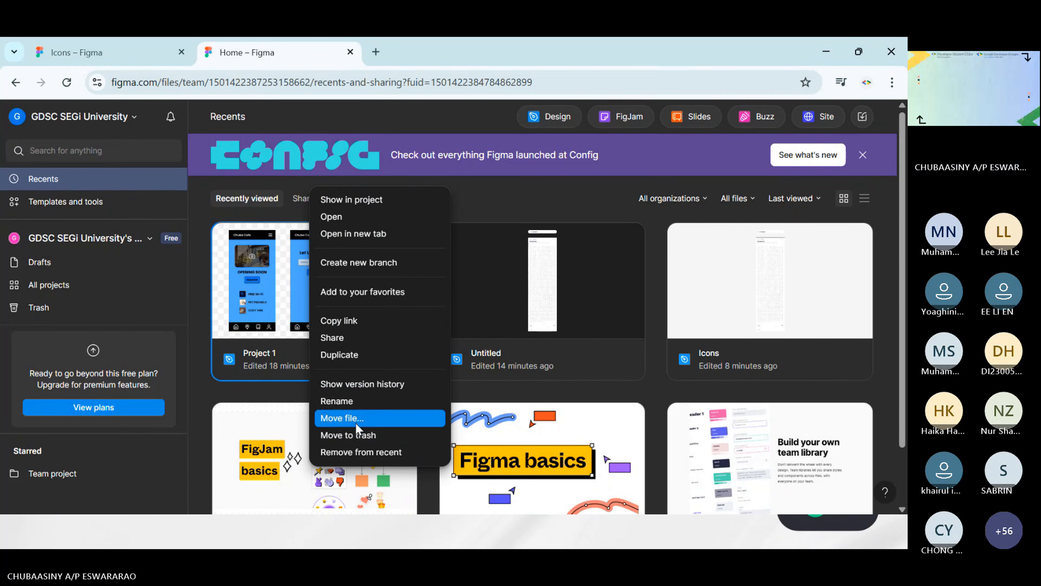
pyautogui.rightClick(277, 302)
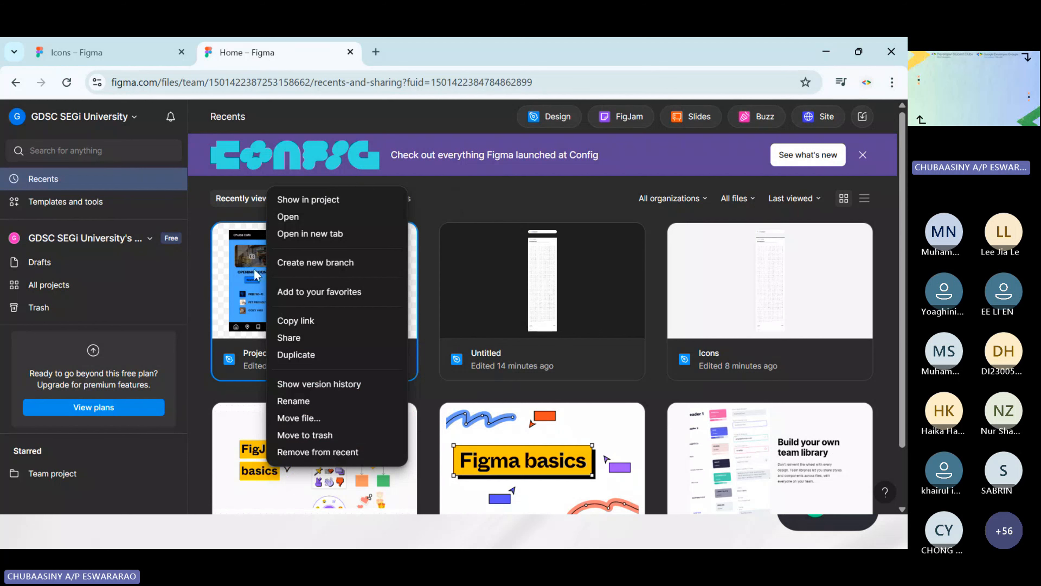
pyautogui.click(305, 421)
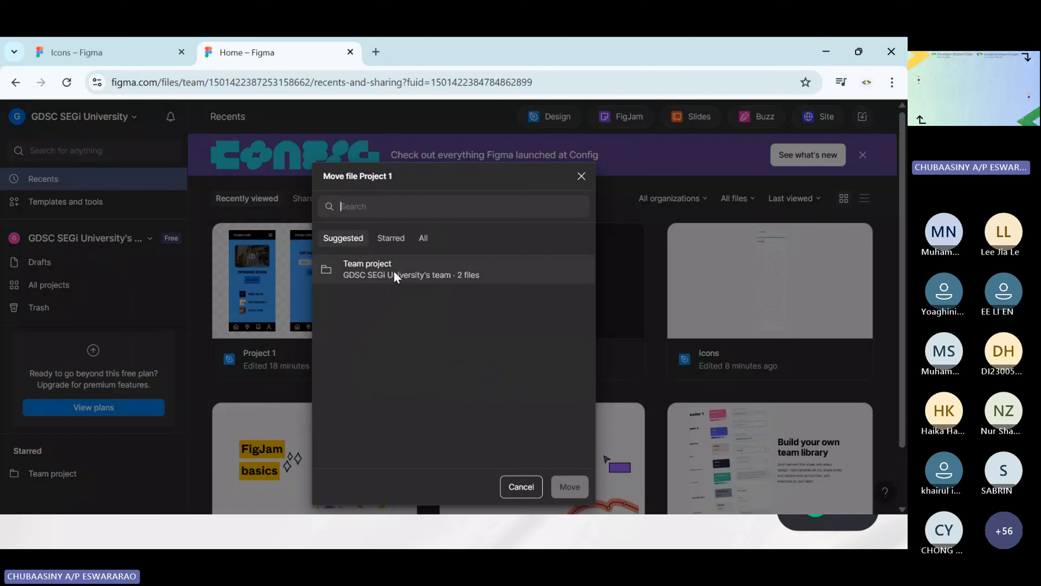
pyautogui.click(395, 274)
pyautogui.click(569, 487)
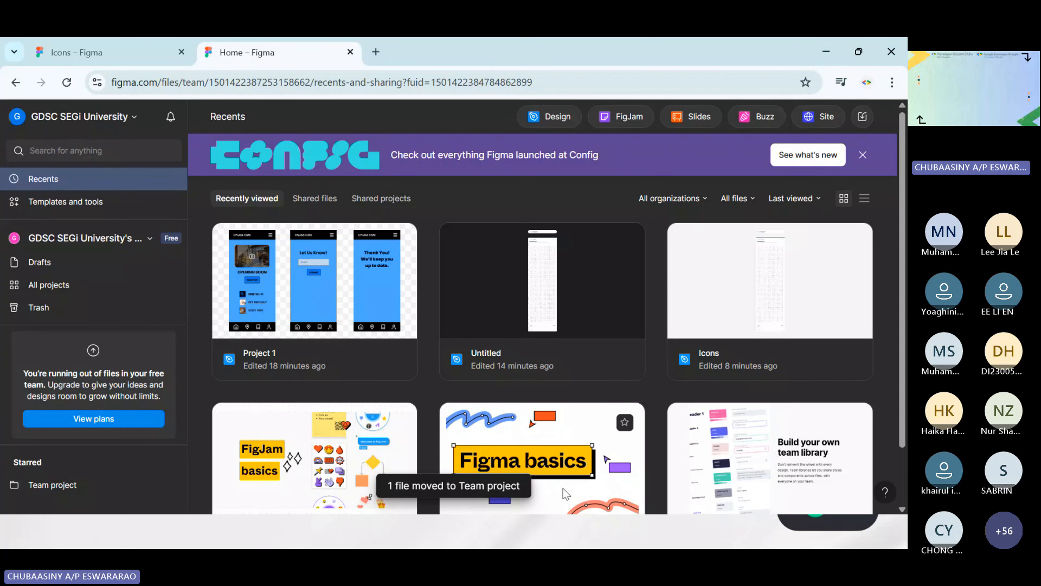
# Open the Project 1 file from Team project
pyautogui.click(57, 488)
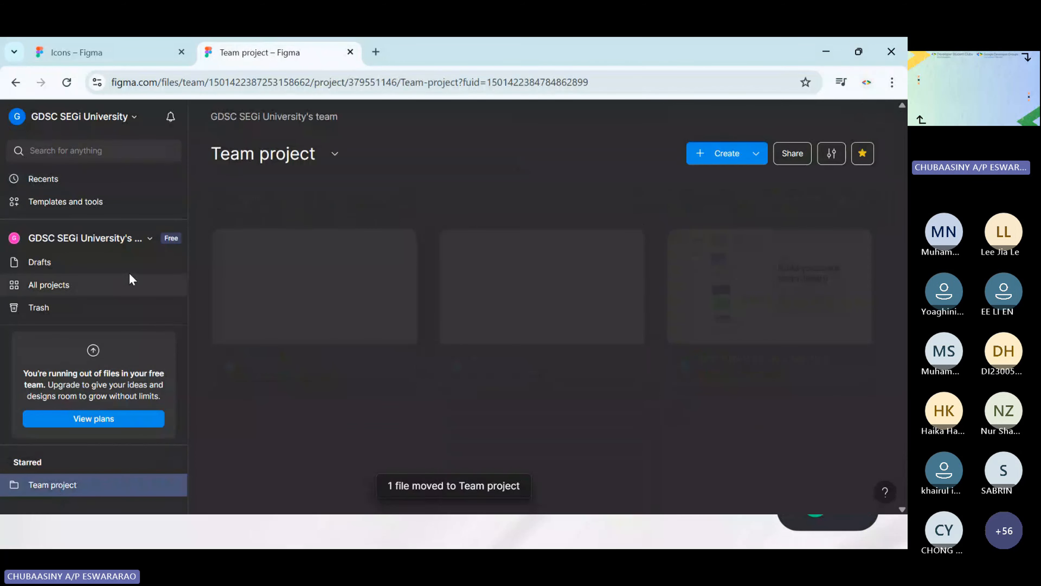
pyautogui.click(499, 298)
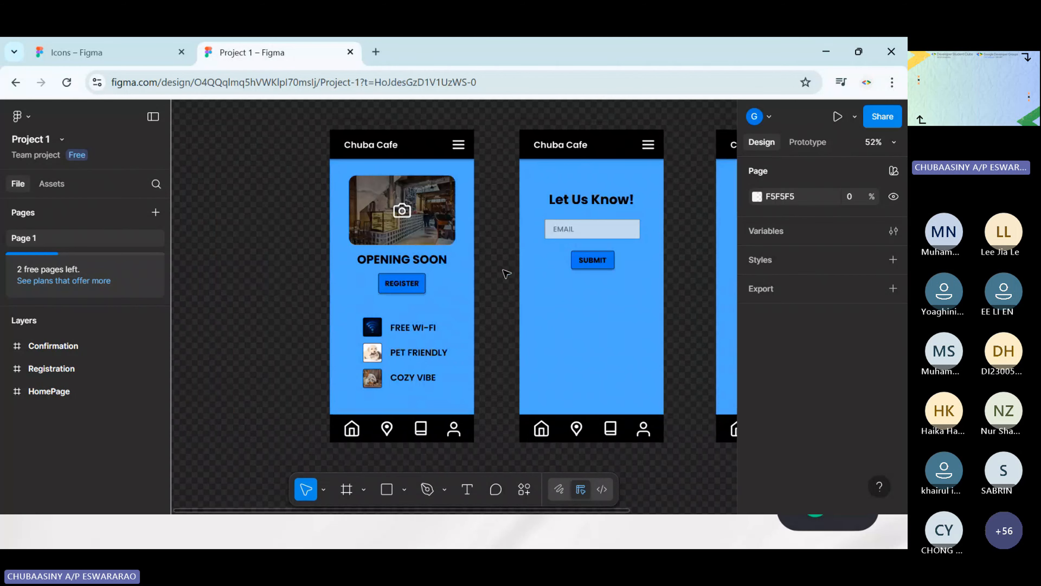
pyautogui.hscroll(1, 506, 274)
pyautogui.hscroll(1, 506, 273)
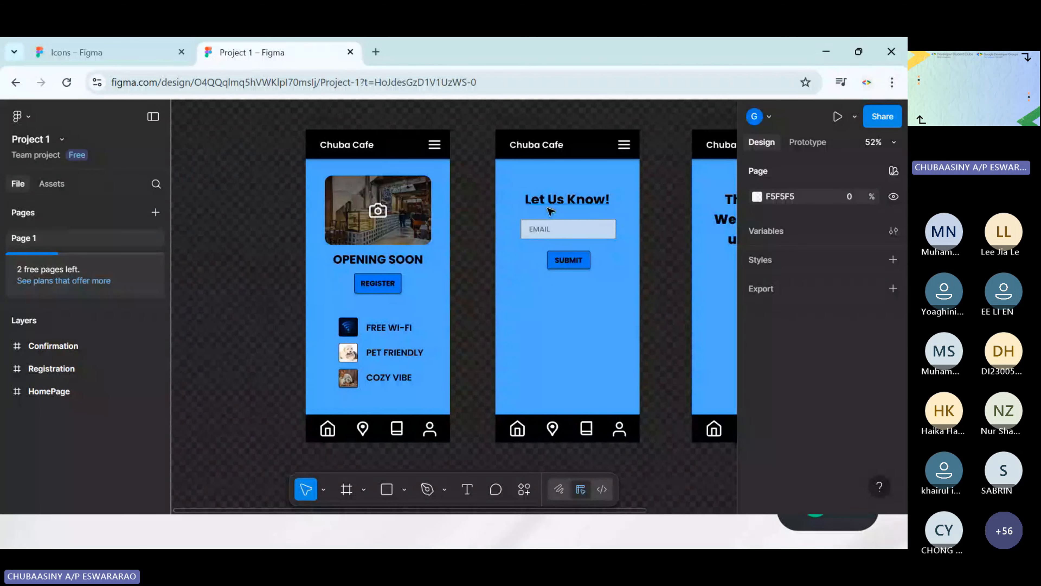
# Compare the Edit and View permissions for Anyone, keep View selected, and copy the Project 1 file's share link
pyautogui.click(869, 123)
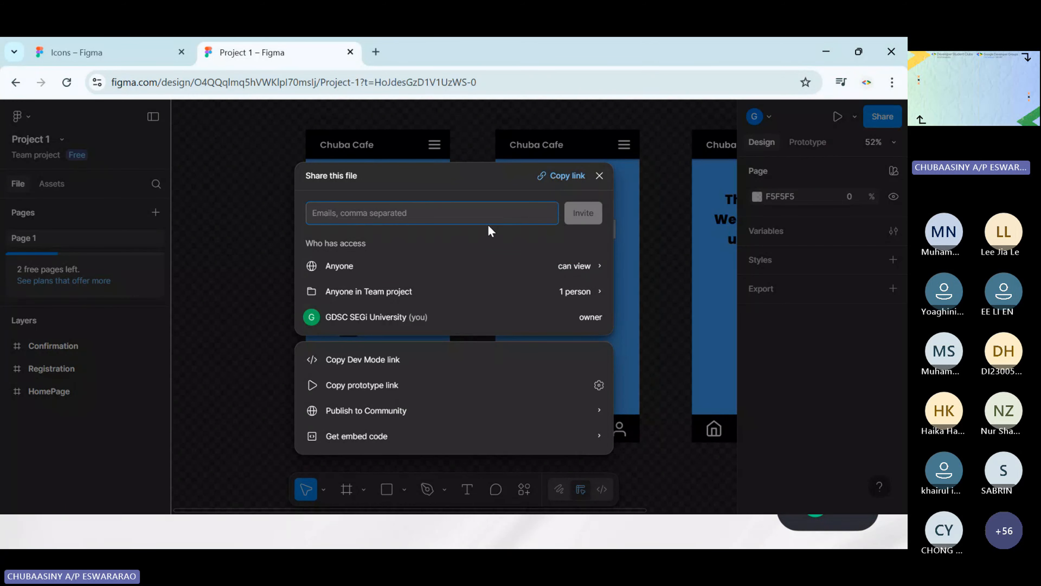
pyautogui.click(591, 272)
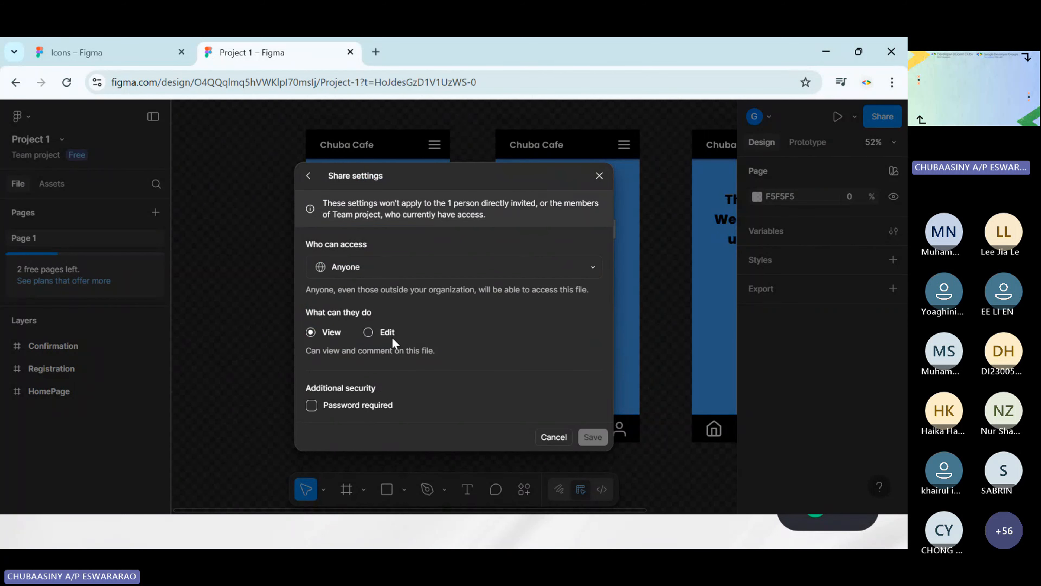
pyautogui.click(373, 331)
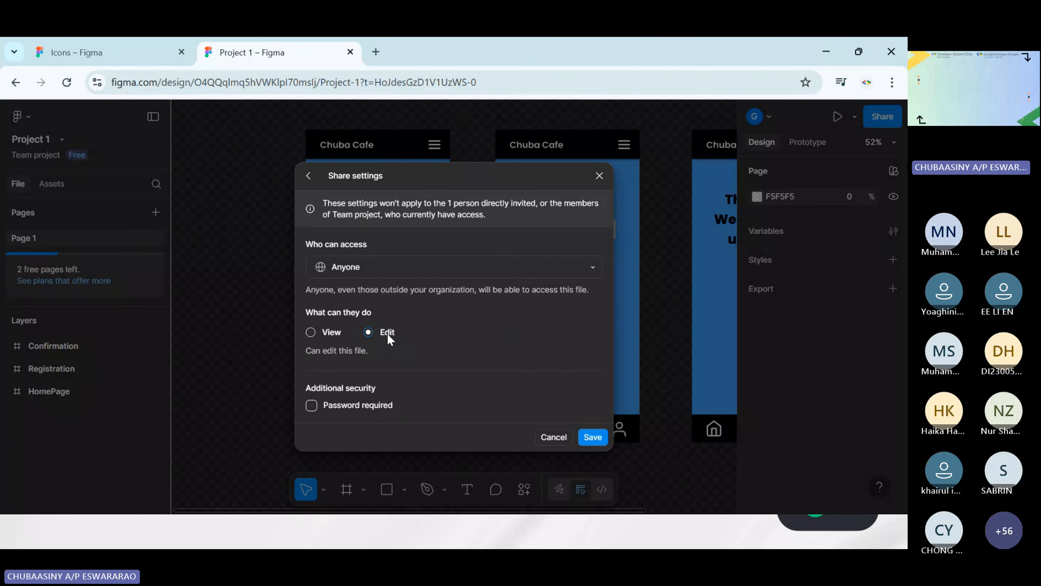
pyautogui.click(310, 332)
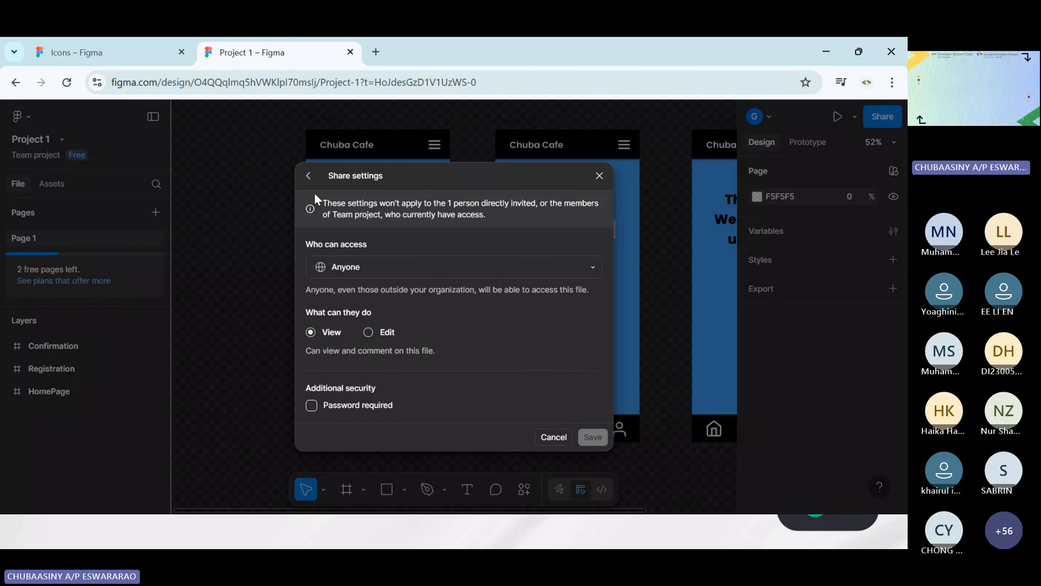
pyautogui.click(308, 175)
pyautogui.click(572, 175)
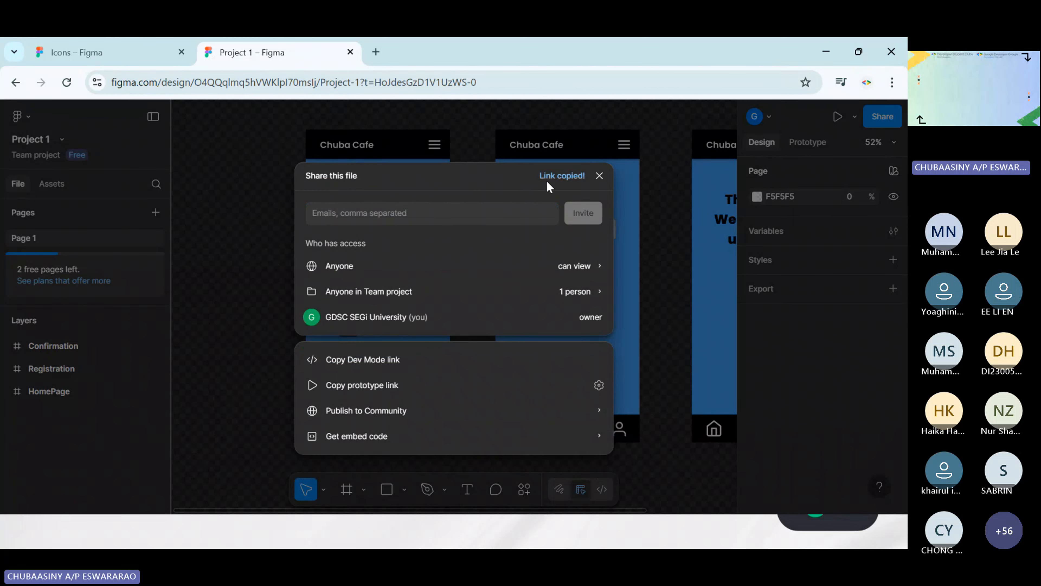
pyautogui.click(599, 177)
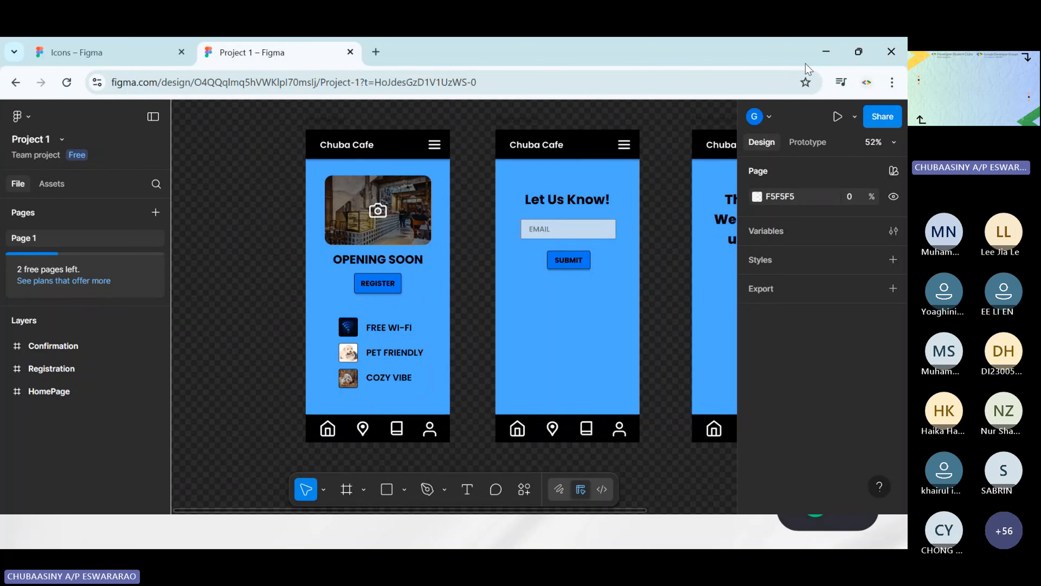
# Try to export the Project 1 file with no frames selected
pyautogui.hscroll(1, 661, 134)
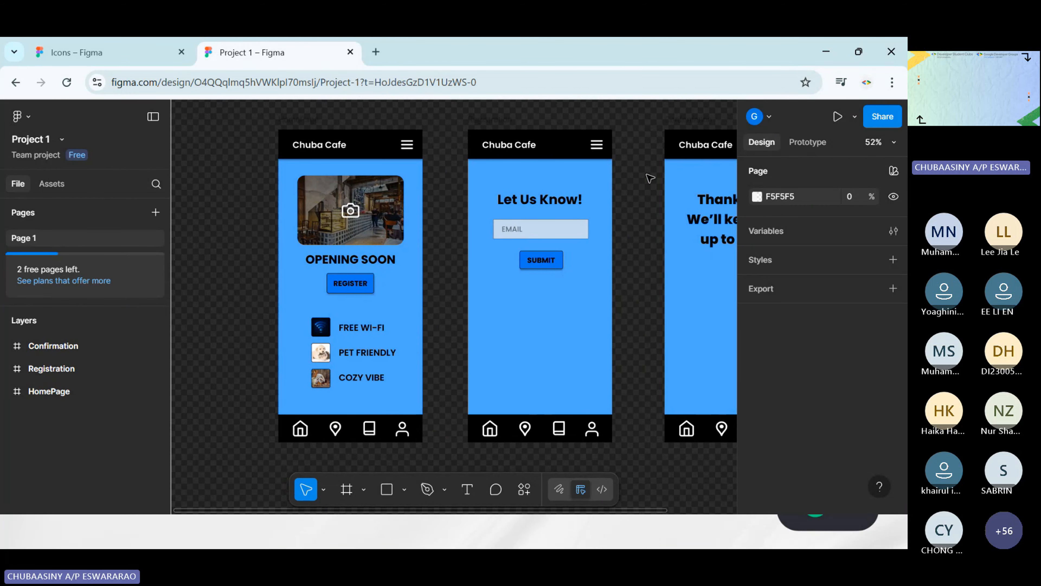
pyautogui.hscroll(1, 647, 177)
pyautogui.hscroll(-1, 647, 178)
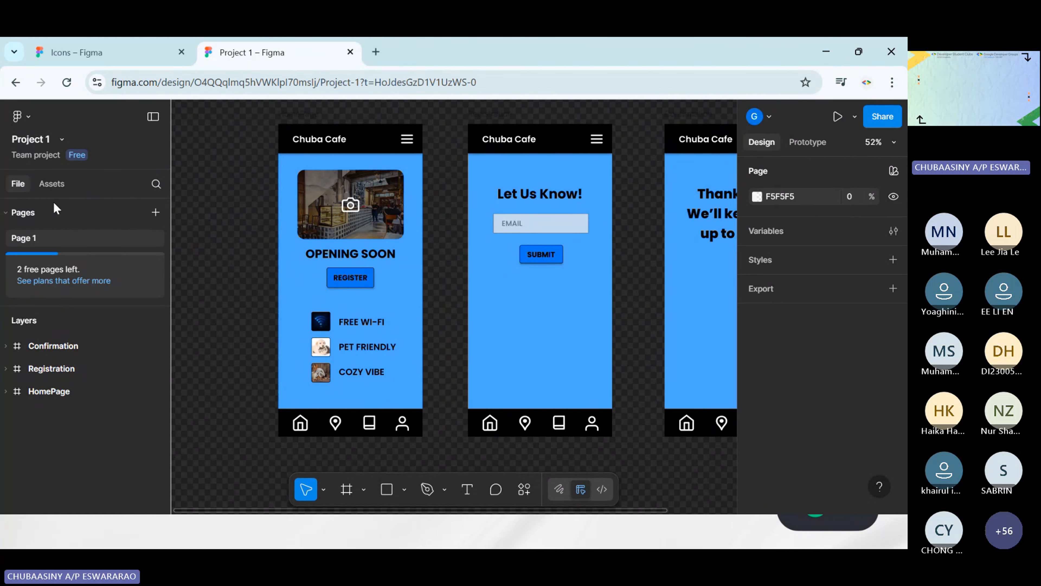
pyautogui.click(62, 139)
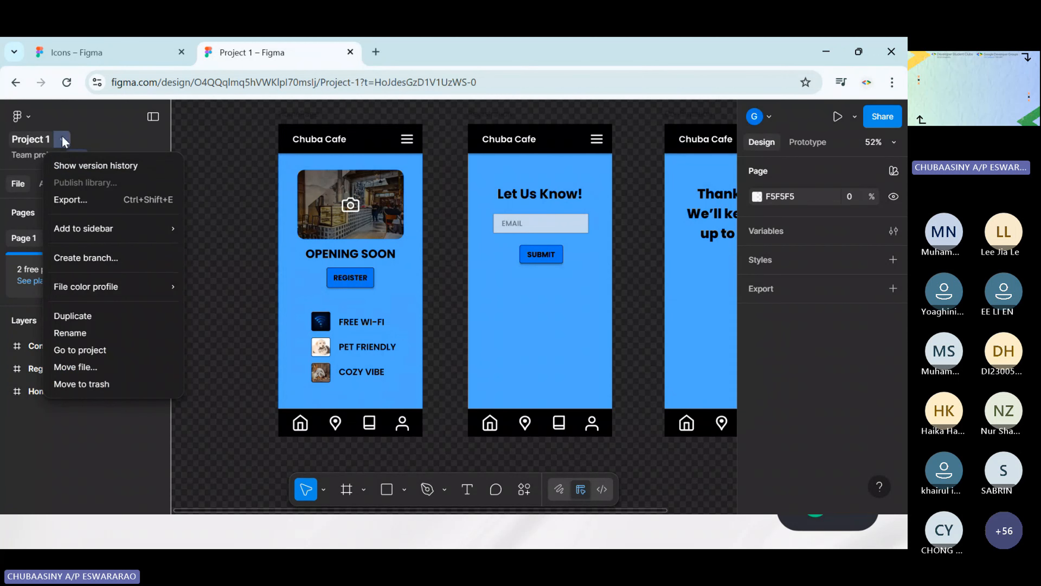
pyautogui.moveTo(106, 236)
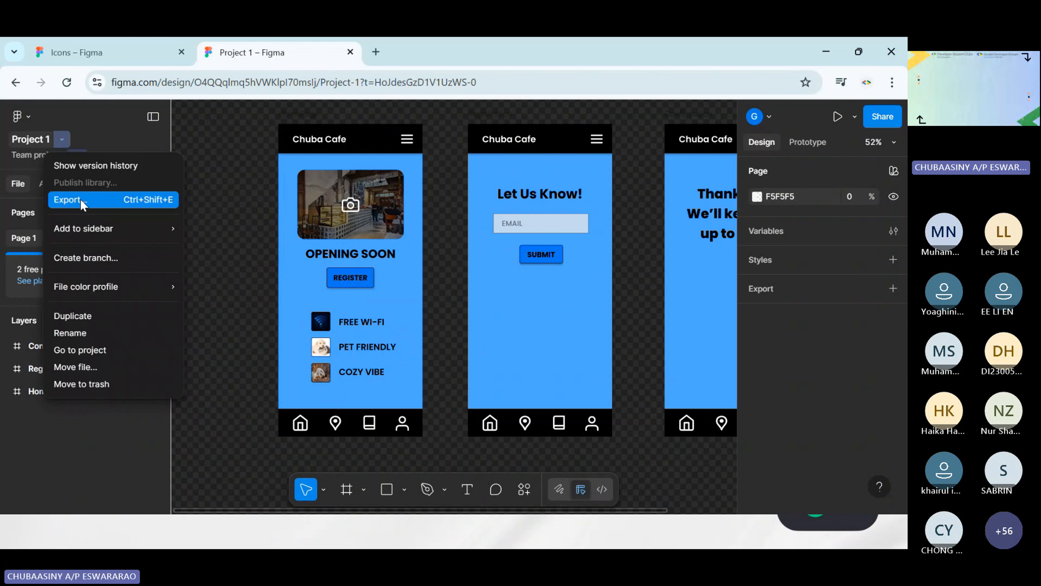
pyautogui.click(70, 200)
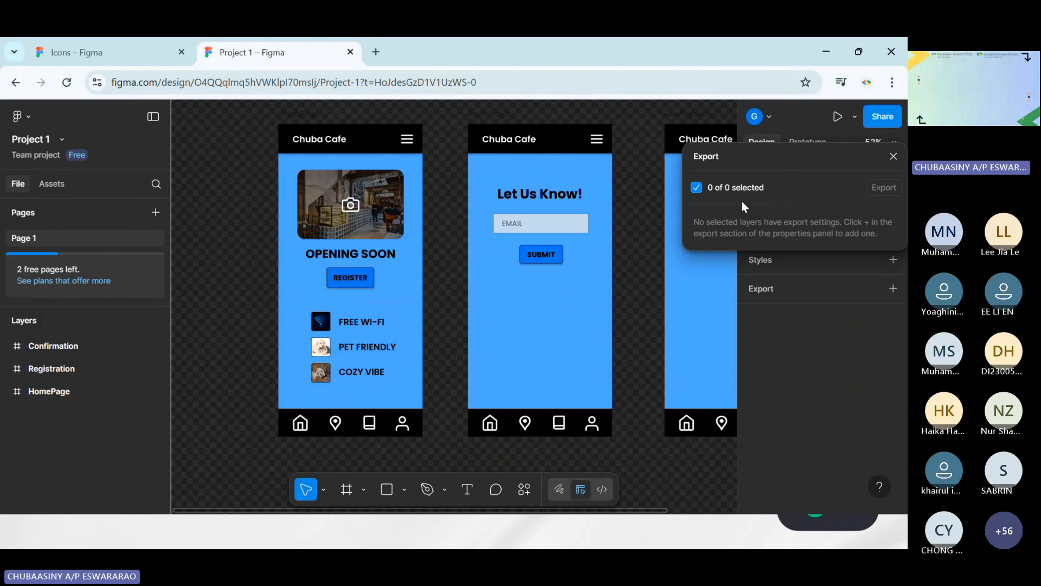
pyautogui.click(893, 156)
# Try to export the HomePage, Registration and Confirmation frames together through the file-level Export command
pyautogui.hscroll(4, 439, 137)
pyautogui.scroll(2, 439, 136)
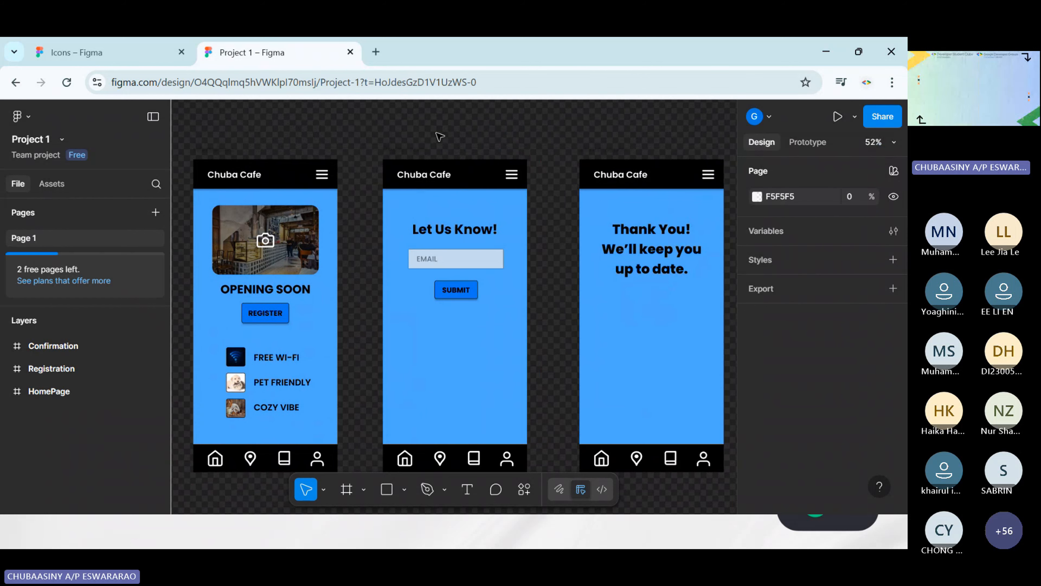
pyautogui.scroll(-5, 440, 136)
pyautogui.moveTo(258, 118); pyautogui.dragTo(655, 406)
pyautogui.click(62, 139)
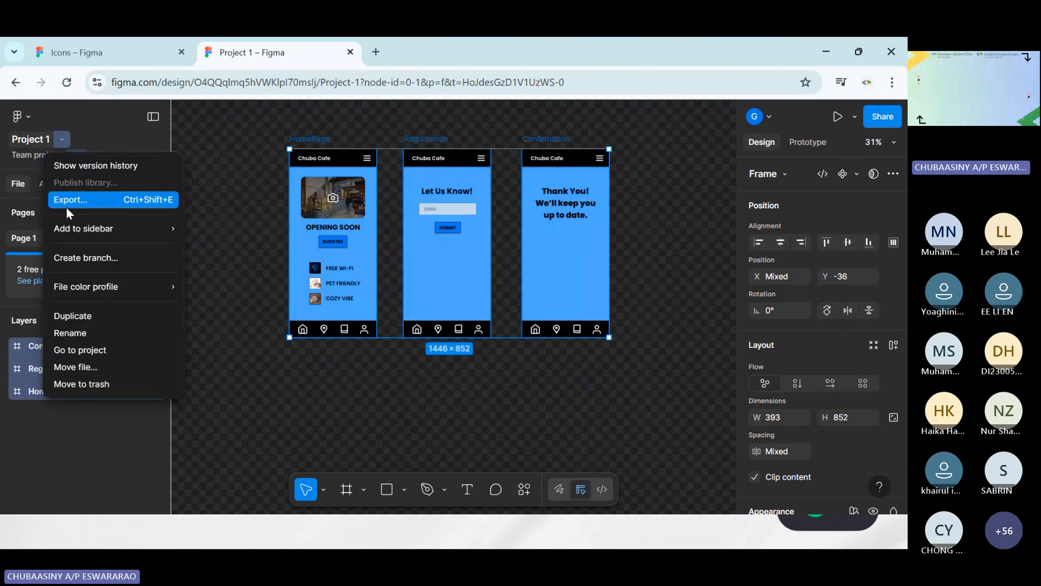
pyautogui.click(69, 201)
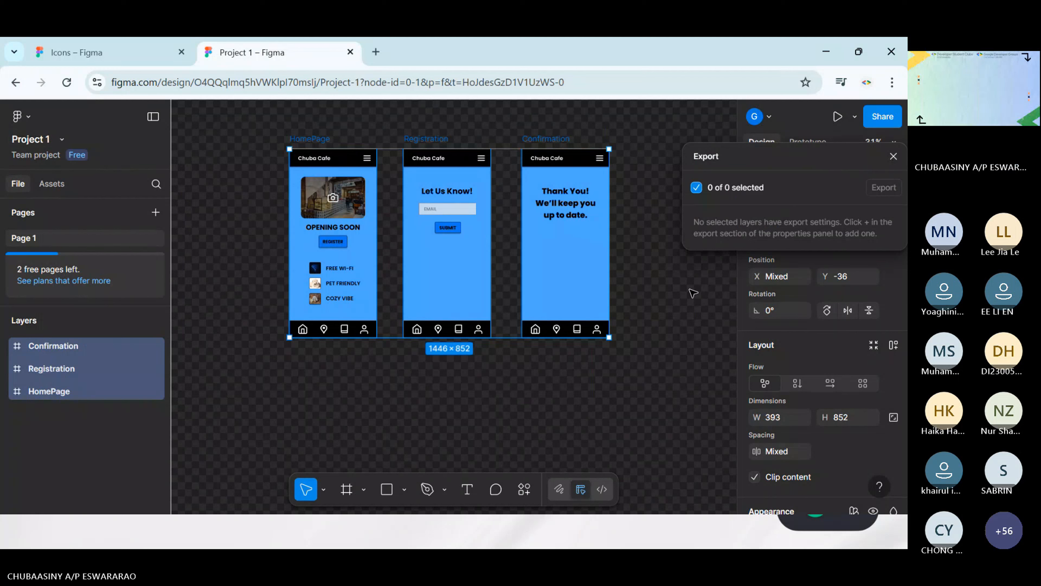
pyautogui.click(700, 304)
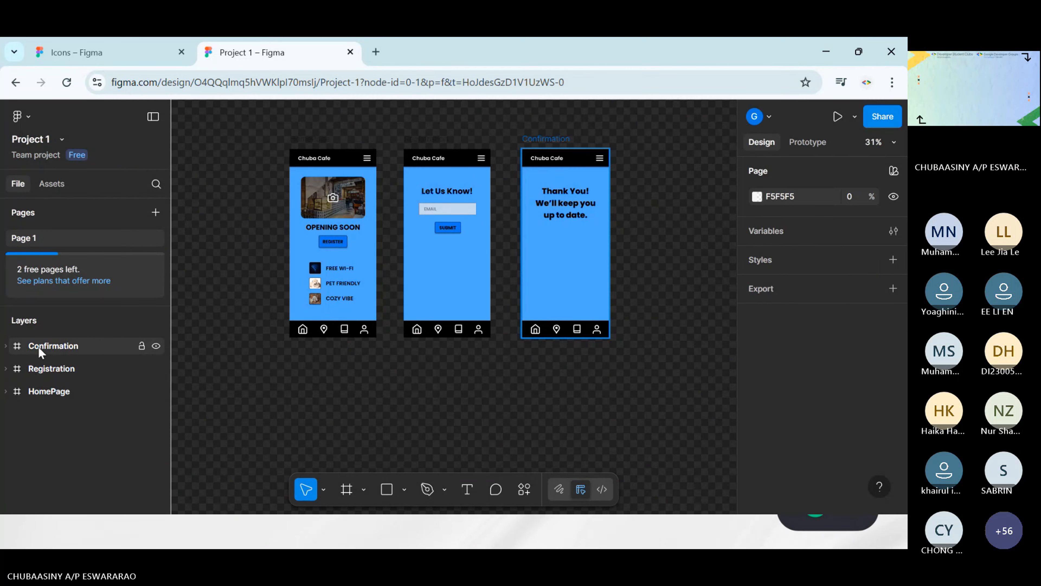
pyautogui.hotkey('ctrl', 'a')
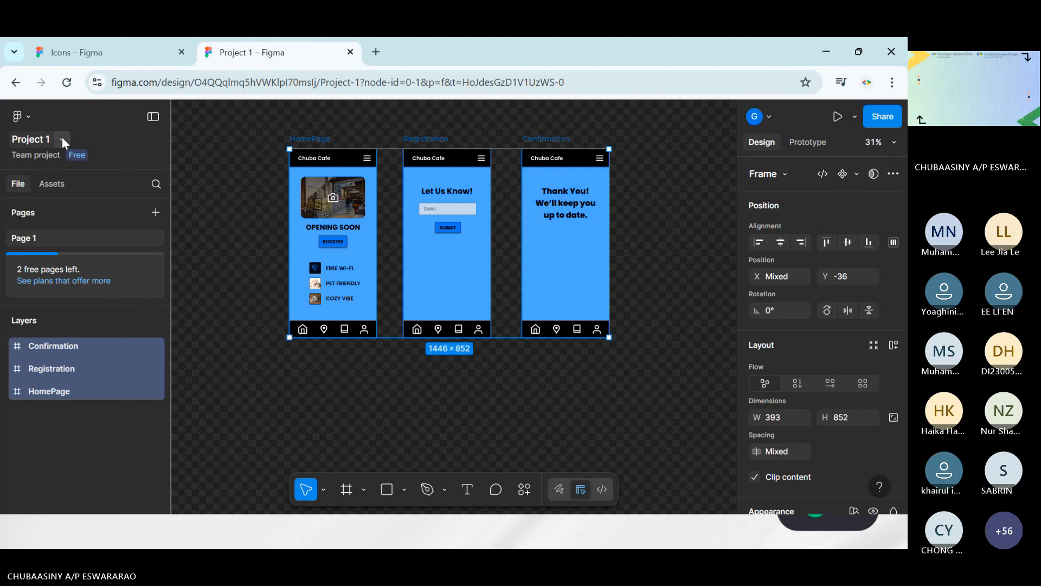
pyautogui.click(64, 140)
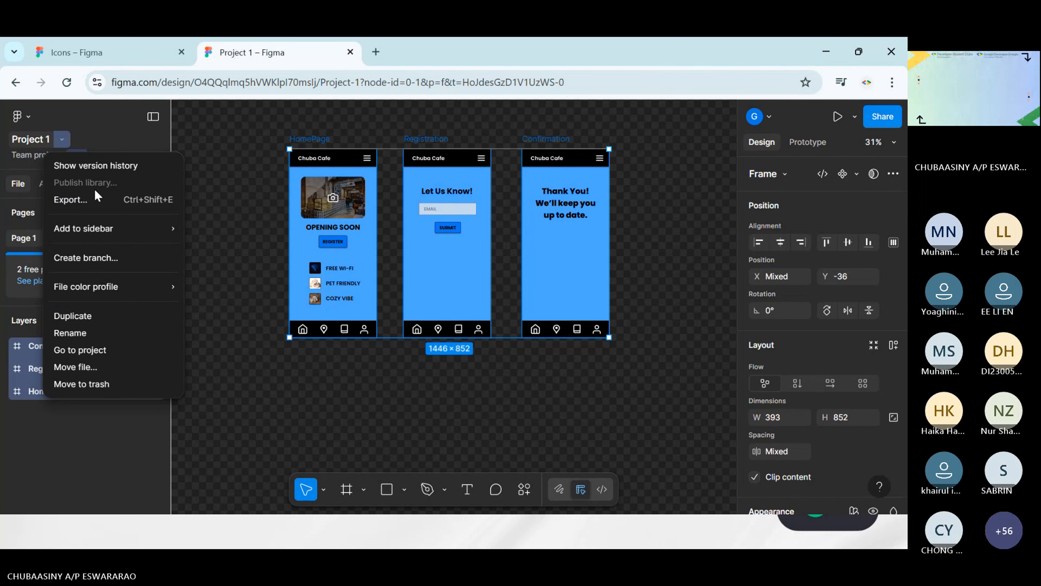
pyautogui.click(96, 201)
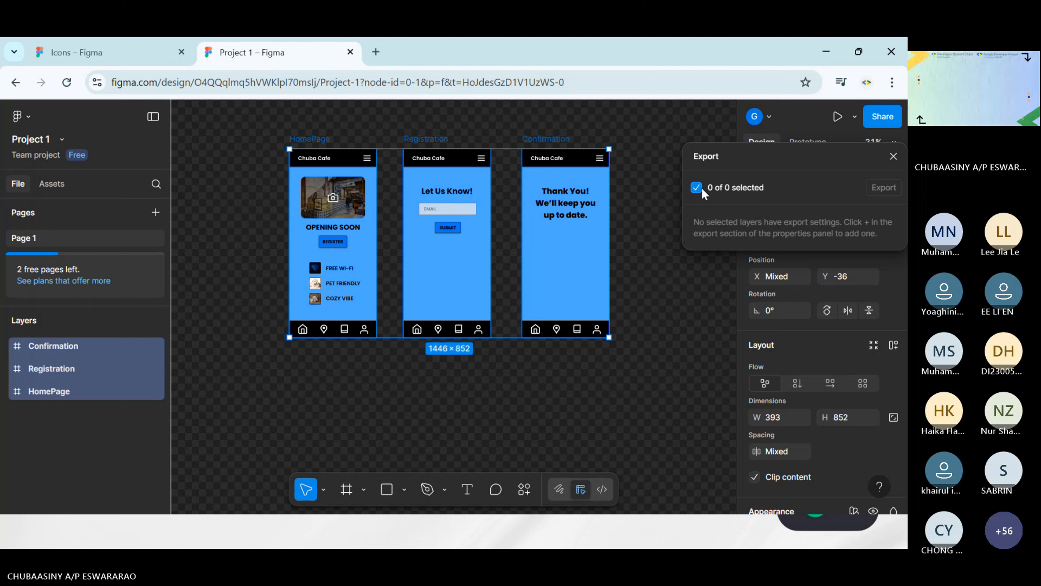
pyautogui.click(893, 156)
pyautogui.click(681, 231)
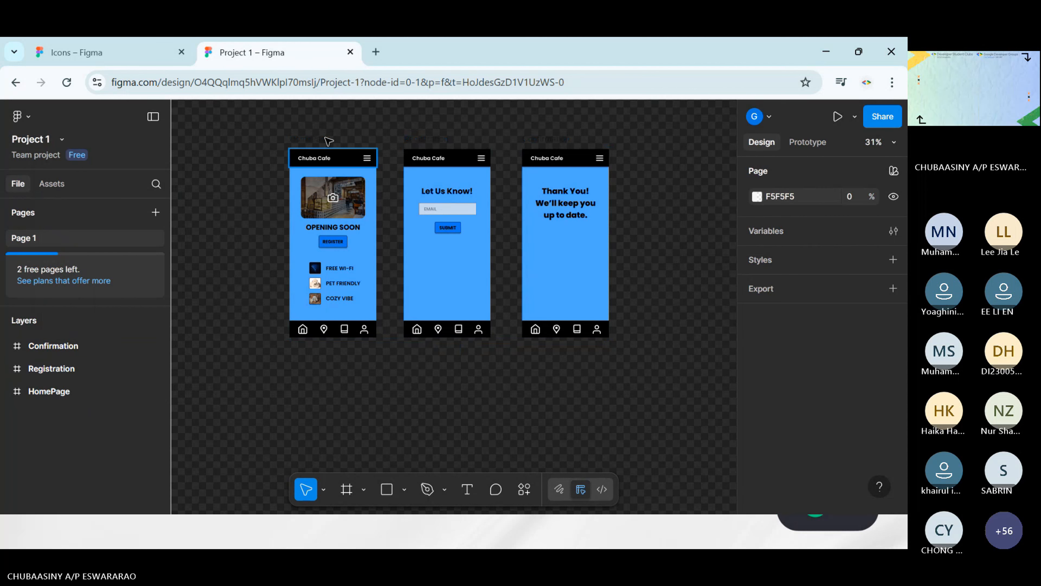
pyautogui.click(313, 139)
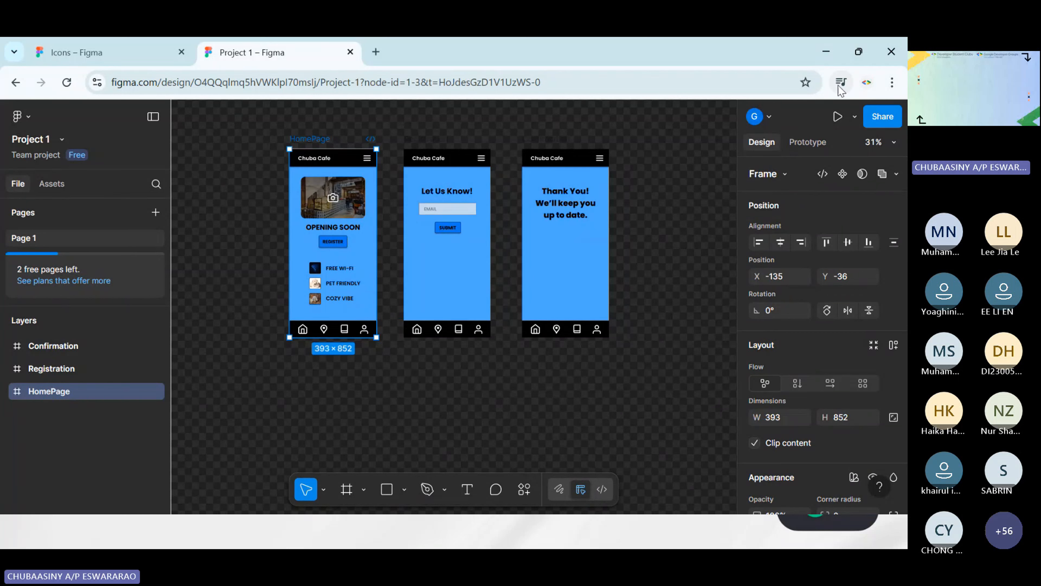
pyautogui.click(662, 343)
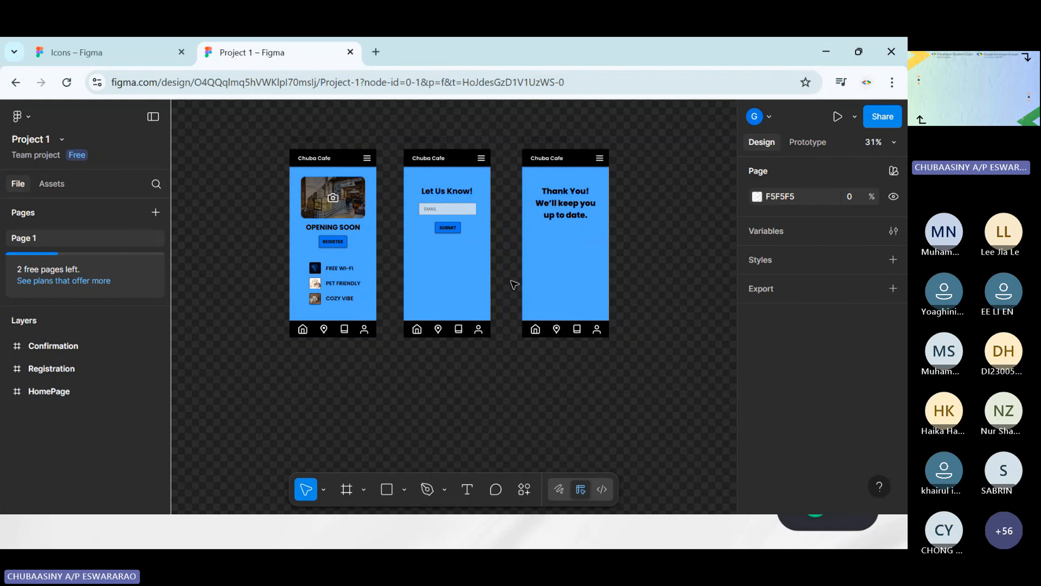
pyautogui.click(330, 138)
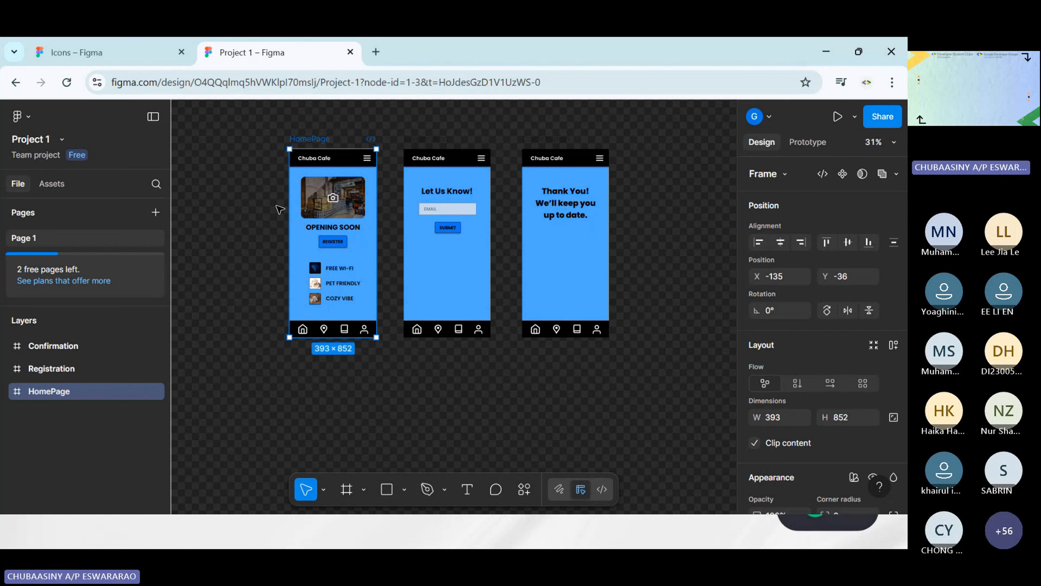
pyautogui.click(671, 186)
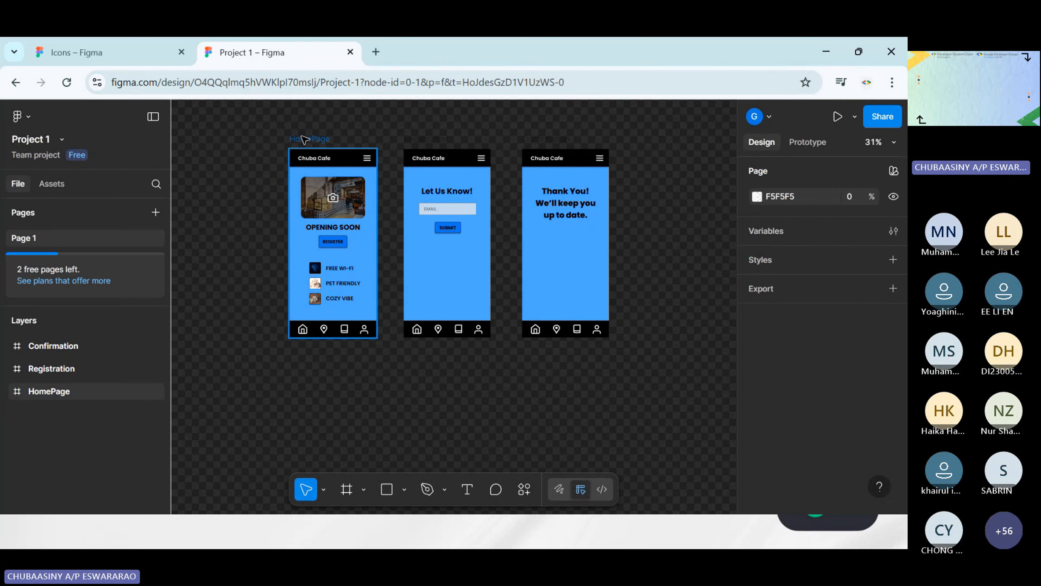
# Add an export setting to the HomePage frame and export it as a PNG at 1x
pyautogui.click(308, 141)
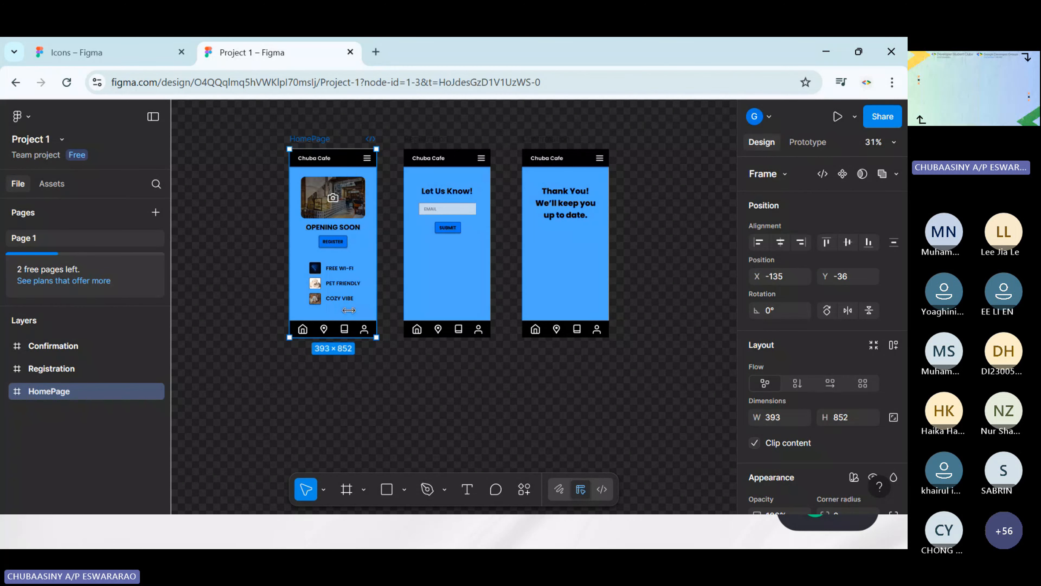
pyautogui.scroll(-5, 815, 340)
pyautogui.scroll(-5, 816, 343)
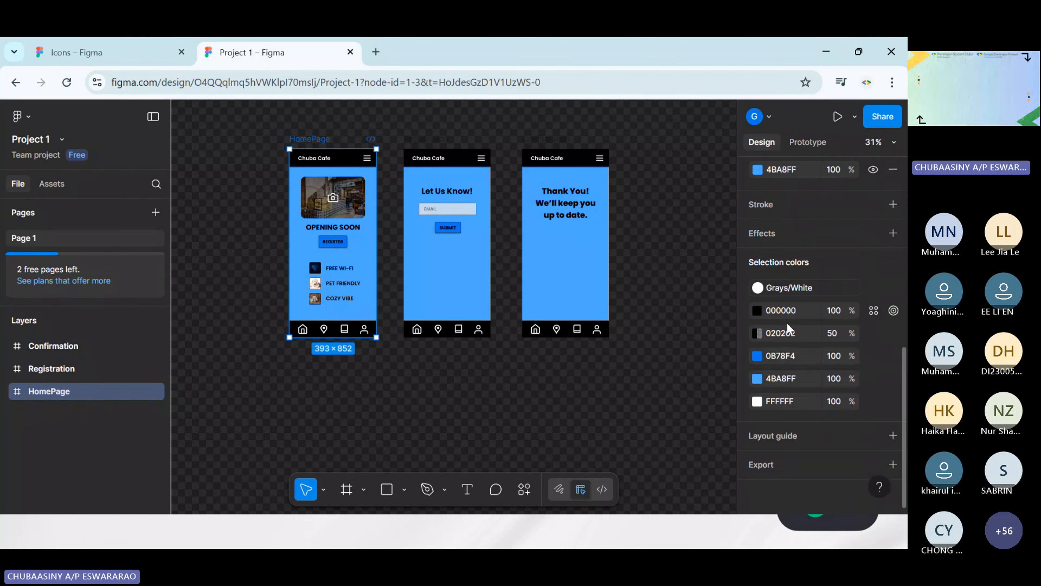
pyautogui.scroll(-3, 807, 460)
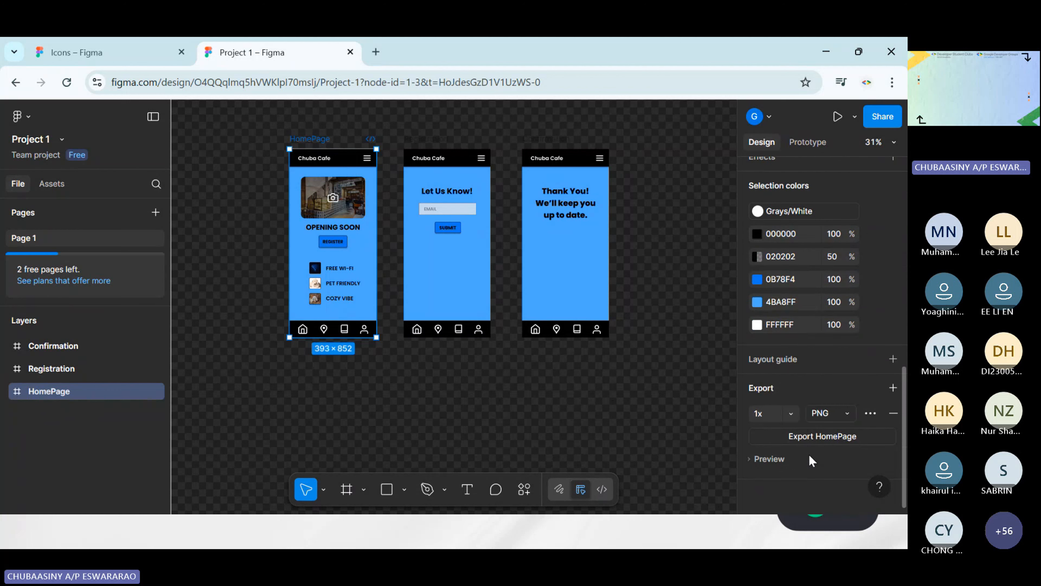
pyautogui.click(850, 417)
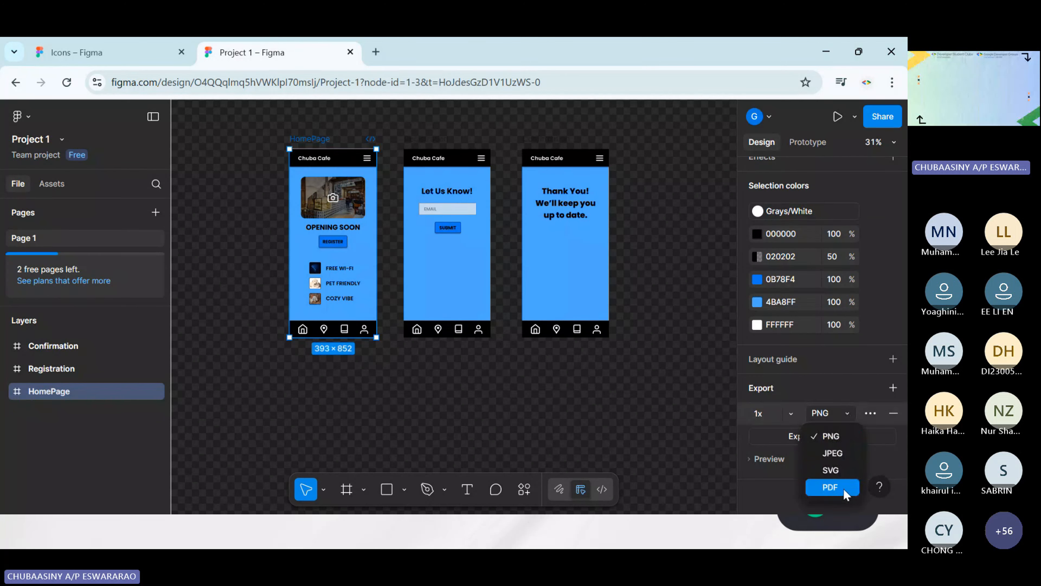
pyautogui.click(831, 389)
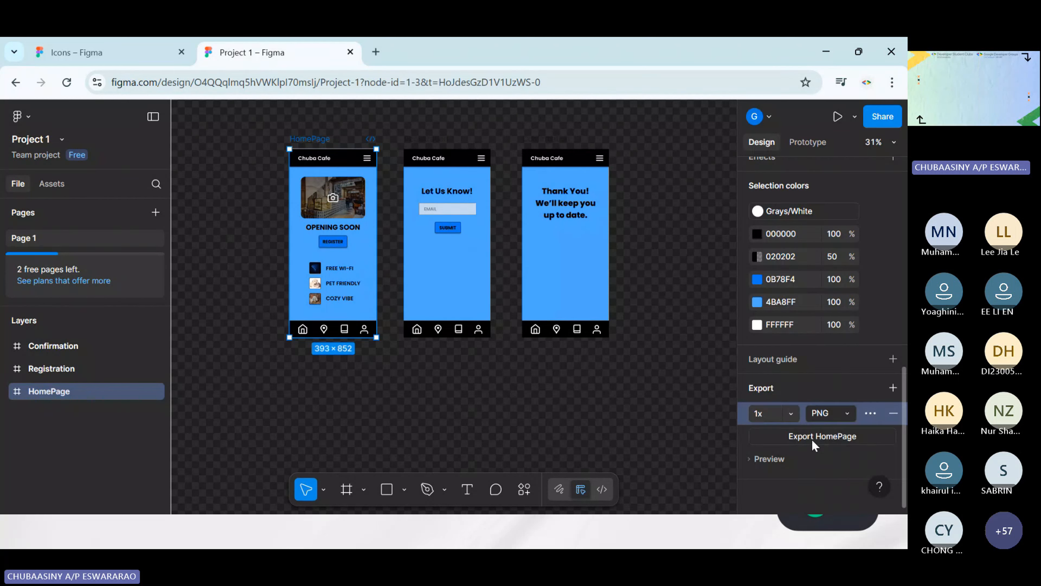
pyautogui.click(848, 442)
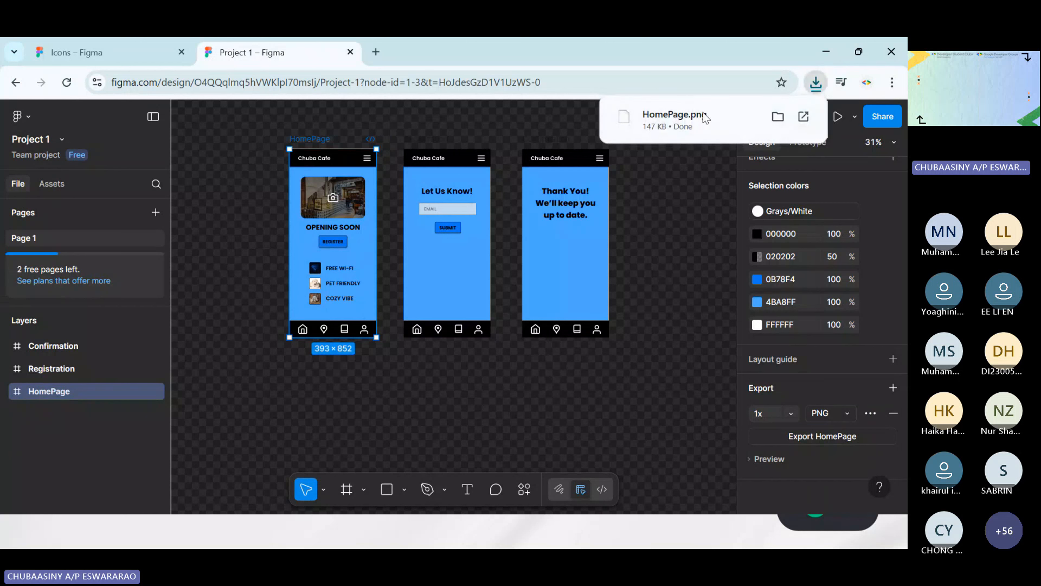
# View the exported HomePage.png in the image viewer and close it
pyautogui.click(675, 119)
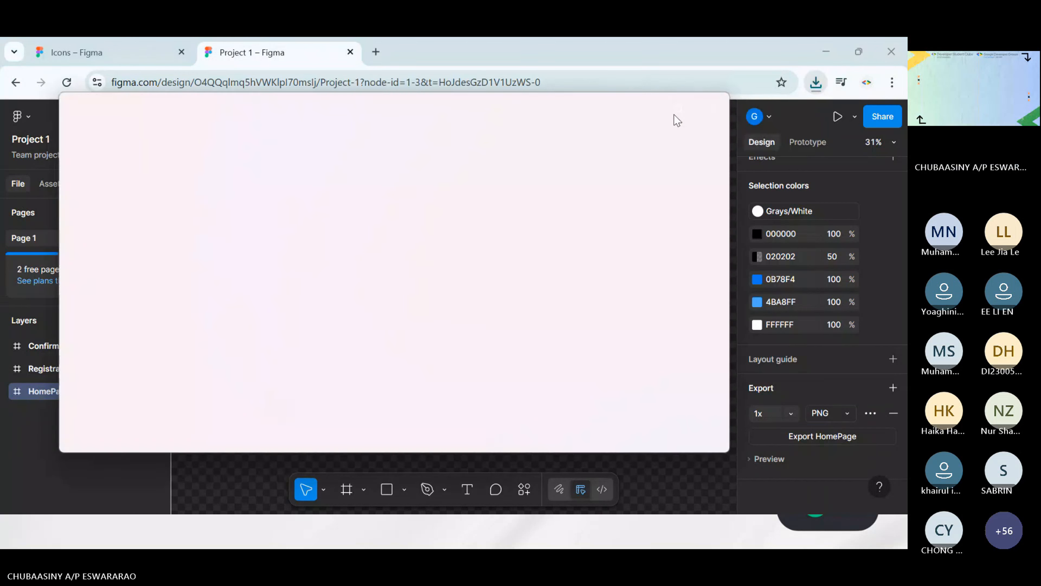
pyautogui.moveTo(675, 119)
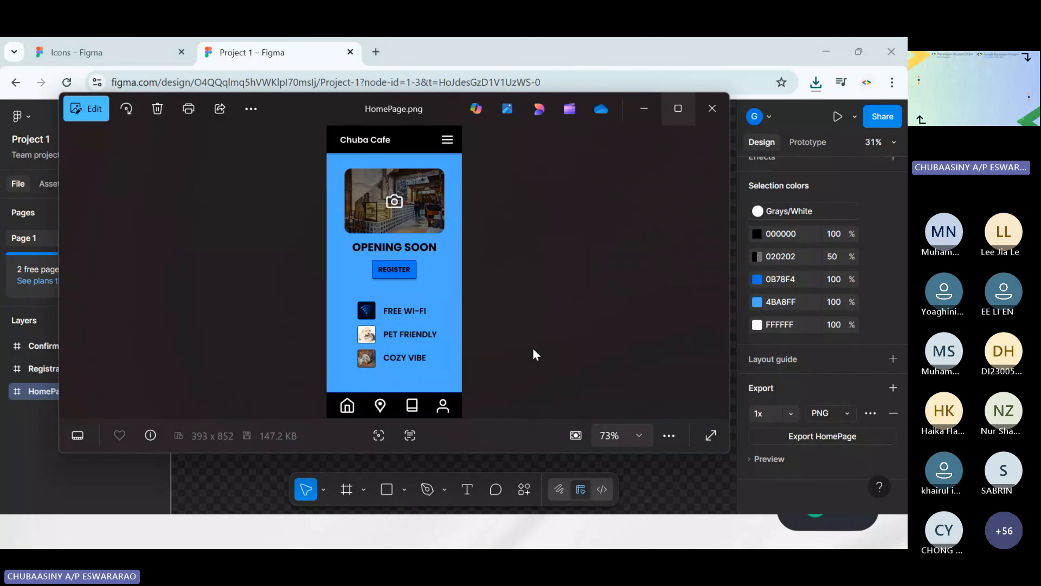
pyautogui.click(717, 111)
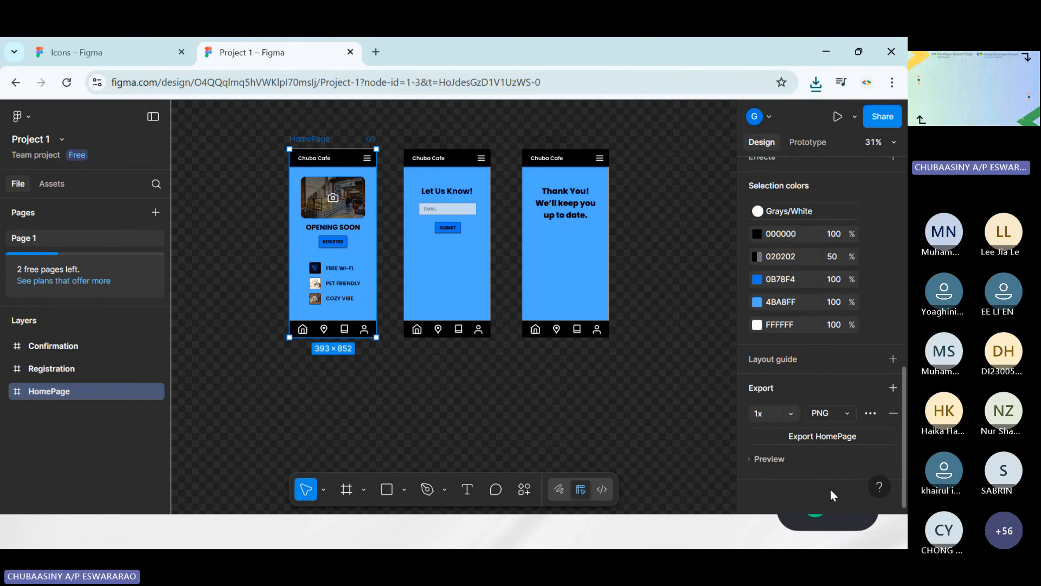
# Export the HomePage, Registration and Confirmation frames together from the export settings of the multi-frame selection
pyautogui.click(841, 418)
pyautogui.click(704, 368)
pyautogui.click(656, 347)
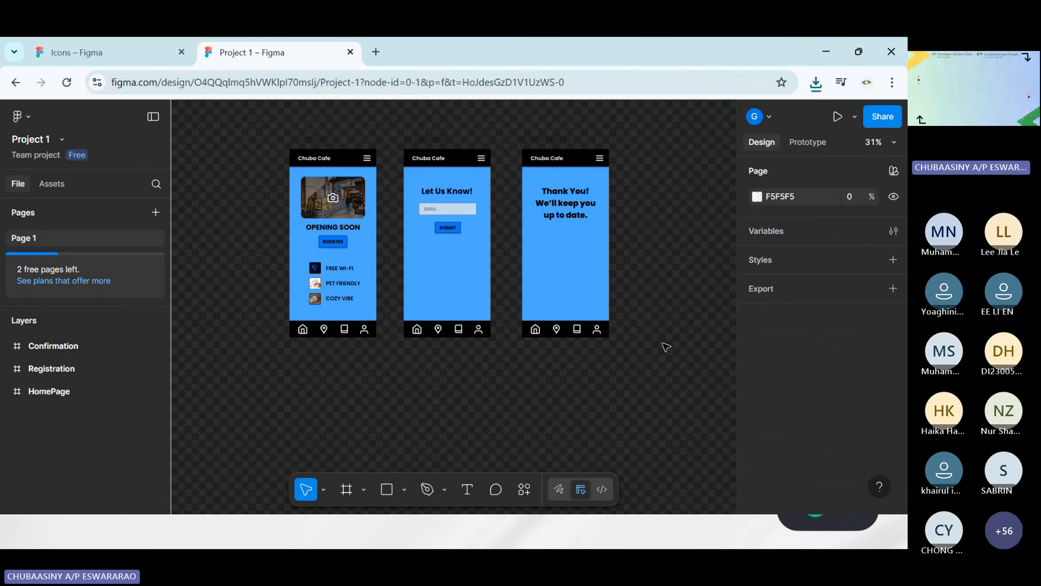
pyautogui.hotkey('ctrl', 'a')
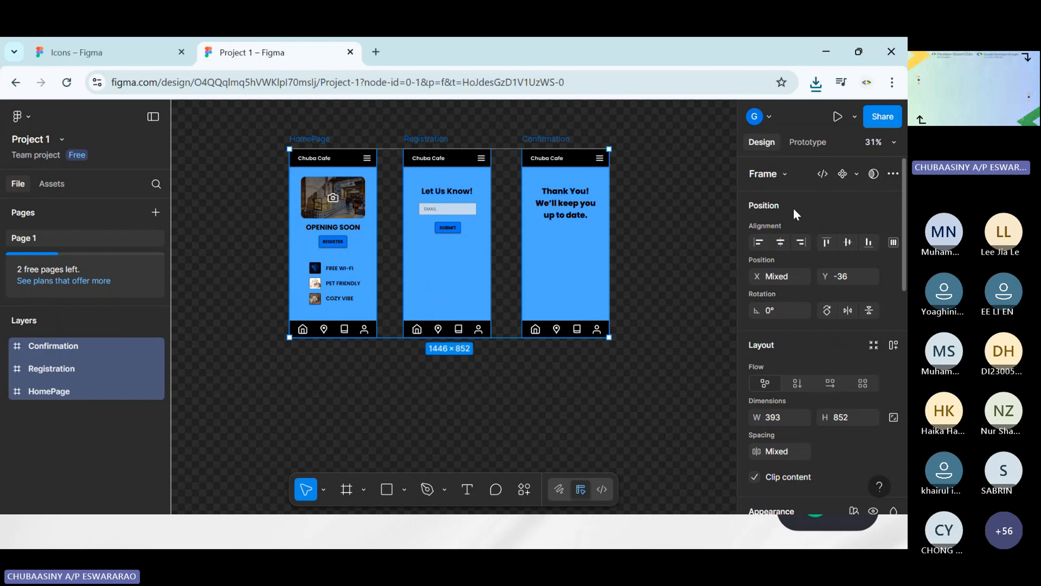
pyautogui.scroll(-6, 796, 213)
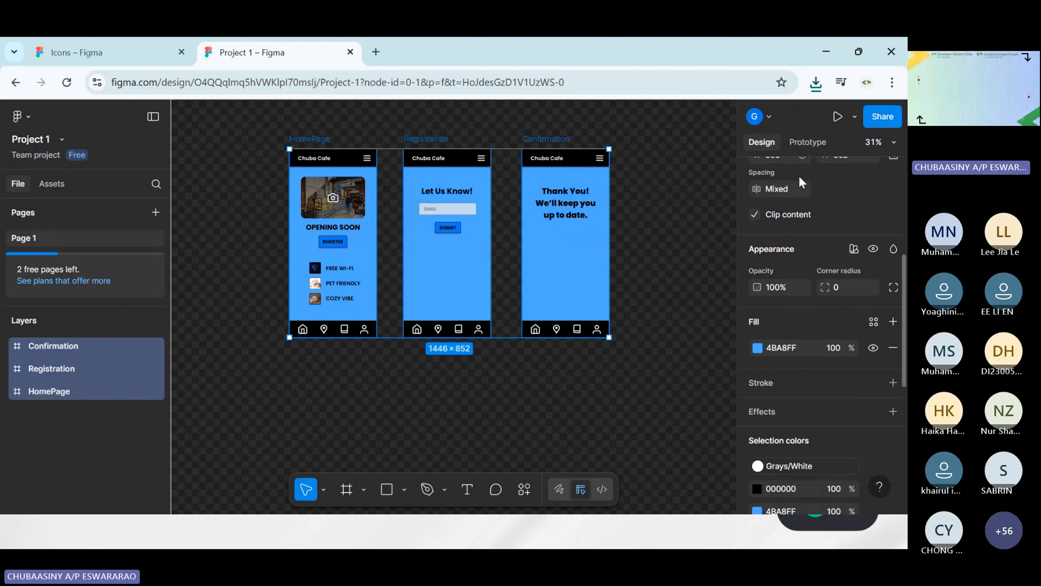
pyautogui.scroll(-5, 801, 183)
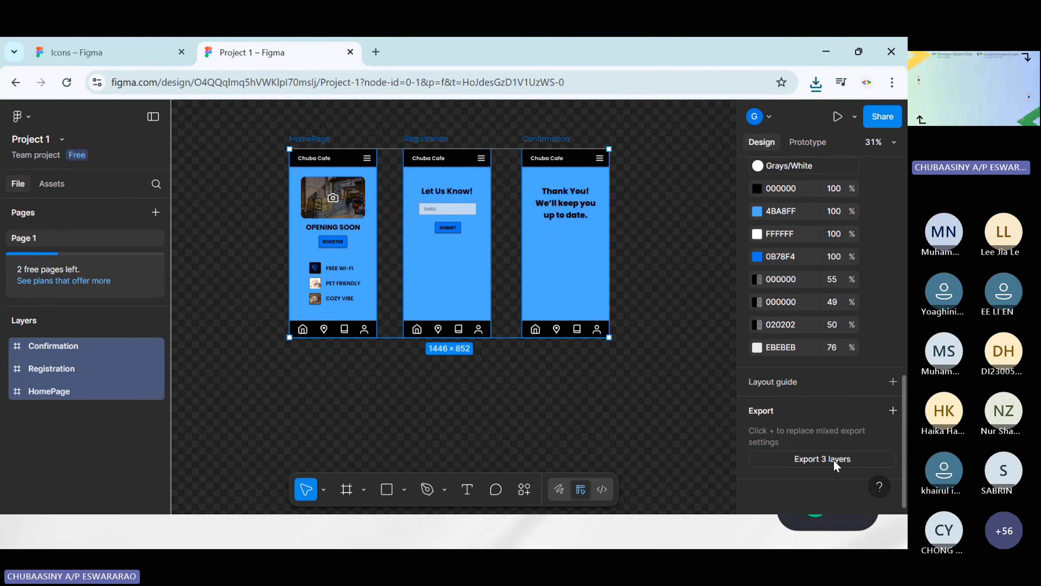
pyautogui.click(836, 459)
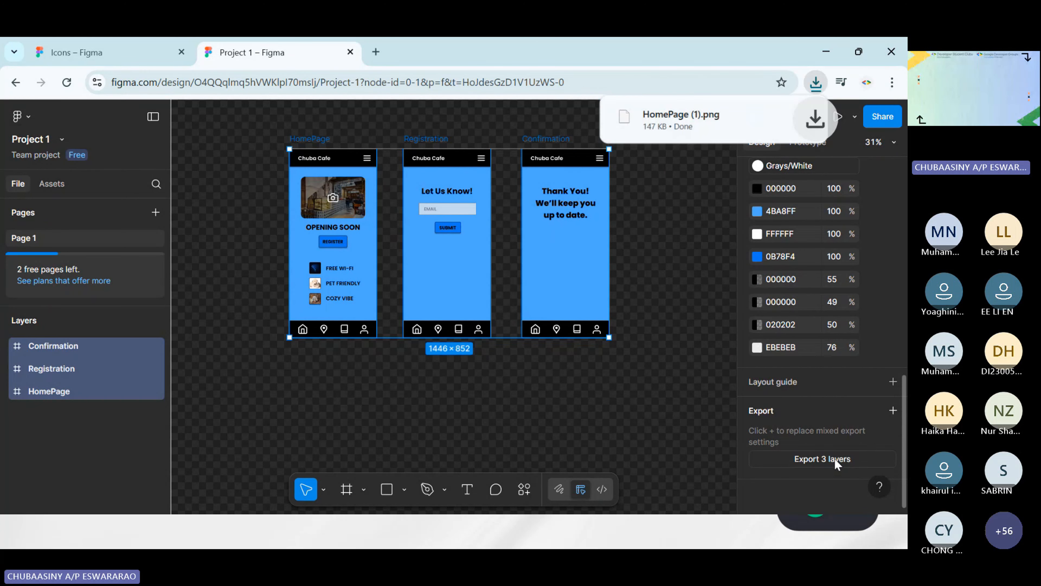
# View the exported HomePage (1).png in the image viewer, close it and clear the frame selection
pyautogui.click(702, 116)
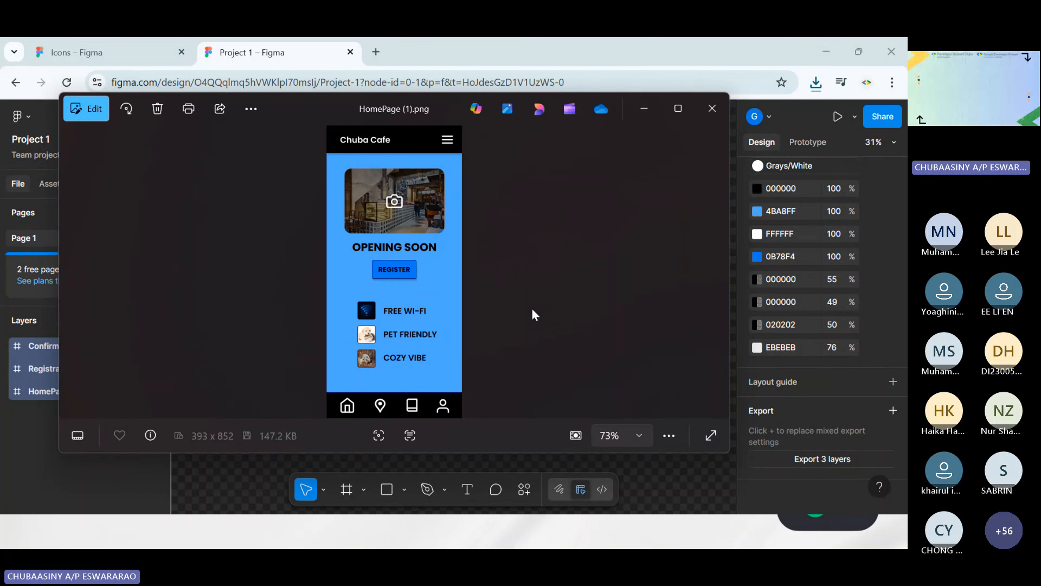
pyautogui.click(712, 108)
pyautogui.click(680, 280)
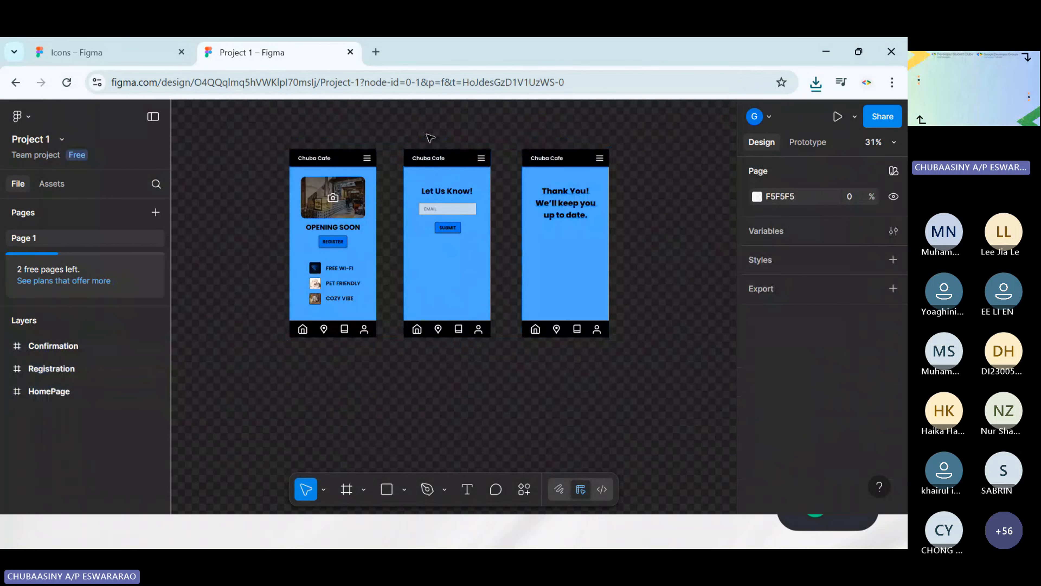
# Change the Registration frame's export format to PDF and export the frame
pyautogui.click(428, 138)
pyautogui.scroll(-10, 840, 427)
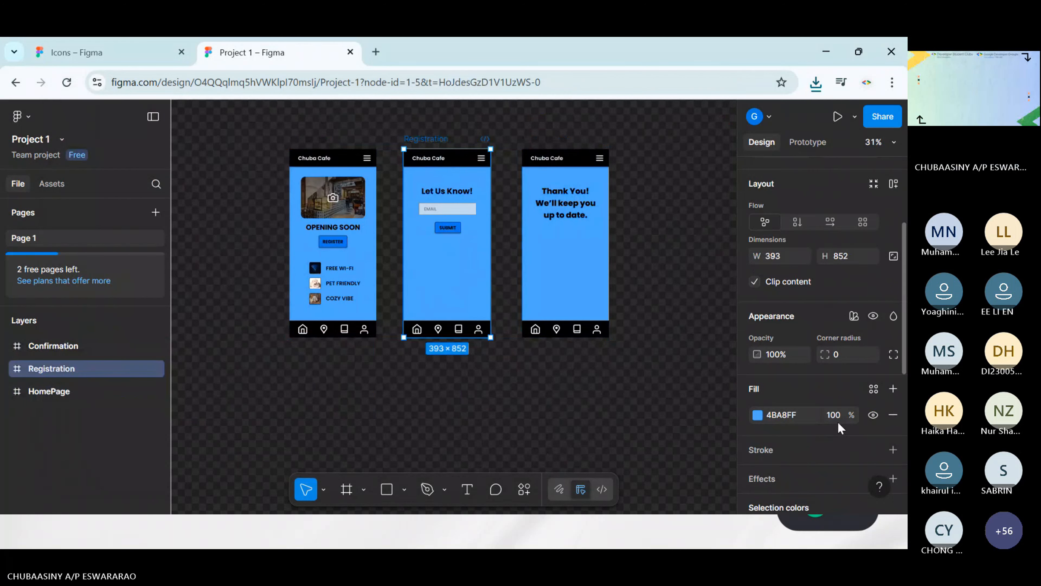
pyautogui.click(799, 471)
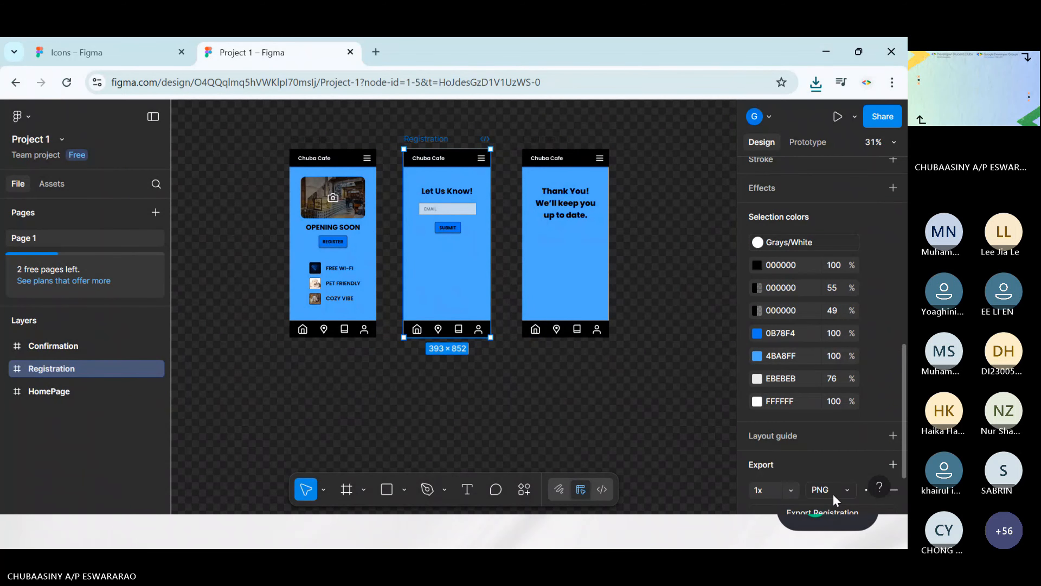
pyautogui.click(838, 490)
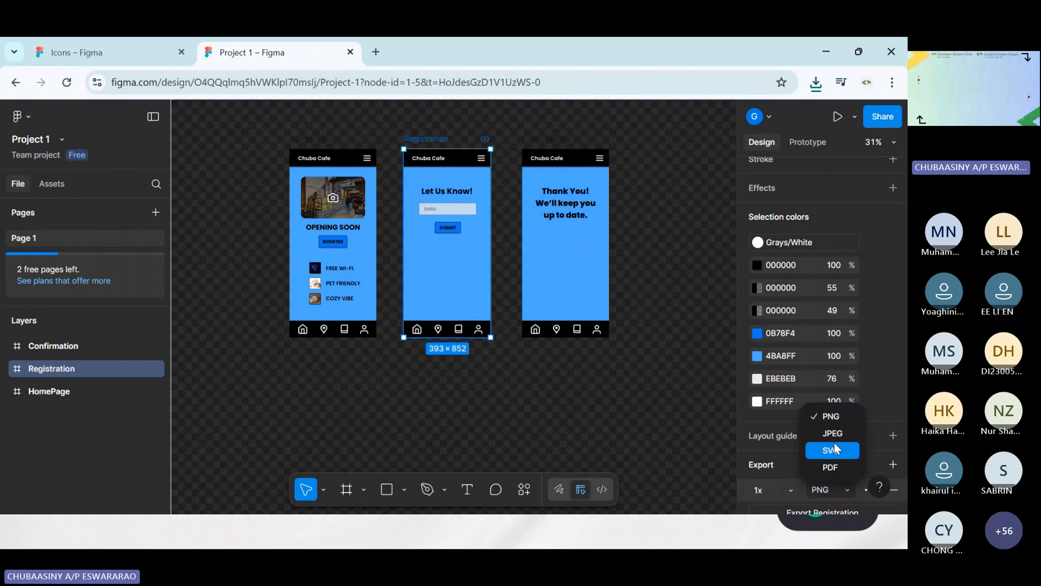
pyautogui.click(846, 470)
pyautogui.scroll(-2, 836, 484)
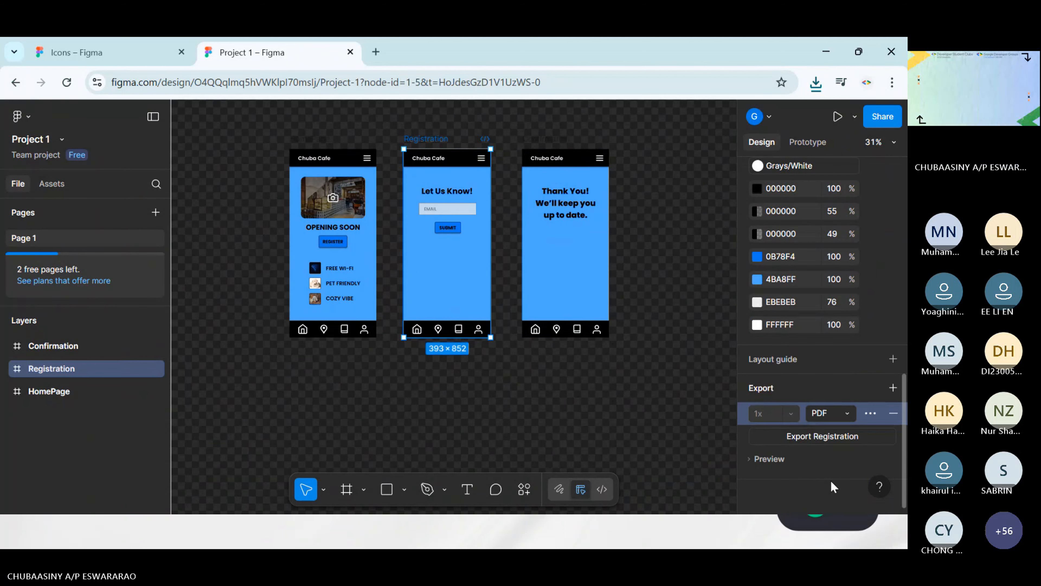
pyautogui.click(817, 438)
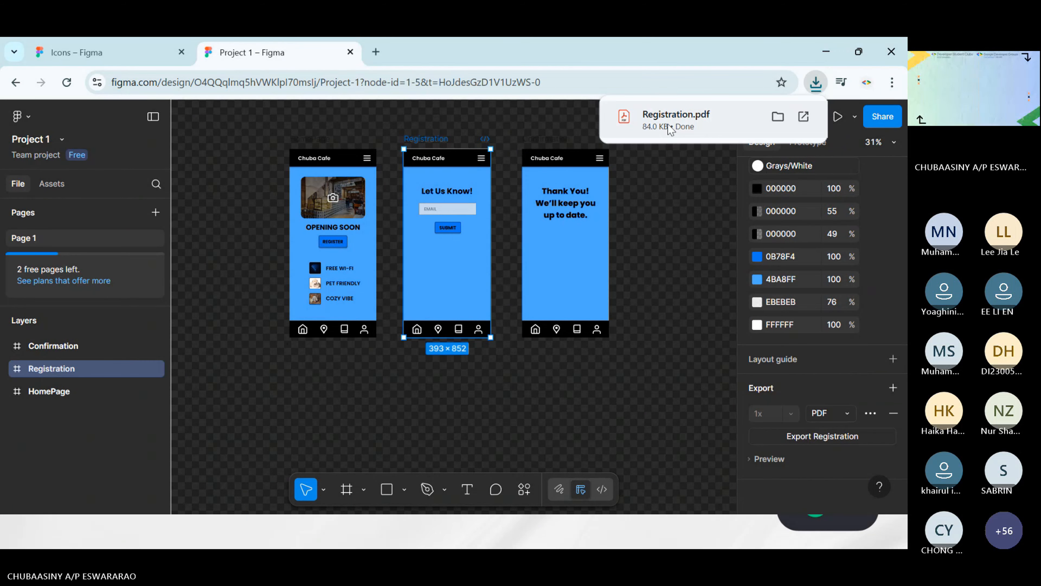
# Look through the exported Registration.pdf in the browser and close it
pyautogui.click(670, 128)
pyautogui.scroll(-5, 611, 312)
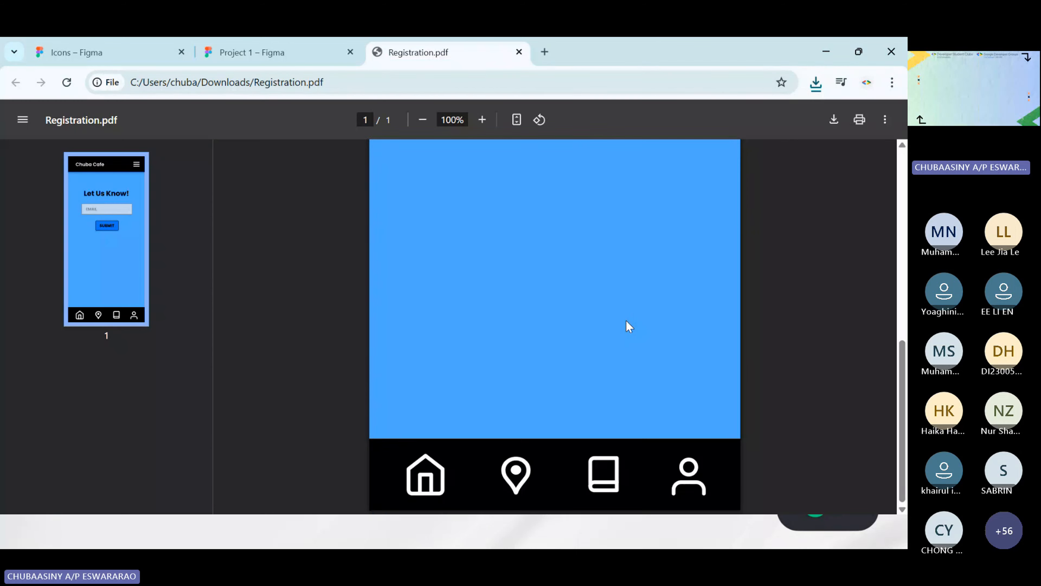
pyautogui.scroll(5, 631, 326)
pyautogui.scroll(-5, 636, 325)
pyautogui.click(519, 52)
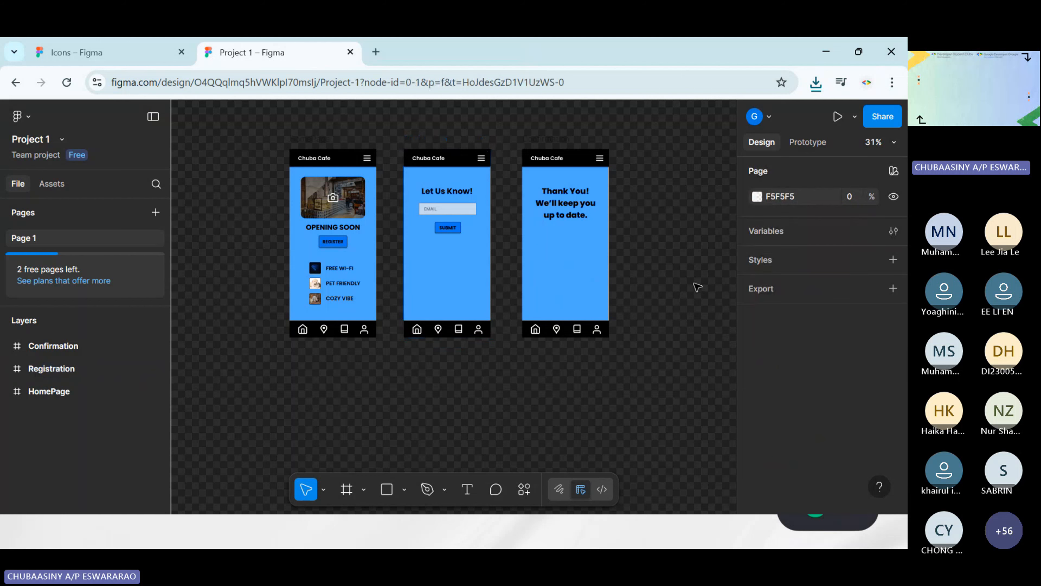
pyautogui.hscroll(-3, 268, 142)
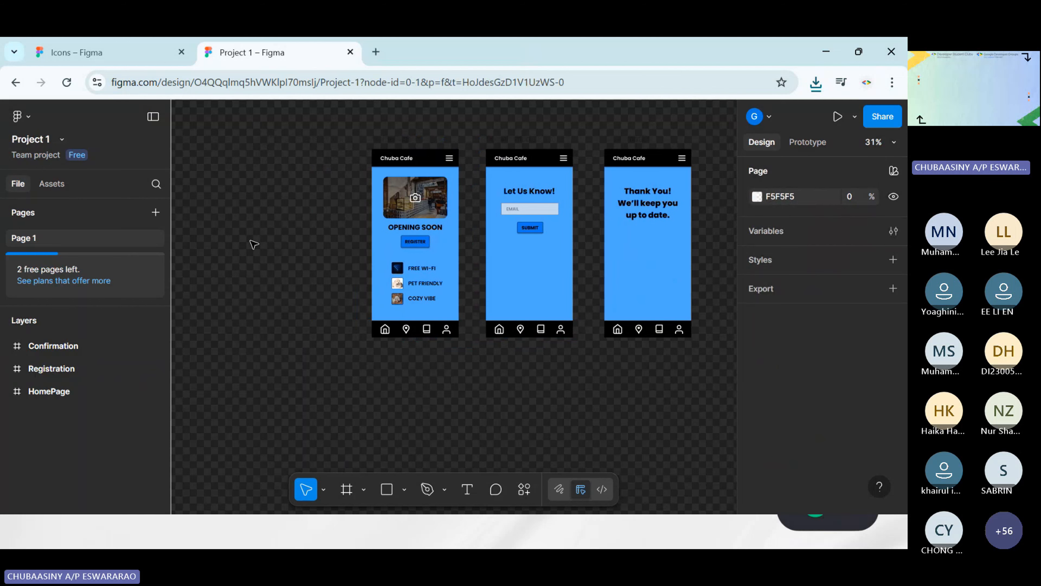
pyautogui.click(61, 139)
pyautogui.click(96, 201)
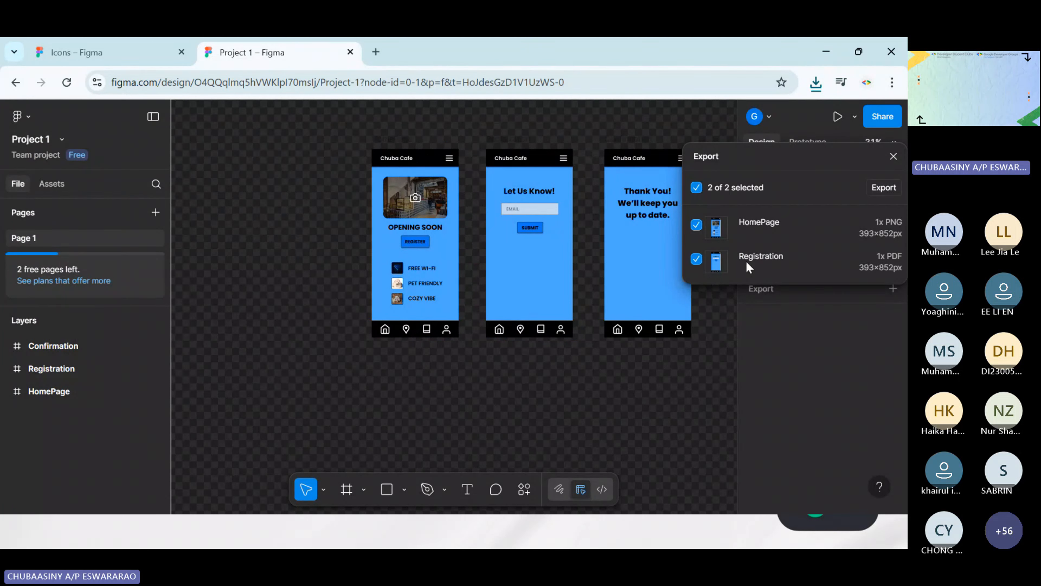
pyautogui.click(696, 187)
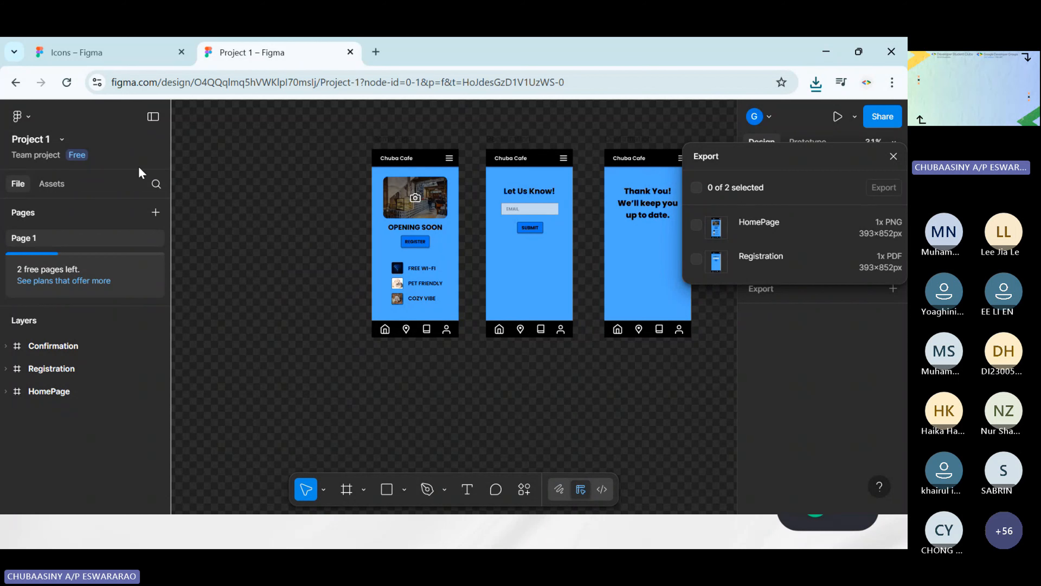
pyautogui.click(894, 156)
# Export the HomePage PNG and Registration PDF together through the file-level Export command, with both items included
pyautogui.moveTo(250, 120); pyautogui.dragTo(648, 400)
pyautogui.click(62, 140)
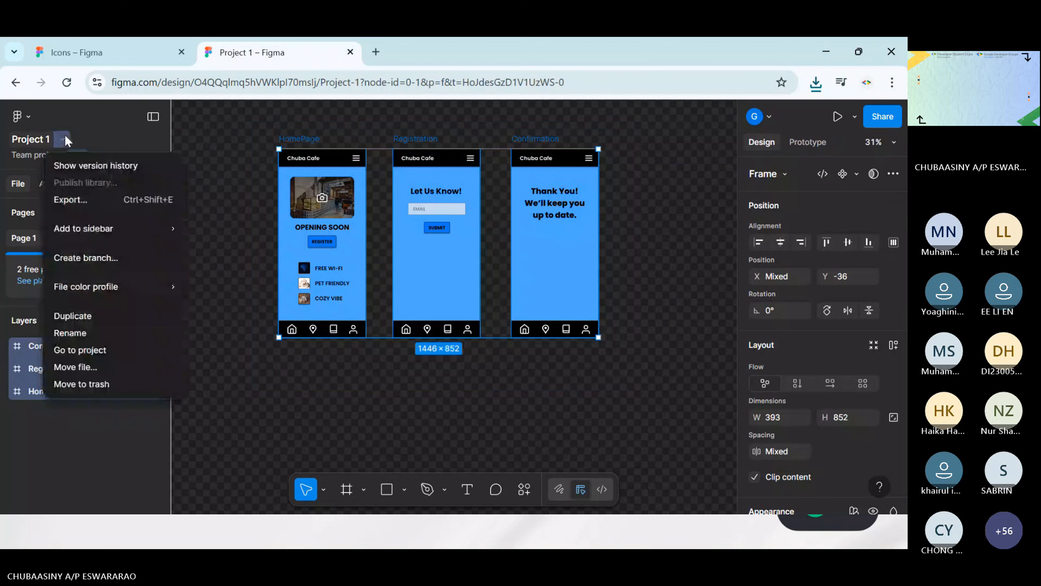
pyautogui.click(104, 205)
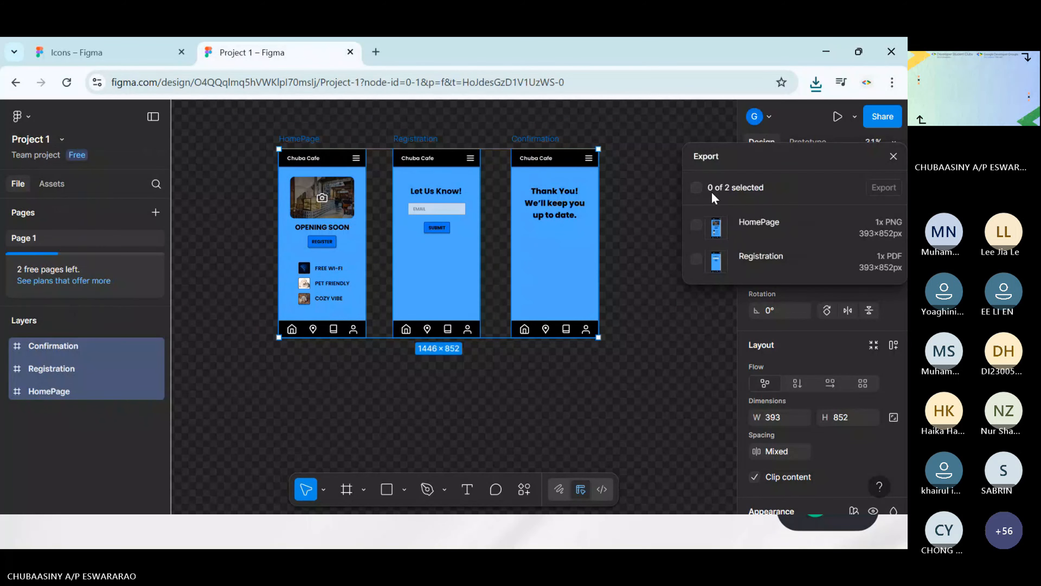
pyautogui.click(700, 190)
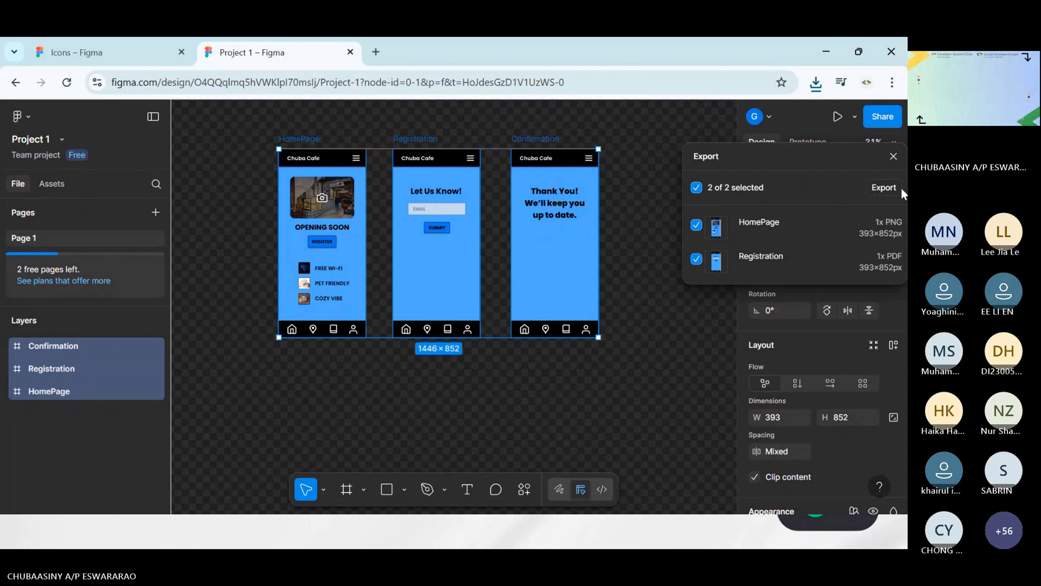
pyautogui.click(884, 189)
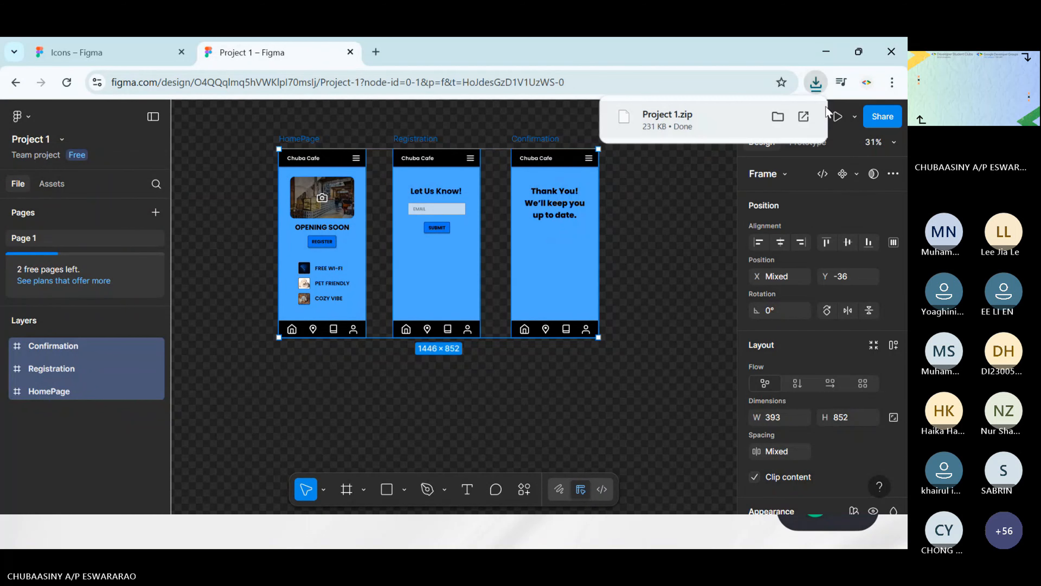
# Show the downloaded Project 1.zip in the Downloads folder and close the folder window
pyautogui.click(778, 117)
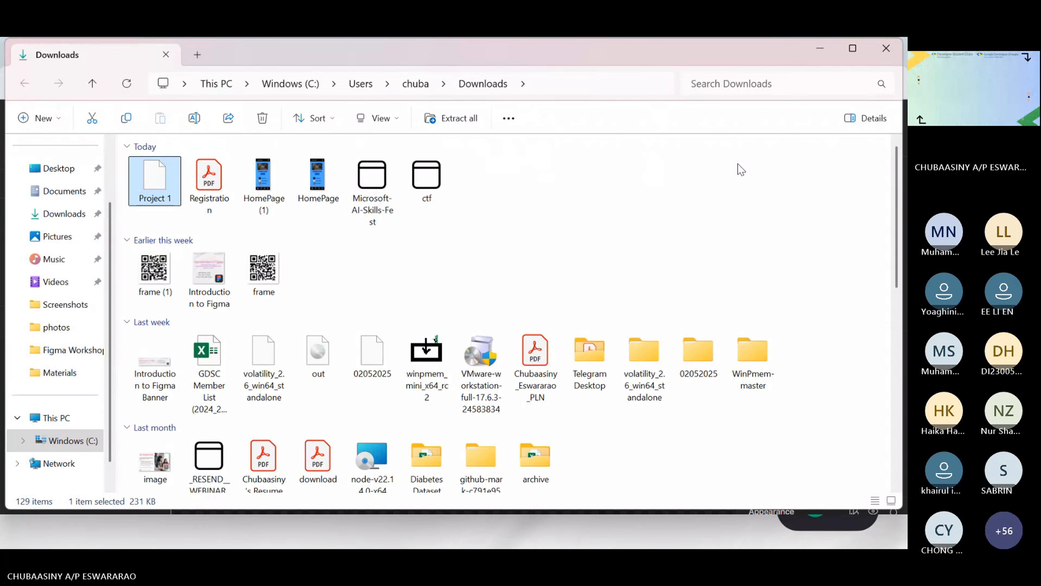
pyautogui.moveTo(523, 62); pyautogui.dragTo(523, 214)
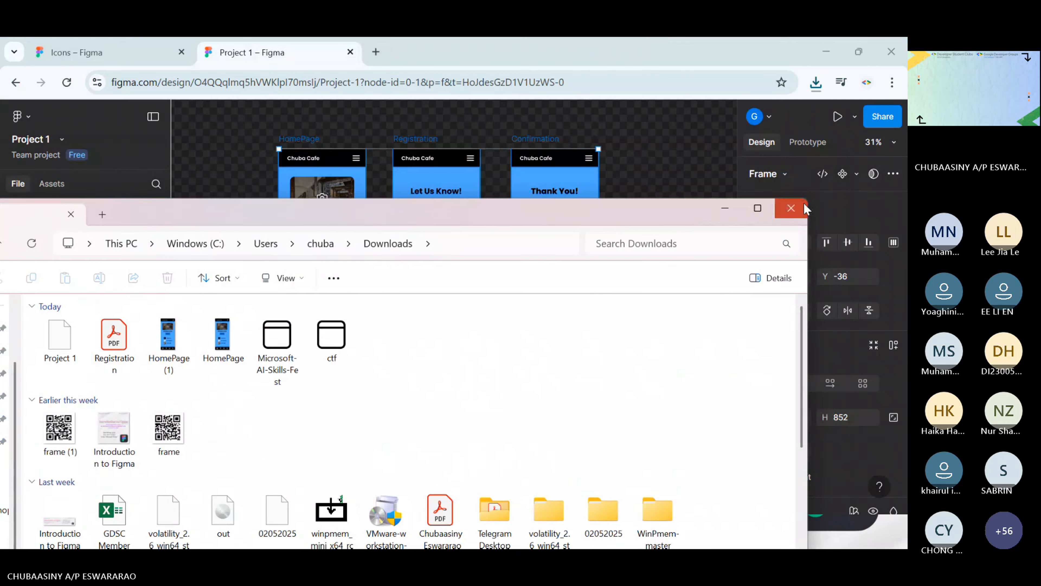
pyautogui.click(790, 207)
pyautogui.scroll(1, 664, 320)
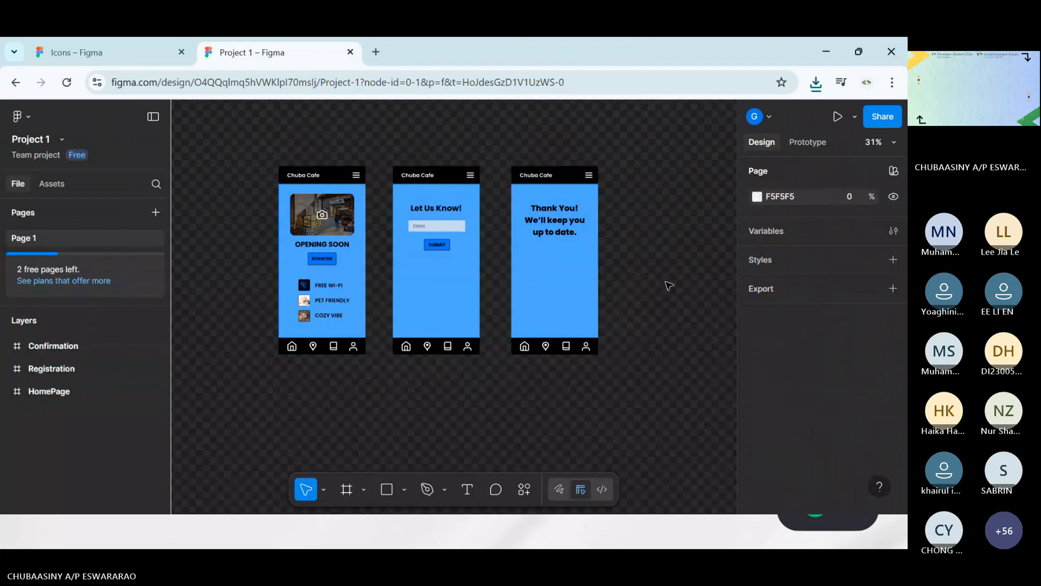
pyautogui.hscroll(-2, 670, 283)
pyautogui.hscroll(2, 688, 275)
pyautogui.scroll(-1, 689, 275)
pyautogui.scroll(1, 552, 322)
pyautogui.hscroll(-2, 552, 322)
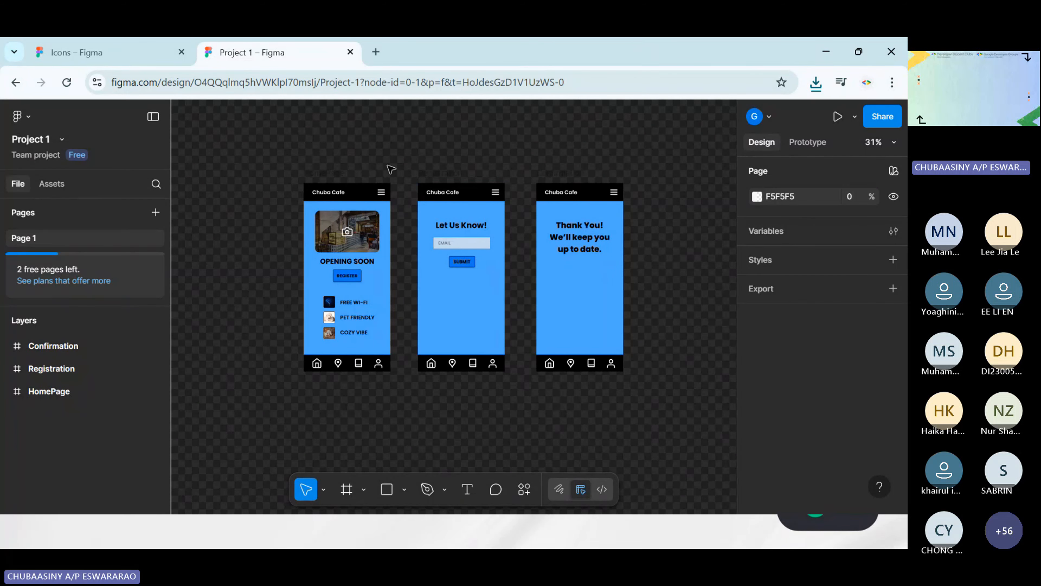
pyautogui.scroll(3, 368, 157)
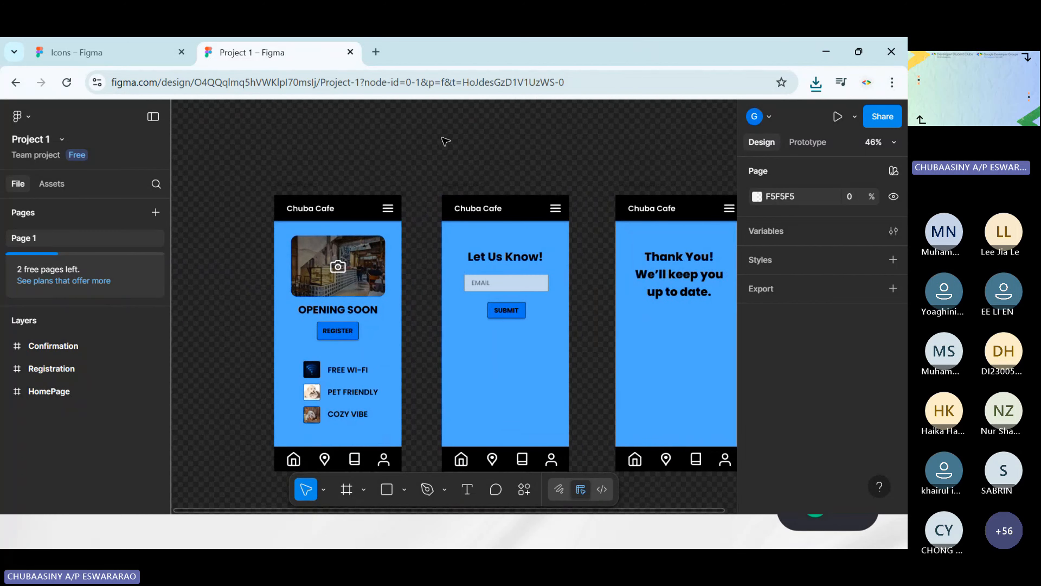
pyautogui.scroll(-3, 446, 141)
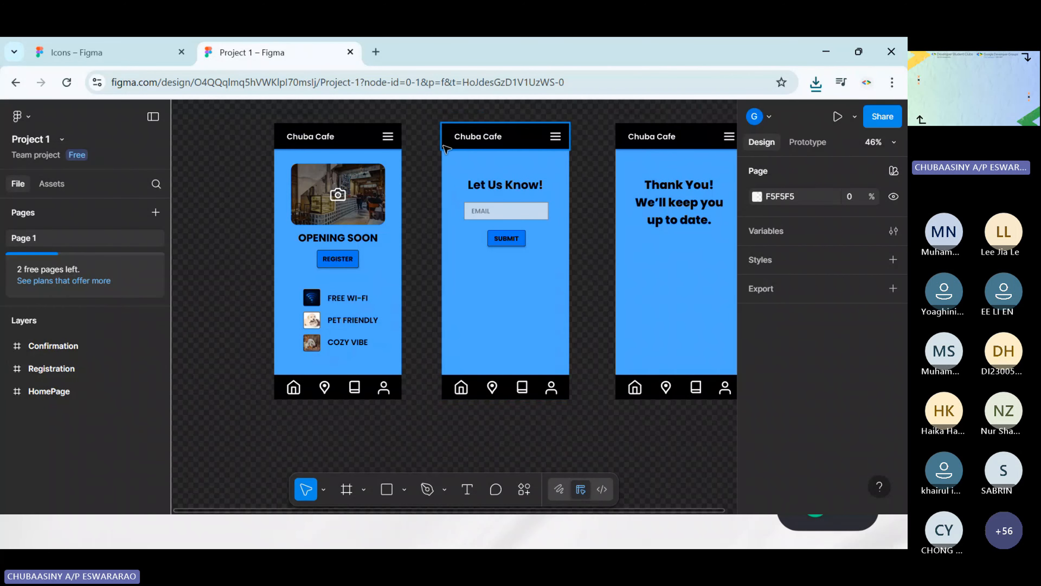
pyautogui.scroll(1, 446, 147)
pyautogui.click(807, 143)
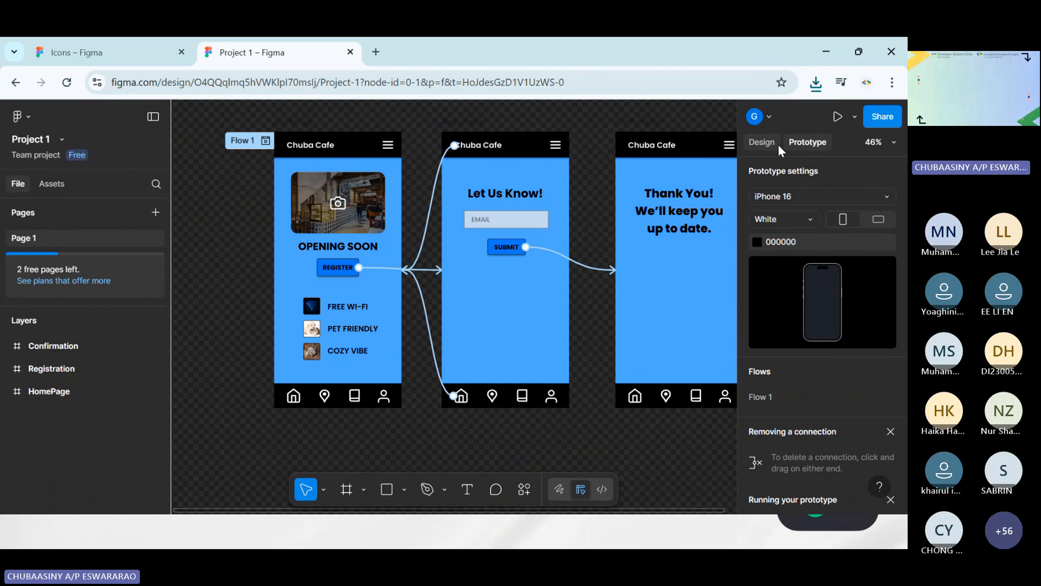
pyautogui.click(773, 143)
pyautogui.scroll(1, 481, 123)
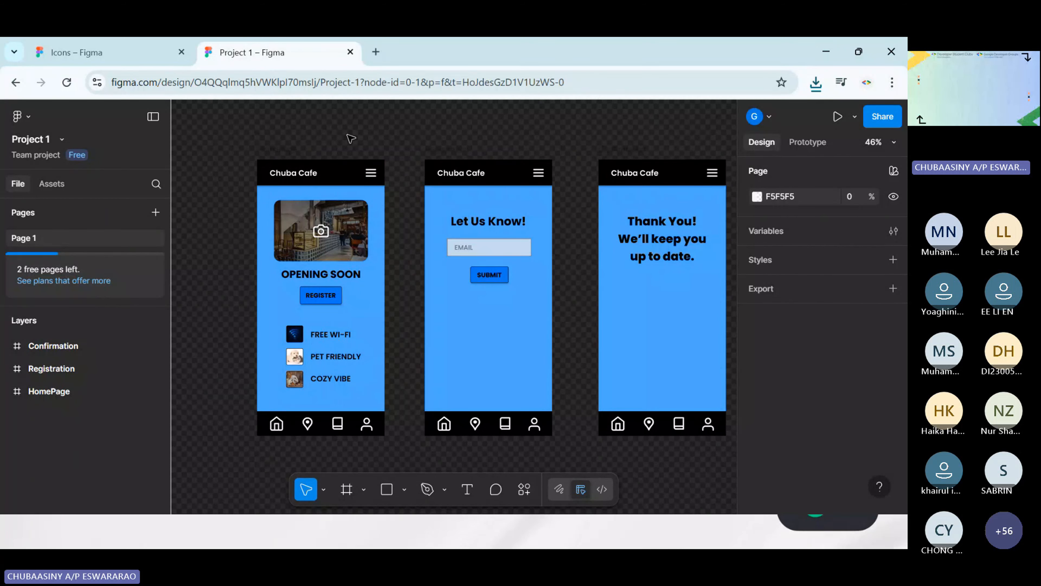
pyautogui.scroll(-1, 368, 139)
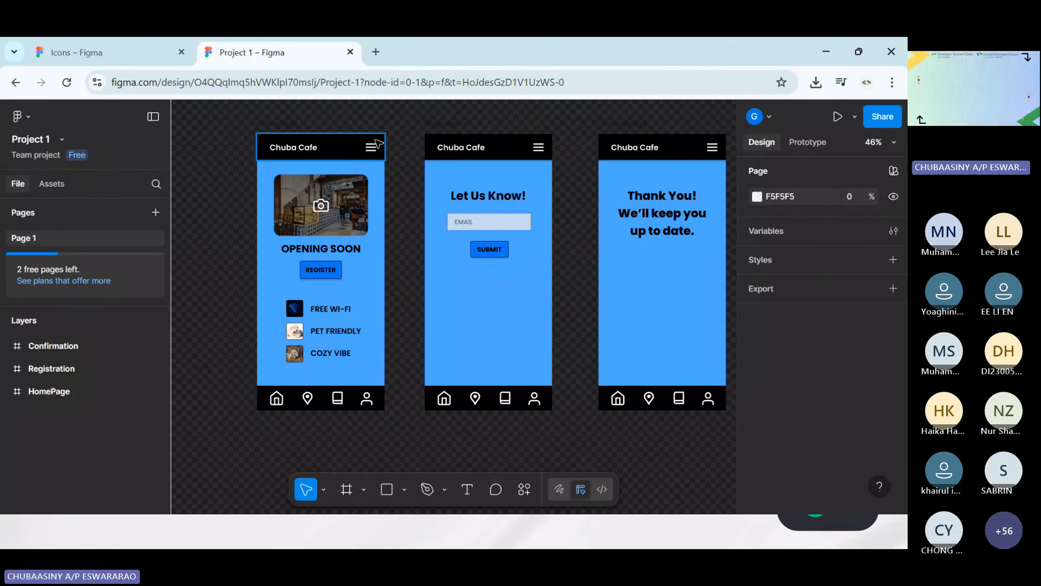
# Search the assets of all libraries for "icon" from an empty canvas area below the frames
pyautogui.scroll(-5, 533, 439)
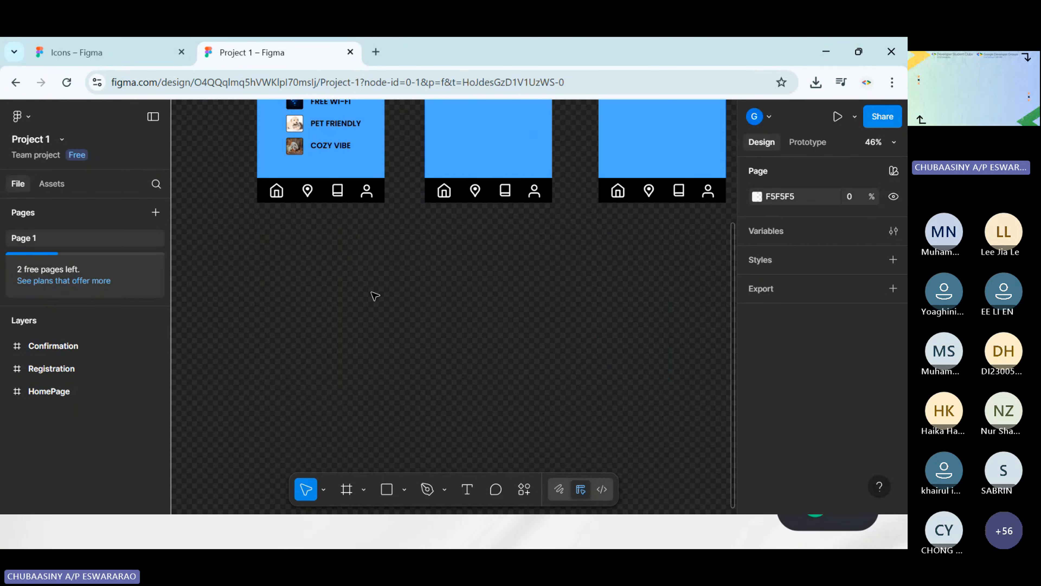
pyautogui.scroll(-5, 373, 296)
pyautogui.scroll(3, 404, 280)
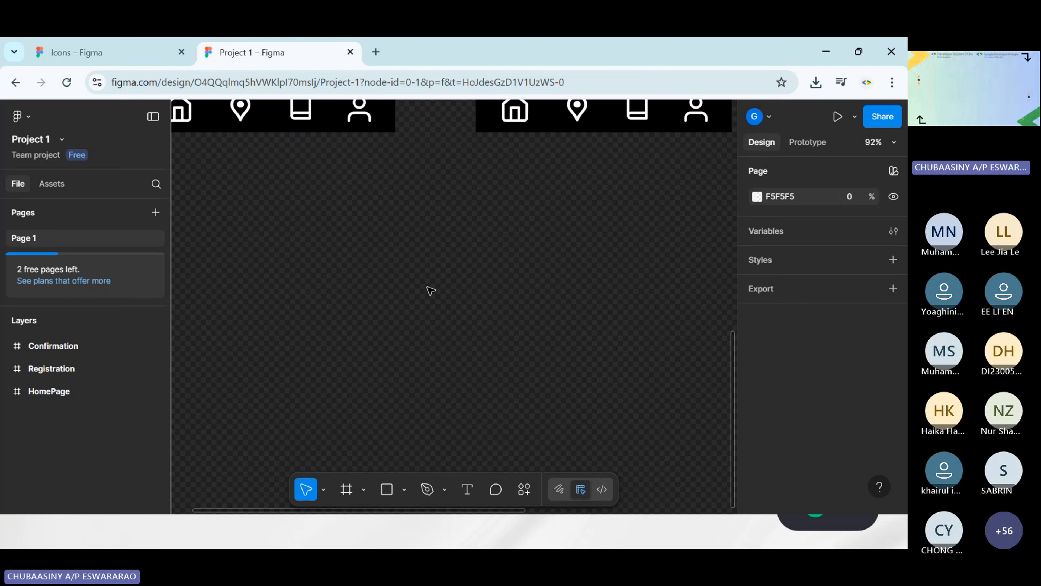
pyautogui.scroll(2, 410, 270)
pyautogui.scroll(2, 393, 267)
pyautogui.hscroll(-3, 430, 255)
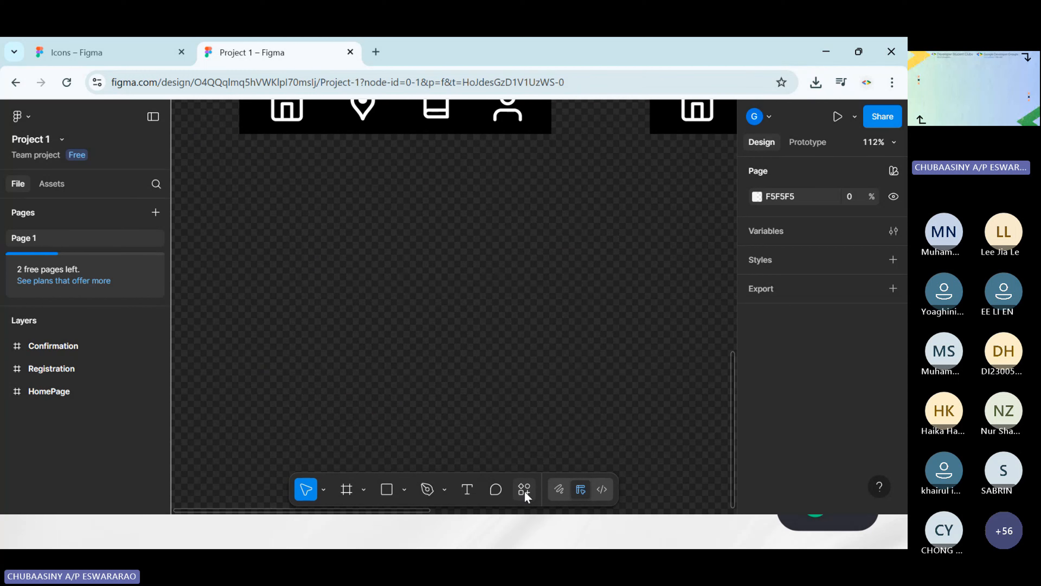
pyautogui.click(524, 491)
pyautogui.write('icon')
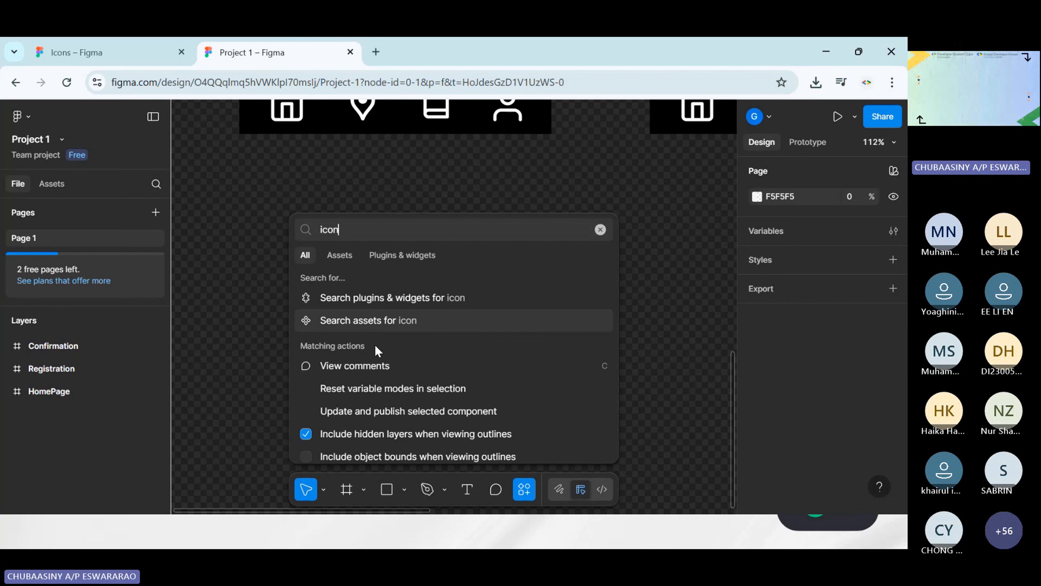
pyautogui.click(387, 320)
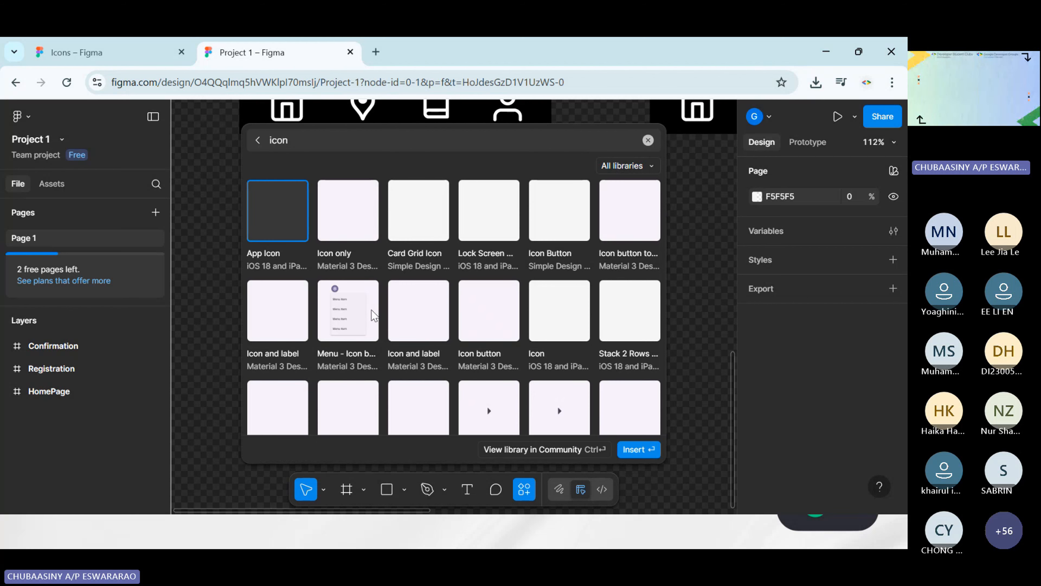
# Search all libraries for "heart", insert the Heart icon, and place it below the HomePage frame at about X 14, Y 946
pyautogui.click(256, 140)
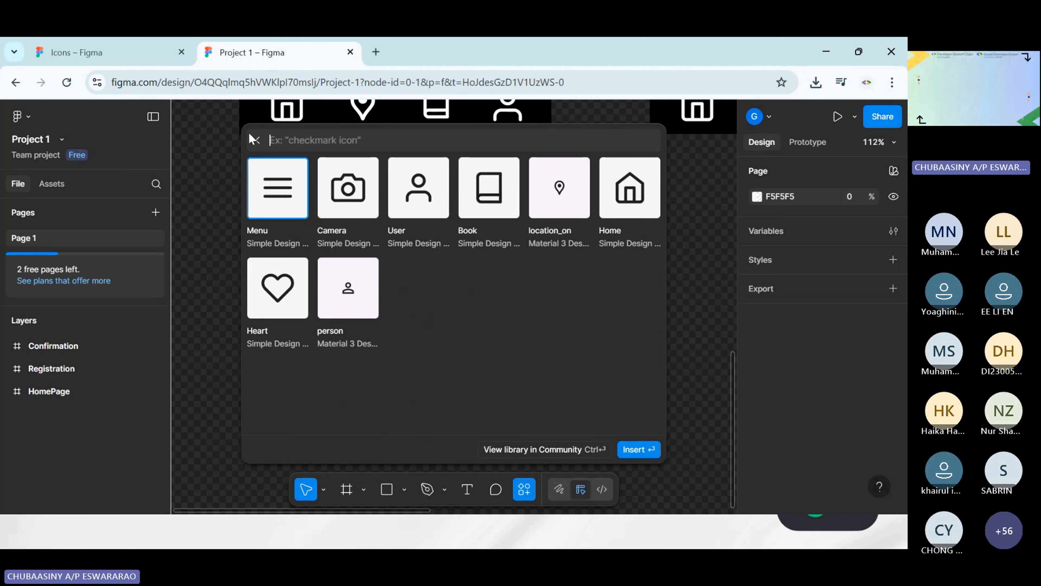
pyautogui.write('he')
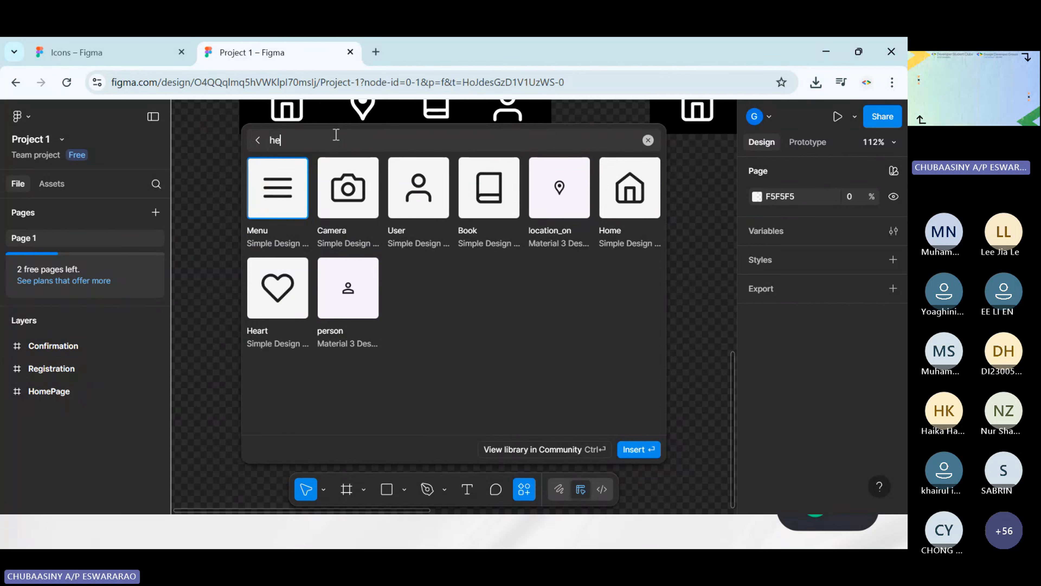
pyautogui.write('art')
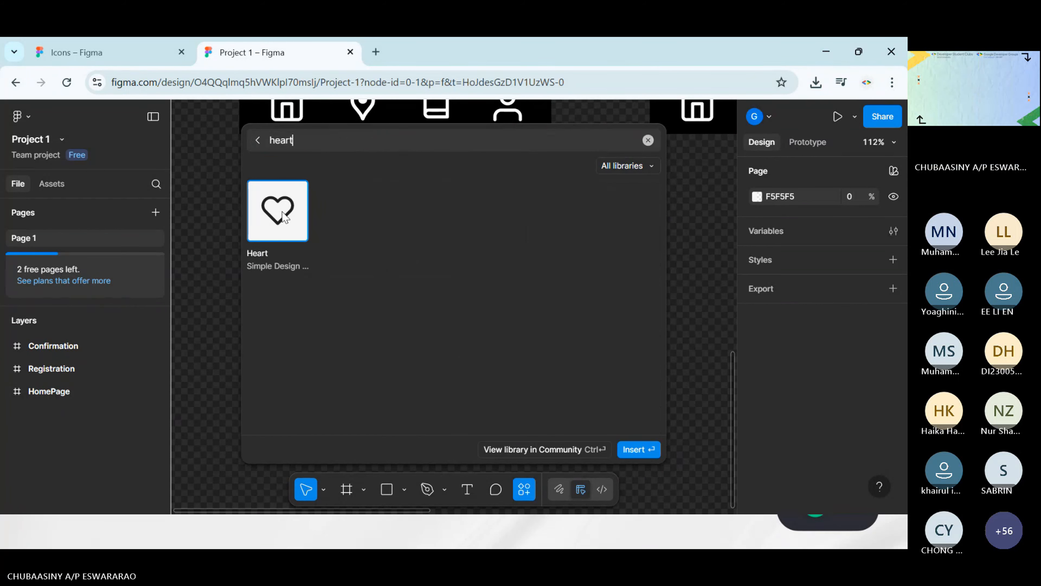
pyautogui.click(638, 449)
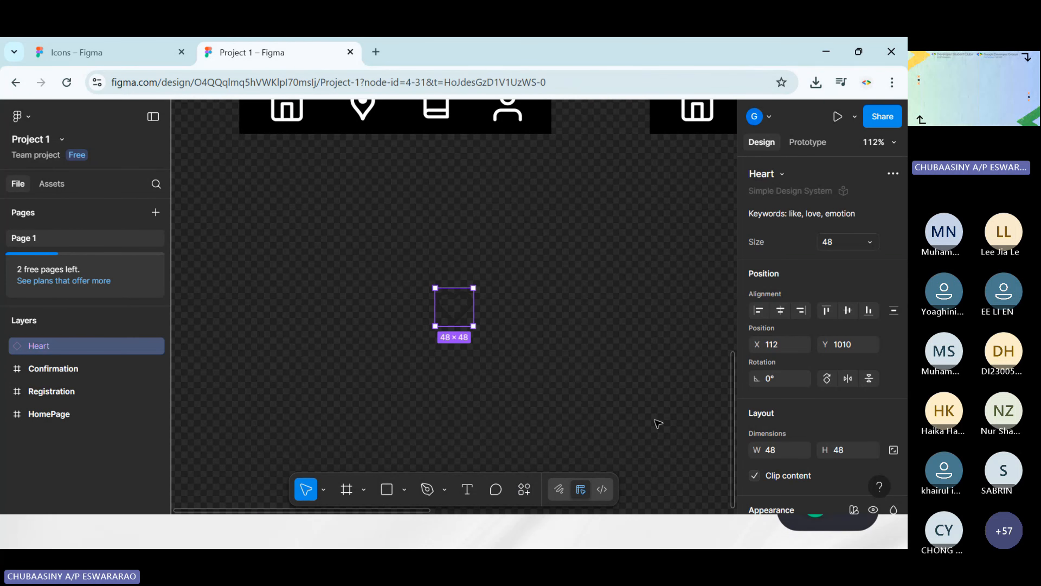
pyautogui.moveTo(467, 320); pyautogui.dragTo(390, 269)
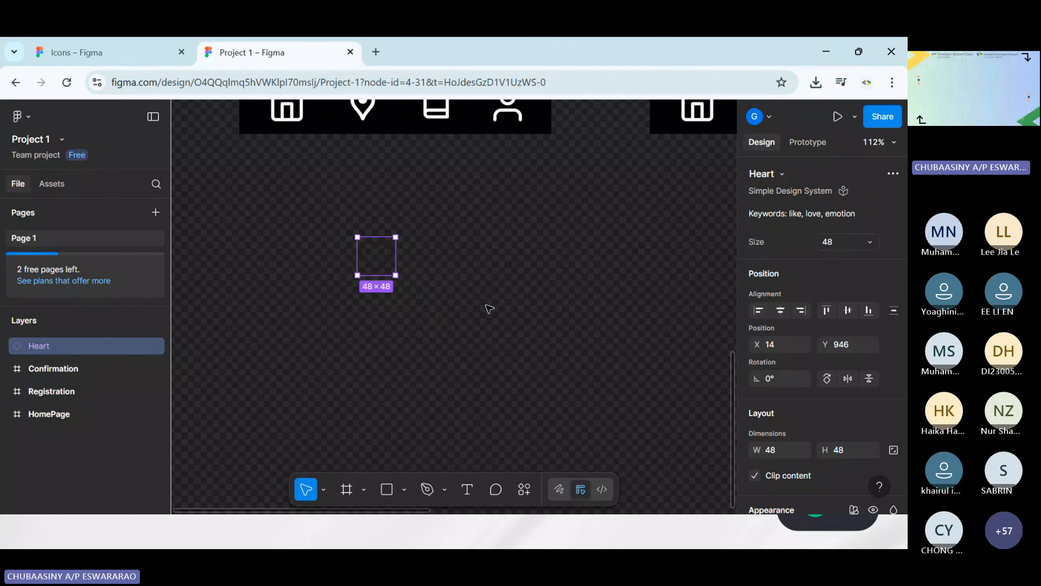
# Switch the interface theme to Light in the preferences
pyautogui.click(62, 139)
pyautogui.click(32, 119)
pyautogui.click(31, 120)
pyautogui.moveTo(84, 294)
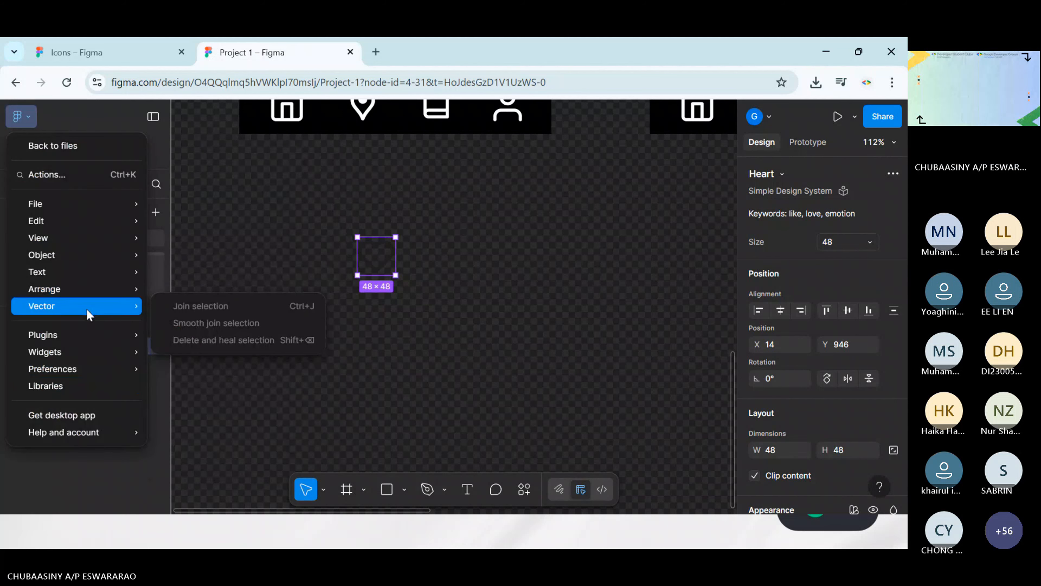
pyautogui.moveTo(92, 336)
pyautogui.moveTo(93, 369)
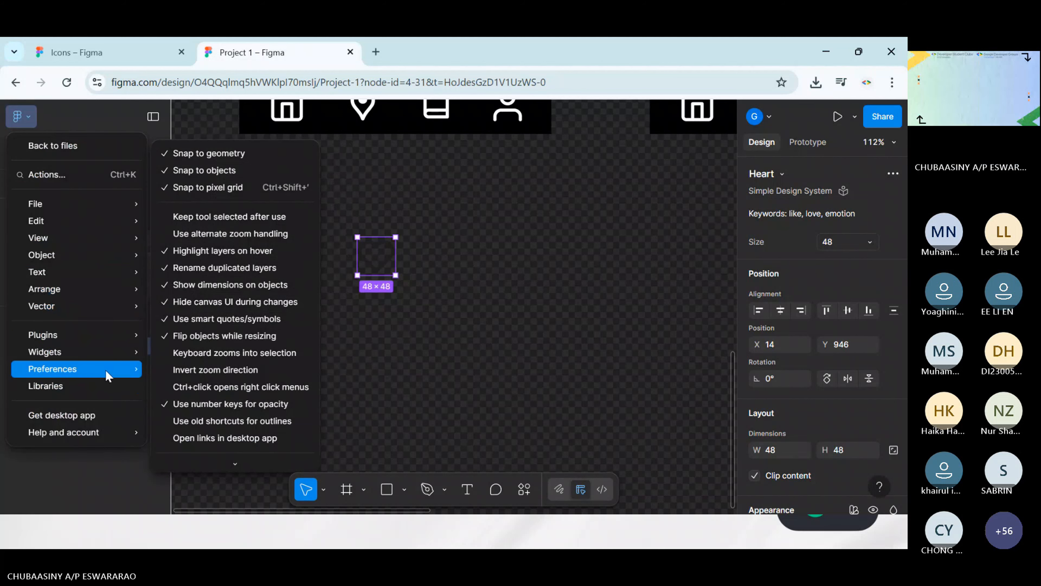
pyautogui.moveTo(221, 390)
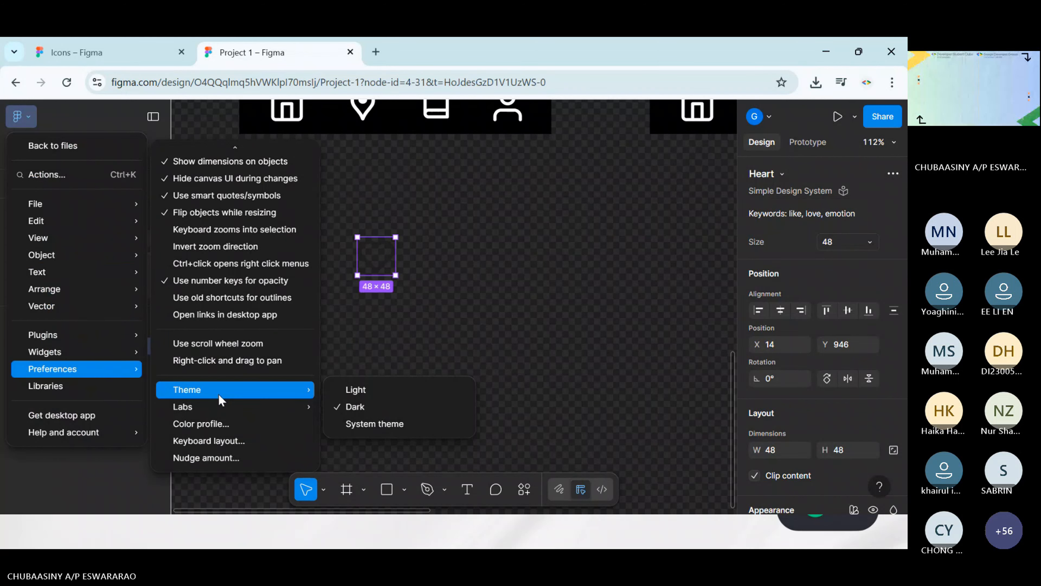
pyautogui.click(357, 390)
# Move the Heart icon slightly on the empty canvas, to about X 30, Y 933
pyautogui.scroll(5, 448, 275)
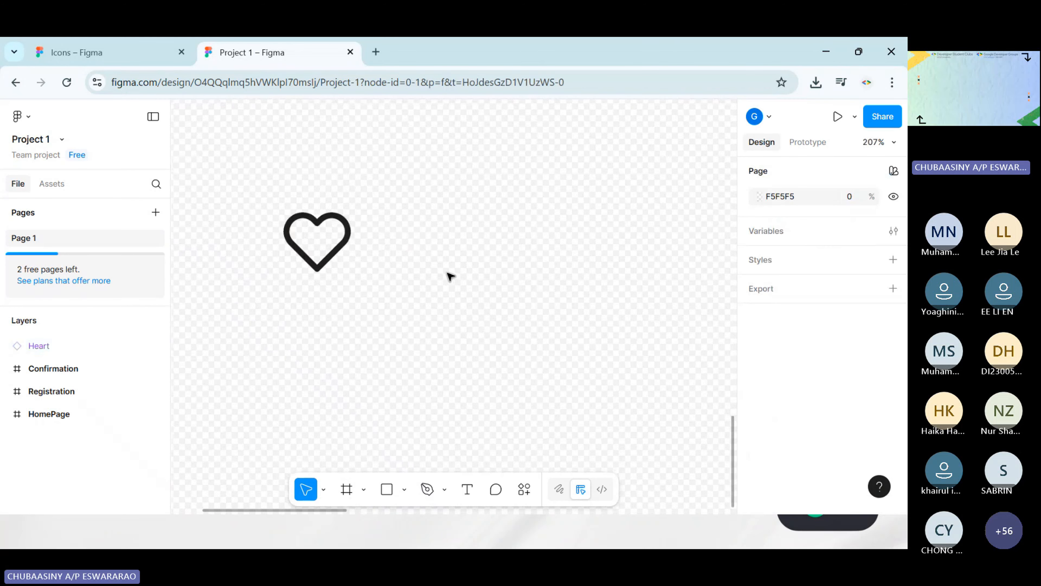
pyautogui.hscroll(-2, 447, 270)
pyautogui.scroll(-1, 447, 270)
pyautogui.moveTo(404, 202); pyautogui.dragTo(429, 185)
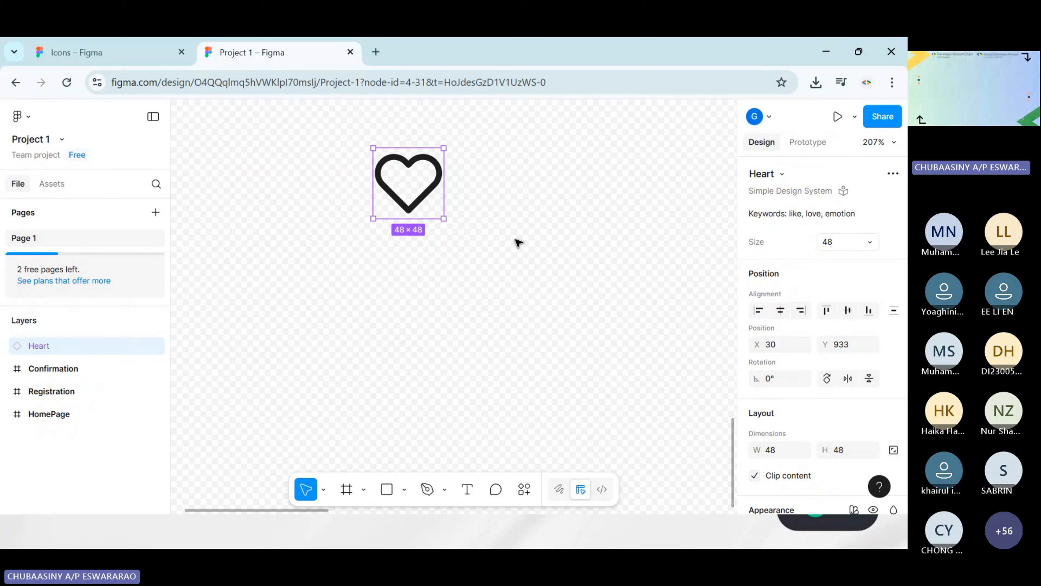
# Create a component from the Heart icon and add a second variant to it
pyautogui.click(449, 211)
pyautogui.click(414, 186)
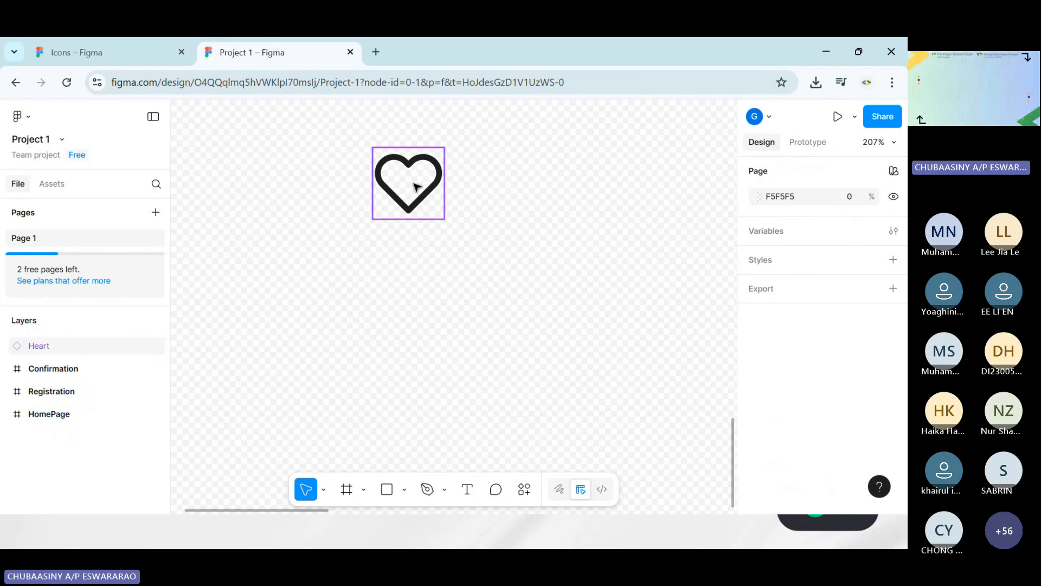
pyautogui.moveTo(326, 119); pyautogui.dragTo(509, 256)
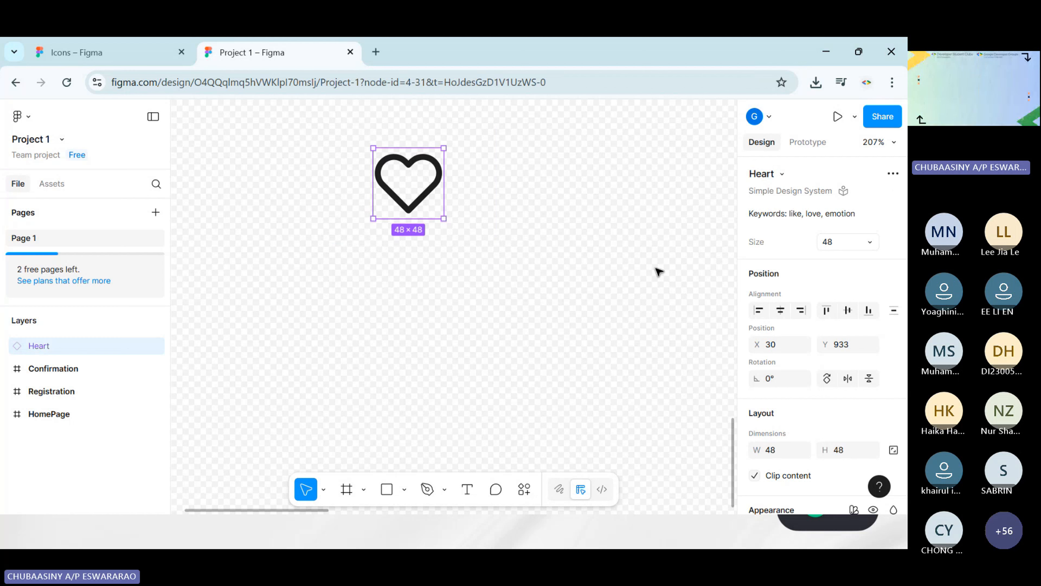
pyautogui.rightClick(390, 147)
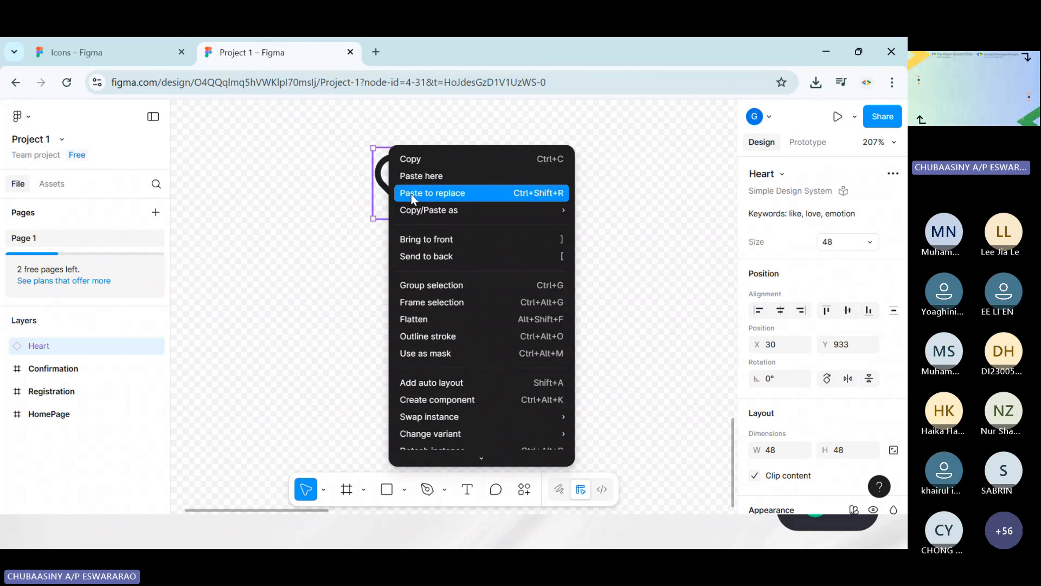
pyautogui.click(318, 188)
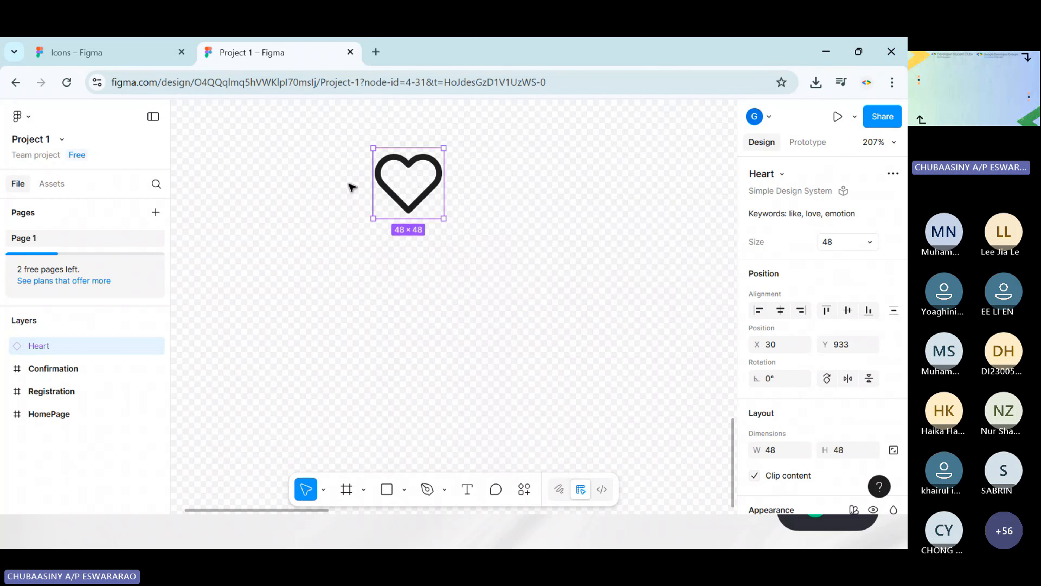
pyautogui.rightClick(393, 186)
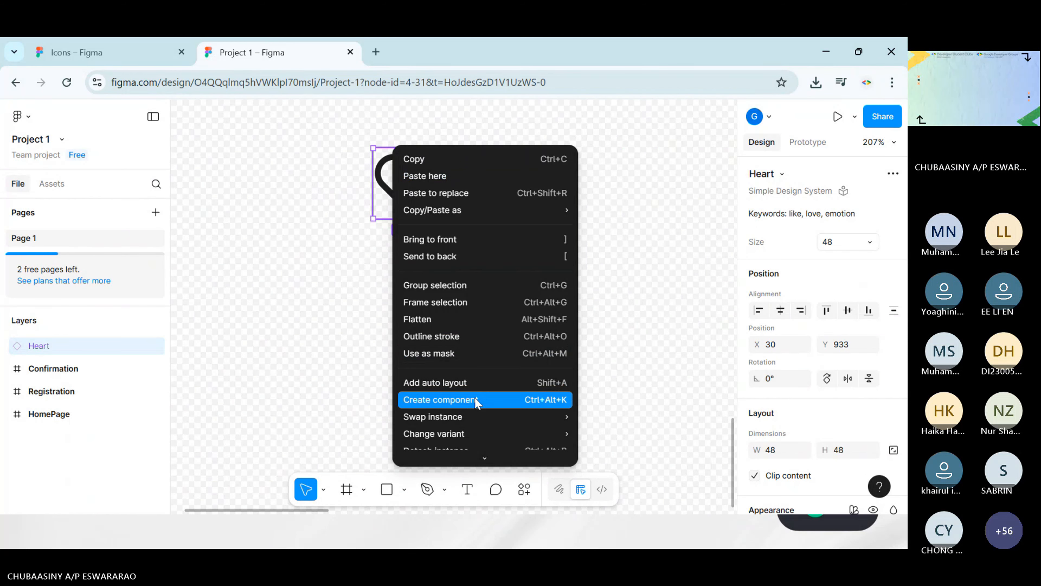
pyautogui.click(475, 399)
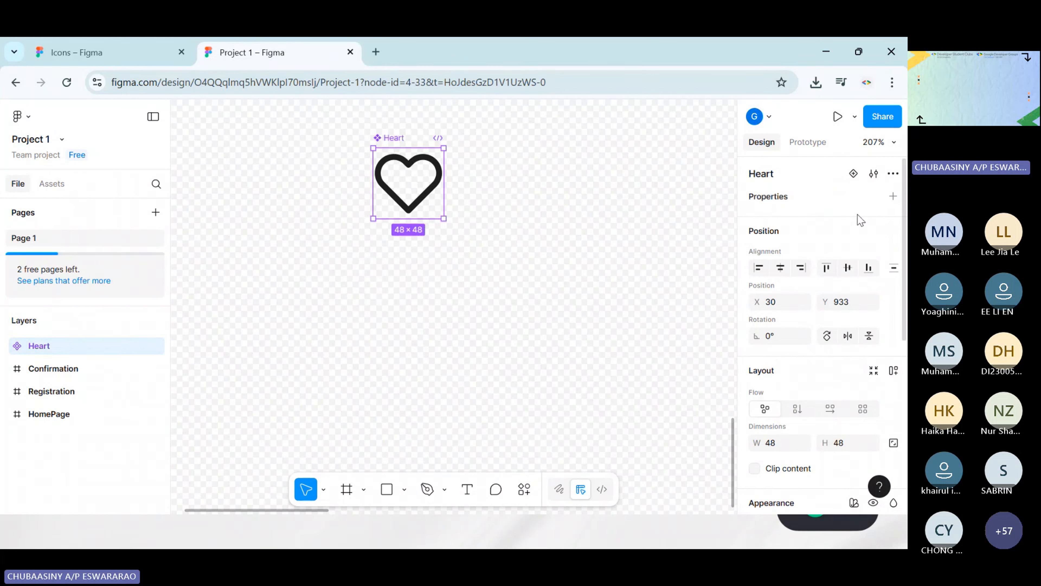
pyautogui.click(853, 174)
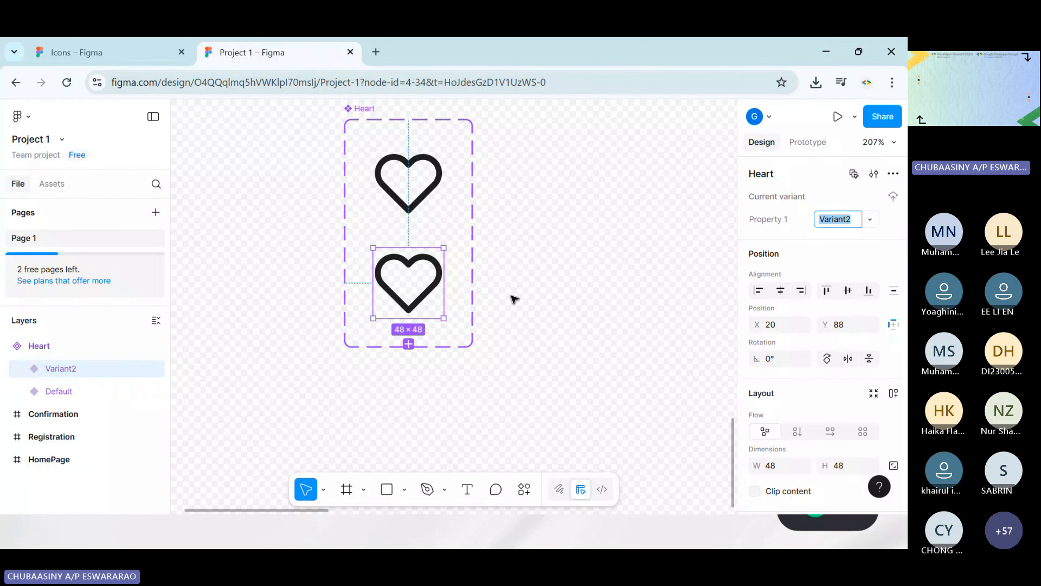
pyautogui.click(535, 269)
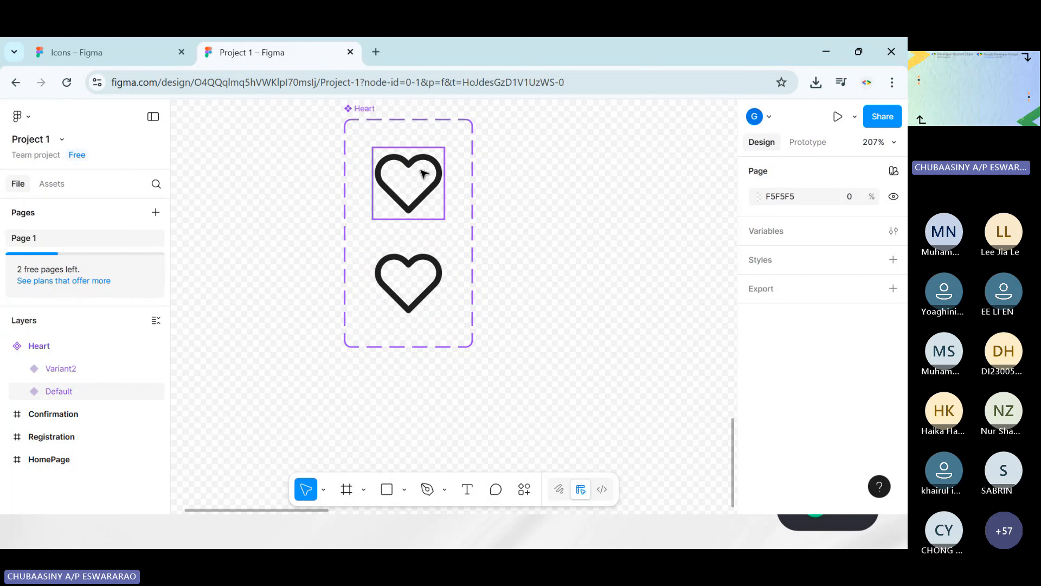
# Recolor the Heart component's second variant with the Red color from the iOS 18 and iPadOS 18 library
pyautogui.scroll(5, 557, 244)
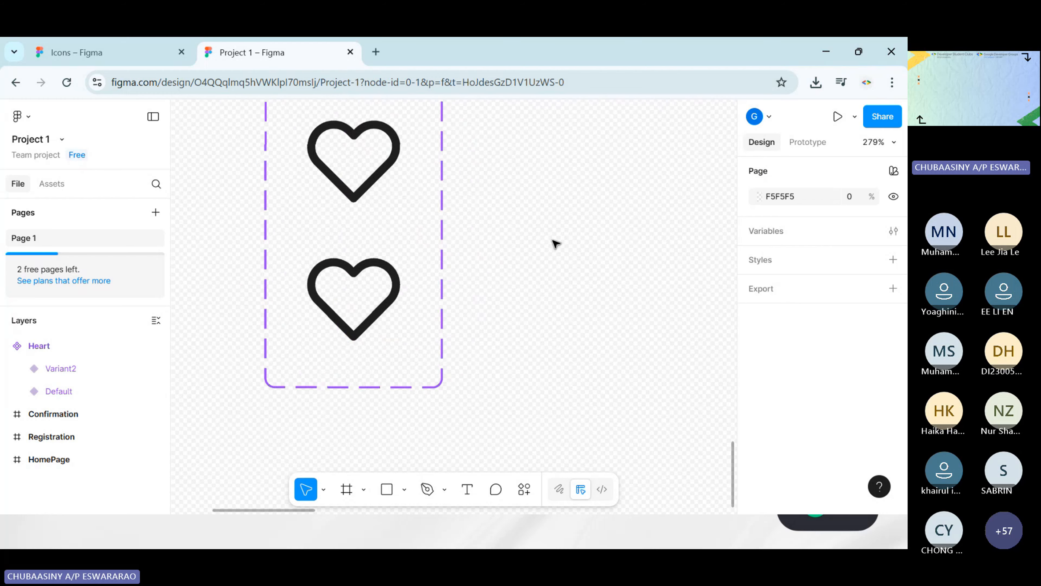
pyautogui.scroll(1, 476, 202)
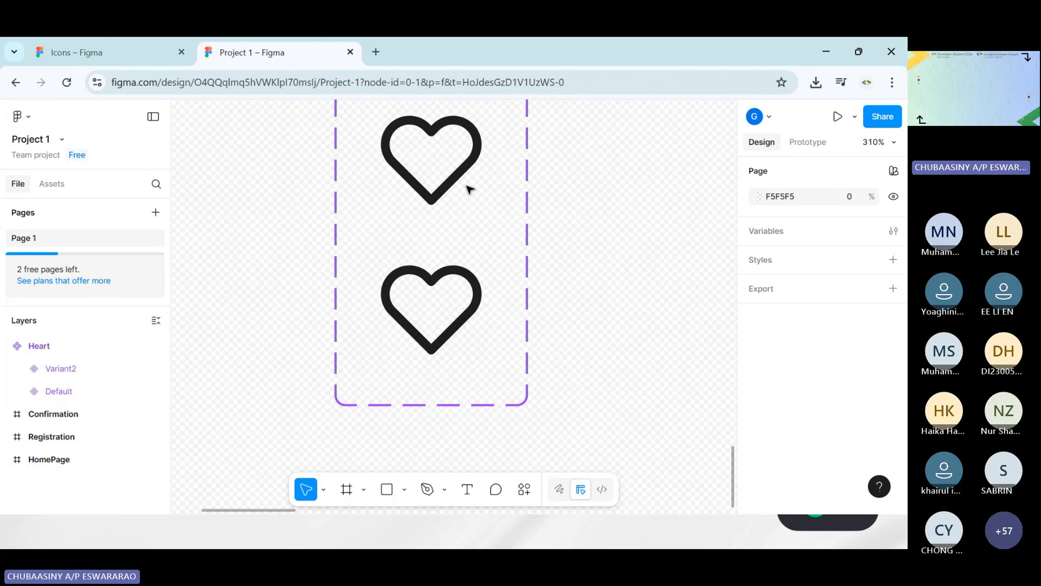
pyautogui.hscroll(-2, 594, 246)
pyautogui.click(458, 328)
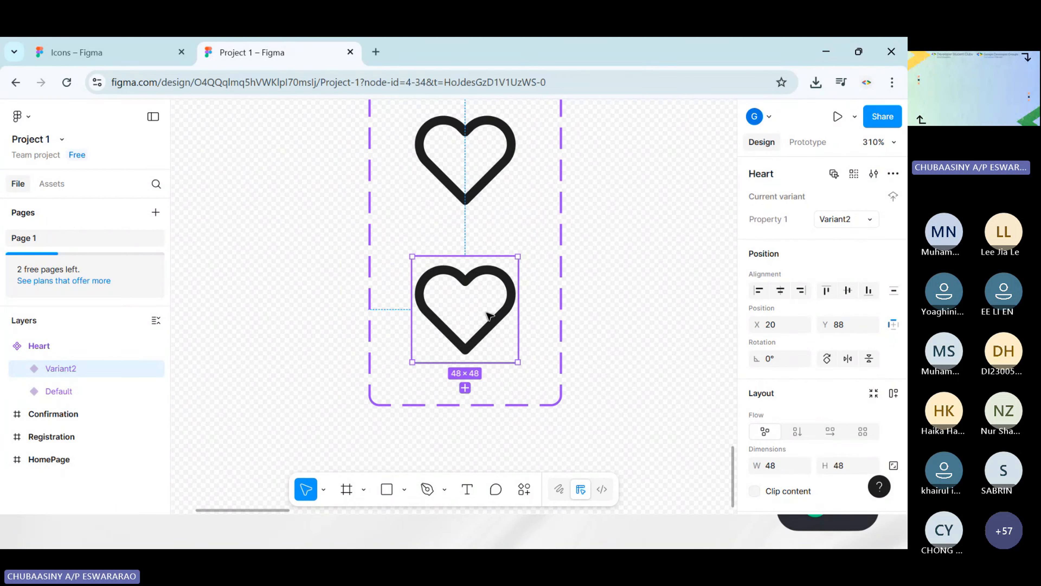
pyautogui.scroll(-8, 816, 382)
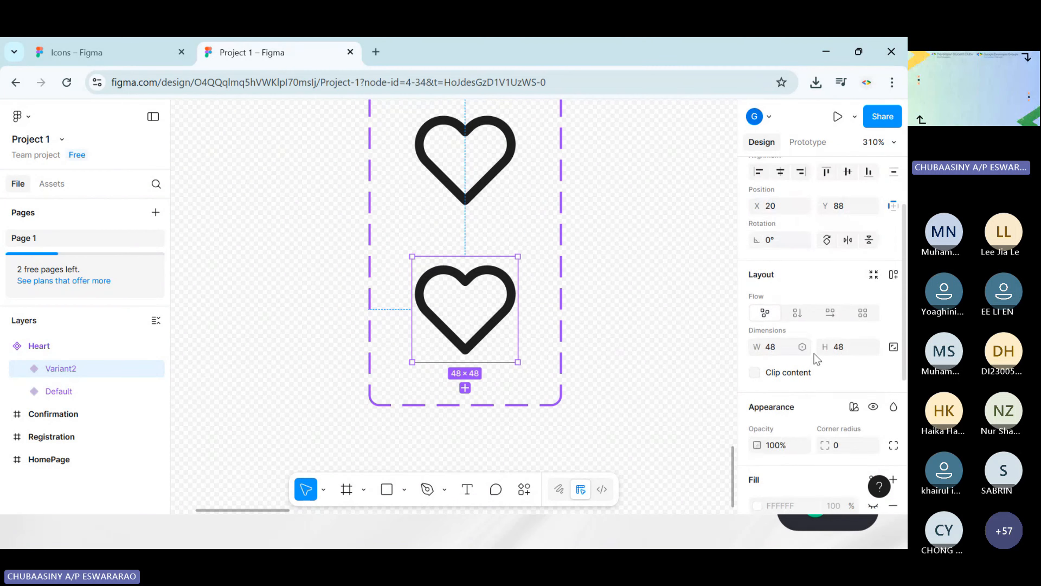
pyautogui.click(768, 404)
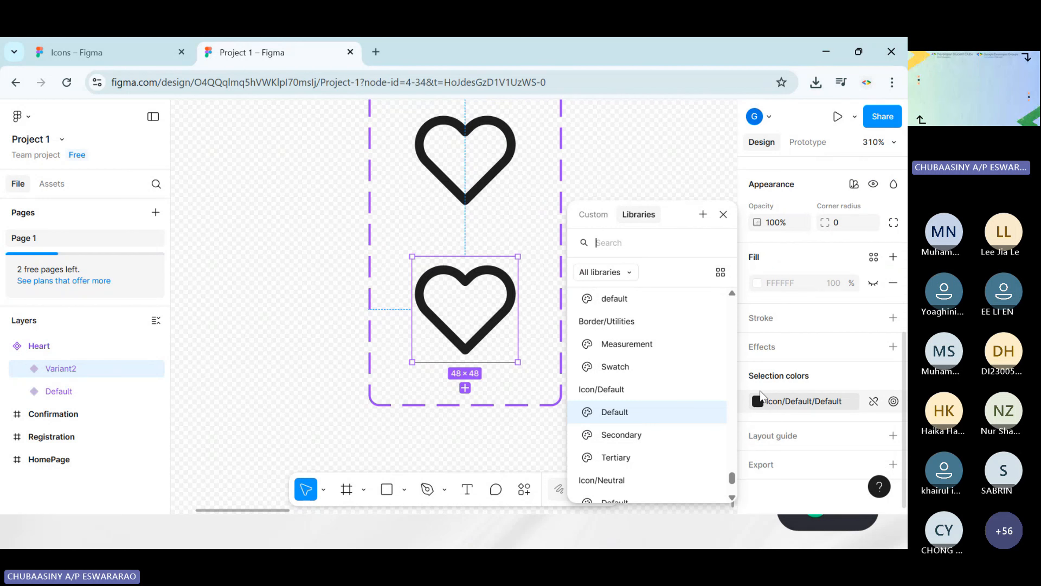
pyautogui.write('red')
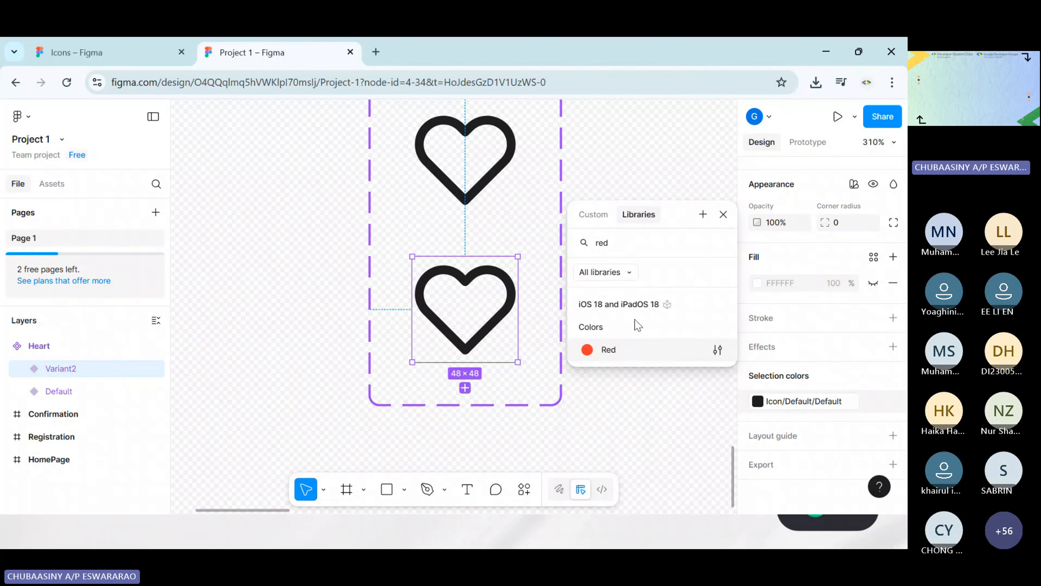
pyautogui.click(626, 352)
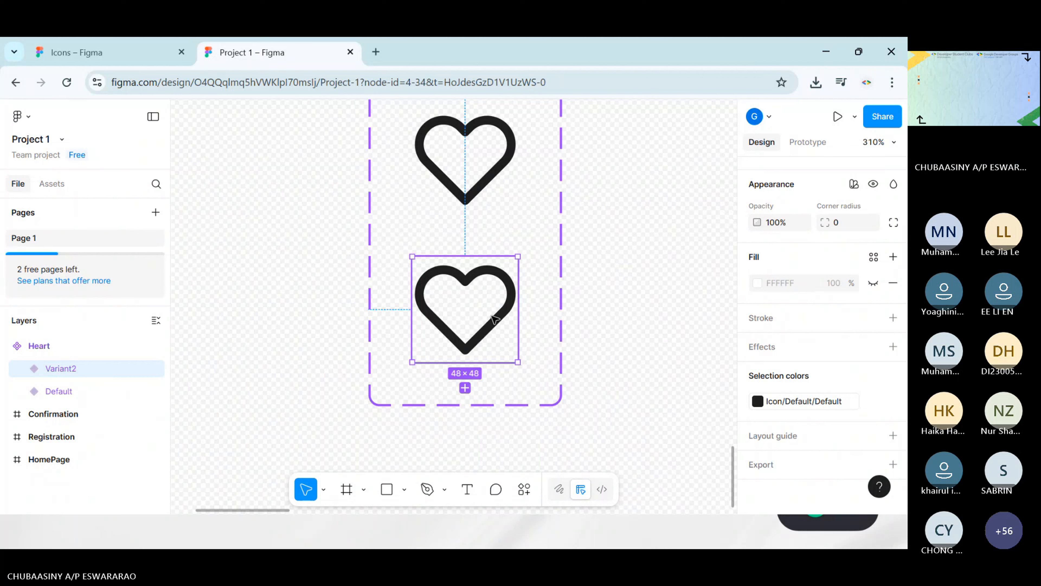
pyautogui.click(791, 401)
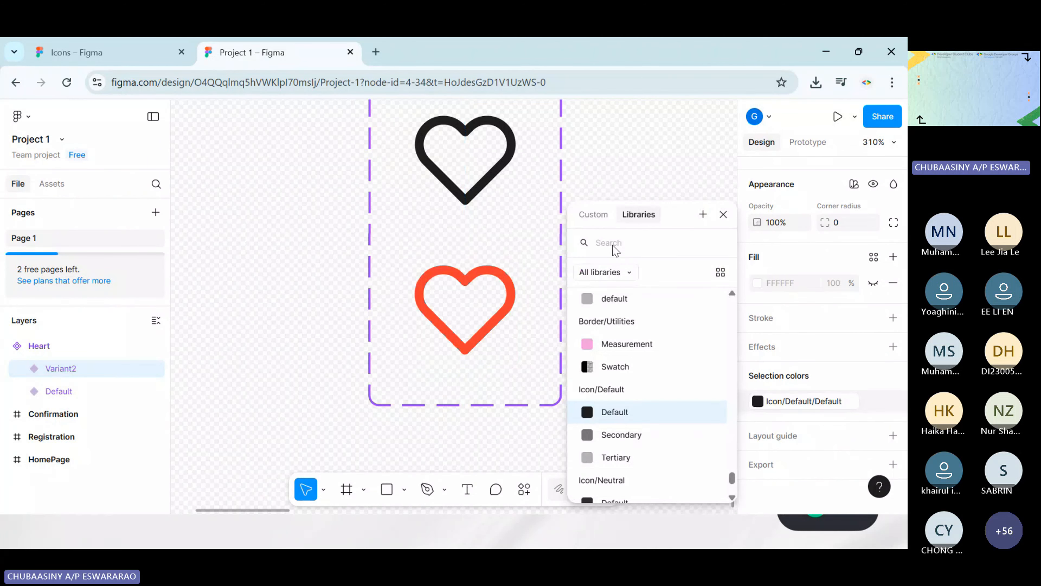
pyautogui.click(605, 144)
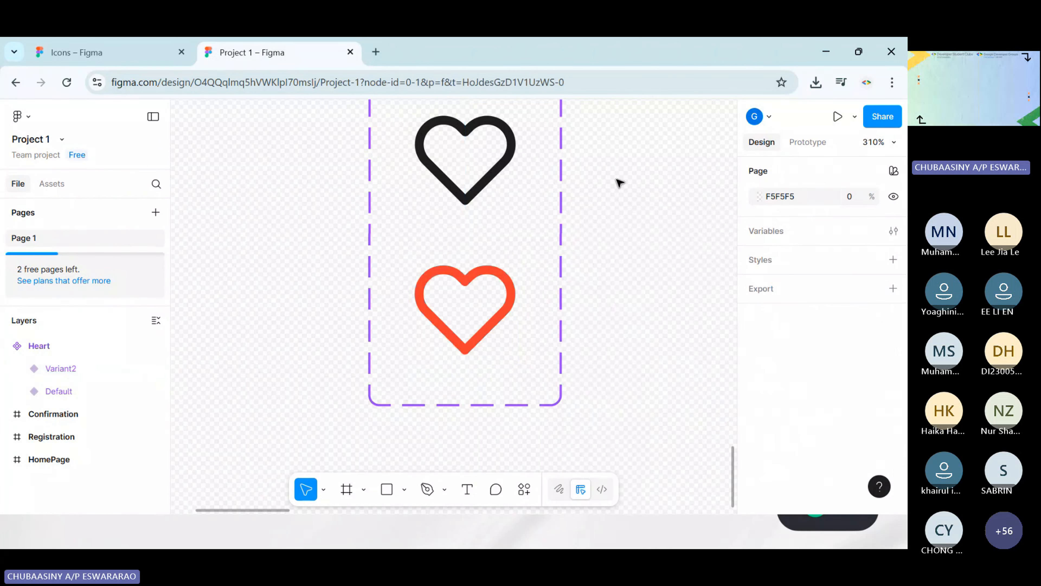
# Switch to Figma Draw, dismiss its introduction, and set the pencil color to the red sampled from the lower heart's outline
pyautogui.click(480, 325)
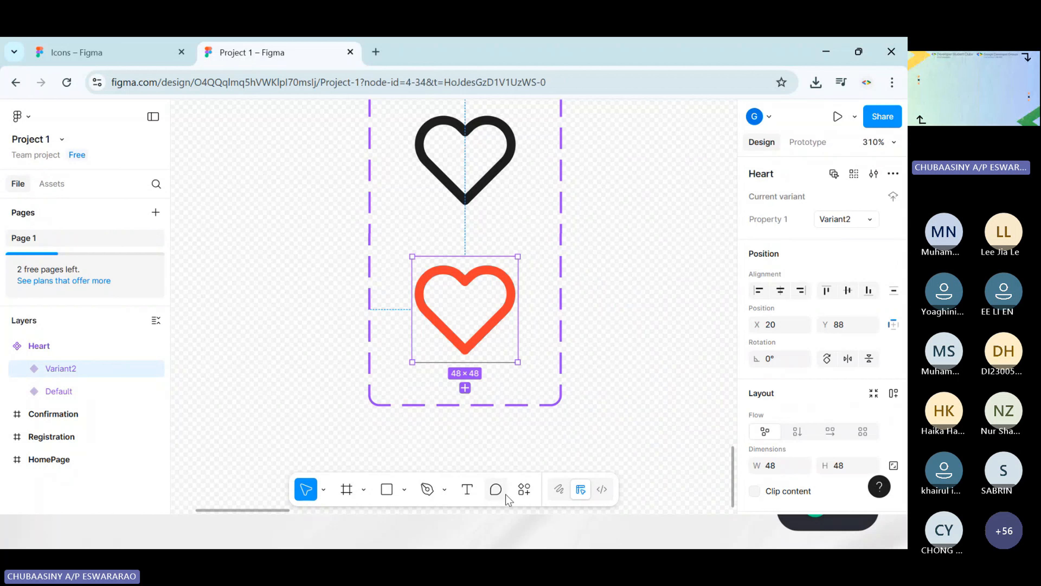
pyautogui.click(566, 495)
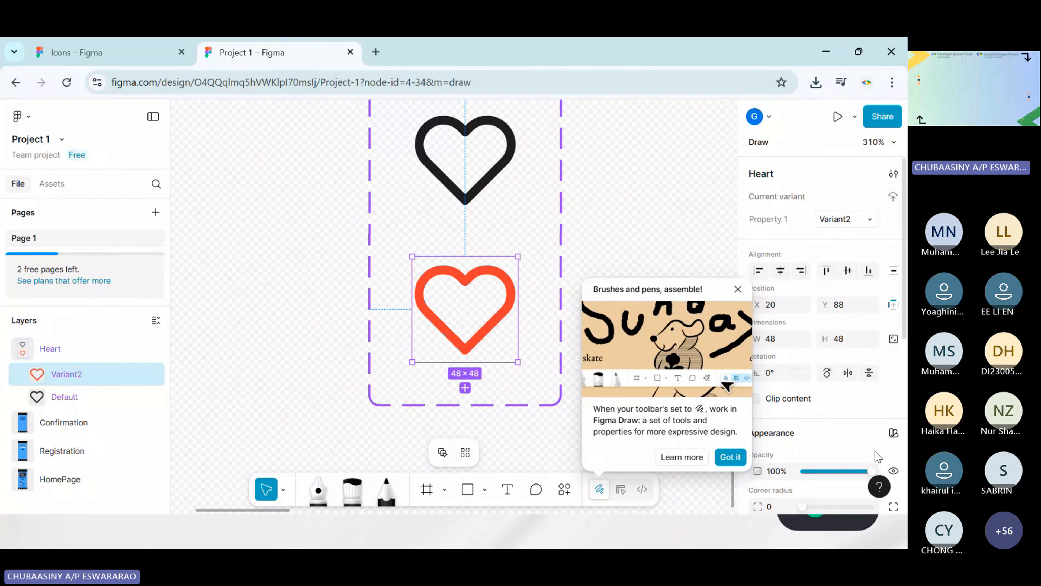
pyautogui.click(738, 289)
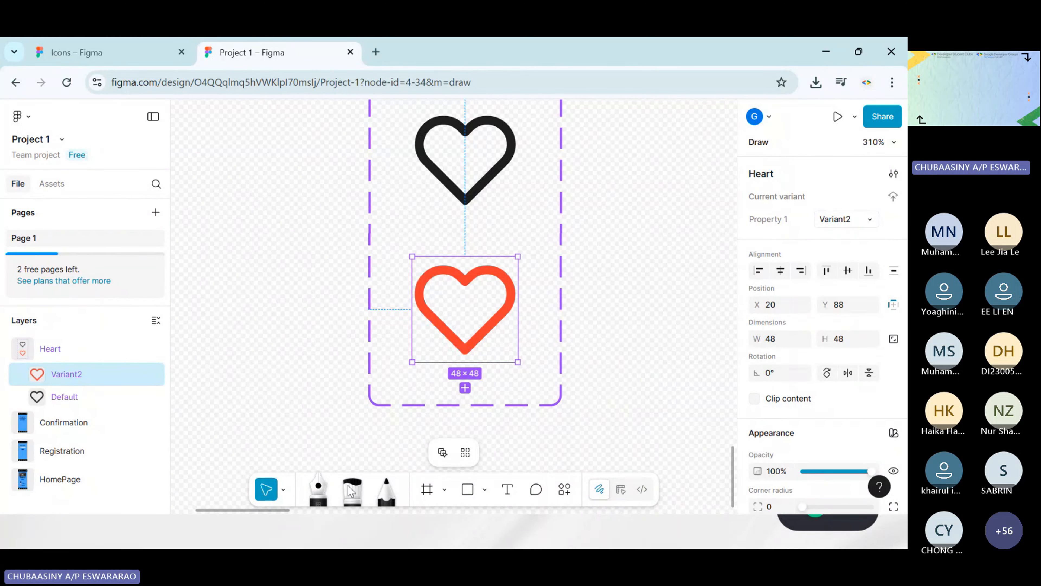
pyautogui.click(387, 488)
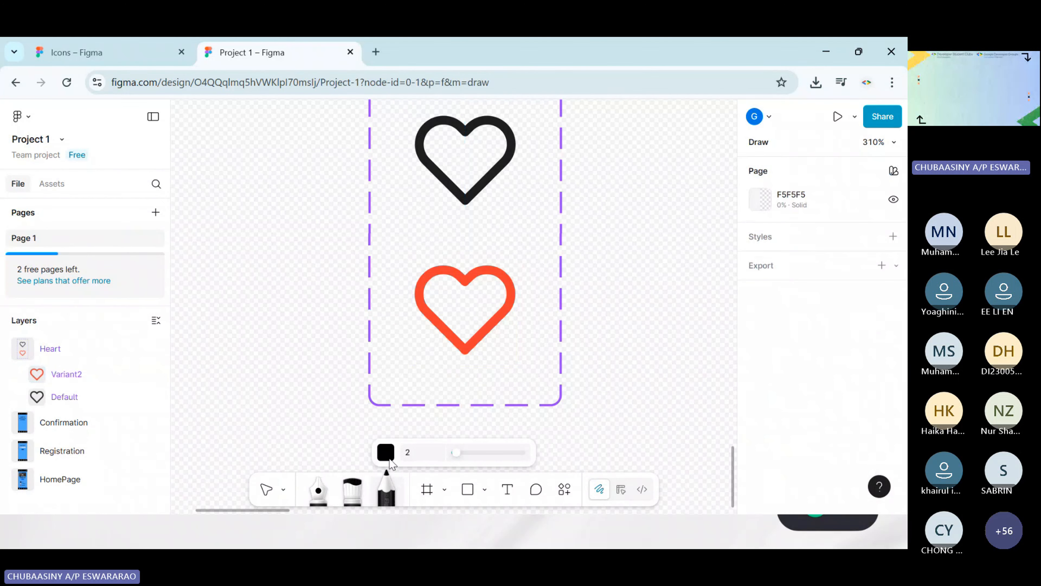
pyautogui.click(388, 454)
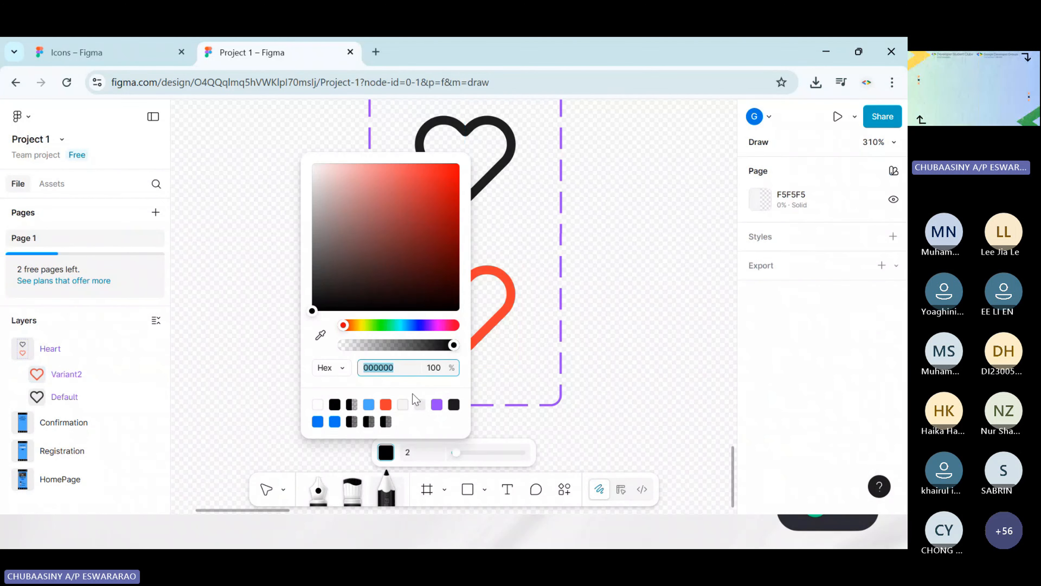
pyautogui.click(323, 336)
pyautogui.click(462, 340)
# Draw a short freehand pencil stroke of size 2 inside the lower red heart
pyautogui.scroll(3, 484, 310)
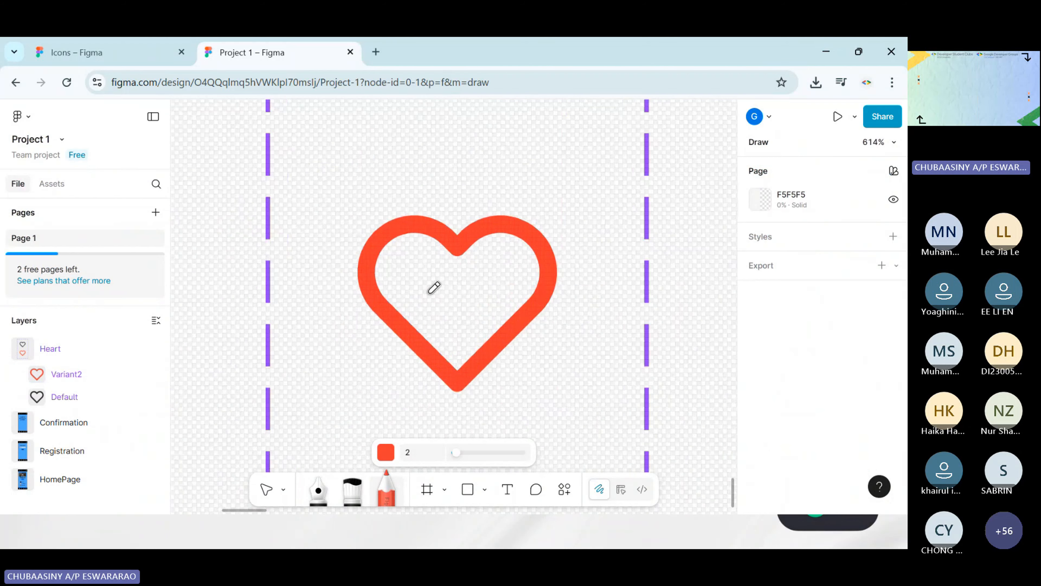
pyautogui.moveTo(457, 312); pyautogui.dragTo(430, 281)
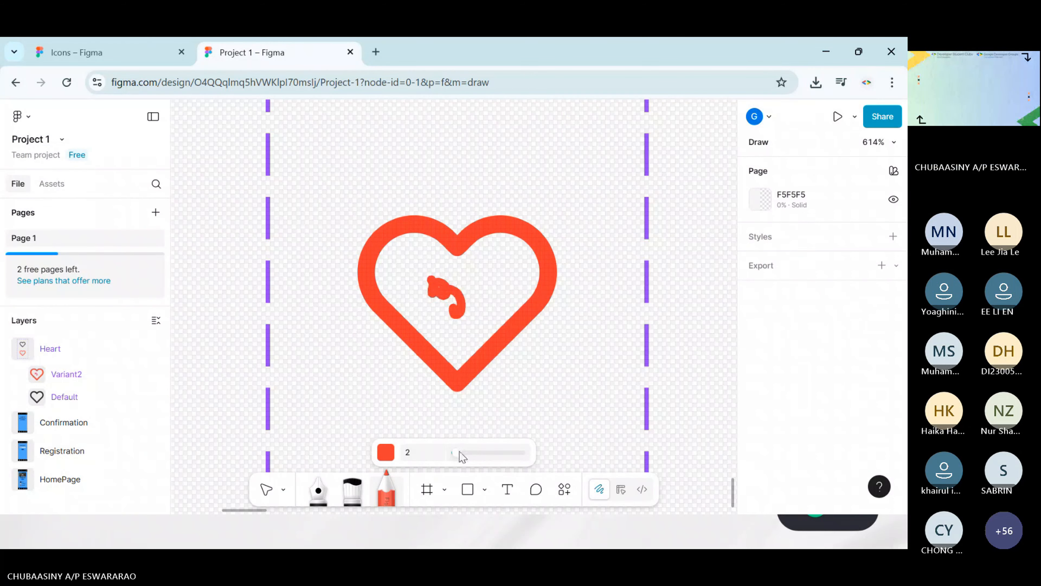
pyautogui.moveTo(463, 456); pyautogui.dragTo(472, 453)
pyautogui.moveTo(448, 305); pyautogui.dragTo(421, 279)
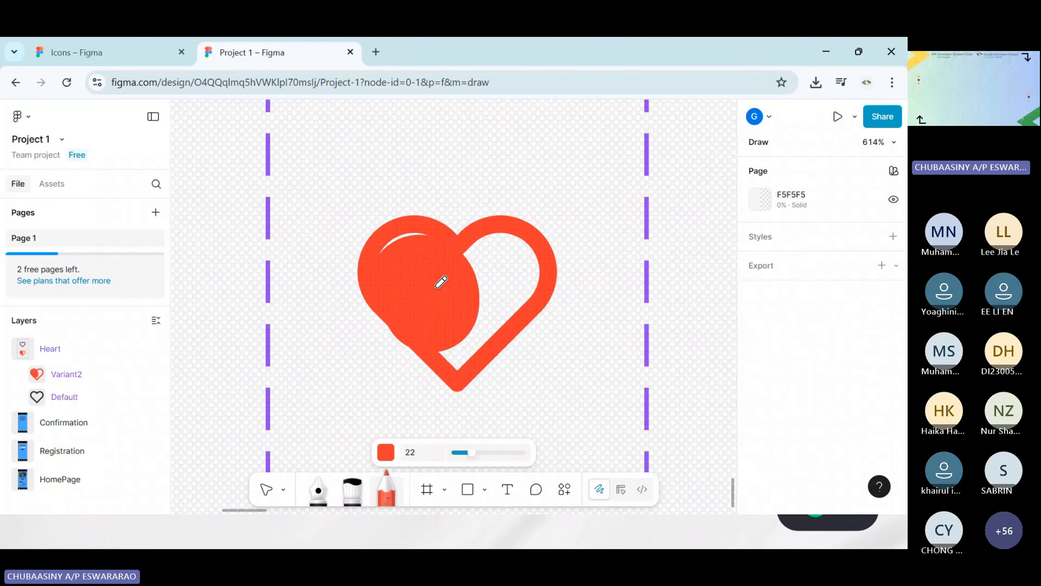
pyautogui.hotkey('ctrl', 'z')
# Reduce the pencil size and fill most of the lower heart with strokes, using size 2 for its pointed tip
pyautogui.moveTo(471, 453)
pyautogui.mouseDown()
pyautogui.moveTo(455, 453)
pyautogui.moveTo(466, 453)
pyautogui.mouseUp()
pyautogui.moveTo(451, 302)
pyautogui.mouseDown()
pyautogui.moveTo(429, 274)
pyautogui.moveTo(402, 263)
pyautogui.moveTo(447, 310)
pyautogui.moveTo(466, 274)
pyautogui.moveTo(517, 262)
pyautogui.moveTo(494, 256)
pyautogui.moveTo(528, 258)
pyautogui.moveTo(516, 295)
pyautogui.moveTo(492, 316)
pyautogui.moveTo(467, 320)
pyautogui.moveTo(422, 287)
pyautogui.mouseUp()
pyautogui.moveTo(466, 452); pyautogui.dragTo(462, 453)
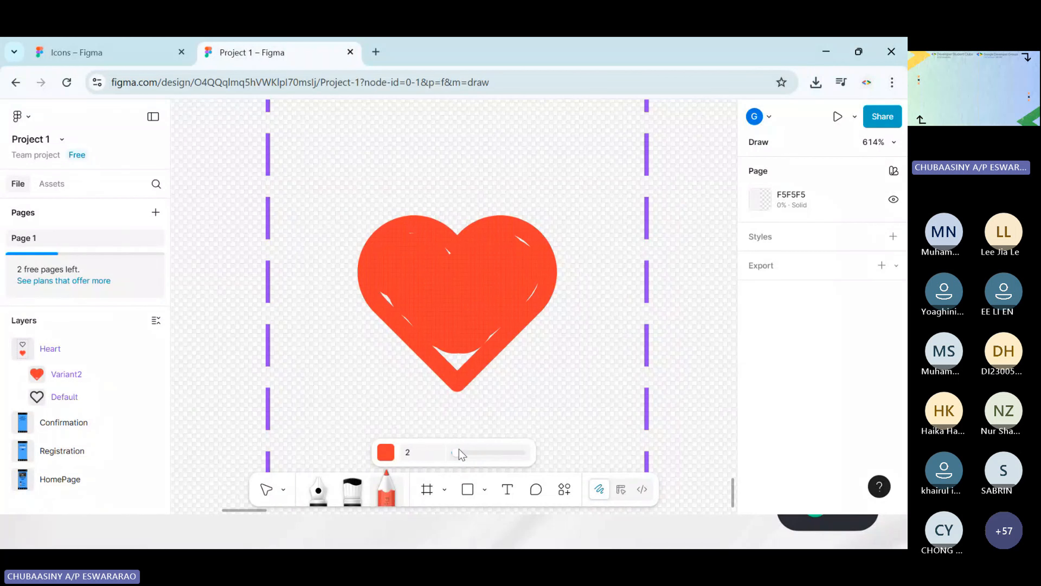
pyautogui.moveTo(465, 328)
pyautogui.mouseDown()
pyautogui.moveTo(446, 359)
pyautogui.moveTo(440, 352)
pyautogui.moveTo(469, 351)
pyautogui.mouseUp()
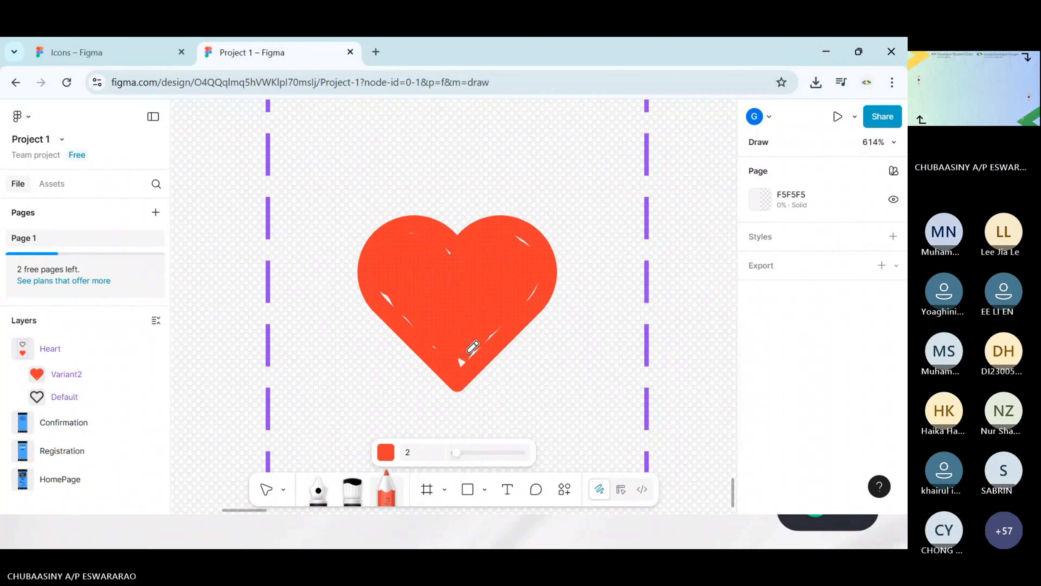
# Set the pencil size to 8, paint over the remaining gaps in the lower heart, and return to the Move tool
pyautogui.click(465, 452)
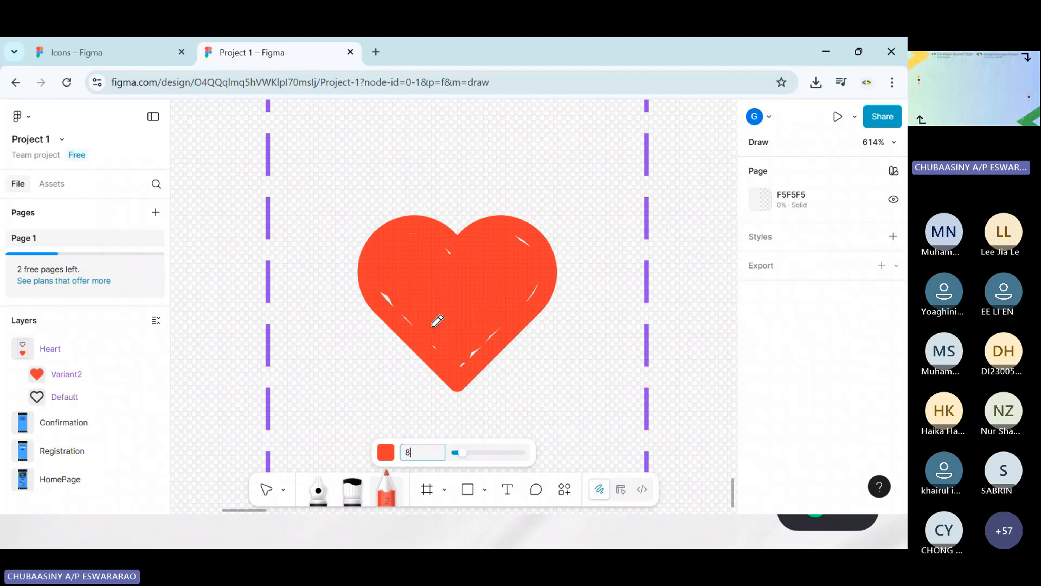
pyautogui.moveTo(414, 242)
pyautogui.mouseDown()
pyautogui.moveTo(473, 264)
pyautogui.moveTo(520, 259)
pyautogui.moveTo(521, 295)
pyautogui.moveTo(447, 362)
pyautogui.moveTo(467, 312)
pyautogui.mouseUp()
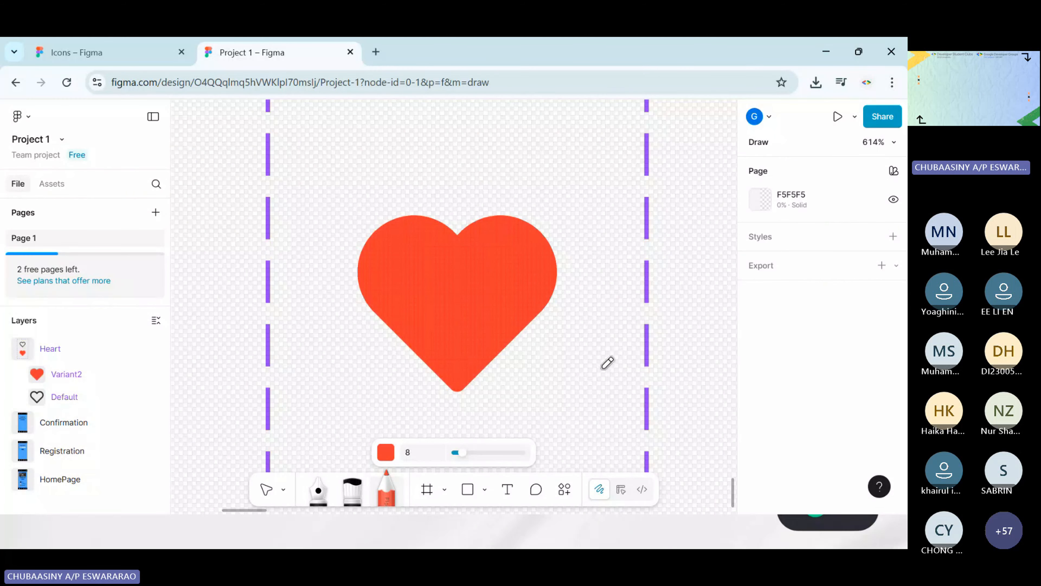
pyautogui.scroll(-5, 603, 363)
pyautogui.hscroll(3, 599, 361)
pyautogui.scroll(-1, 657, 329)
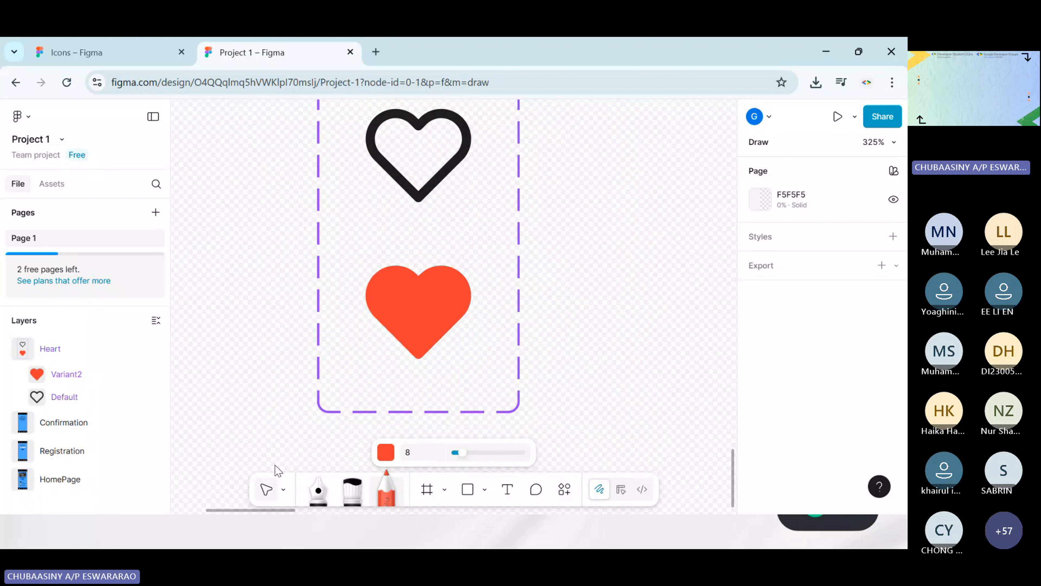
pyautogui.click(266, 488)
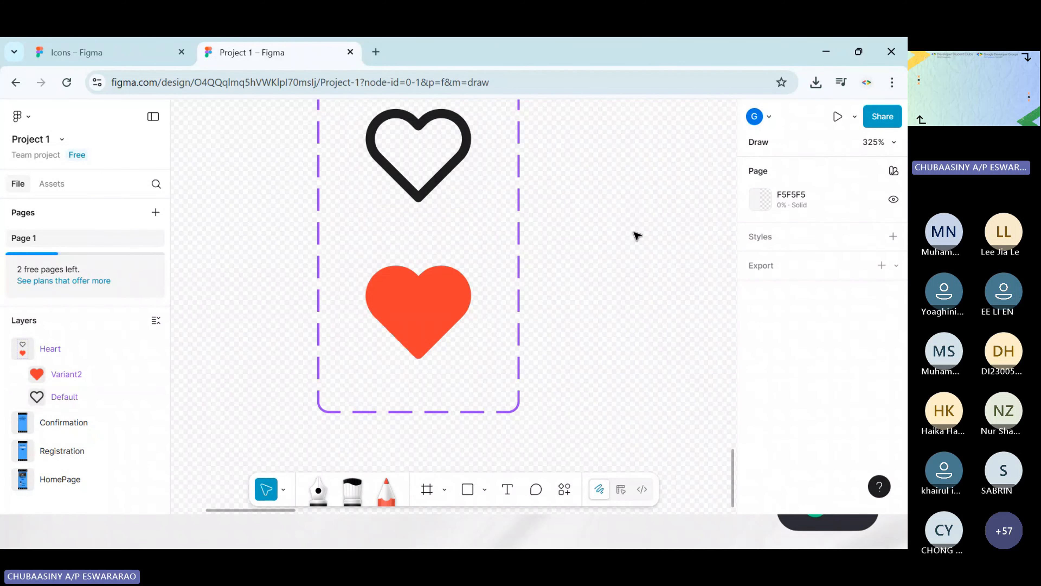
# Group the pencil strokes Vector 1 through Vector 8 inside Variant2, leaving the variant's Heart layer out of the group
pyautogui.scroll(-3, 637, 236)
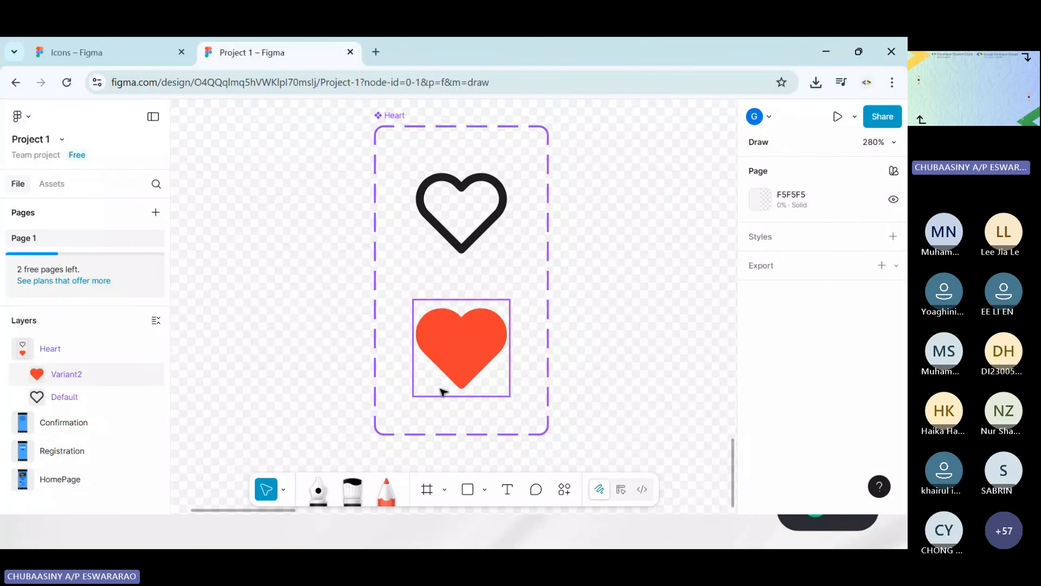
pyautogui.click(24, 376)
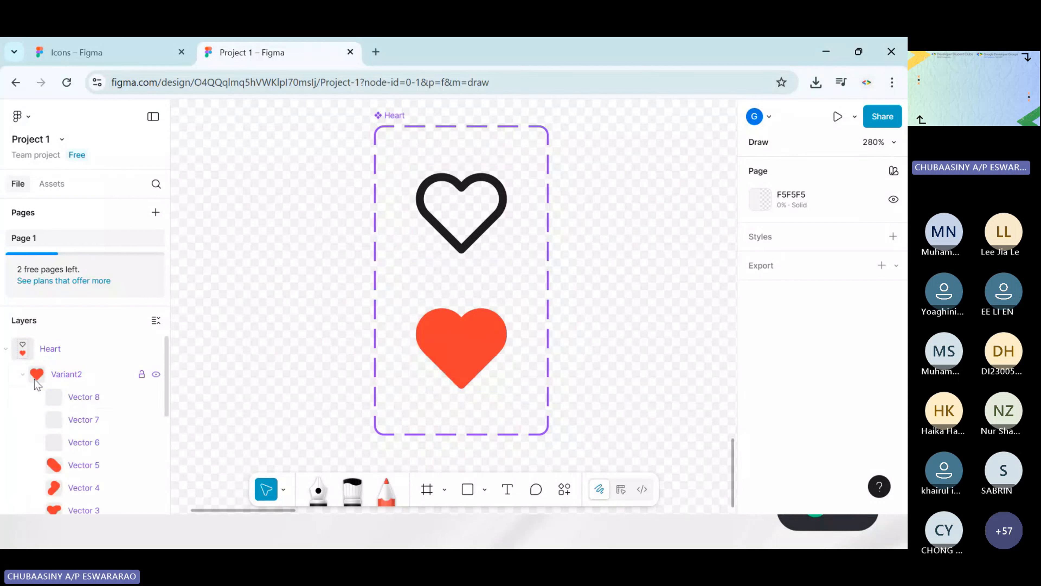
pyautogui.click(82, 401)
pyautogui.keyDown('shift'); pyautogui.click(88, 419); pyautogui.keyUp('shift')
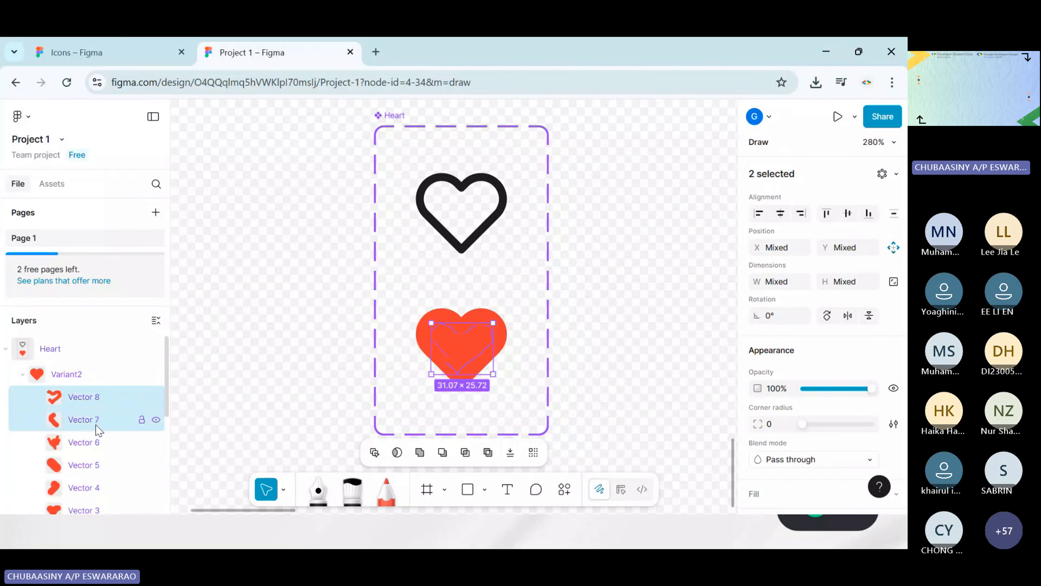
pyautogui.keyDown('shift'); pyautogui.click(92, 442); pyautogui.keyUp('shift')
pyautogui.keyDown('shift'); pyautogui.click(98, 465); pyautogui.keyUp('shift')
pyautogui.scroll(-2, 100, 471)
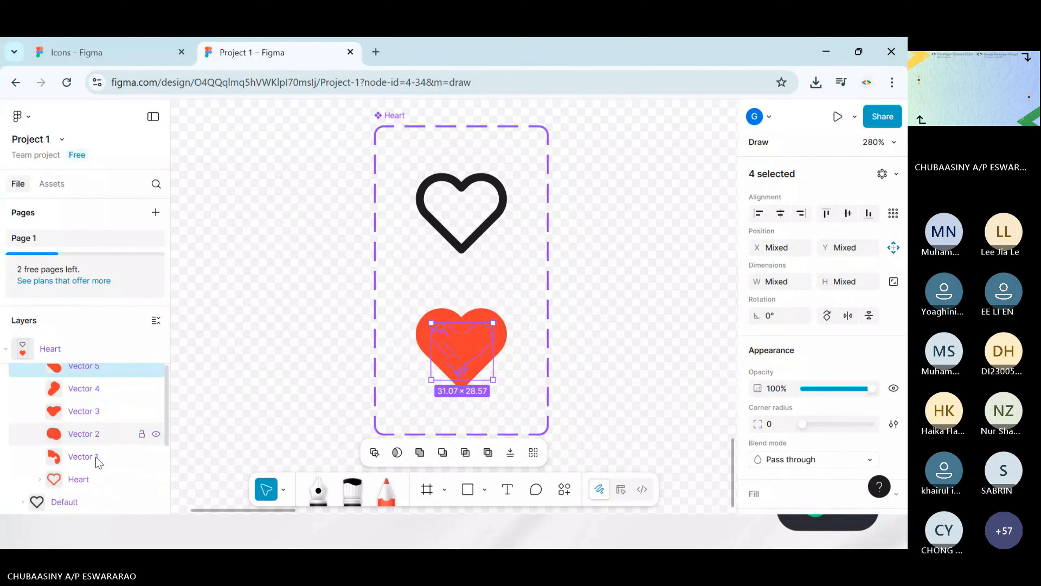
pyautogui.scroll(1, 93, 443)
pyautogui.keyDown('shift'); pyautogui.click(88, 420); pyautogui.keyUp('shift')
pyautogui.keyDown('shift'); pyautogui.click(90, 449); pyautogui.keyUp('shift')
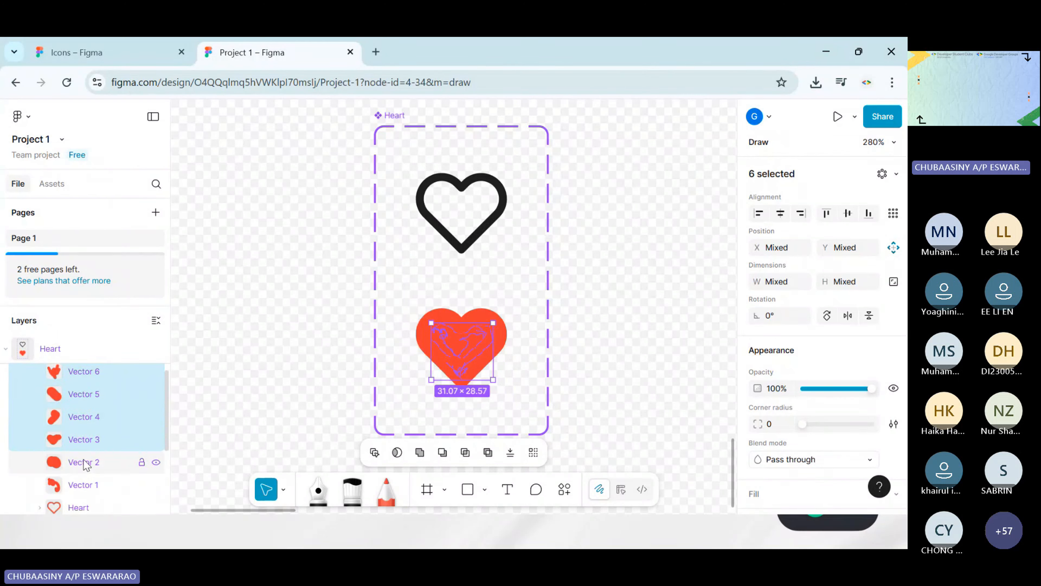
pyautogui.keyDown('shift'); pyautogui.click(86, 462); pyautogui.keyUp('shift')
pyautogui.keyDown('shift'); pyautogui.click(86, 484); pyautogui.keyUp('shift')
pyautogui.scroll(2, 88, 462)
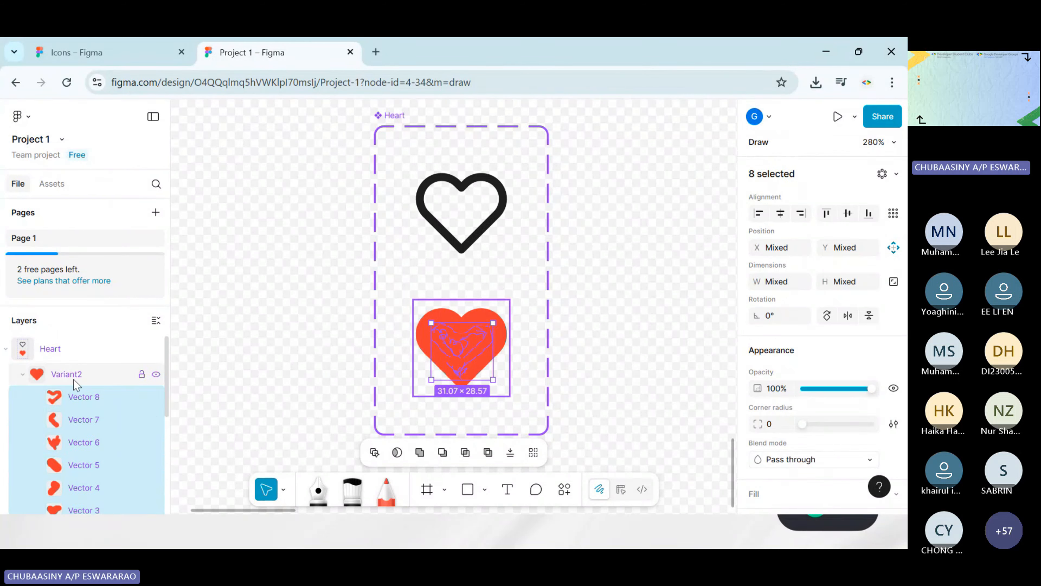
pyautogui.rightClick(92, 398)
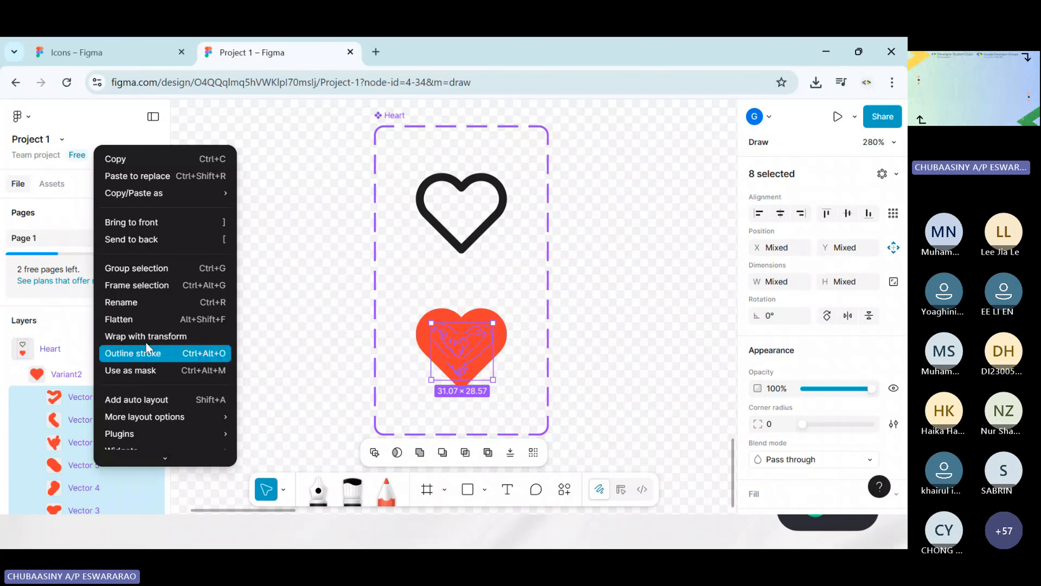
pyautogui.click(123, 269)
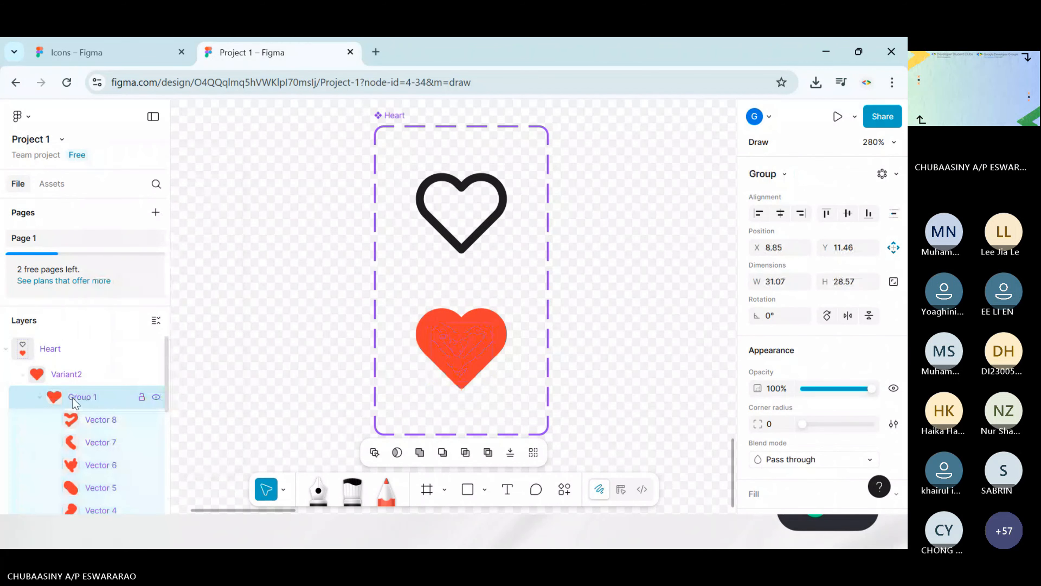
pyautogui.click(40, 397)
pyautogui.click(593, 302)
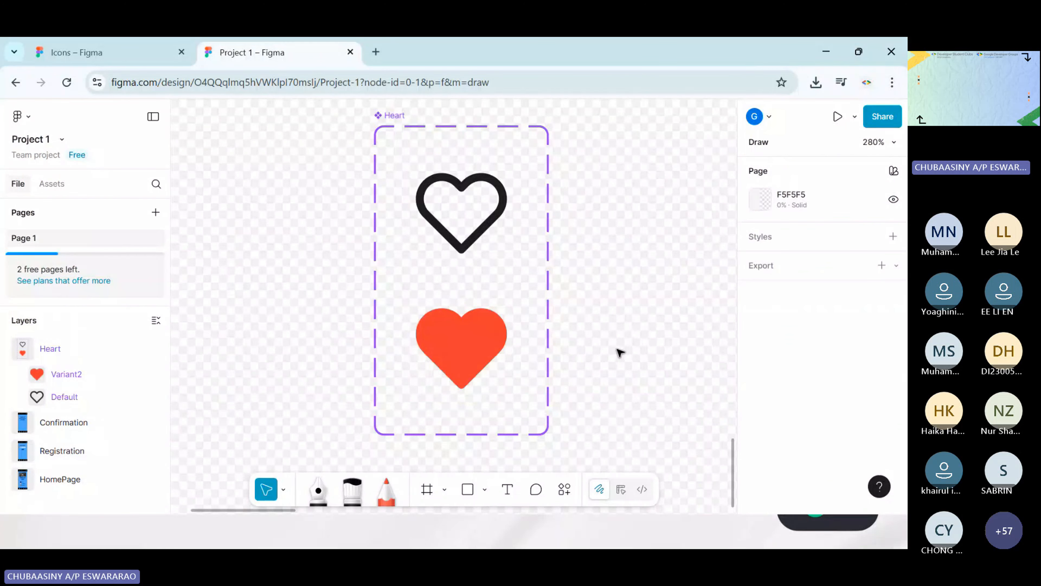
pyautogui.scroll(1, 641, 324)
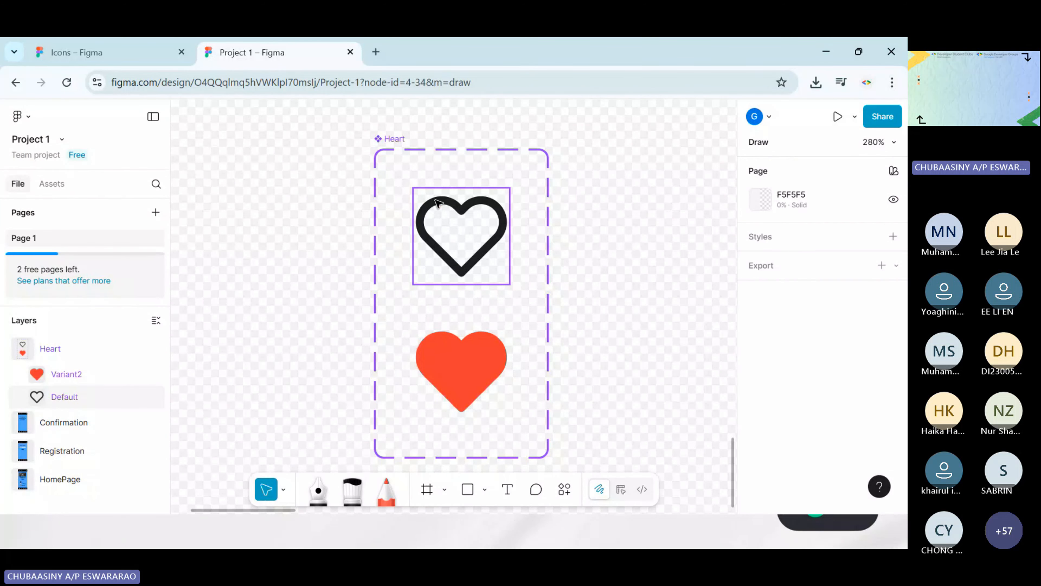
pyautogui.click(438, 201)
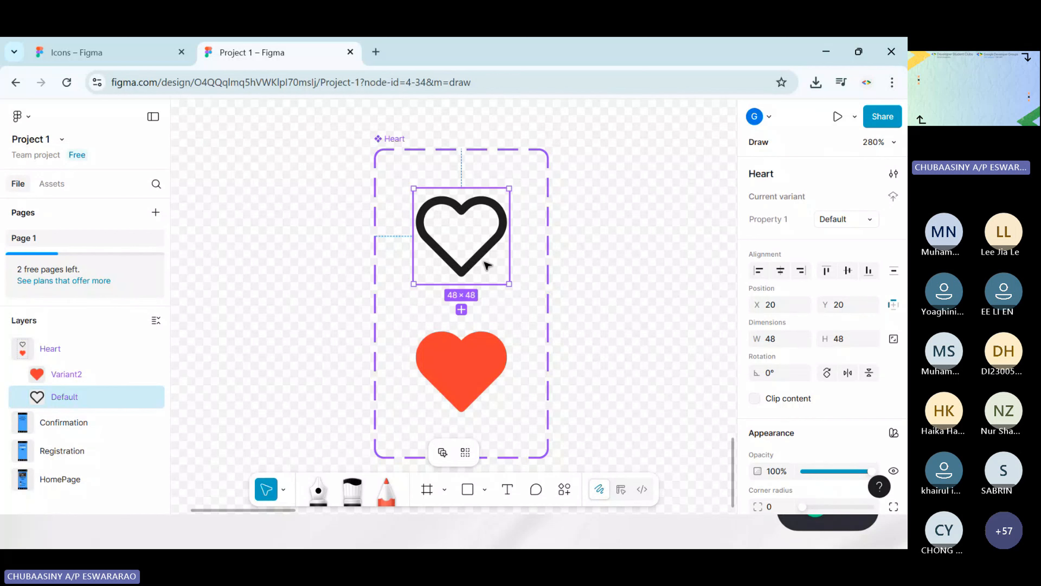
pyautogui.click(617, 279)
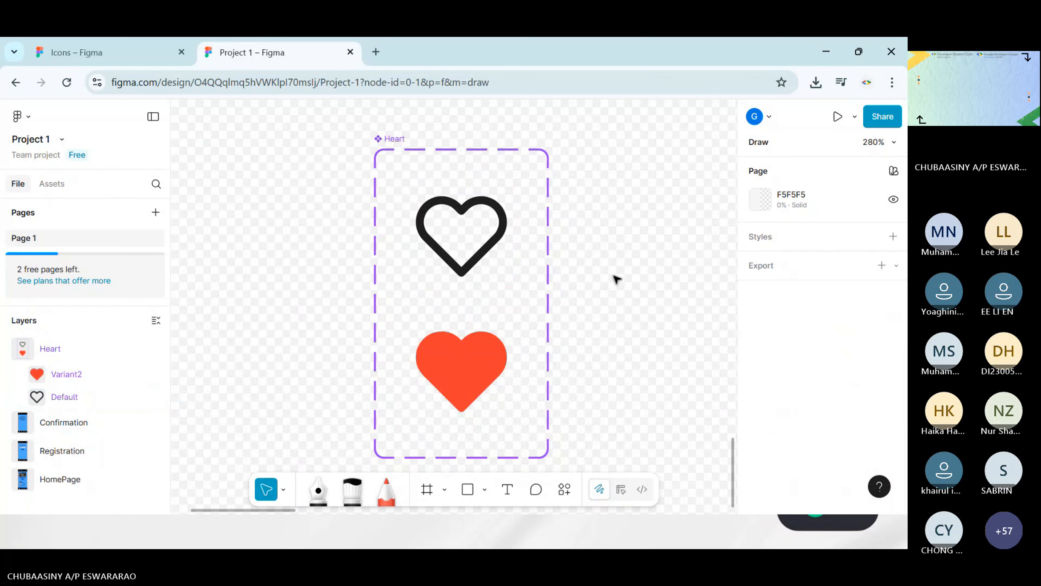
pyautogui.click(490, 246)
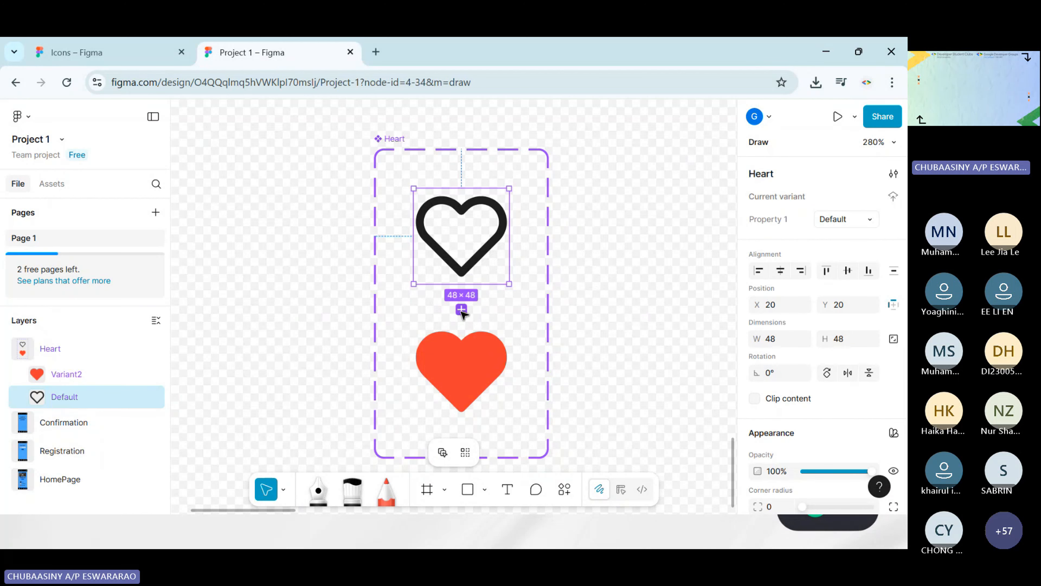
pyautogui.click(461, 309)
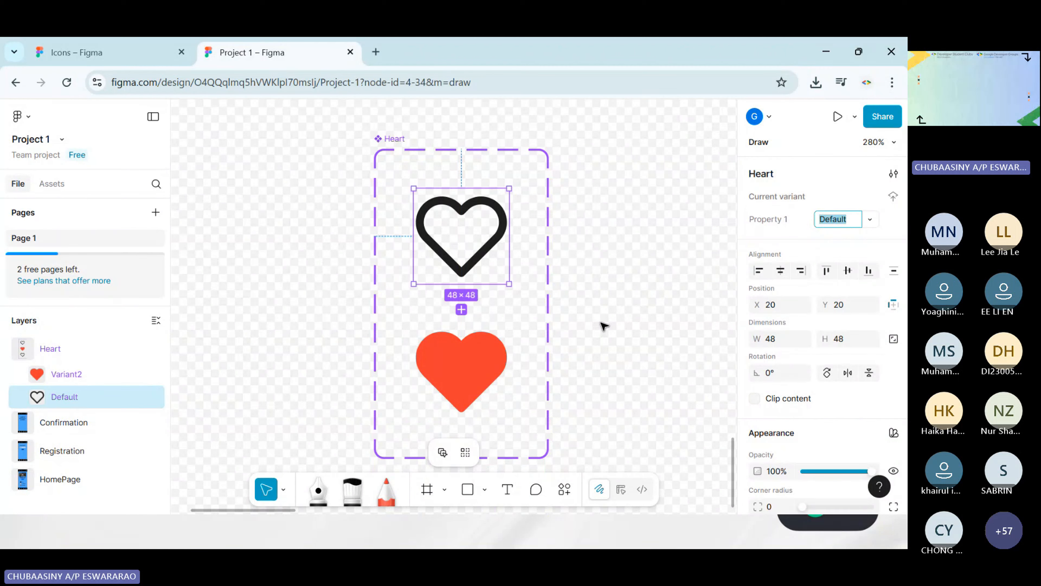
pyautogui.click(604, 327)
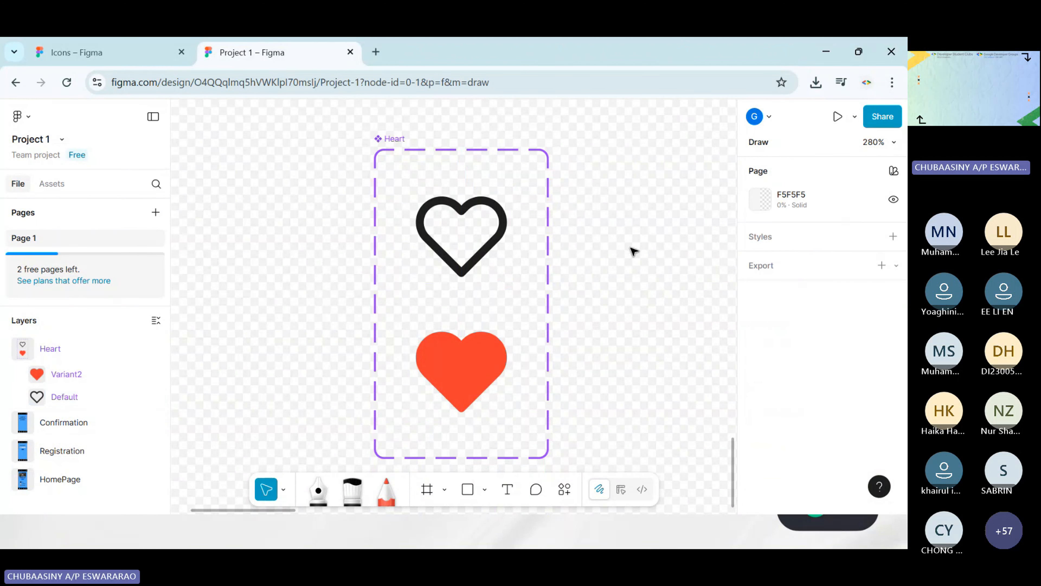
# Return to Design mode and prototype the Default heart to change to Variant2 on tap with a Smart animate animation
pyautogui.click(620, 489)
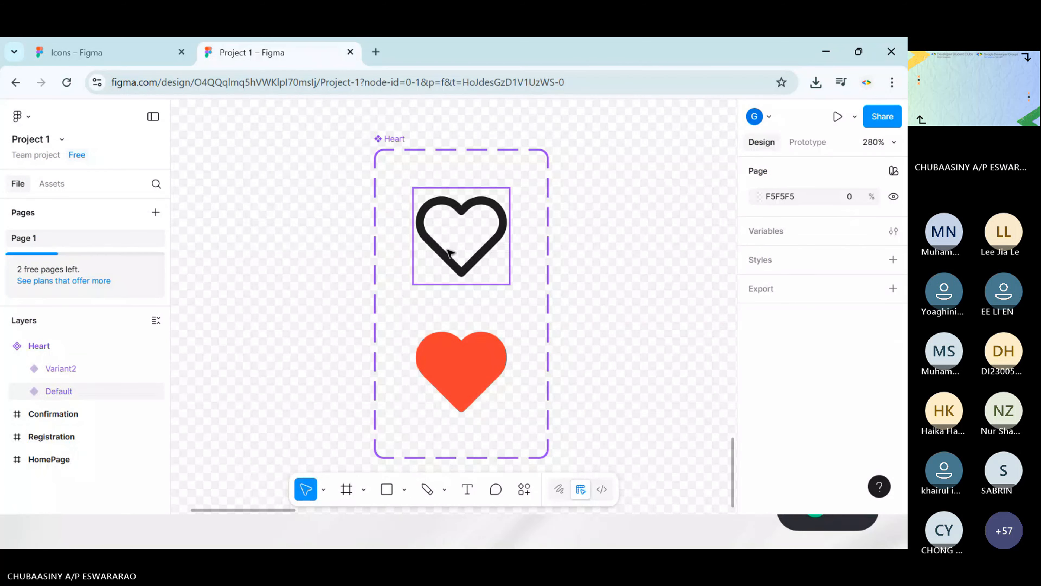
pyautogui.click(493, 242)
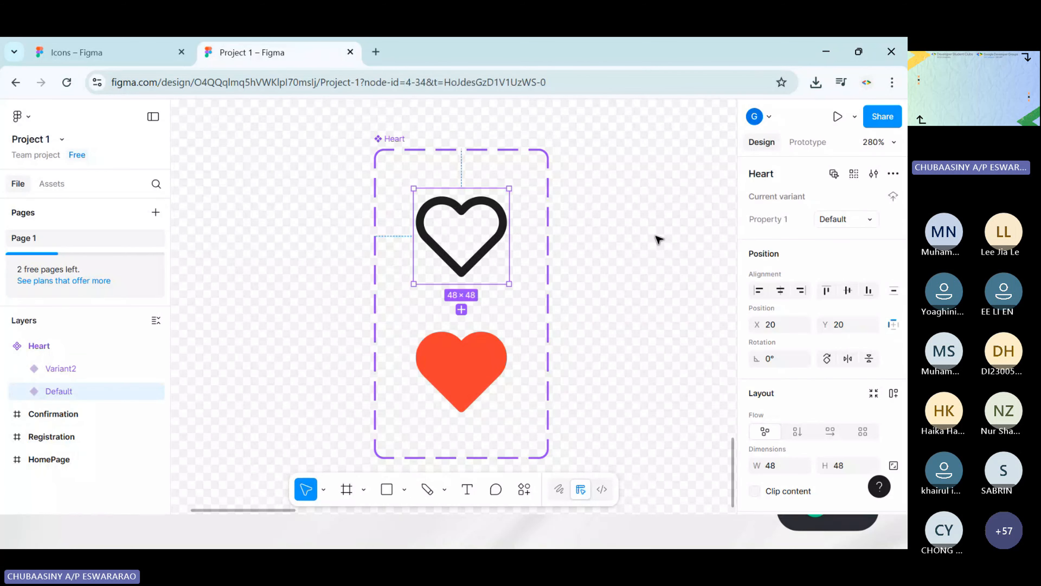
pyautogui.click(802, 143)
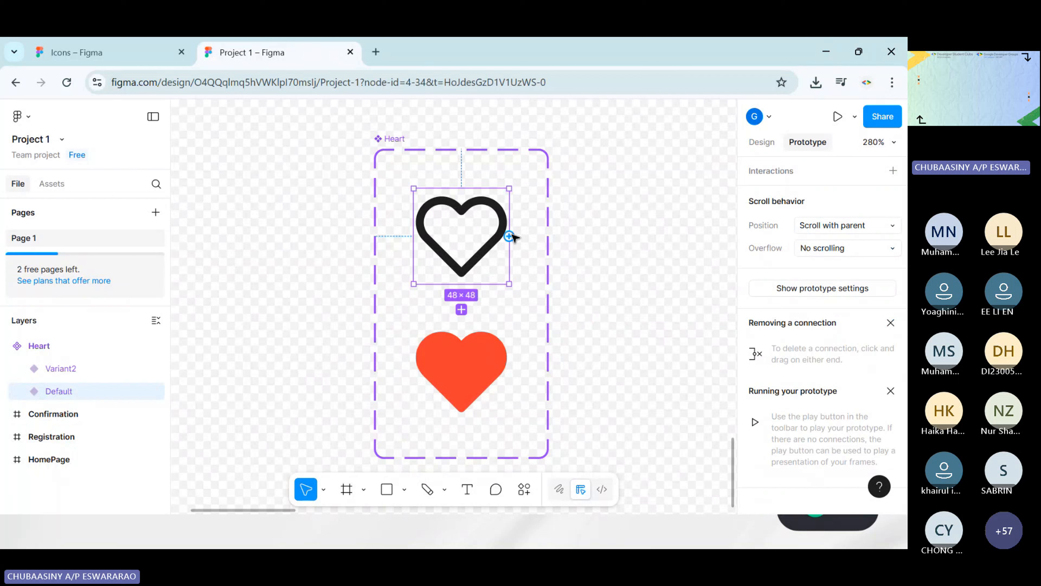
pyautogui.moveTo(508, 237); pyautogui.dragTo(497, 356)
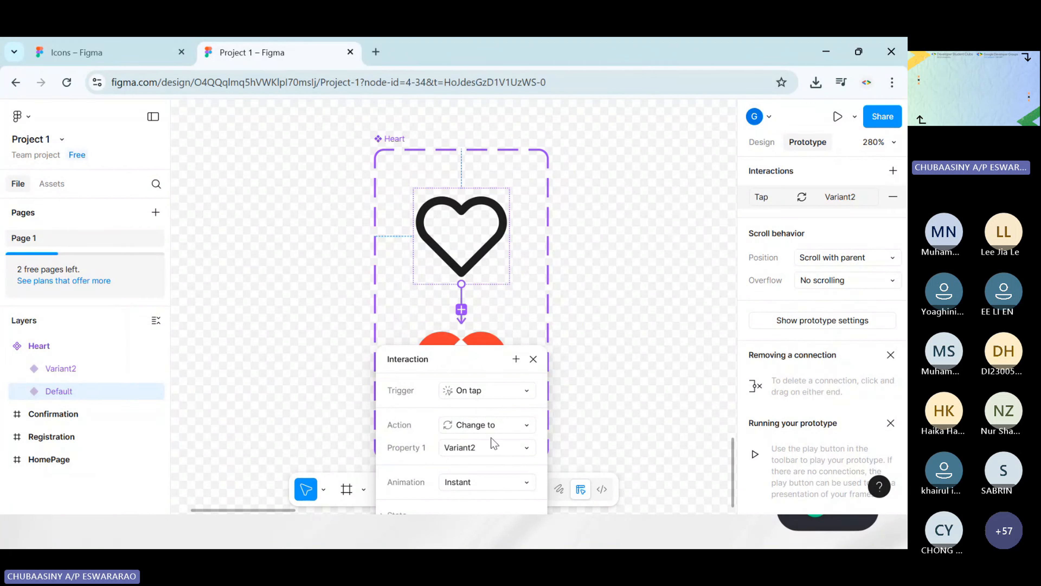
pyautogui.moveTo(484, 373); pyautogui.dragTo(675, 187)
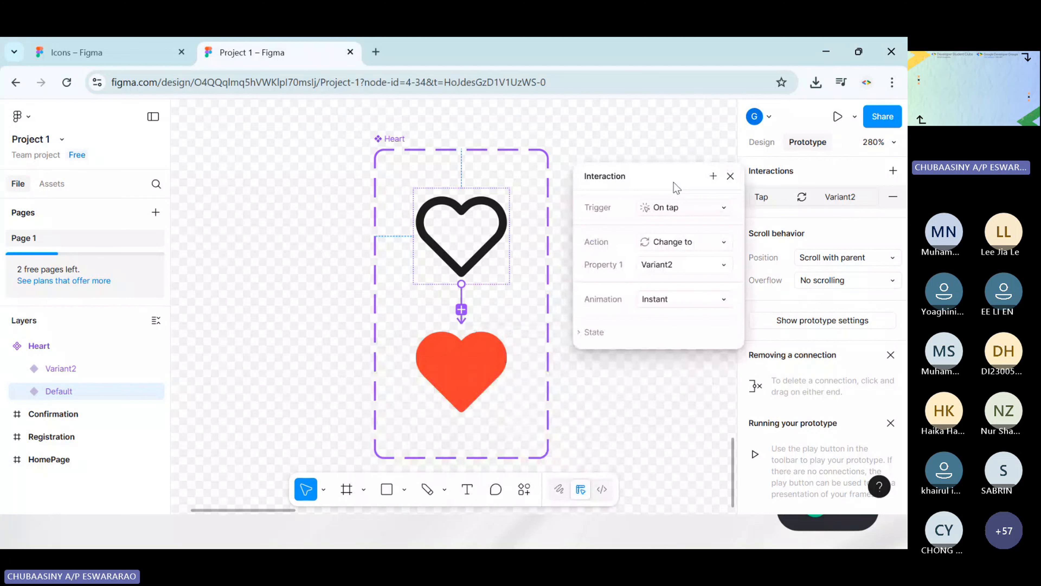
pyautogui.click(675, 303)
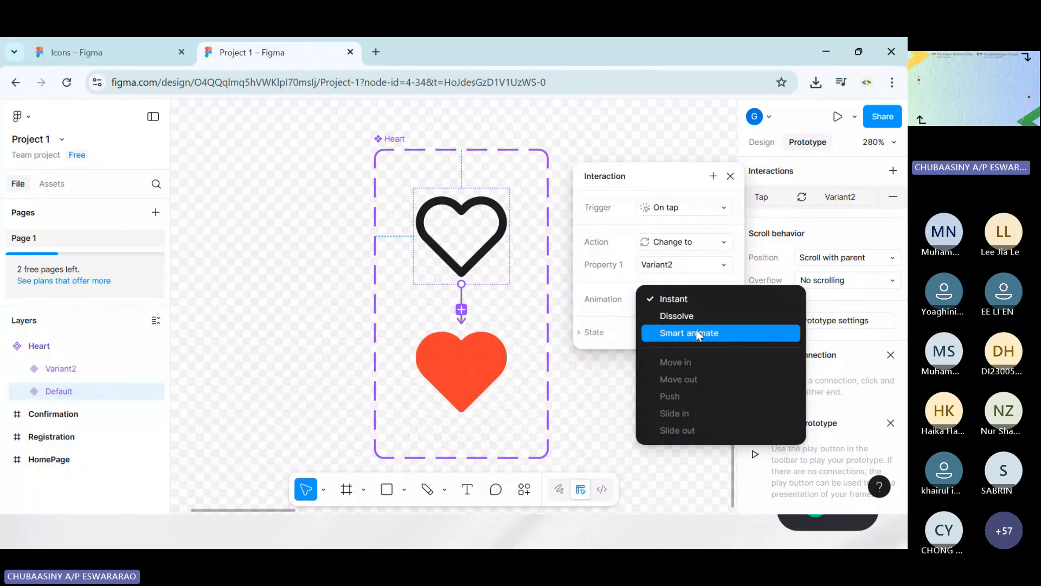
pyautogui.click(699, 334)
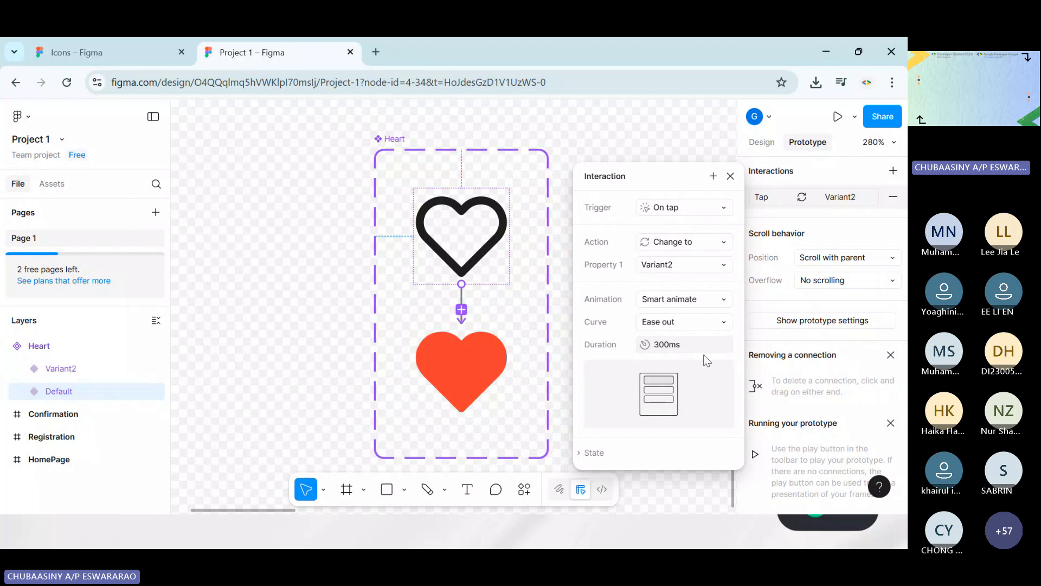
pyautogui.click(729, 176)
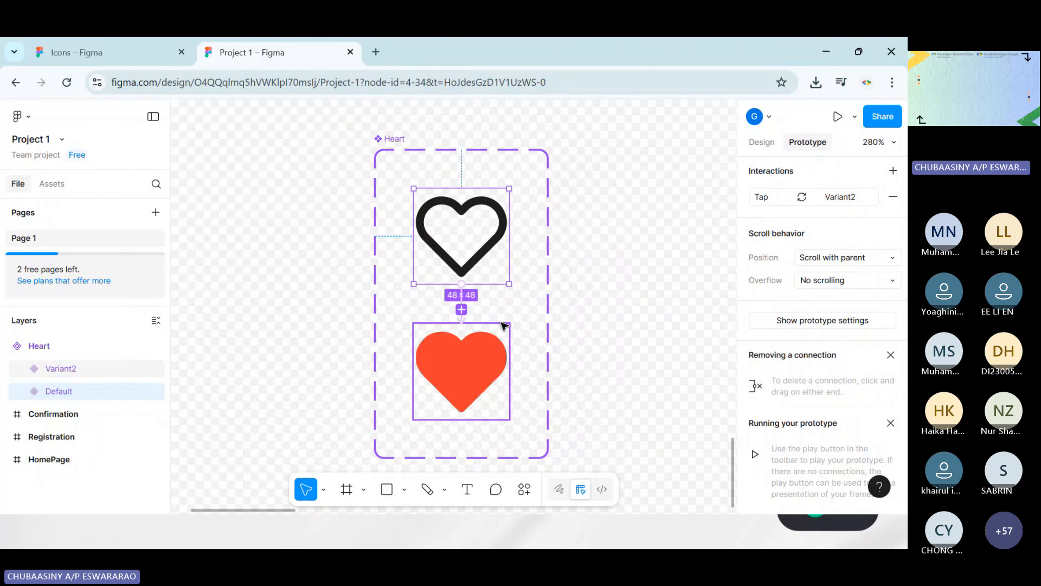
# Prototype Variant2 to change back to Default on tap with Smart animate, Ease out, 300 ms
pyautogui.hscroll(3, 609, 347)
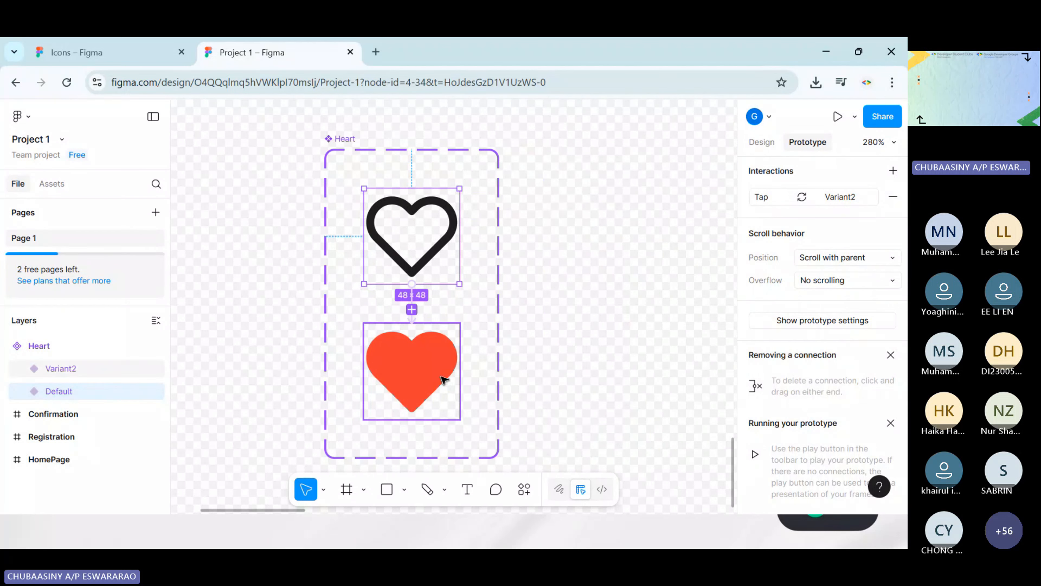
pyautogui.click(445, 367)
pyautogui.moveTo(460, 371); pyautogui.dragTo(459, 231)
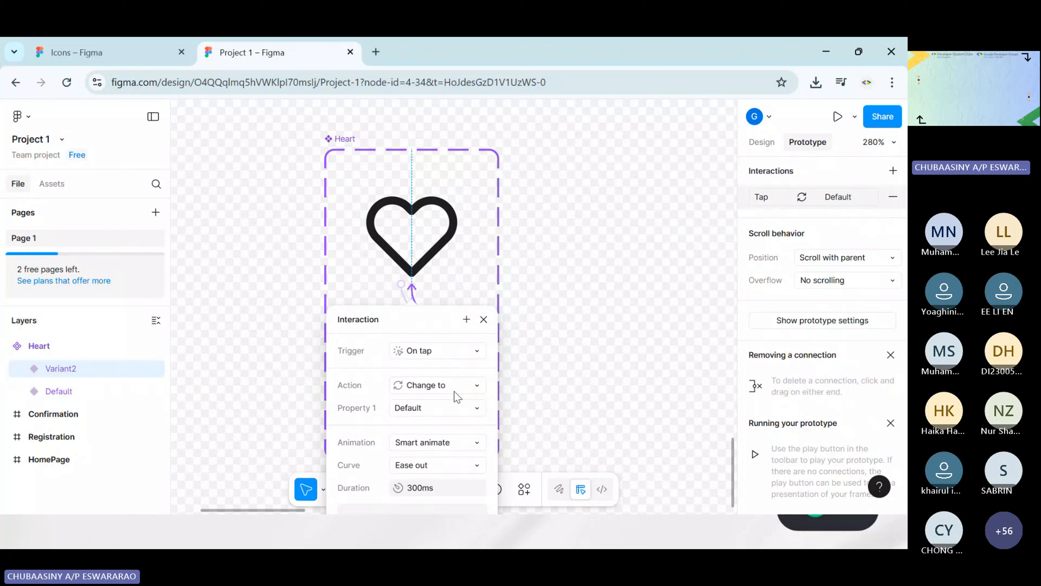
pyautogui.moveTo(426, 321); pyautogui.dragTo(649, 157)
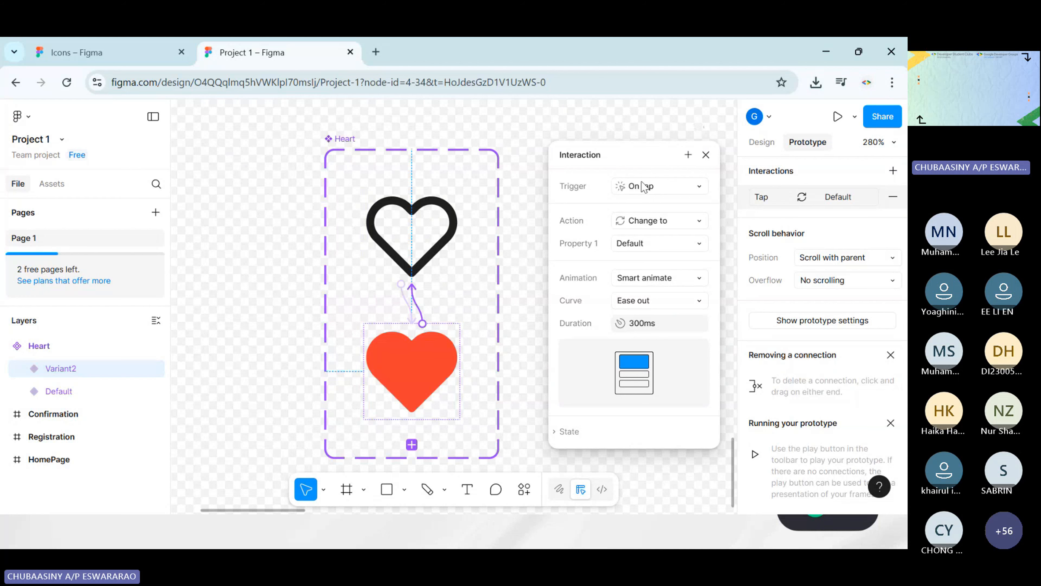
pyautogui.click(706, 155)
pyautogui.click(592, 290)
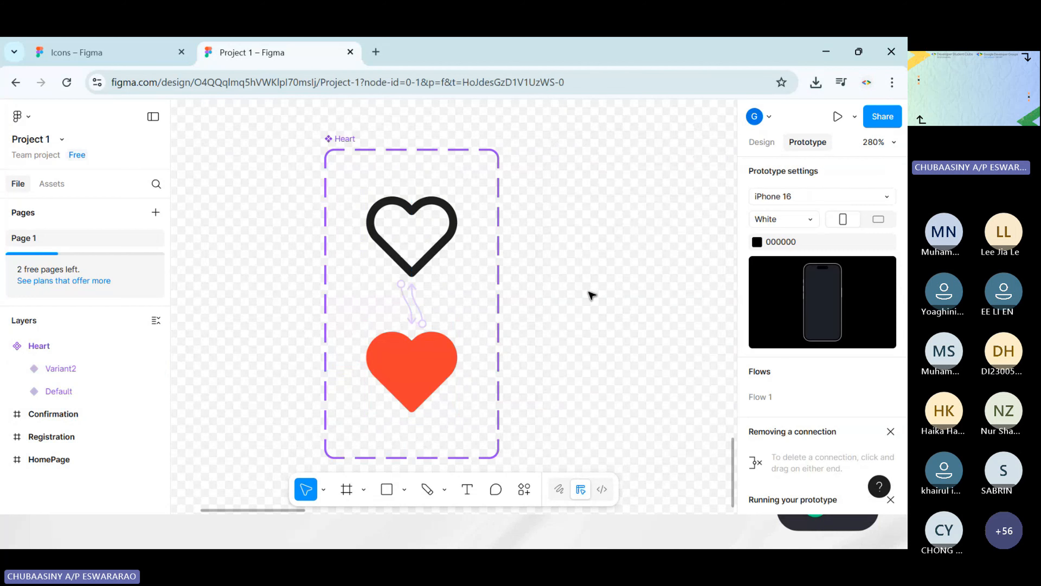
# Return to Design mode and select the Confirmation frame
pyautogui.scroll(-5, 563, 262)
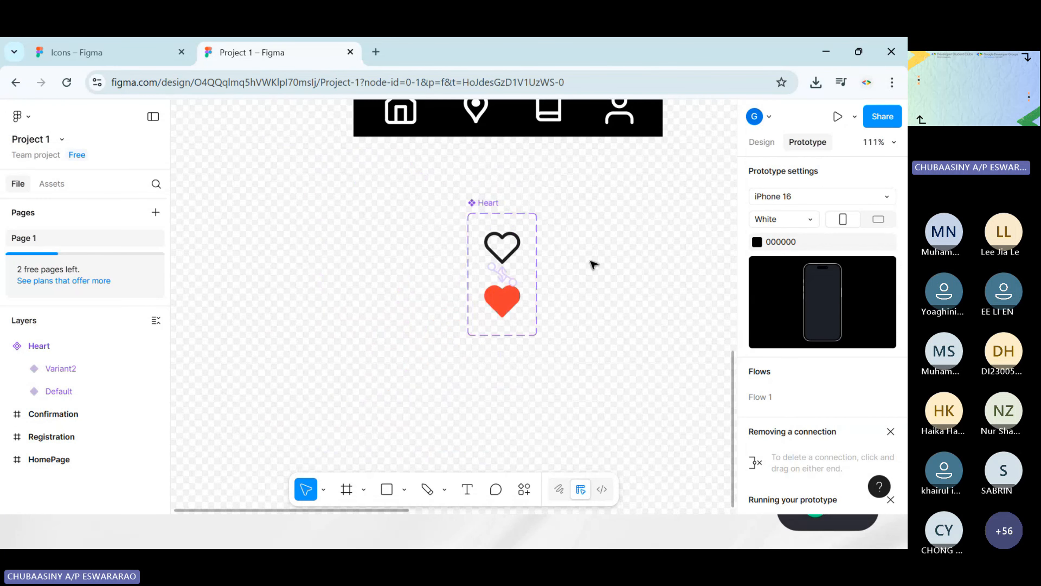
pyautogui.scroll(10, 574, 287)
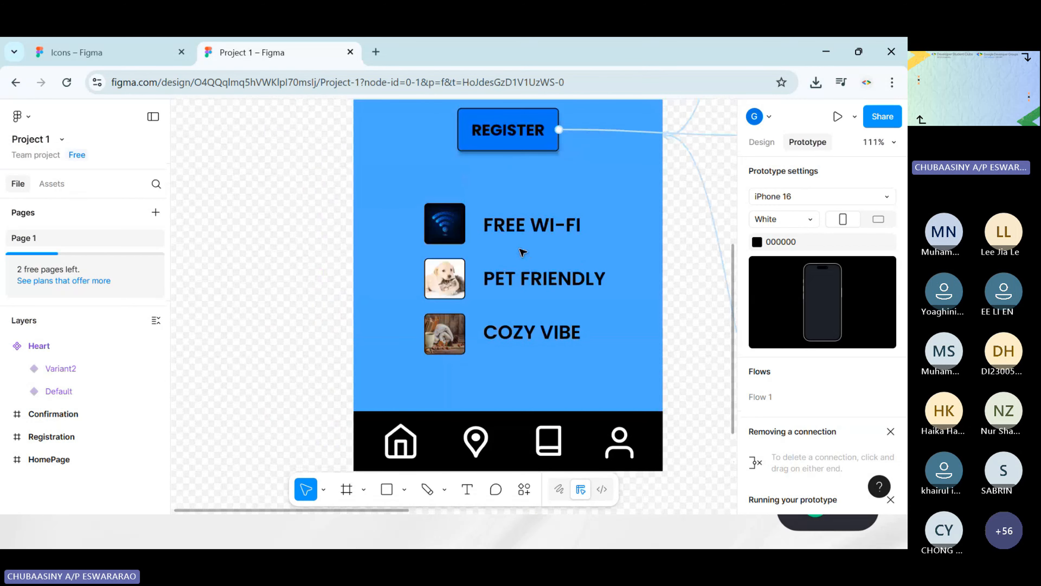
pyautogui.scroll(-5, 653, 293)
pyautogui.hscroll(5, 653, 292)
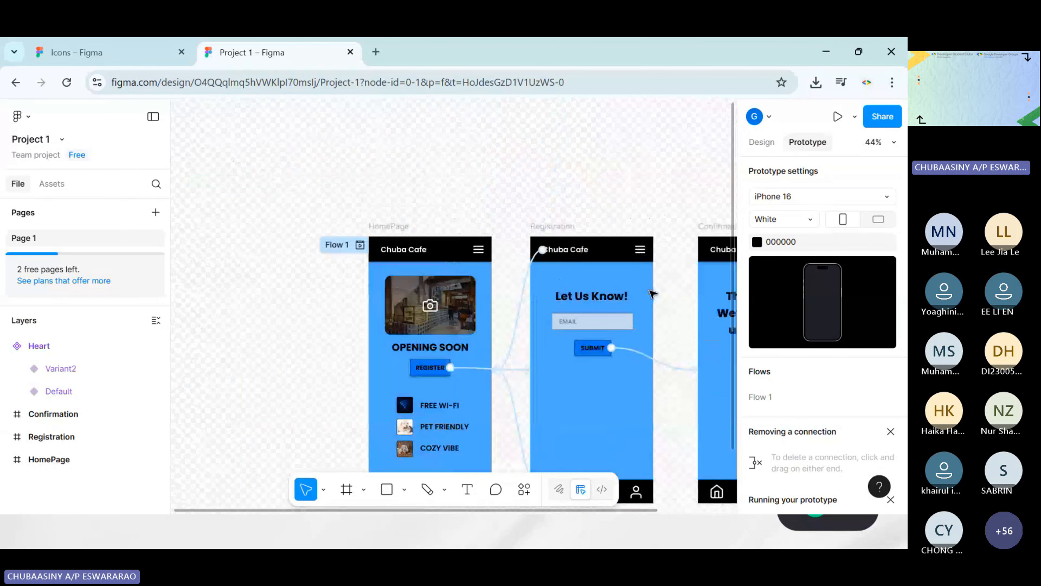
pyautogui.hscroll(5, 615, 250)
pyautogui.scroll(-1, 594, 230)
pyautogui.click(555, 280)
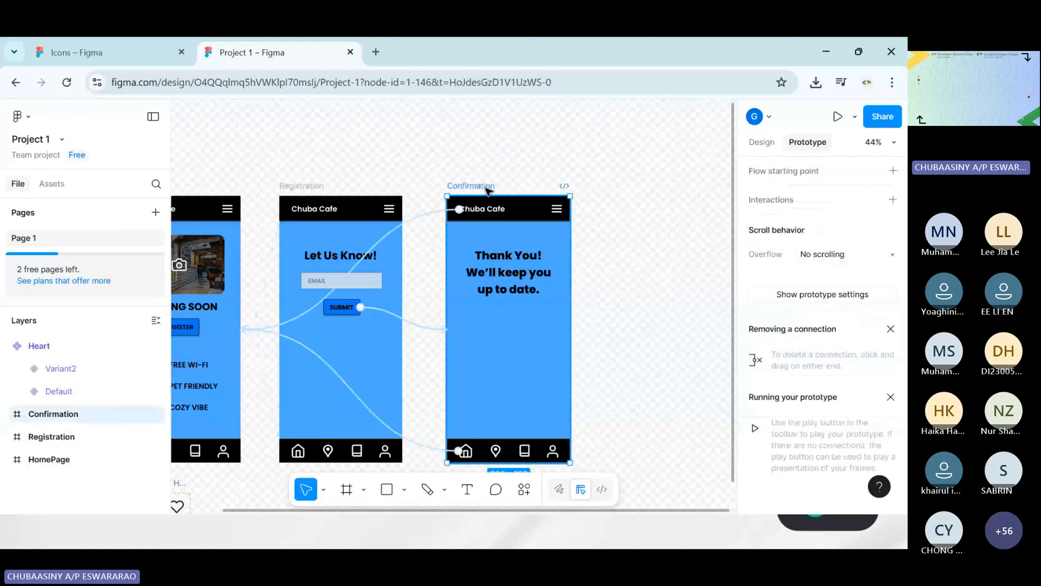
pyautogui.scroll(-2, 623, 205)
pyautogui.scroll(4, 626, 206)
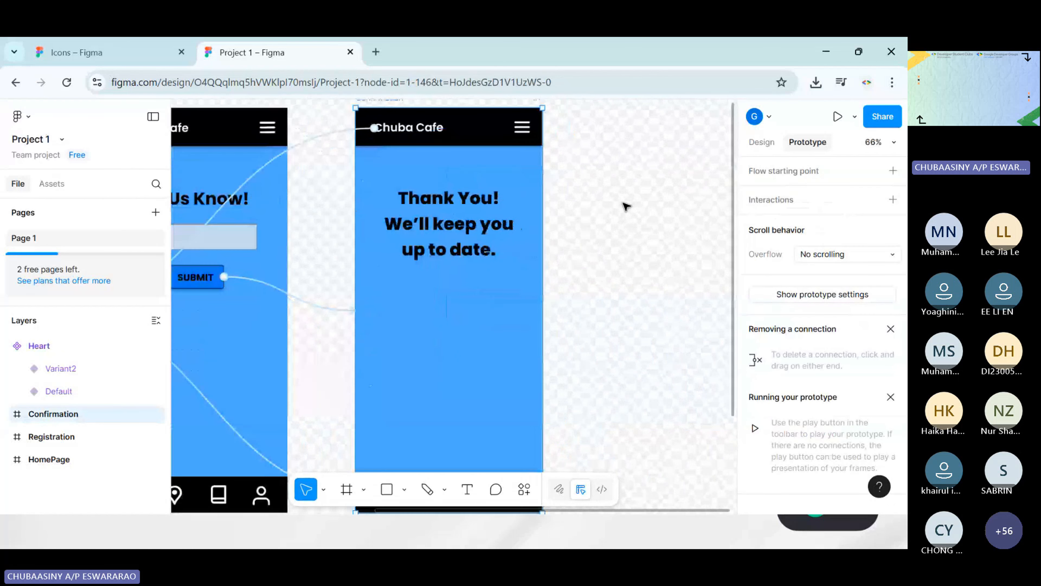
pyautogui.click(623, 205)
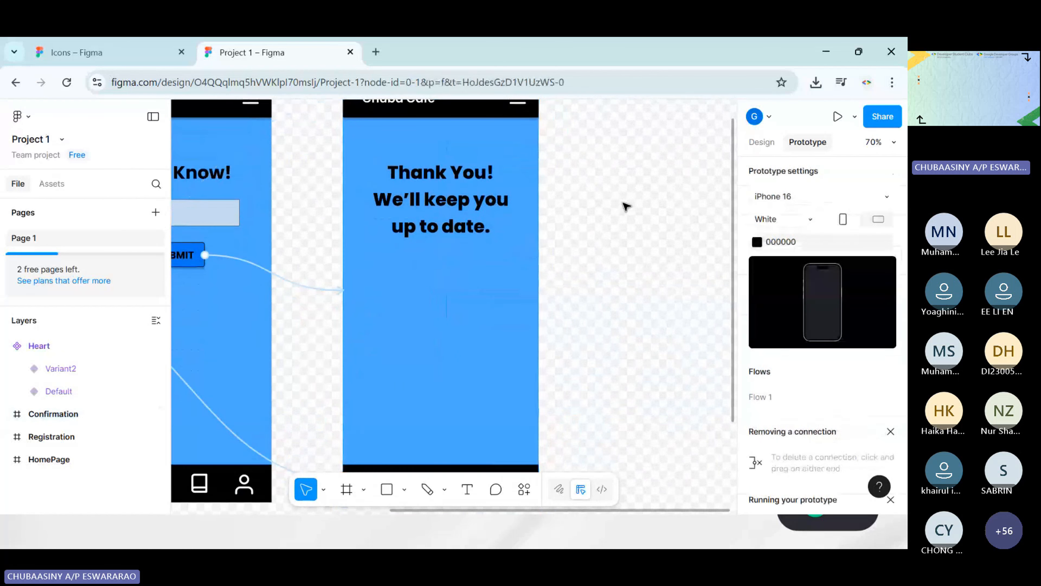
pyautogui.click(764, 142)
pyautogui.scroll(2, 526, 153)
pyautogui.click(378, 134)
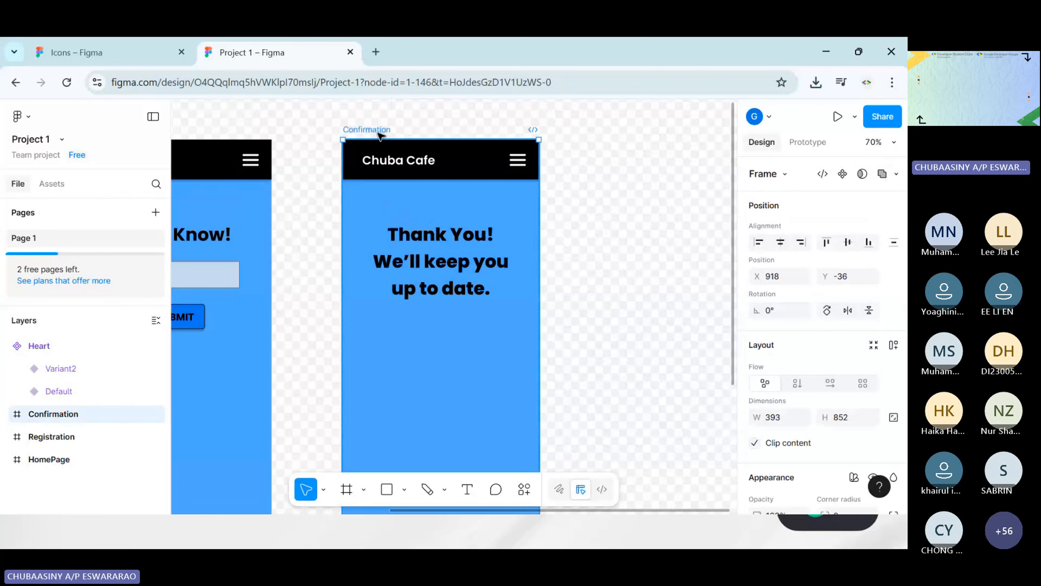
pyautogui.scroll(-2, 382, 138)
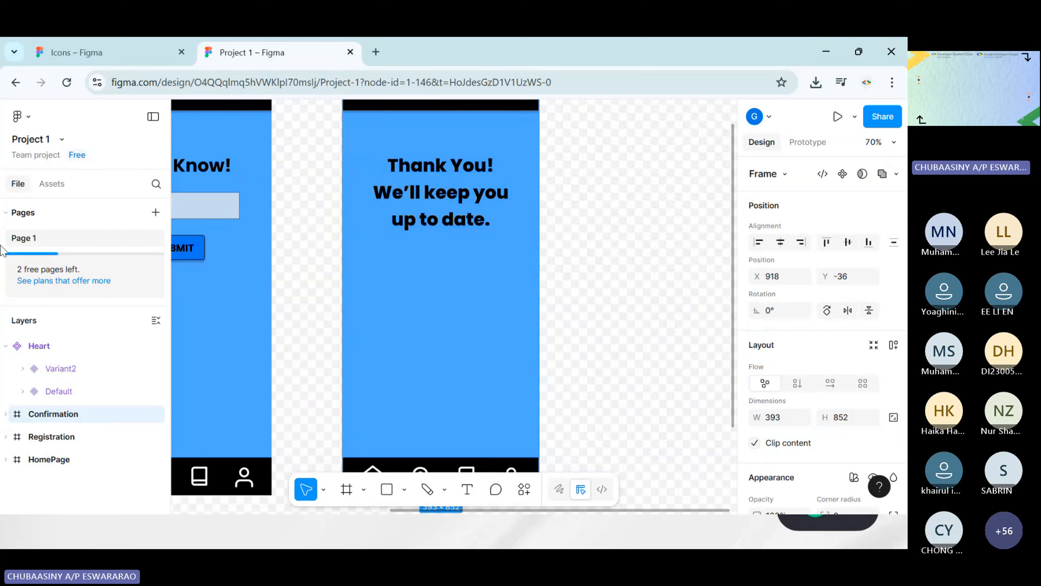
# Insert the Heart component created in this file into the Confirmation frame, centred just below the thank-you text at about X 1091, Y 311
pyautogui.click(58, 188)
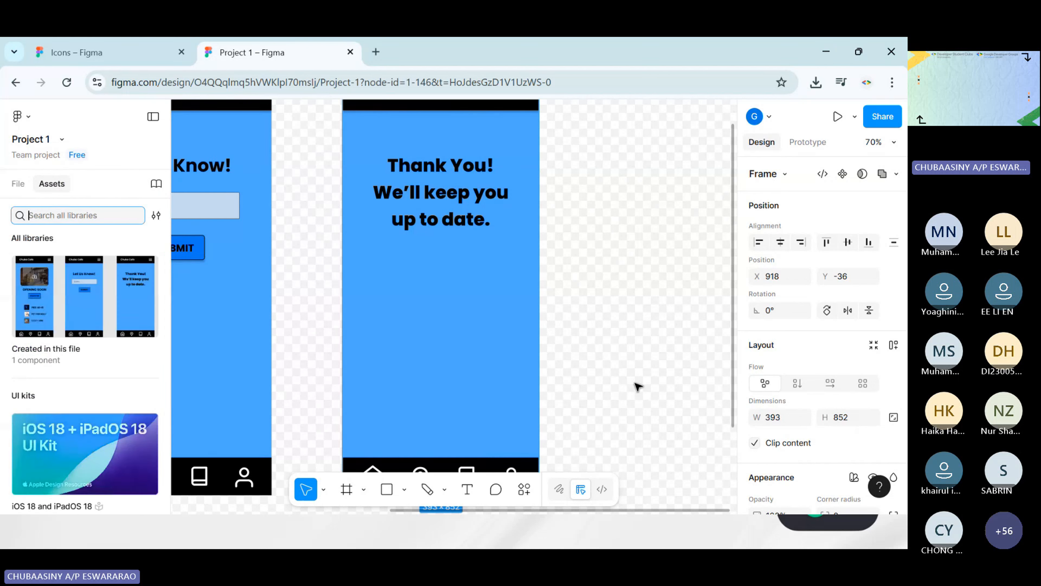
pyautogui.click(72, 318)
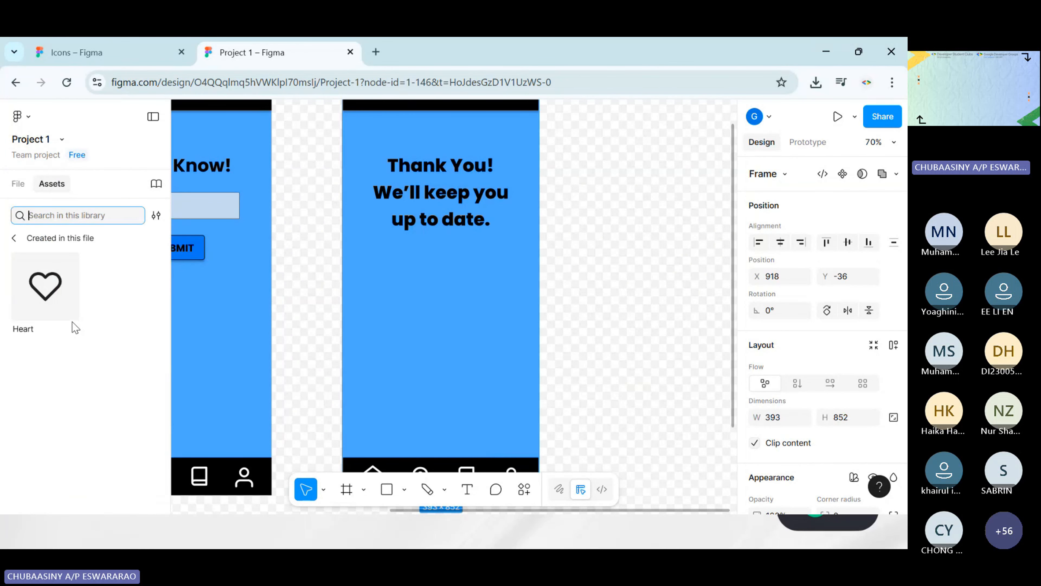
pyautogui.click(56, 299)
pyautogui.click(280, 401)
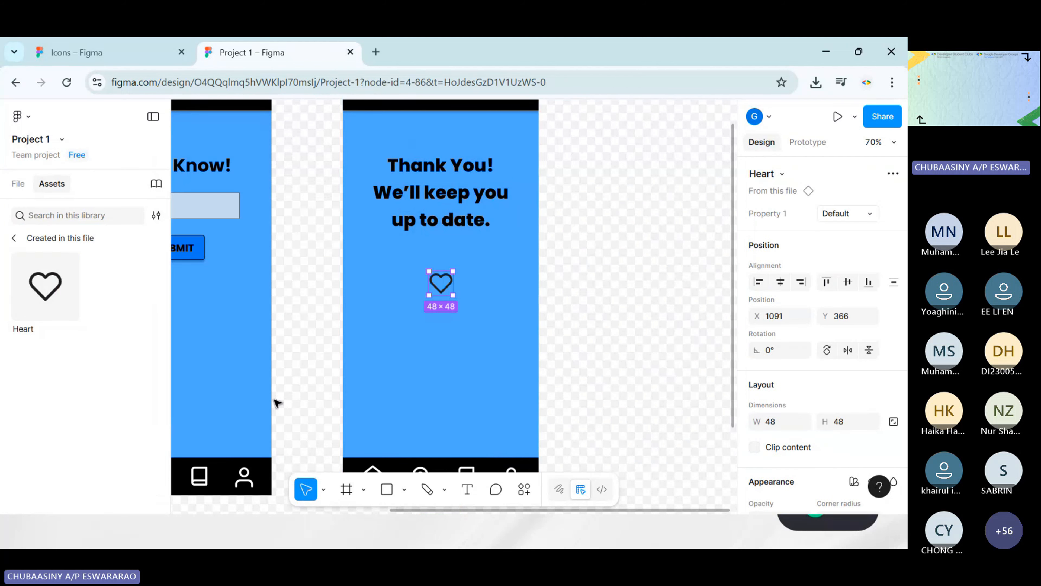
pyautogui.moveTo(441, 284); pyautogui.dragTo(447, 258)
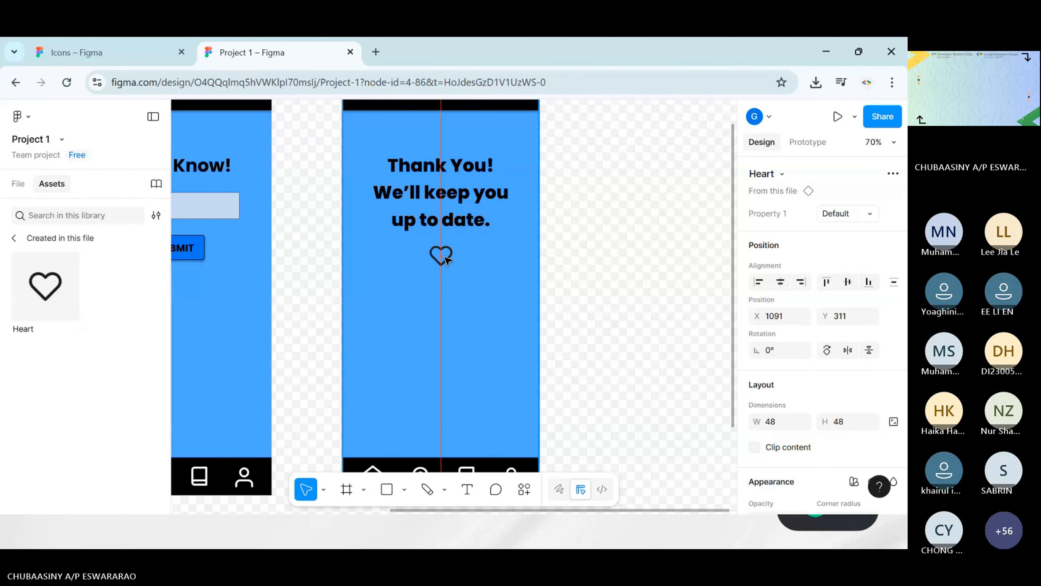
pyautogui.click(608, 249)
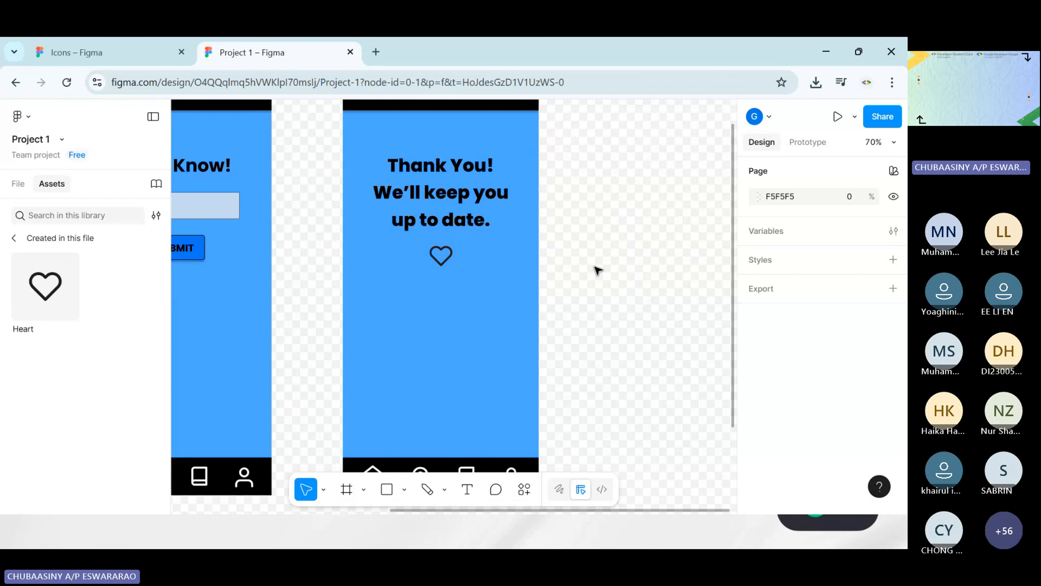
pyautogui.scroll(-5, 657, 209)
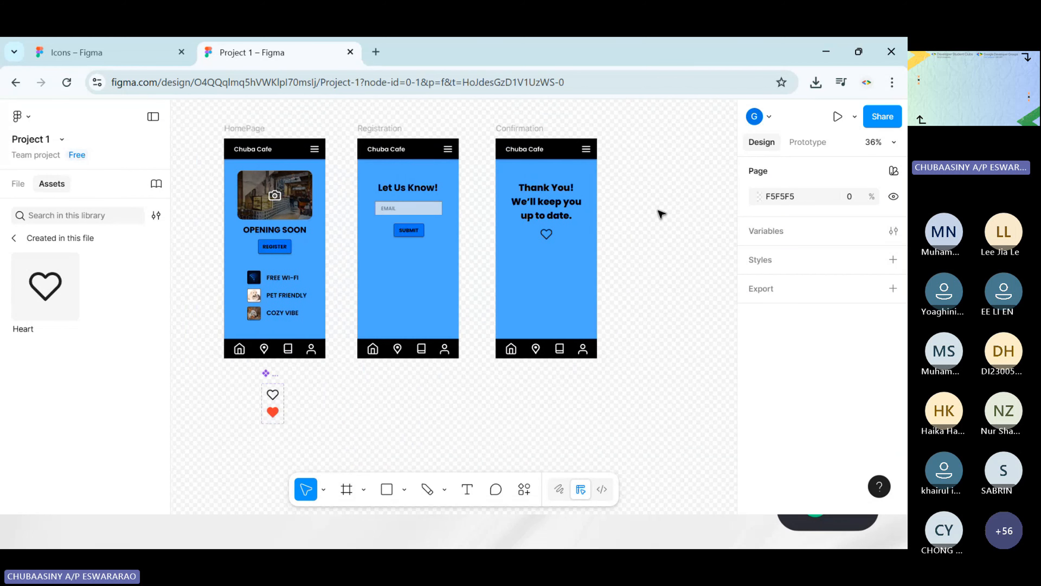
pyautogui.hscroll(-3, 661, 213)
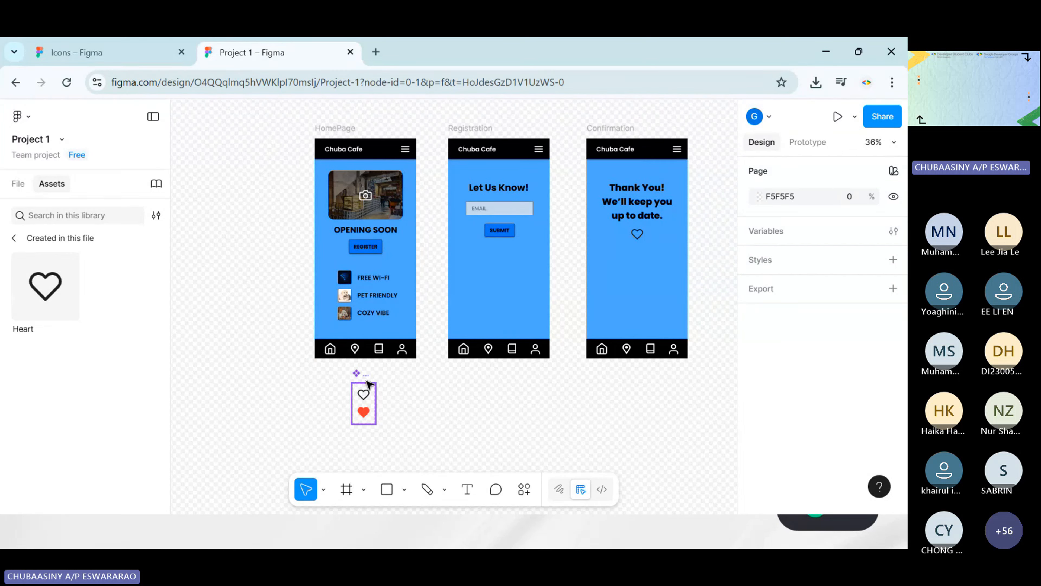
pyautogui.hscroll(3, 485, 402)
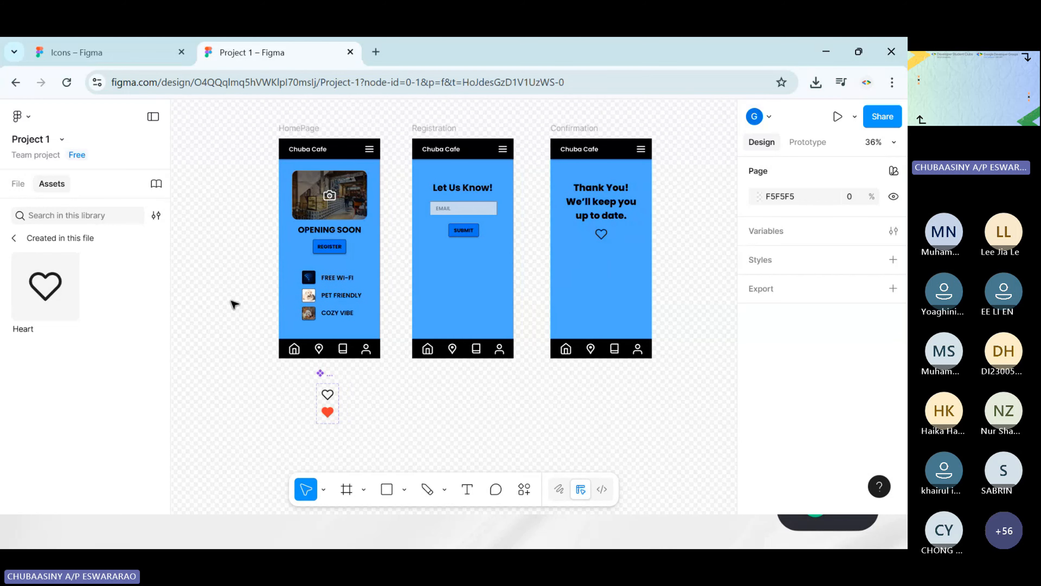
pyautogui.scroll(-3, 426, 357)
pyautogui.scroll(3, 644, 390)
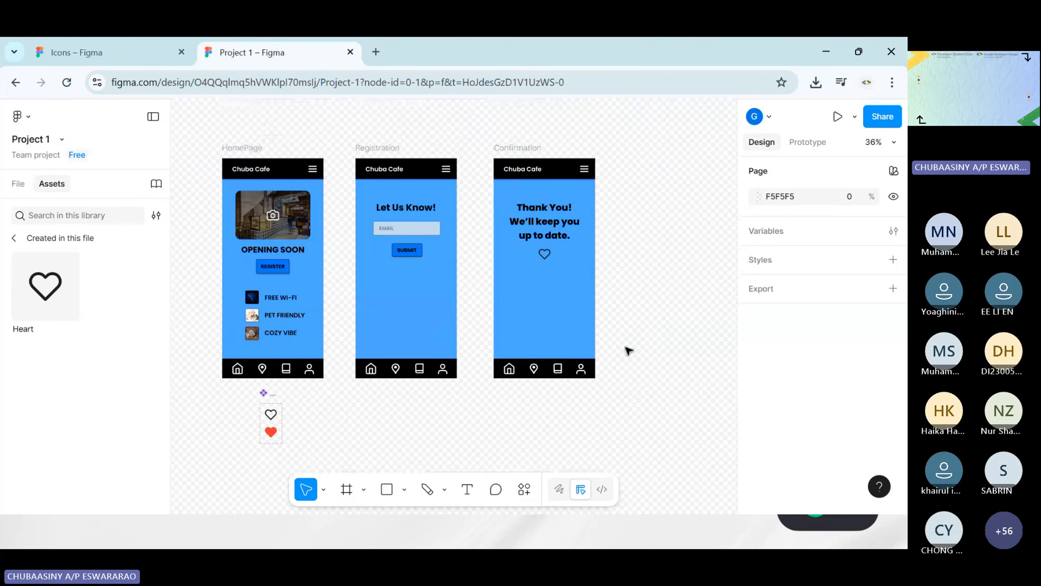
pyautogui.scroll(-3, 618, 324)
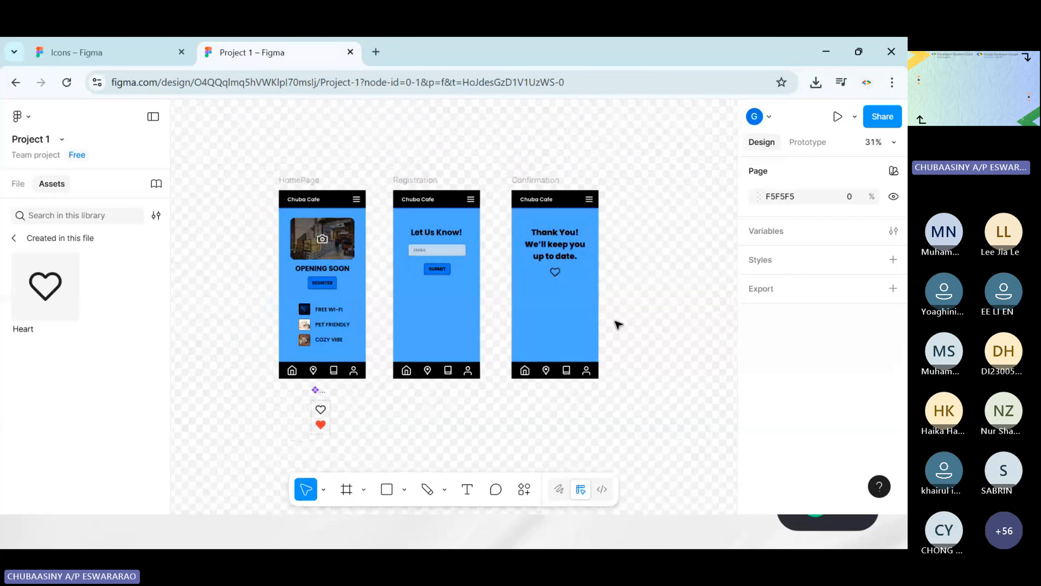
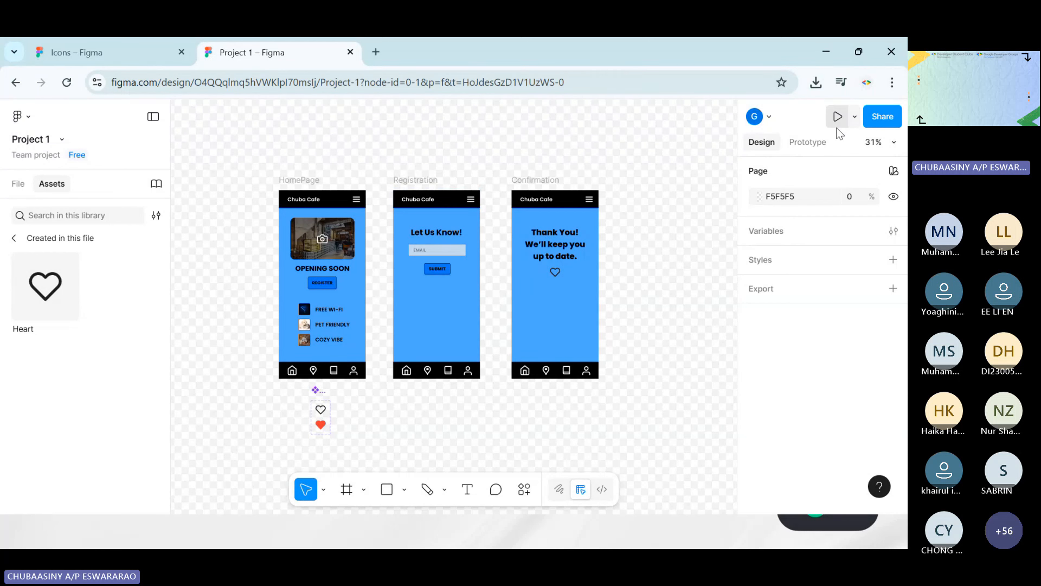
# Present the prototype in its own tab and look through the available preview devices, keeping iPhone 16
pyautogui.click(853, 122)
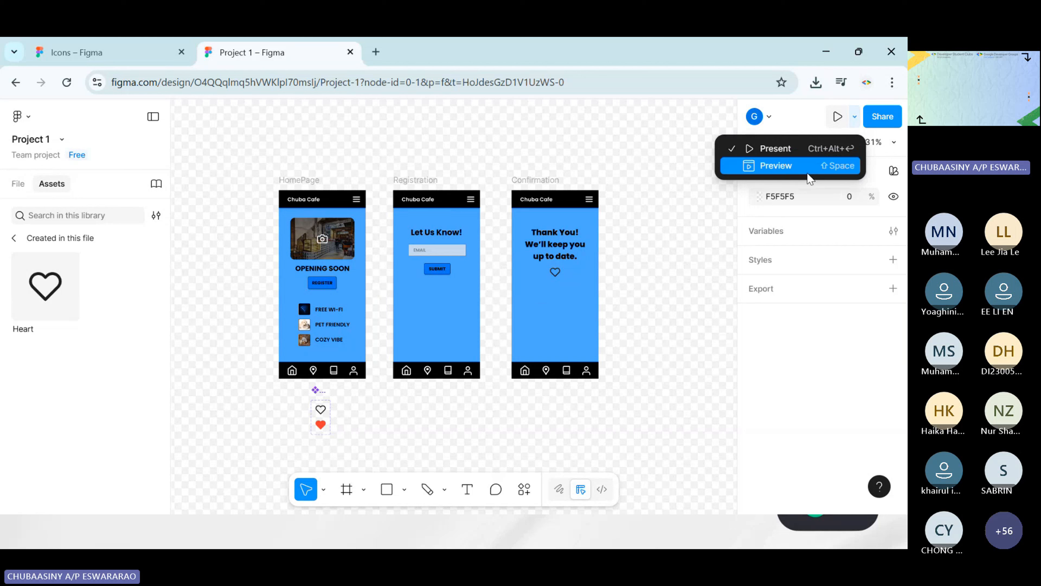
pyautogui.click(814, 150)
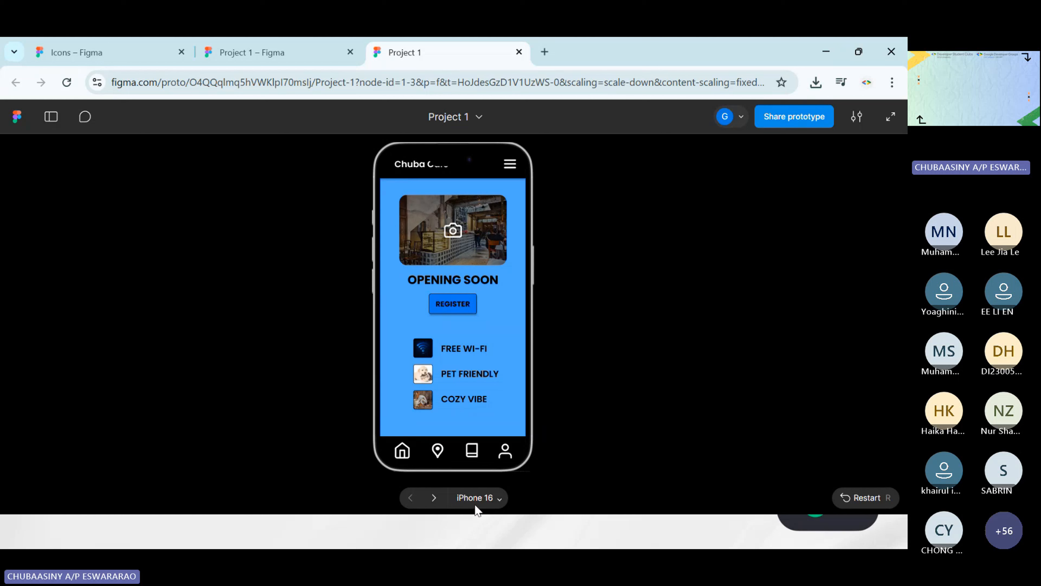
pyautogui.click(480, 499)
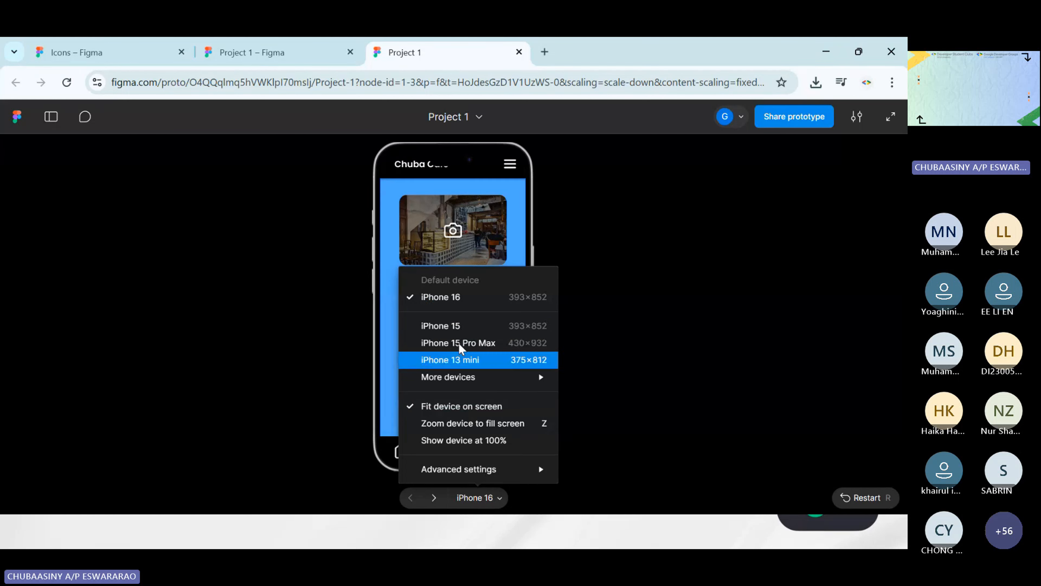
pyautogui.click(620, 315)
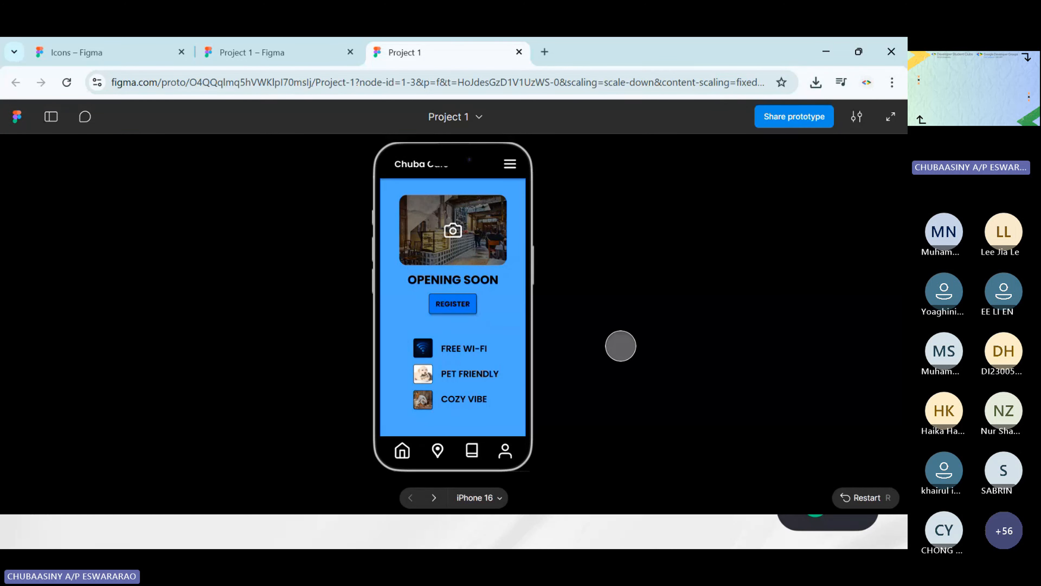
pyautogui.click(479, 498)
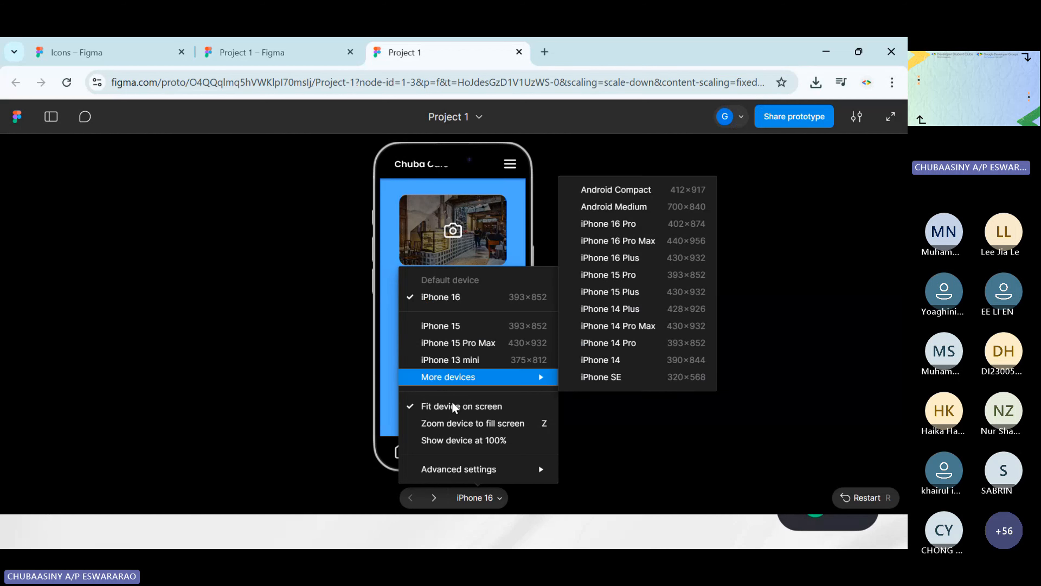
pyautogui.click(578, 387)
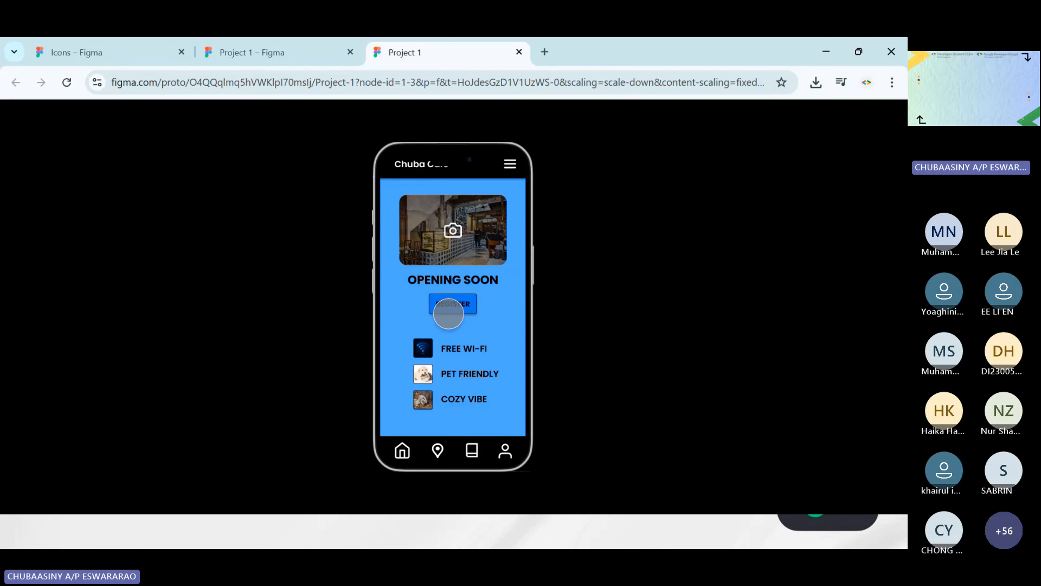
# Test the REGISTER and SUBMIT links through to the Confirmation screen, and close the presentation to return to the design file
pyautogui.click(446, 304)
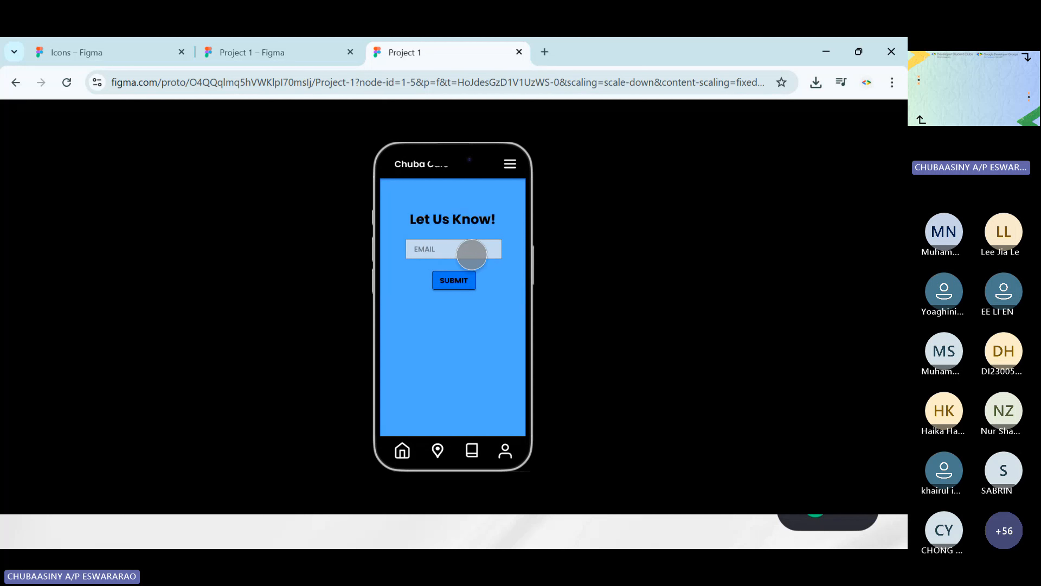
pyautogui.click(454, 281)
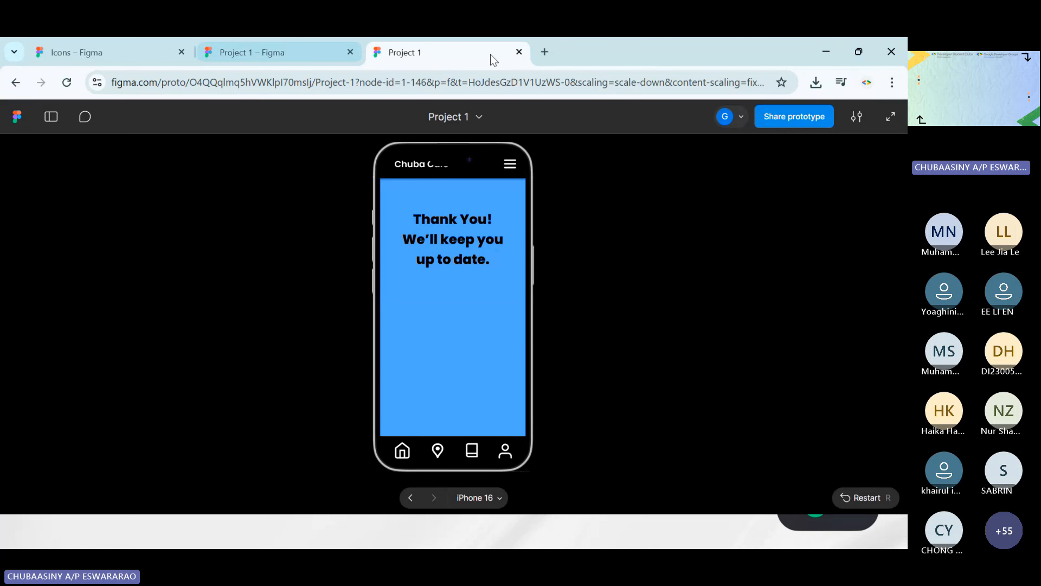
pyautogui.click(518, 52)
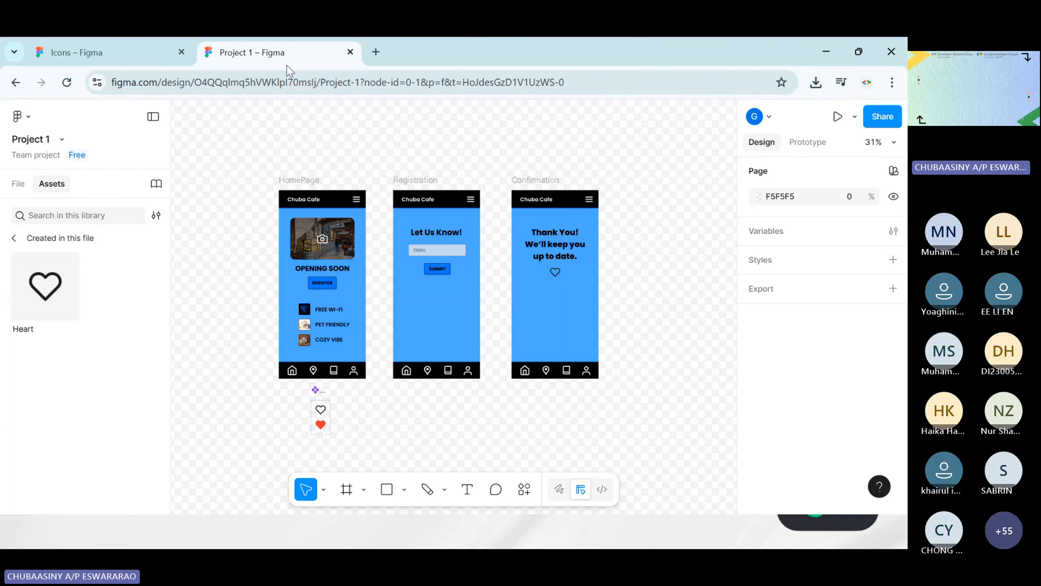
pyautogui.click(837, 116)
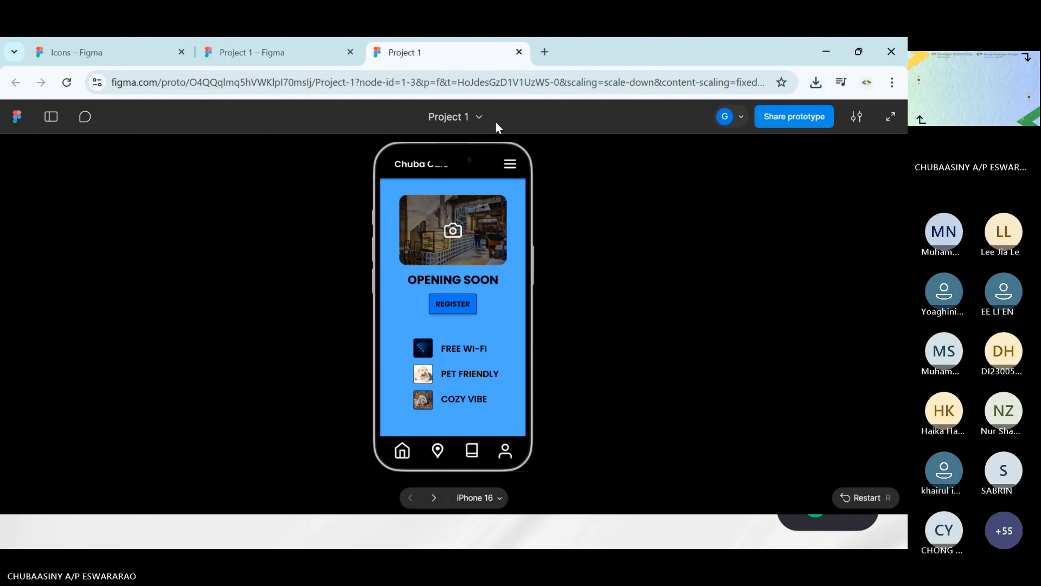
pyautogui.click(519, 53)
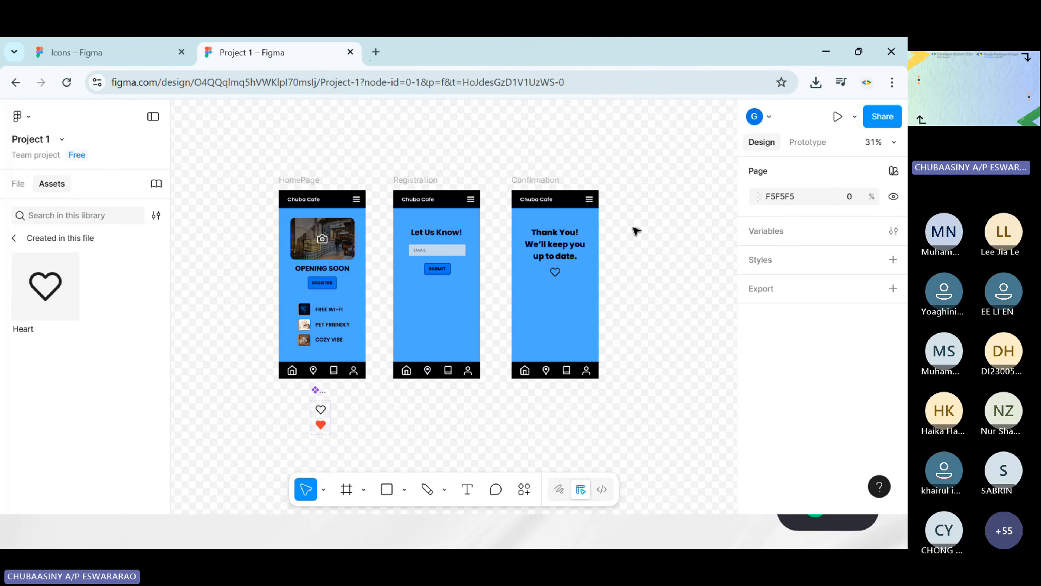
# Open the inline prototype preview beside the HomePage and Registration frames and return the assets to all libraries
pyautogui.click(854, 118)
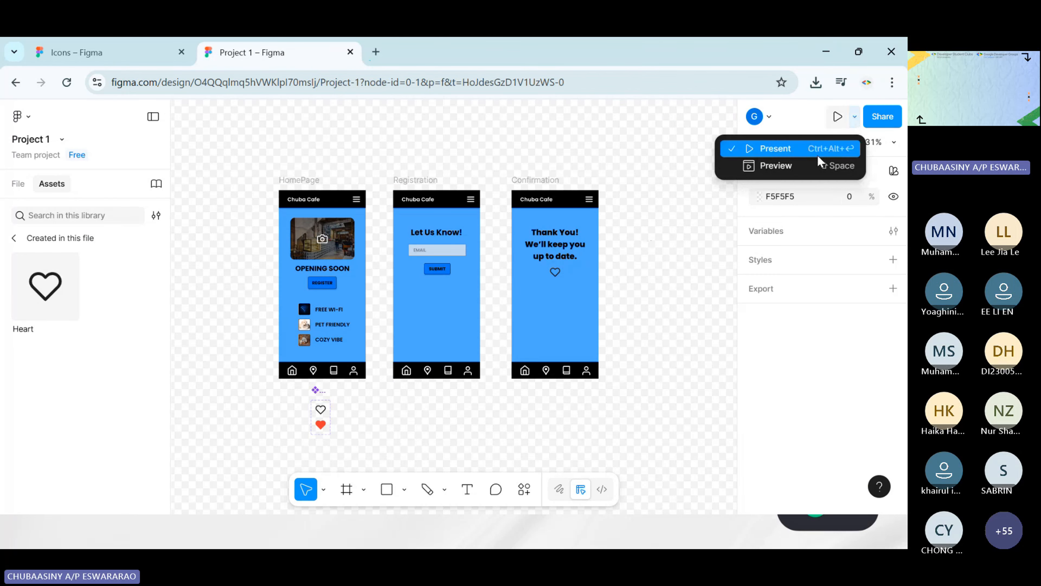
pyautogui.click(783, 167)
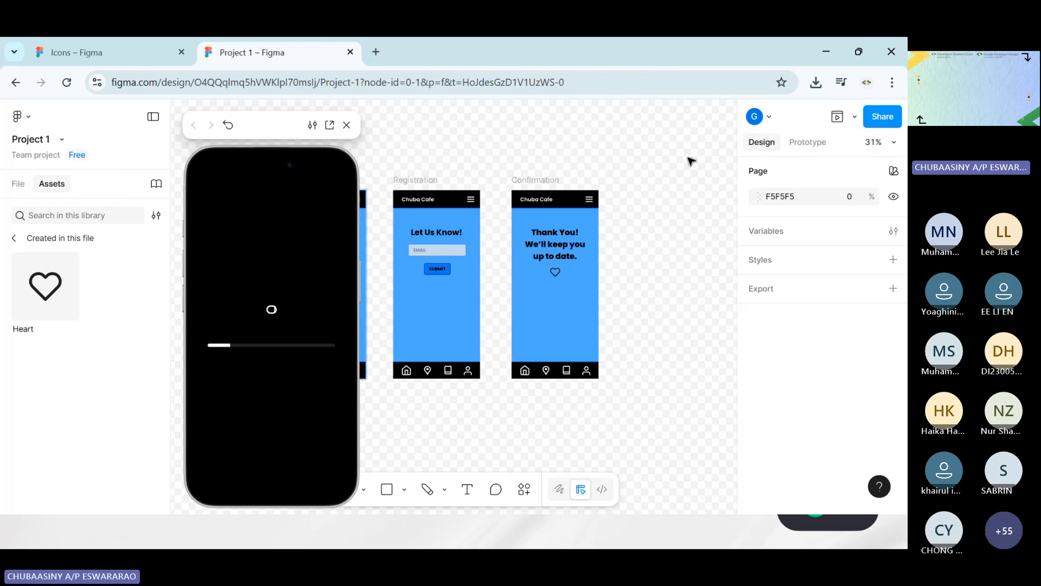
pyautogui.hscroll(1, 547, 123)
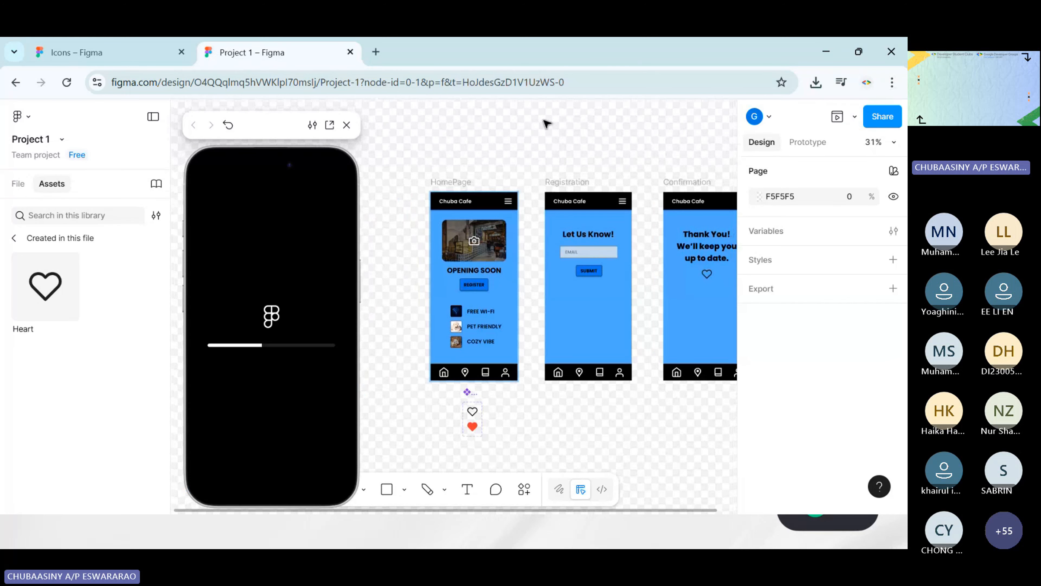
pyautogui.scroll(1, 511, 180)
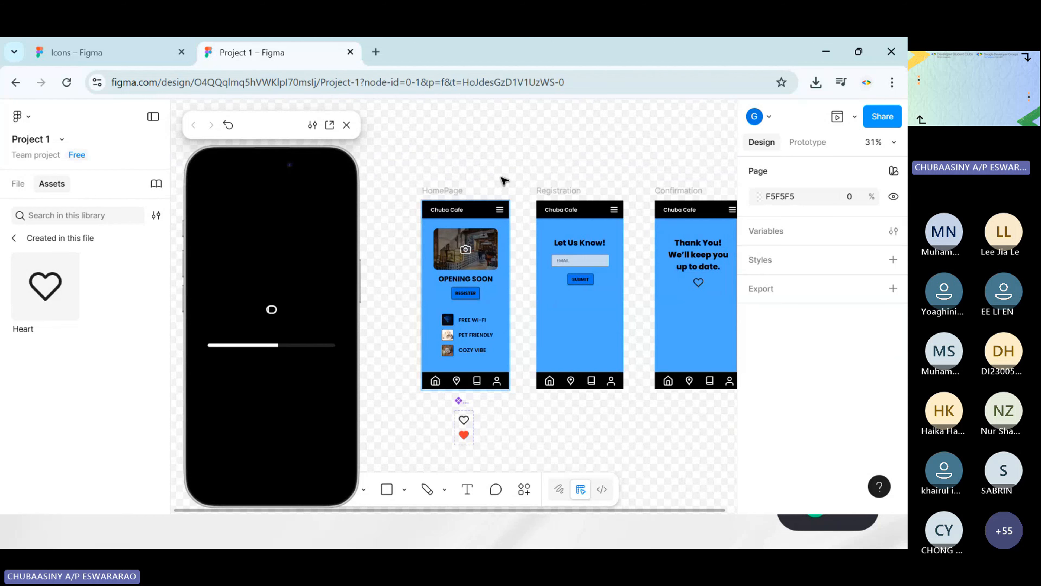
pyautogui.scroll(1, 503, 179)
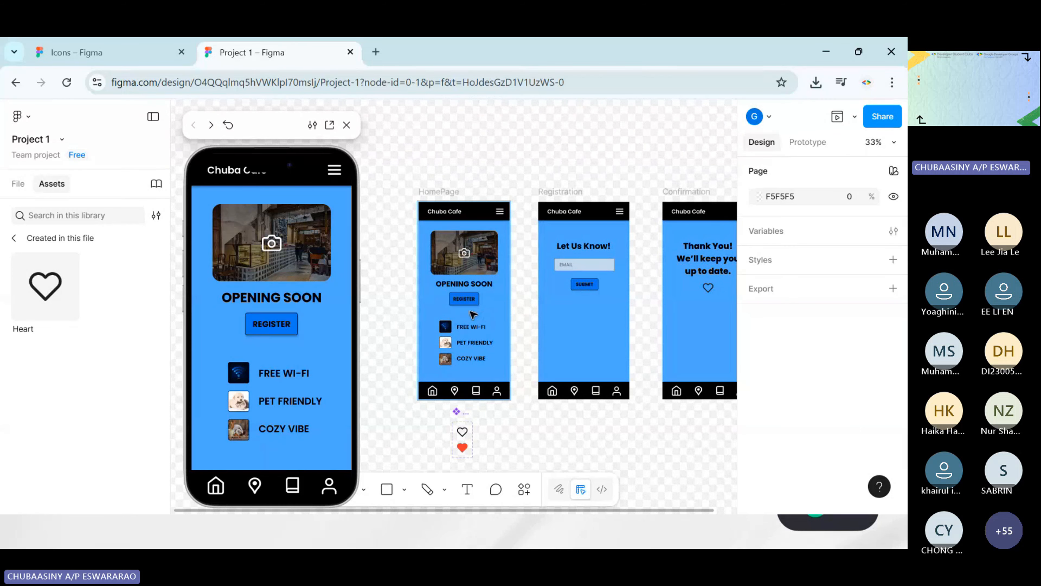
pyautogui.scroll(4, 528, 330)
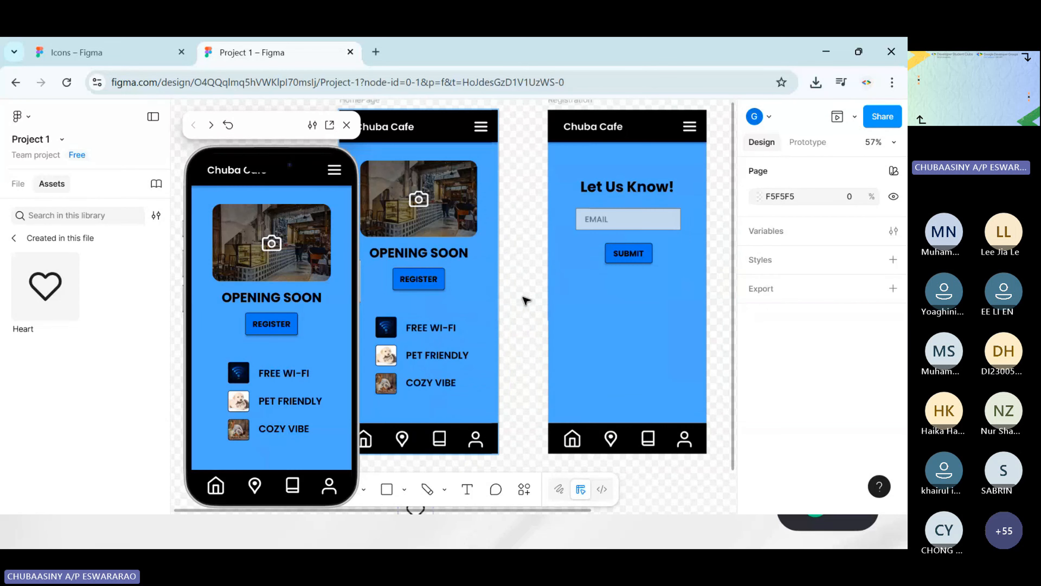
pyautogui.hscroll(-2, 365, 205)
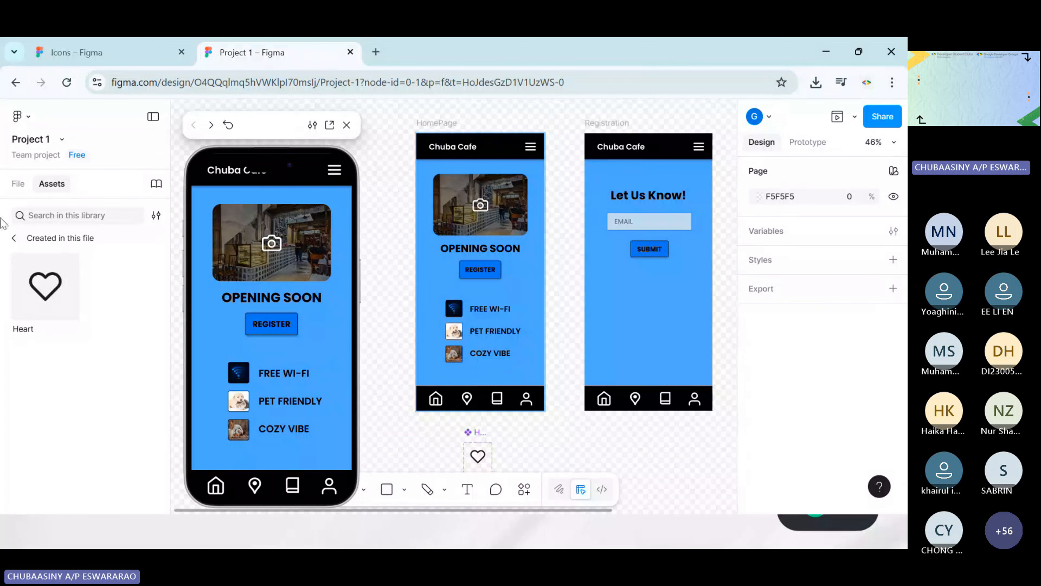
pyautogui.click(14, 238)
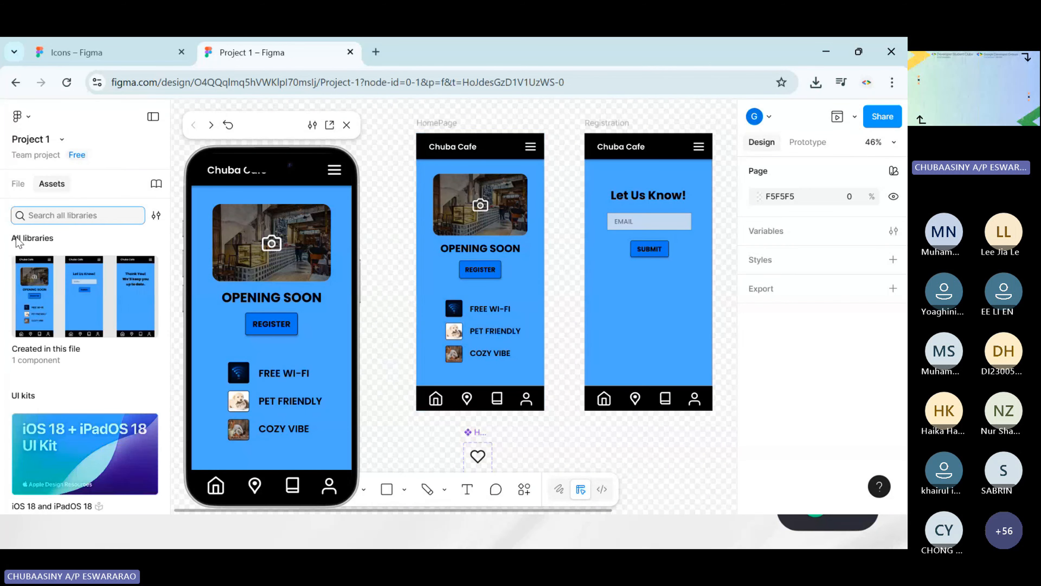
pyautogui.scroll(2, 562, 296)
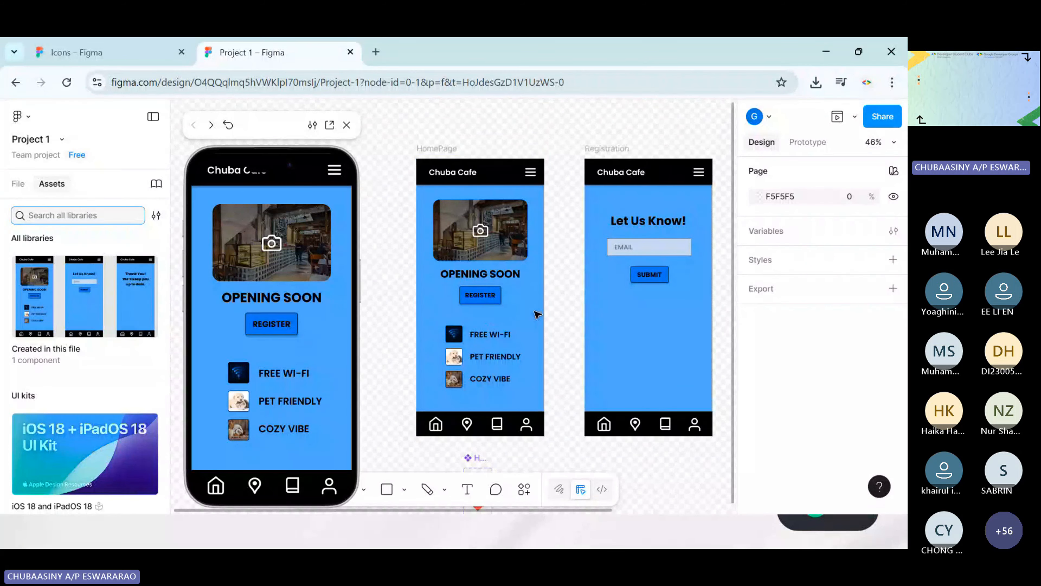
# Run the inline preview through REGISTER and SUBMIT and compare its final screen with the Confirmation frame
pyautogui.click(274, 330)
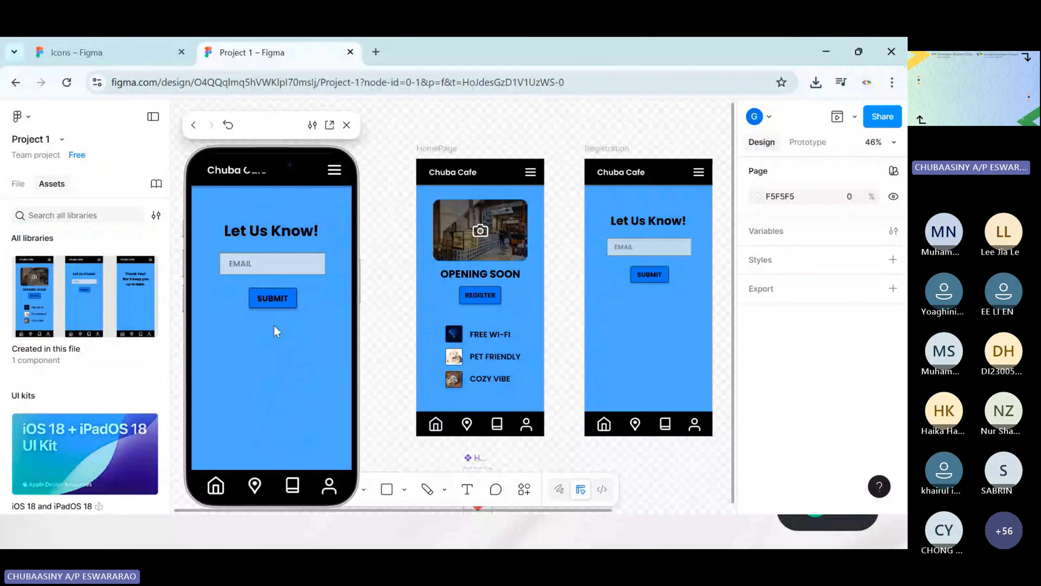
pyautogui.click(279, 298)
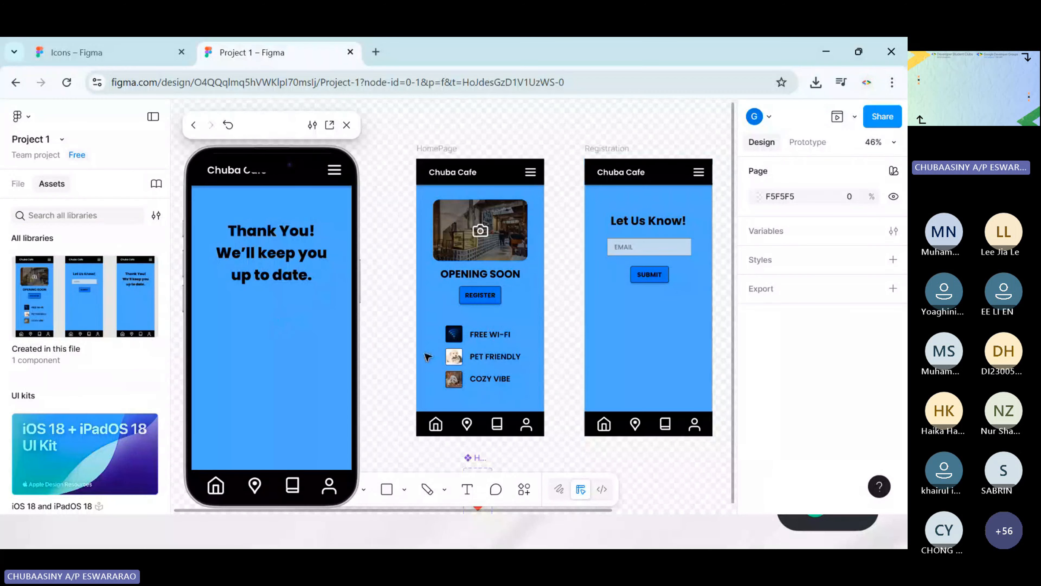
pyautogui.hscroll(8, 592, 302)
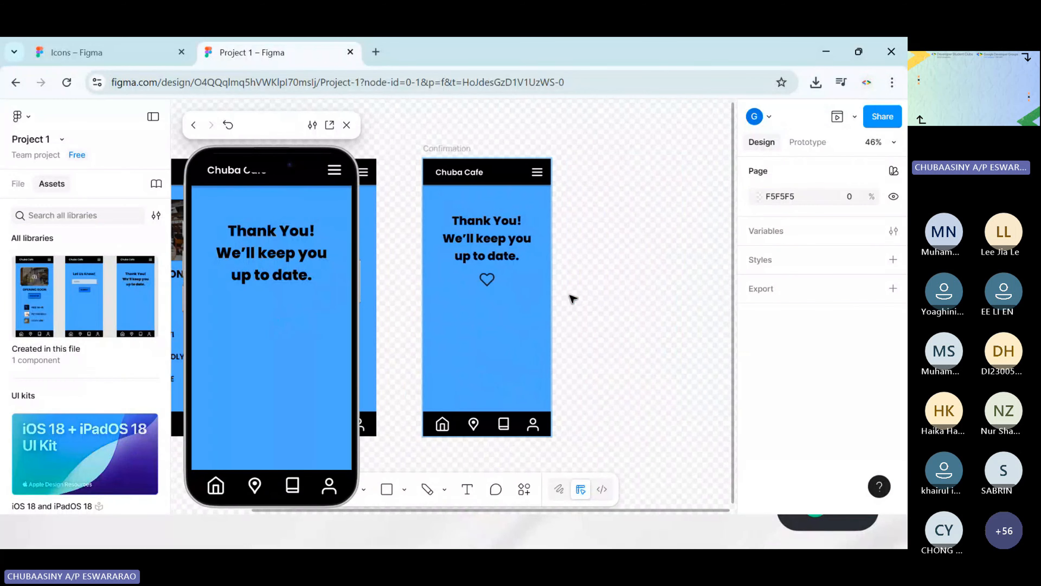
# Nest the loose Heart instance inside the Confirmation frame's layers and test its toggle in the inline preview
pyautogui.click(18, 183)
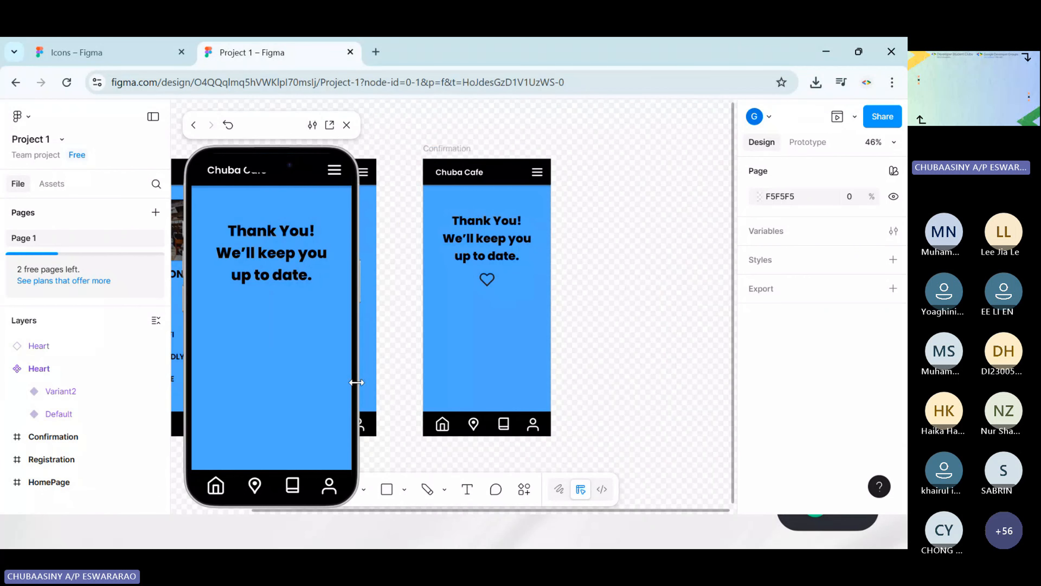
pyautogui.click(7, 369)
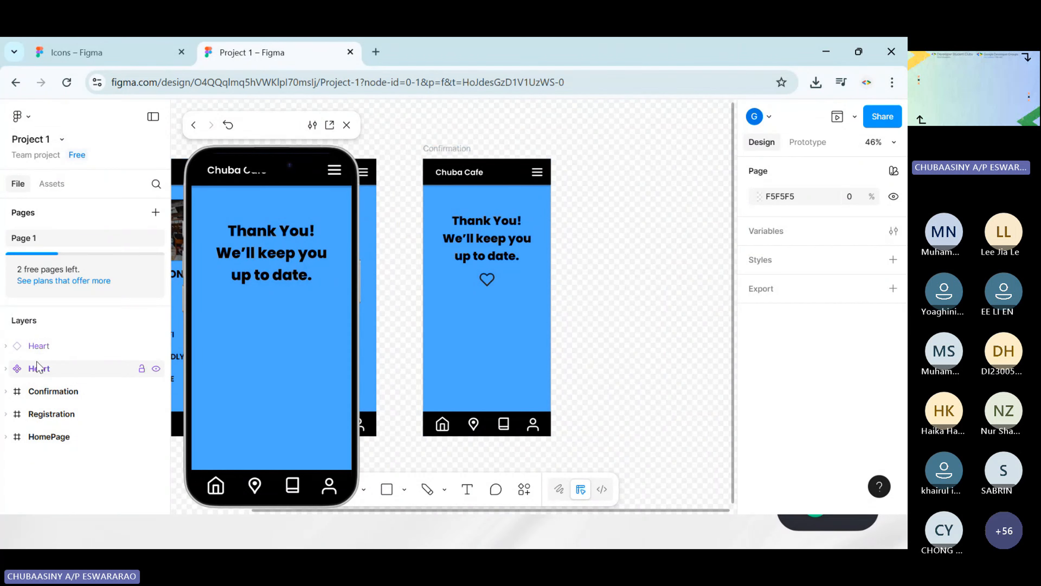
pyautogui.moveTo(29, 349); pyautogui.dragTo(44, 370)
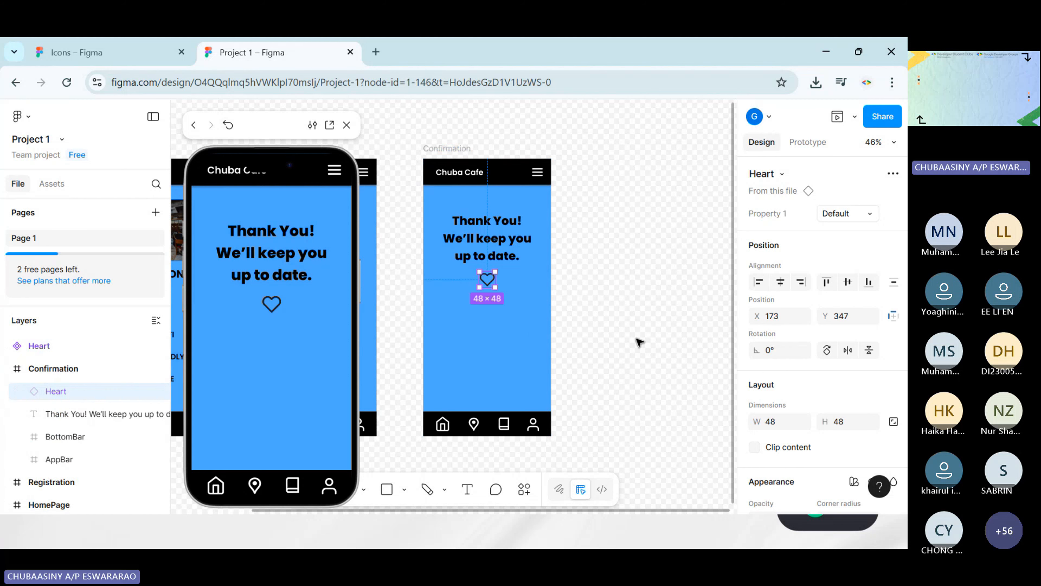
pyautogui.click(6, 369)
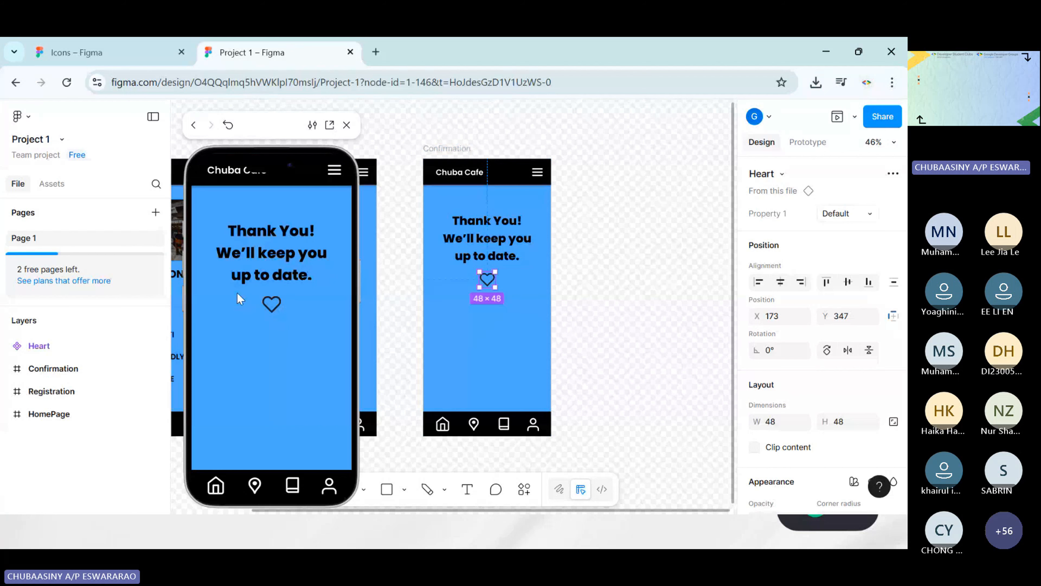
pyautogui.click(598, 365)
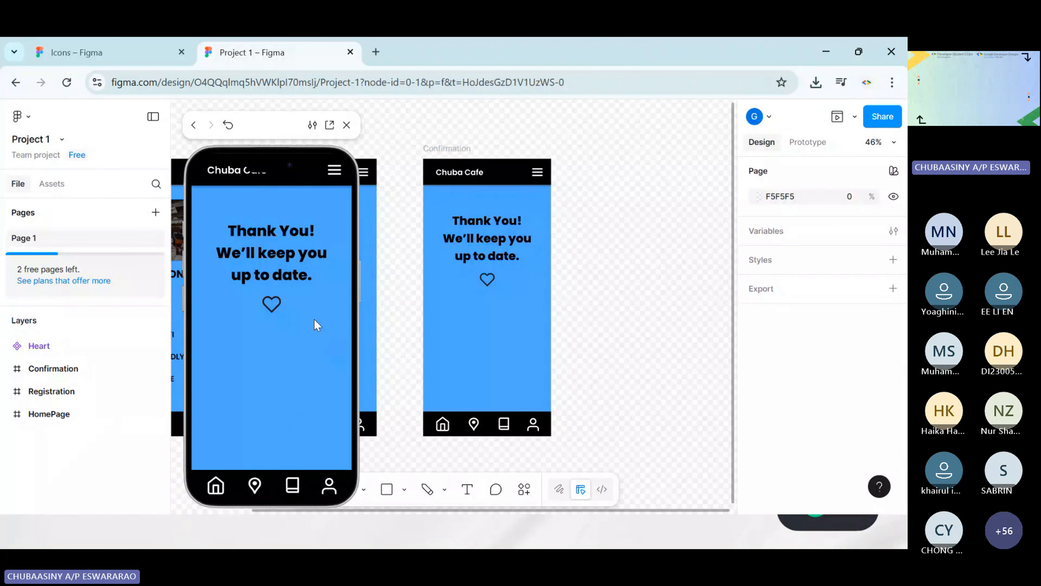
pyautogui.click(272, 303)
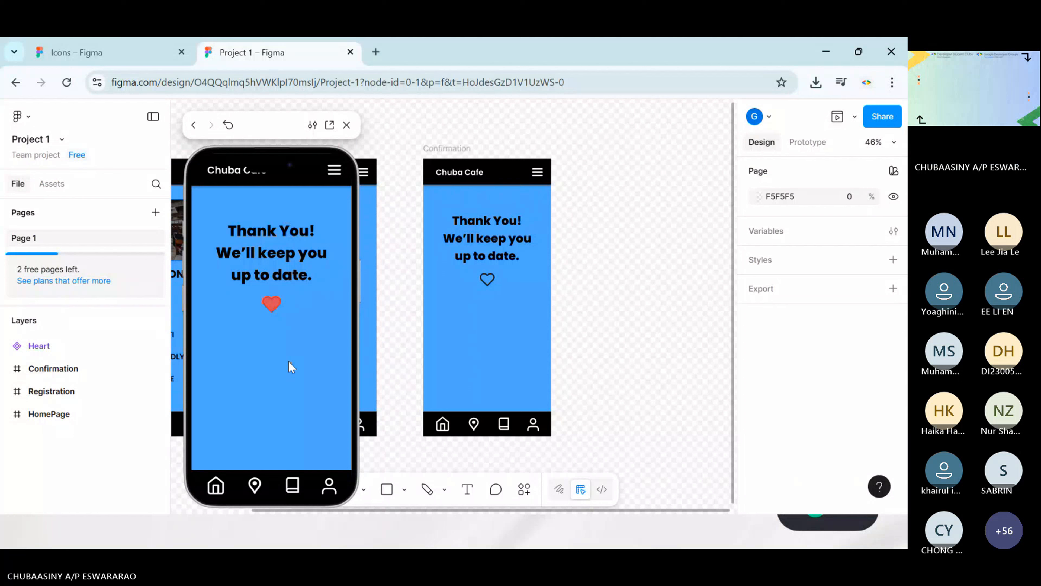
pyautogui.click(272, 304)
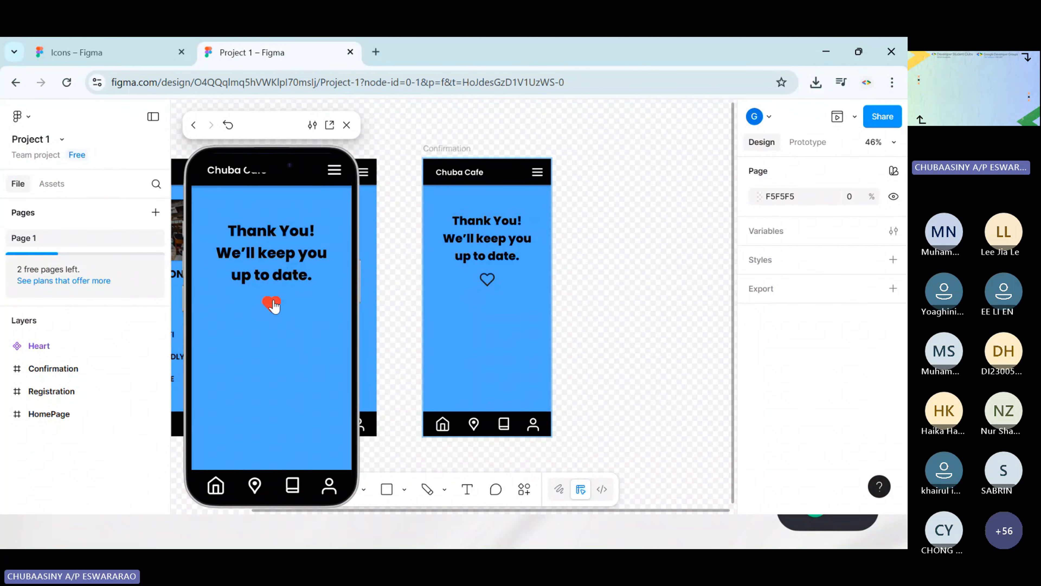
# Open the prototype in a separate tab, restart it from the HomePage and test REGISTER, SUBMIT and the heart toggle
pyautogui.click(329, 125)
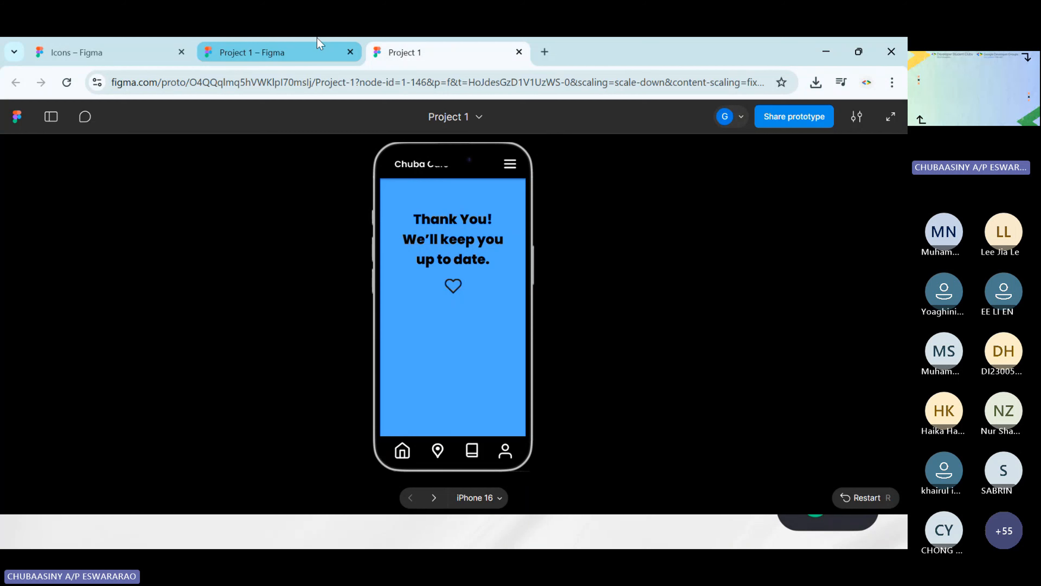
pyautogui.click(861, 497)
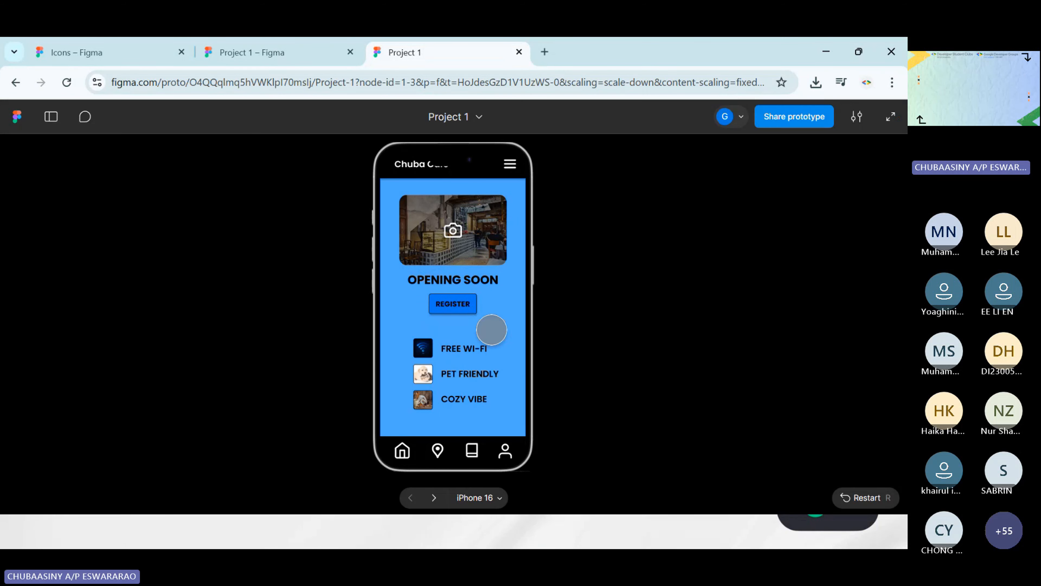
pyautogui.click(455, 304)
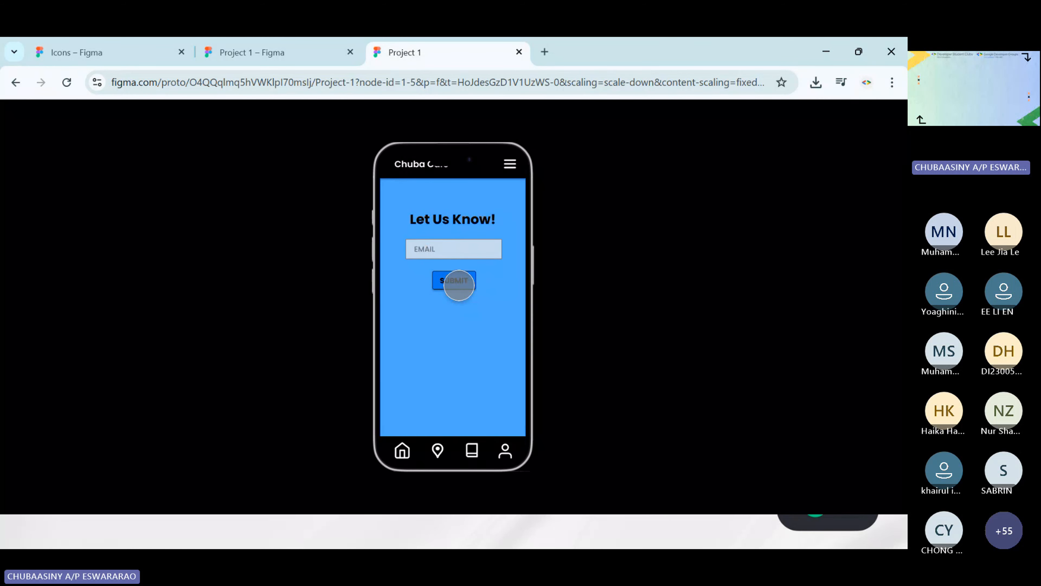
pyautogui.click(455, 281)
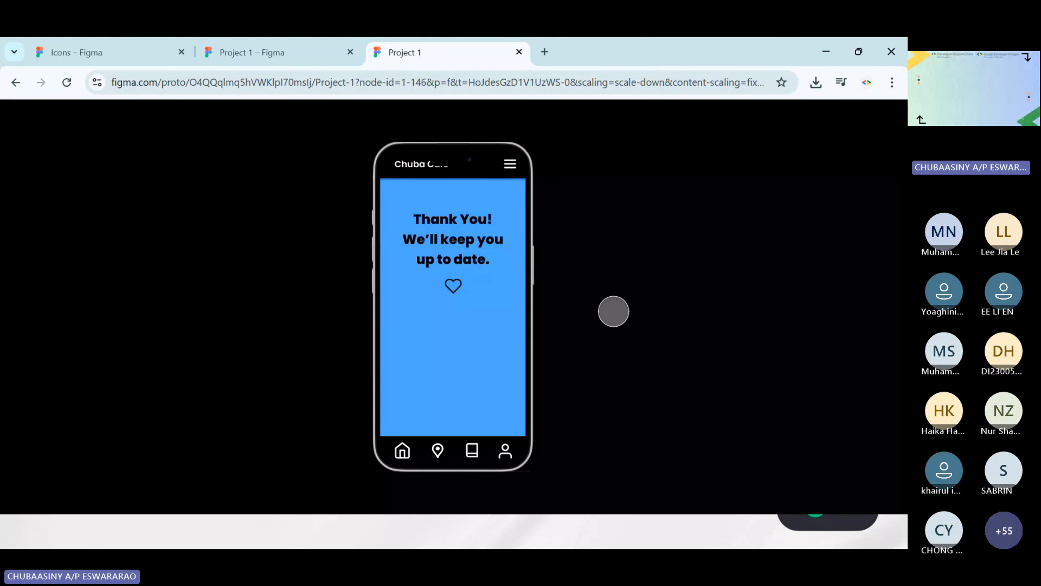
pyautogui.click(451, 287)
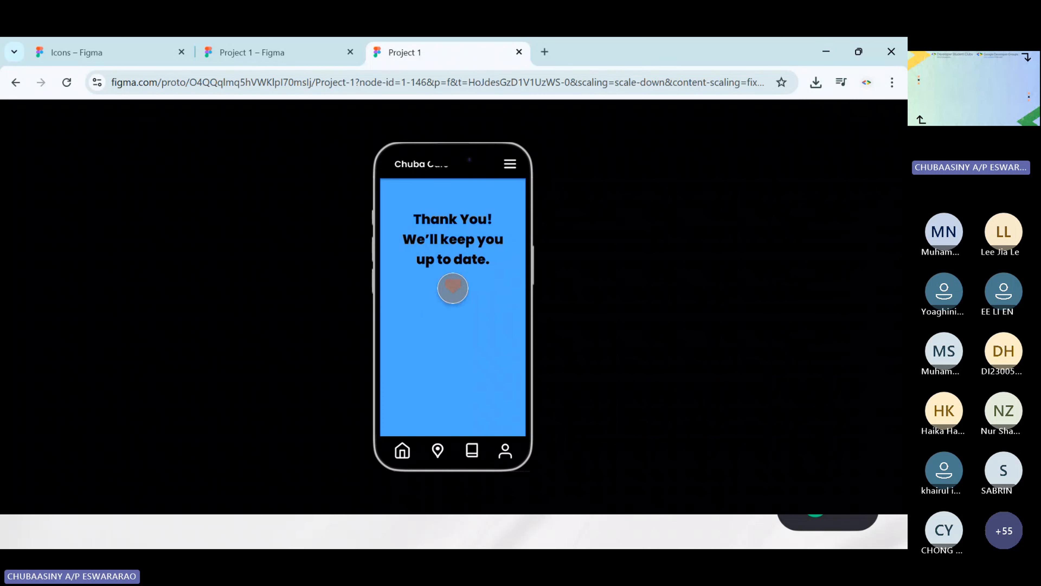
pyautogui.click(455, 288)
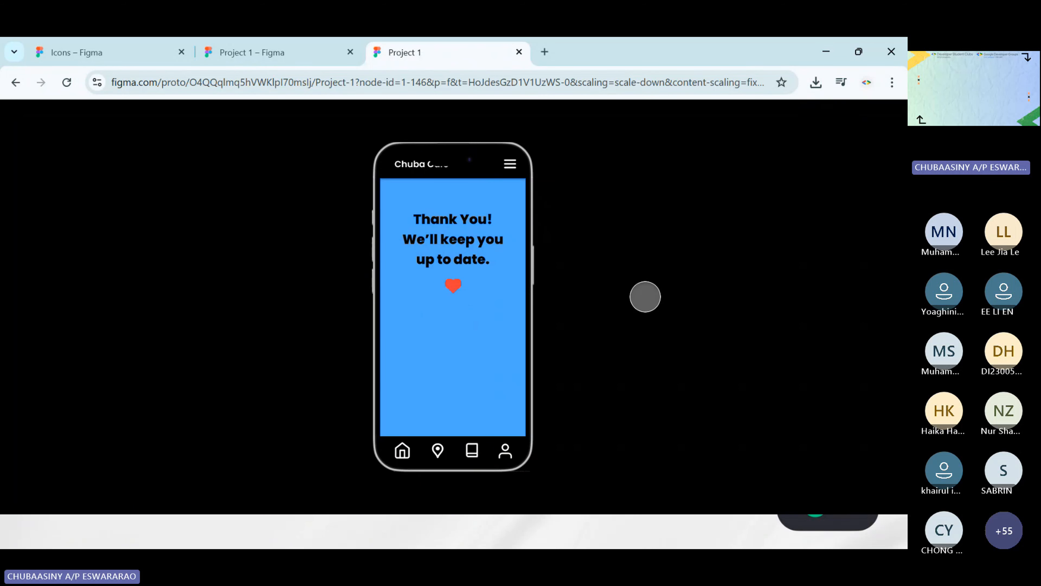
# Retest the heart toggle in the presented prototype and rerun the flow from the home icon through REGISTER and SUBMIT
pyautogui.click(464, 288)
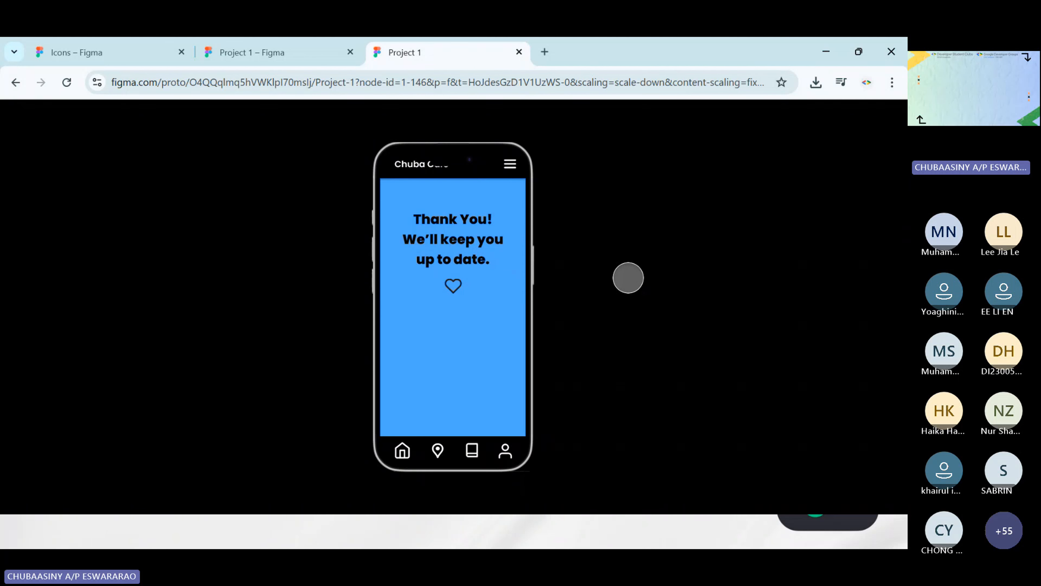
pyautogui.click(452, 286)
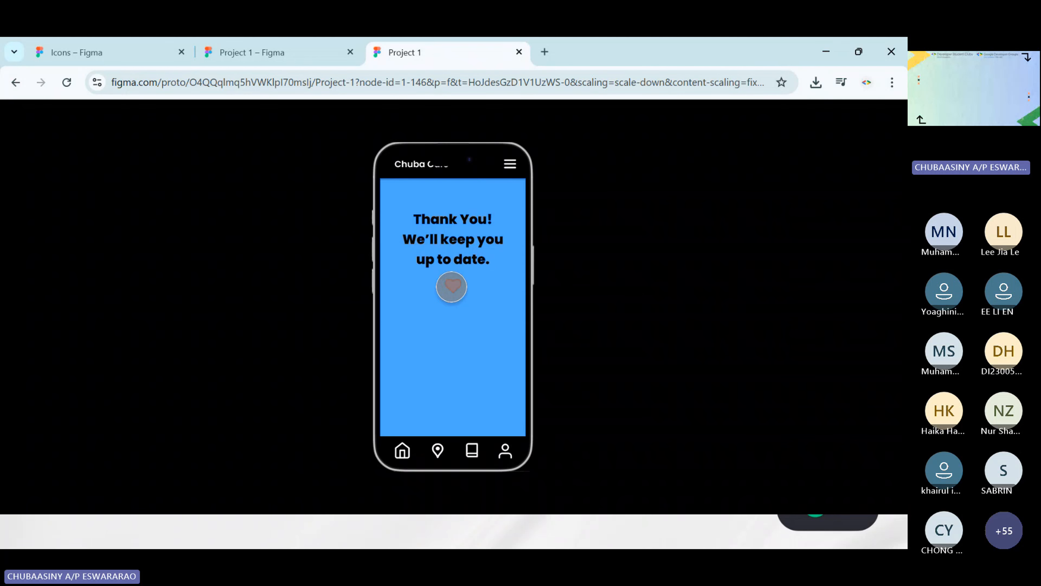
pyautogui.click(451, 286)
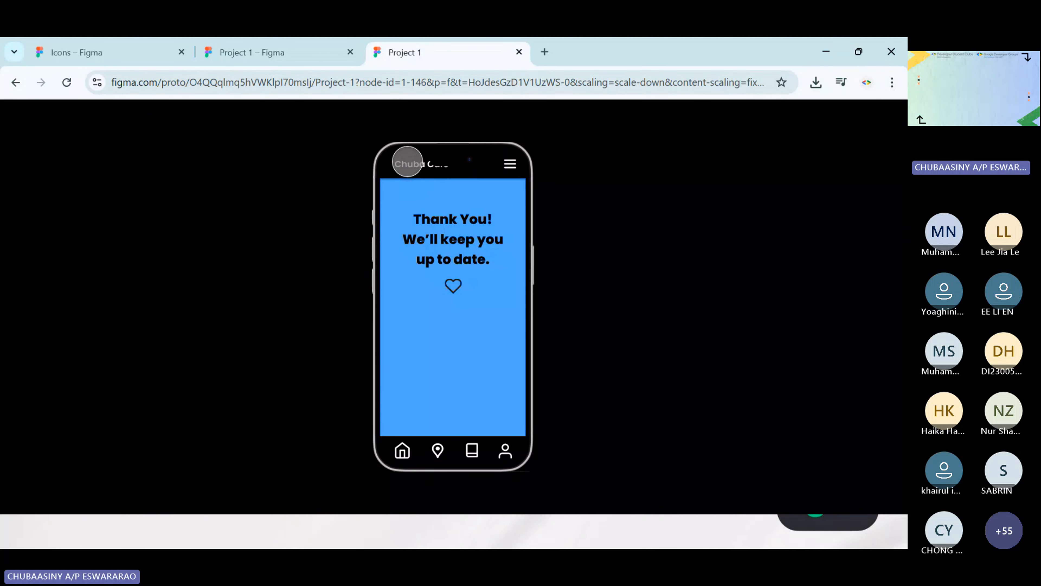
pyautogui.click(394, 453)
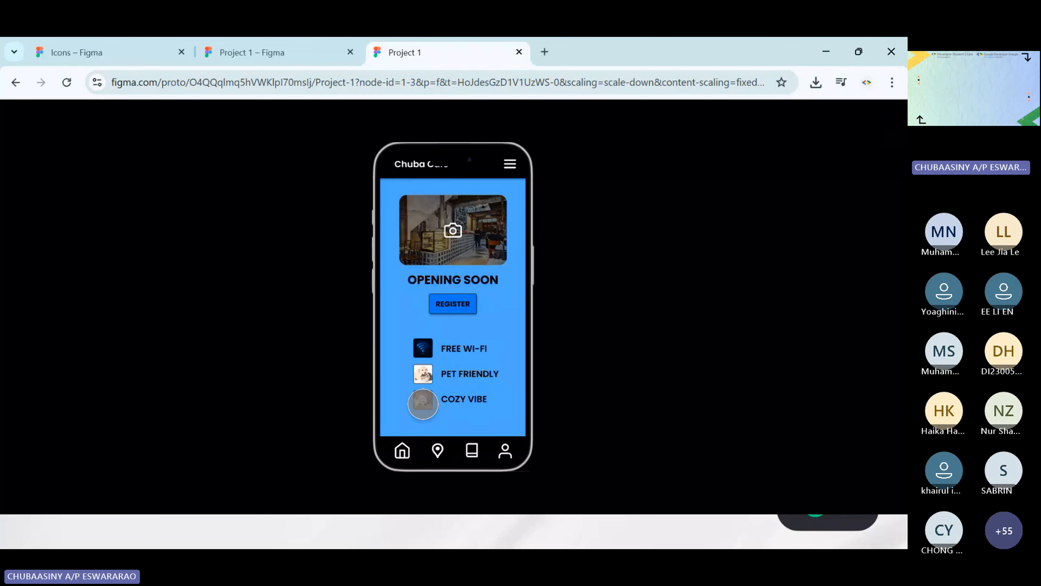
pyautogui.click(453, 304)
pyautogui.click(451, 279)
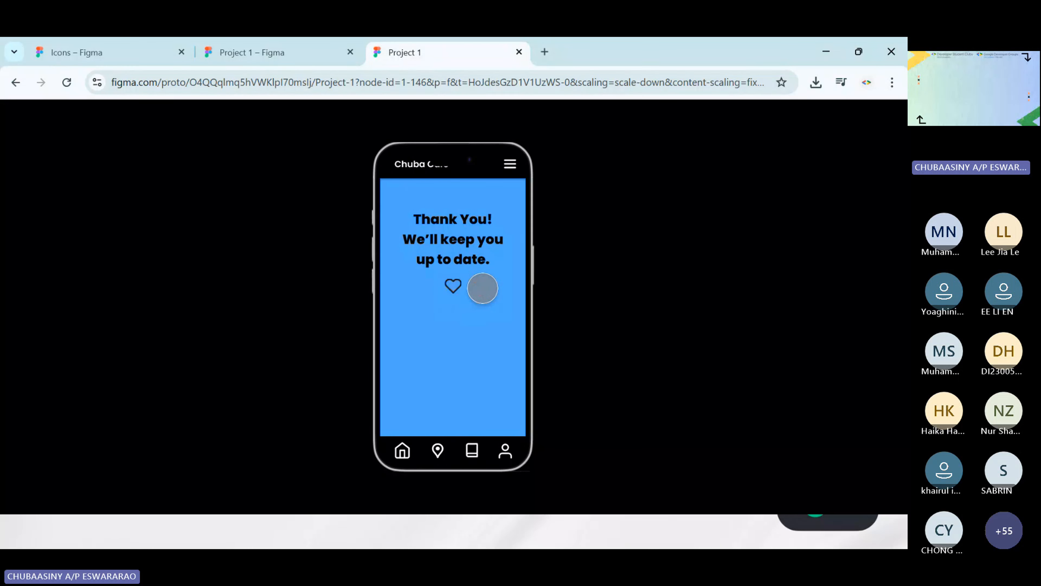
pyautogui.click(451, 287)
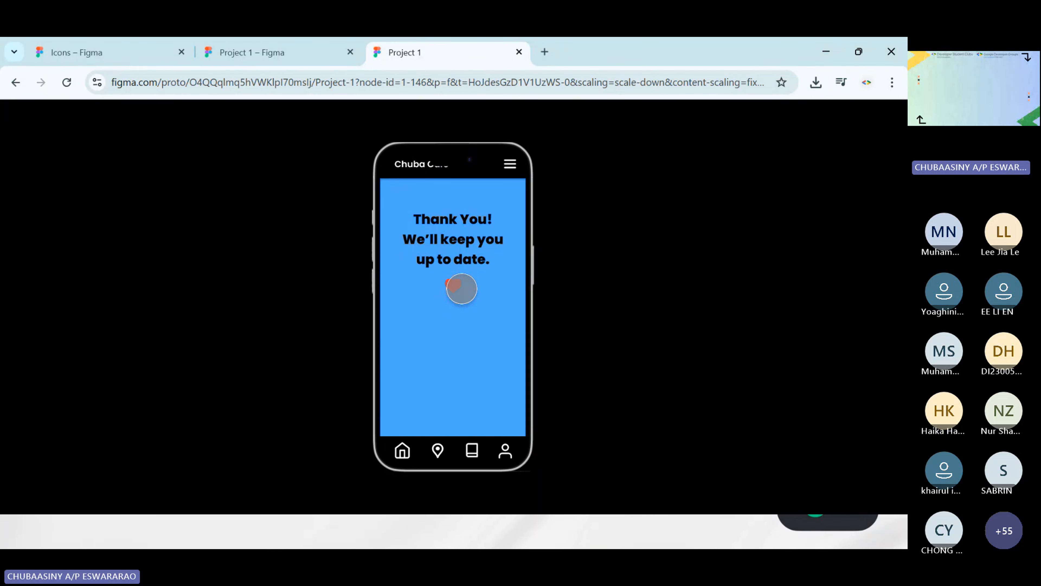
# Return to the Project 1 design file and test REGISTER and the home icon in the inline preview
pyautogui.click(282, 55)
pyautogui.hscroll(-5, 613, 279)
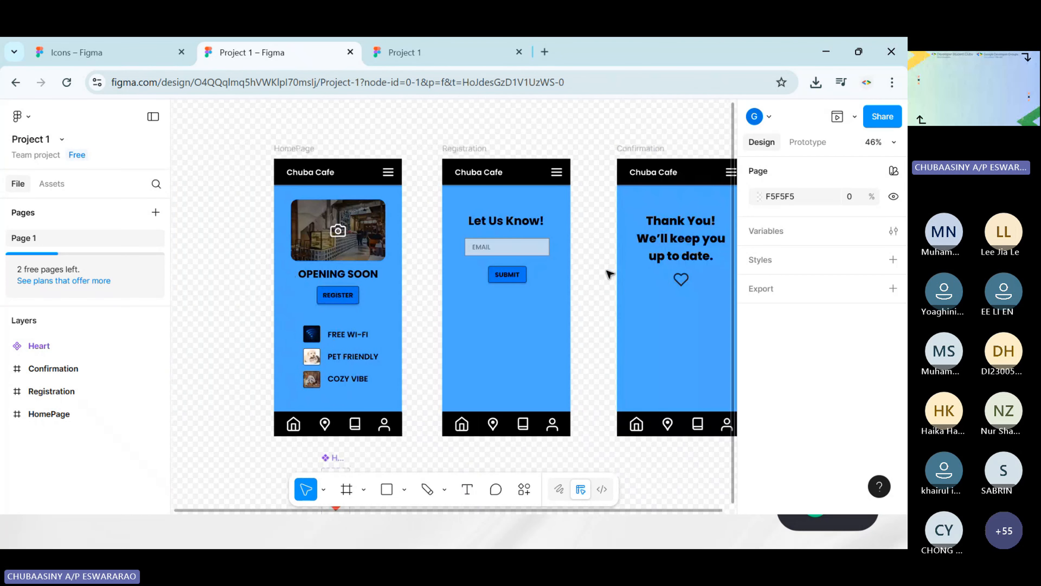
pyautogui.hscroll(-4, 689, 324)
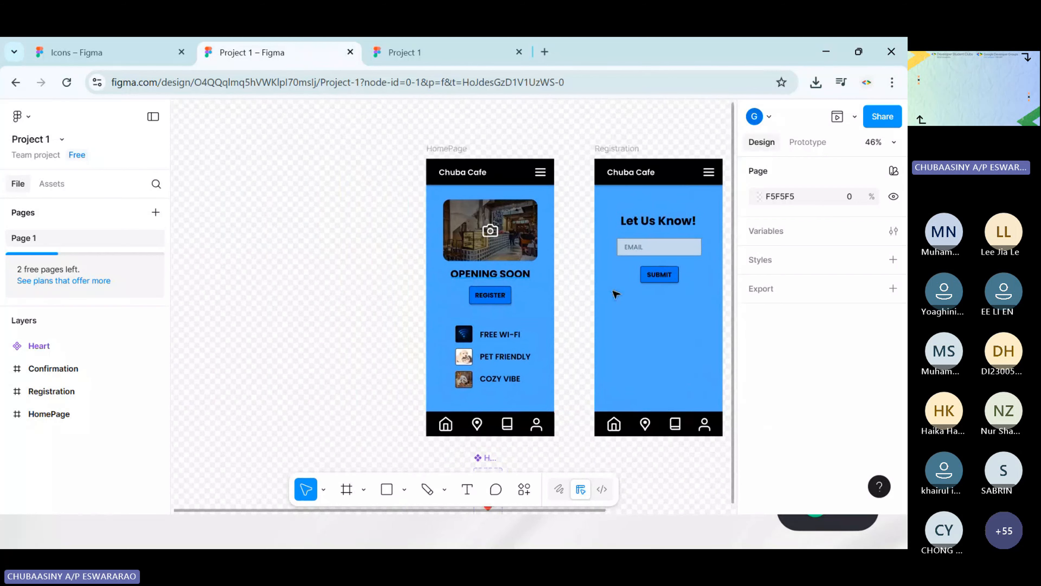
pyautogui.hscroll(4, 505, 289)
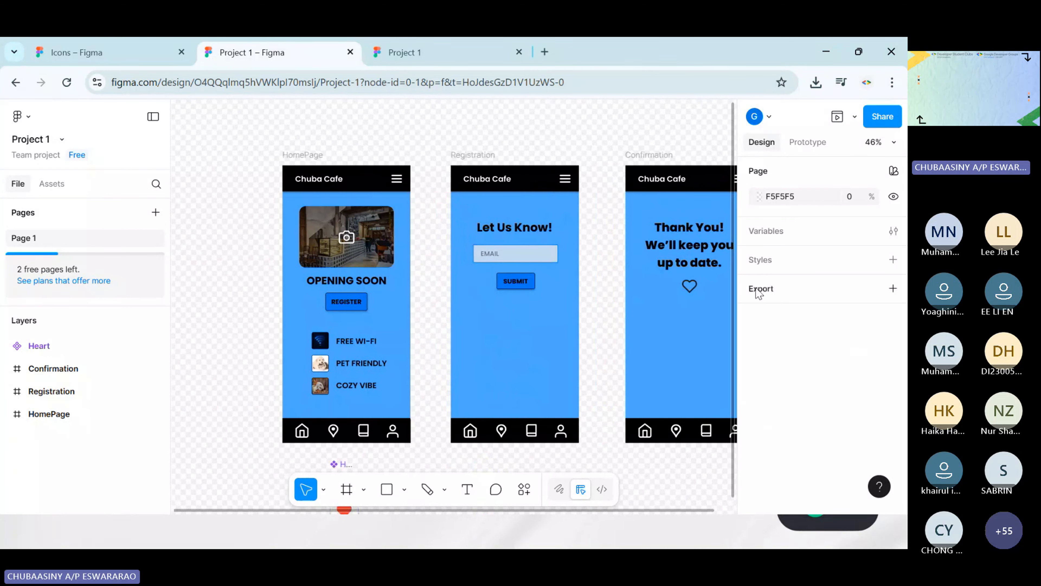
pyautogui.click(837, 117)
pyautogui.hscroll(-1, 401, 329)
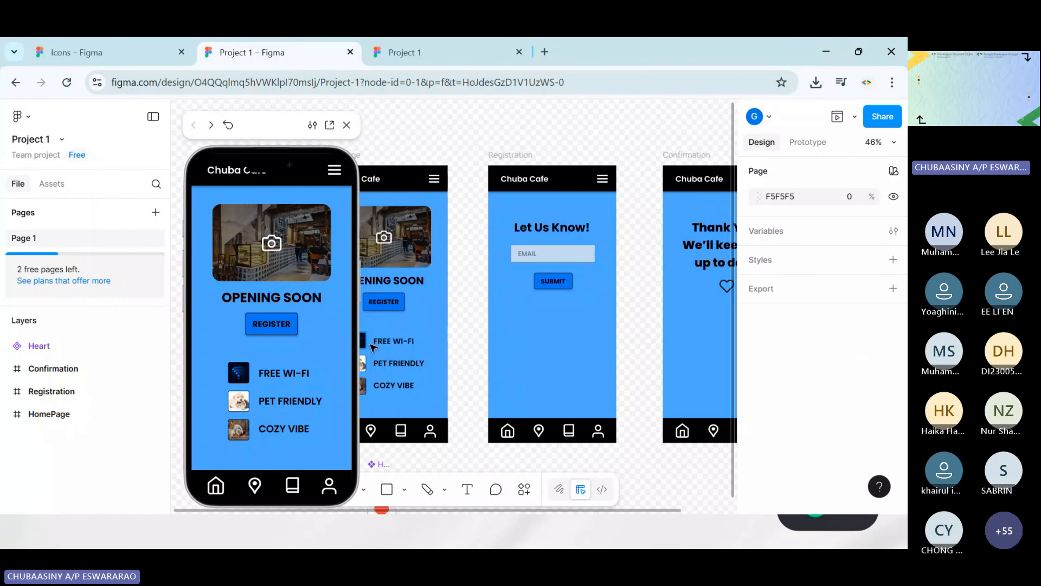
pyautogui.click(275, 327)
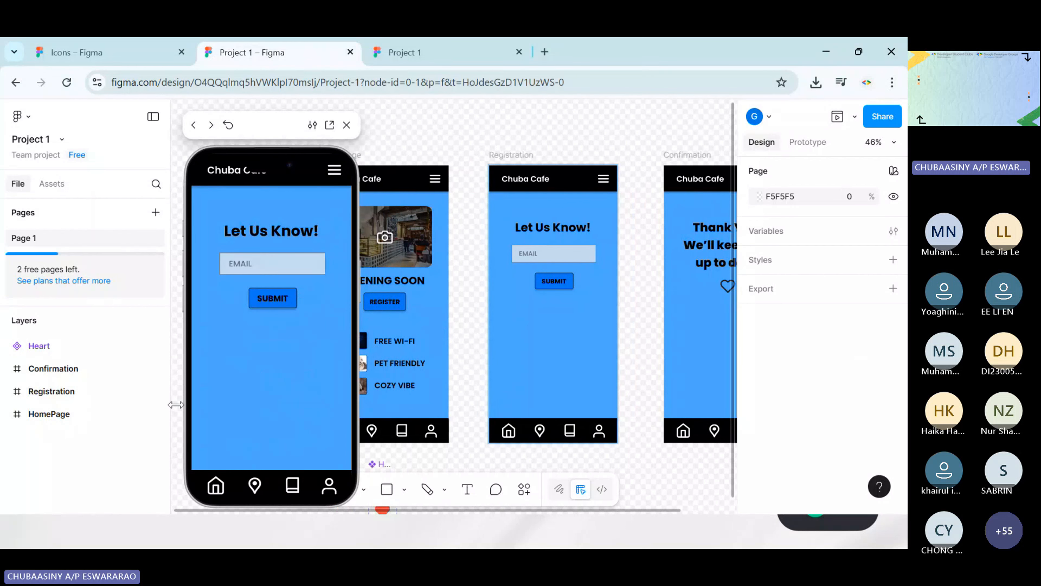
pyautogui.hscroll(-3, 546, 313)
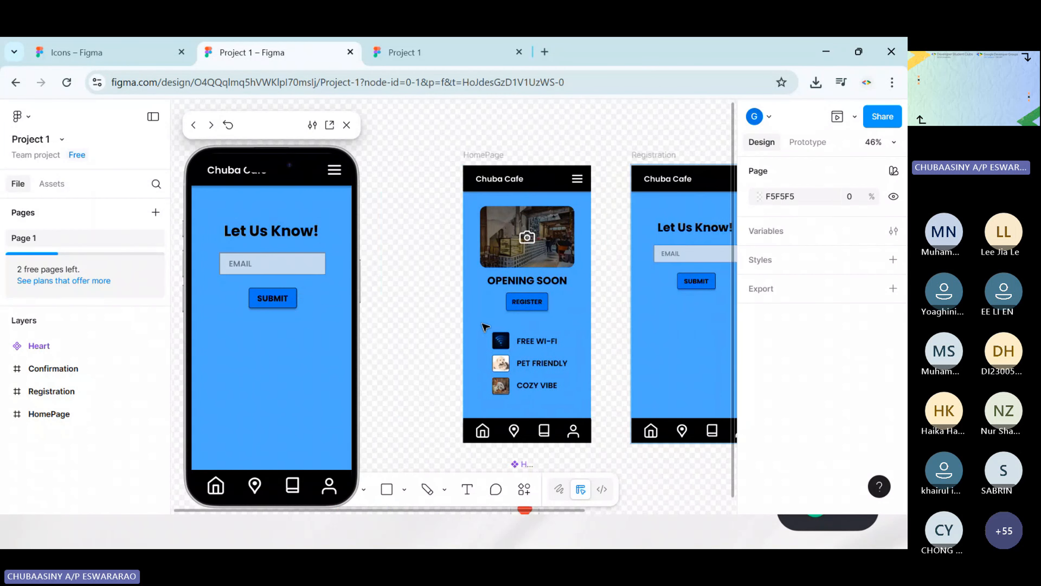
pyautogui.click(216, 485)
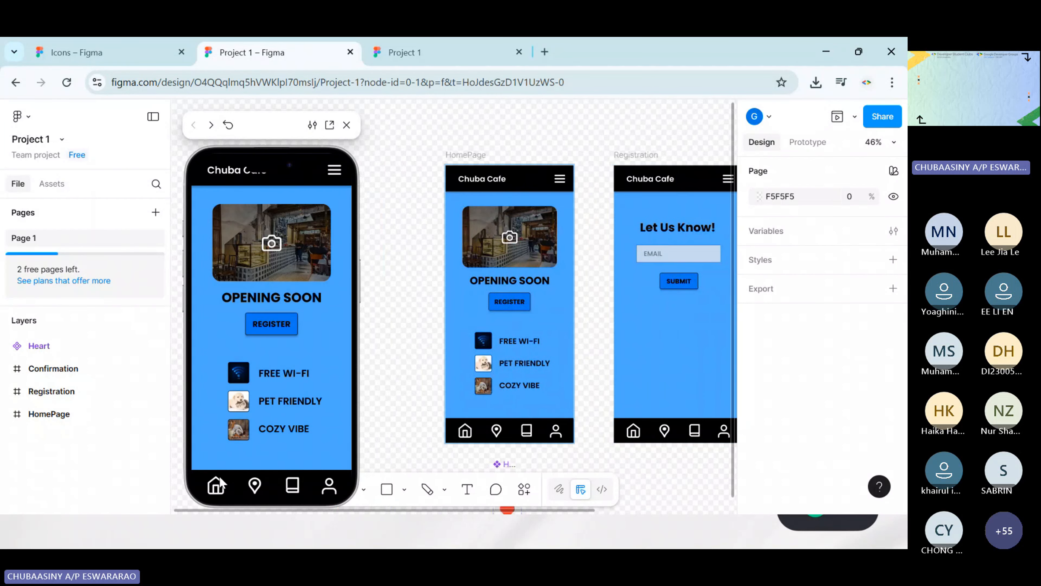
# Move the OPENING SOON text layer out of the HomePage frame to the bottom of the page's layers
pyautogui.click(515, 304)
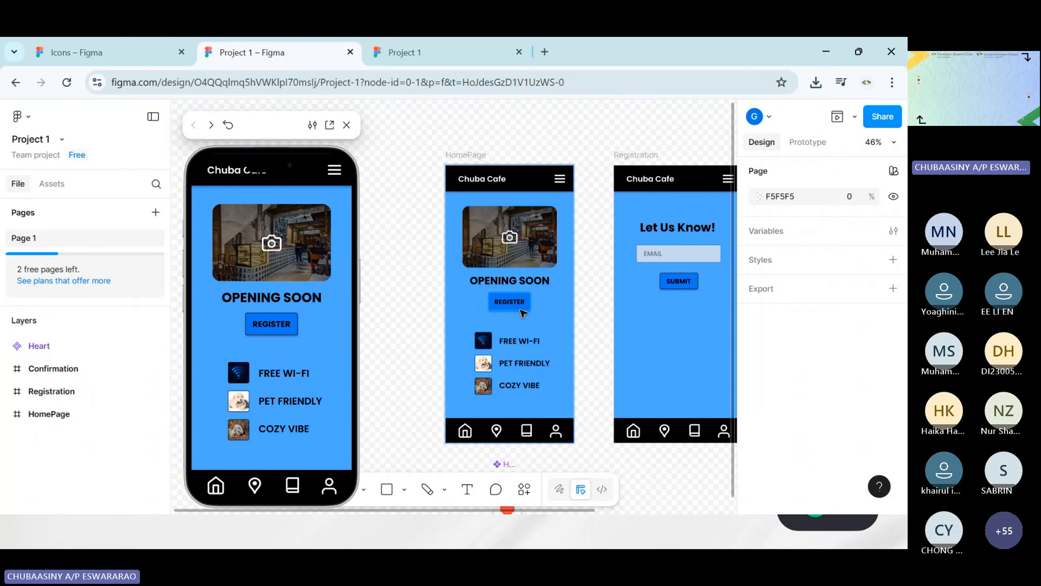
pyautogui.click(532, 284)
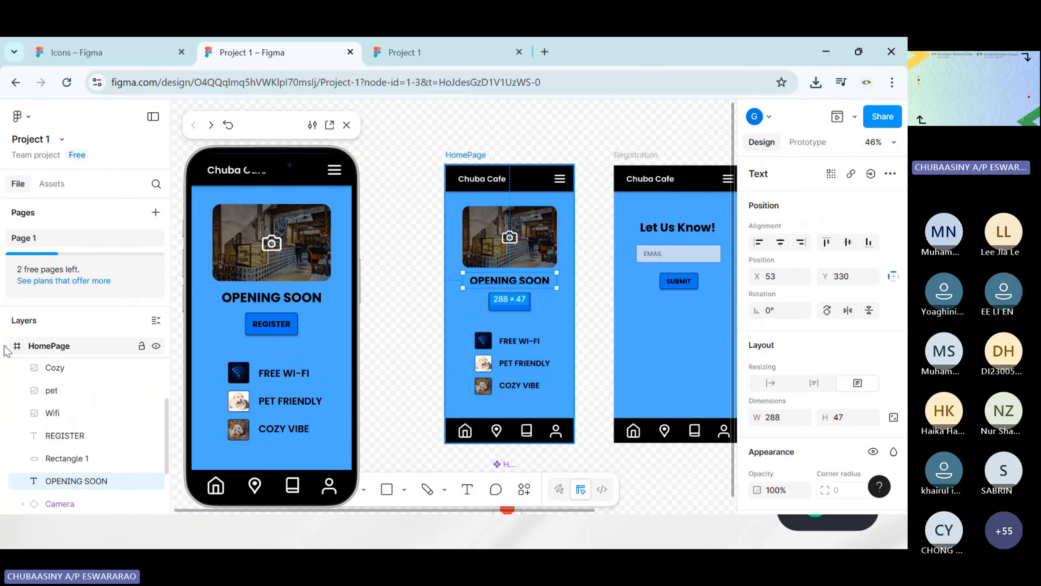
pyautogui.scroll(4, 63, 441)
pyautogui.scroll(-3, 66, 451)
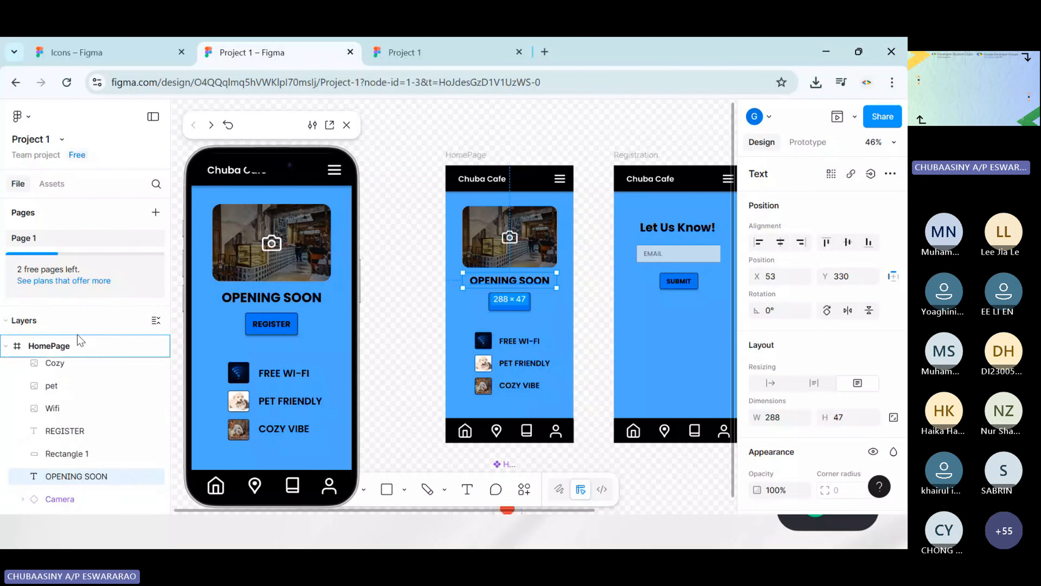
pyautogui.scroll(-3, 49, 500)
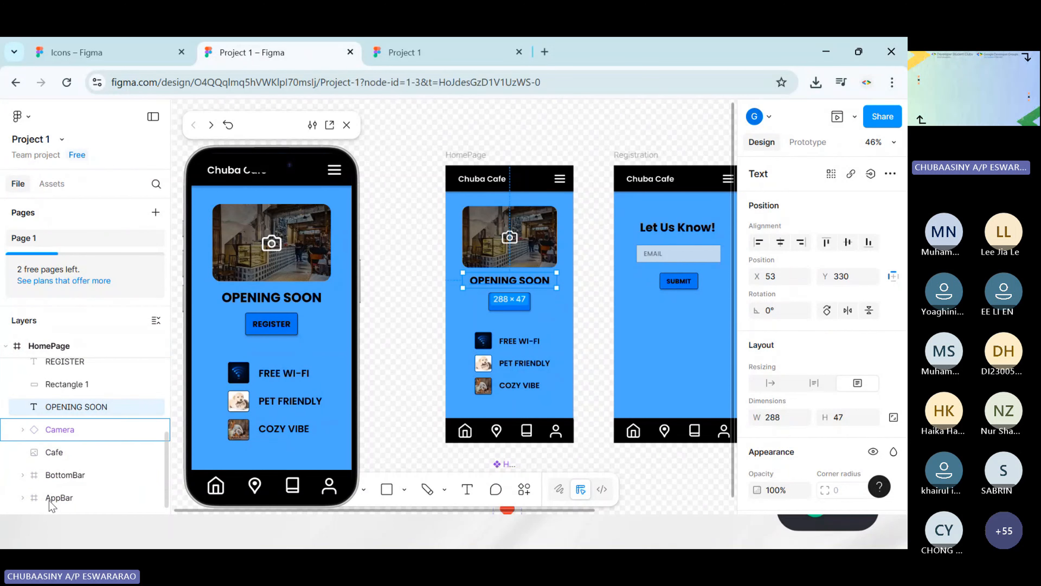
pyautogui.moveTo(49, 500); pyautogui.dragTo(28, 503)
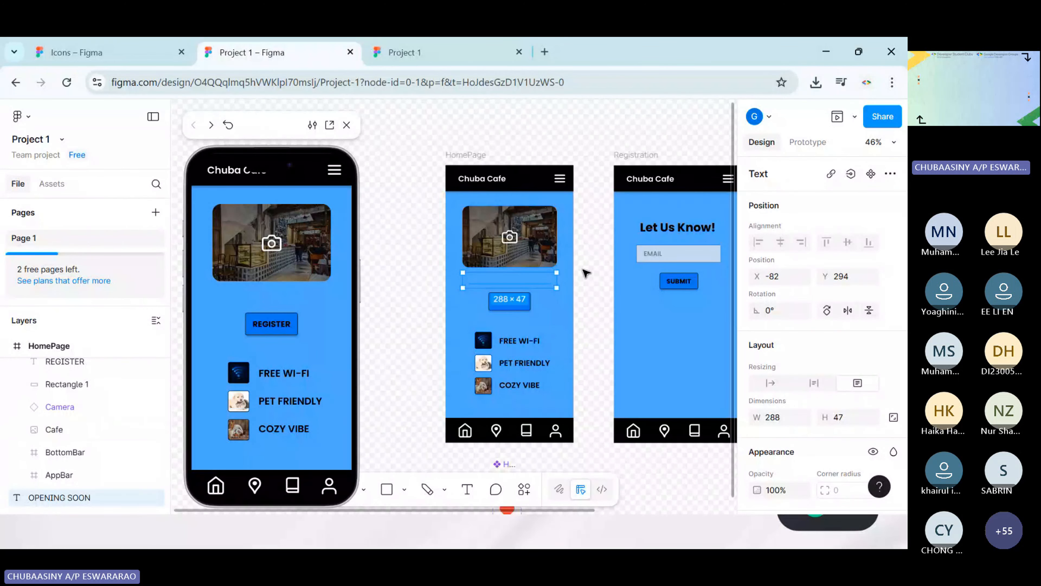
# Bring the loose OPENING SOON text layer above the other page layers and nest it back inside the HomePage frame
pyautogui.moveTo(54, 499); pyautogui.dragTo(6, 336)
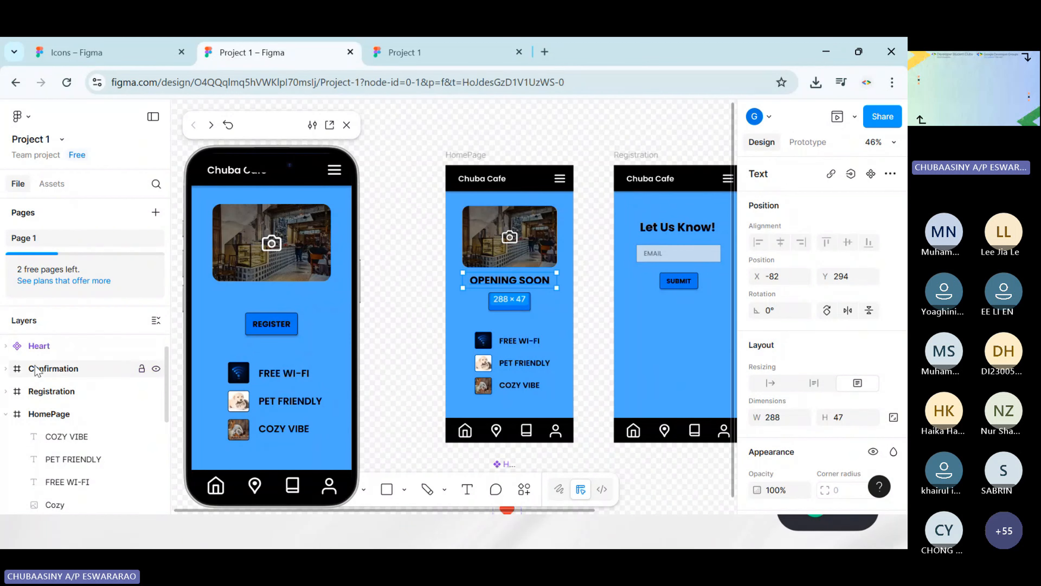
pyautogui.scroll(1, 53, 363)
pyautogui.moveTo(53, 348); pyautogui.dragTo(103, 353)
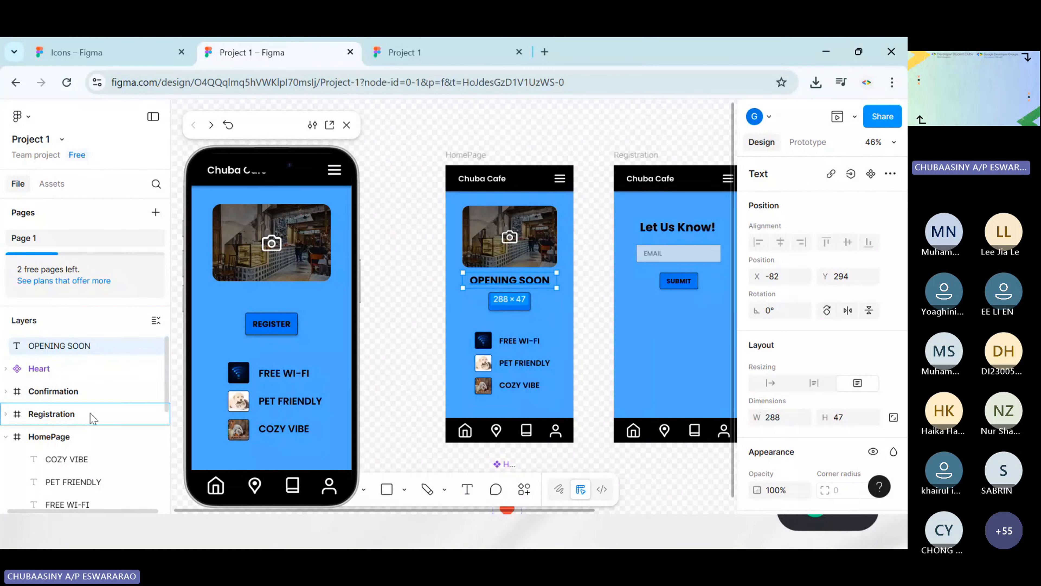
pyautogui.moveTo(91, 413); pyautogui.dragTo(73, 439)
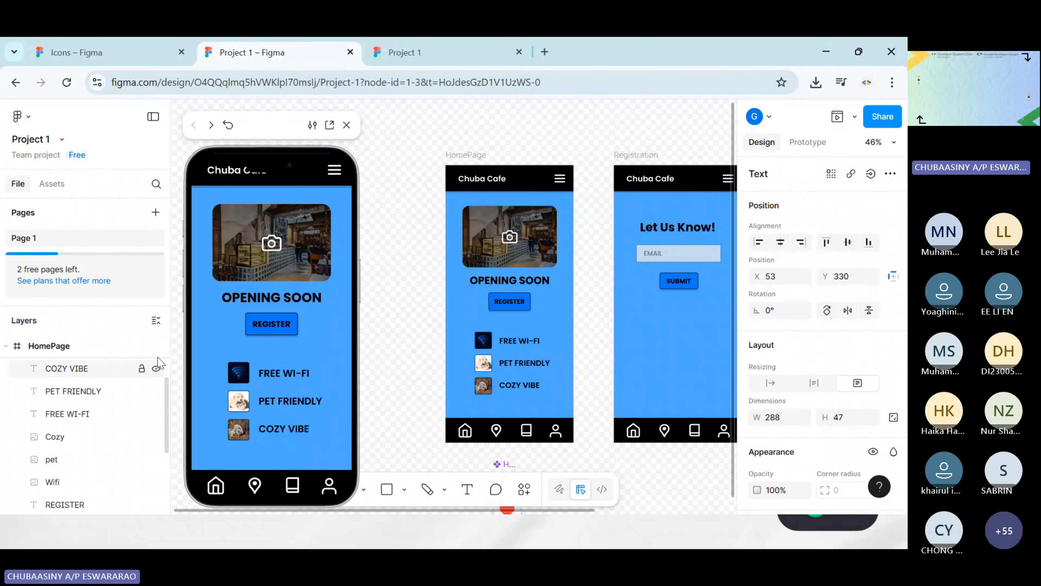
# Close the old prototype presentation and present the prototype again starting from the HomePage frame
pyautogui.click(64, 346)
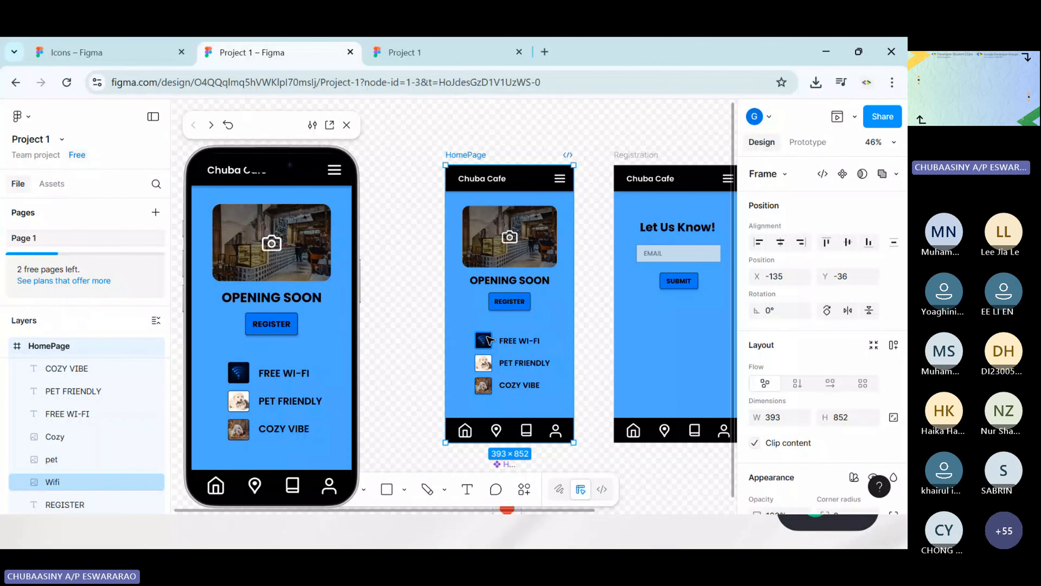
pyautogui.click(519, 53)
pyautogui.click(855, 117)
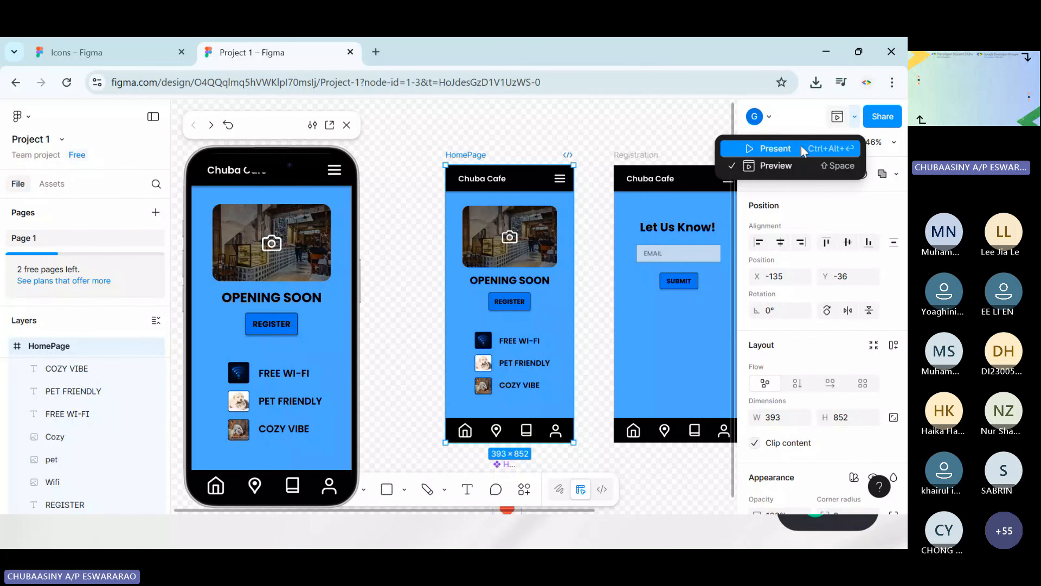
pyautogui.click(778, 146)
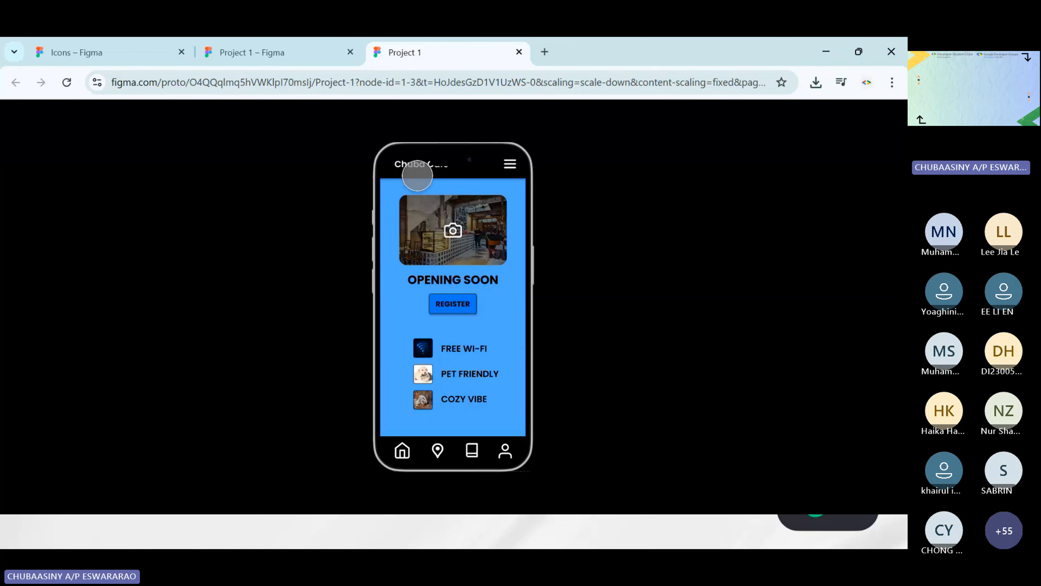
# Run the new presentation through REGISTER and SUBMIT, toggling the heart before returning to the HomePage
pyautogui.click(453, 304)
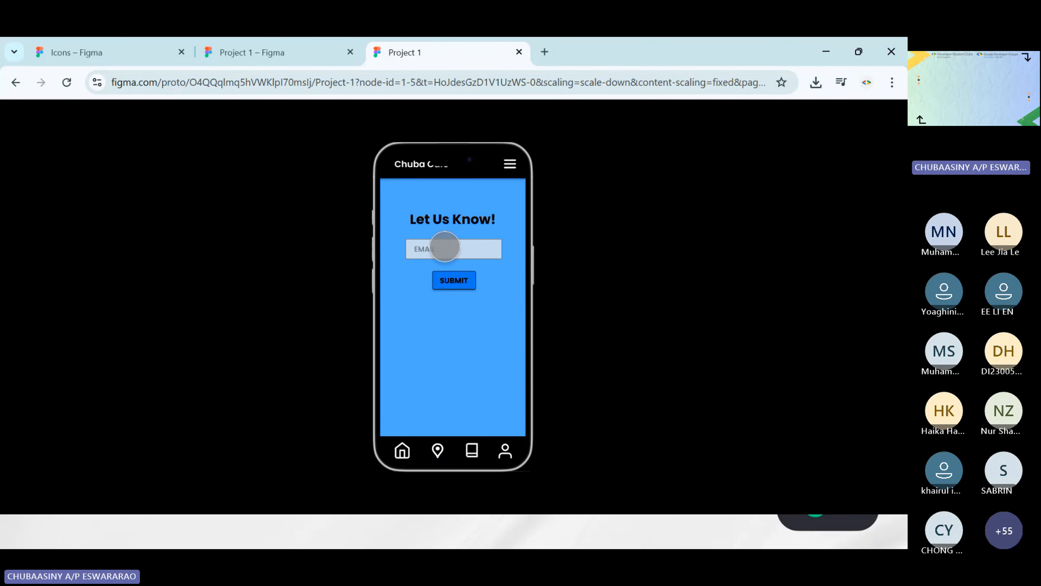
pyautogui.click(448, 248)
pyautogui.click(454, 281)
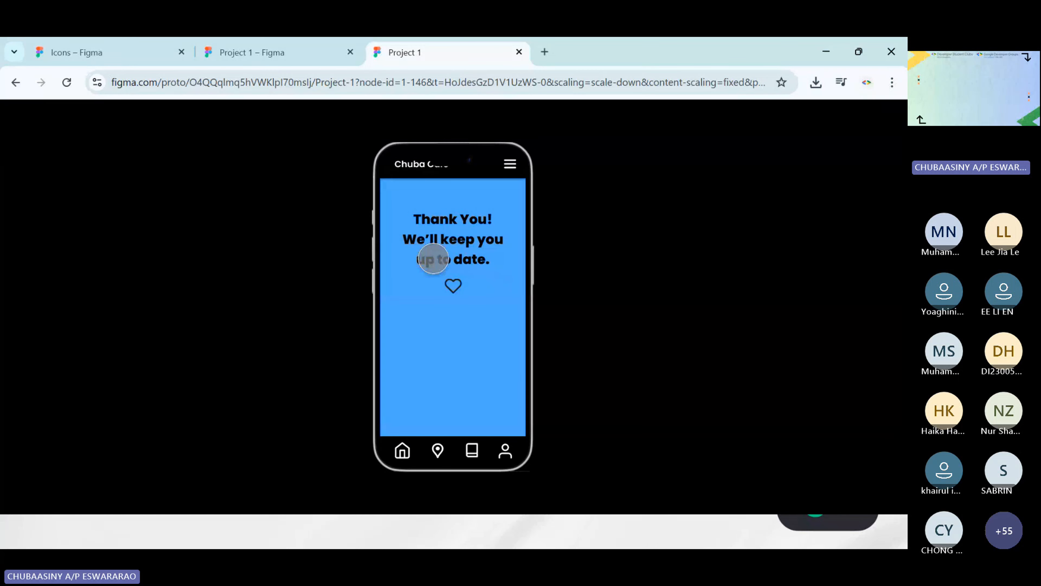
pyautogui.click(453, 285)
pyautogui.click(456, 286)
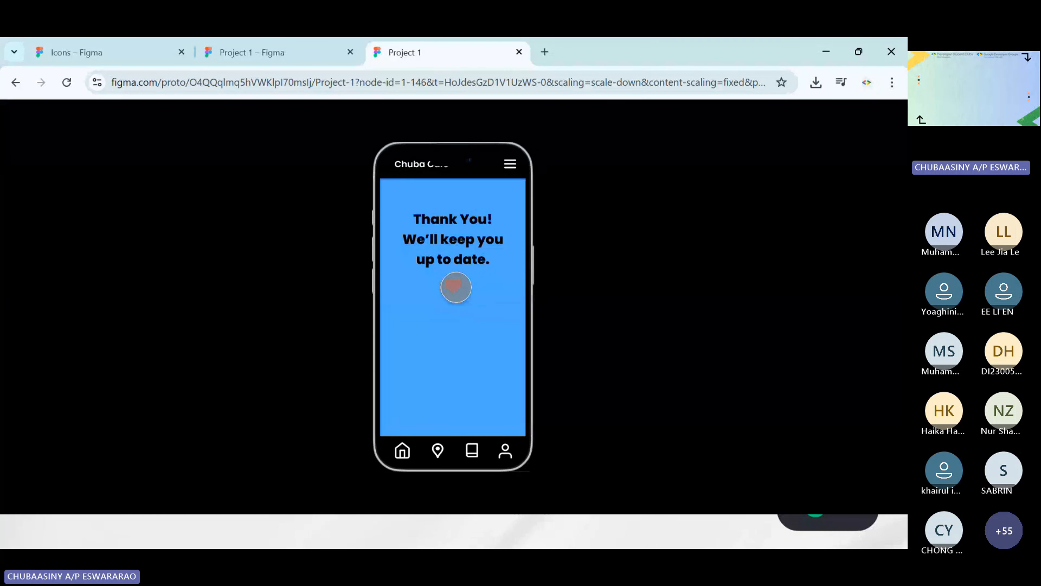
pyautogui.click(458, 290)
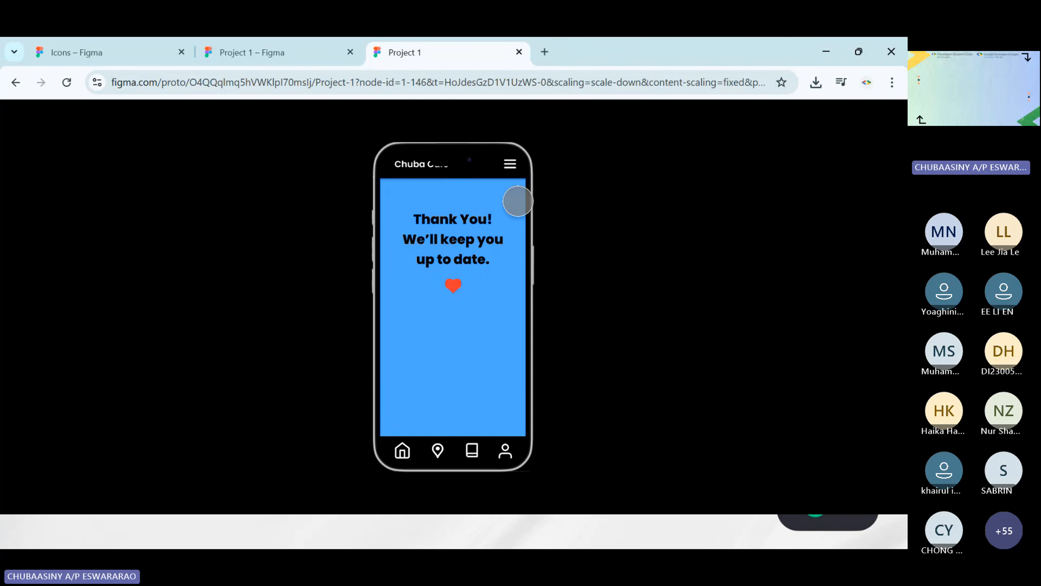
pyautogui.click(403, 451)
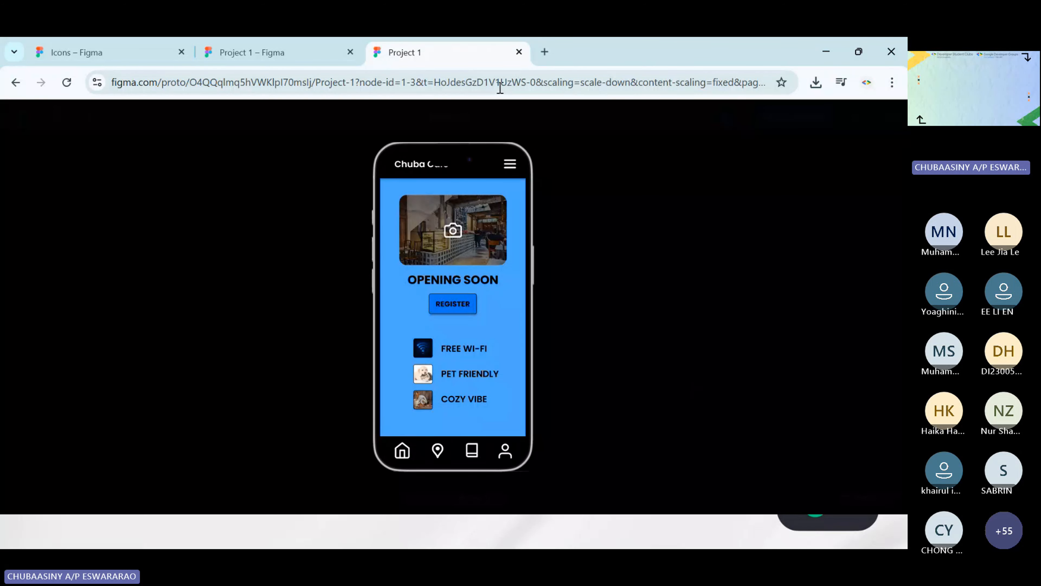
# Close the presentation and open the red heart variant's tap interaction in the Heart component set for inspection
pyautogui.click(519, 52)
pyautogui.hscroll(4, 643, 327)
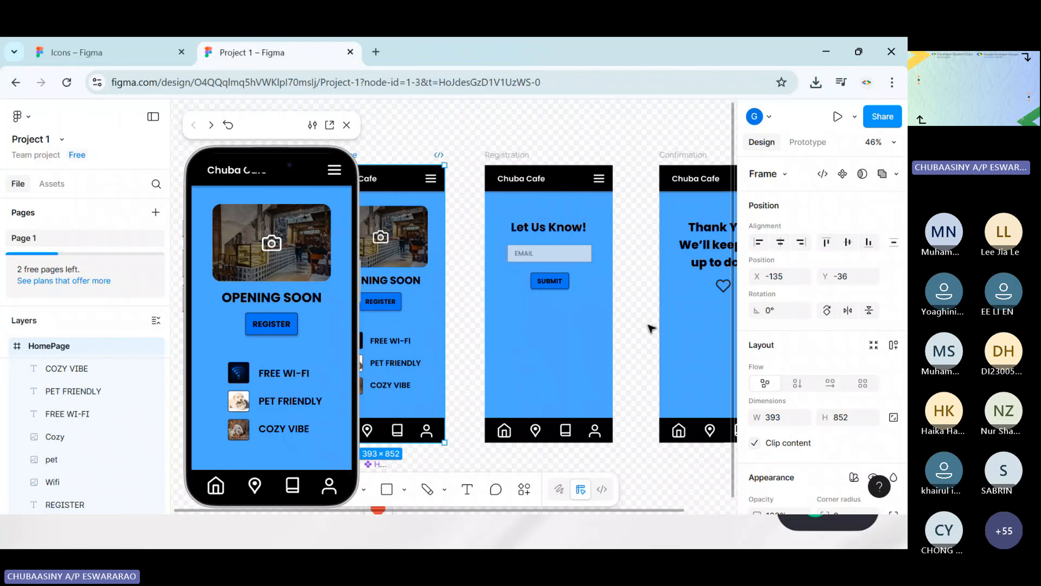
pyautogui.hscroll(-3, 653, 327)
pyautogui.scroll(-6, 639, 326)
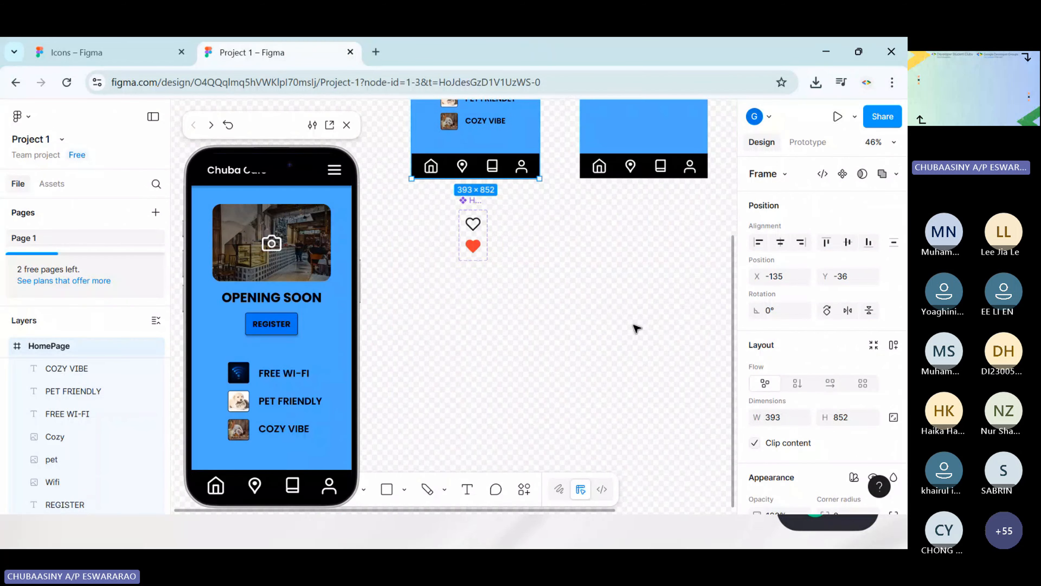
pyautogui.scroll(5, 634, 328)
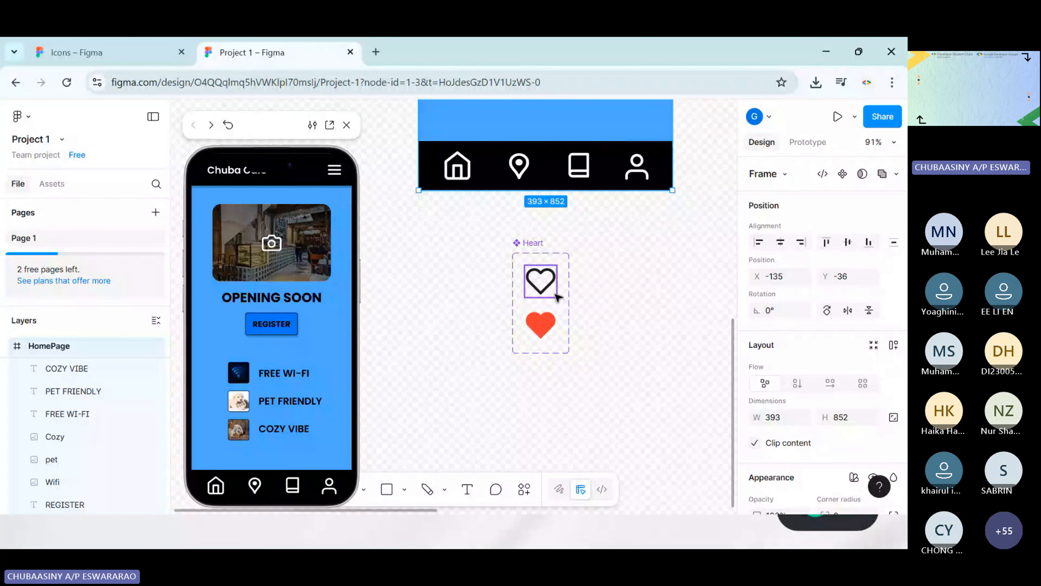
pyautogui.scroll(8, 585, 287)
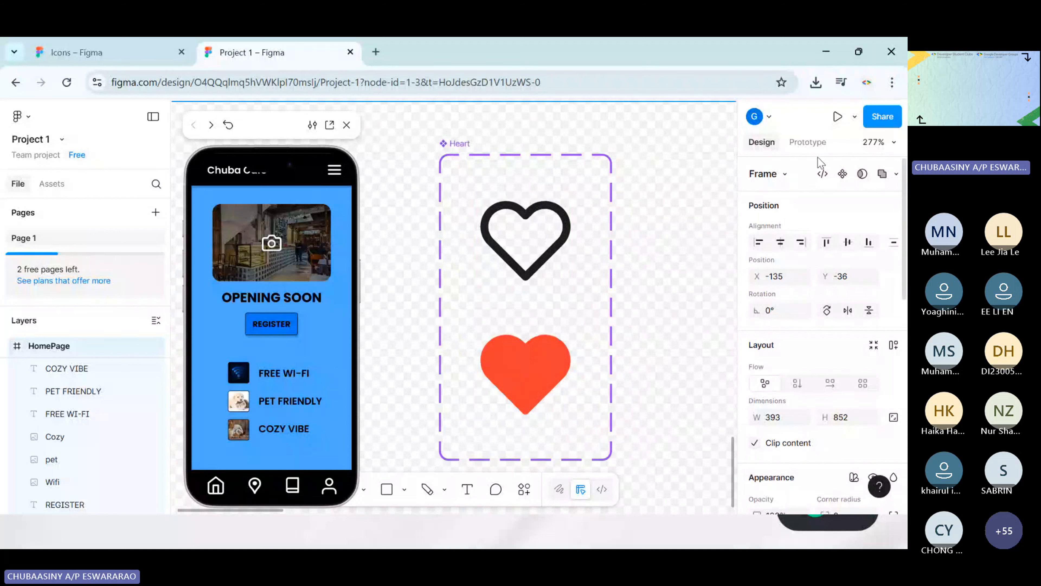
pyautogui.click(806, 144)
pyautogui.click(538, 246)
pyautogui.click(643, 250)
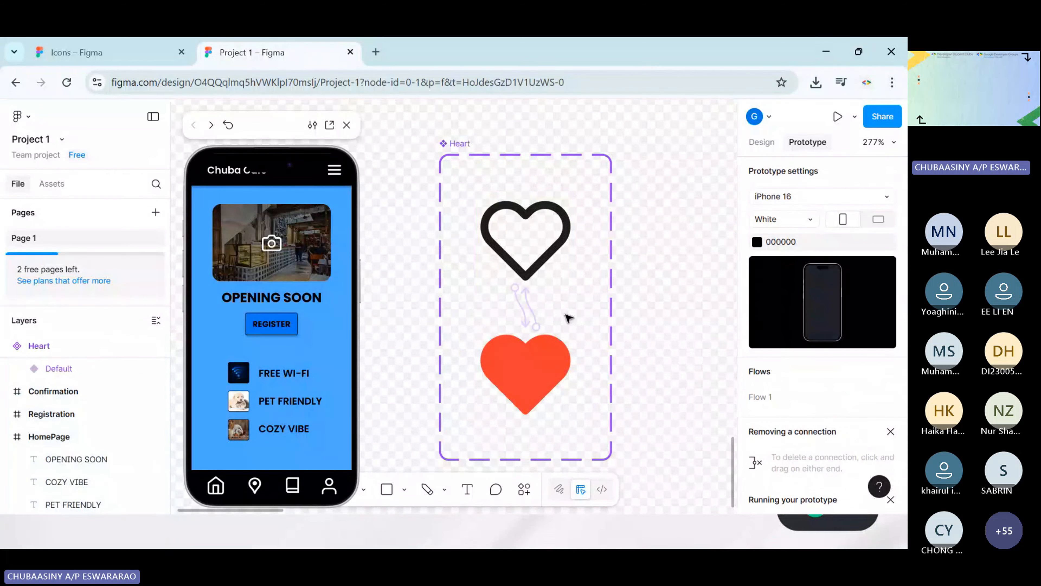
pyautogui.click(538, 323)
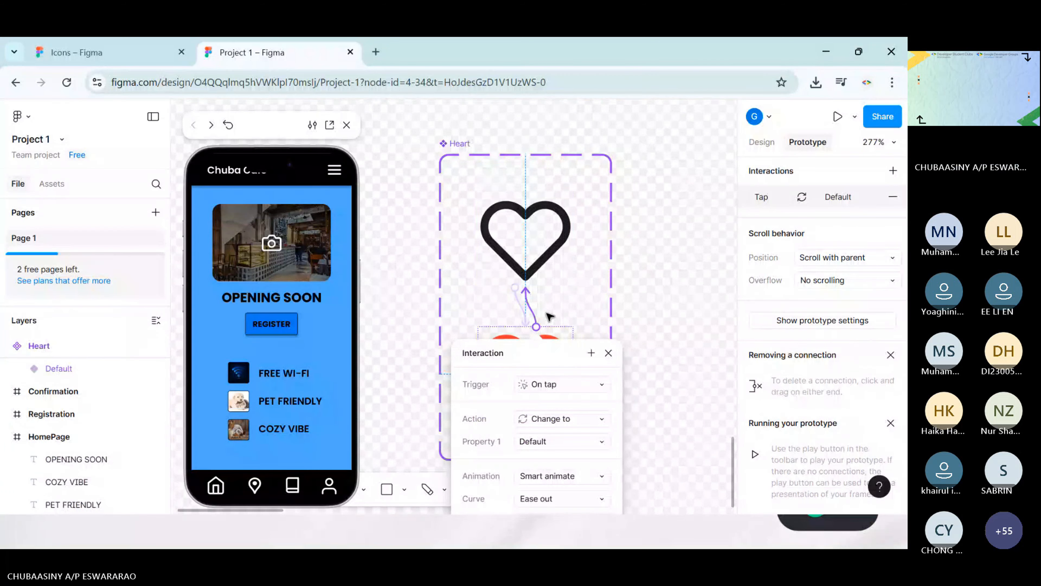
# Delete the tap interactions in both directions between the outline and red heart variants of the Heart component set
pyautogui.press('Delete')
pyautogui.click(526, 308)
pyautogui.press('Delete')
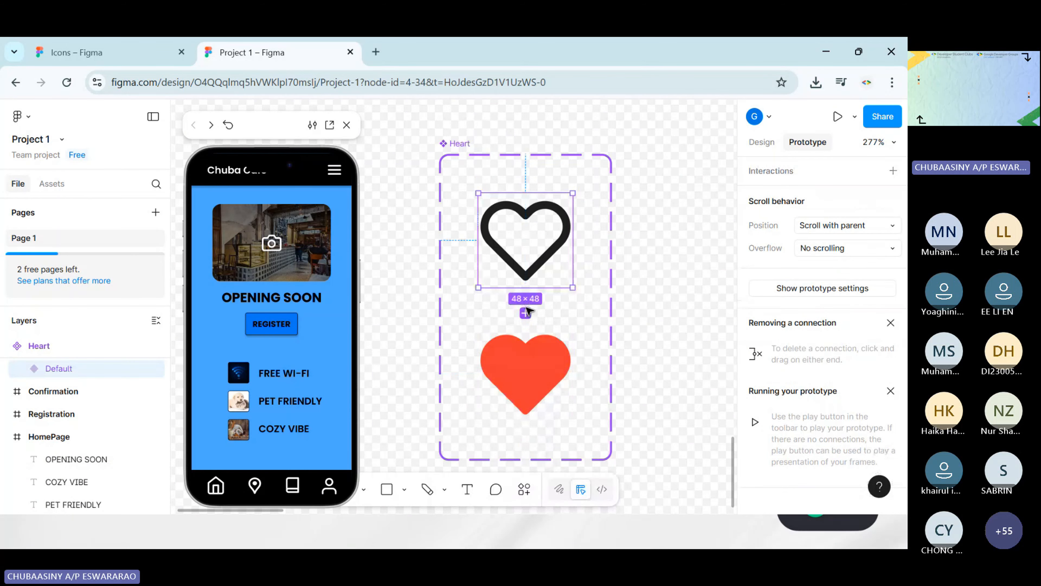
# Connect the outline heart to the red heart with a While hovering interaction that changes to Variant2
pyautogui.moveTo(525, 287); pyautogui.dragTo(531, 348)
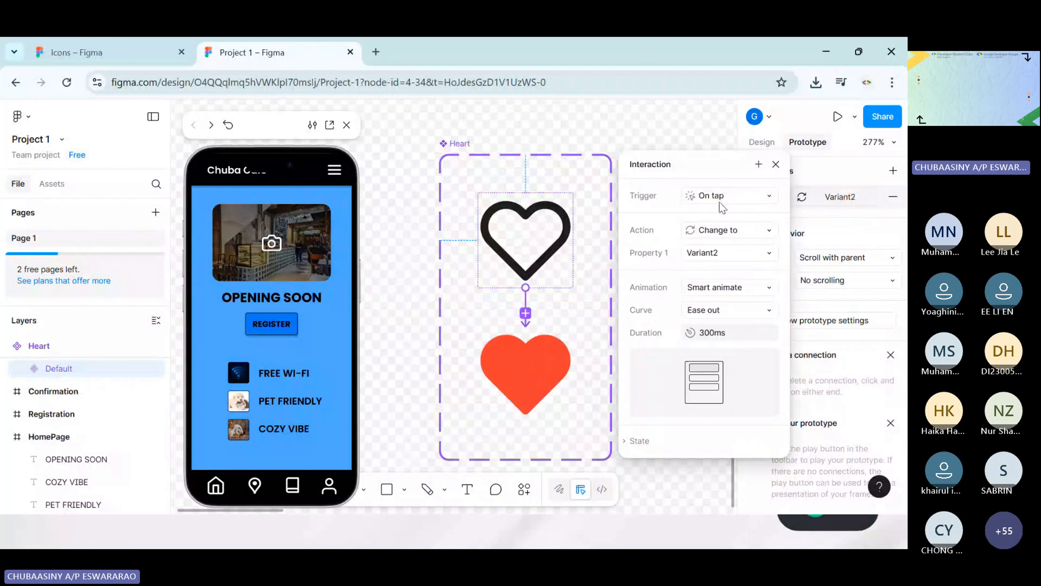
pyautogui.click(727, 198)
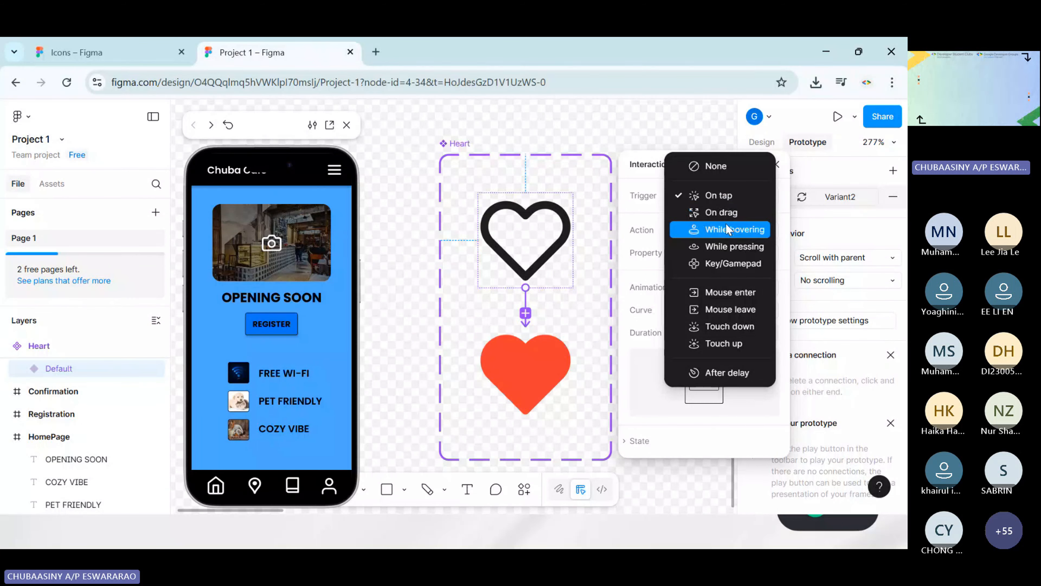
pyautogui.click(720, 230)
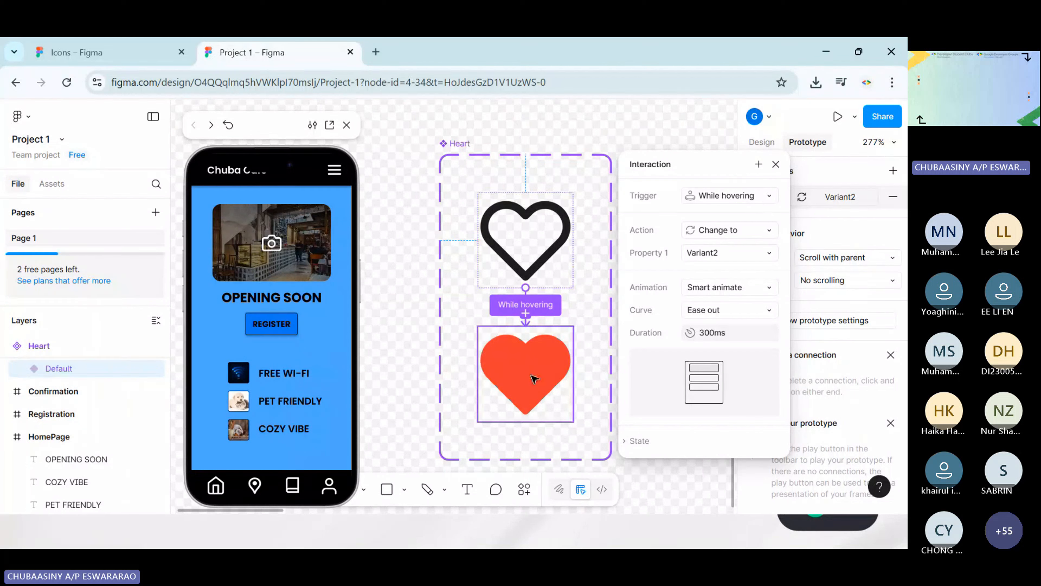
pyautogui.click(776, 164)
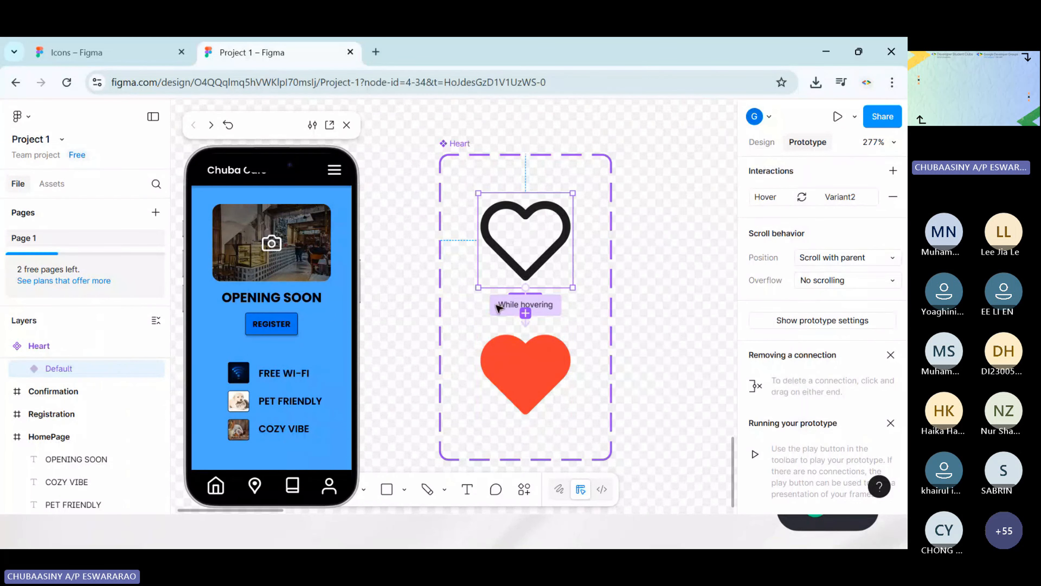
# Restart the prototype in its own presentation tab and go through REGISTER and SUBMIT to test the heart's hover interaction
pyautogui.click(228, 125)
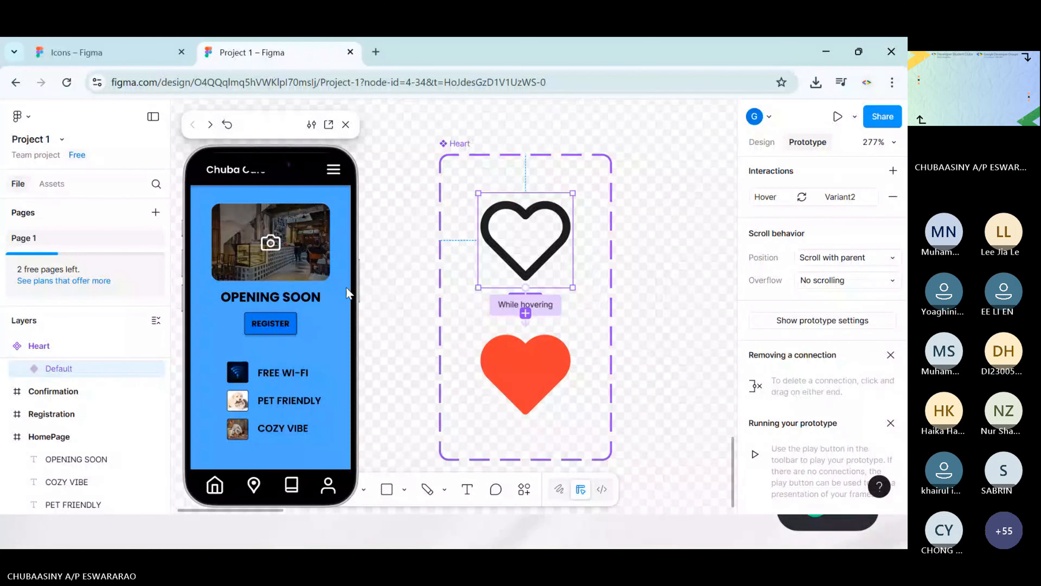
pyautogui.click(328, 124)
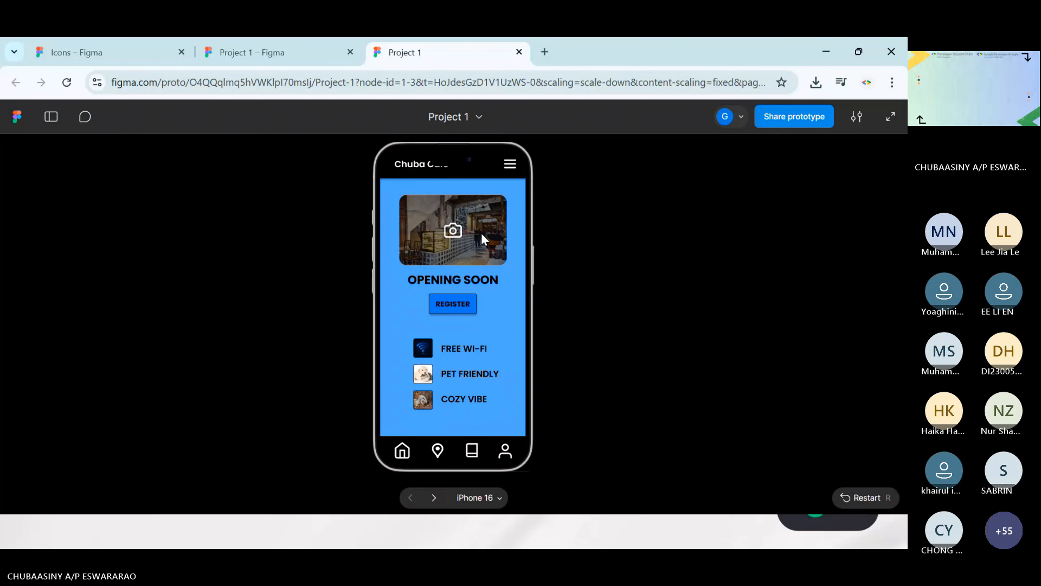
pyautogui.click(453, 304)
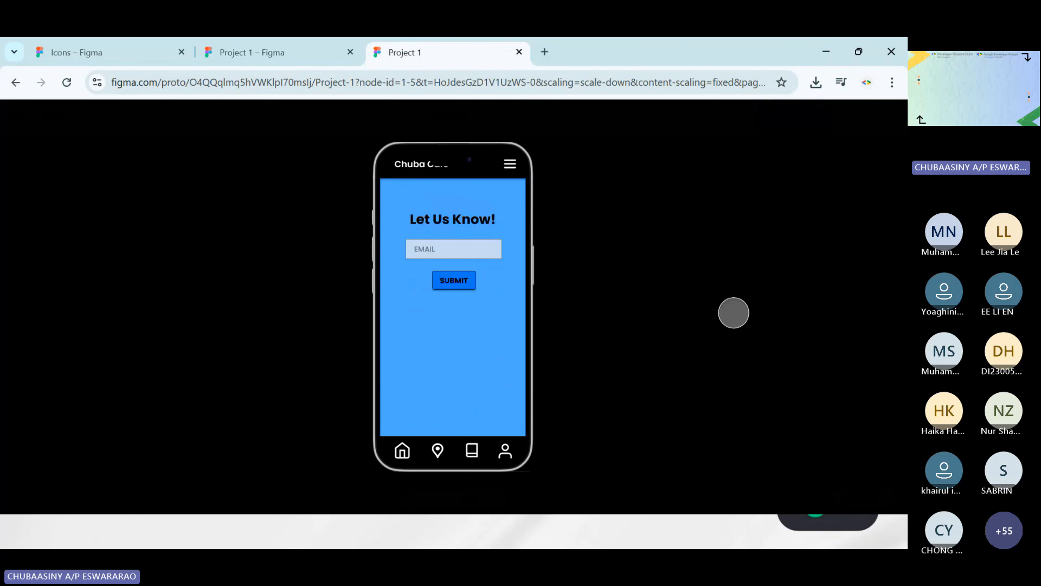
pyautogui.click(452, 280)
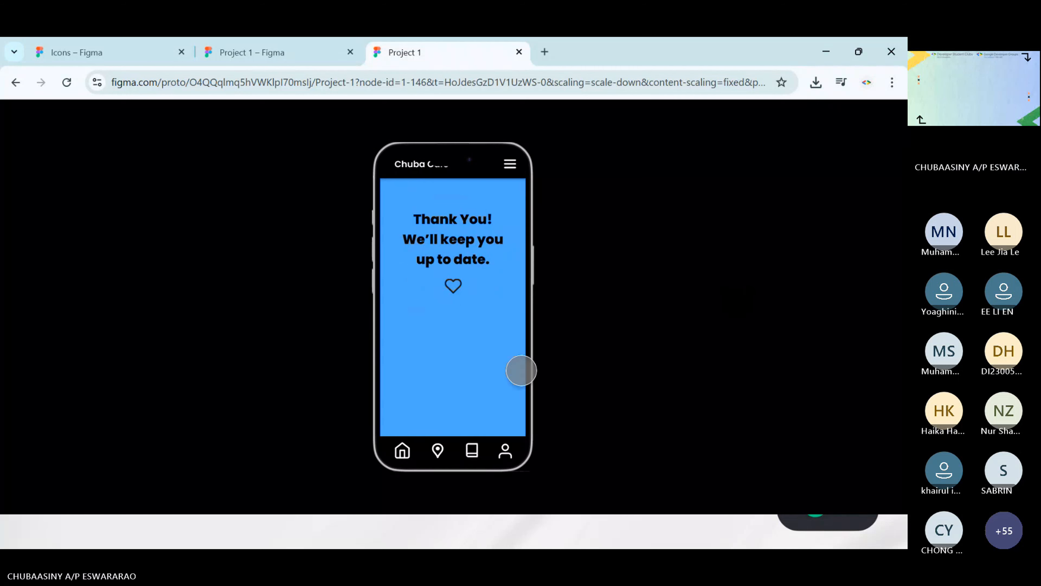
pyautogui.click(445, 288)
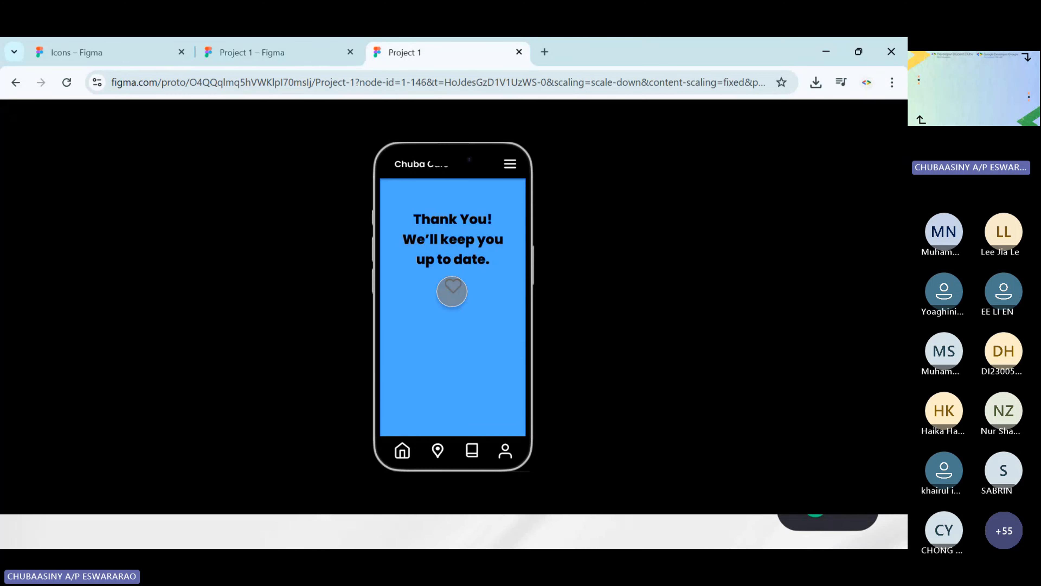
# Check the Heart component in the design file and return the running presentation from the thank-you screen to the HomePage
pyautogui.click(310, 48)
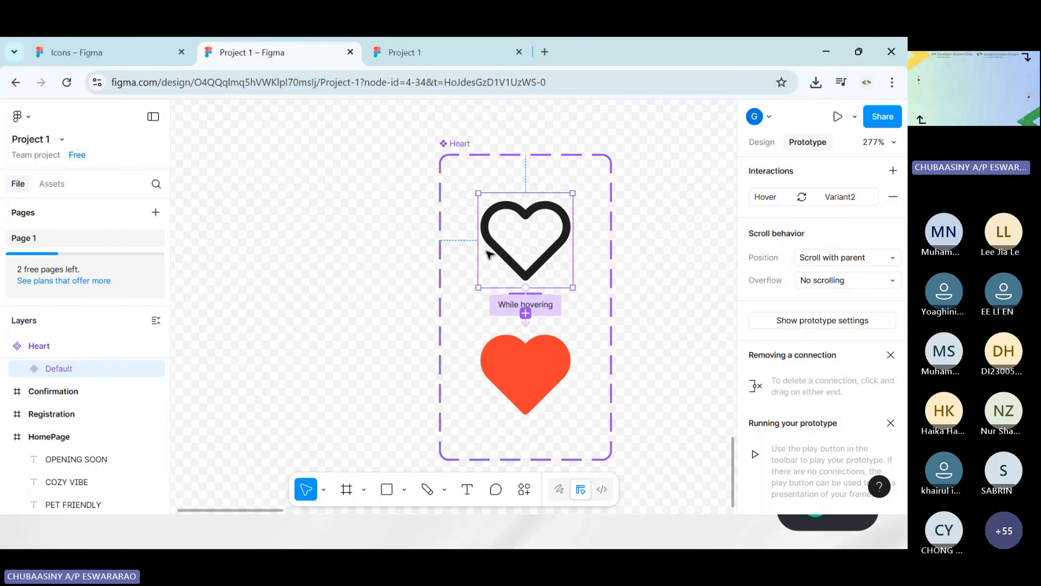
pyautogui.click(855, 116)
pyautogui.click(455, 43)
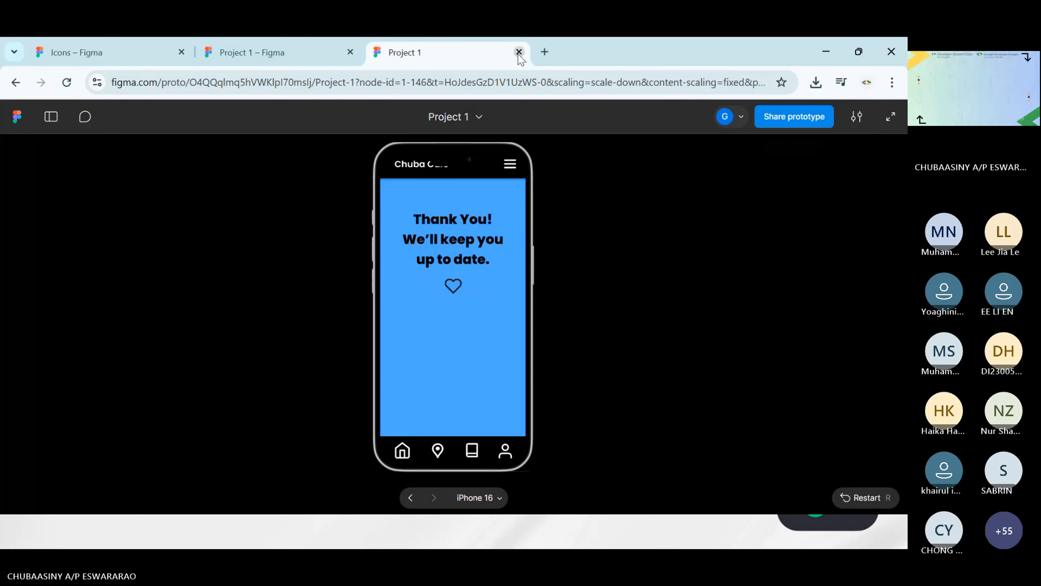
pyautogui.click(410, 453)
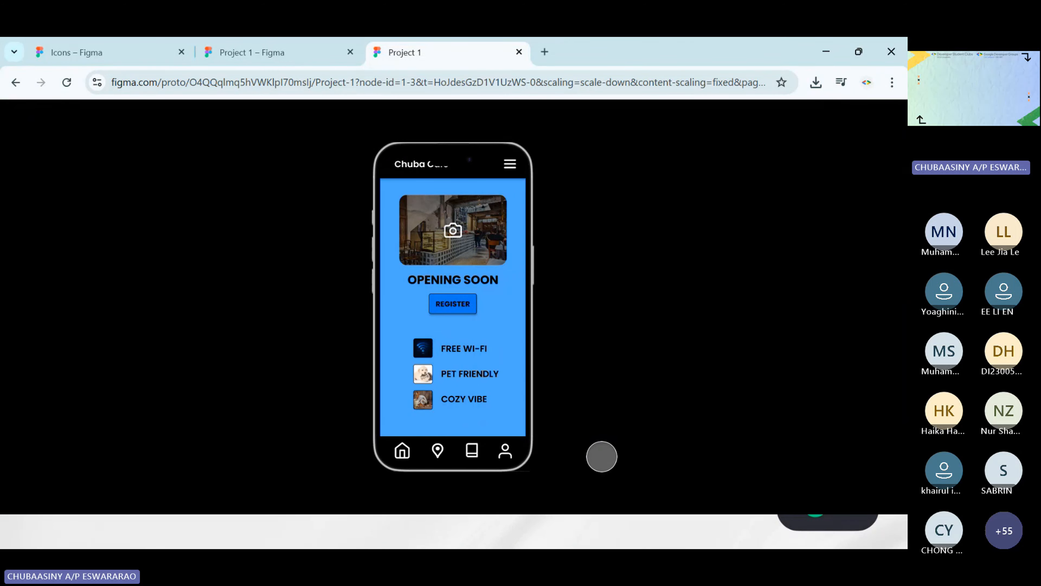
# Switch to the running PowerPoint slide show and advance from the Break slide to the QnA Session slide
pyautogui.press('super')
pyautogui.moveTo(623, 532)
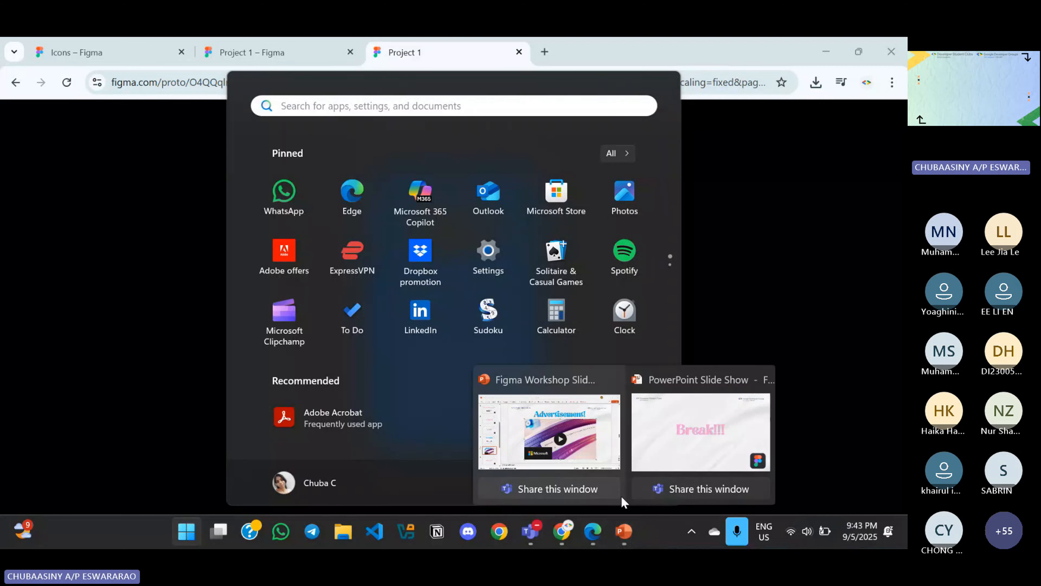
pyautogui.click(713, 429)
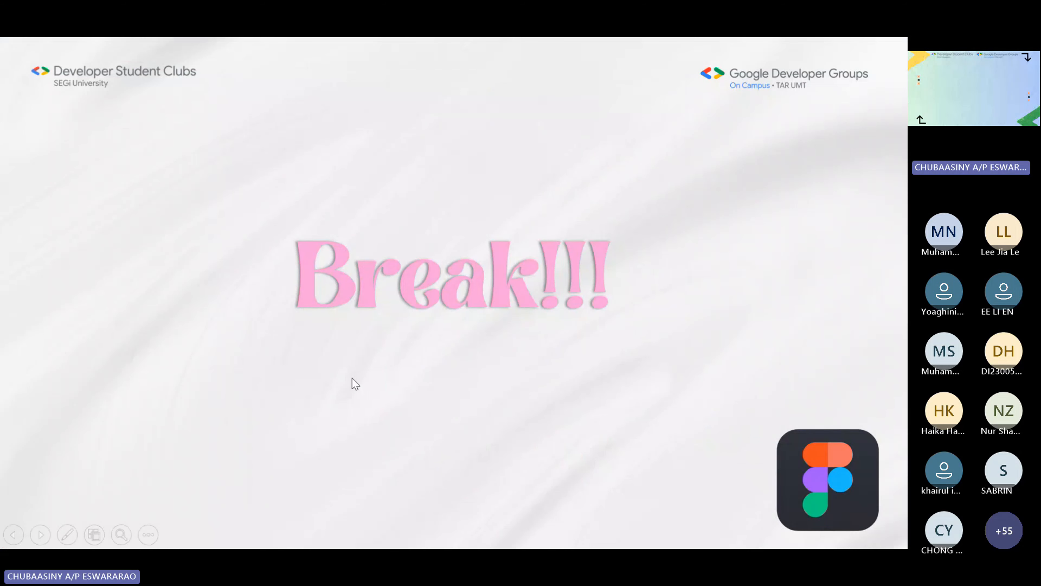
pyautogui.click(608, 320)
pyautogui.click(609, 320)
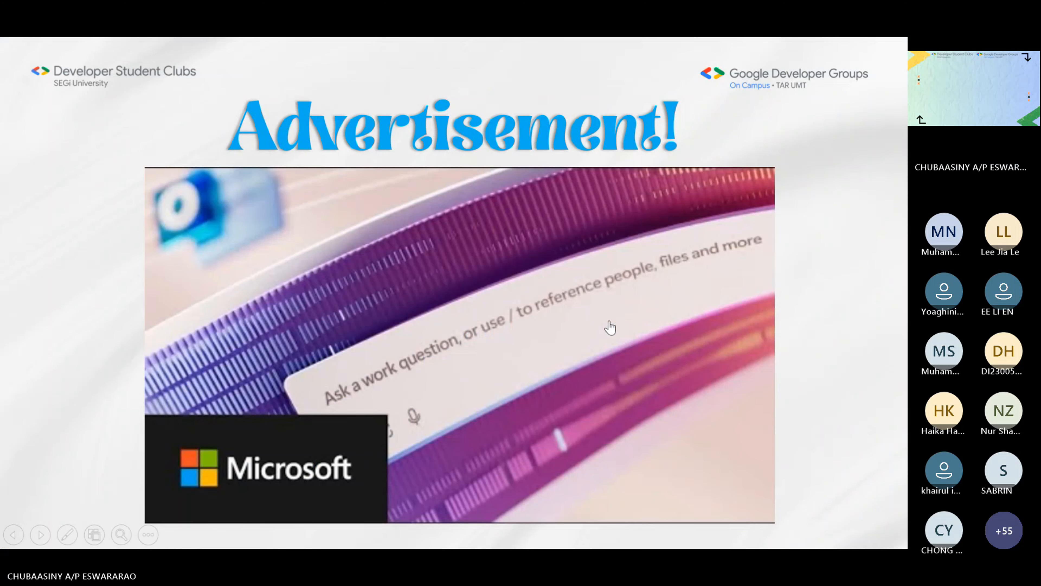
pyautogui.press('Right')
pyautogui.press('Left')
pyautogui.press('Right')
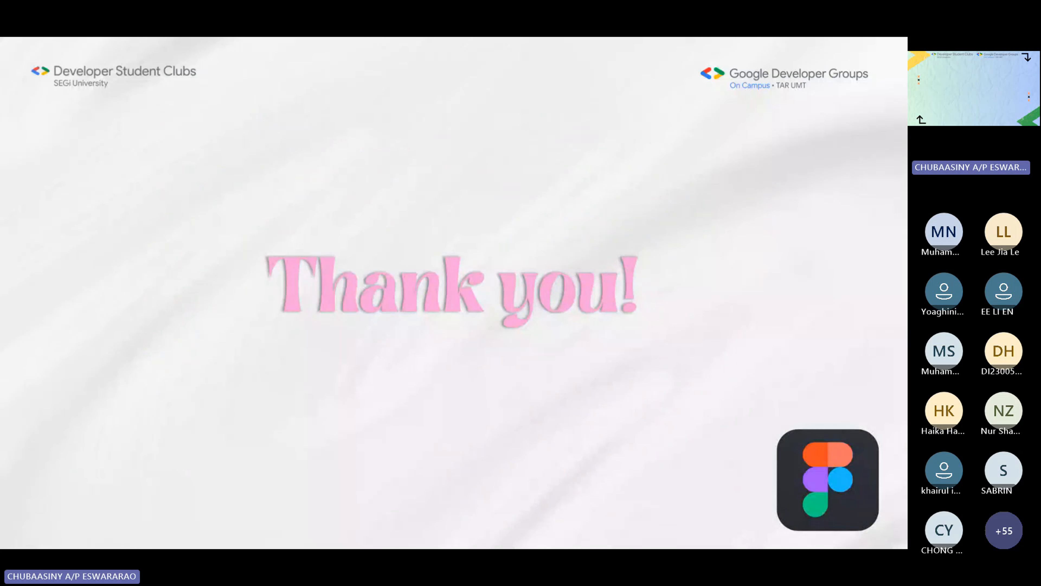
pyautogui.press('Right')
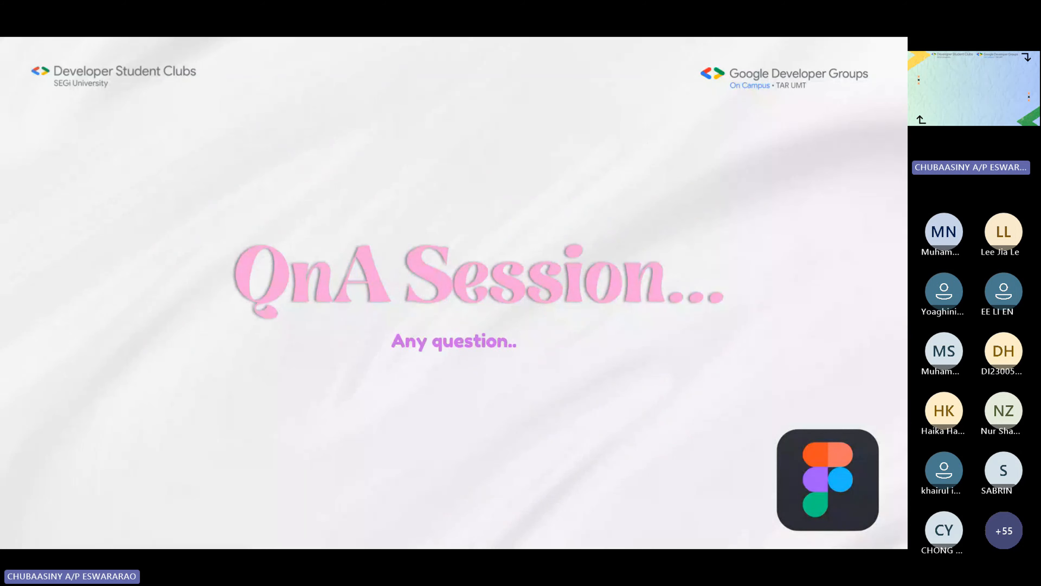
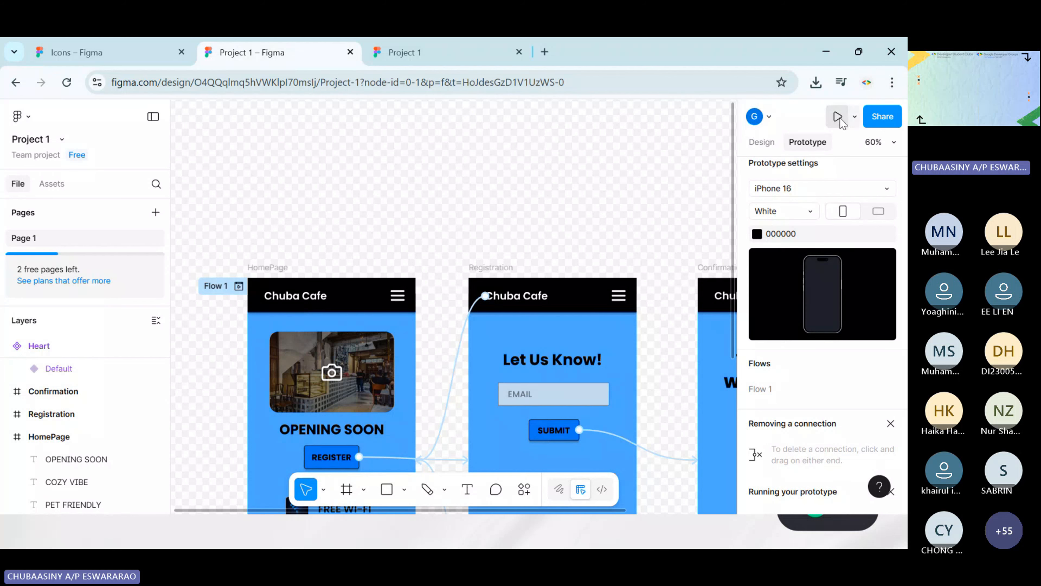
# Copy the share link of the Project 1 file and close the sharing dialog
pyautogui.click(877, 117)
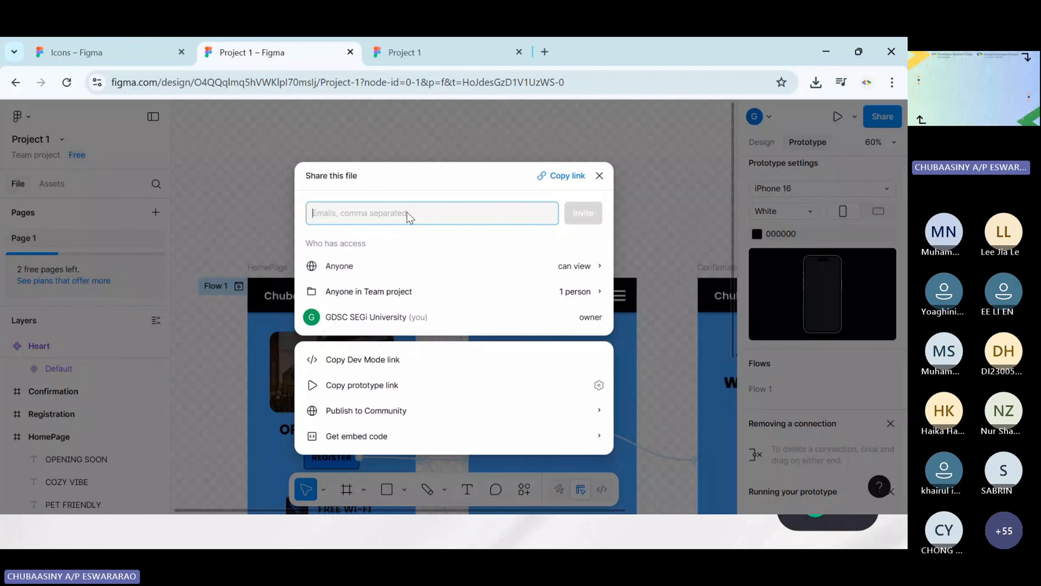
pyautogui.click(551, 177)
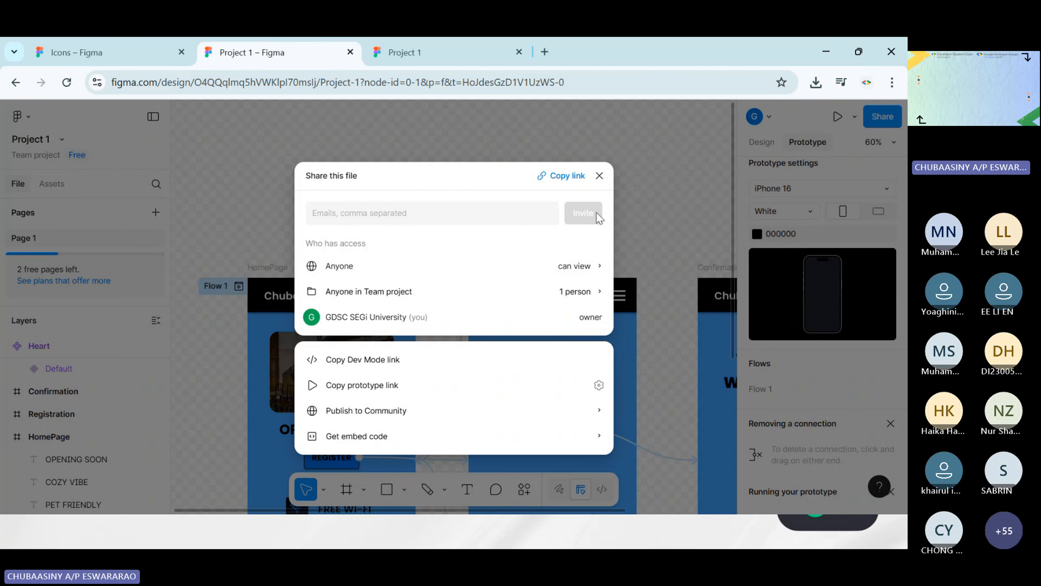
pyautogui.click(599, 176)
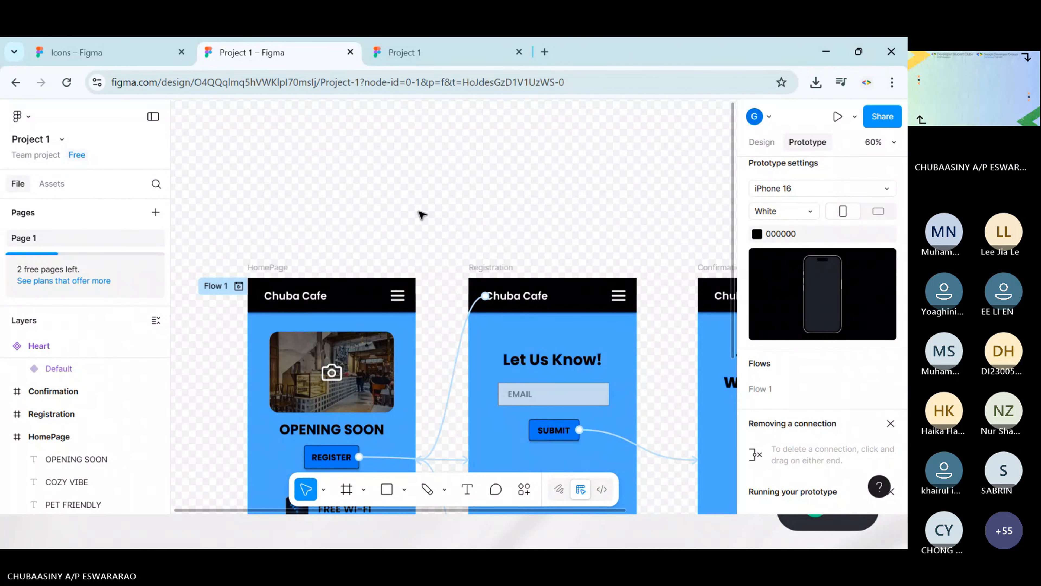
# Remove the While hovering interaction between the outline heart and the red heart in the Heart component
pyautogui.scroll(-6, 422, 215)
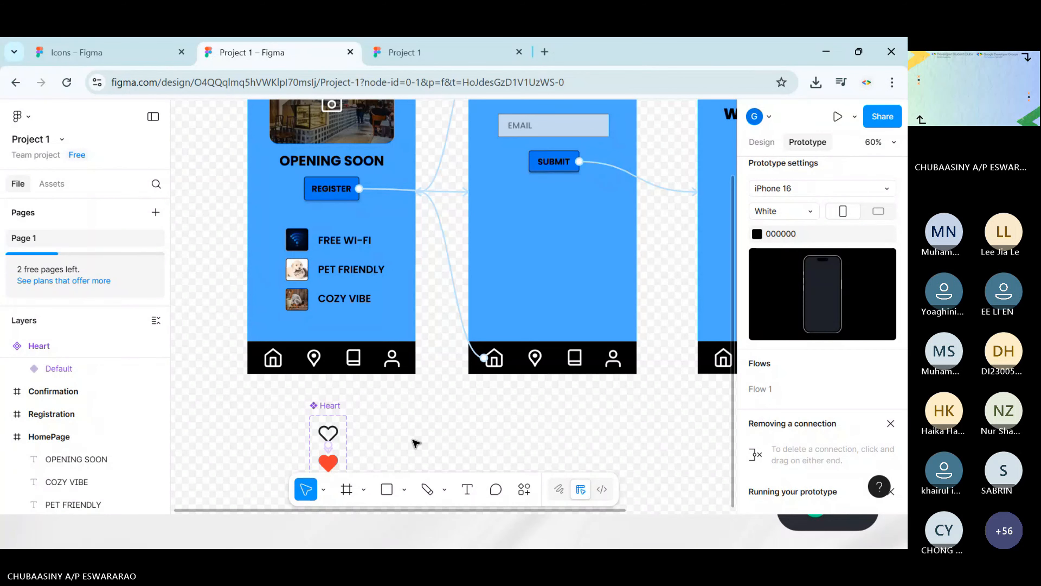
pyautogui.scroll(-5, 418, 422)
pyautogui.hscroll(-3, 418, 422)
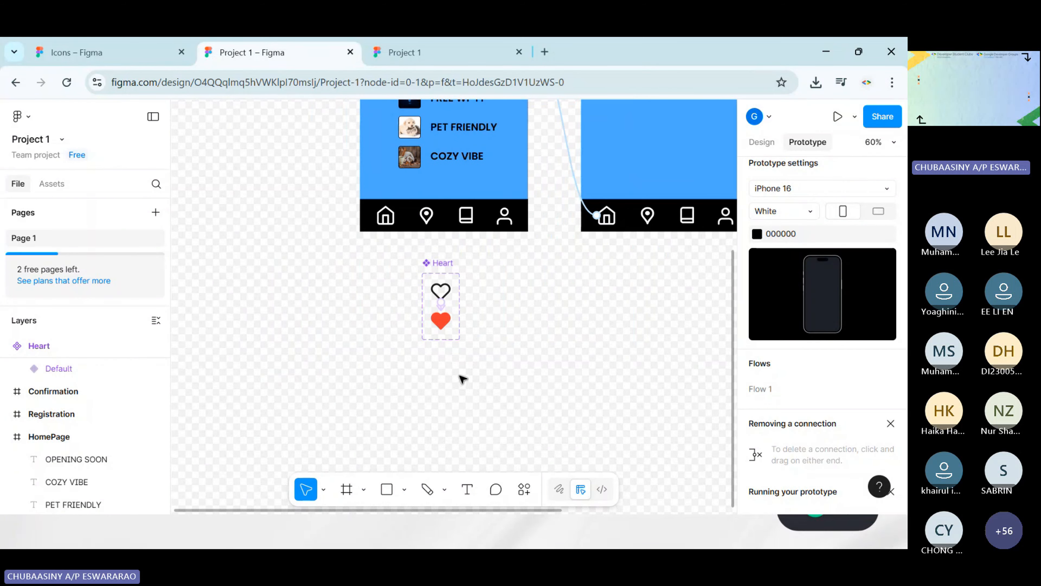
pyautogui.scroll(5, 535, 258)
pyautogui.scroll(-2, 591, 265)
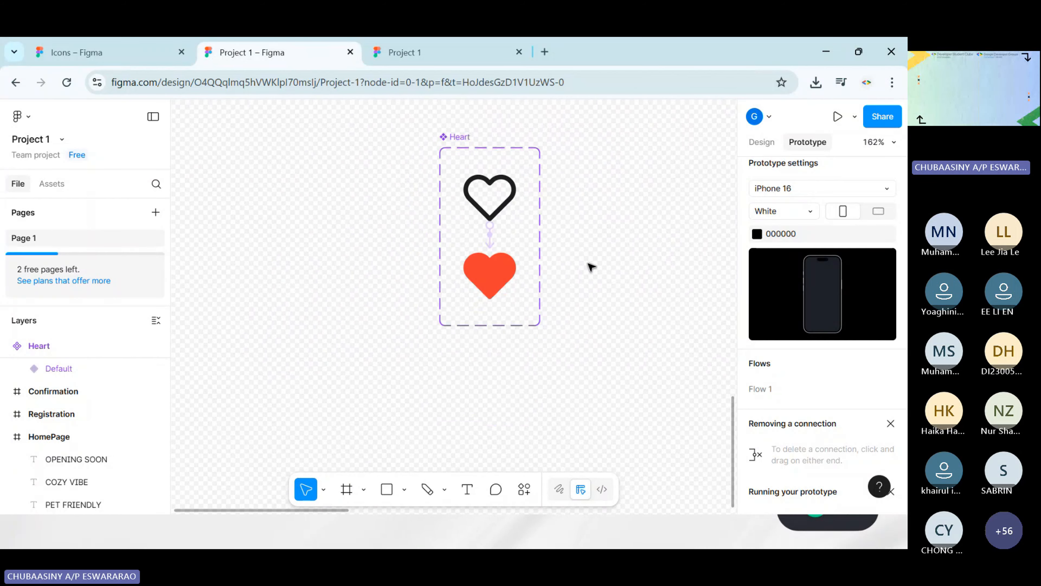
pyautogui.scroll(4, 630, 235)
pyautogui.scroll(2, 471, 229)
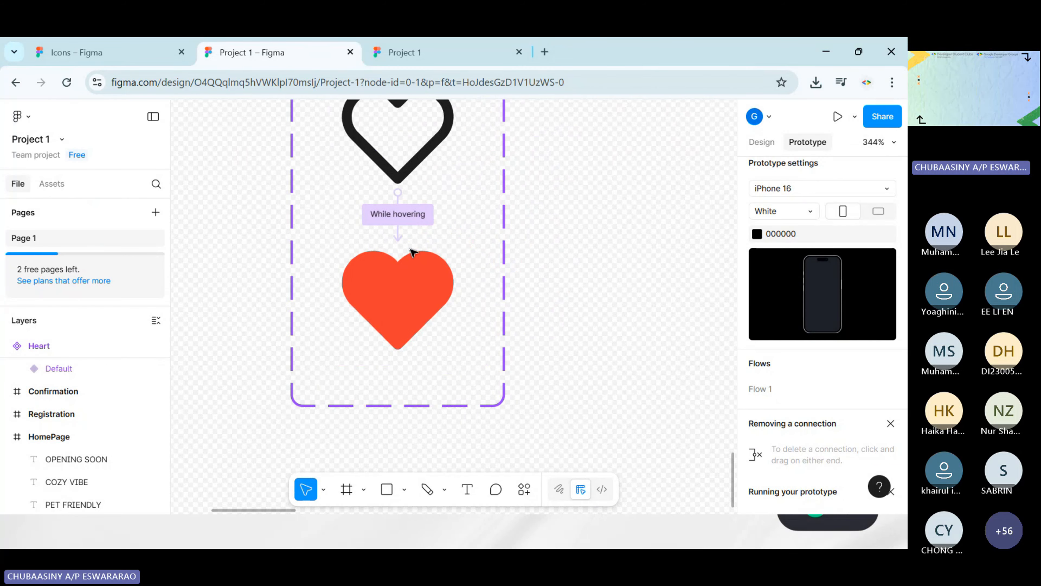
pyautogui.click(421, 216)
pyautogui.press('Escape')
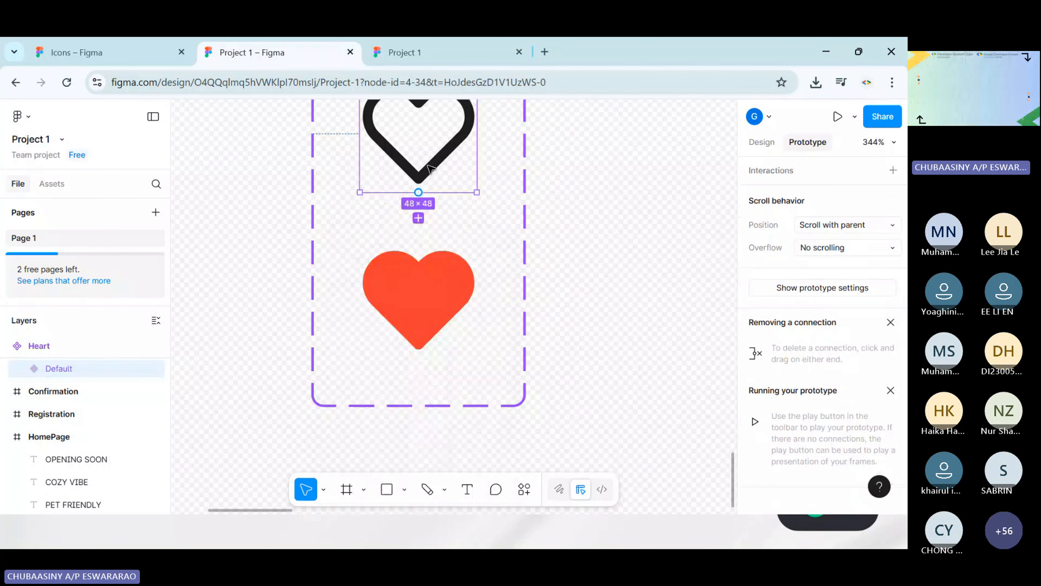
pyautogui.click(627, 240)
pyautogui.scroll(2, 599, 234)
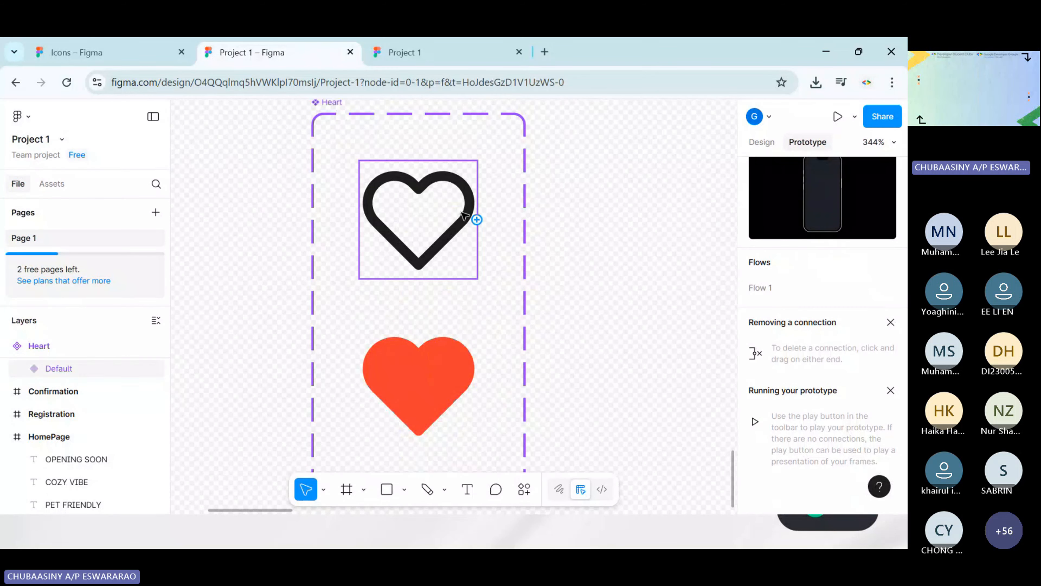
pyautogui.click(475, 217)
pyautogui.moveTo(418, 279); pyautogui.dragTo(429, 345)
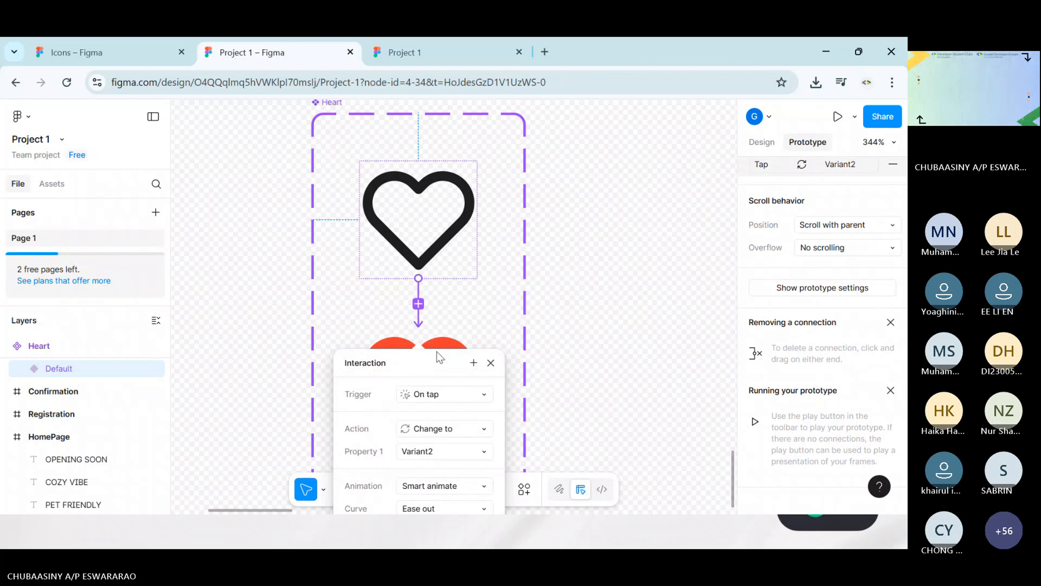
pyautogui.click(574, 290)
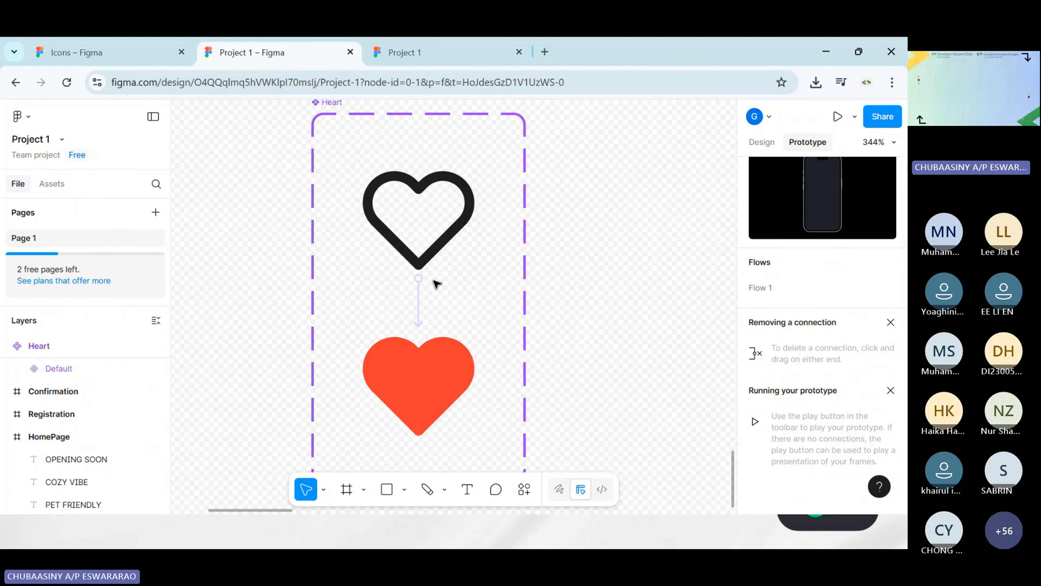
pyautogui.click(419, 303)
pyautogui.press('Delete')
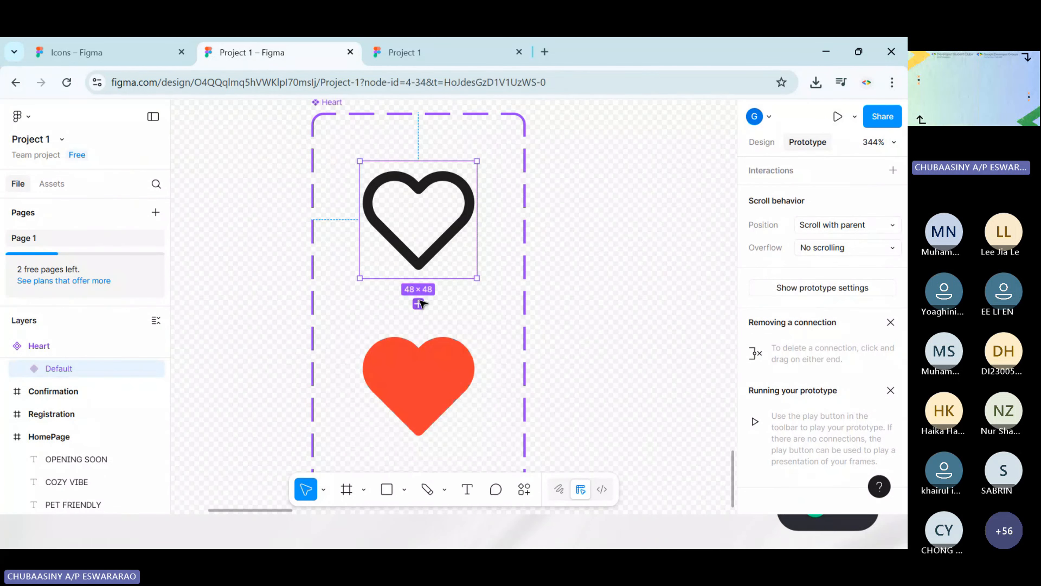
# Connect the outline heart to the red heart with an On tap interaction using the Change to action with Variant2
pyautogui.scroll(5, 539, 247)
pyautogui.scroll(-6, 534, 256)
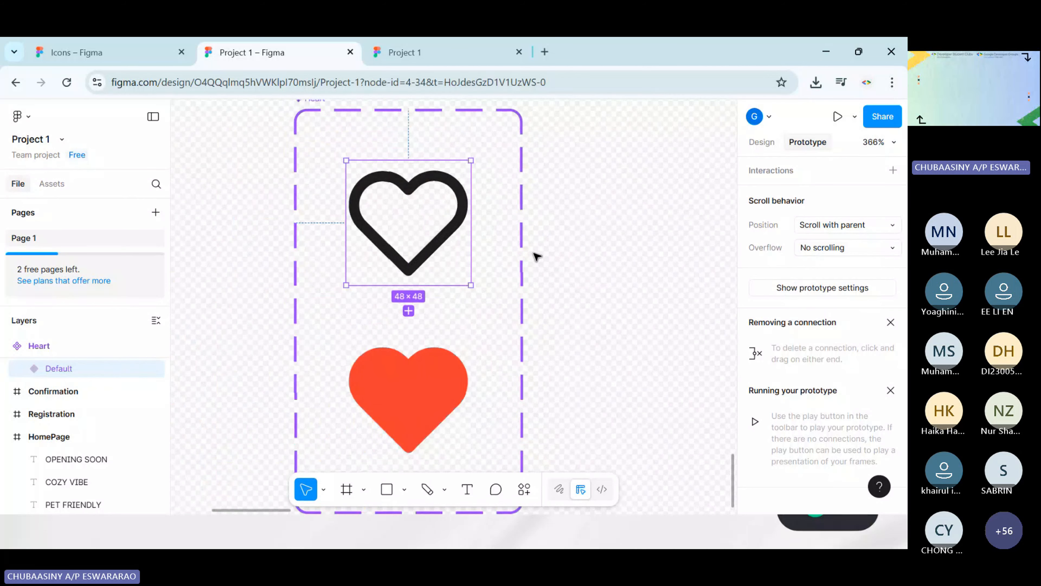
pyautogui.scroll(2, 535, 260)
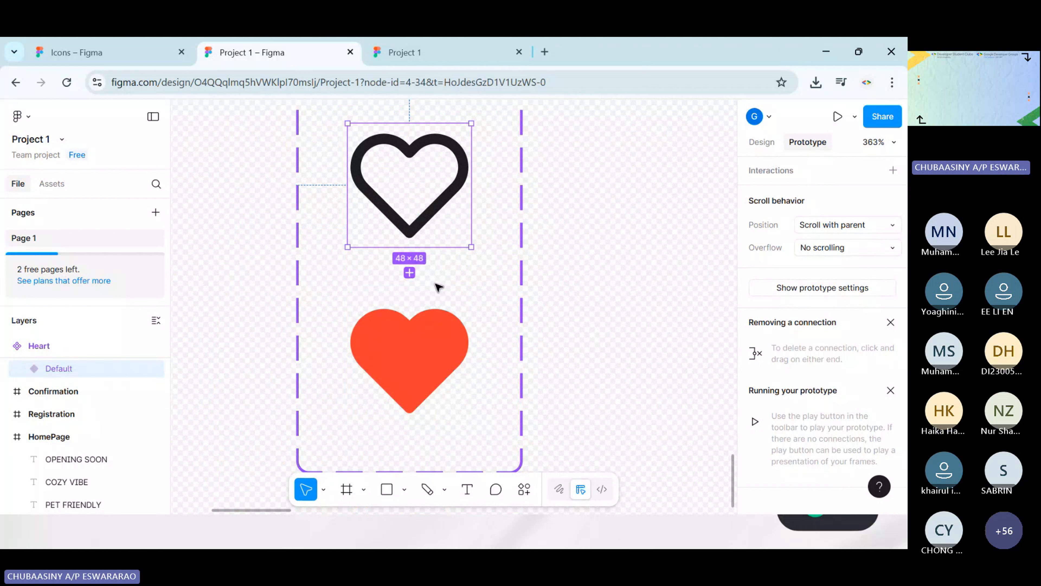
pyautogui.click(762, 143)
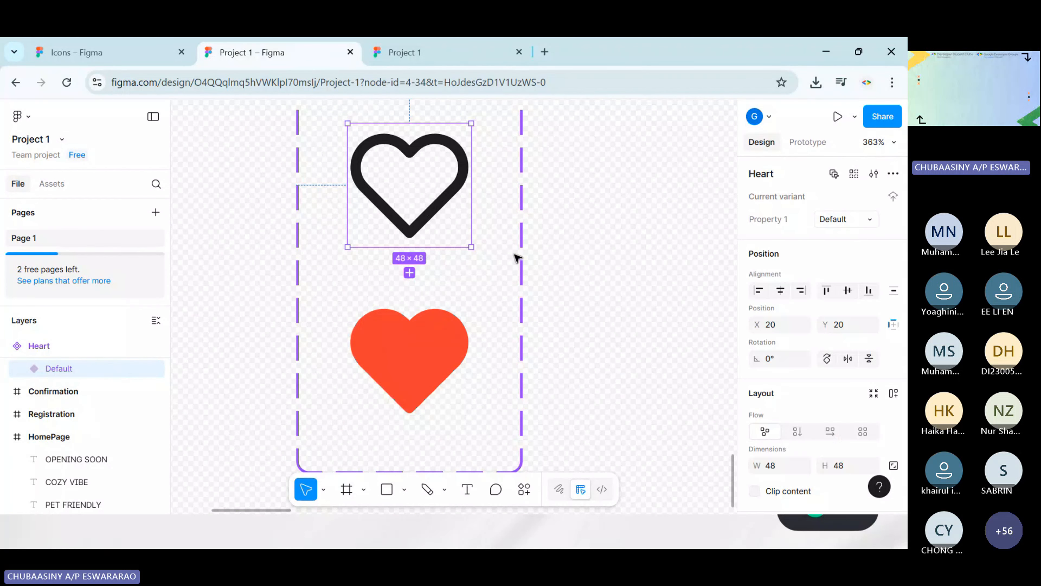
pyautogui.click(809, 143)
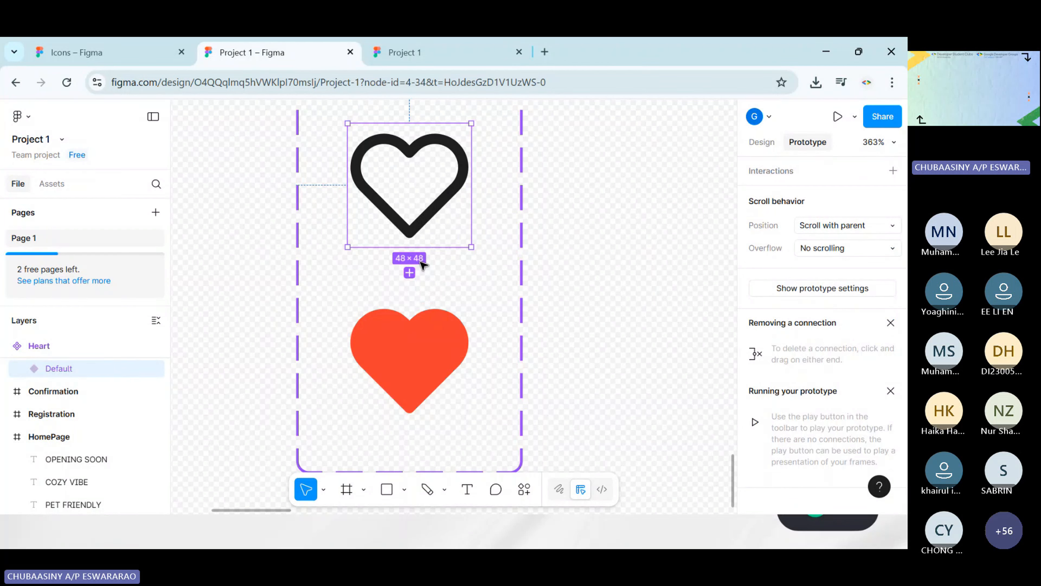
pyautogui.moveTo(409, 272); pyautogui.dragTo(627, 114)
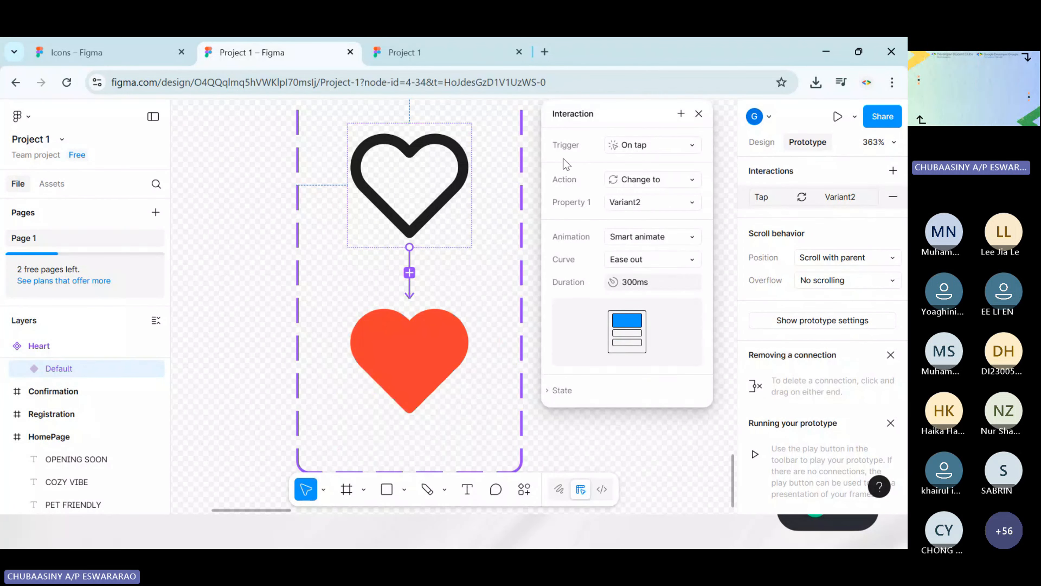
pyautogui.click(652, 153)
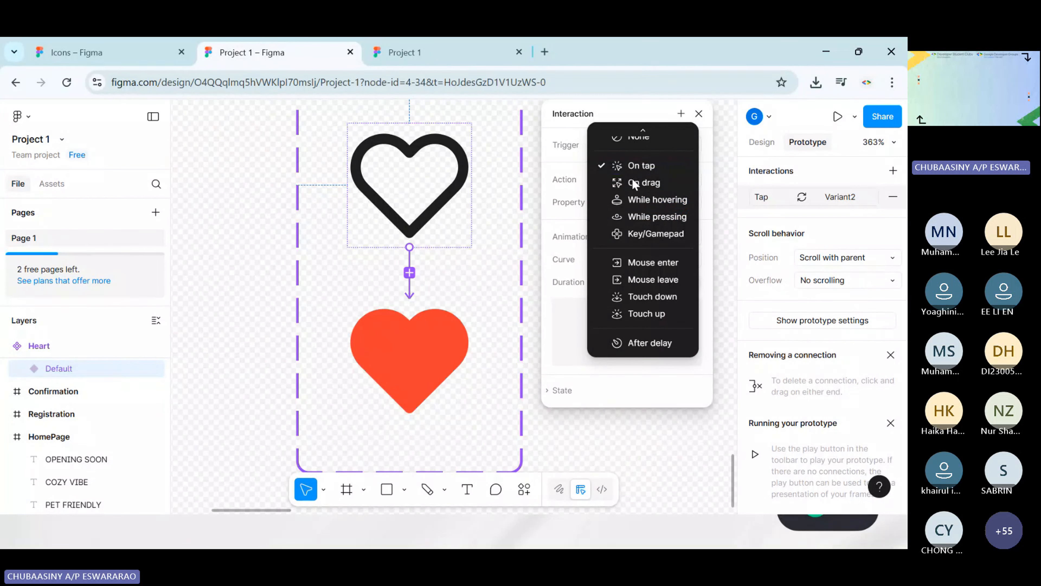
pyautogui.click(637, 166)
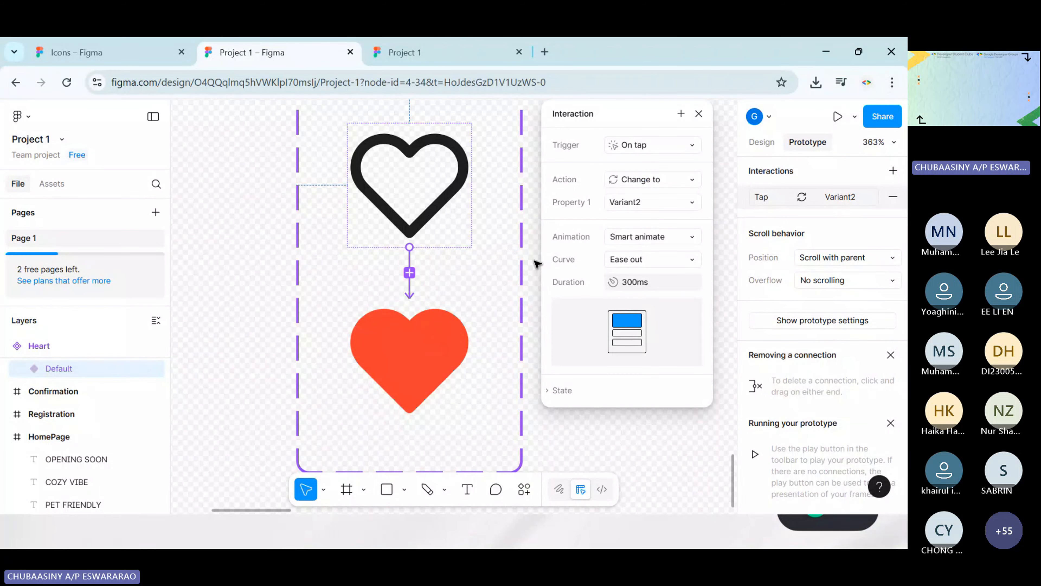
pyautogui.click(632, 180)
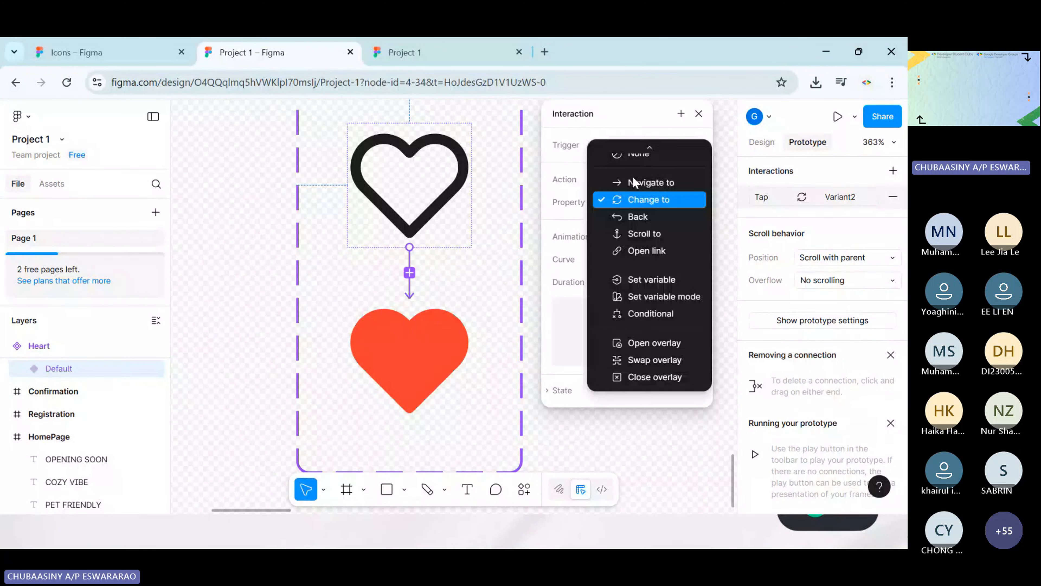
pyautogui.click(652, 202)
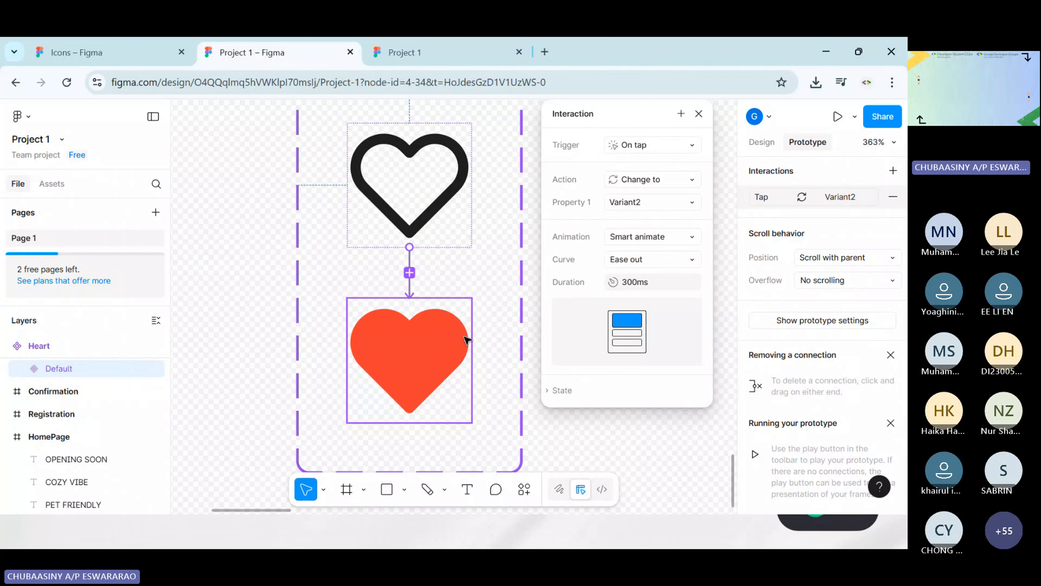
# Keep the tap interaction's animation at Smart animate and its curve at Ease out, and close the interaction settings
pyautogui.click(634, 242)
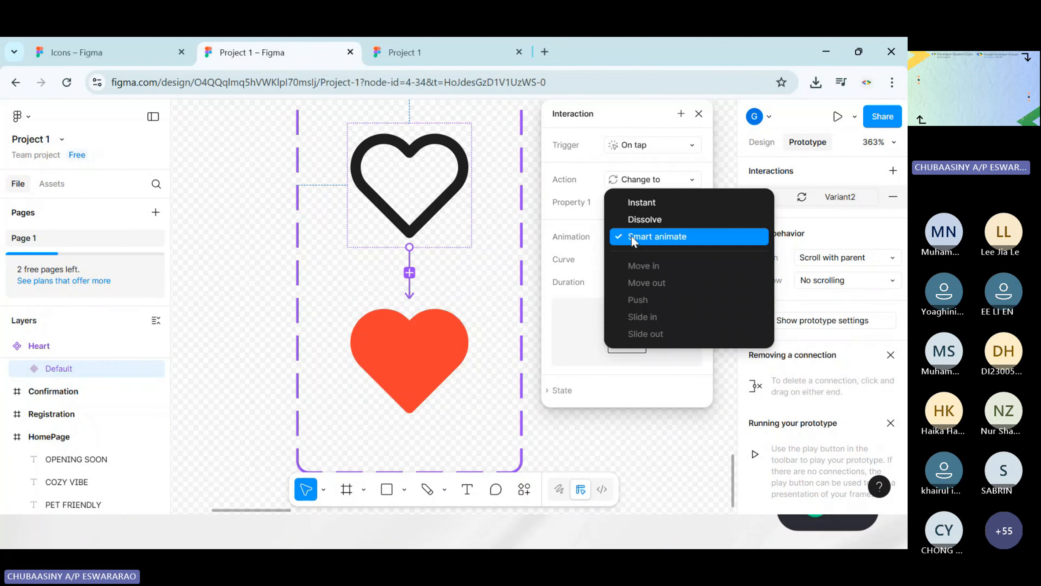
pyautogui.click(644, 241)
pyautogui.click(646, 241)
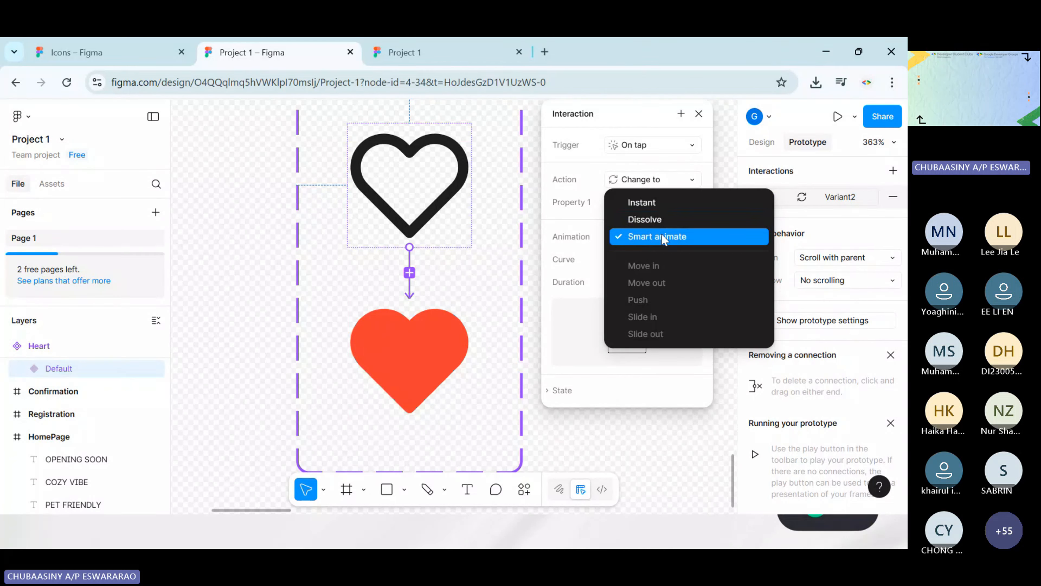
pyautogui.click(664, 239)
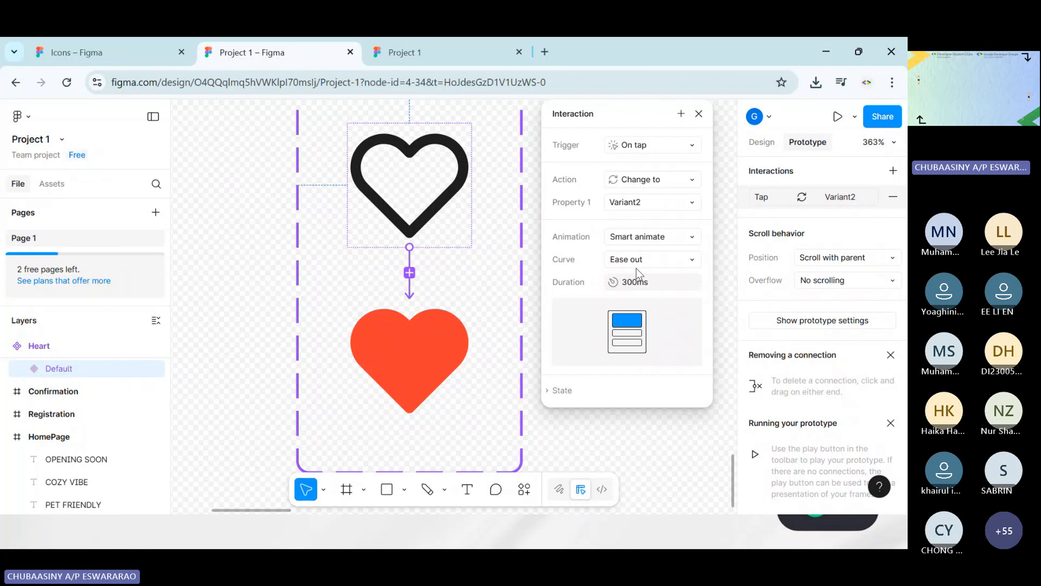
pyautogui.click(676, 265)
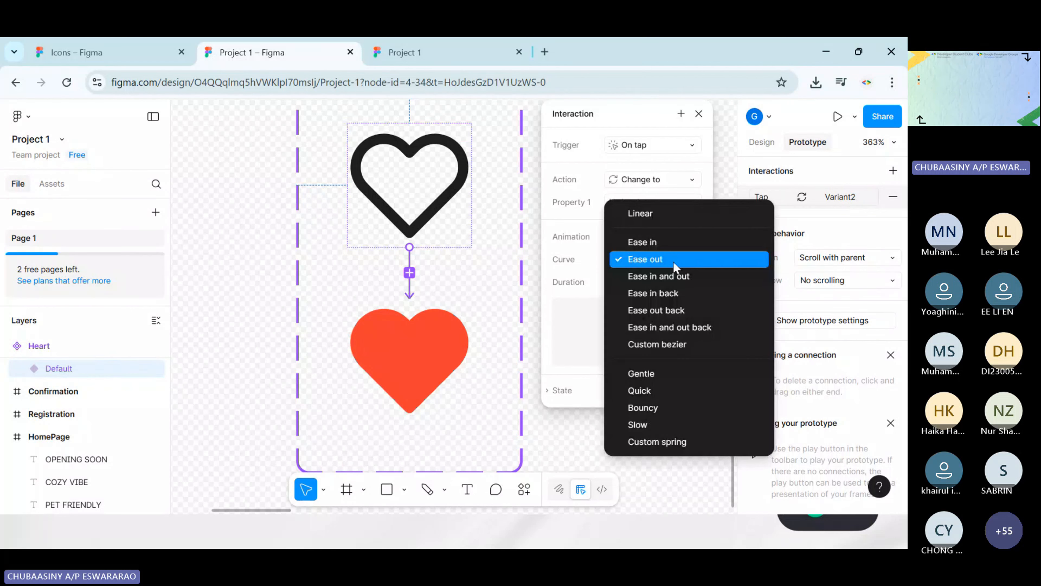
pyautogui.click(660, 260)
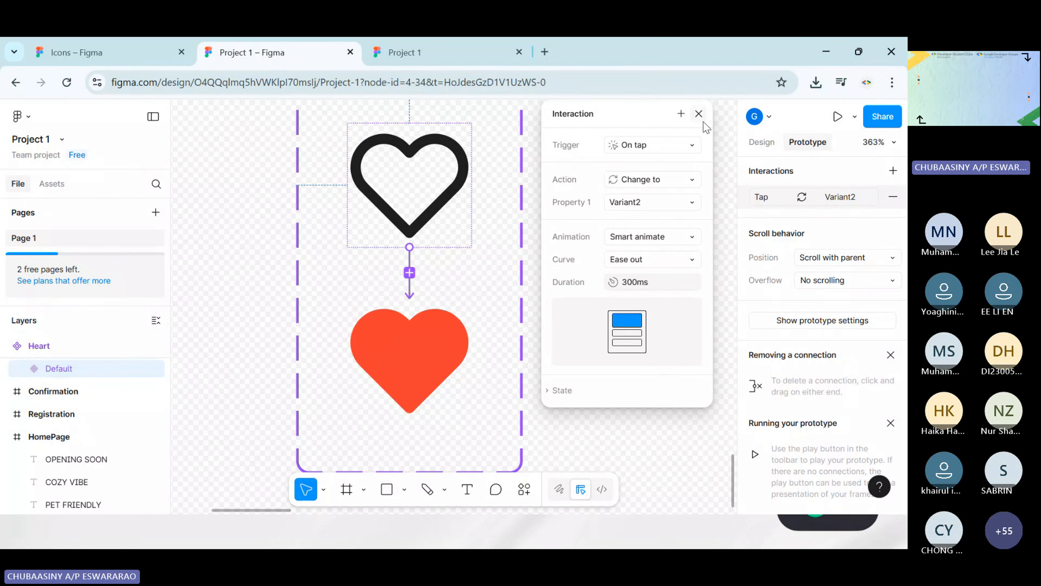
pyautogui.click(700, 115)
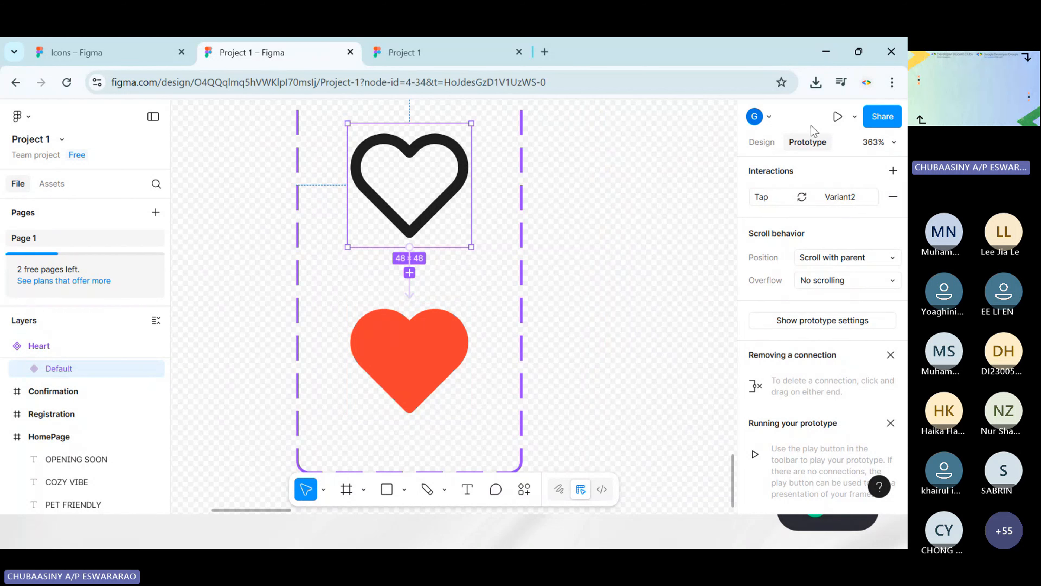
# Open the prototype preview within the design file, go through REGISTER and SUBMIT, and tap the heart to test it
pyautogui.click(854, 116)
pyautogui.click(764, 166)
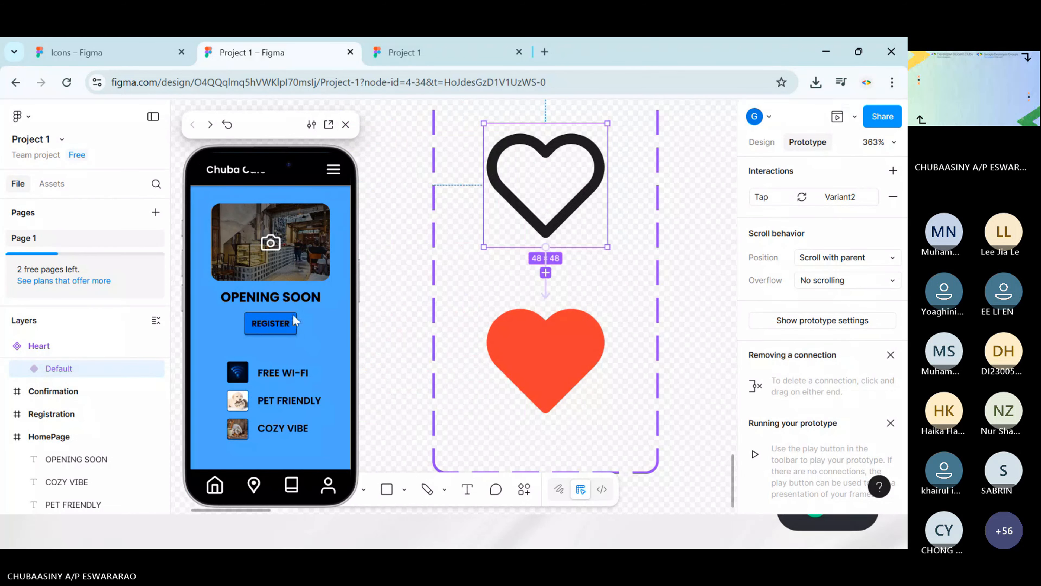
pyautogui.click(272, 323)
pyautogui.click(271, 298)
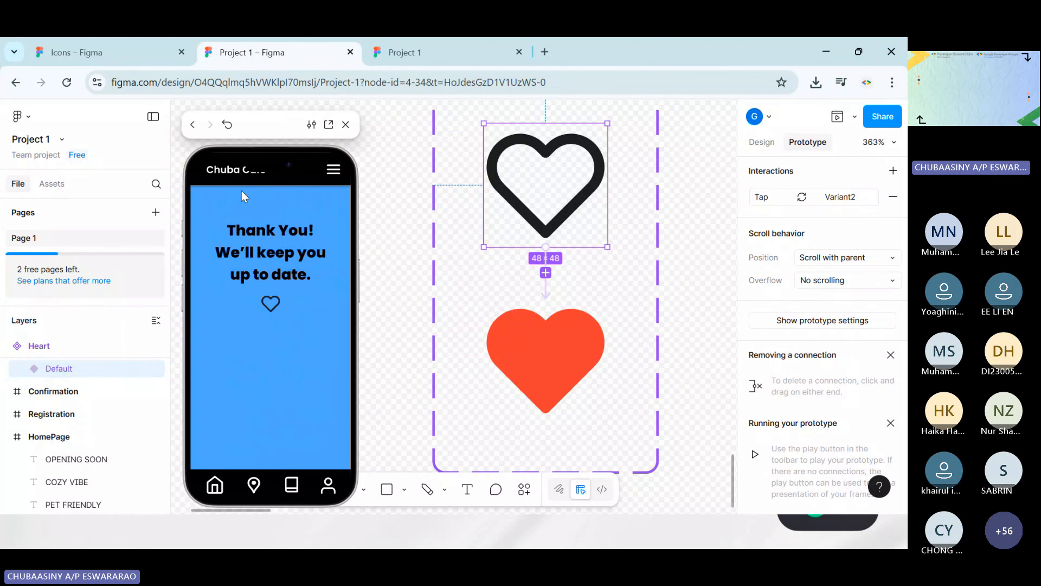
pyautogui.click(268, 302)
pyautogui.click(269, 309)
pyautogui.click(271, 305)
pyautogui.click(272, 306)
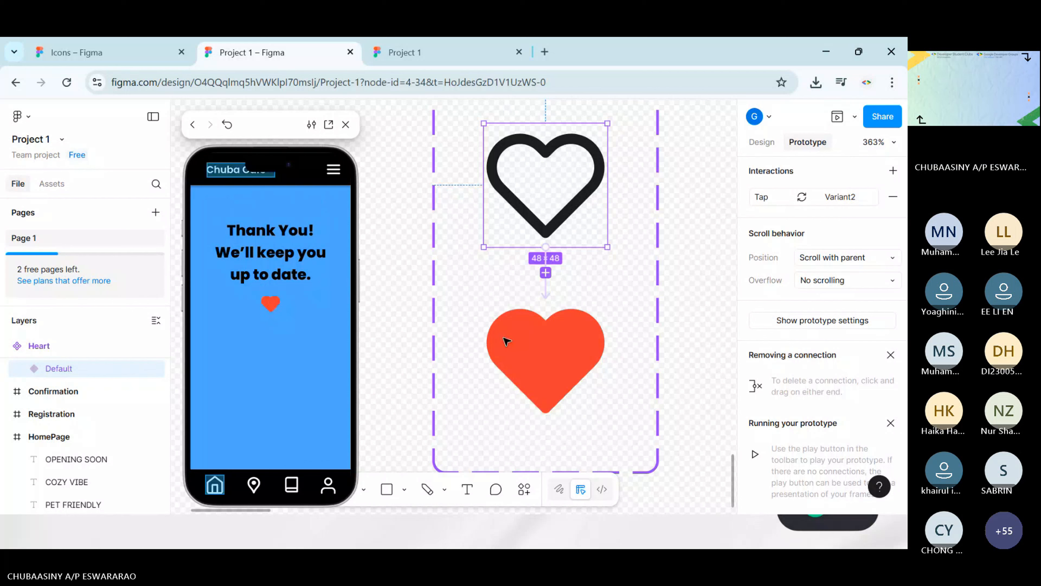
# Connect the red heart back to the outline heart with an On tap interaction that changes to Default
pyautogui.click(563, 314)
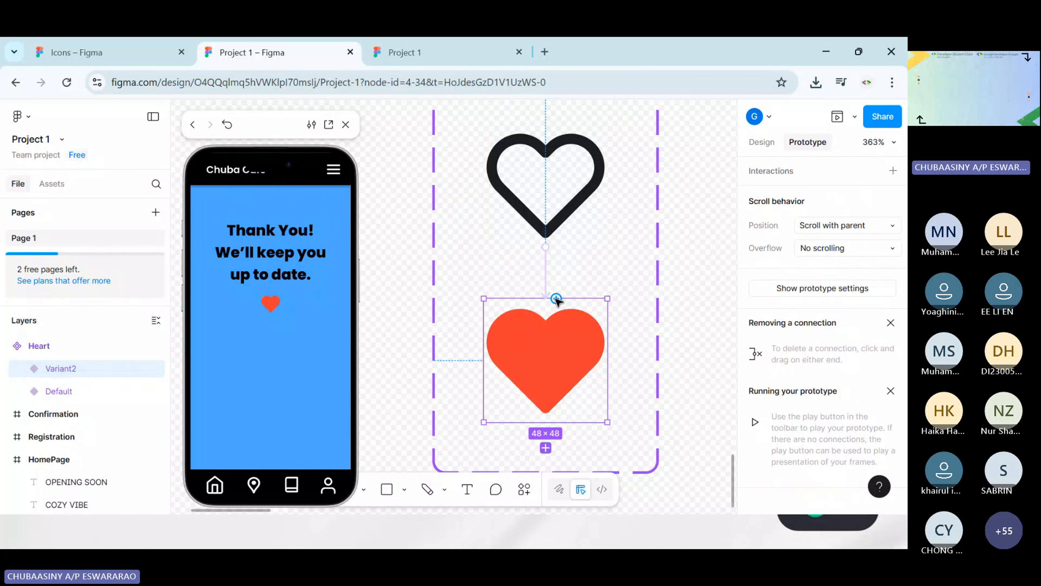
pyautogui.moveTo(557, 299); pyautogui.dragTo(560, 209)
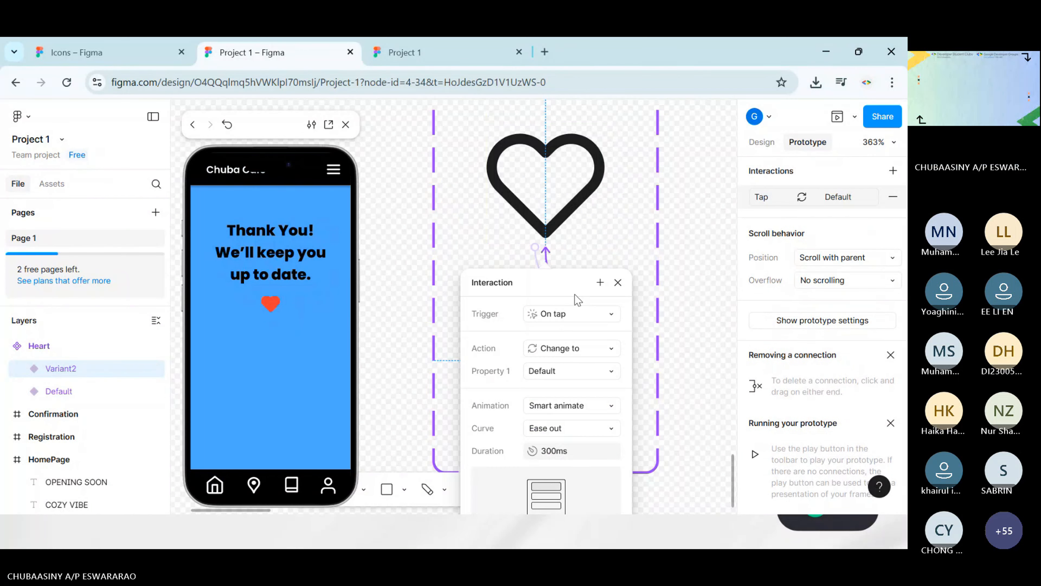
pyautogui.click(618, 282)
# Restart the preview and go through REGISTER and SUBMIT to test tapping the heart in both directions
pyautogui.click(227, 124)
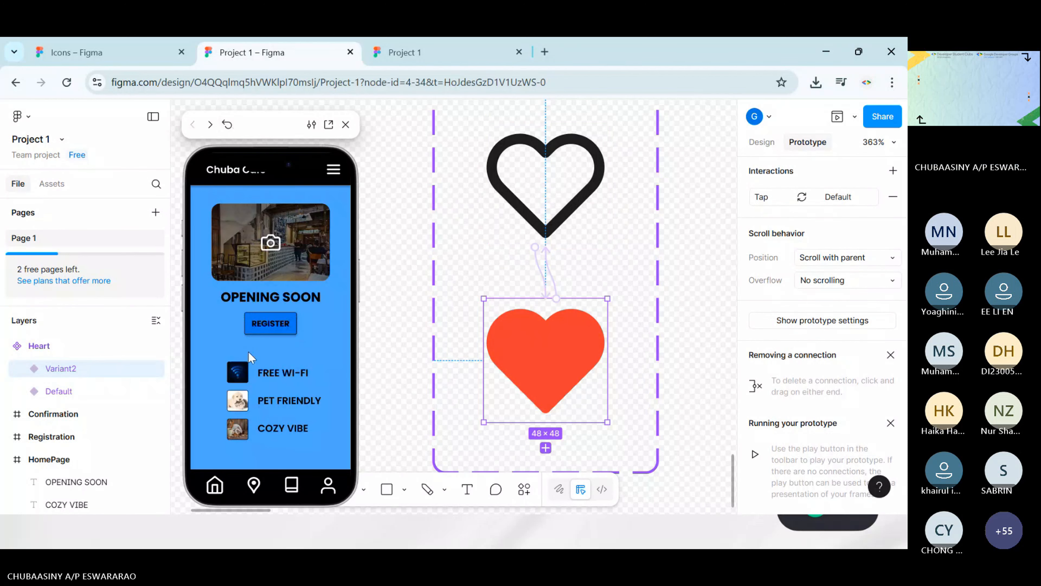
pyautogui.click(271, 324)
pyautogui.click(284, 307)
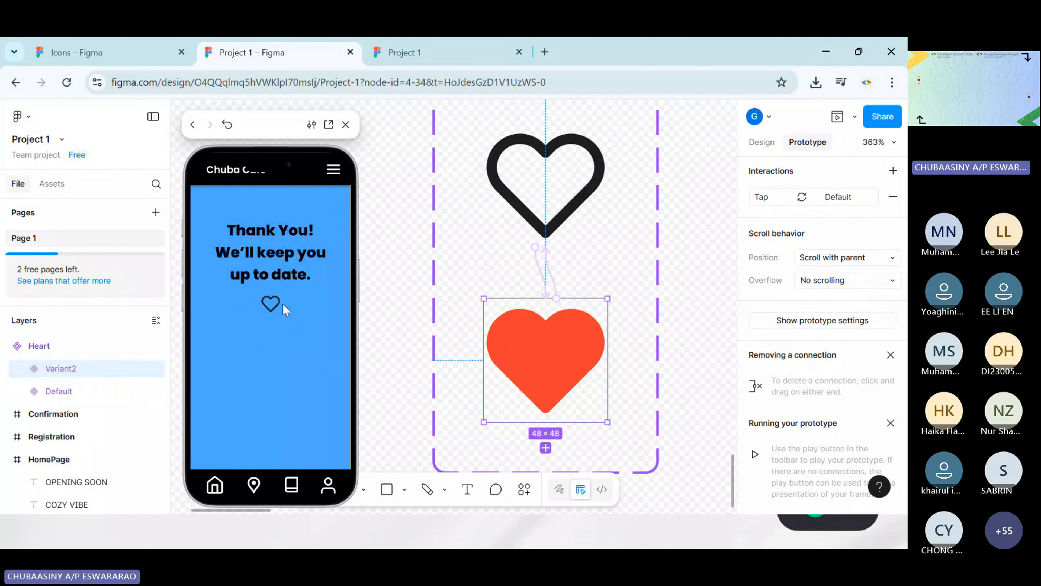
pyautogui.click(273, 315)
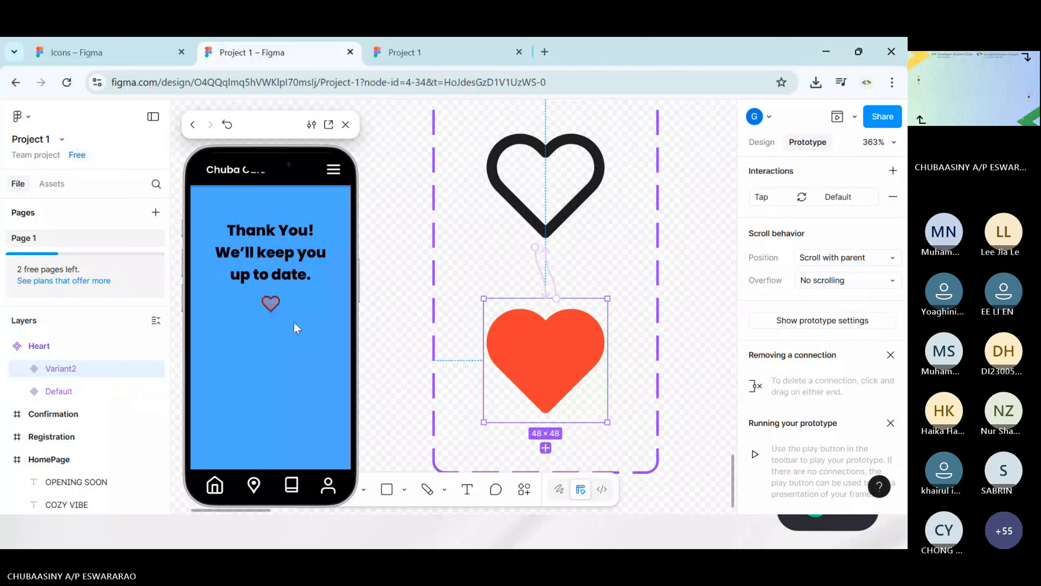
# Tap the heart repeatedly in the preview to test toggling both ways, and clear the selection in the Heart component
pyautogui.click(274, 317)
pyautogui.click(267, 312)
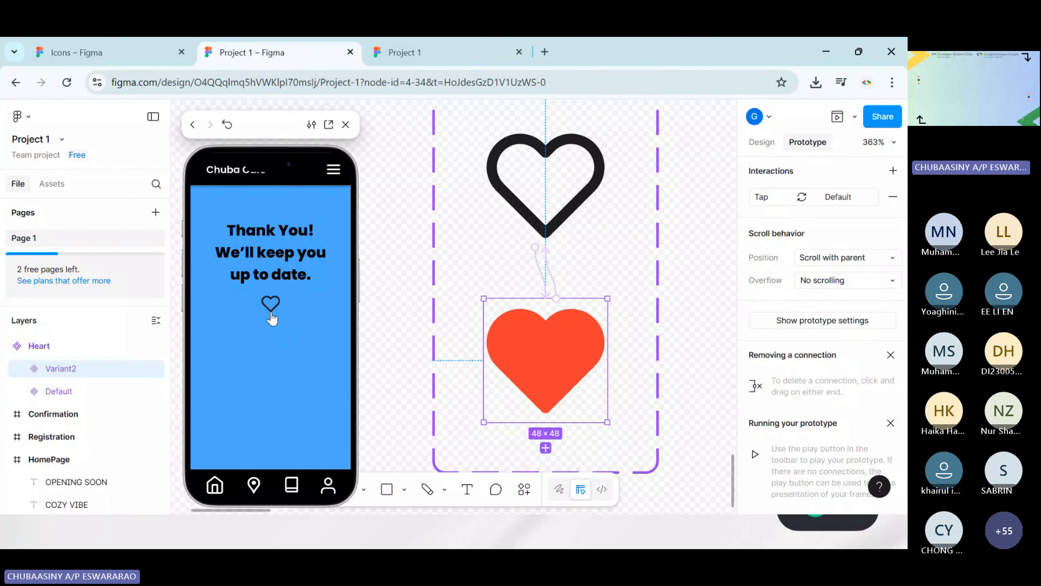
pyautogui.click(268, 305)
pyautogui.click(267, 307)
pyautogui.scroll(-3, 389, 322)
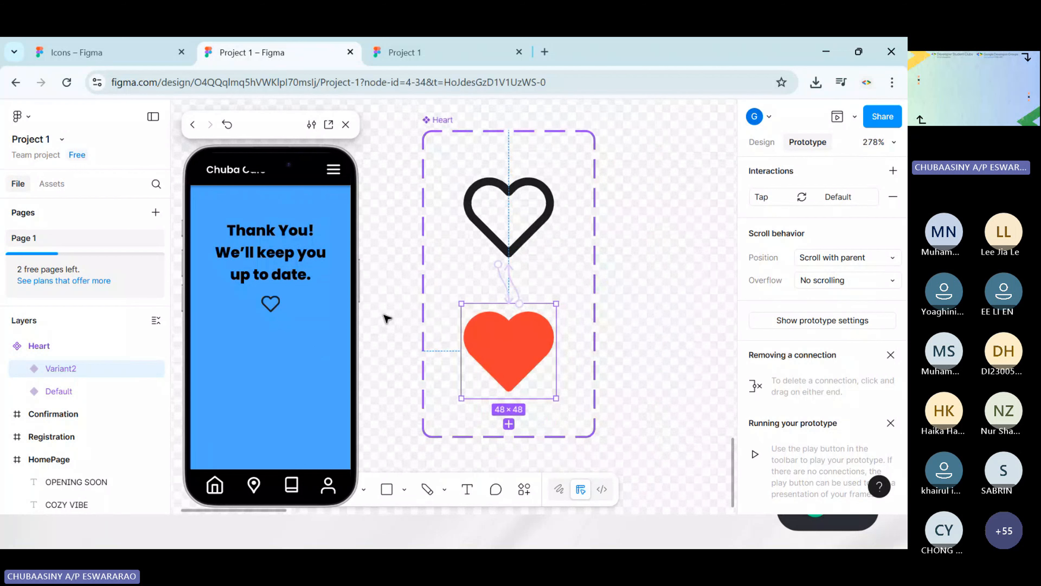
pyautogui.click(639, 279)
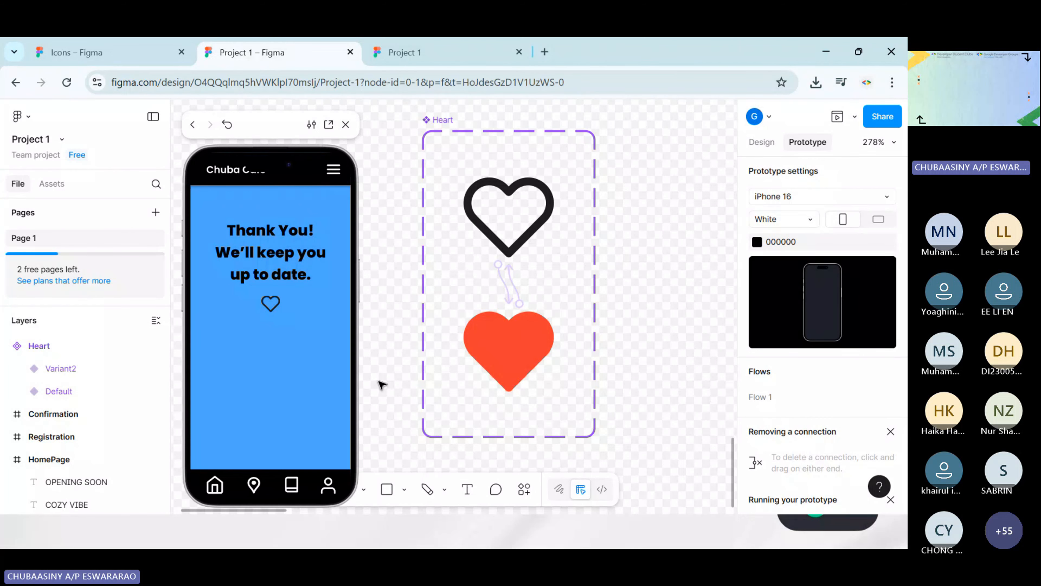
# Switch to the running PowerPoint slide show and advance from the QnA slide through the photo and certificate slides to the feedback QR code
pyautogui.press('super')
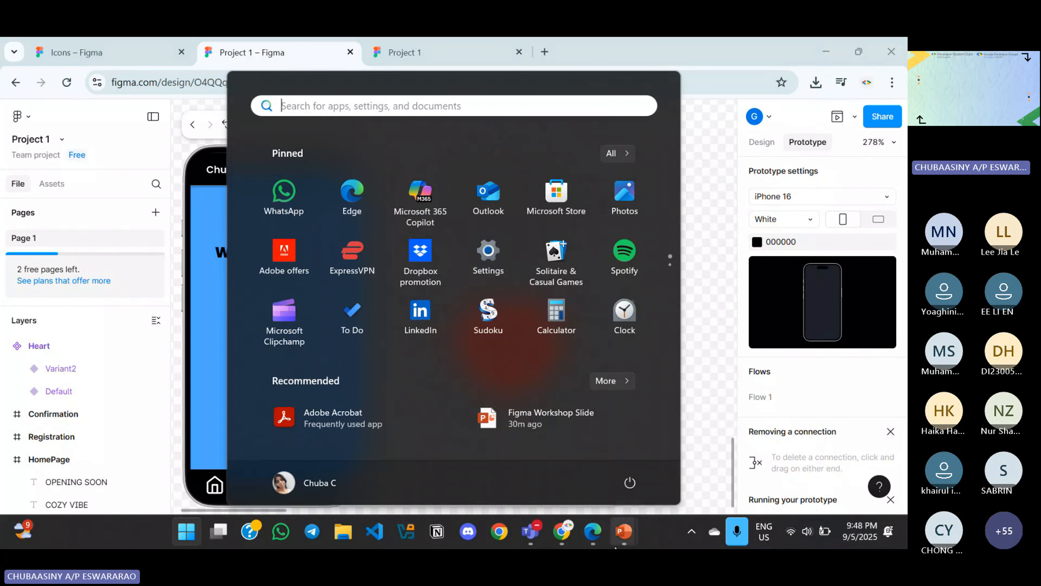
pyautogui.moveTo(621, 541)
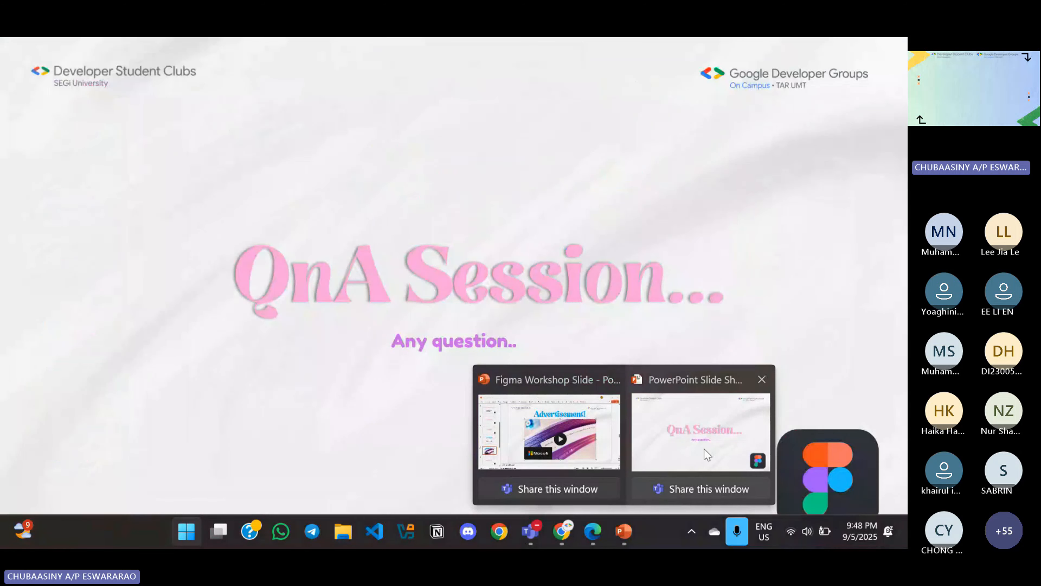
pyautogui.click(707, 454)
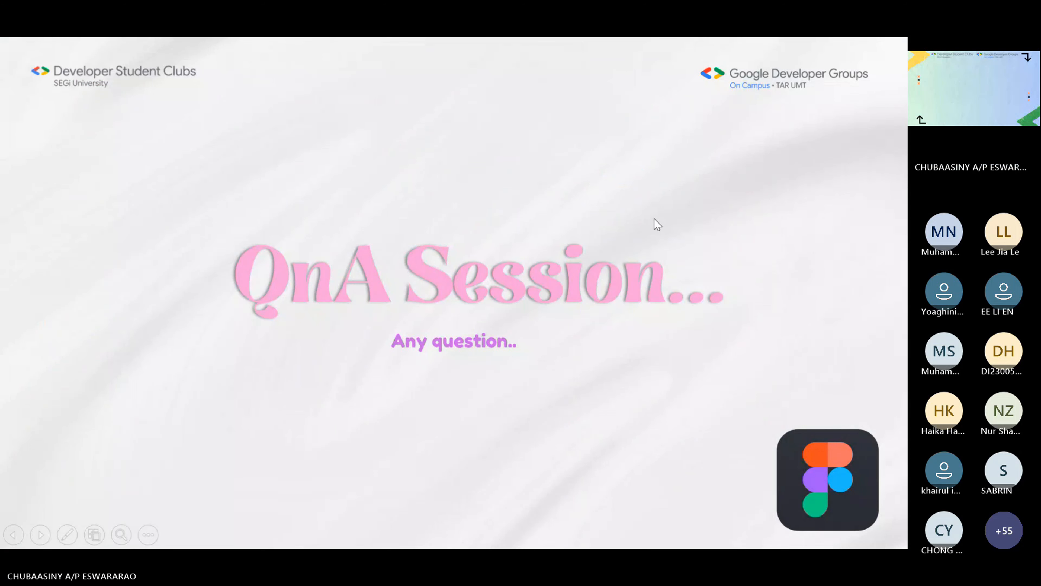
pyautogui.press('Right')
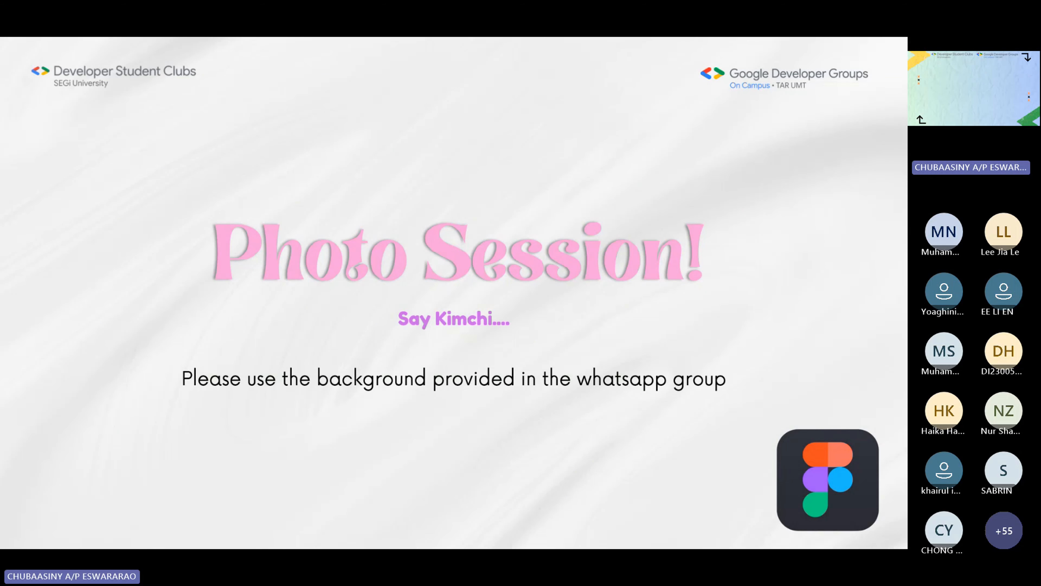
pyautogui.click(550, 290)
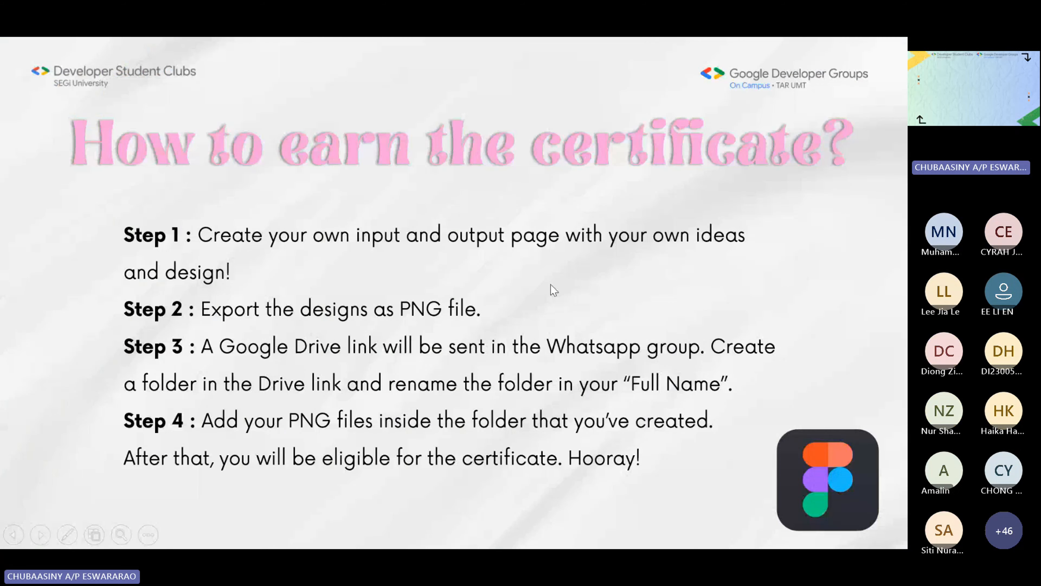
pyautogui.click(551, 284)
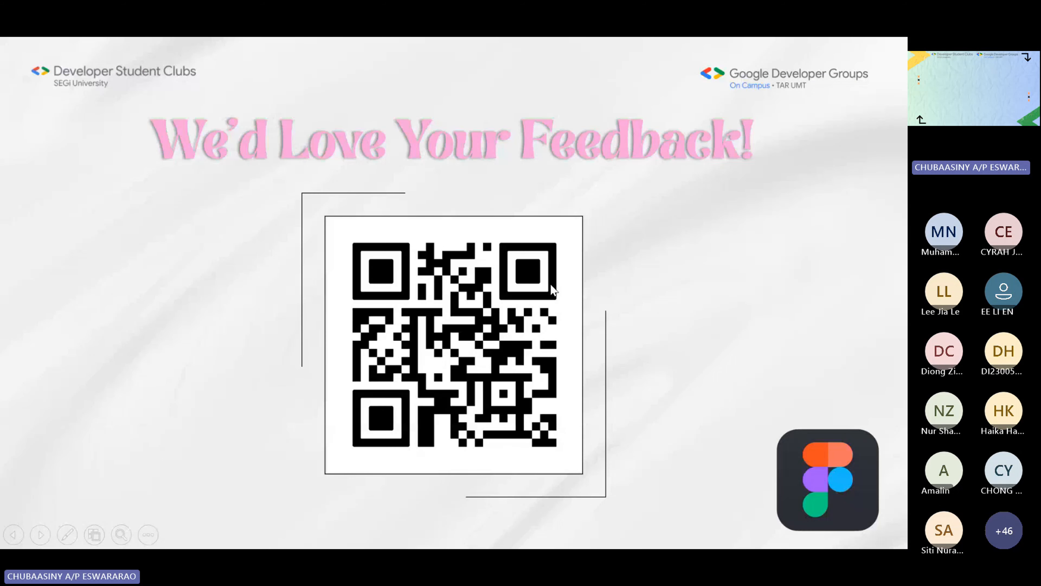